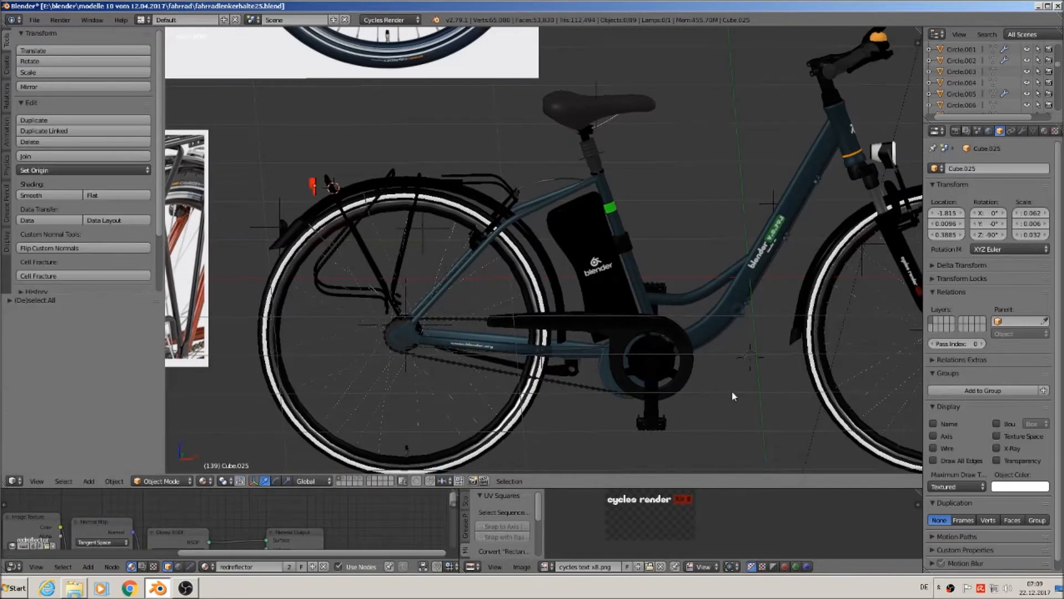
- Select the battery case, enlarge the node editor and move its Image Texture node clear of the other nodes
middle_click_drag(733, 388, 623, 274, "shift")
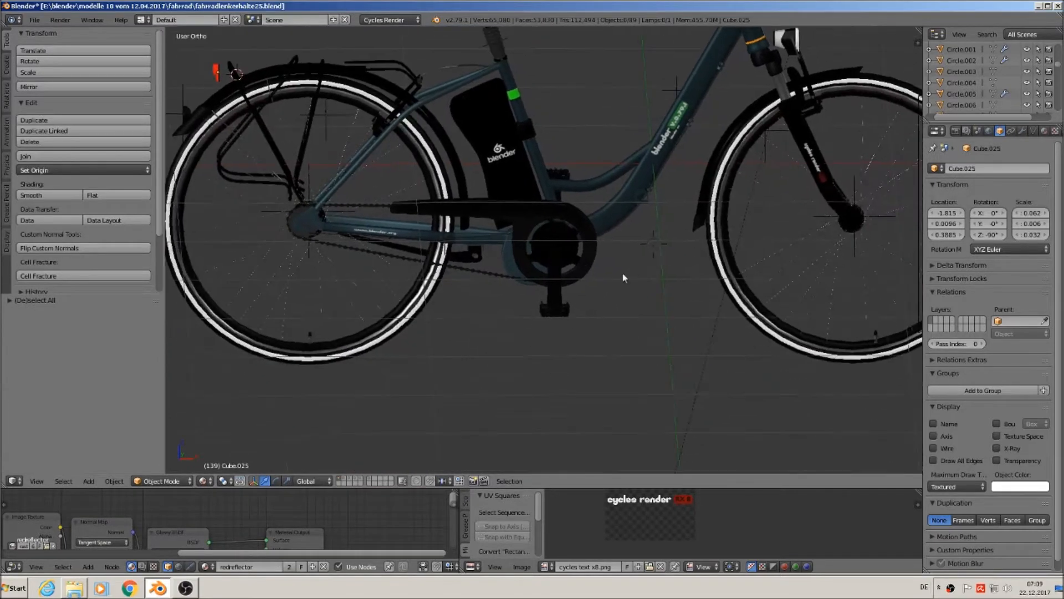
right_click(503, 145)
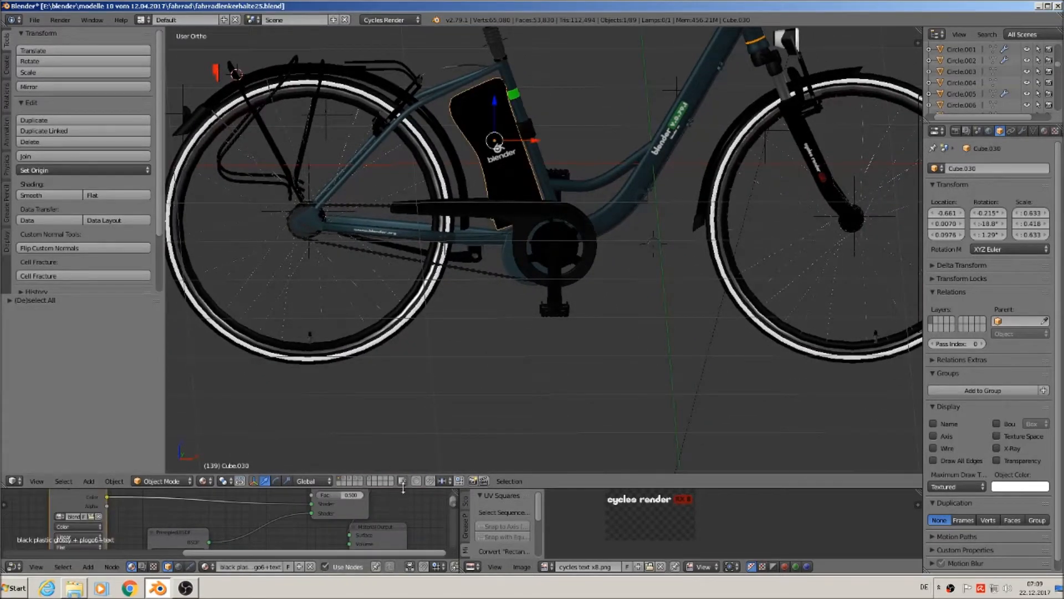
left_click_drag(488, 487, 488, 327)
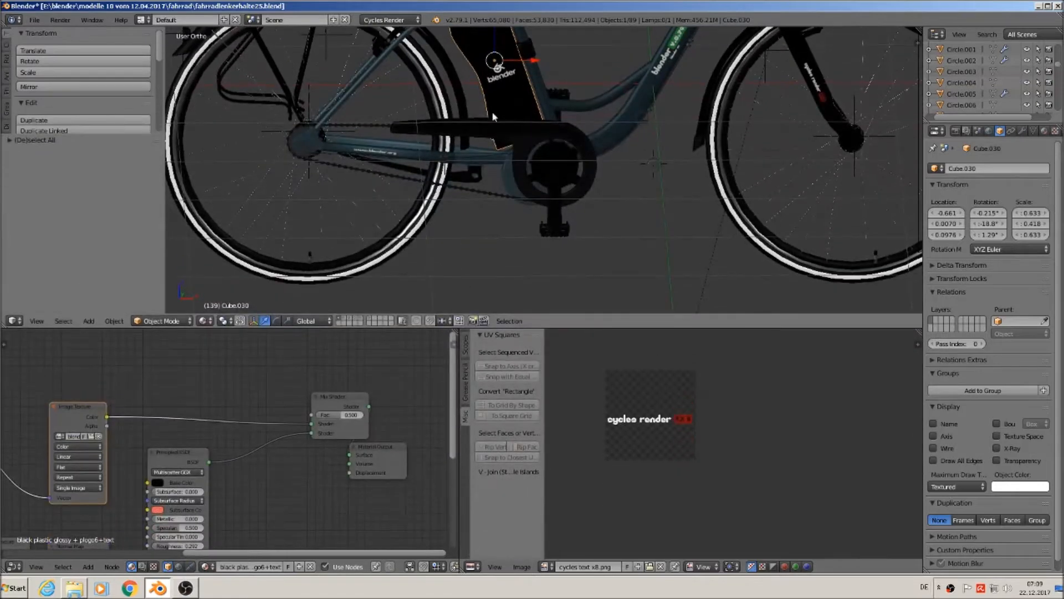
middle_click_drag(503, 100, 488, 124, "shift")
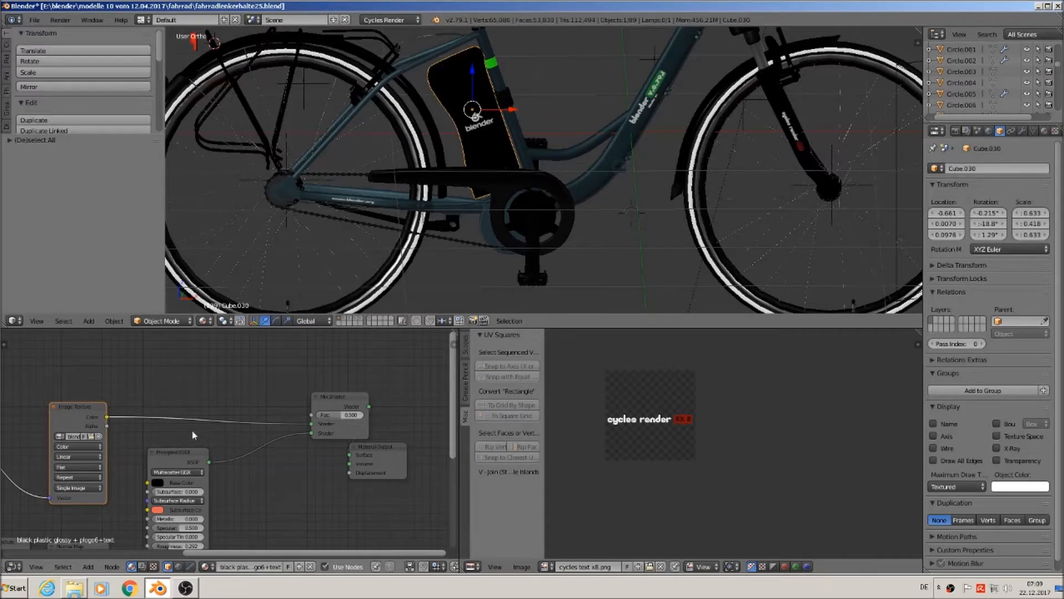
left_click_drag(78, 404, 43, 337)
middle_click_drag(180, 416, 179, 488)
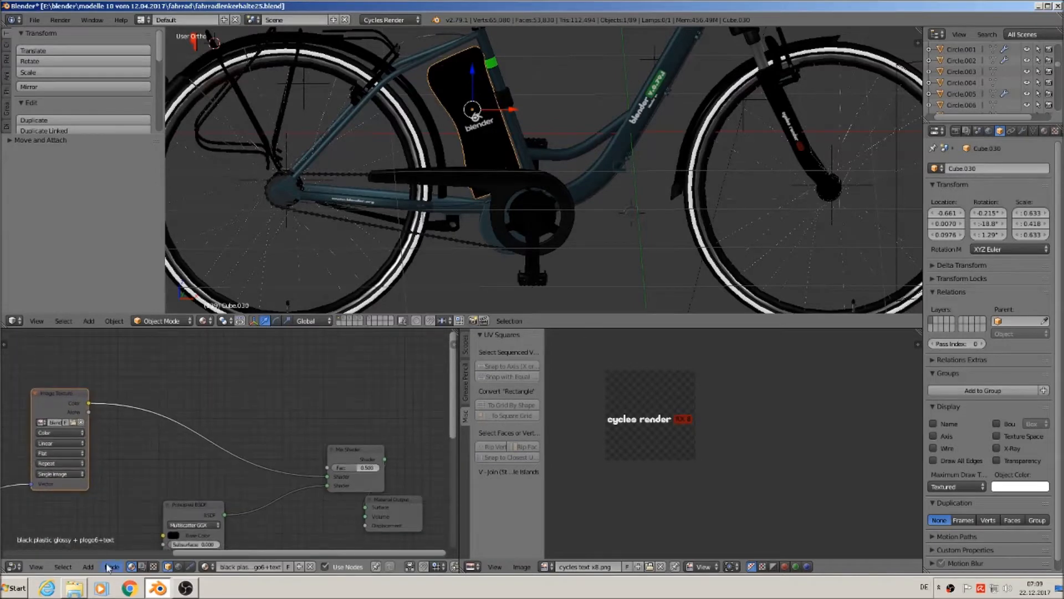
- Insert a Principled BSDF between the Image Texture and Mix Shader nodes in the battery's logo material
left_click(88, 568)
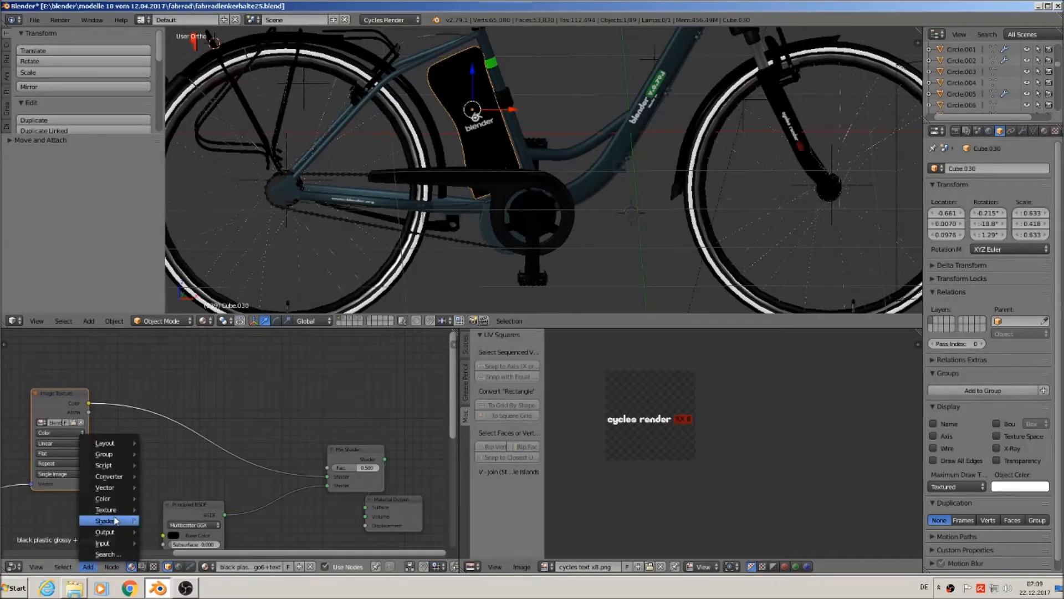
mouse_move(115, 520)
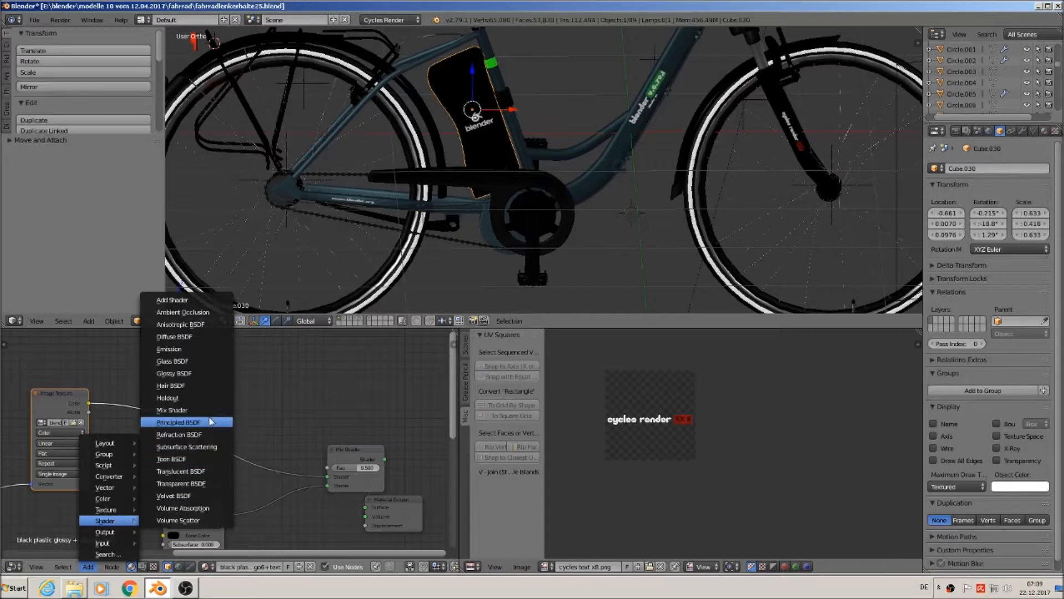
left_click(208, 423)
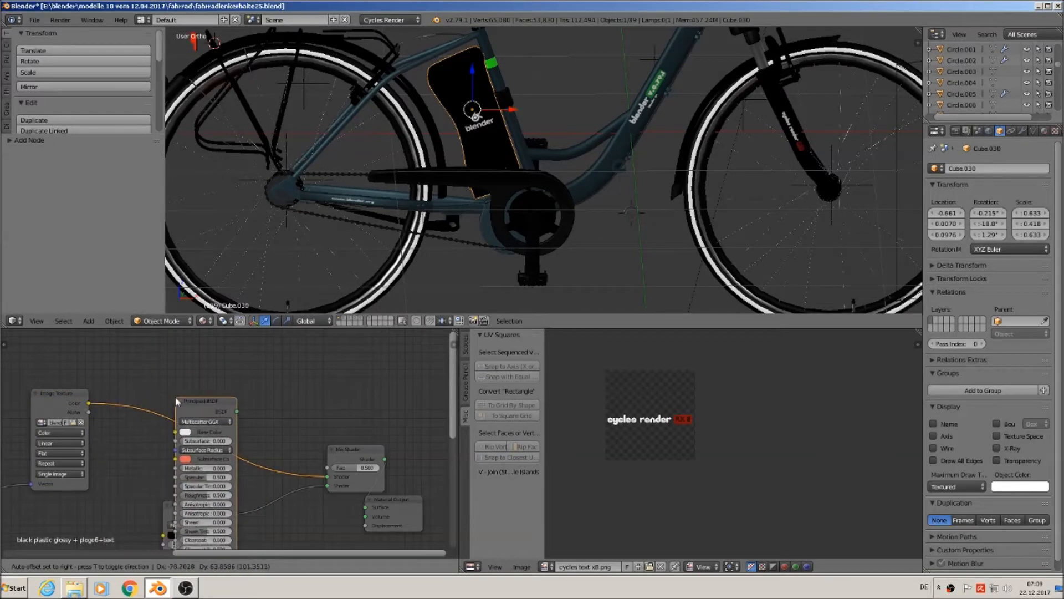
left_click(177, 401)
left_click_drag(206, 405, 201, 302)
middle_click_drag(323, 467, 290, 536)
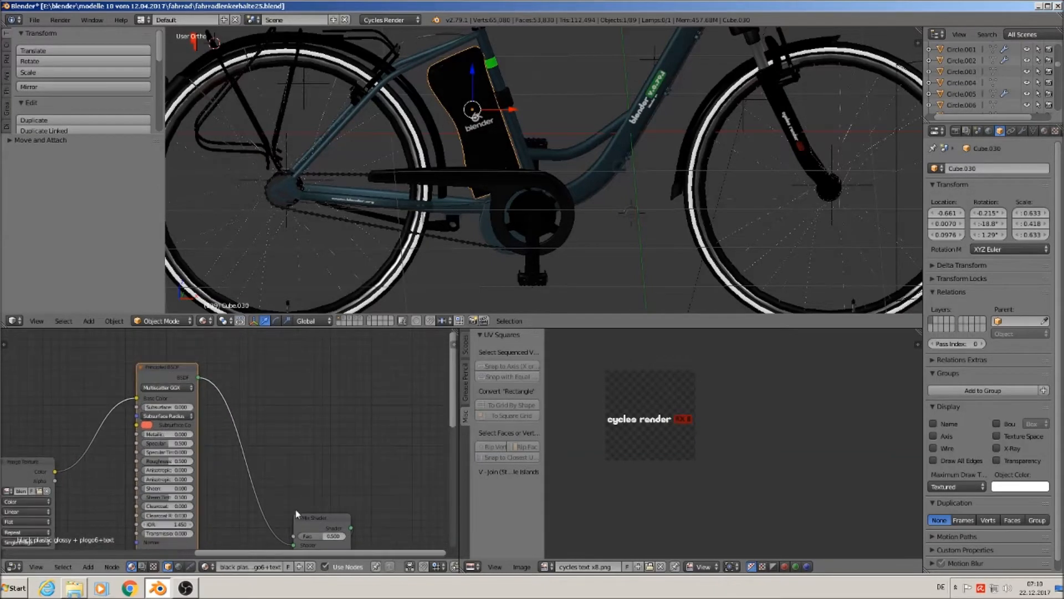
- Show the layer holding the source parts of the base metal group and select the blue frame
right_click(652, 102)
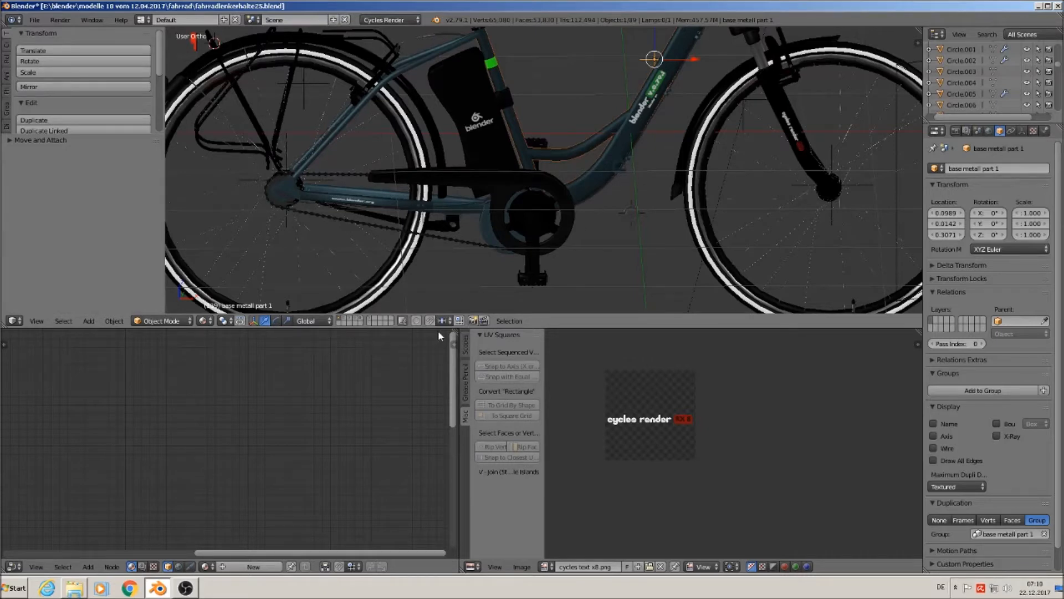
left_click(362, 320)
right_click(361, 321)
right_click(545, 273)
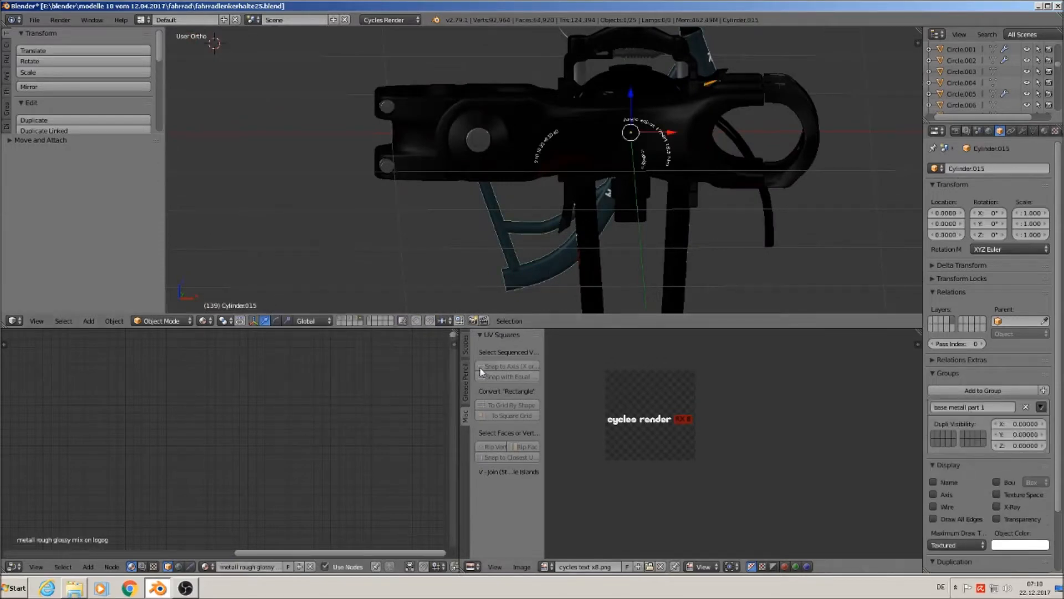
- Move the blue Principled BSDF node lower in the frame's logo material to make room beside the Image Texture
scroll(261, 491, "down", 4)
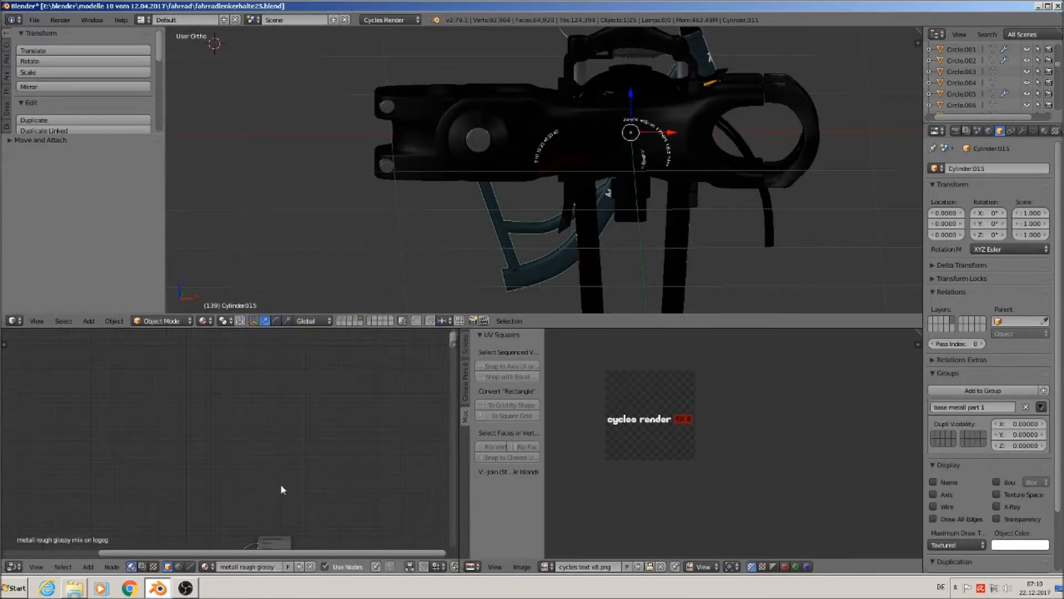
middle_click_drag(316, 500, 420, 359)
scroll(335, 402, "up", 6)
left_click(230, 426)
left_click_drag(232, 431, 240, 474)
scroll(198, 410, "up", 2)
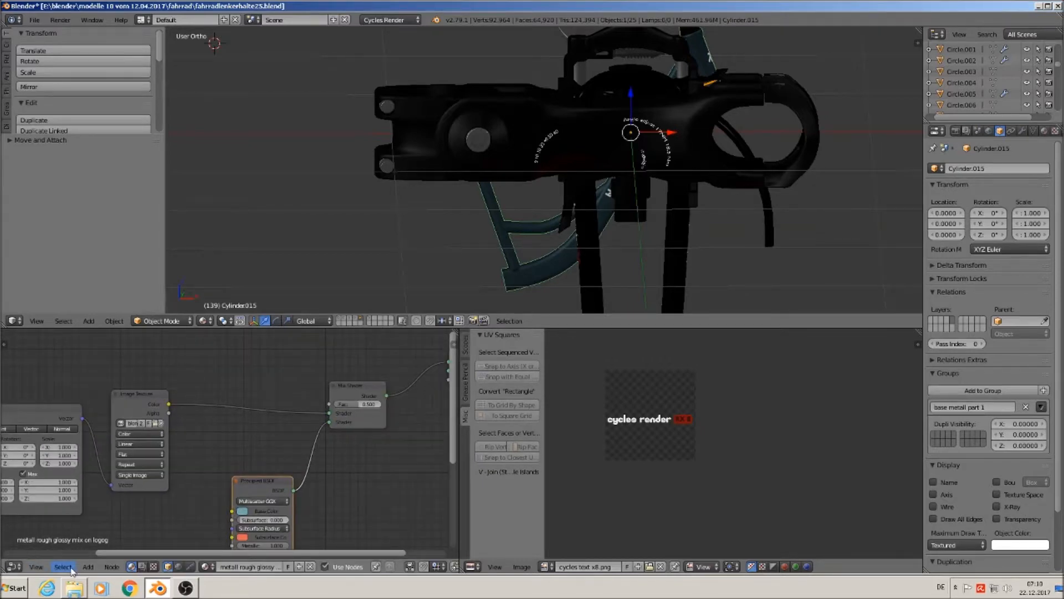
- Insert a new Principled BSDF between the Image Texture and Mix Shader nodes in the frame's logo material
left_click(90, 567)
mouse_move(119, 511)
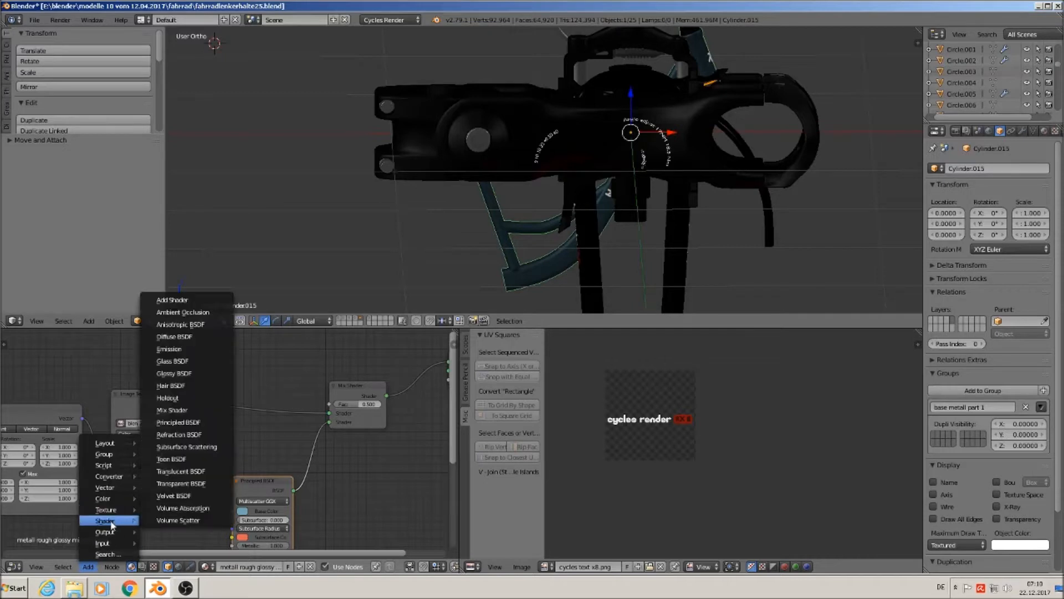
left_click(196, 423)
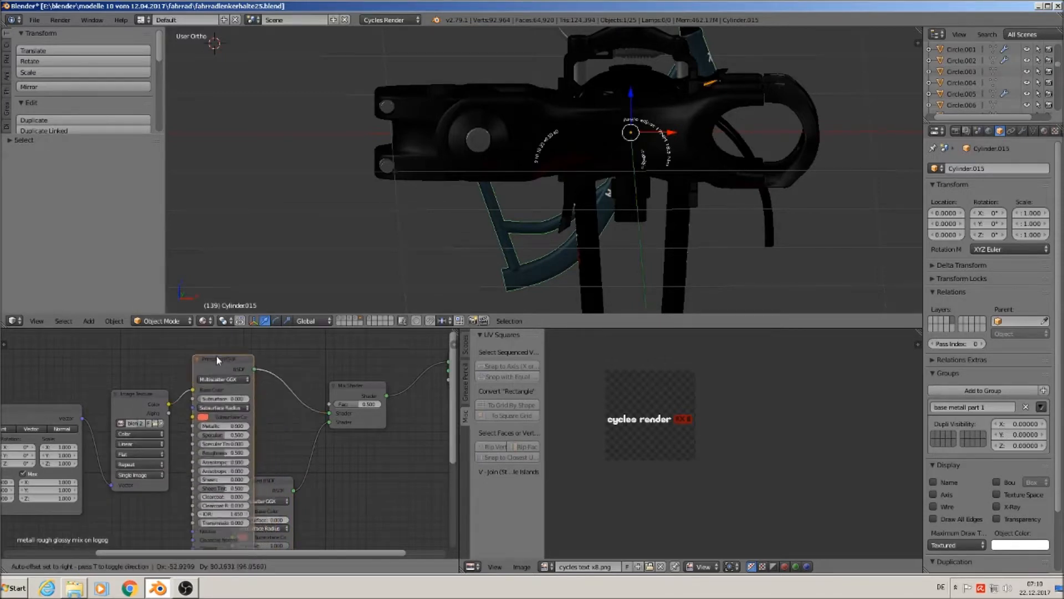
left_click(258, 506)
scroll(761, 195, "down", 1)
middle_click_drag(756, 198, 522, 267, "shift")
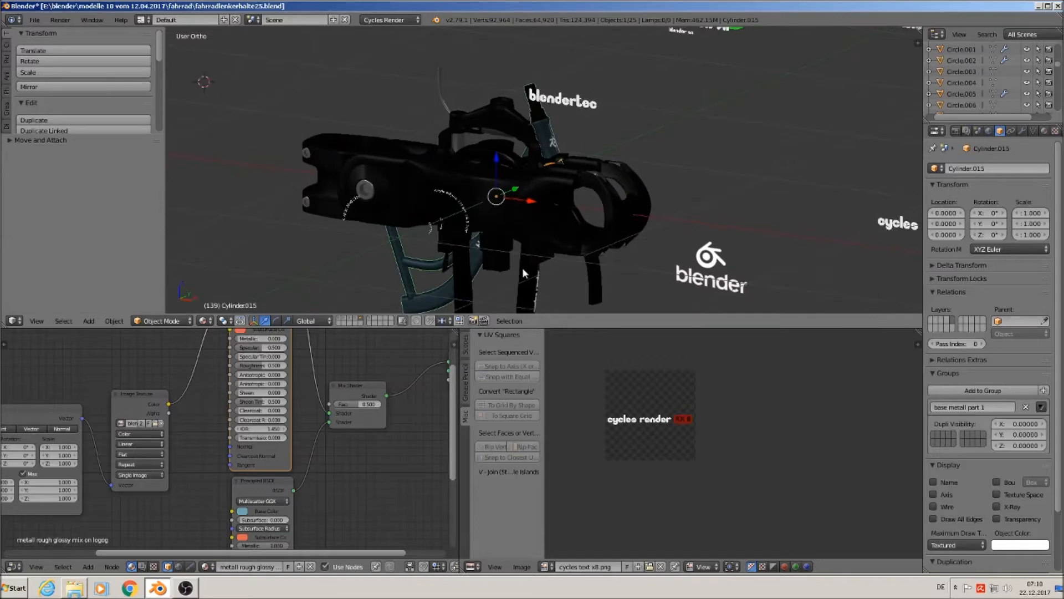
- Open the frame's first material, with the Blender text and version number, and move its Image Texture node upward
right_click(552, 144)
right_click(552, 143)
left_click(1044, 131)
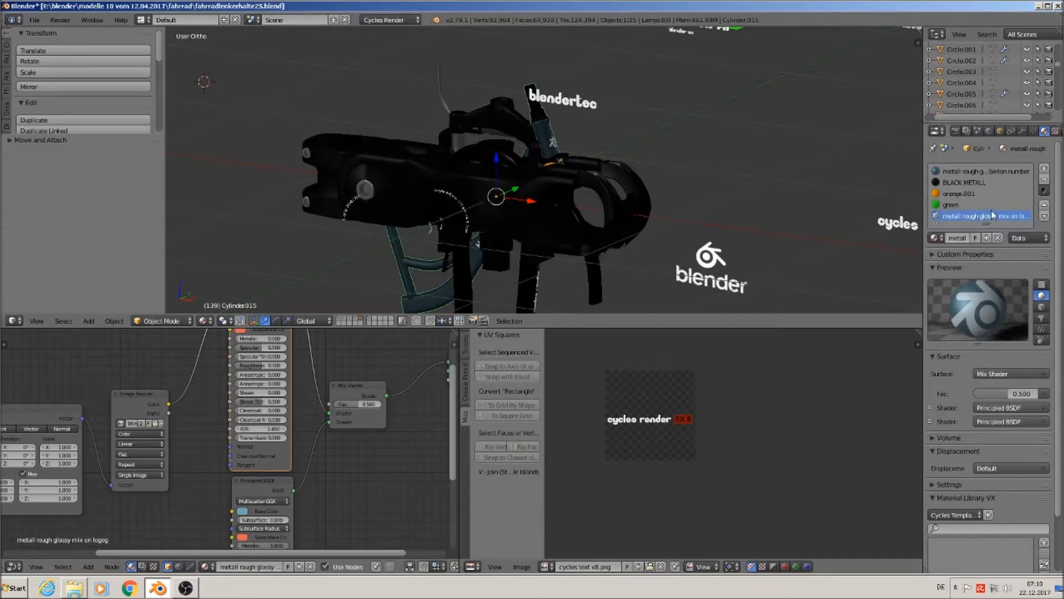
left_click(997, 173)
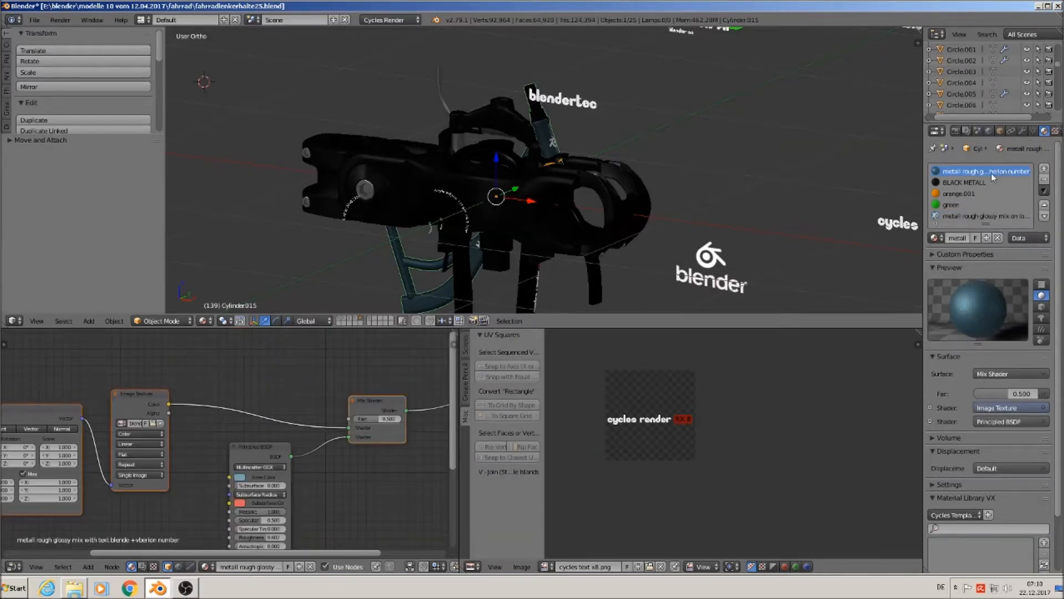
scroll(325, 467, "down", 3)
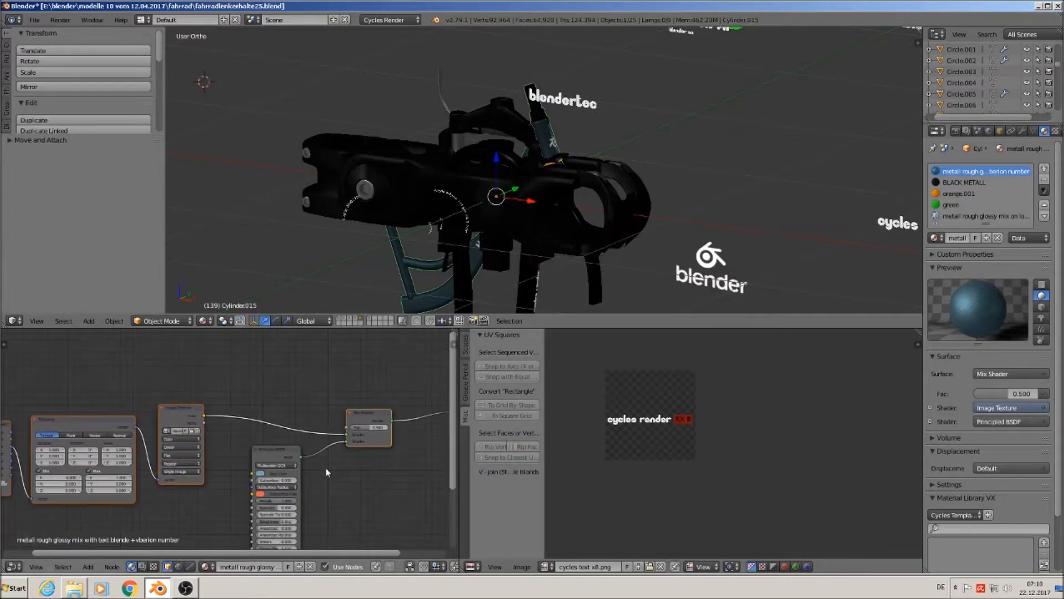
middle_click_drag(179, 420, 161, 447)
left_click_drag(161, 447, 151, 368)
- Insert a Principled BSDF between the Image Texture and Mix Shader nodes in the frame's version number material
left_click(89, 566)
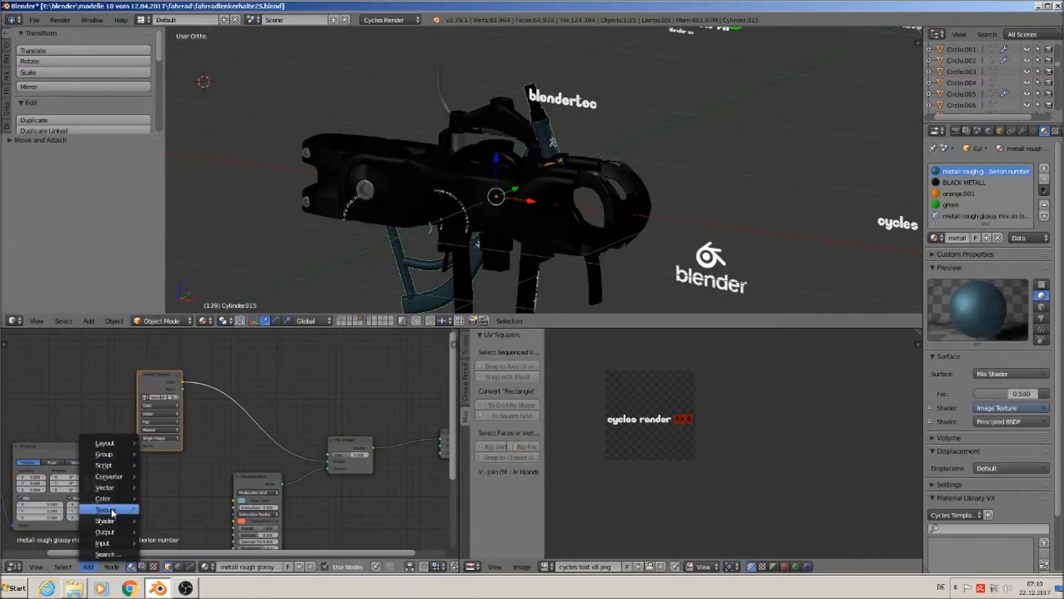
mouse_move(105, 521)
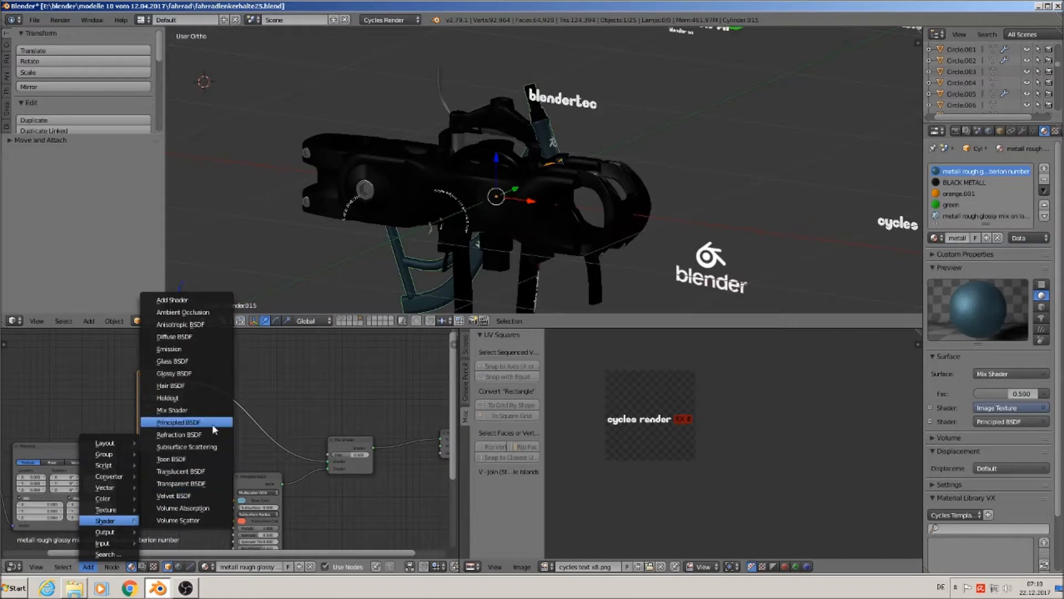
left_click(211, 422)
left_click(254, 386)
left_click_drag(252, 381, 266, 301)
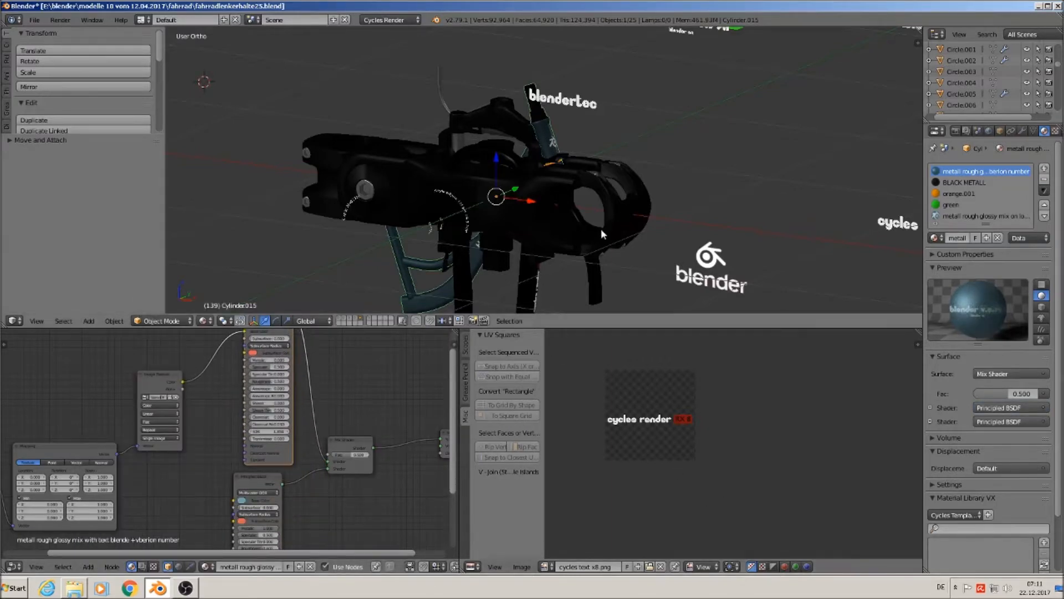
- Select the black front fork with the cycles render lettering
middle_click_drag(599, 234, 647, 231)
scroll(627, 242, "down", 3)
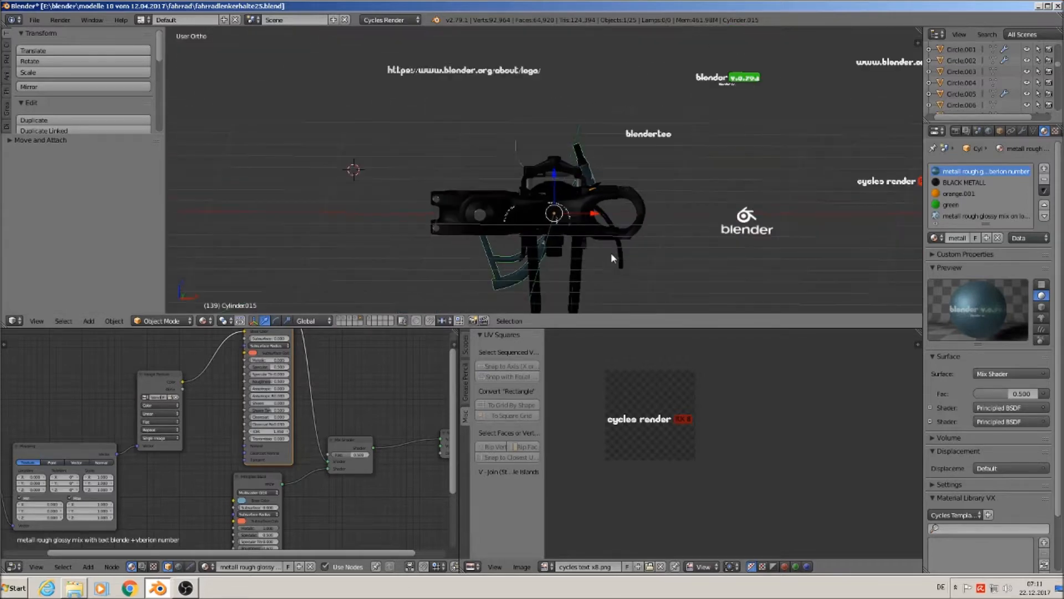
scroll(607, 260, "down", 2)
key("KP_1")
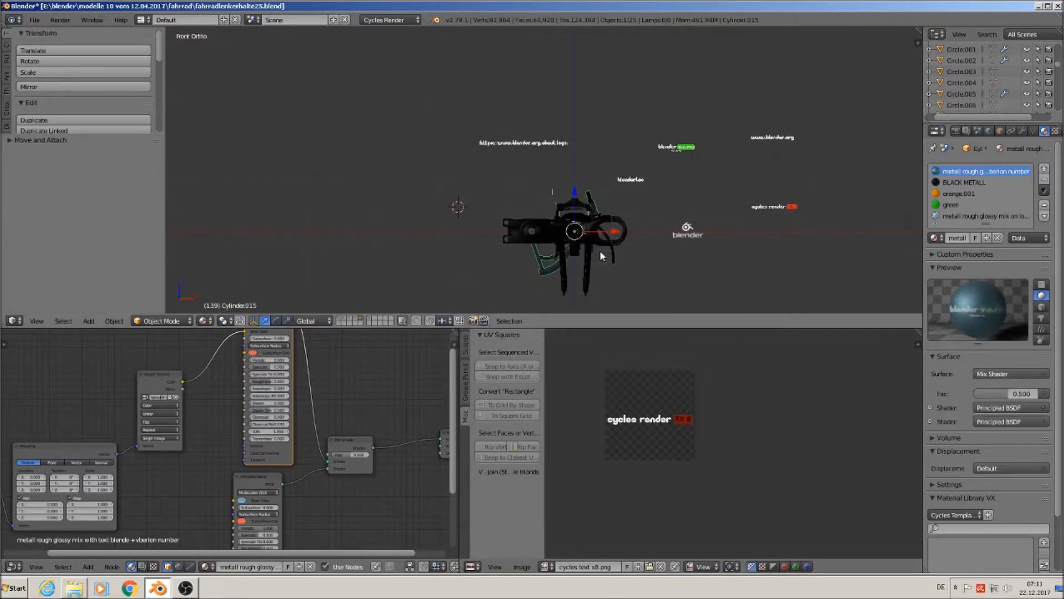
scroll(599, 250, "up", 3)
right_click(534, 277)
middle_click_drag(534, 277, 590, 188)
scroll(509, 211, "up", 6)
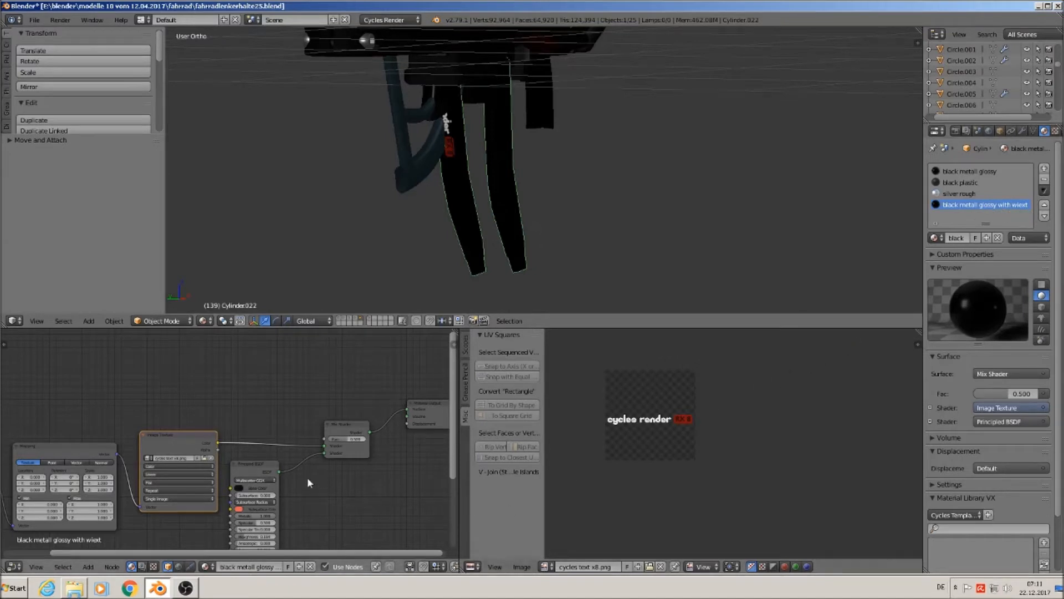
- Spread out the fork's text material nodes and insert a Principled BSDF between the Image Texture and Mix Shader
left_click_drag(187, 440, 183, 354)
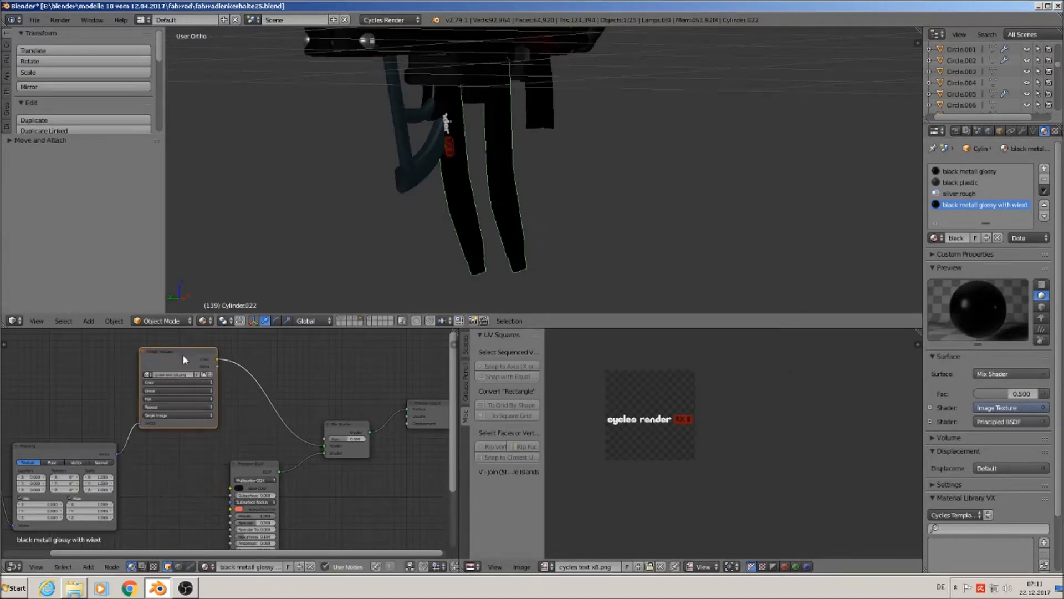
left_click_drag(344, 432, 370, 424)
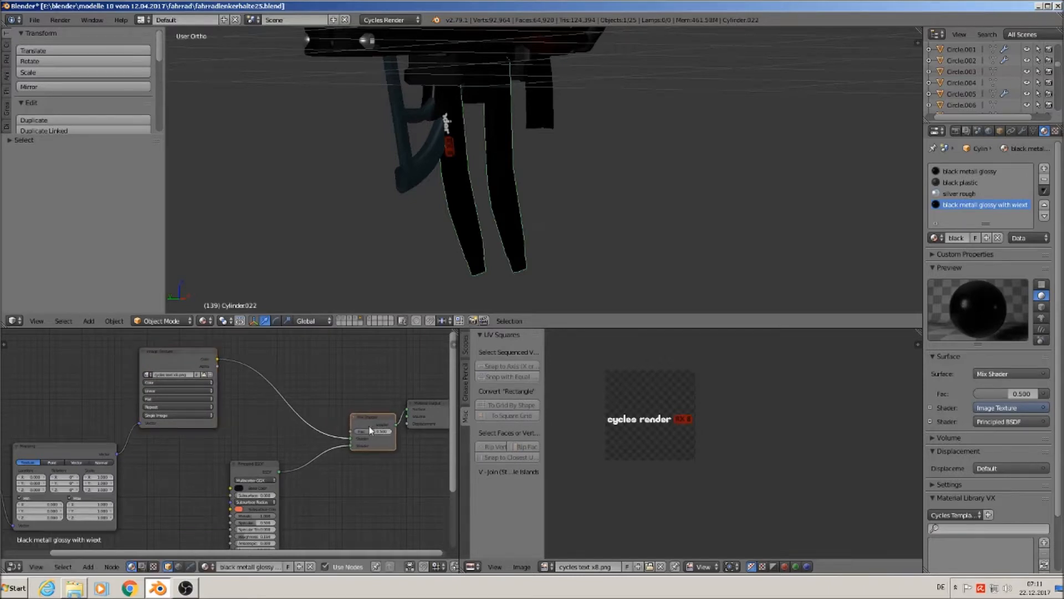
left_click(89, 566)
mouse_move(112, 523)
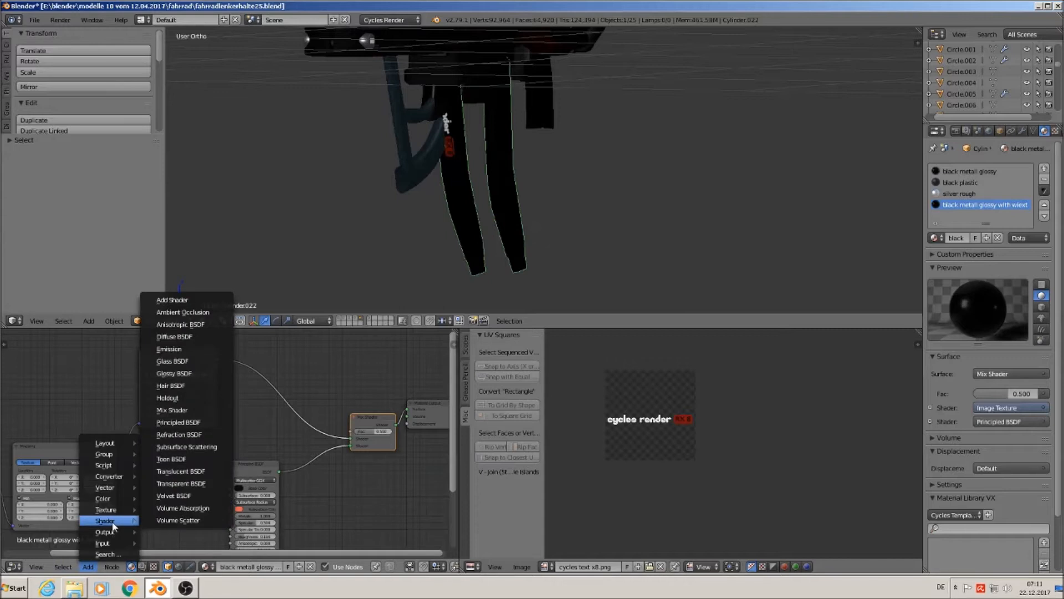
left_click(179, 422)
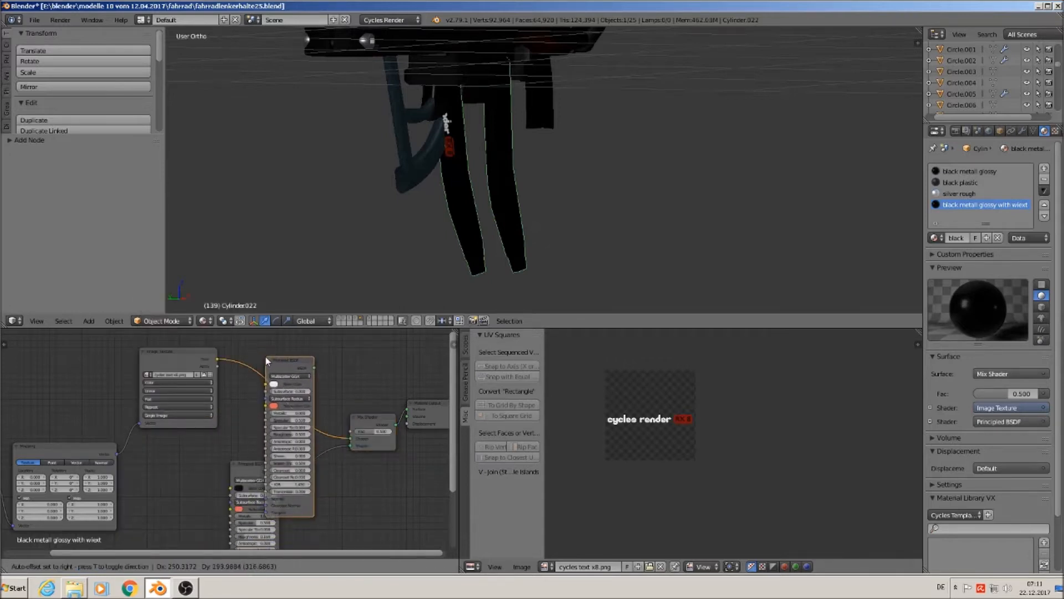
left_click(265, 357)
left_click_drag(297, 364, 282, 544)
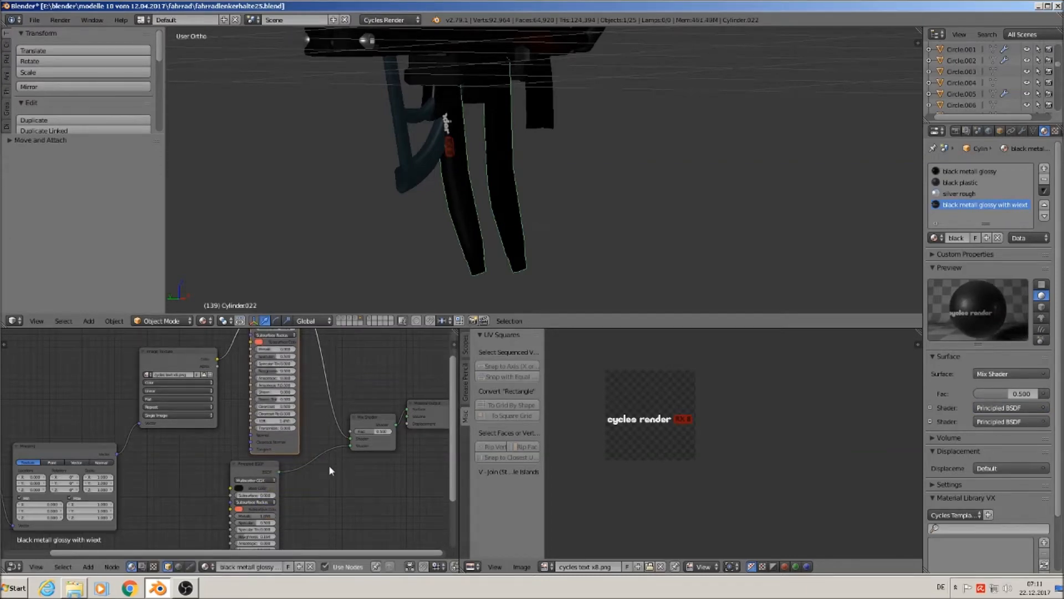
scroll(348, 488, "down", 1)
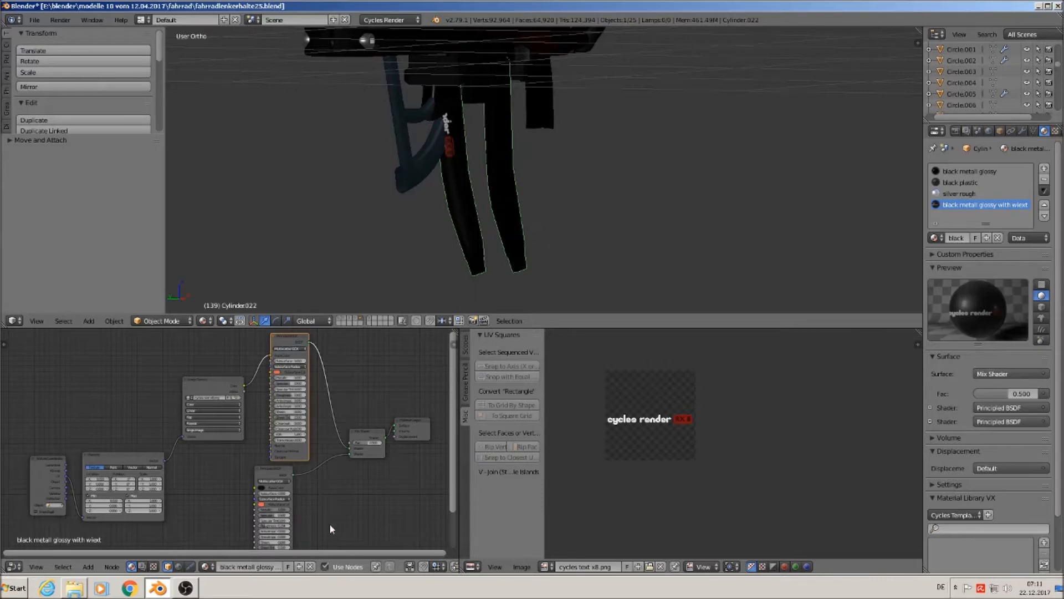
- Show the layer holding the wheel and saddle in front view
middle_click_drag(757, 200, 444, 257)
scroll(450, 239, "down", 2)
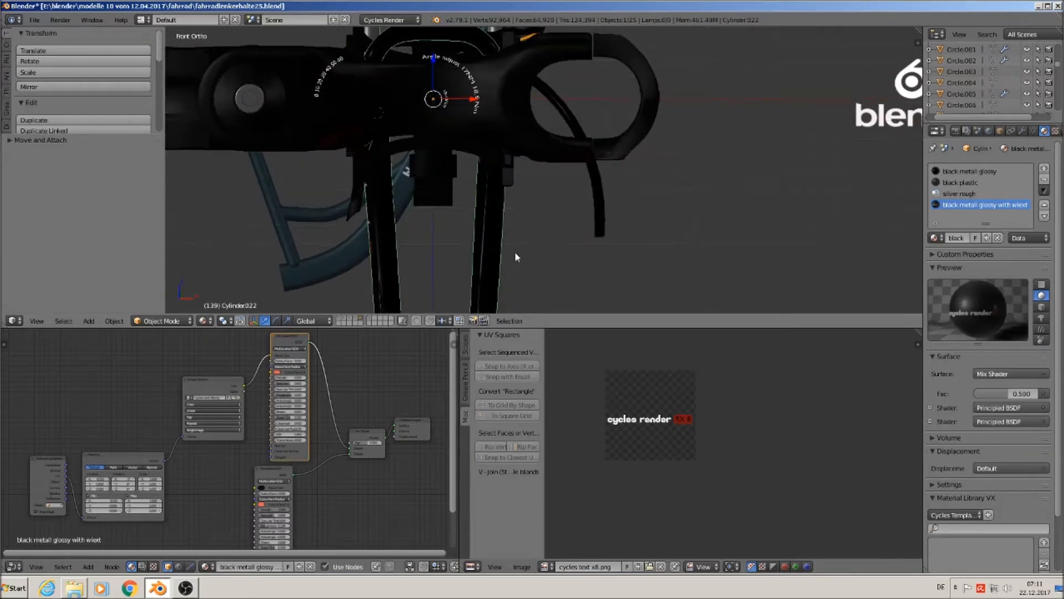
key("KP_1")
scroll(516, 268, "down", 2)
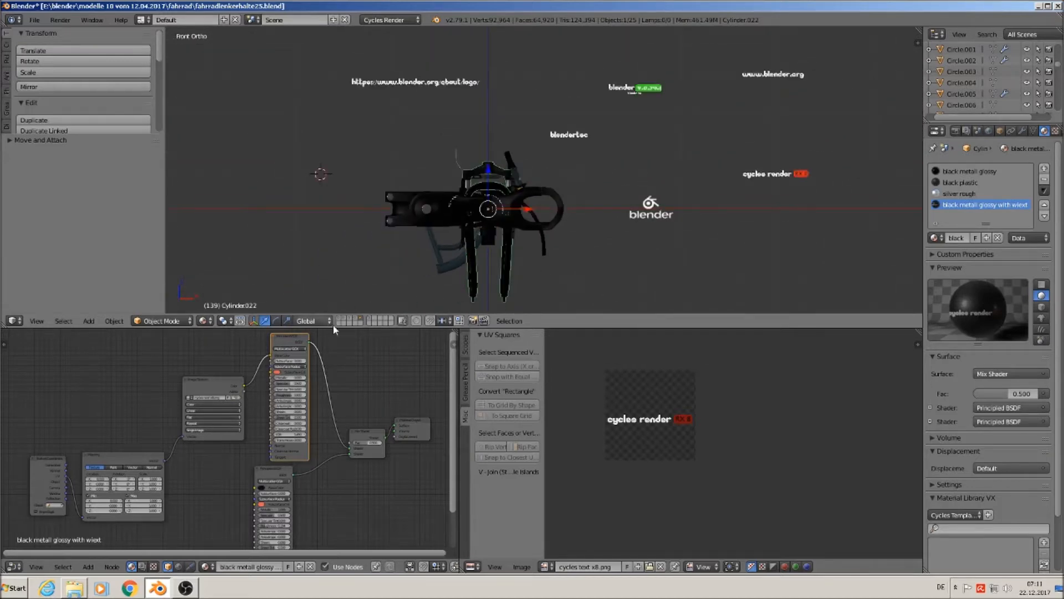
left_click(370, 321)
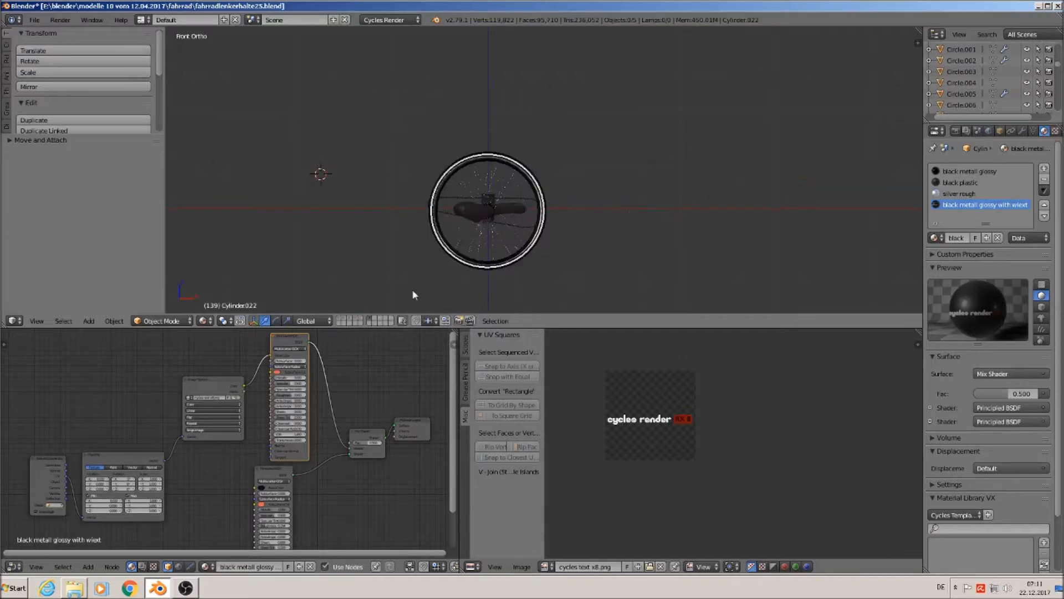
scroll(433, 281, "up", 3)
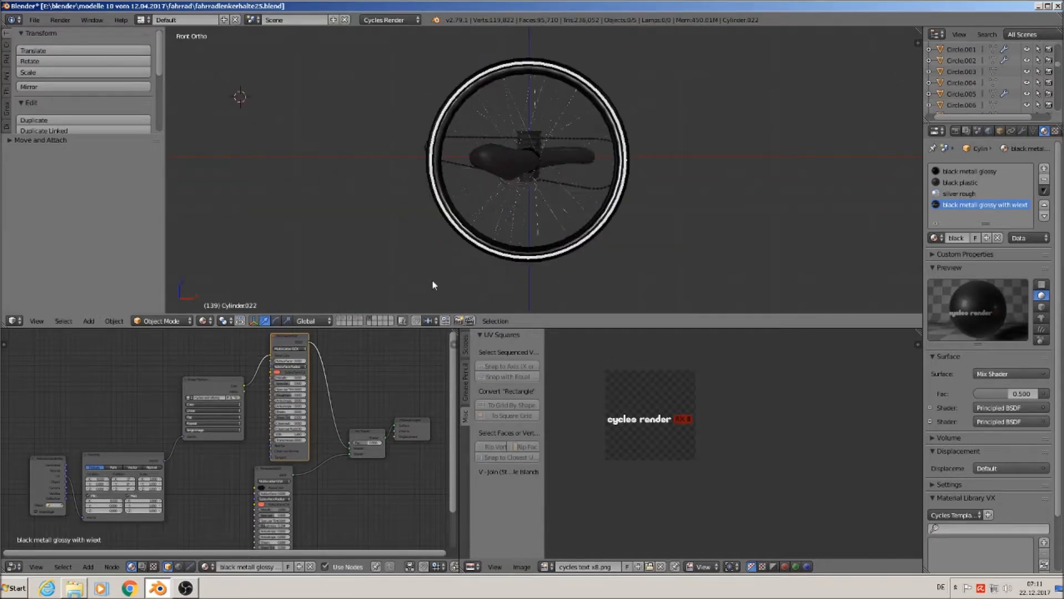
- Show the layer with the front fork, move the large black bracket part aside and clear its location
left_click(361, 321)
middle_click_drag(508, 237, 474, 177)
right_click(485, 167)
left_click_drag(568, 159, 882, 168)
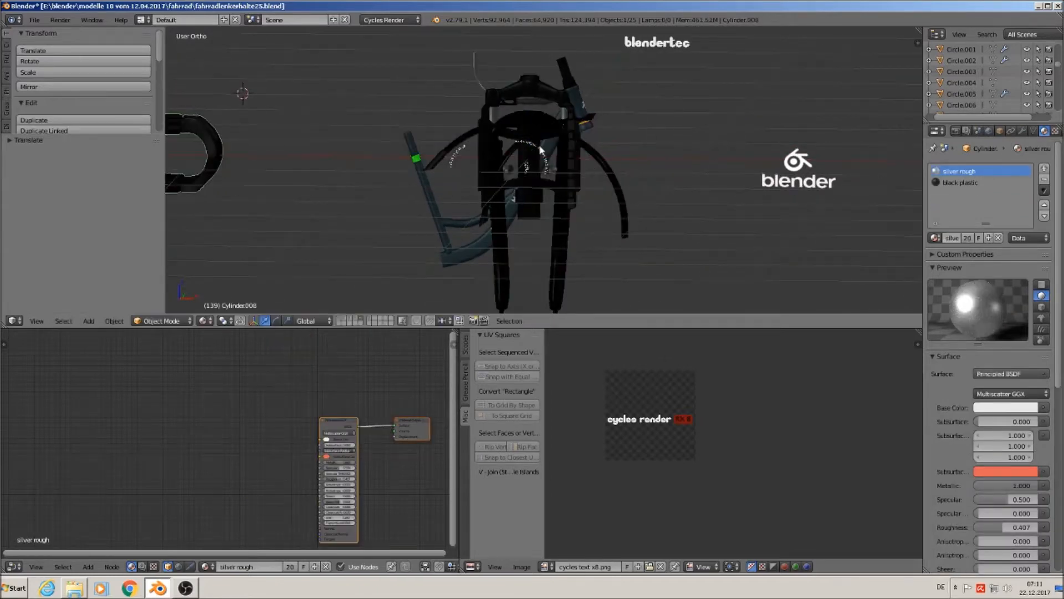
scroll(555, 158, "up", 7)
scroll(592, 163, "down", 6)
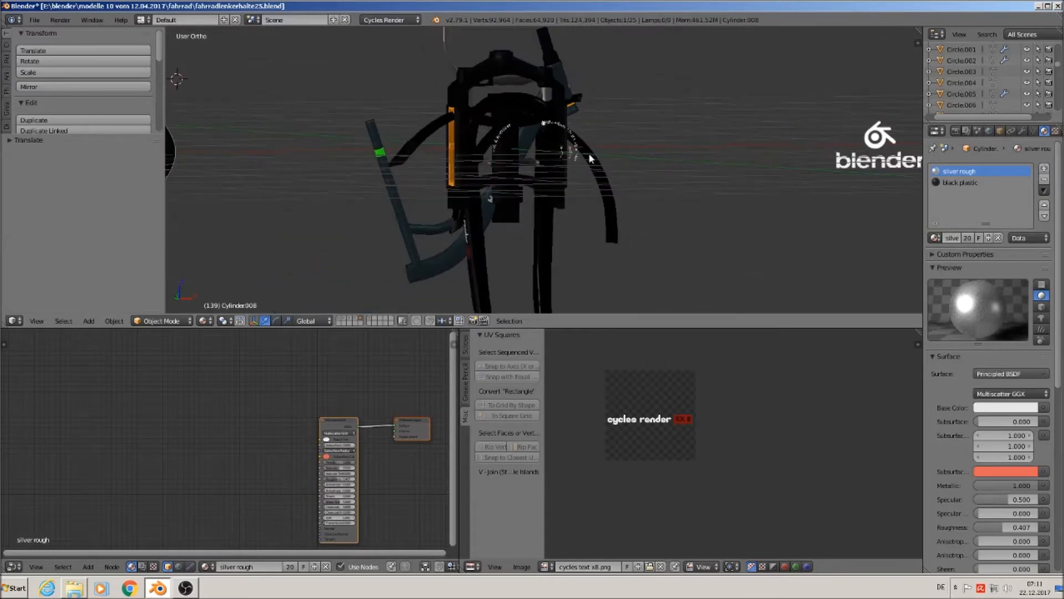
key("ctrl+g")
key("alt+g")
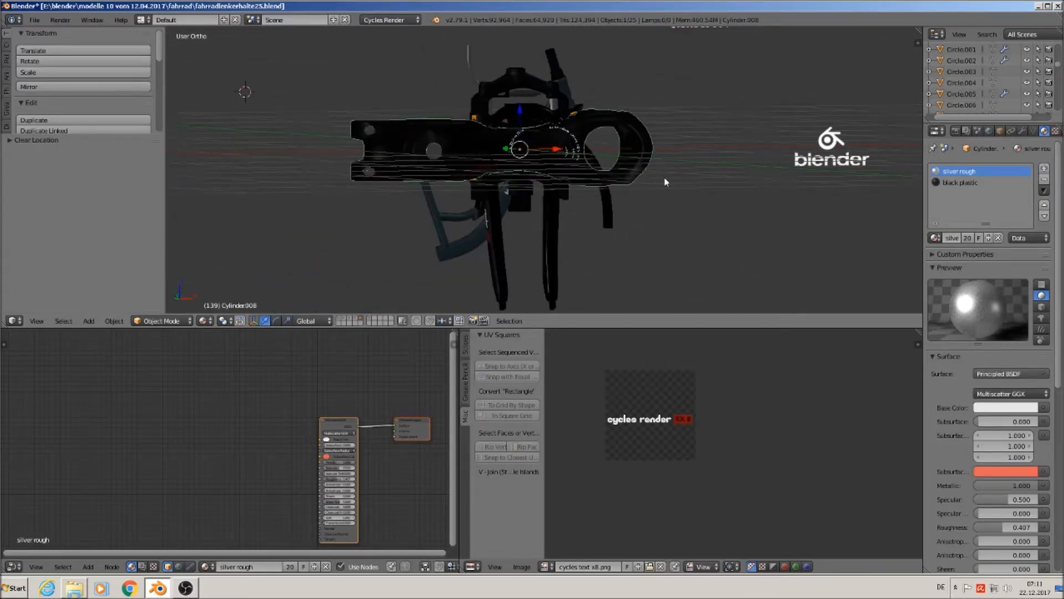
- Start the Screencast Keys display
key("n")
scroll(848, 299, "down", 5)
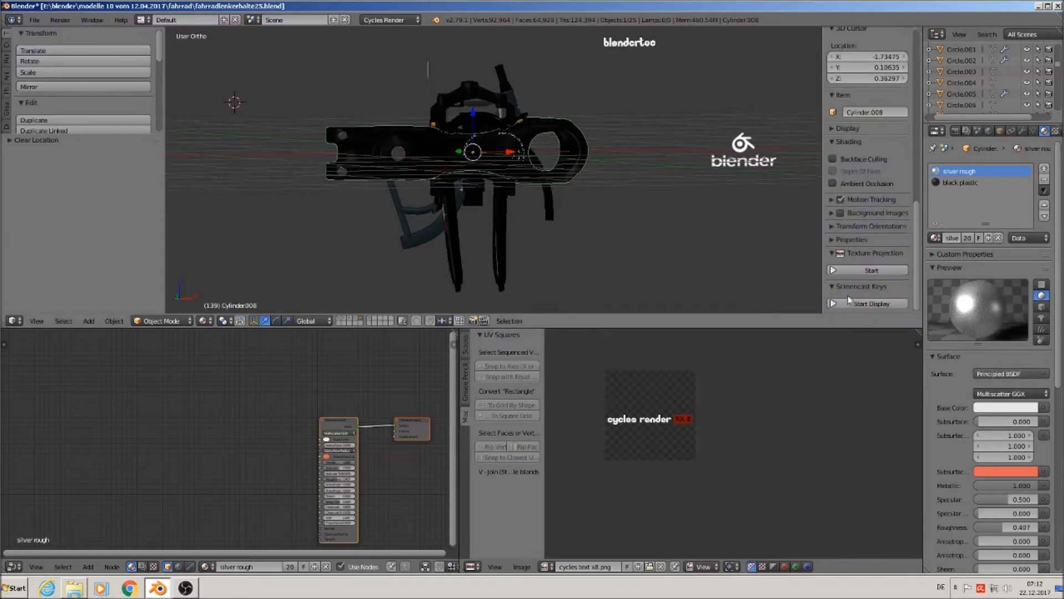
key("n")
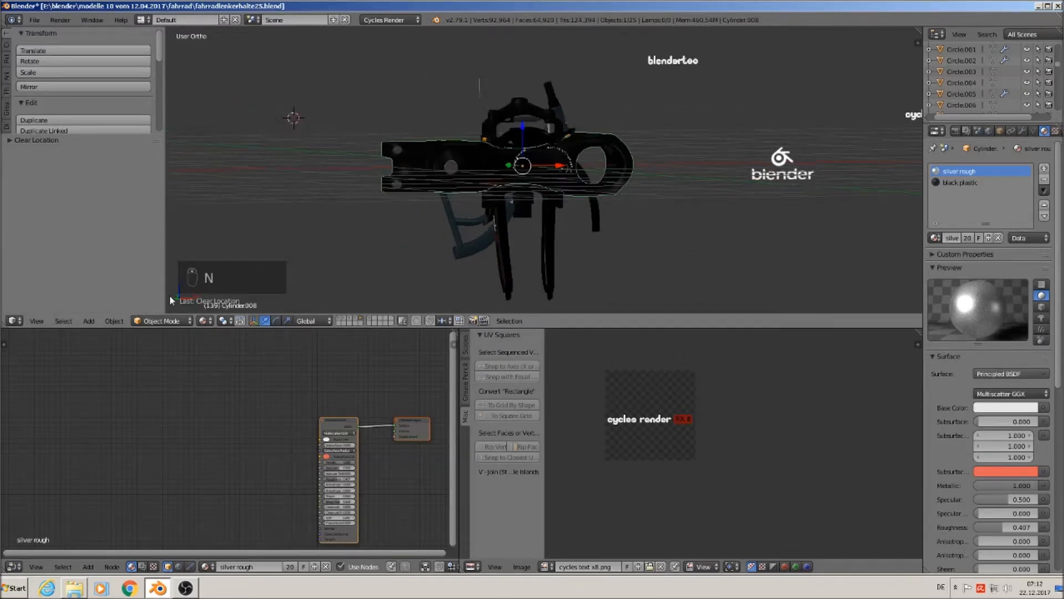
scroll(333, 266, "down", 5)
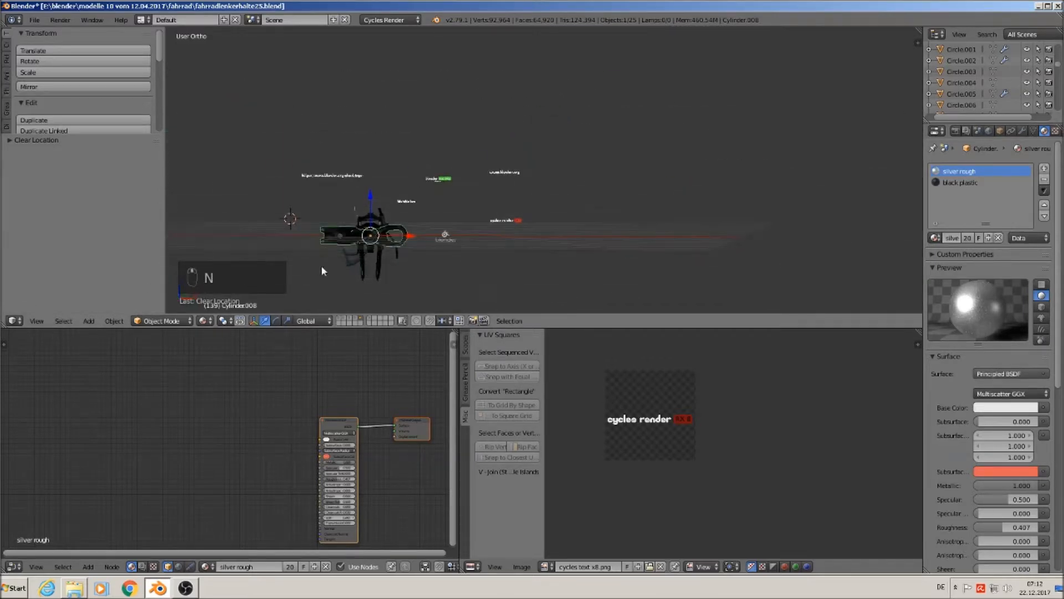
left_click(355, 318)
scroll(381, 257, "up", 3)
scroll(378, 257, "up", 6)
middle_click_drag(303, 223, 546, 225, "shift")
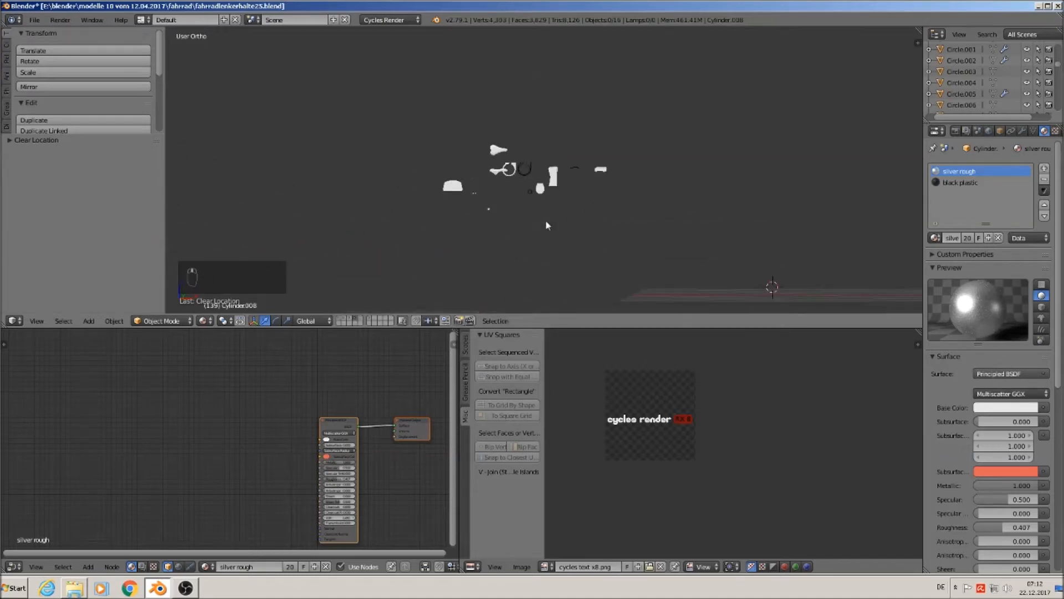
left_click(340, 318)
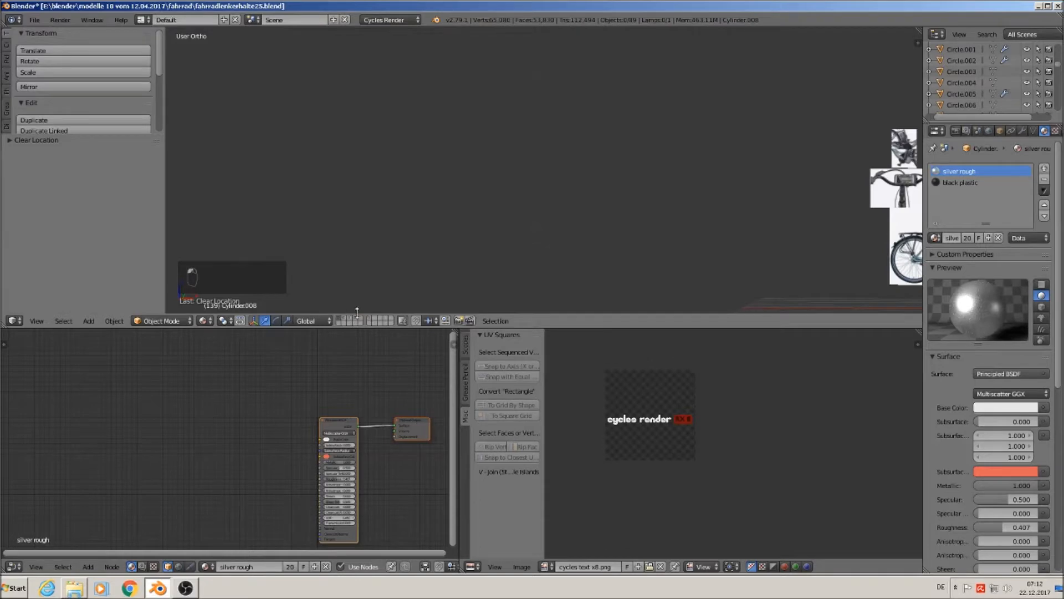
middle_click_drag(791, 243, 368, 91, "shift")
scroll(433, 130, "up", 7)
middle_click_drag(795, 237, 374, 181, "shift")
scroll(374, 187, "up", 4)
right_click(618, 140)
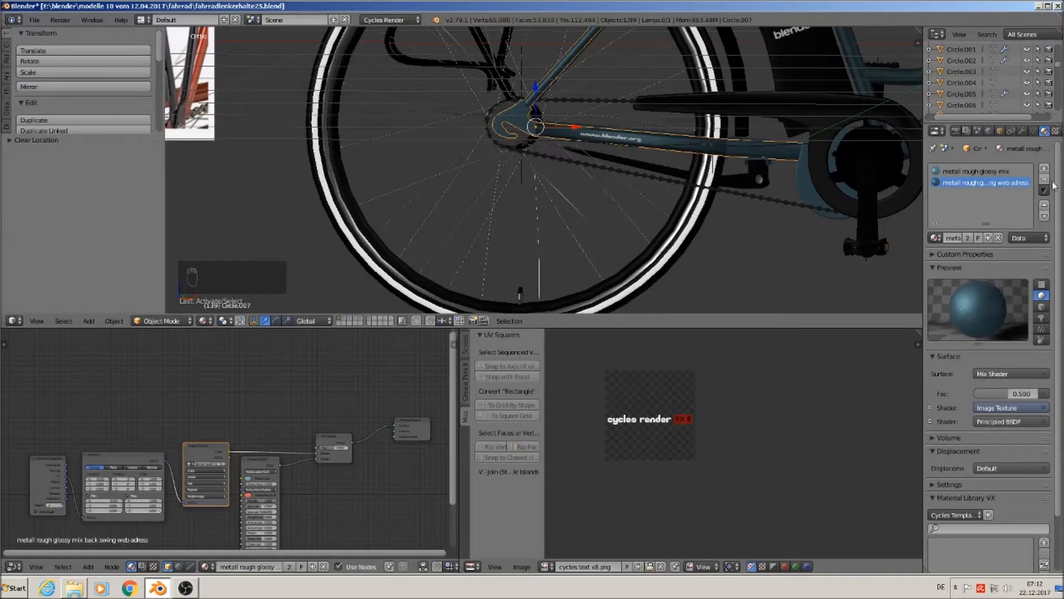
- Spread out the swing arm's web address material nodes and insert a Principled BSDF between the Image Texture and Mix Shader
scroll(376, 513, "up", 3)
left_click_drag(126, 410, 99, 329)
middle_click_drag(327, 519, 315, 545)
scroll(285, 361, "down", 2)
left_click(88, 566)
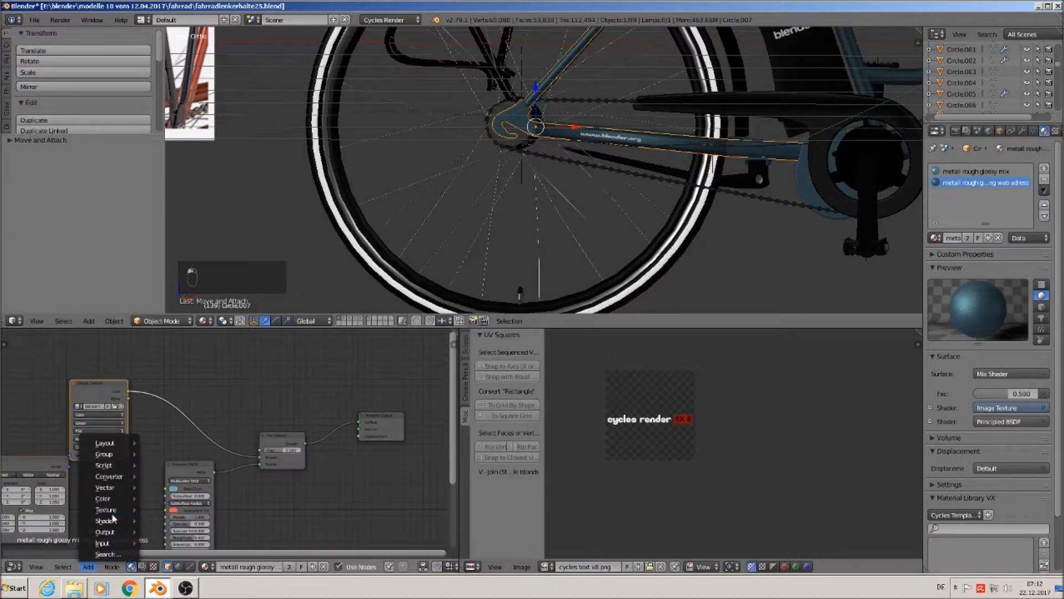
mouse_move(113, 520)
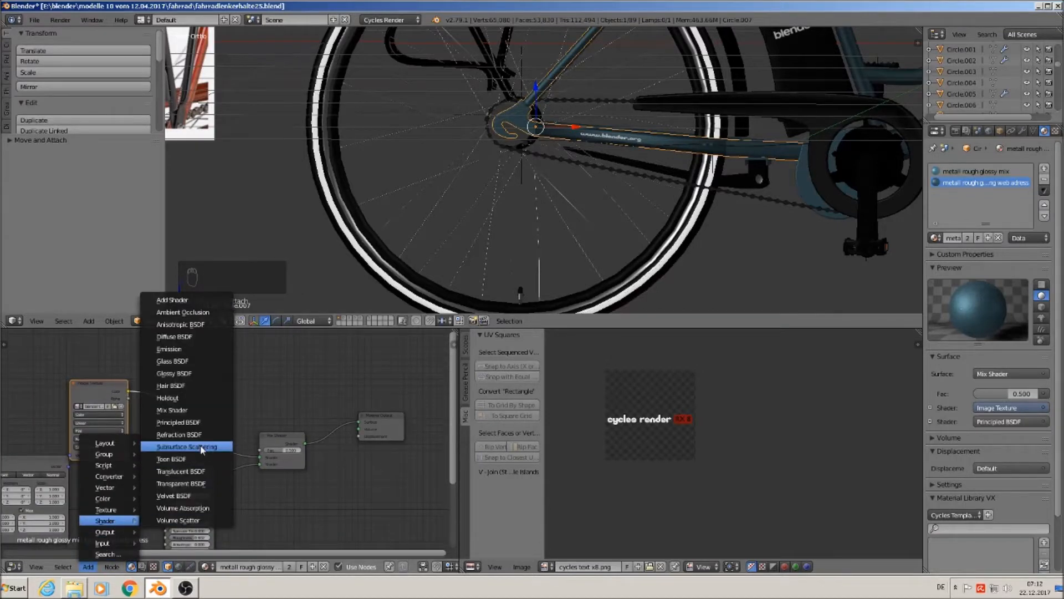
left_click(178, 422)
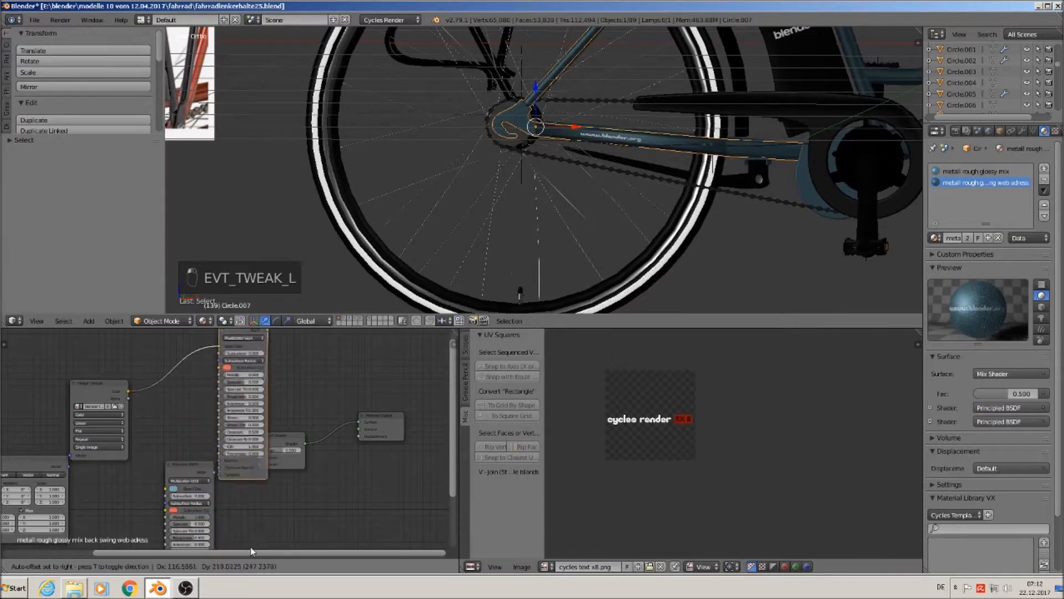
left_click(218, 527)
- Select the swing arm on the bike's other side to check its web address material
middle_click_drag(686, 281, 693, 201)
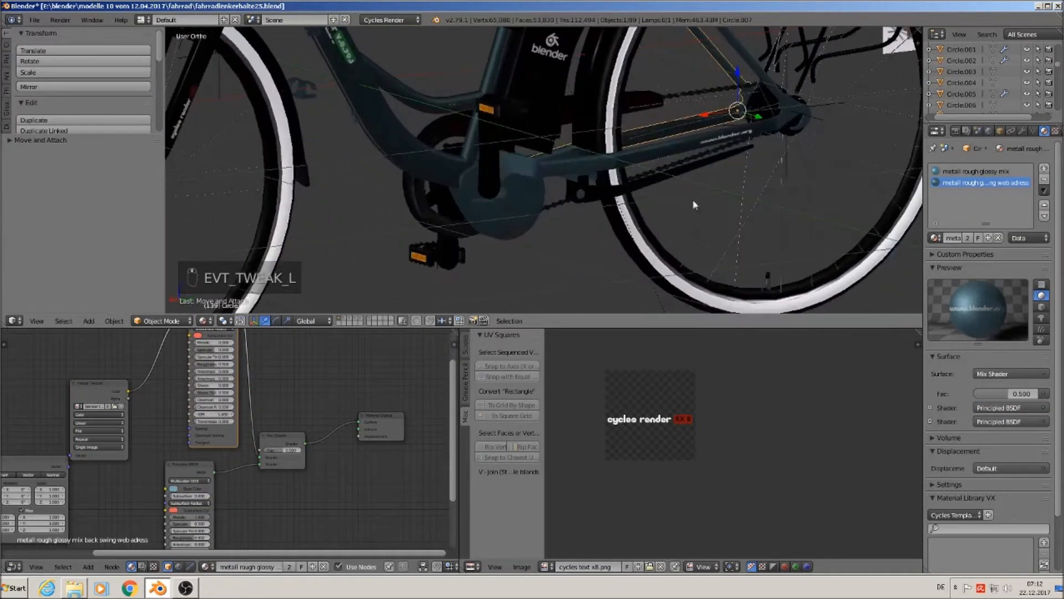
right_click(735, 133)
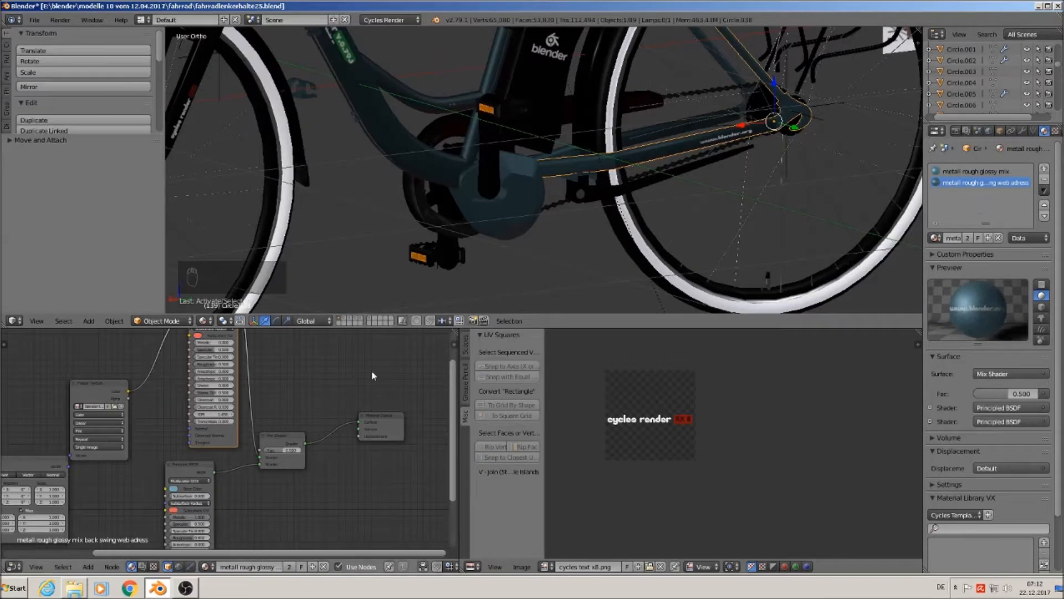
scroll(562, 258, "down", 5)
middle_click_drag(537, 224, 564, 169)
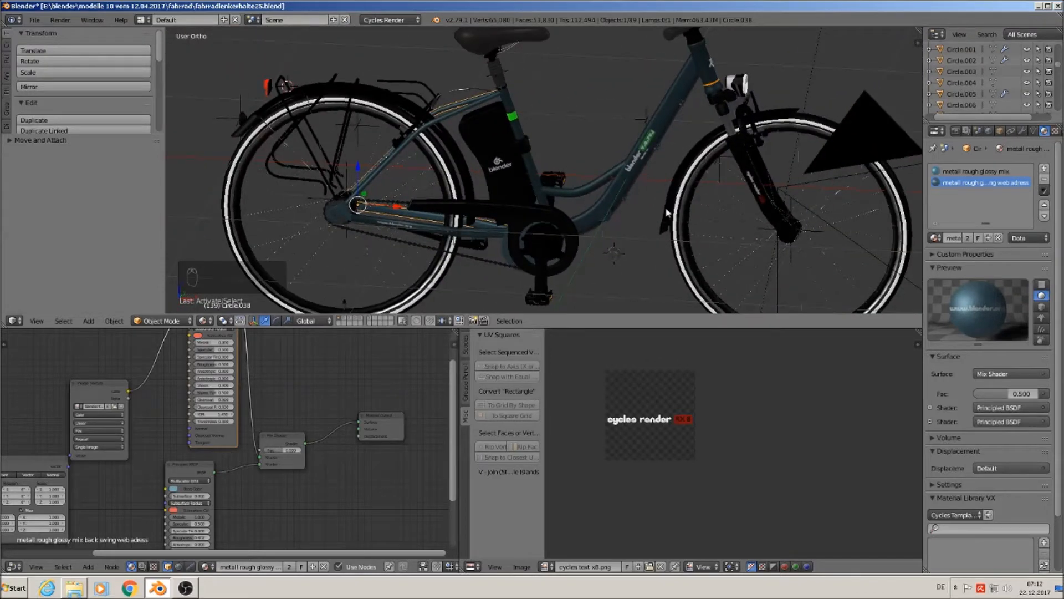
- Switch to the front view of the bike and deselect all objects
key("KP_1")
scroll(619, 295, "down", 3)
scroll(618, 294, "down", 1)
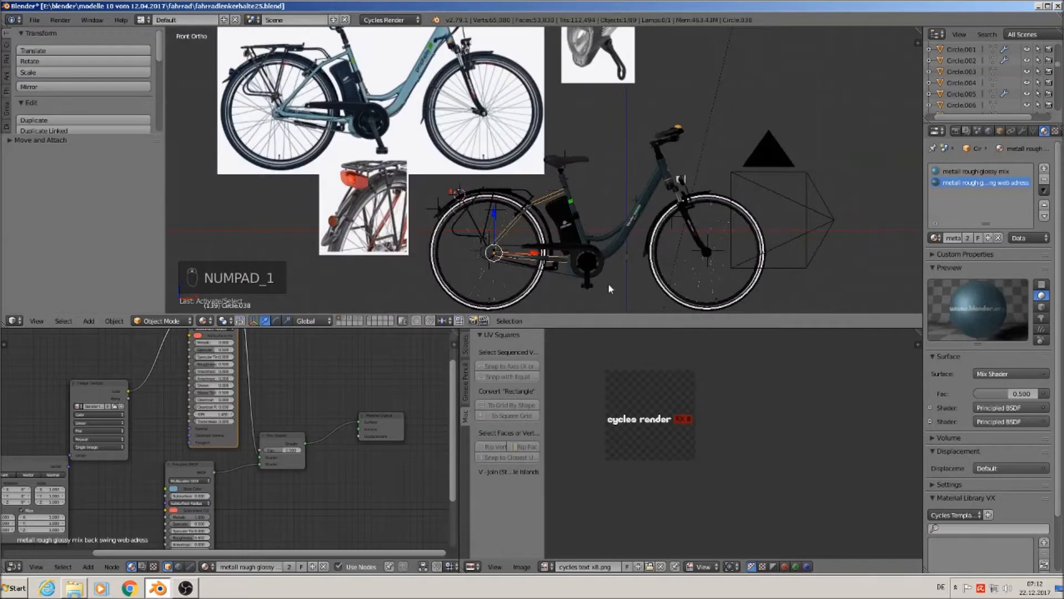
scroll(577, 214, "up", 3)
key("a")
key("a")
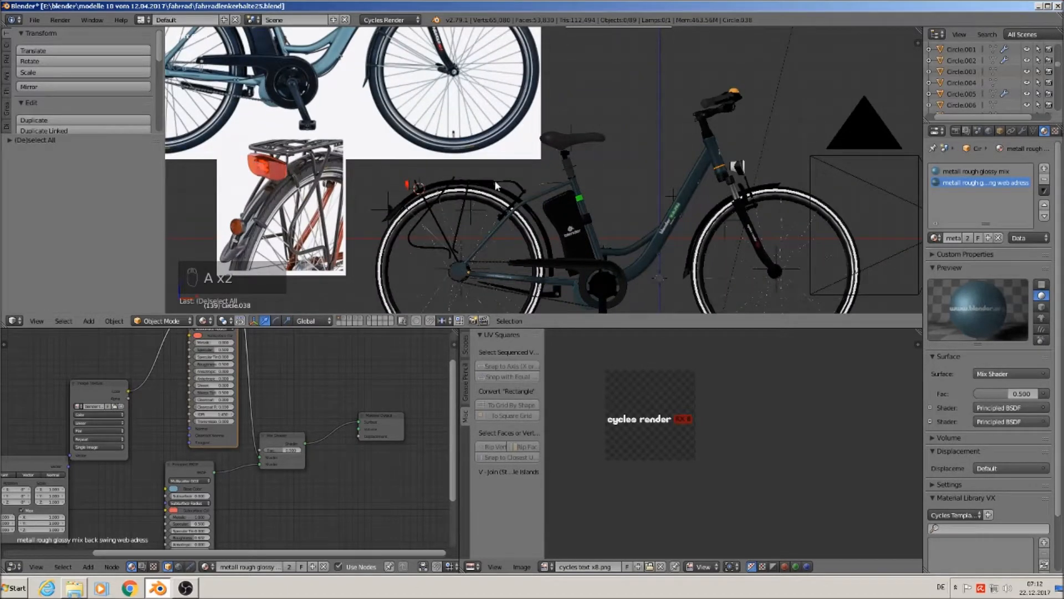
- Show the rear luggage rack in top view and enlarge the 3D viewport
key("KP_7")
scroll(572, 248, "up", 4)
middle_click_drag(544, 161, 486, 266, "shift")
scroll(469, 191, "up", 6)
middle_click_drag(458, 175, 465, 275, "shift")
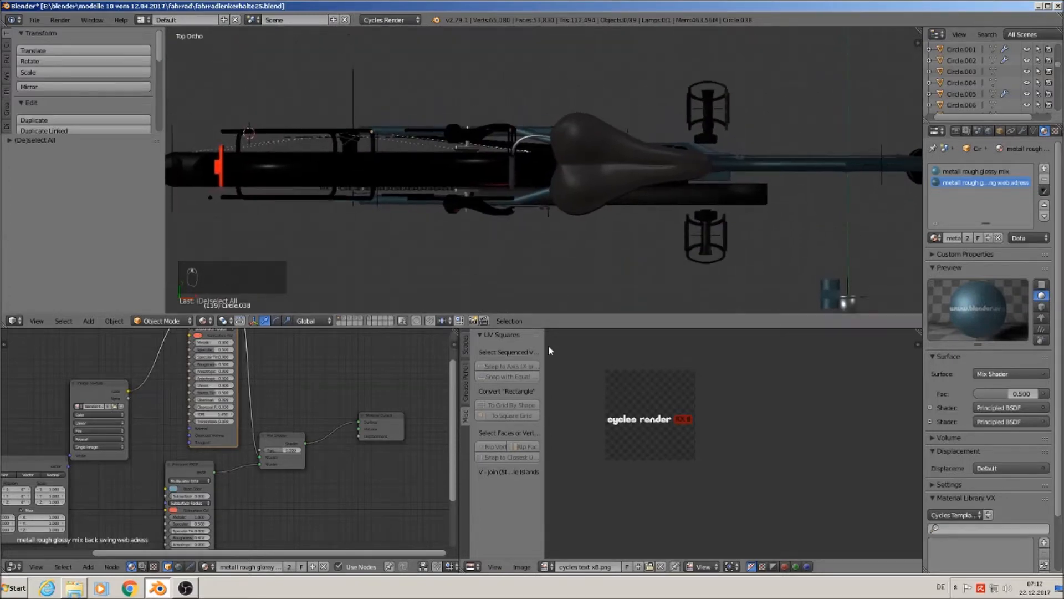
left_click_drag(589, 327, 588, 492)
middle_click_drag(399, 340, 589, 304, "shift")
scroll(565, 293, "up", 2)
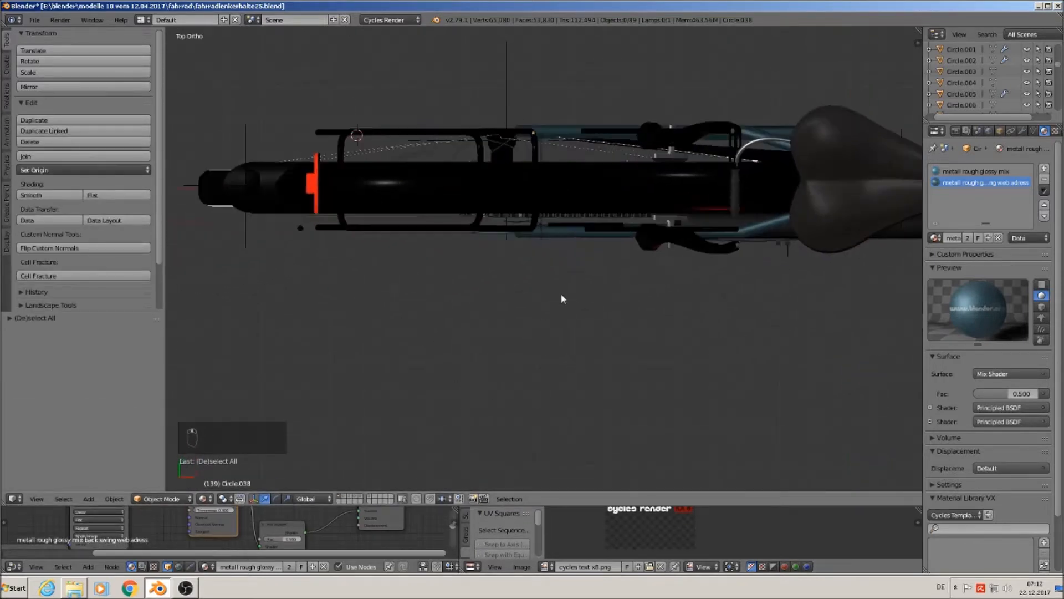
- Select the three tube objects of the upper rack half and move them along Y clear of the bike
right_click(366, 137)
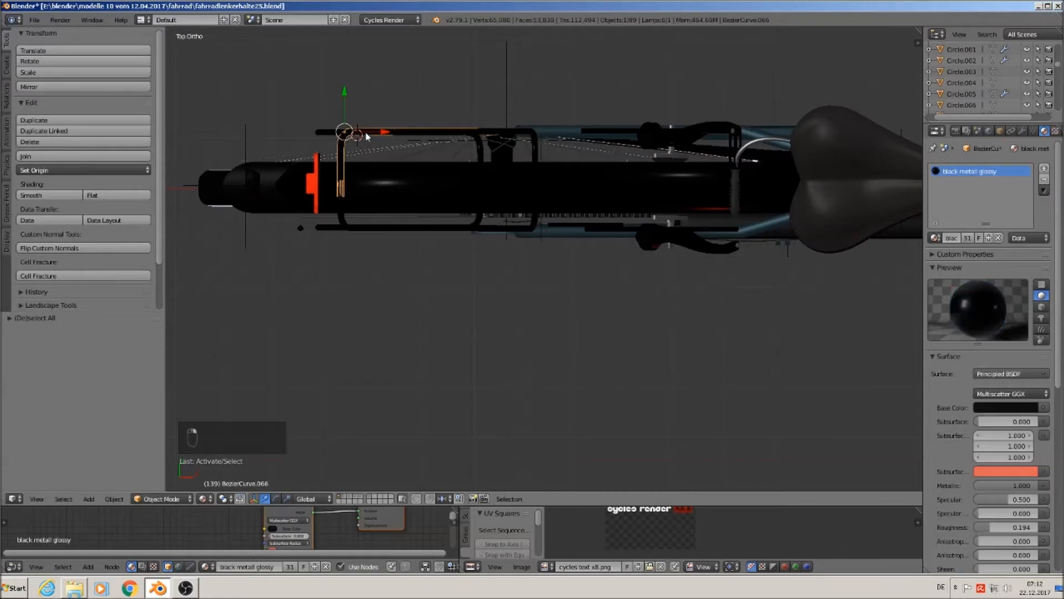
right_click(327, 137, "shift")
right_click(523, 137, "shift")
middle_click_drag(587, 217, 480, 93)
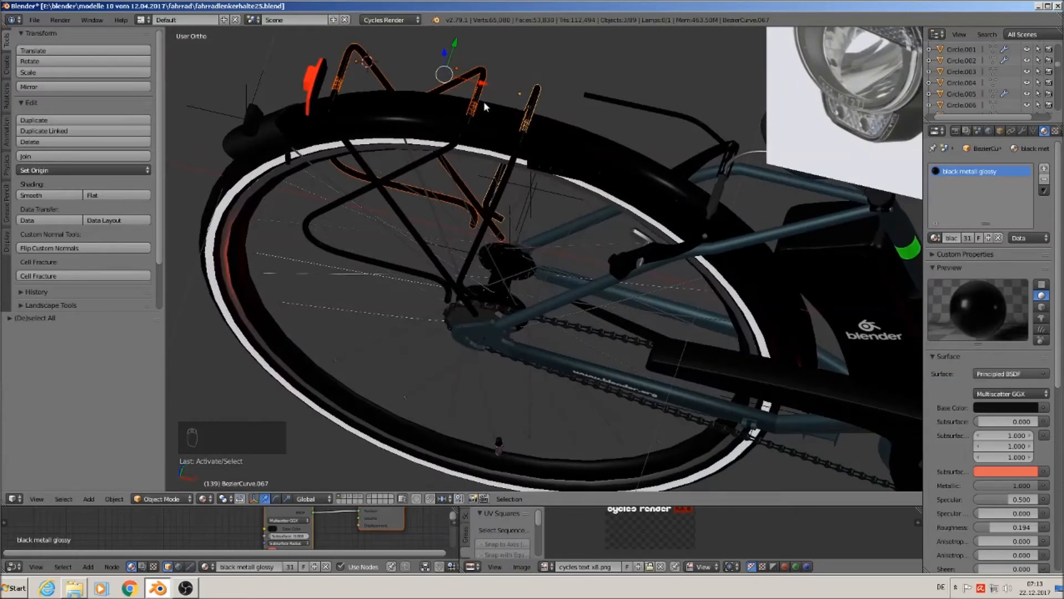
key("KP_4")
key("KP_7")
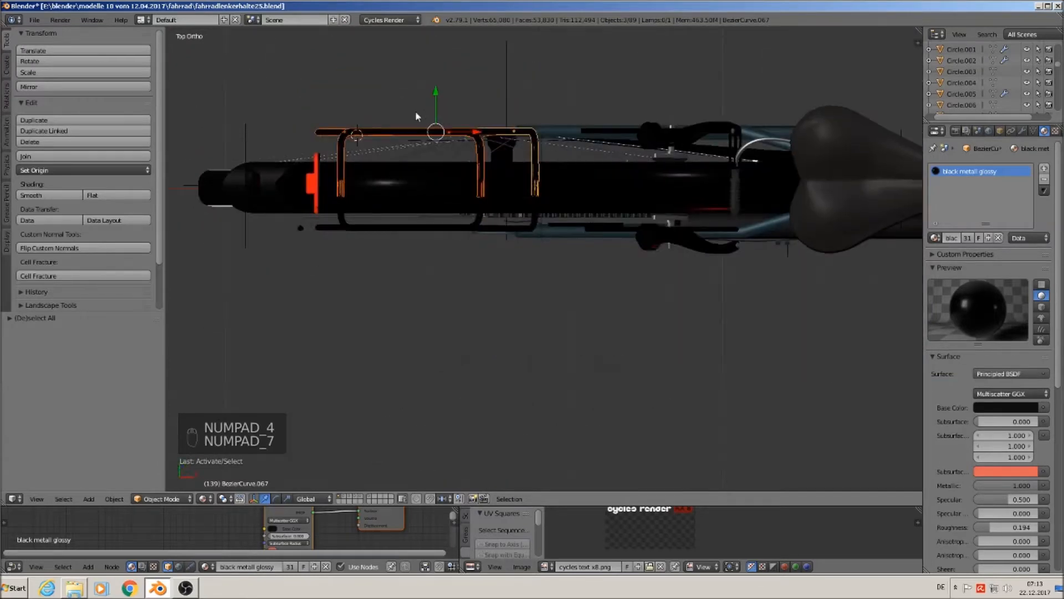
left_click_drag(434, 97, 448, 471)
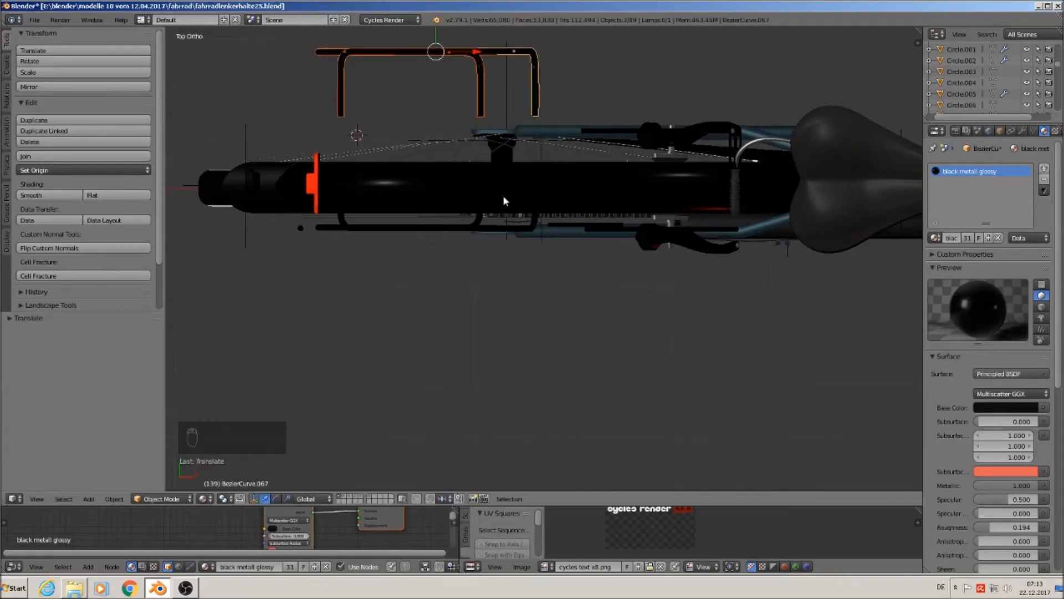
- Reselect the three moved rack tubes and join them into one object
key("Tab")
key("Tab")
key("a")
key("a")
key("a")
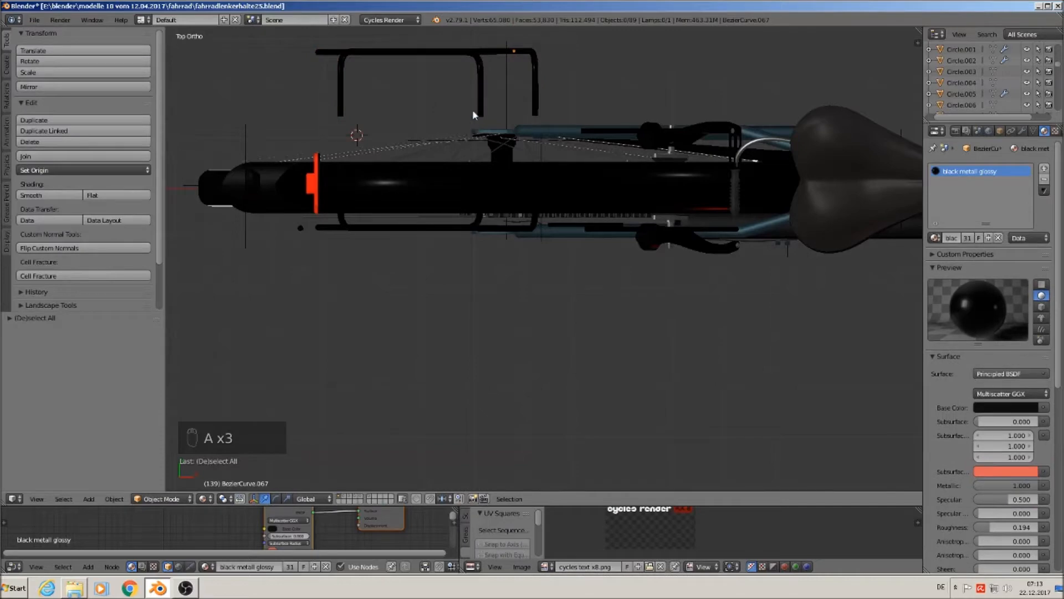
key("Tab")
key("Tab")
right_click(439, 52)
right_click(528, 74)
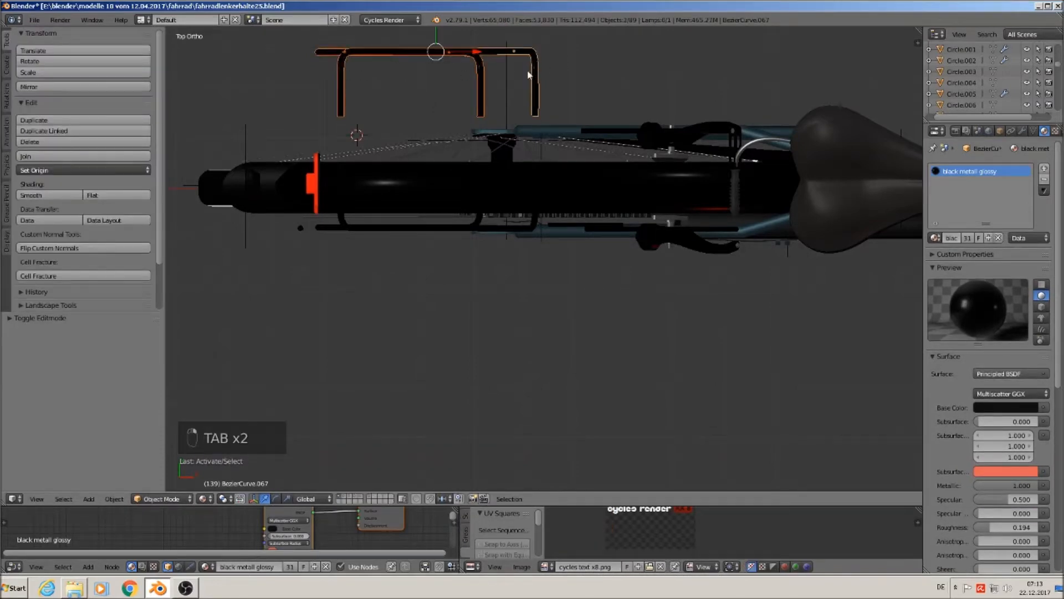
- Shorten the joined rack half by deleting the vertices at the free ends of its three cross tubes
key("Tab")
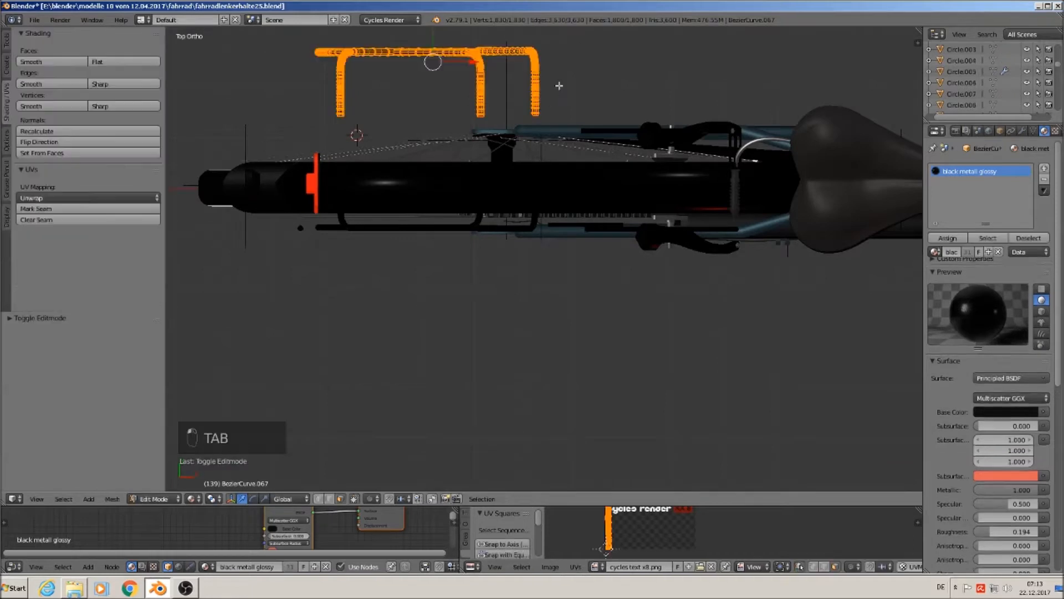
key("a")
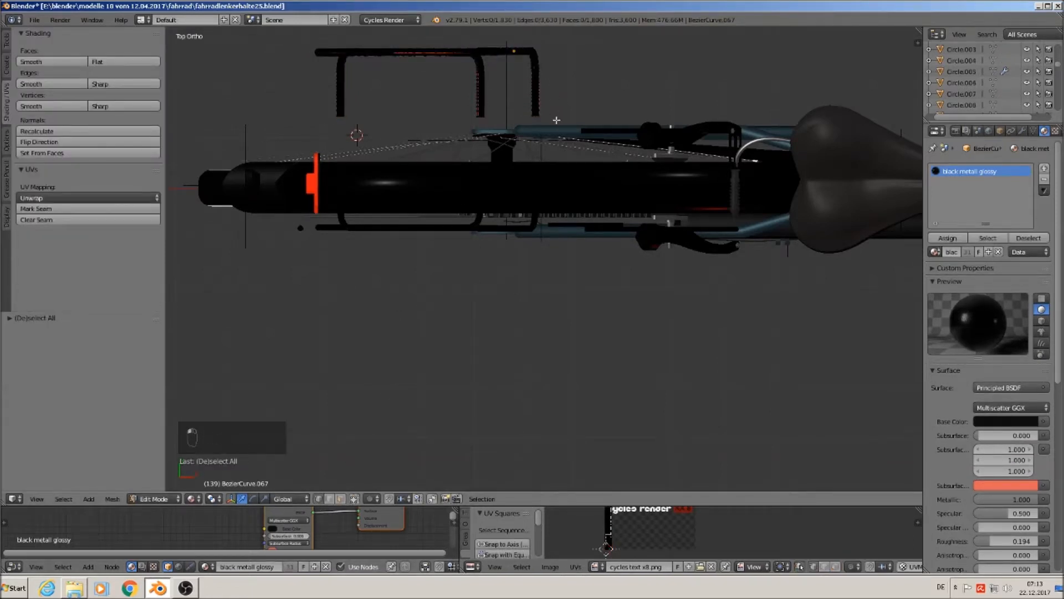
key("b")
left_click_drag(557, 123, 309, 96)
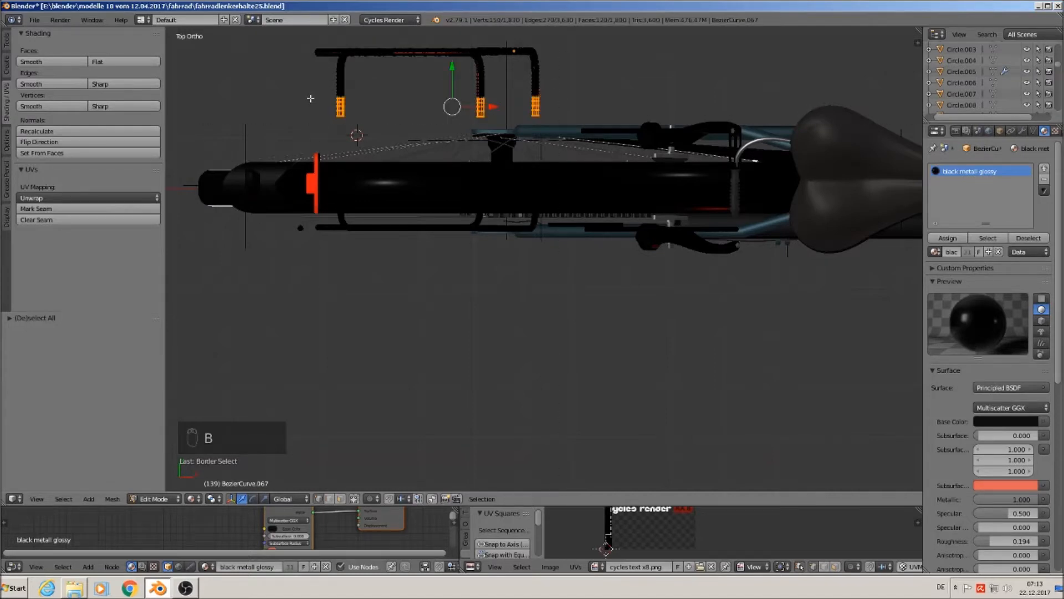
key("x")
left_click(312, 98)
key("Tab")
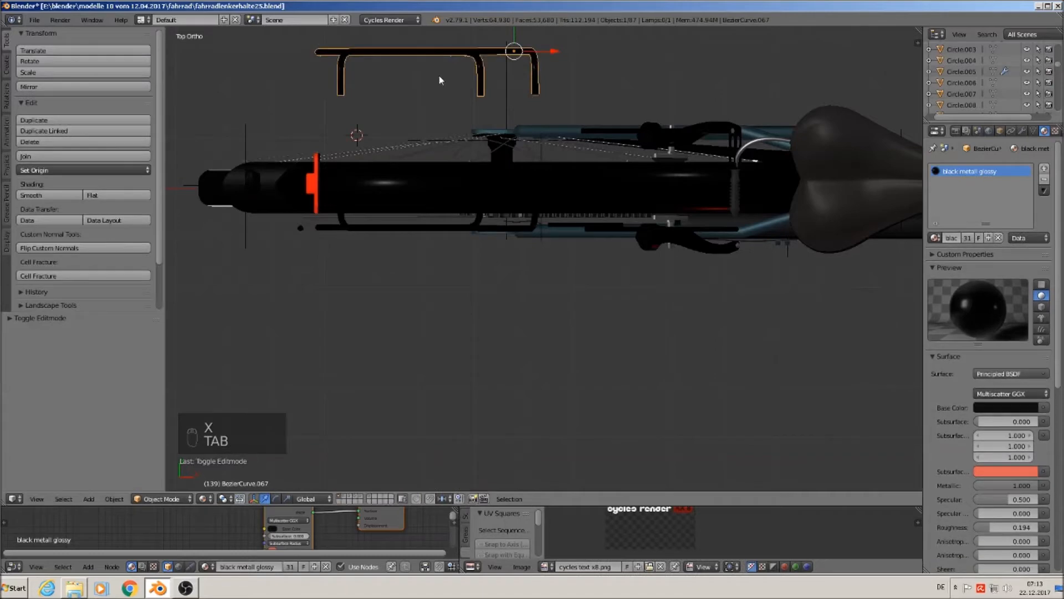
- Move the shortened rack half along Y back over the rear wheel, opposite the other rack half
left_click_drag(516, 39, 507, 131)
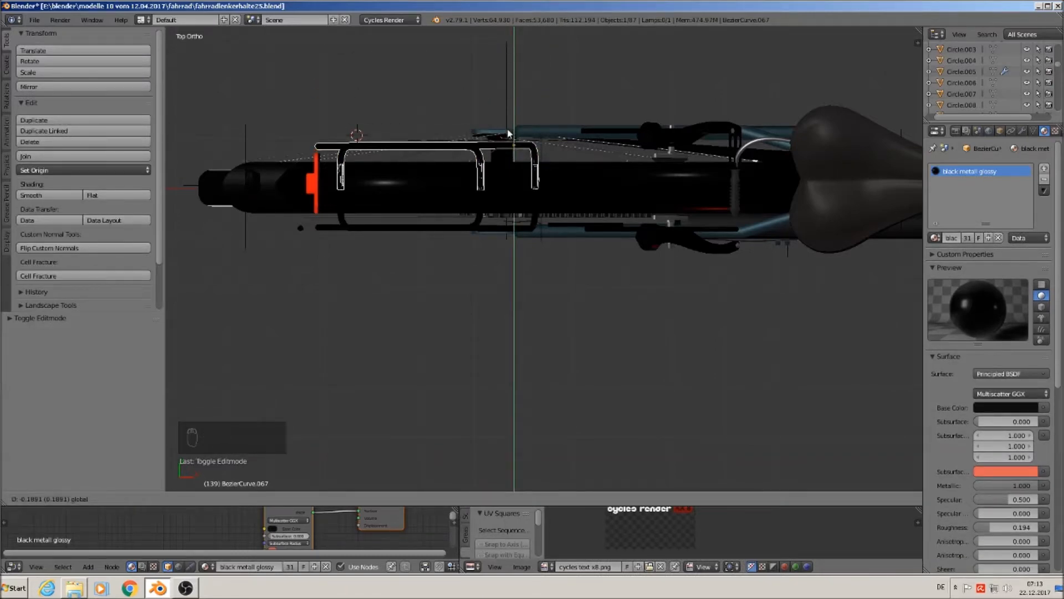
left_click_drag(508, 133, 511, 109)
mouse_move(520, 272)
middle_mouse_down()
mouse_move(509, 252)
mouse_move(508, 272)
middle_mouse_up()
- Examine the shape of the rear luggage rack in the reference photos next to the model
key("Tab")
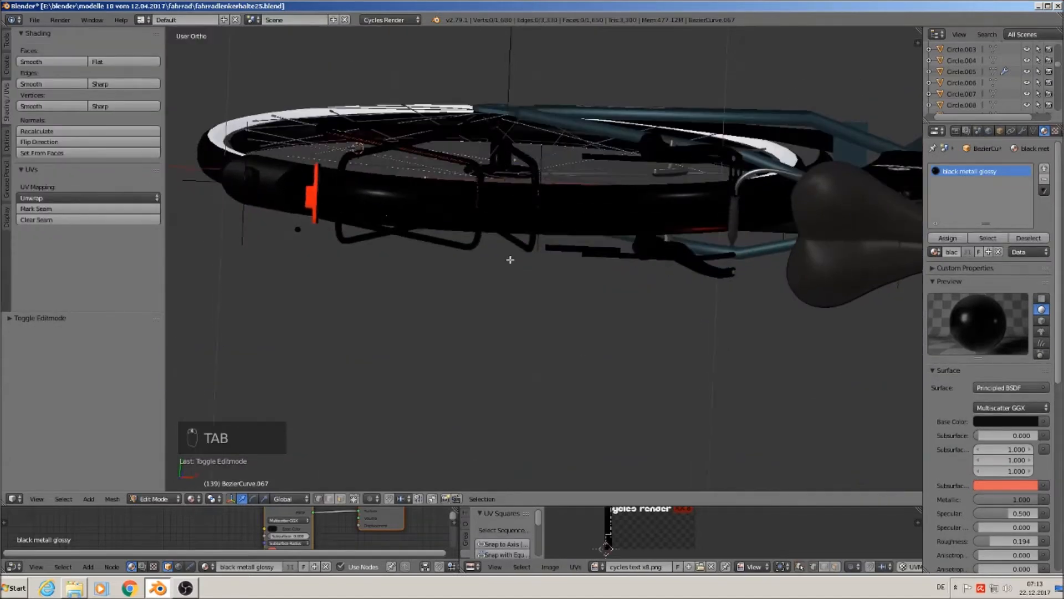
key("KP_7")
middle_click_drag(539, 450, 717, 430, "shift")
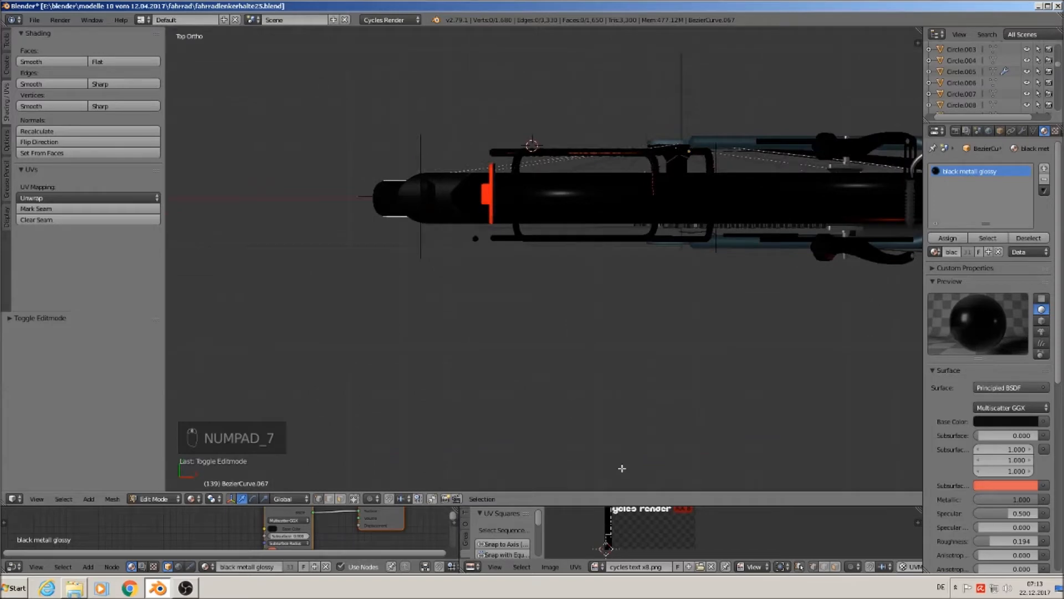
middle_click_drag(661, 477, 628, 187)
scroll(628, 187, "down", 5)
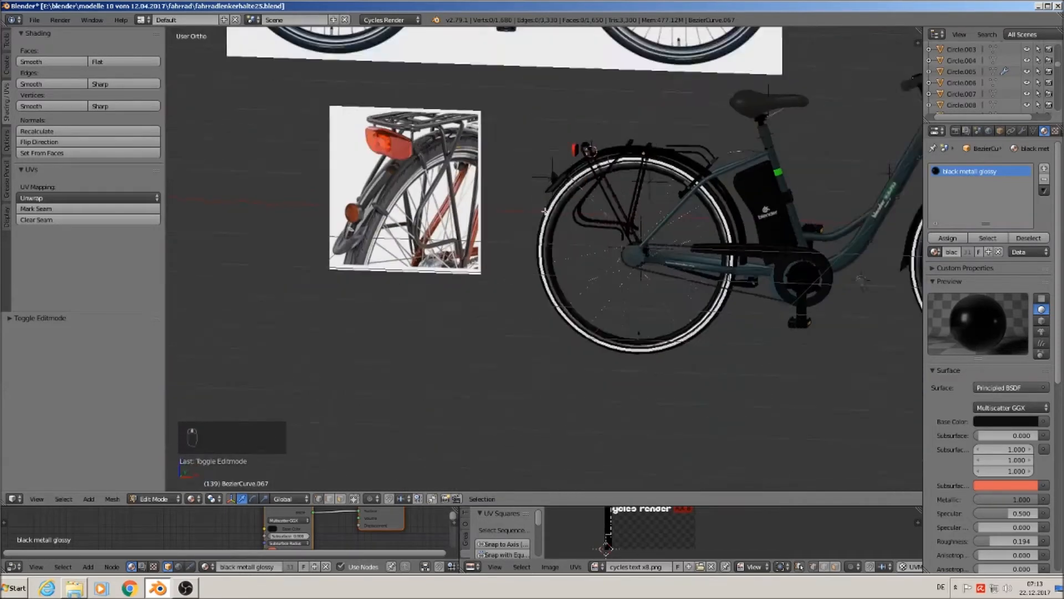
middle_click_drag(515, 227, 565, 372, "shift")
scroll(423, 268, "up", 1)
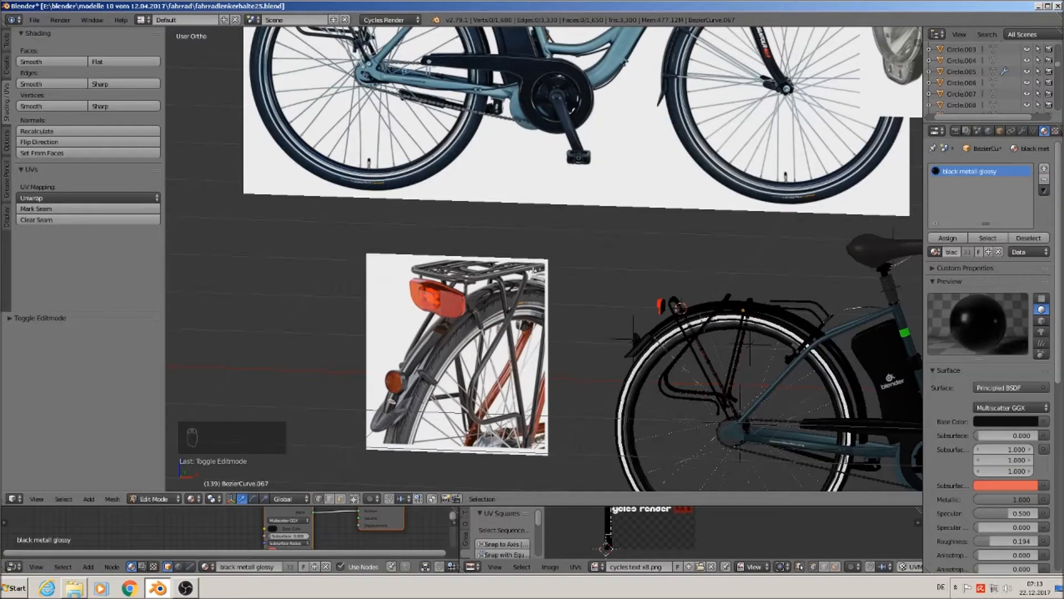
middle_click_drag(525, 270, 566, 522, "shift")
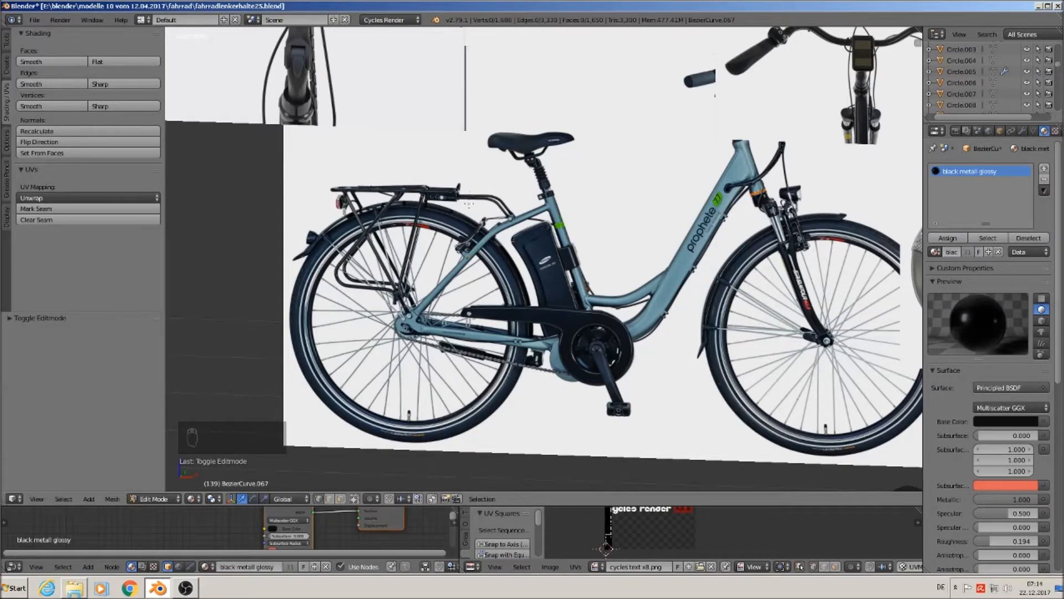
- Place the 3D cursor in top view where the luggage rack's side tube meets its rearmost cross tube
middle_click_drag(536, 245, 429, 218, "shift")
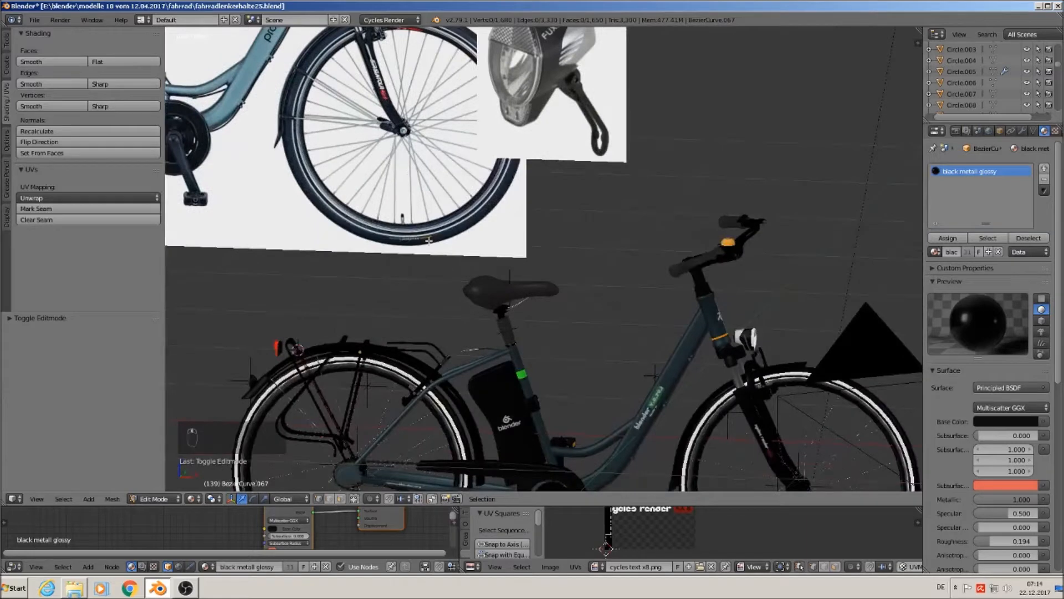
key("KP_7")
scroll(634, 399, "up", 6)
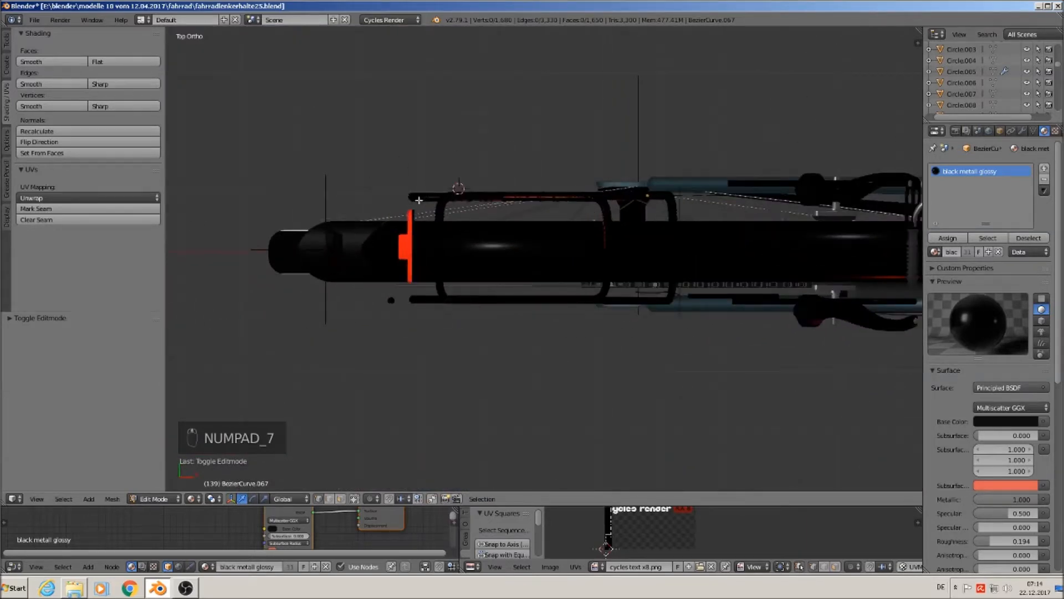
left_click(425, 198)
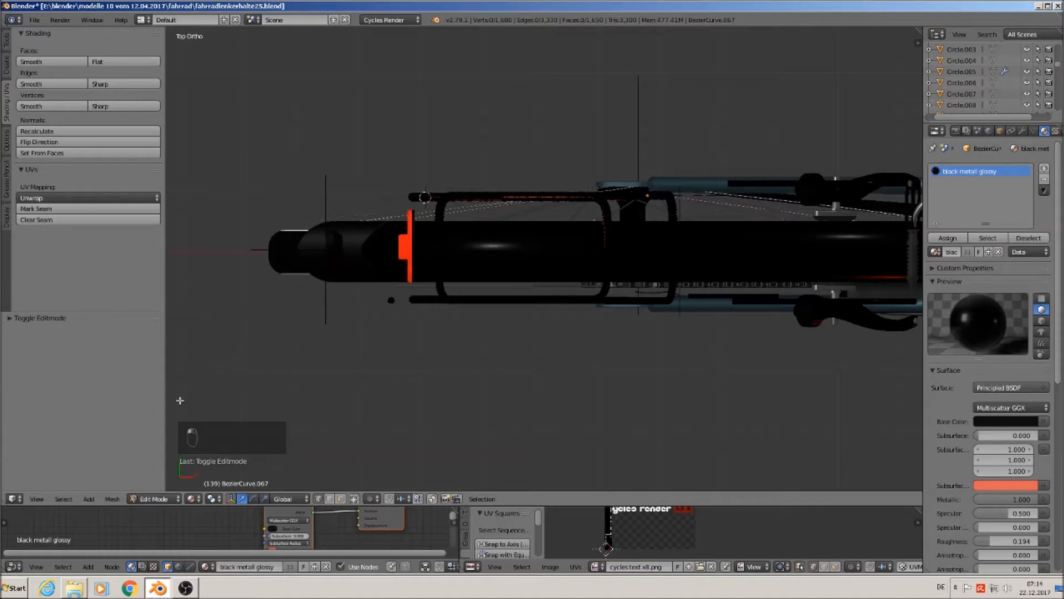
left_click(446, 197)
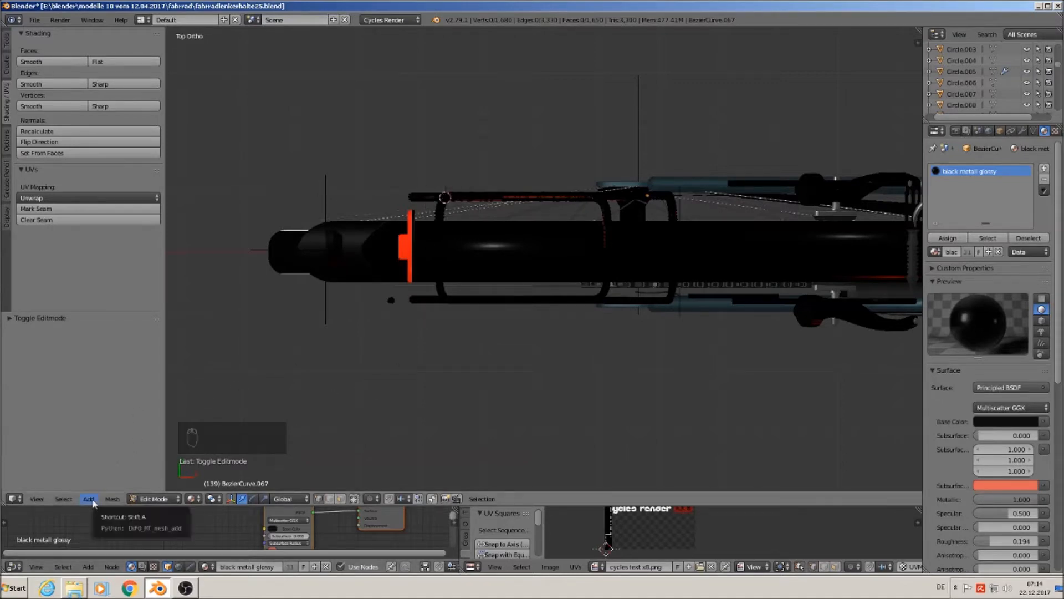
- Leave mesh editing, deselect everything and add a Bezier curve at the 3D cursor
key("Tab")
key("a")
key("a")
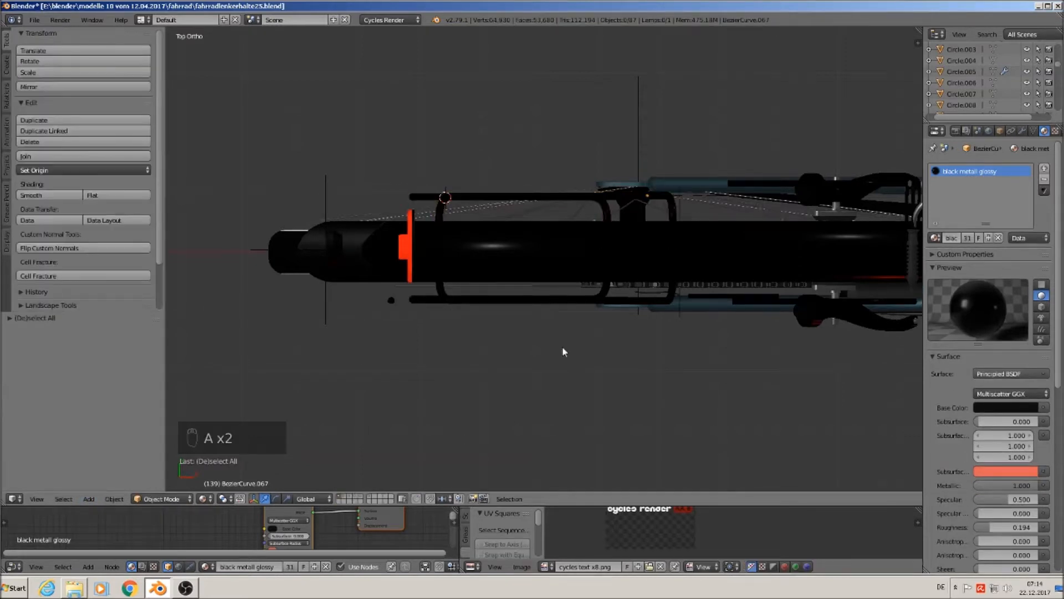
left_click(89, 499)
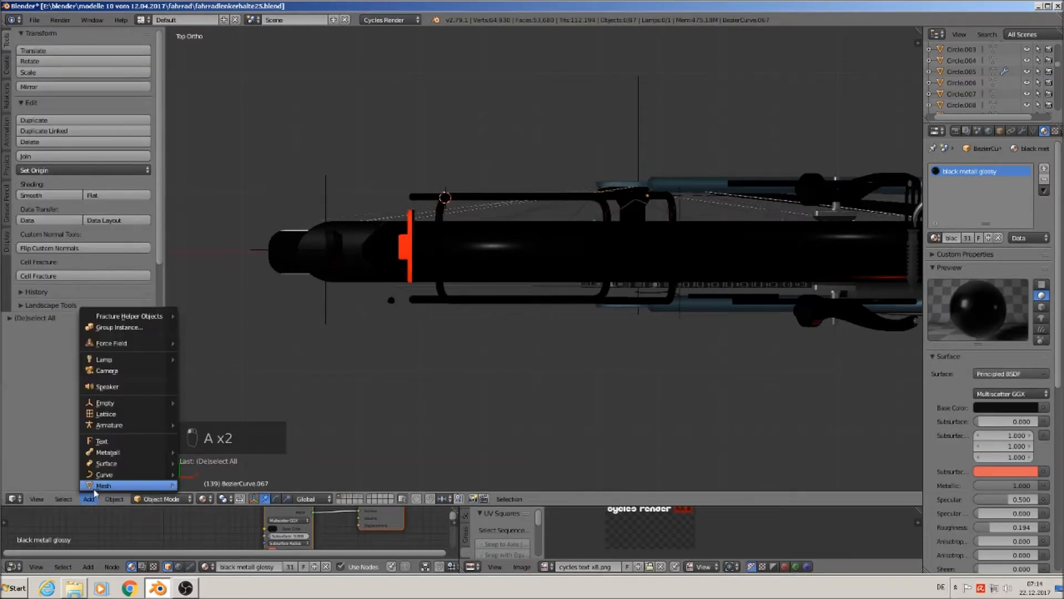
mouse_move(98, 475)
left_click(268, 293)
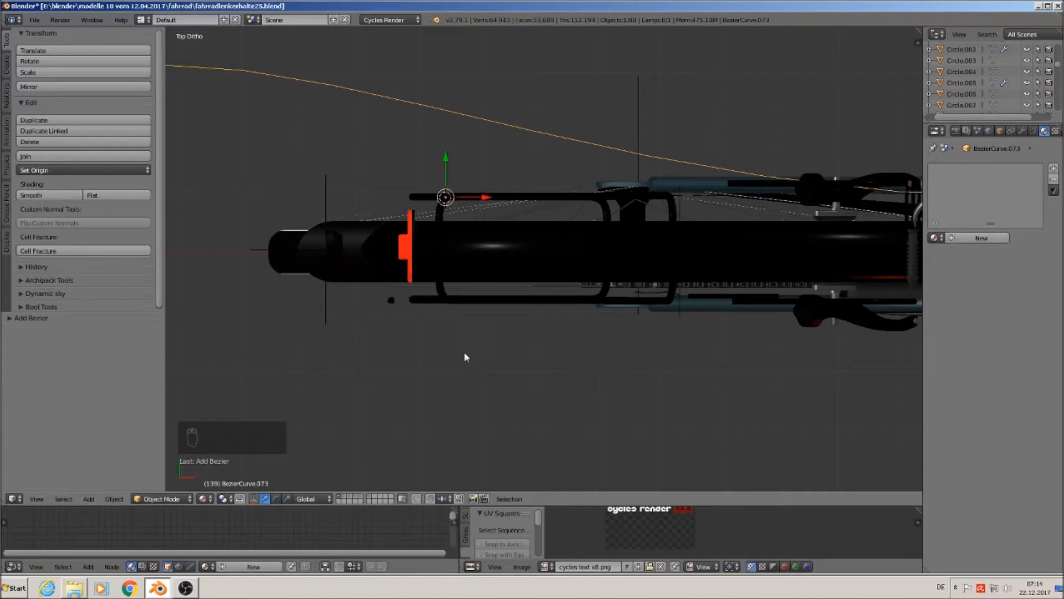
- Scale the new Bezier curve down and move it onto the rack's side tube, starting at the rear corner
key("s")
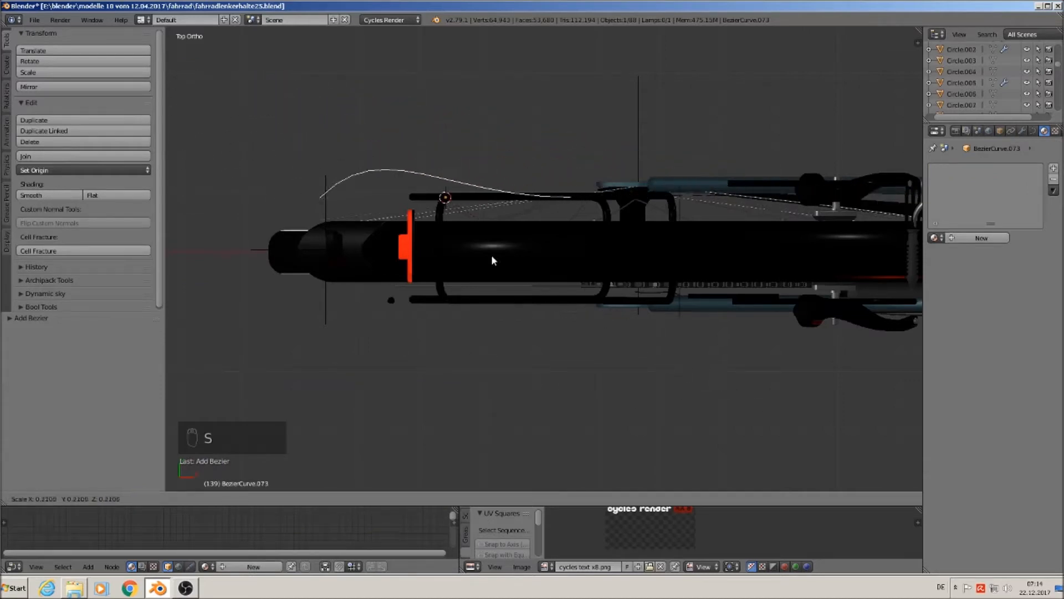
left_click(447, 210)
scroll(485, 211, "up", 6)
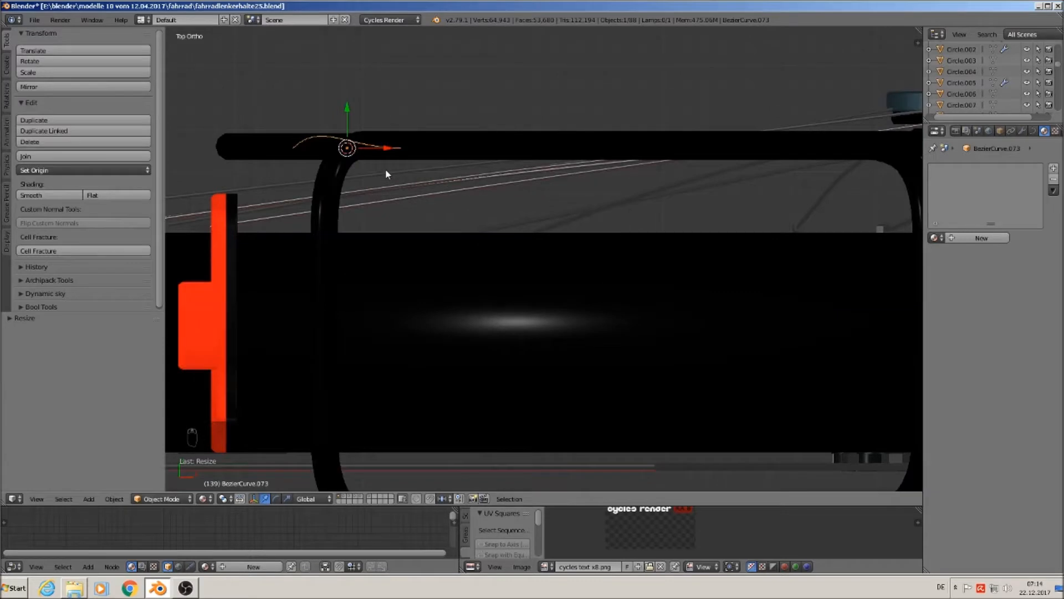
key("g")
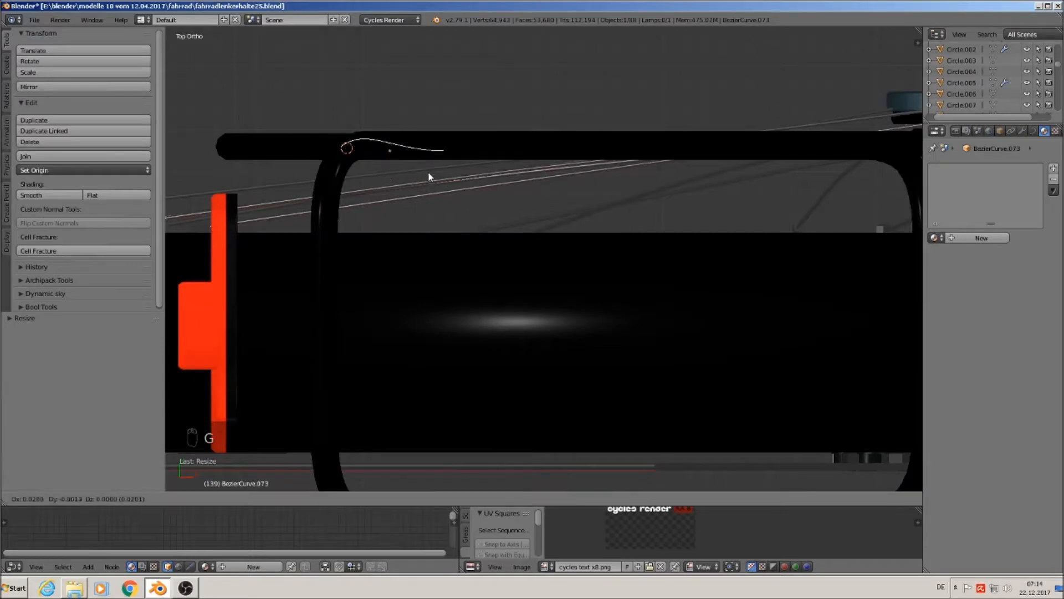
left_click(429, 172)
- Stretch the curve by moving its front control point forward along the side tube, past the frontmost cross tube
key("Tab")
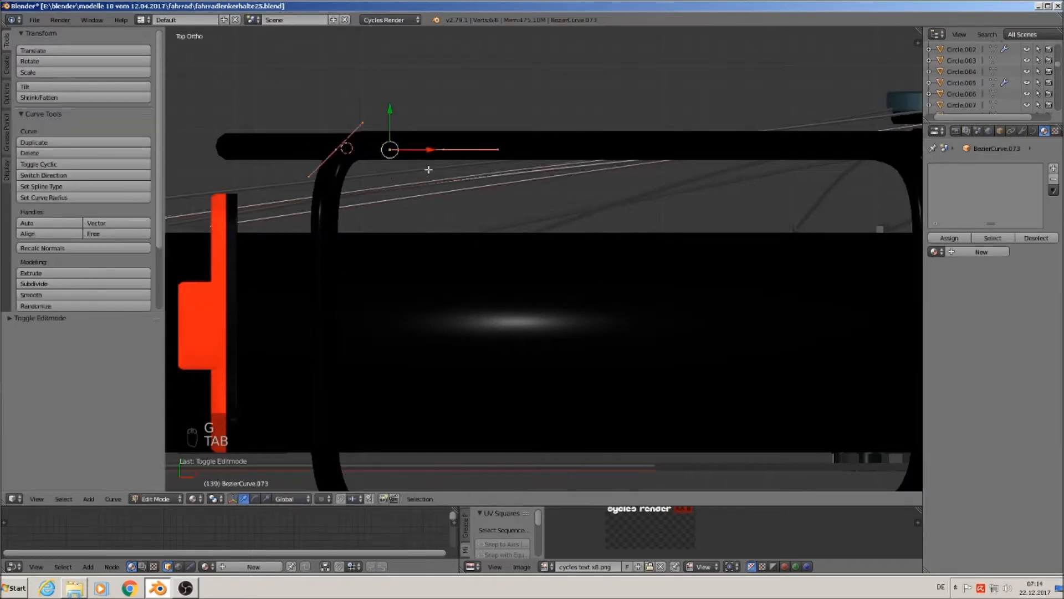
scroll(470, 221, "down", 3)
right_click(463, 176)
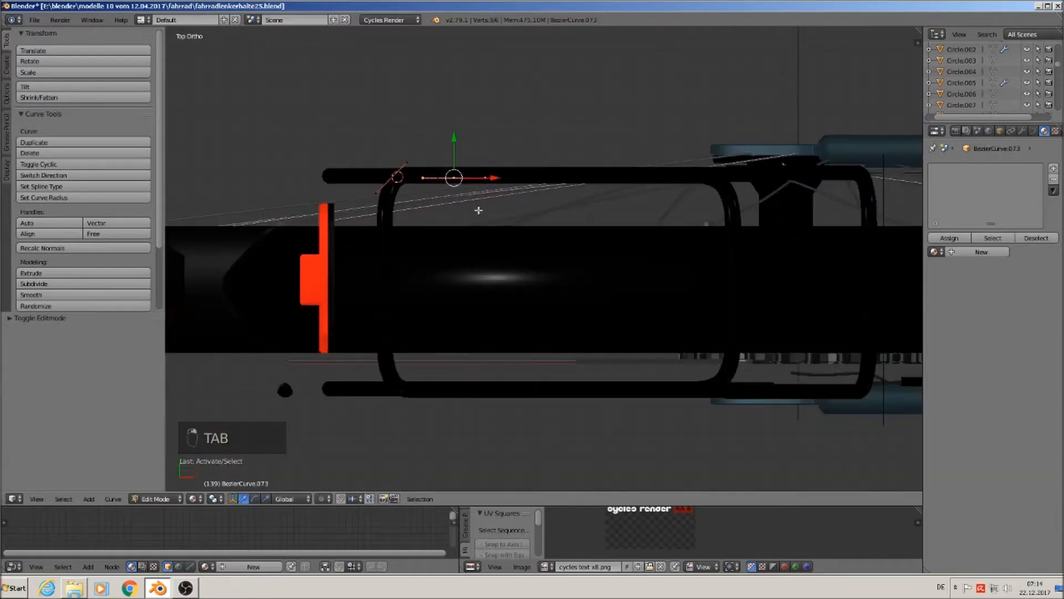
middle_click_drag(557, 251, 426, 252, "shift")
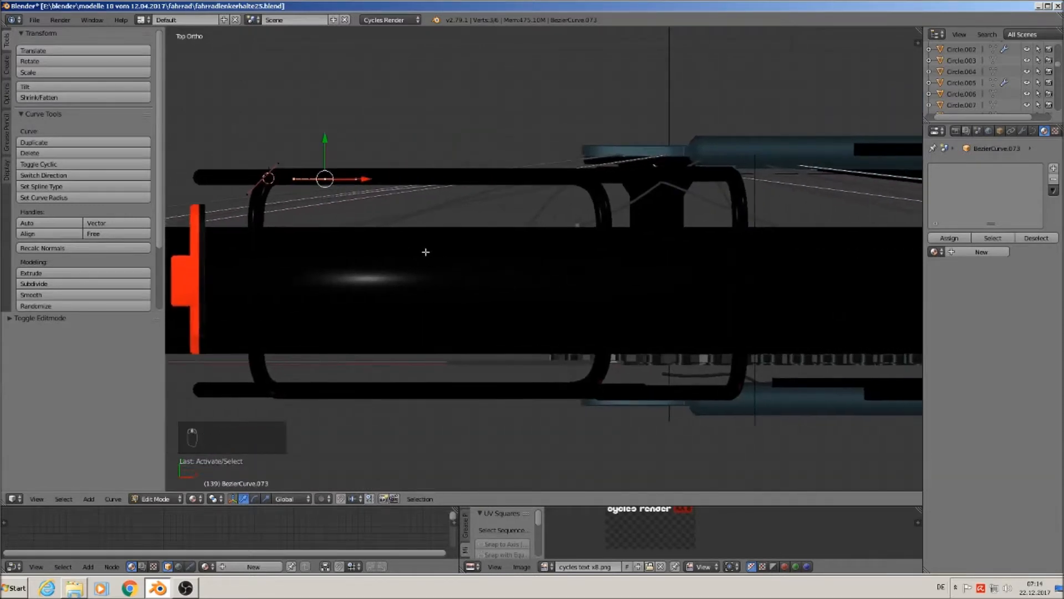
key("g")
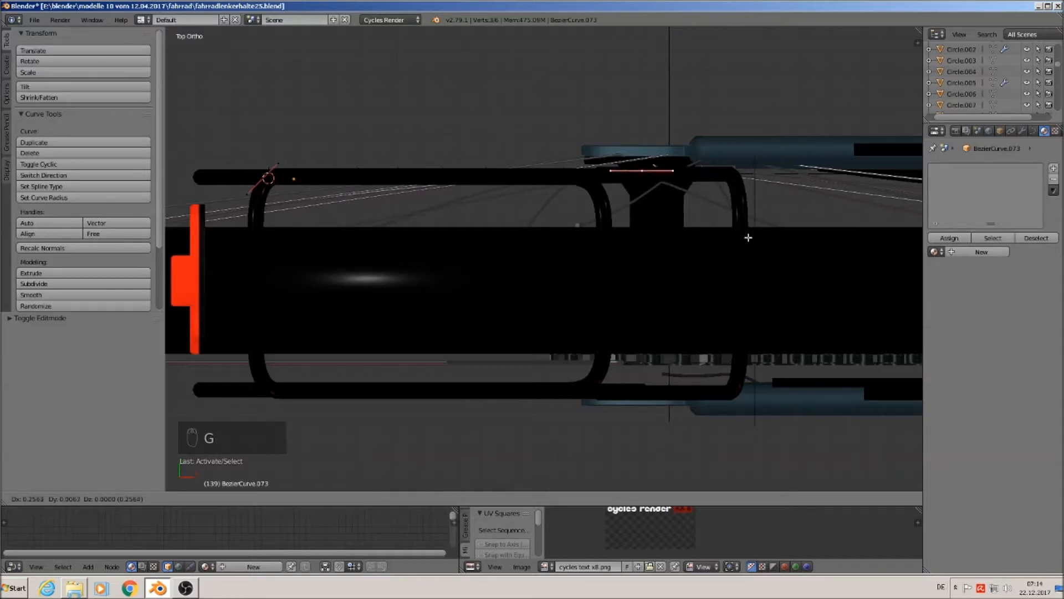
left_click(887, 242)
- Check the rack's length in the reference photo and move the front control point further along X toward the saddle
middle_click_drag(883, 240, 638, 209)
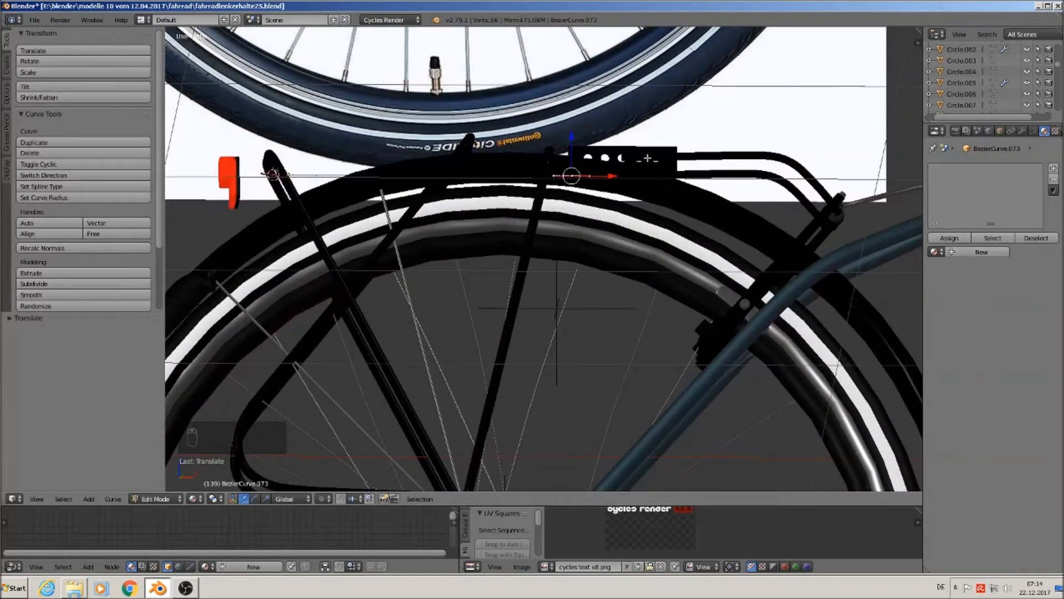
scroll(645, 174, "down", 6)
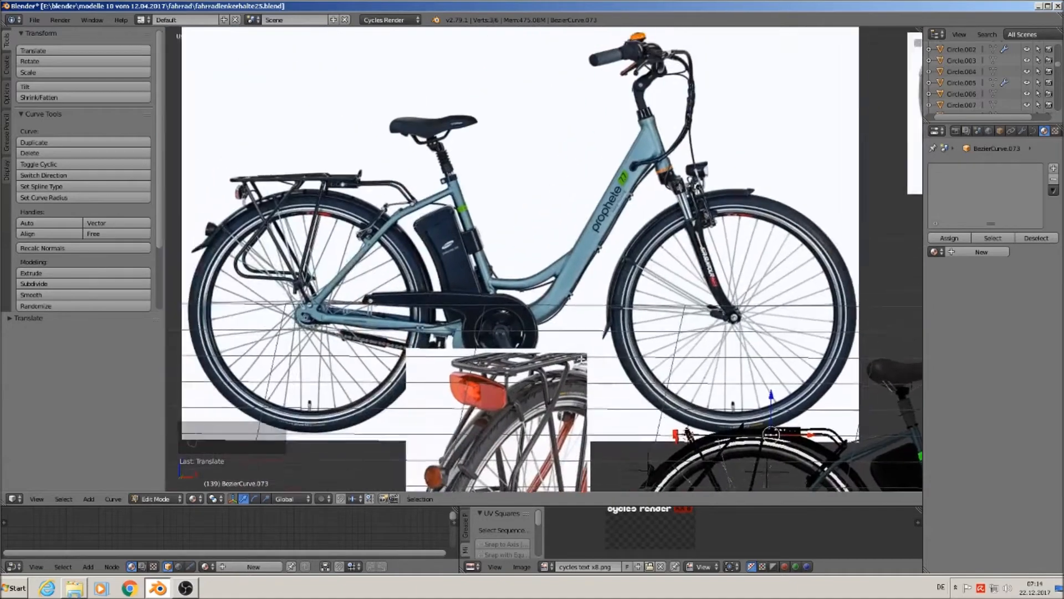
scroll(356, 127, "up", 6)
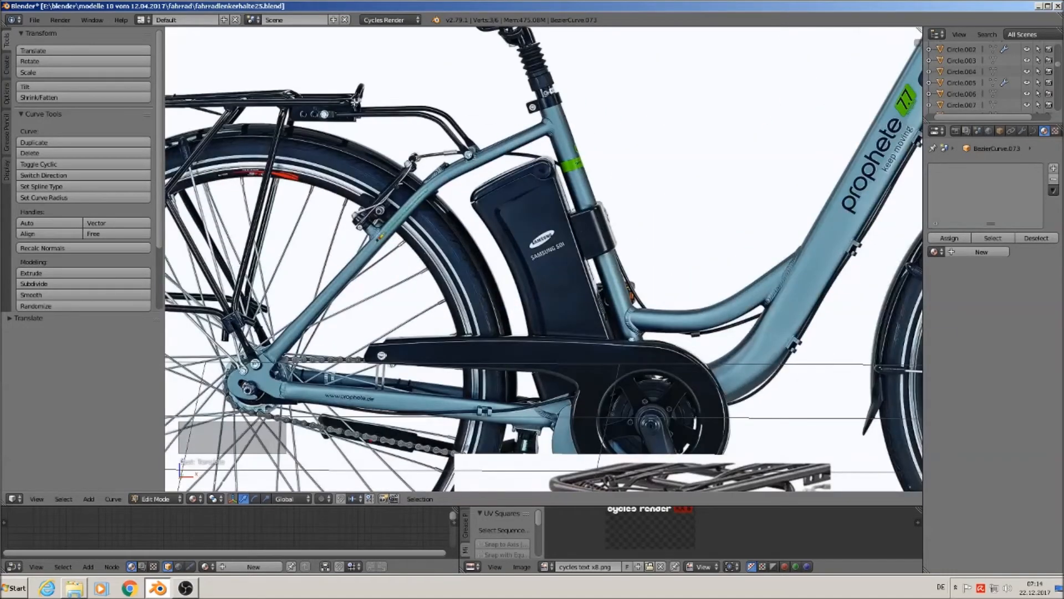
middle_click_drag(810, 356, 415, 89, "shift")
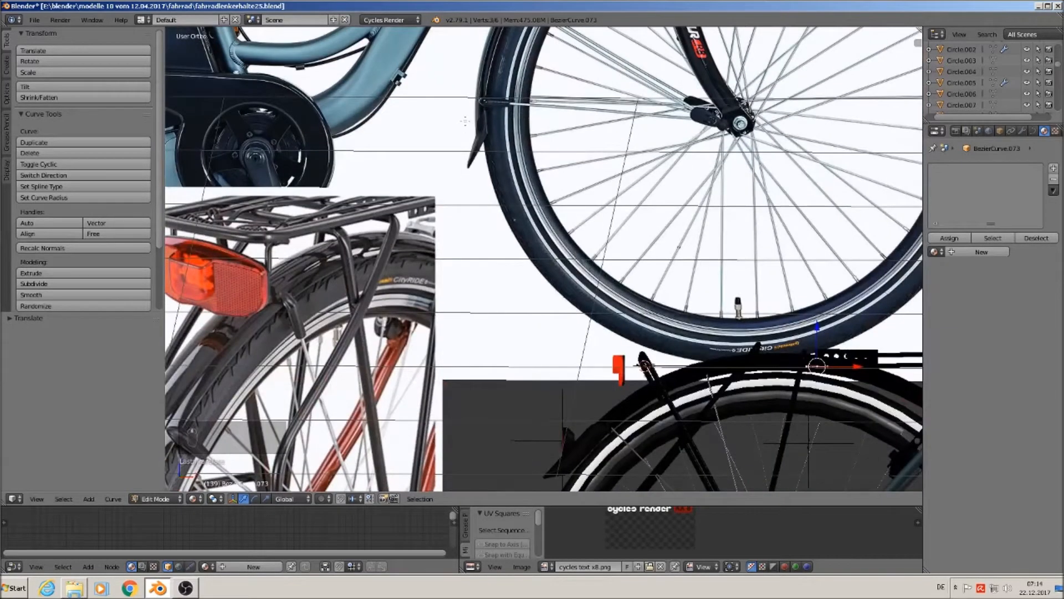
key("KP_7")
middle_click_drag(737, 297, 578, 215, "shift")
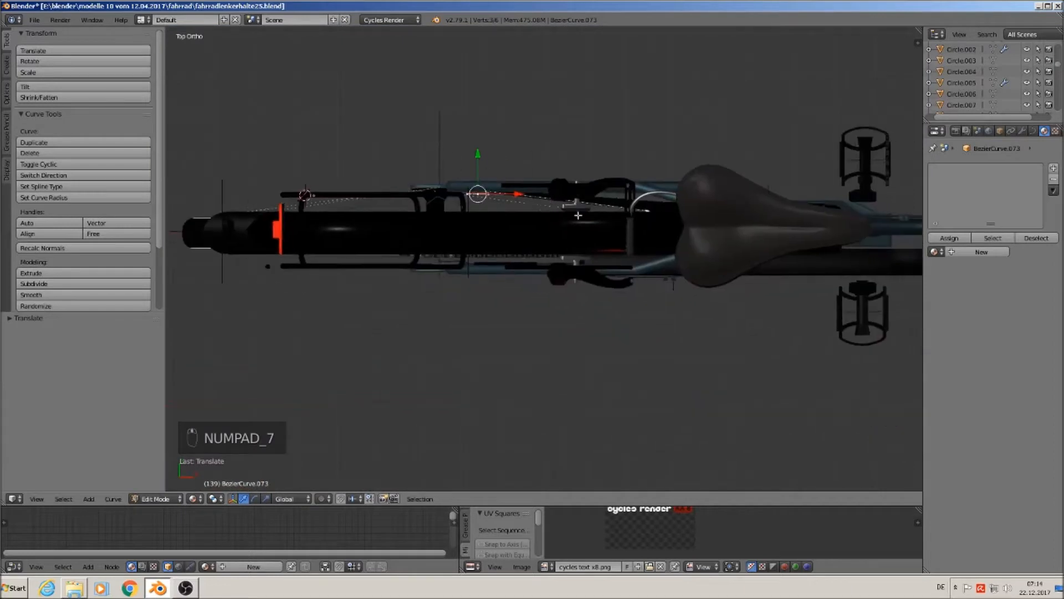
scroll(578, 216, "up", 5)
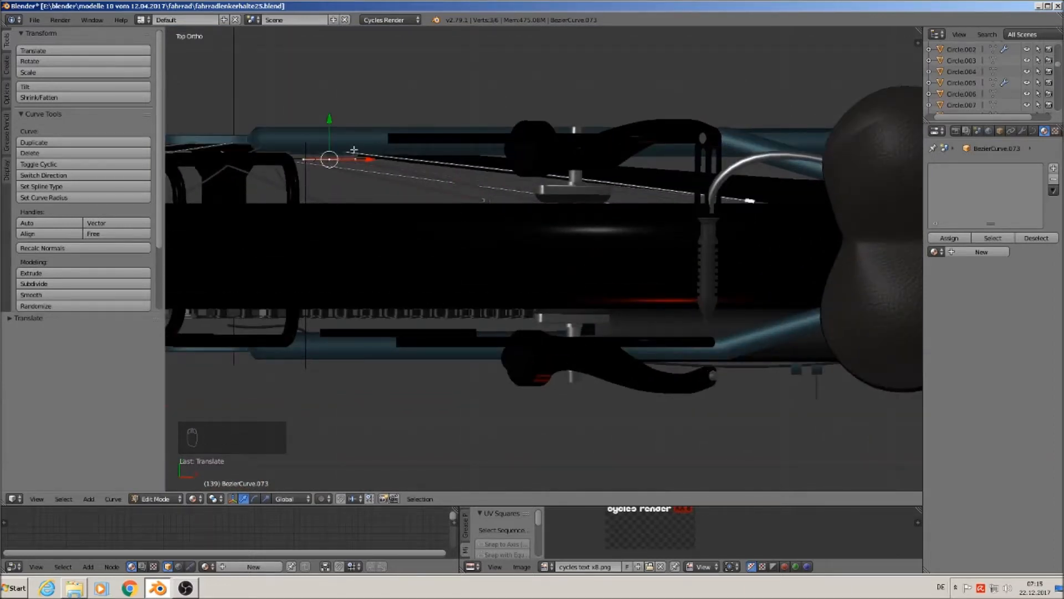
key("g")
key("x")
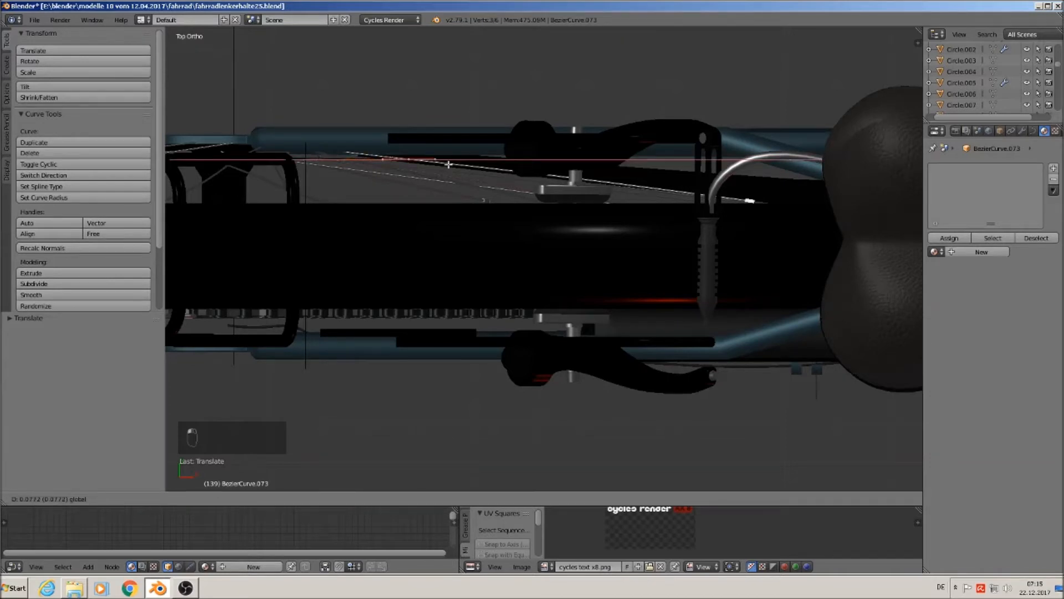
left_click(508, 169)
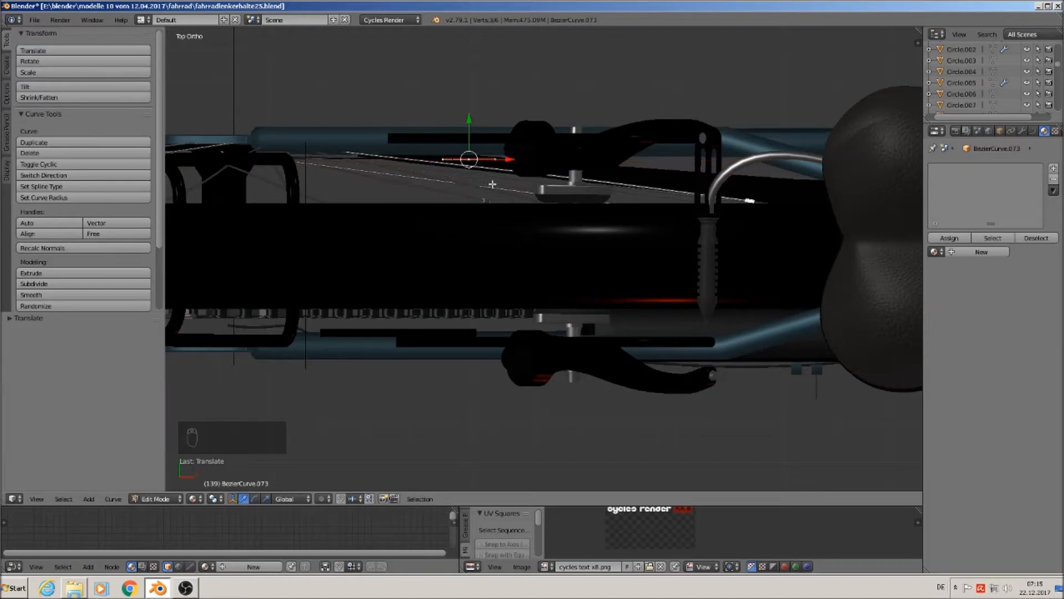
- Extrude a new control point from the curve's front end inward toward the wheel
middle_click_drag(493, 195, 649, 181, "shift")
middle_click_drag(552, 164, 690, 191, "shift")
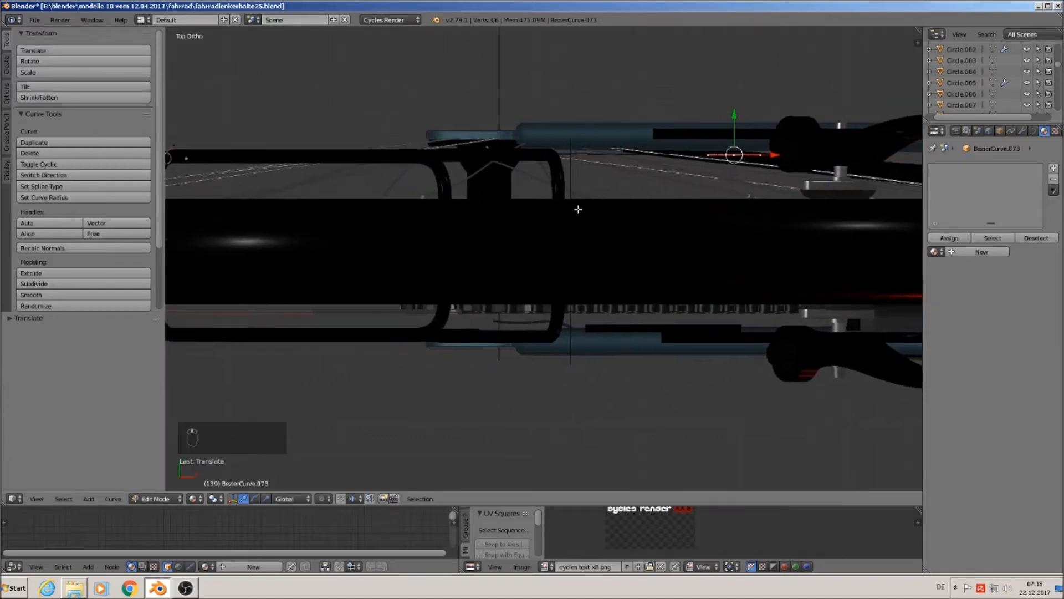
scroll(769, 189, "up", 2)
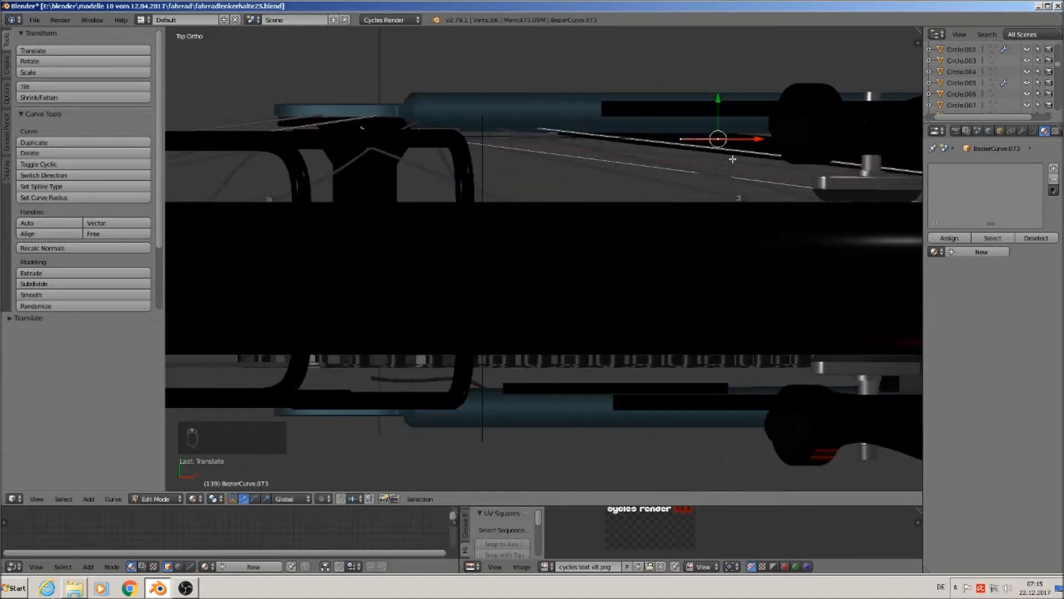
key("e")
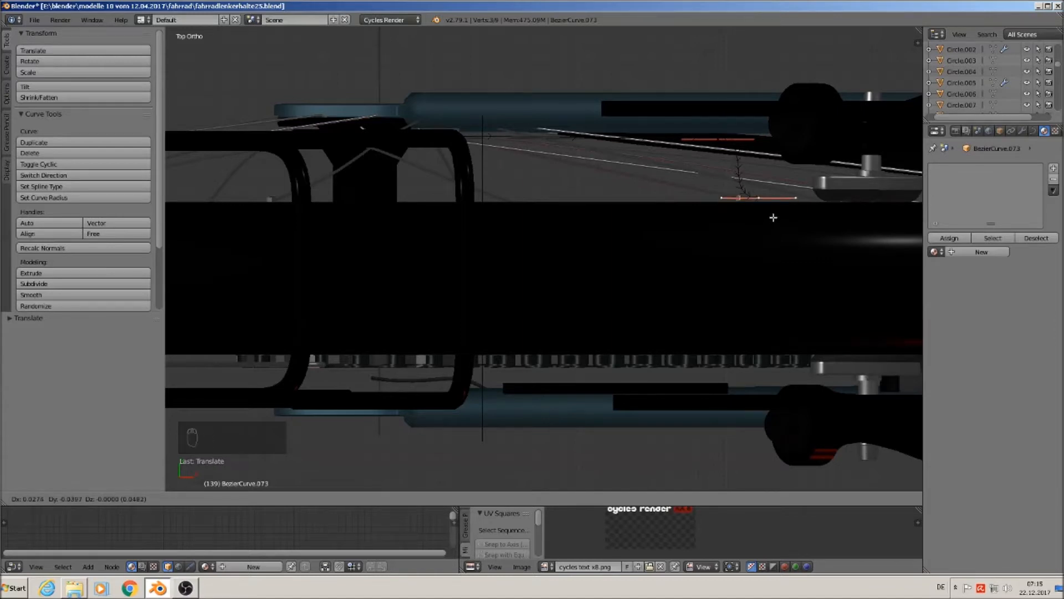
left_click(773, 218)
- Shape the curve's front bend by turning the extruded point's handle crosswise and adjusting the preceding point's handle
scroll(755, 196, "up", 3)
right_click(465, 217)
key("g")
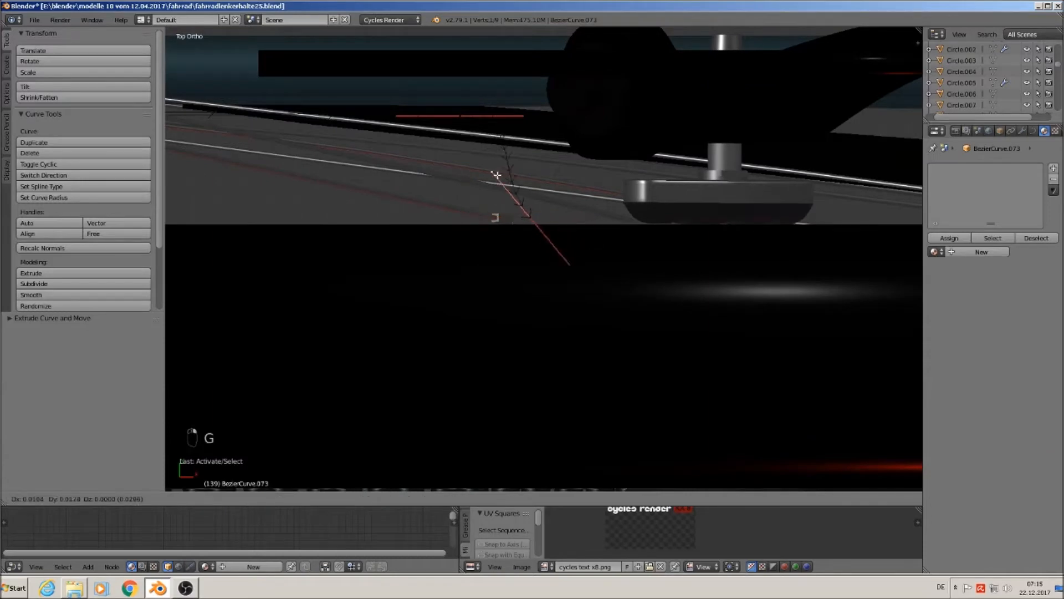
left_click(528, 184)
key("g")
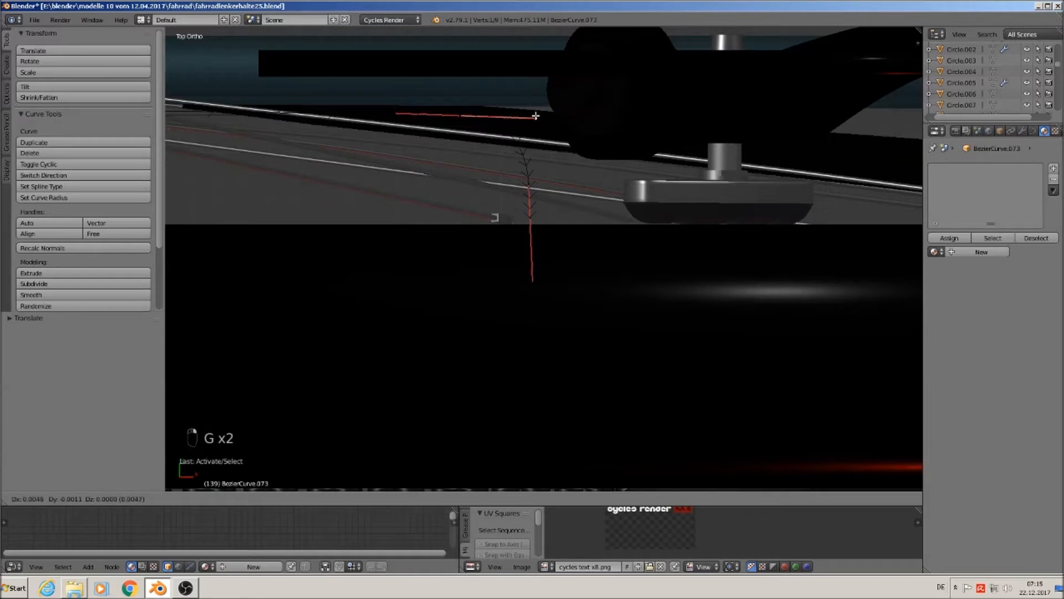
left_click(542, 110)
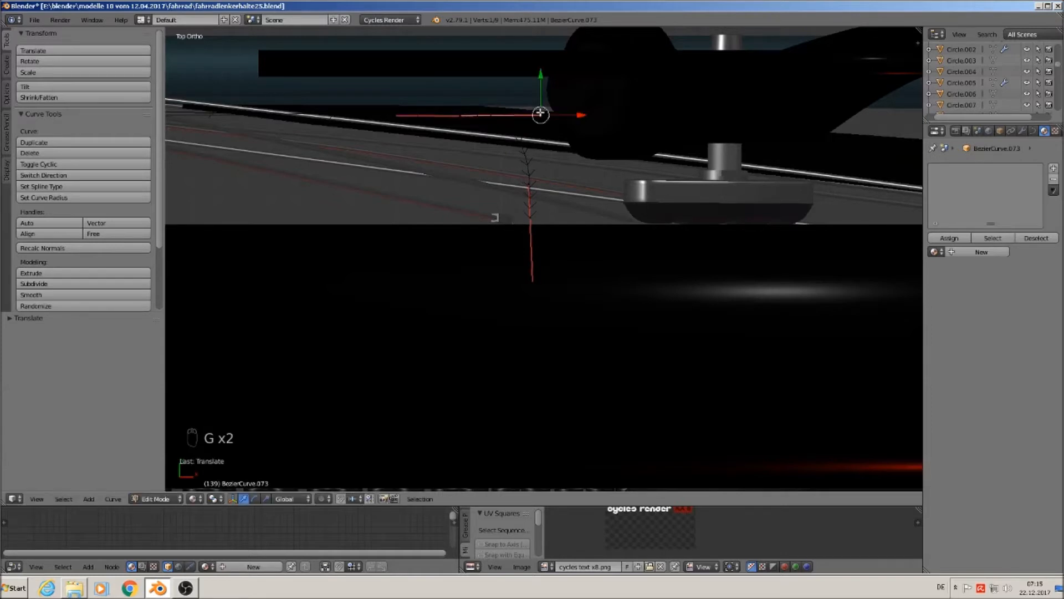
key("Tab")
- Turn the handle of the curve's rear control point parallel to the rack's side tube
scroll(561, 214, "down", 3)
middle_click_drag(537, 222, 682, 163, "shift")
middle_click_drag(557, 162, 706, 171, "shift")
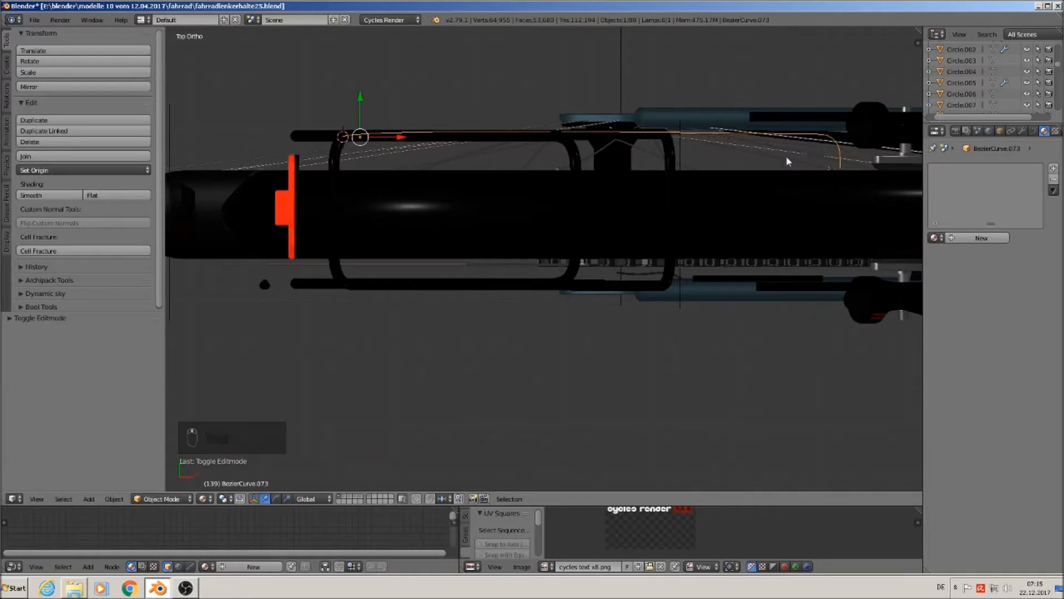
scroll(352, 154, "up", 8)
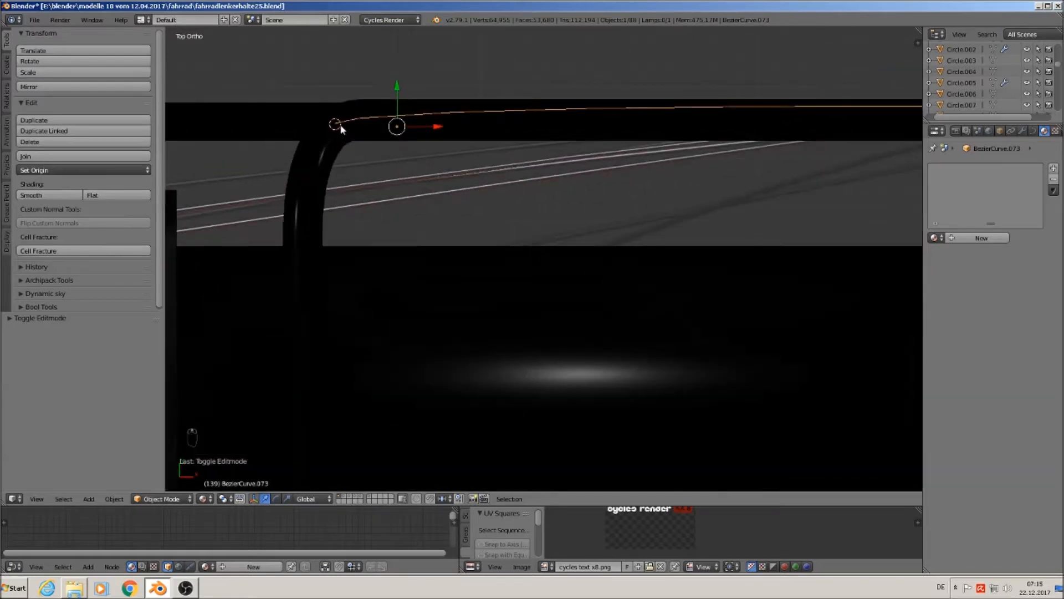
key("Tab")
right_click(357, 87)
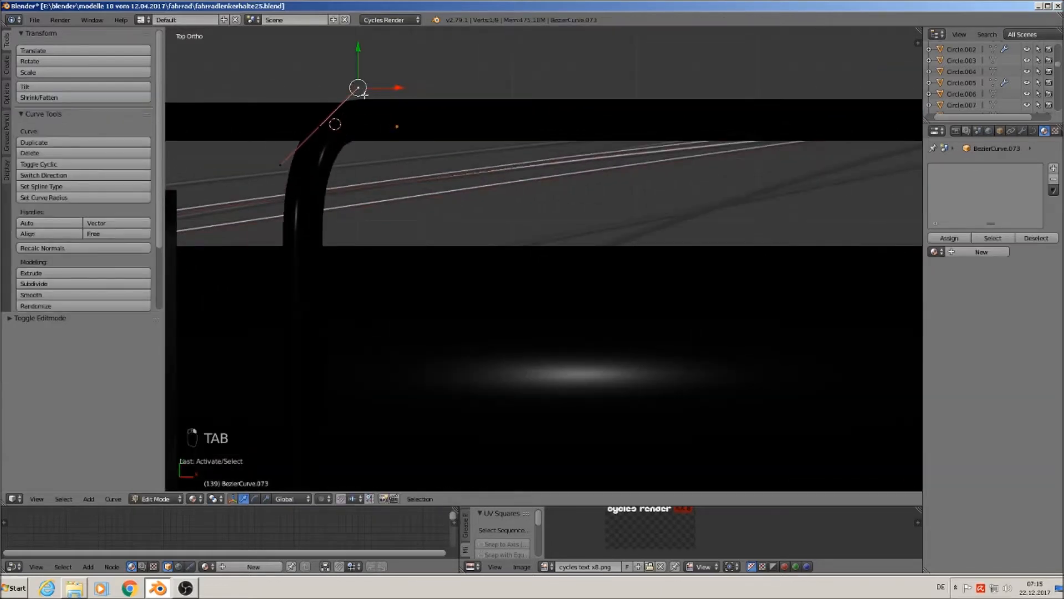
key("g")
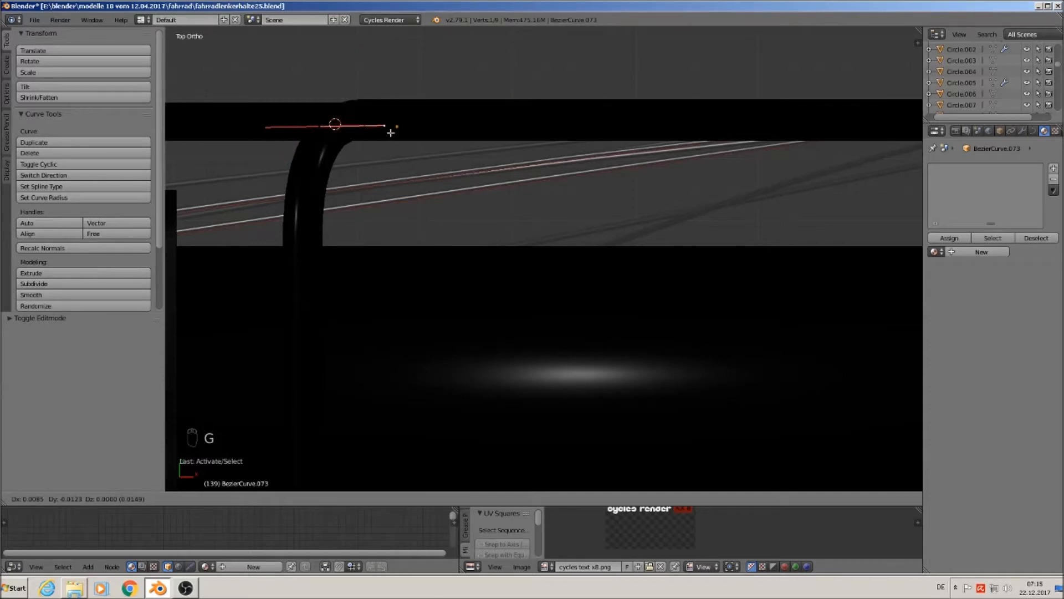
left_click(390, 134)
- Shift the curve's rear control point into line with the side tube and leave curve editing
right_click(320, 127)
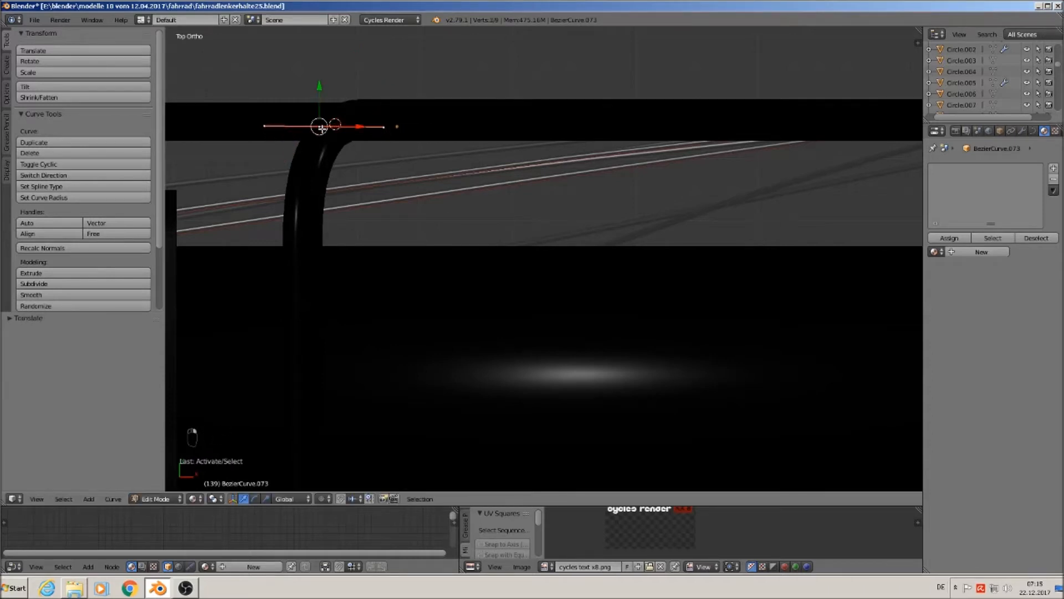
key("g")
left_click(337, 132)
key("Tab")
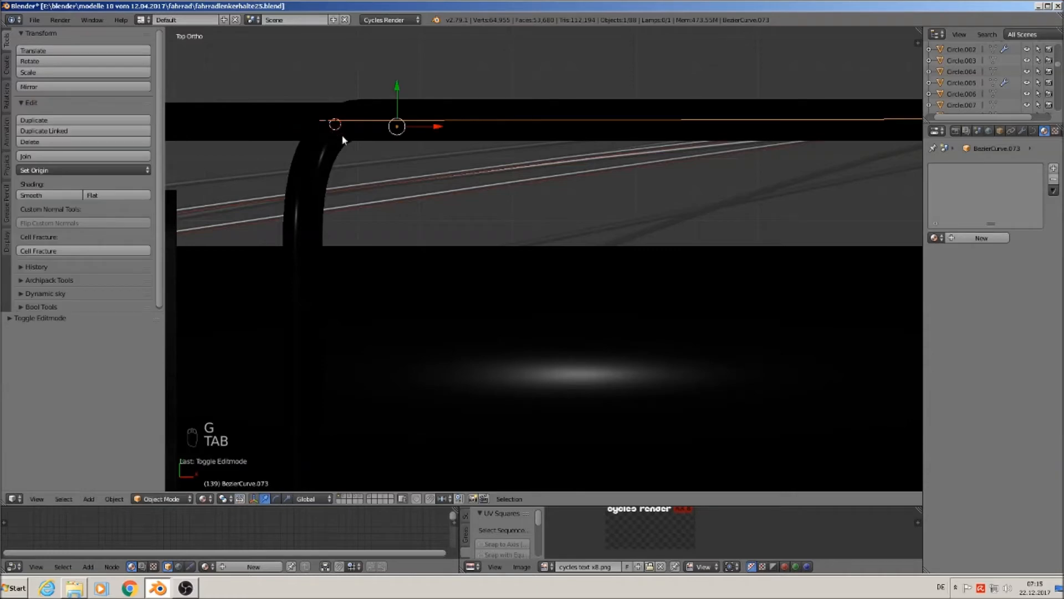
scroll(428, 180, "up", 2)
scroll(435, 197, "down", 1)
scroll(439, 202, "up", 2)
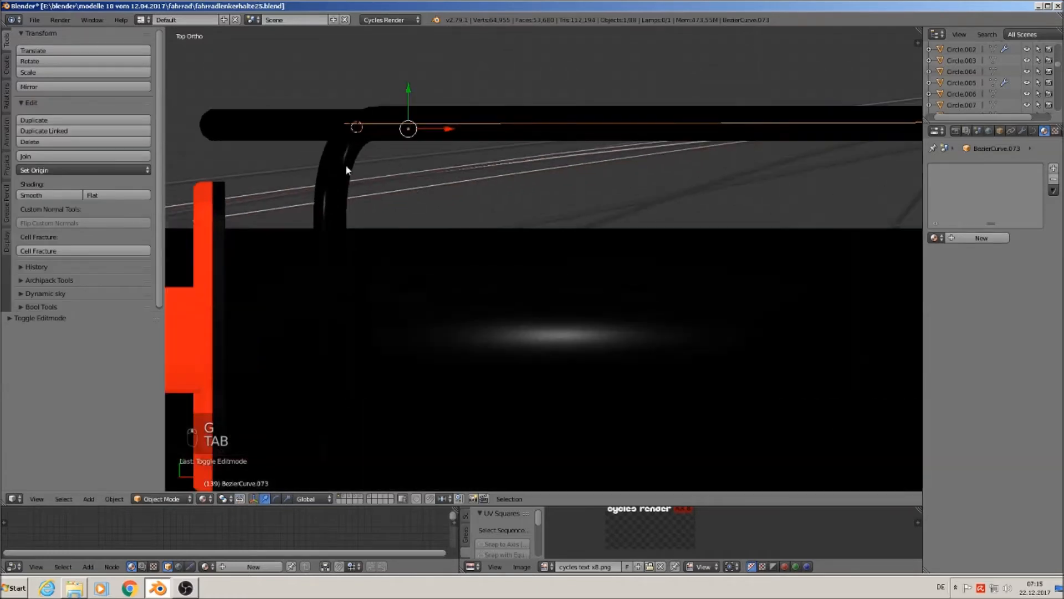
- Extrude a new control point from the curve's rear end inward toward the wheel
key("Tab")
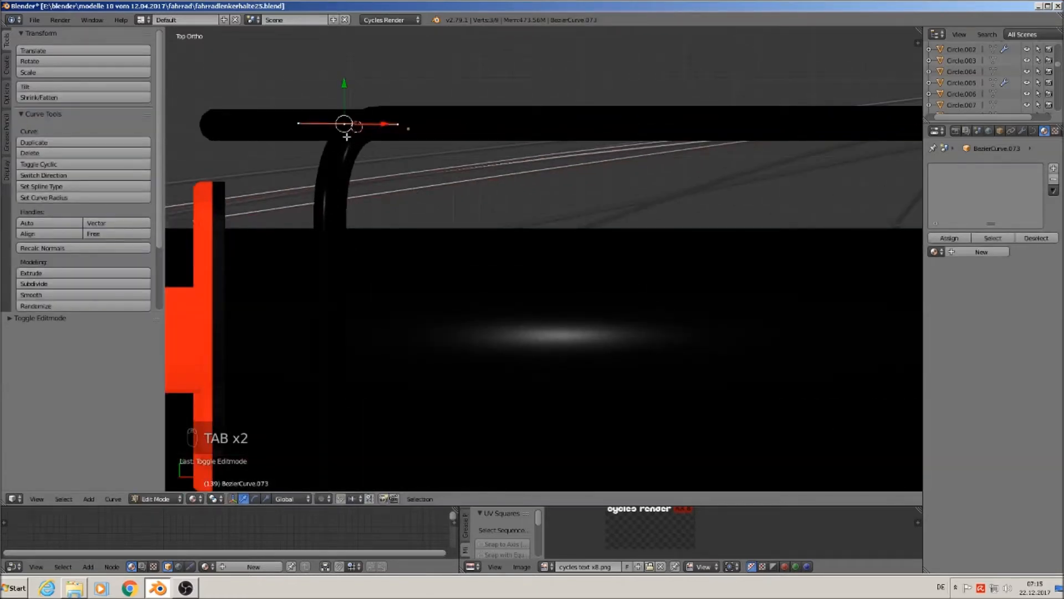
key("e")
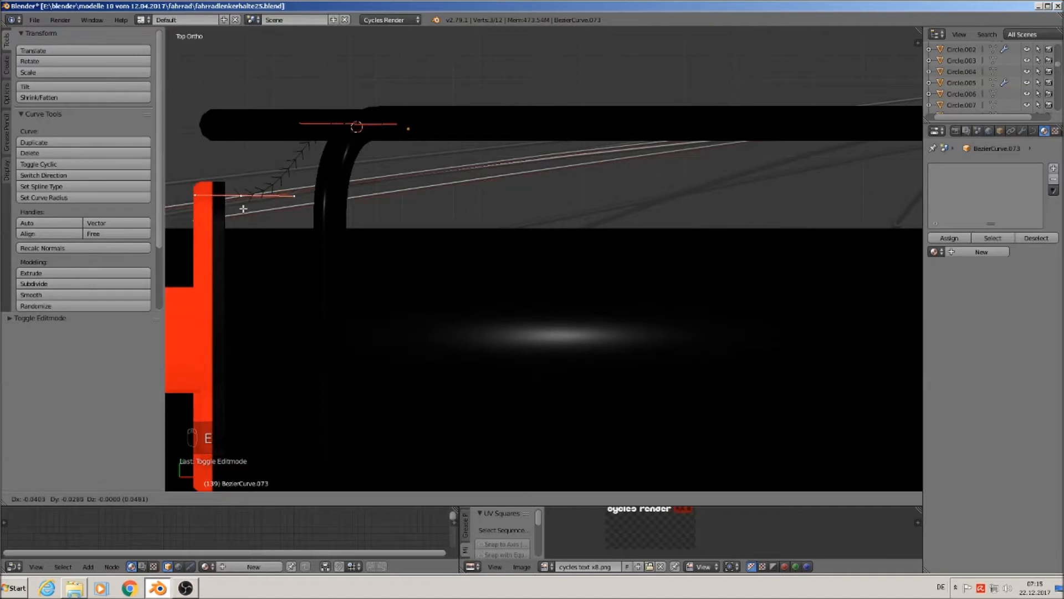
left_click(244, 238)
- Shape the curve's rear bend by turning the extruded point's handle crosswise and lengthening the preceding point's handle
right_click(292, 224)
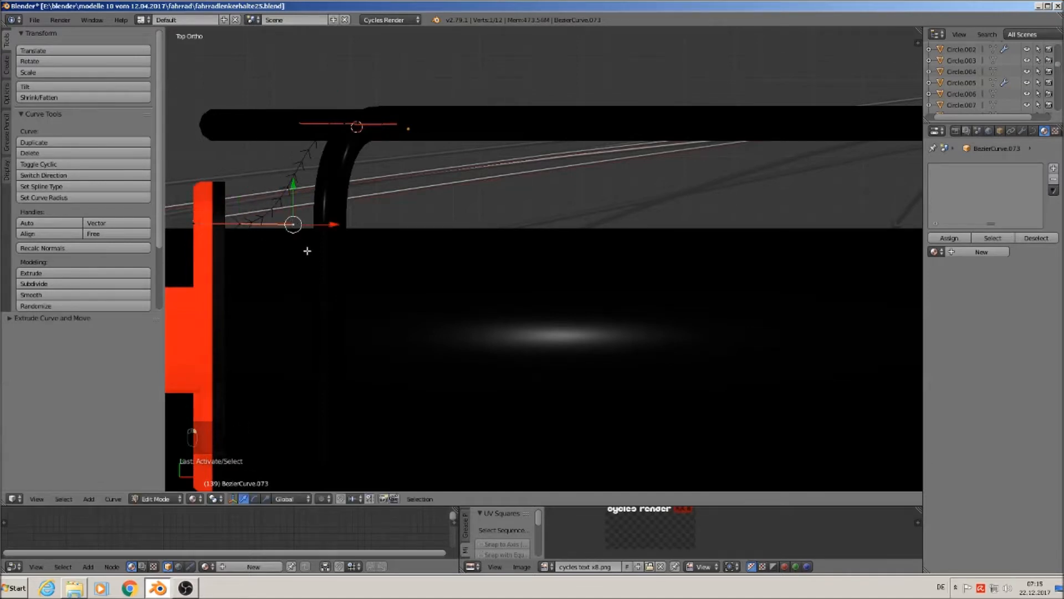
key("g")
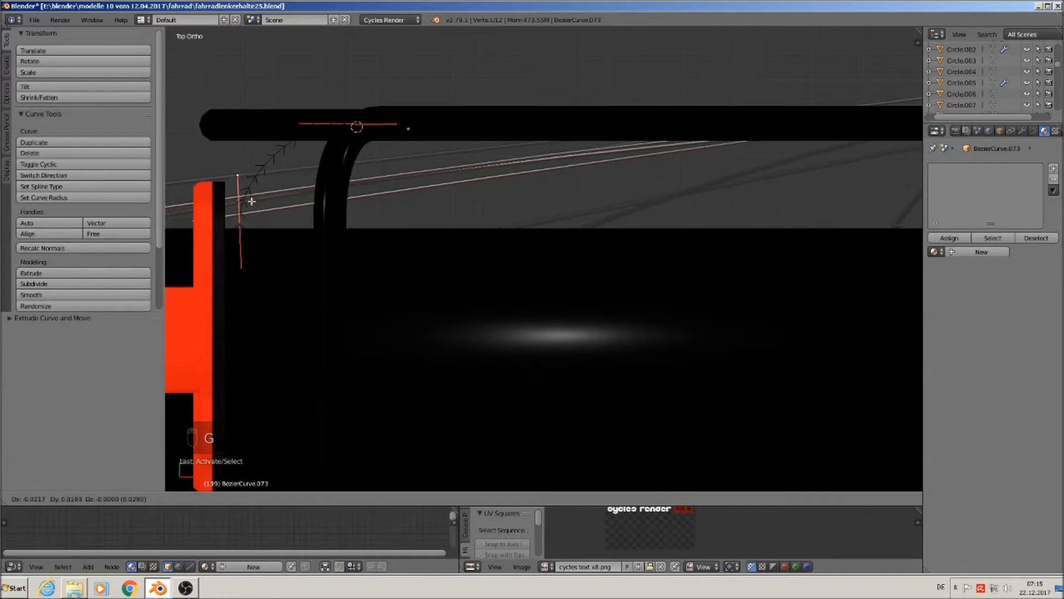
left_click(256, 200)
key("g")
right_click(259, 169)
right_click(300, 117)
key("g")
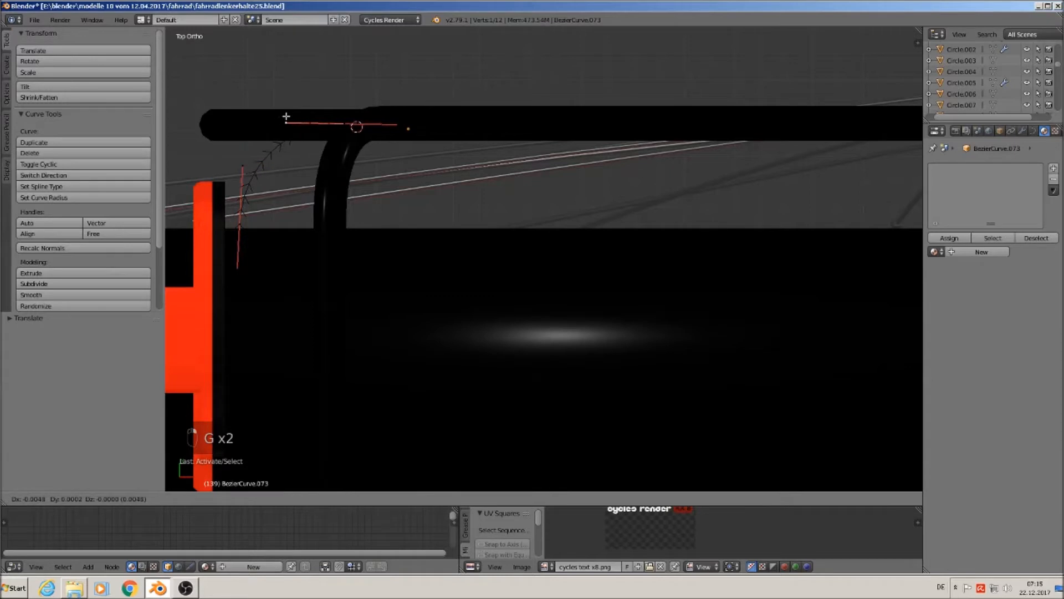
left_click(278, 118)
key("Tab")
- Extrude another control point from the curve's front end straight across toward the middle of the wheel
scroll(450, 238, "down", 3)
scroll(421, 233, "down", 1, "ctrl")
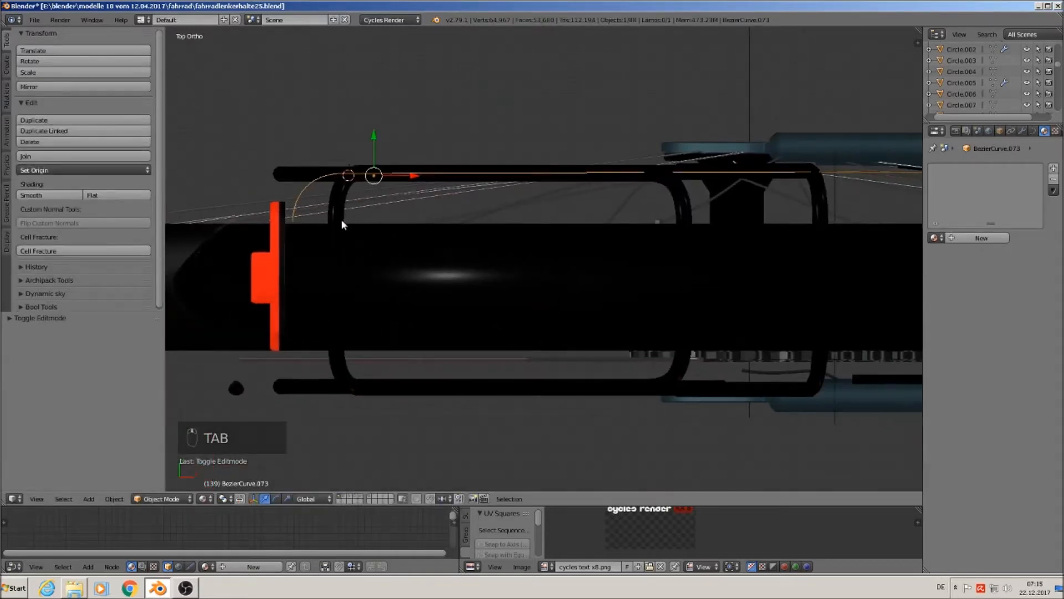
scroll(299, 229, "down", 3, "ctrl")
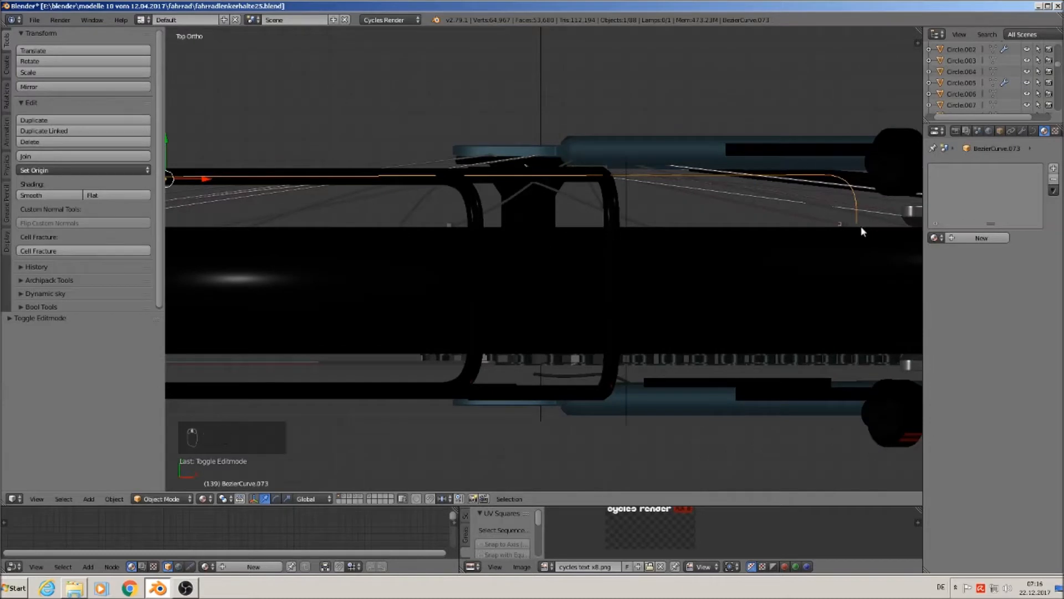
scroll(870, 255, "up", 1, "ctrl")
scroll(882, 270, "up", 2, "ctrl")
scroll(890, 270, "down", 1, "shift")
middle_click_drag(873, 268, 687, 273, "shift")
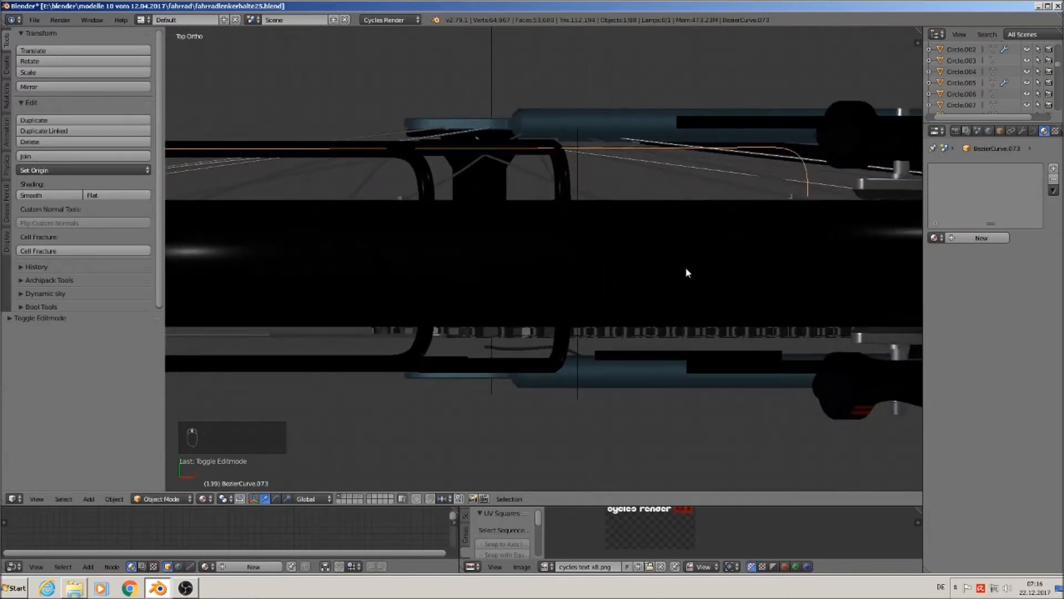
middle_click_drag(619, 275, 759, 266, "shift")
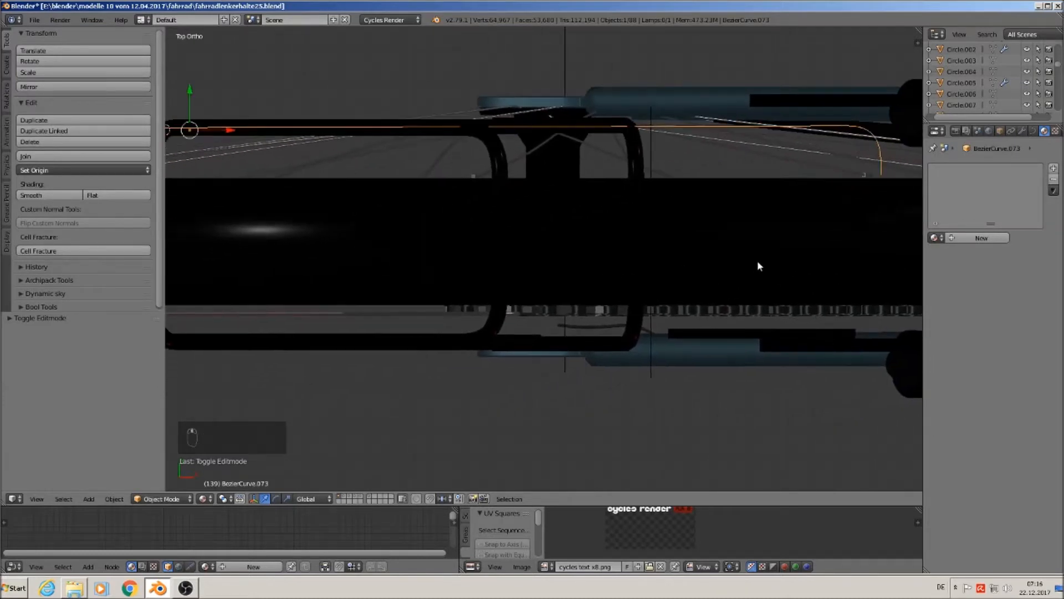
middle_click_drag(876, 198, 577, 191, "shift")
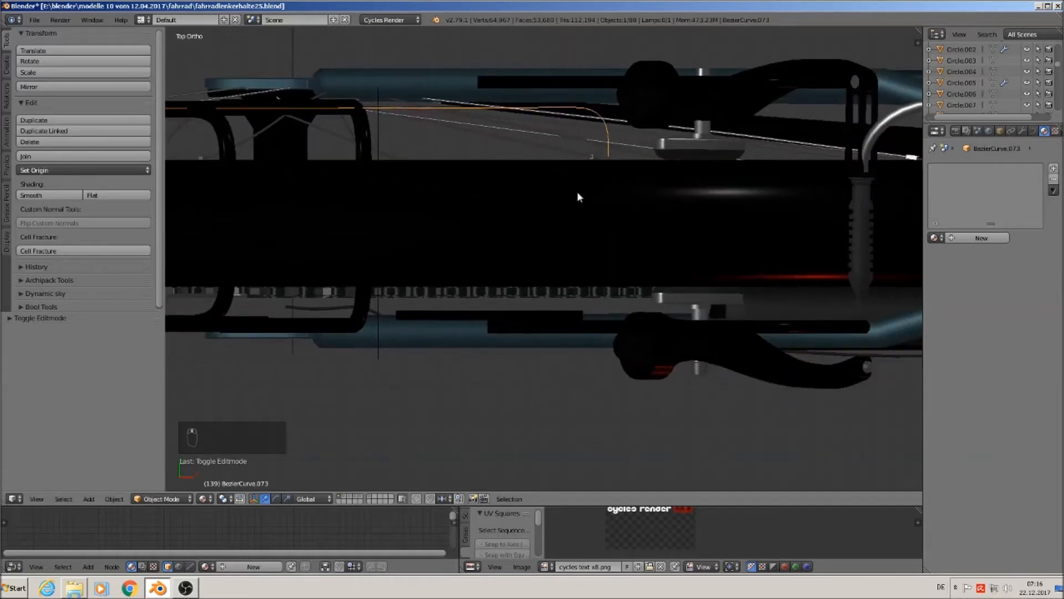
scroll(631, 181, "up", 1)
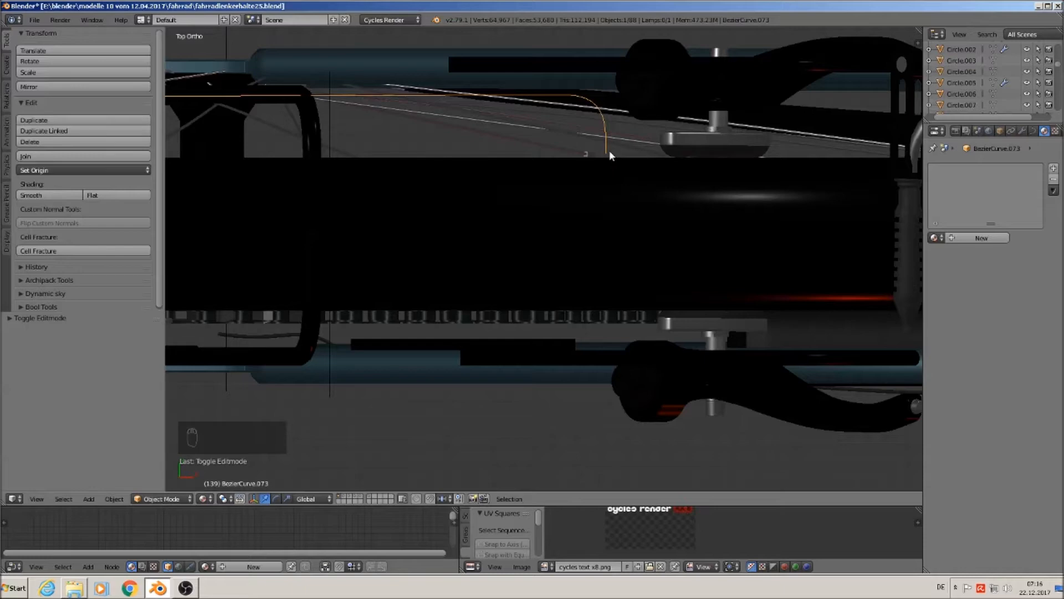
key("Tab")
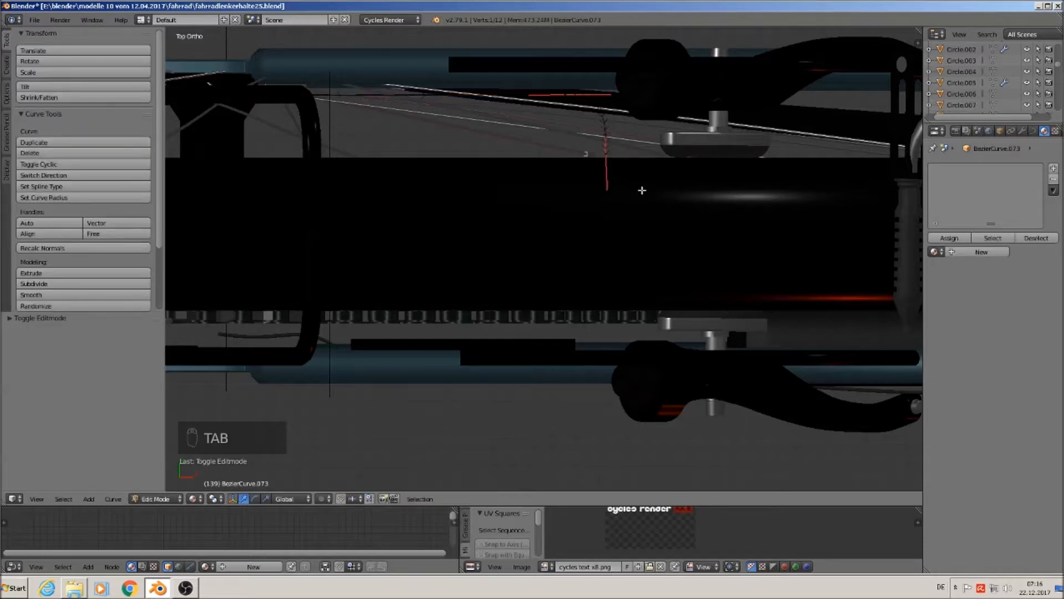
scroll(637, 199, "down", 3)
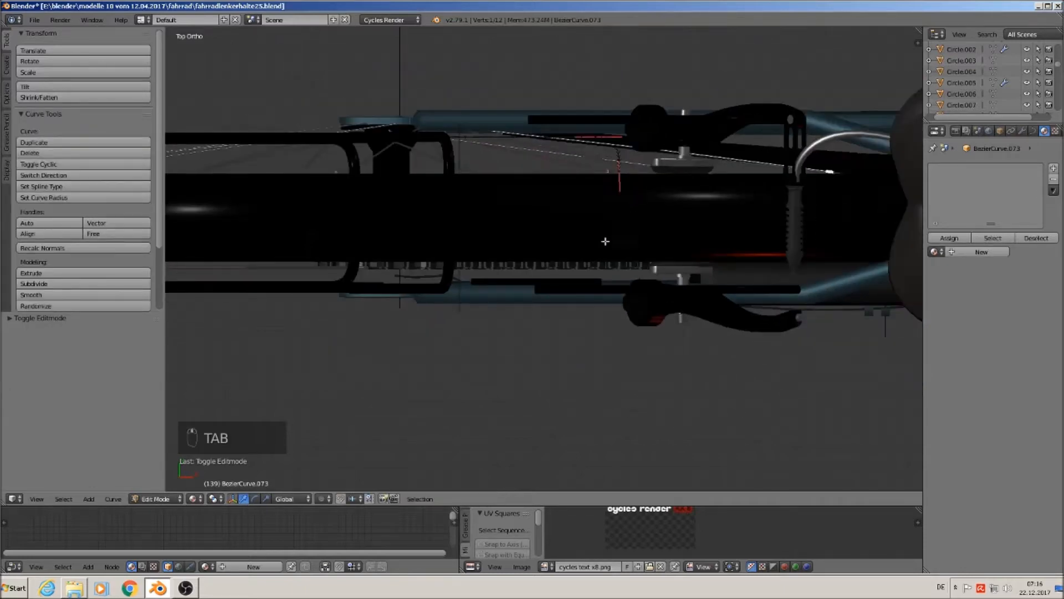
scroll(665, 227, "down", 1)
scroll(734, 149, "up", 5)
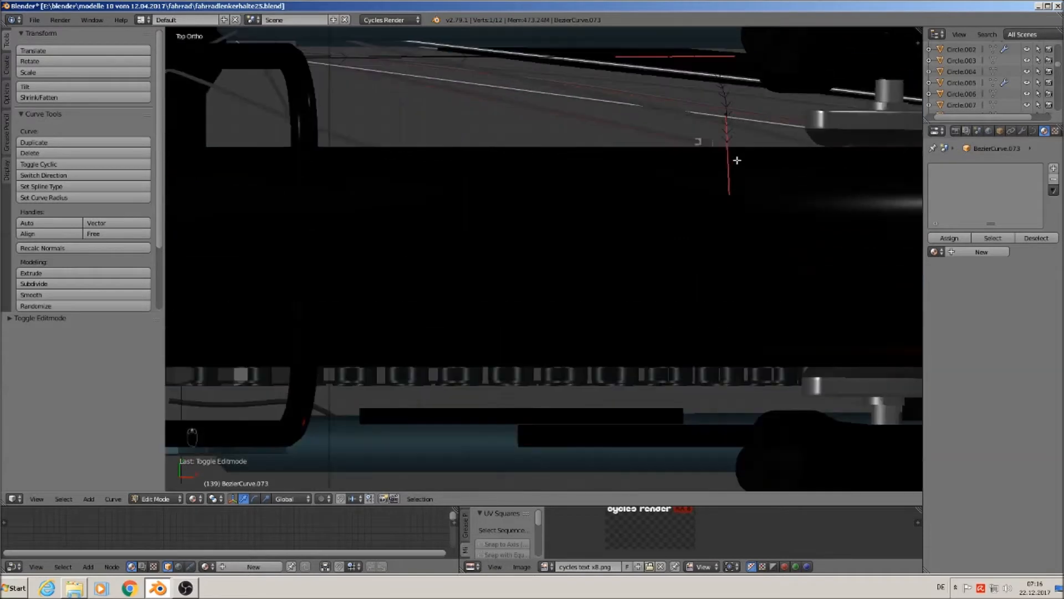
right_click(726, 140)
key("e")
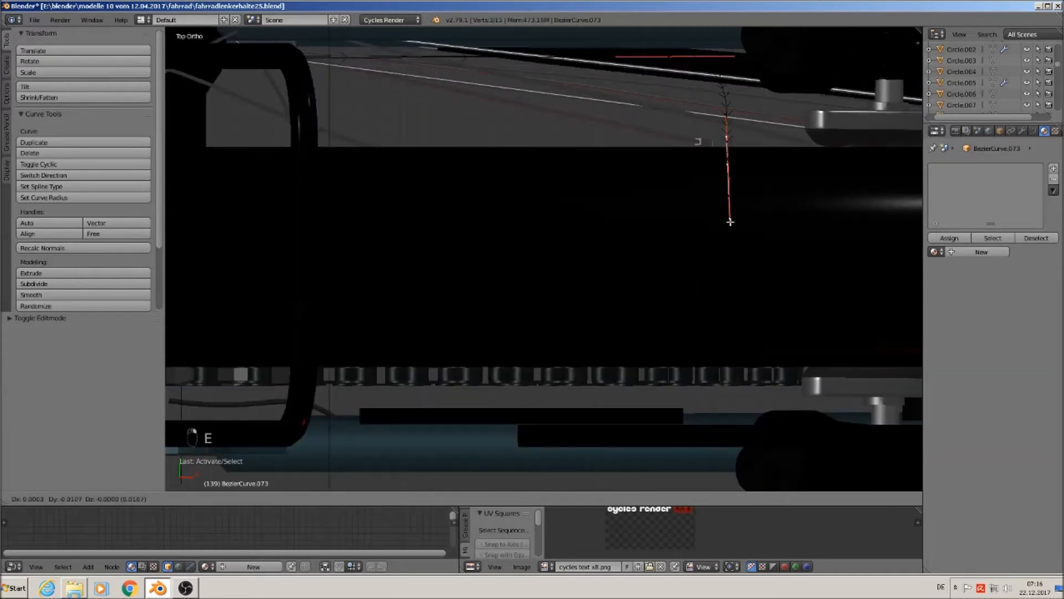
left_click(732, 308)
- Extrude another control point from the curve's rear end across toward the wheel's middle and leave curve editing
scroll(492, 190, "down", 4)
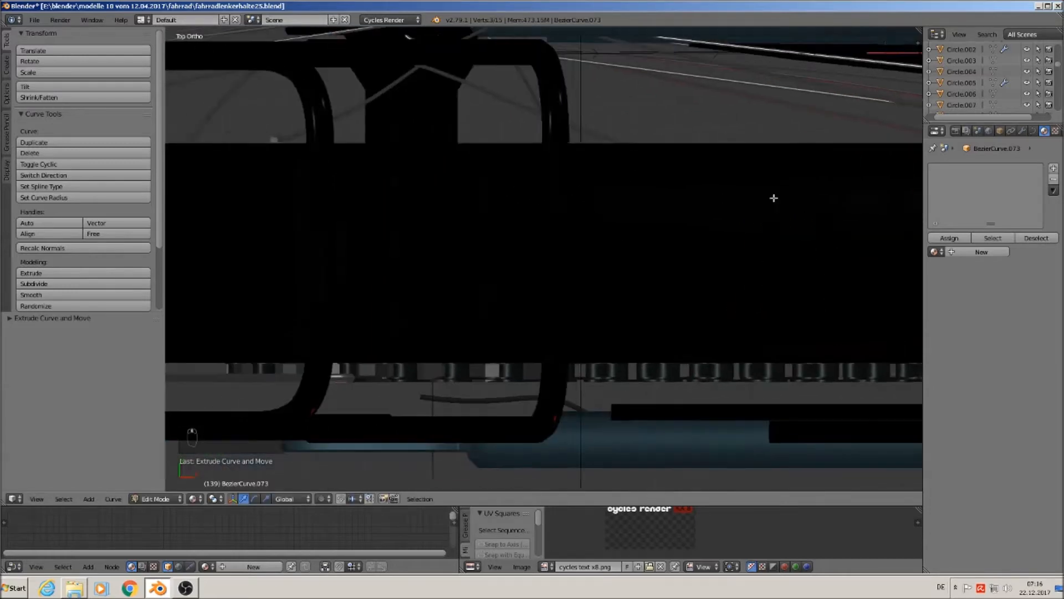
scroll(467, 165, "up", 3)
right_click(247, 166)
key("e")
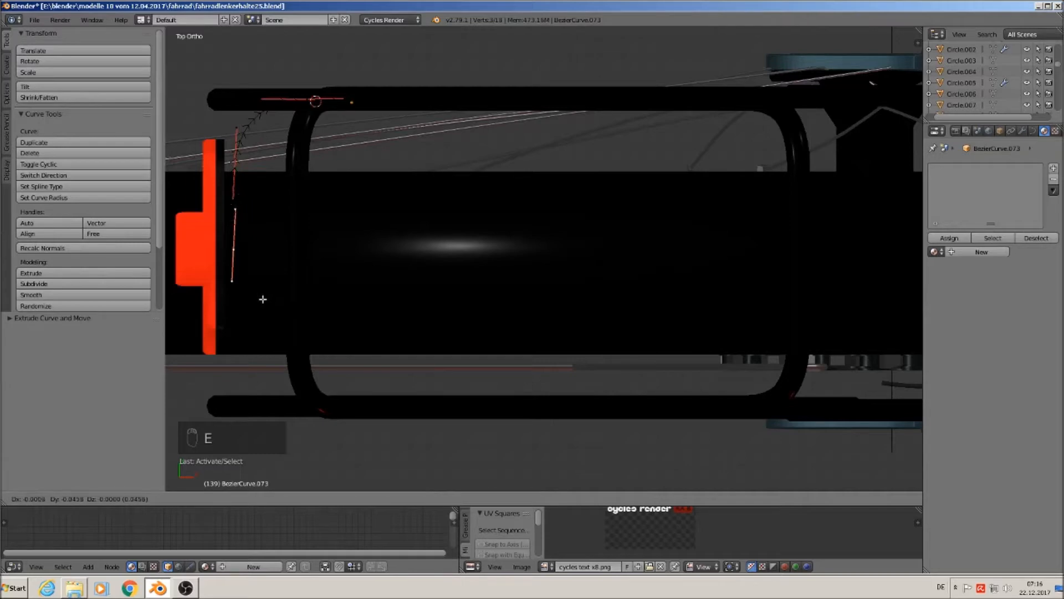
left_click(261, 296)
scroll(261, 296, "down", 3)
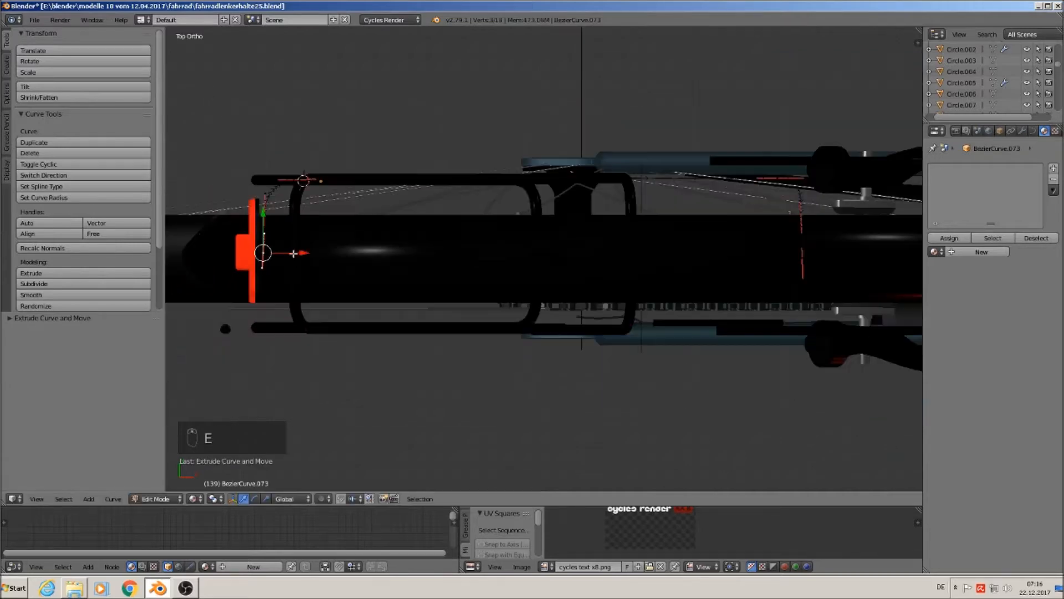
key("Tab")
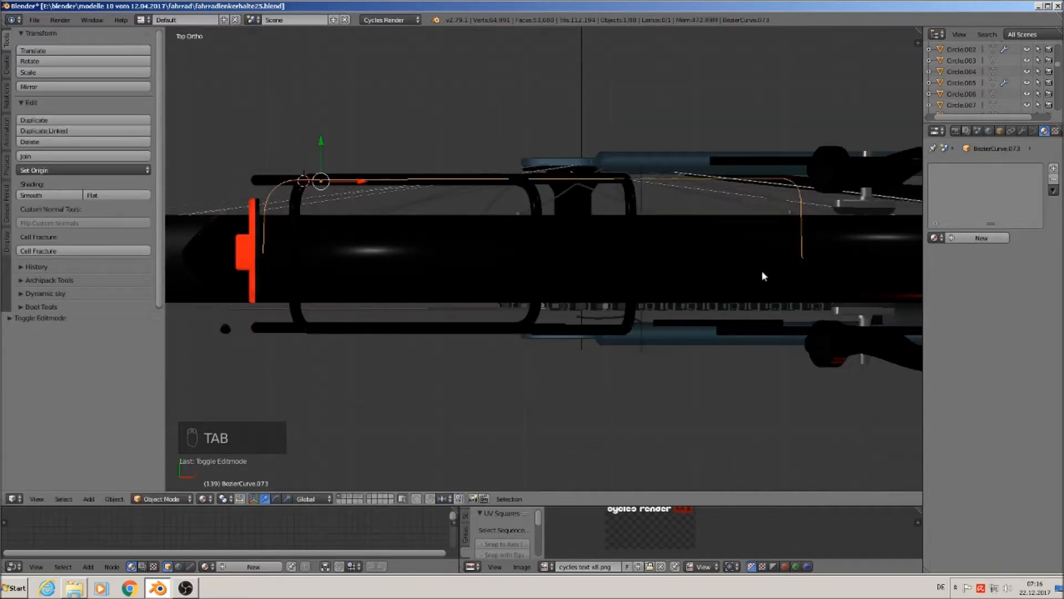
- Duplicate the curve and place the copy clear of the bike, beyond the rack's near side tube
scroll(679, 314, "down", 3)
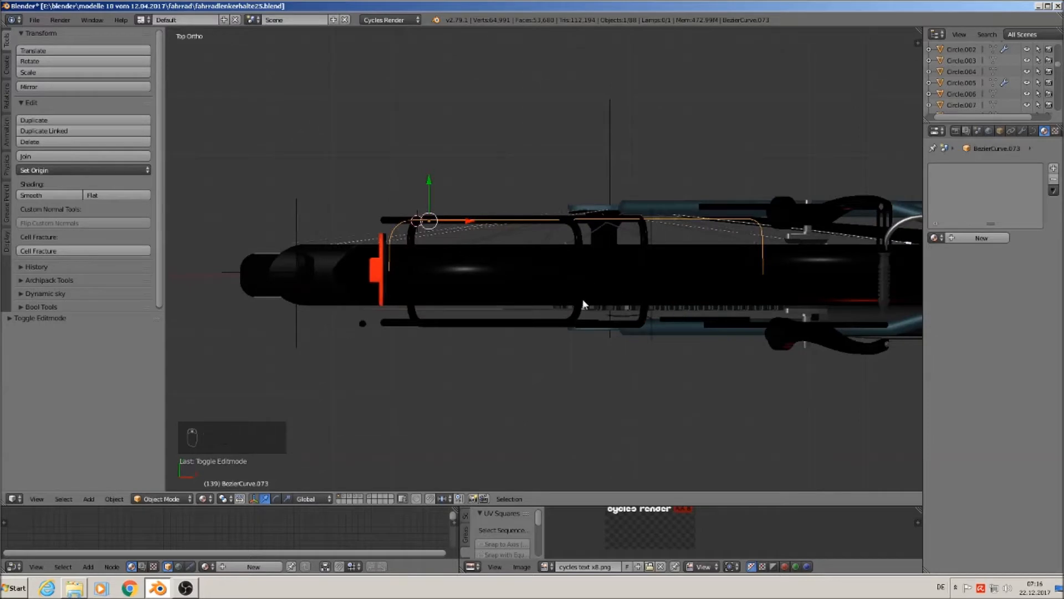
scroll(721, 322, "down", 2)
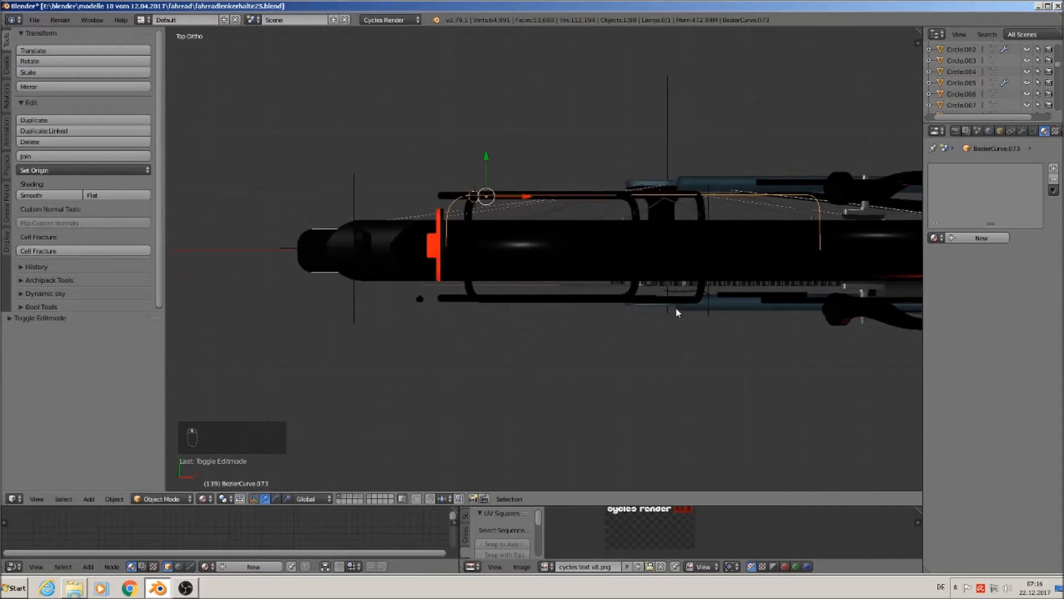
scroll(576, 233, "down", 2)
key("shift+d")
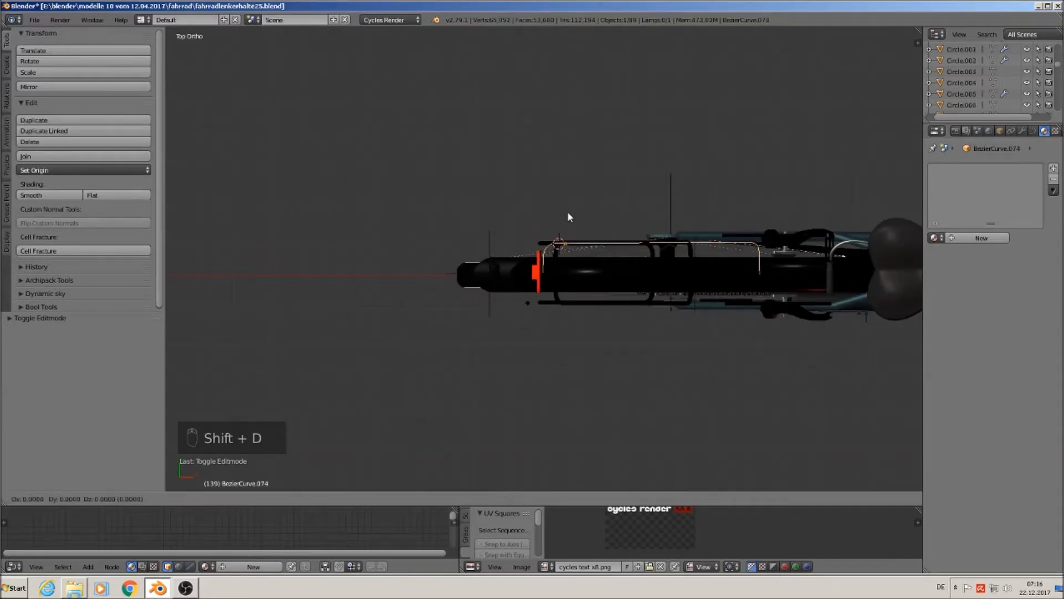
left_click(574, 89)
- Move the original curve out of the rack to the side of the bike opposite the copy
right_click(579, 240)
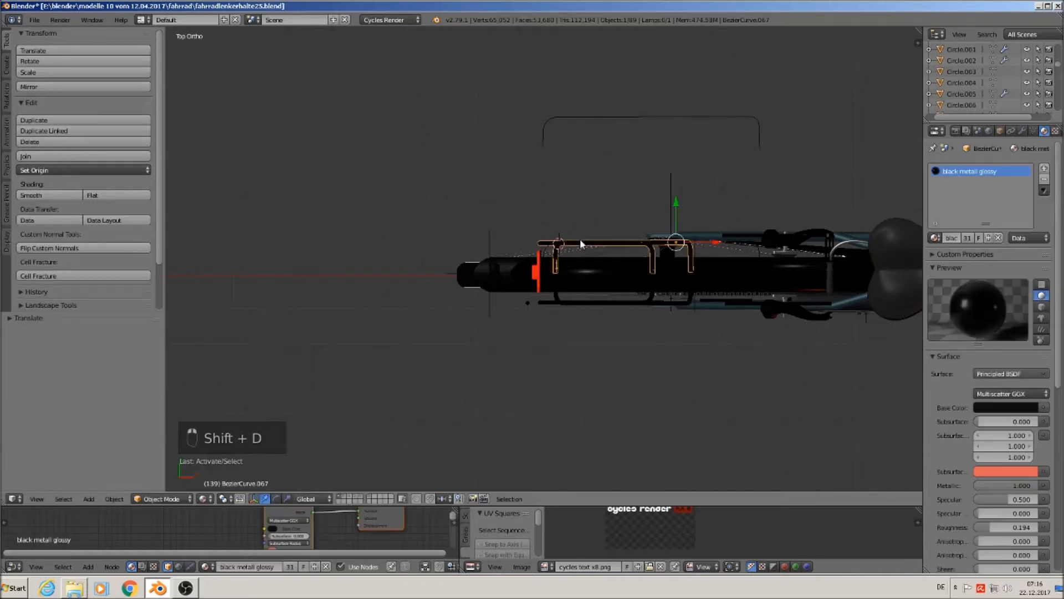
right_click(626, 244)
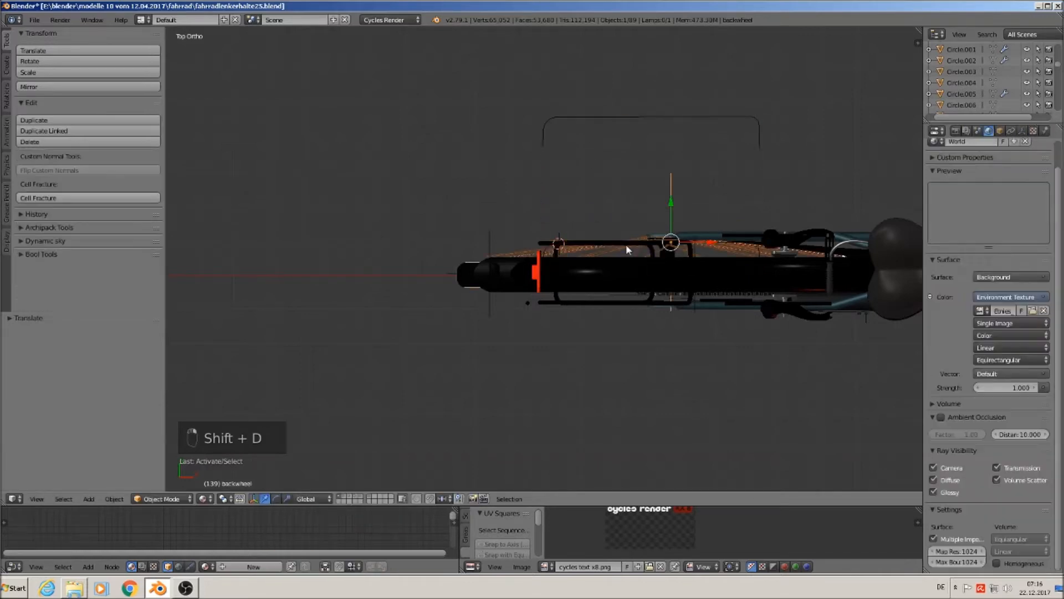
right_click(548, 250)
key("g")
left_click(603, 367)
- Shift the rear end point of the copied curve slightly along the X axis to straighten its crosswise section
scroll(663, 135, "up", 8)
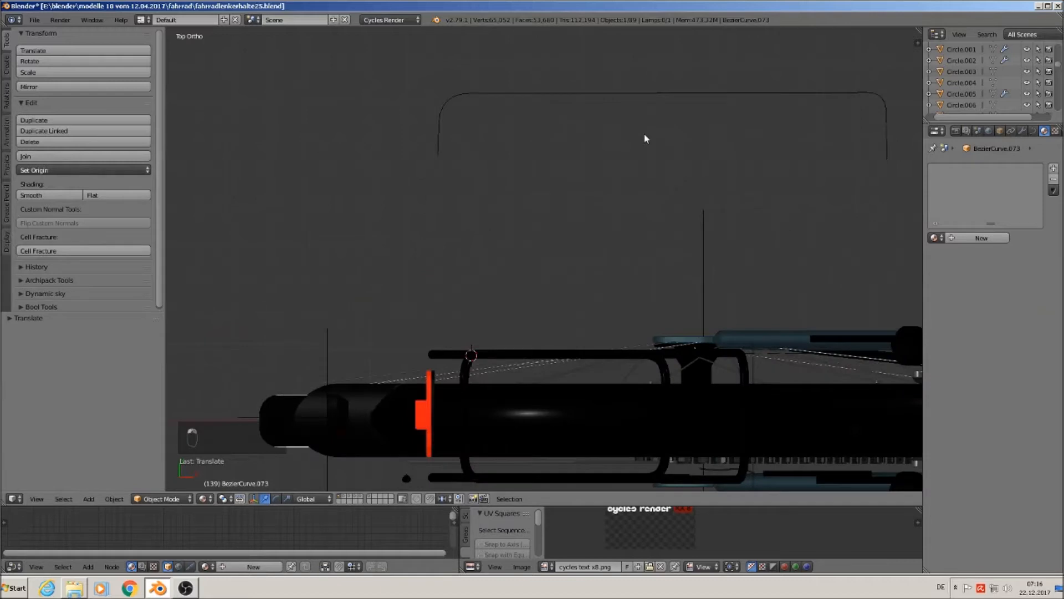
middle_click_drag(377, 231, 469, 302, "shift")
scroll(463, 297, "up", 4)
key("Tab")
key("Tab")
key("Tab")
key("g")
key("x")
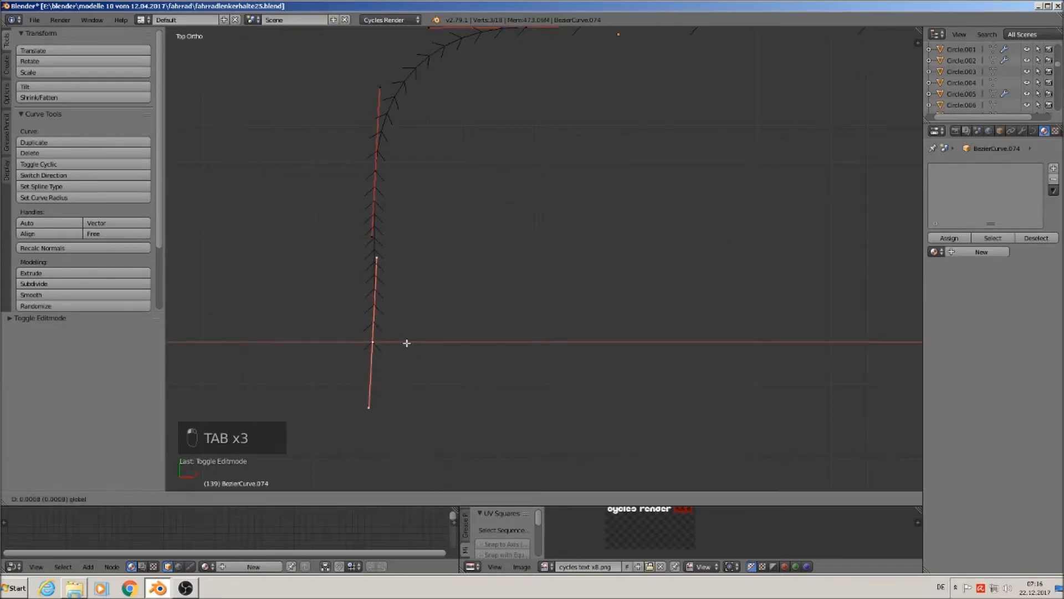
left_click(407, 343)
- Align the rear end point's handle parallel to the Y axis and leave curve editing
right_click(396, 272)
key("g")
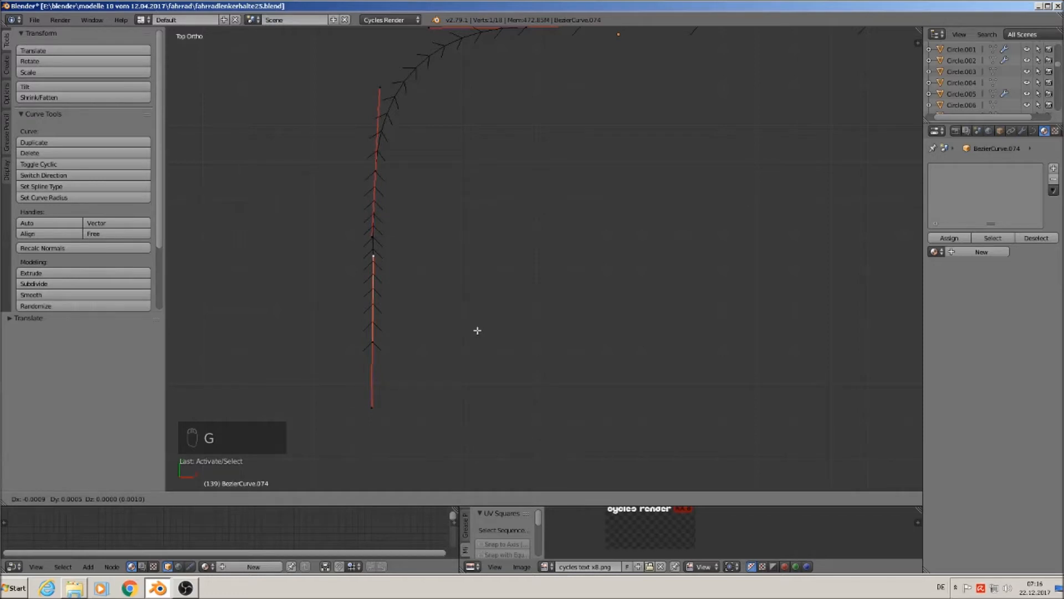
left_click(470, 330)
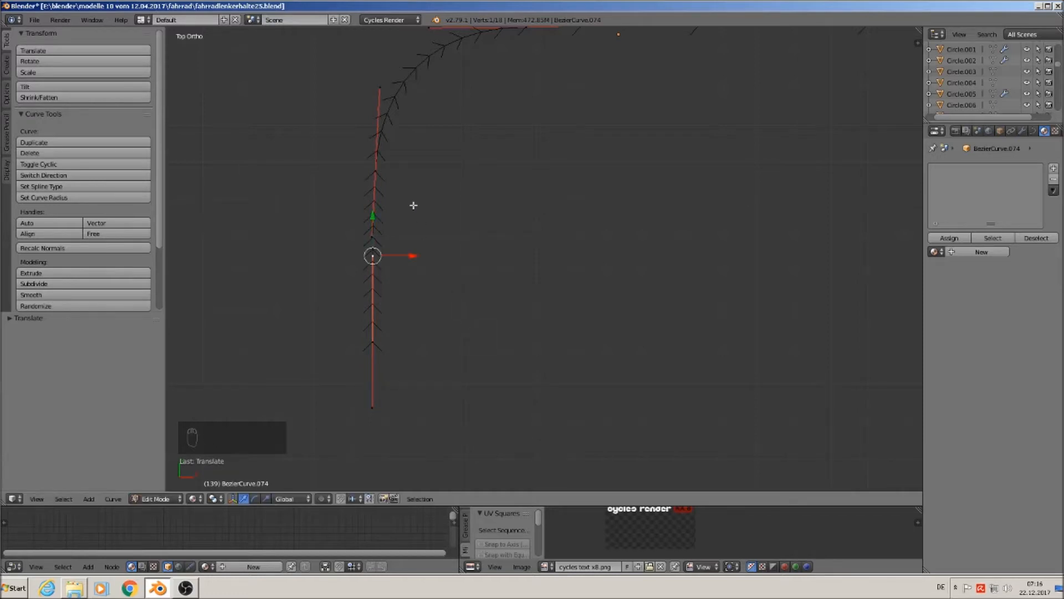
key("Tab")
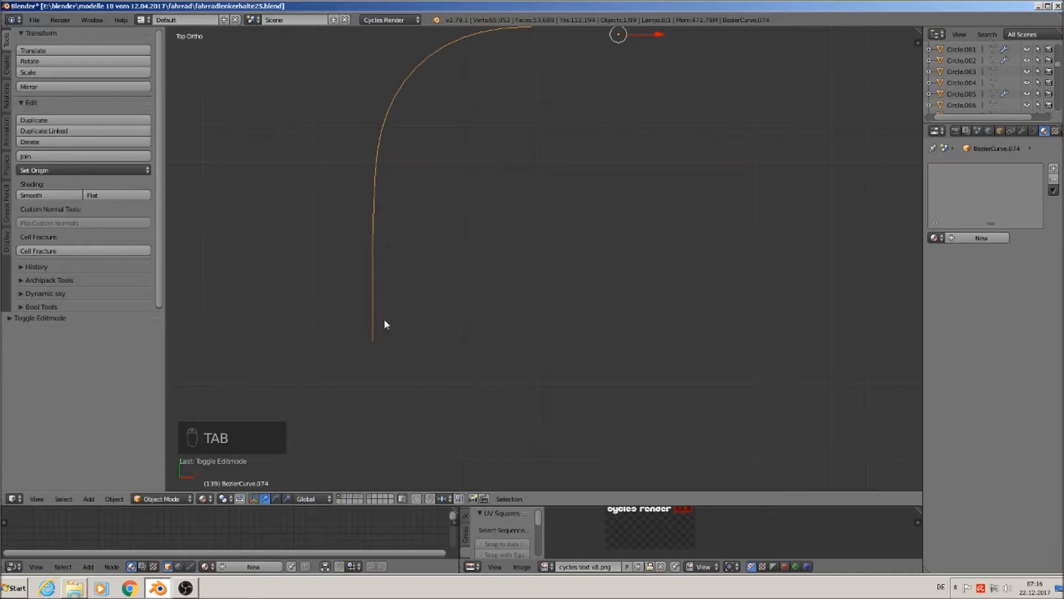
- Shift the front end point of the copied curve along the X axis into line with its crosswise section
middle_click_drag(571, 192, 429, 343, "shift")
scroll(590, 298, "down", 4)
middle_click_drag(720, 366, 589, 289, "shift")
scroll(726, 272, "up", 3)
scroll(612, 274, "up", 1)
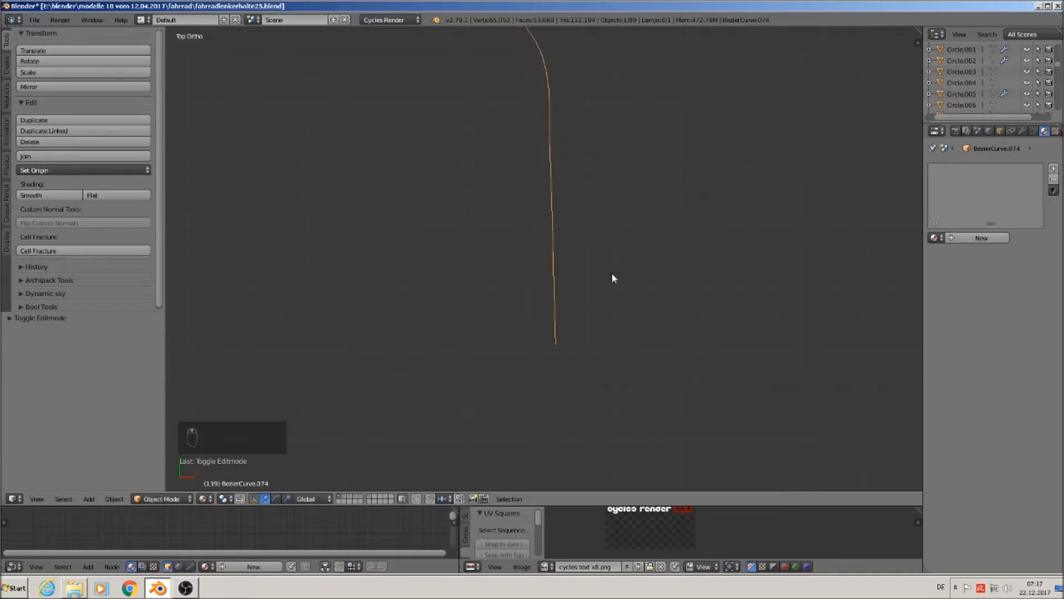
key("Tab")
right_click(564, 347)
key("g")
key("x")
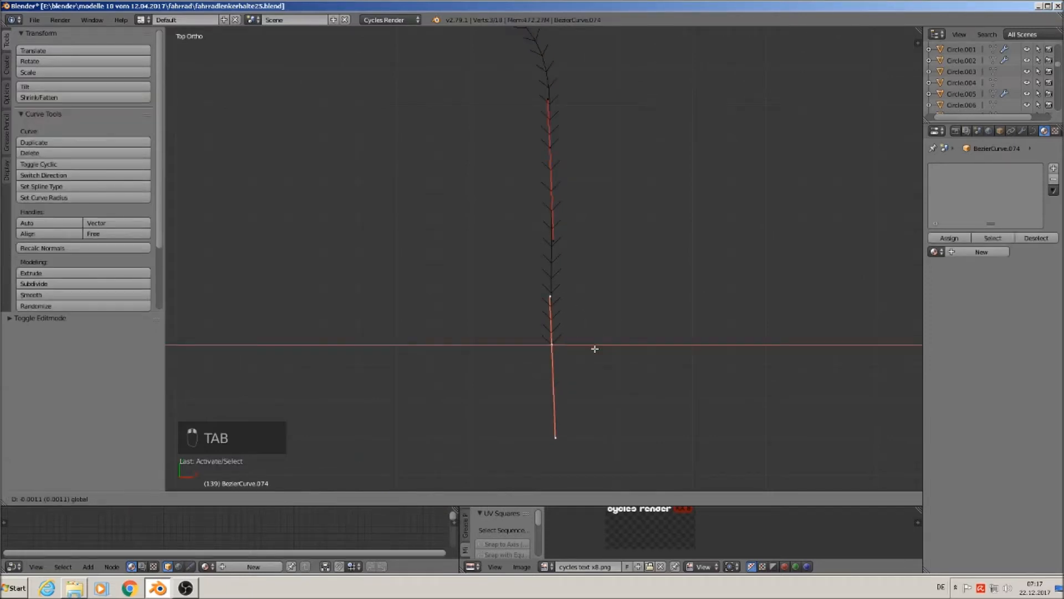
left_click(592, 350)
- Align the front end point's handle parallel to the Y axis and leave curve editing
right_click(565, 438)
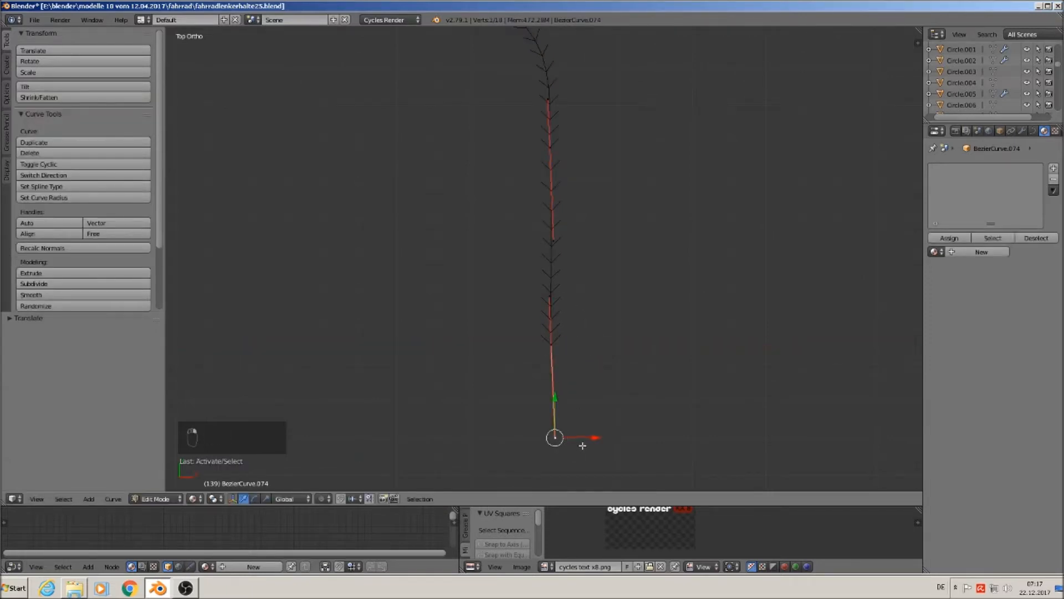
key("g")
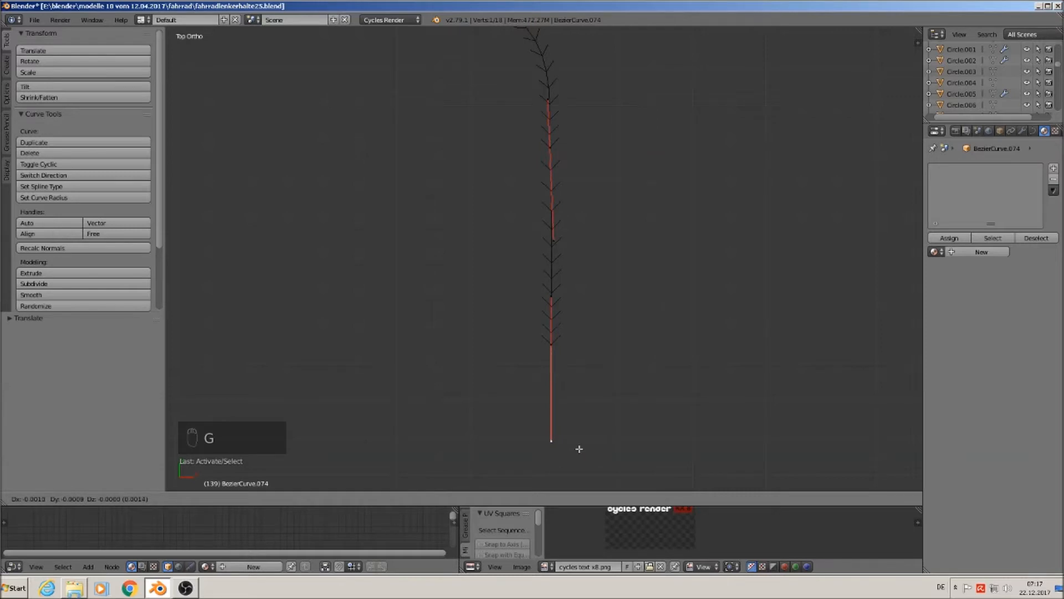
left_click(580, 449)
key("Tab")
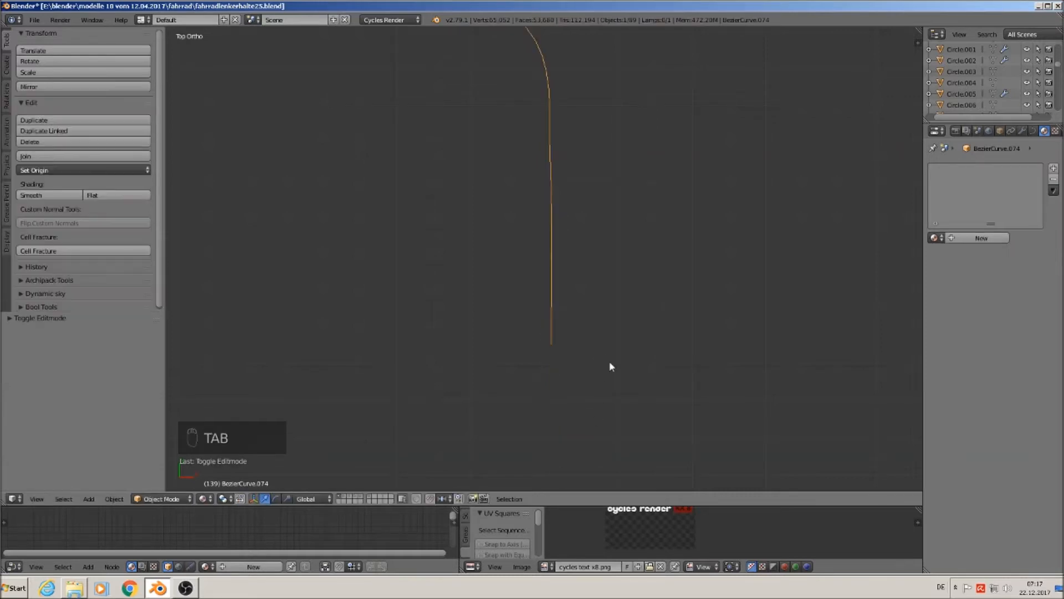
- Shift the control point above the curve's front end point along the X axis to straighten the crosswise section
key("Tab")
right_click(553, 237)
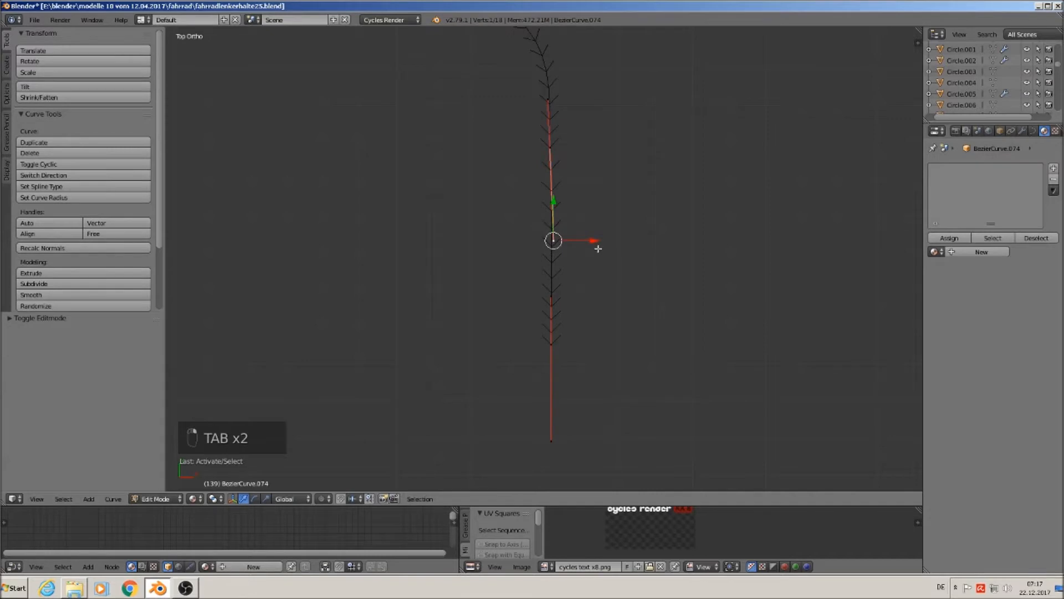
key("g")
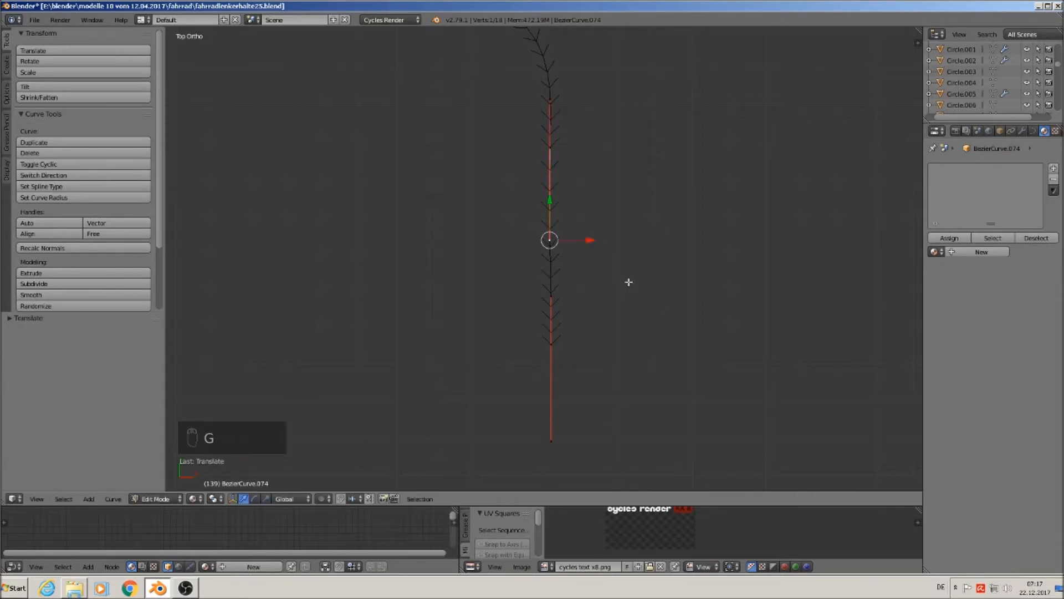
key("Tab")
key("Tab")
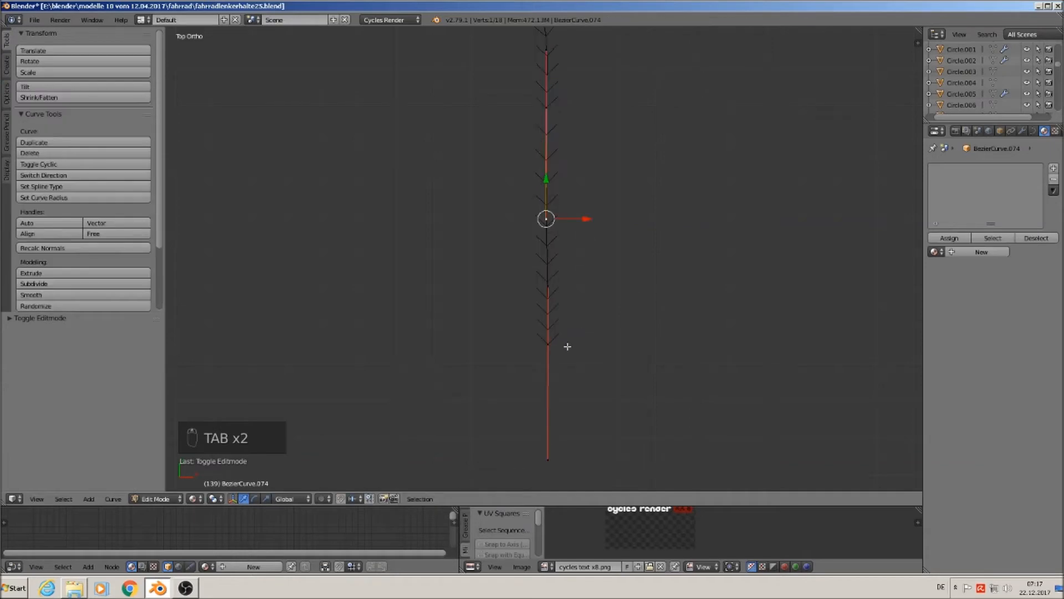
- Shift the curve's front end point along the X axis into line with the neighbouring control point
right_click(552, 345)
left_click_drag(575, 343, 577, 343)
key("Tab")
key("Tab")
key("Tab")
key("Tab")
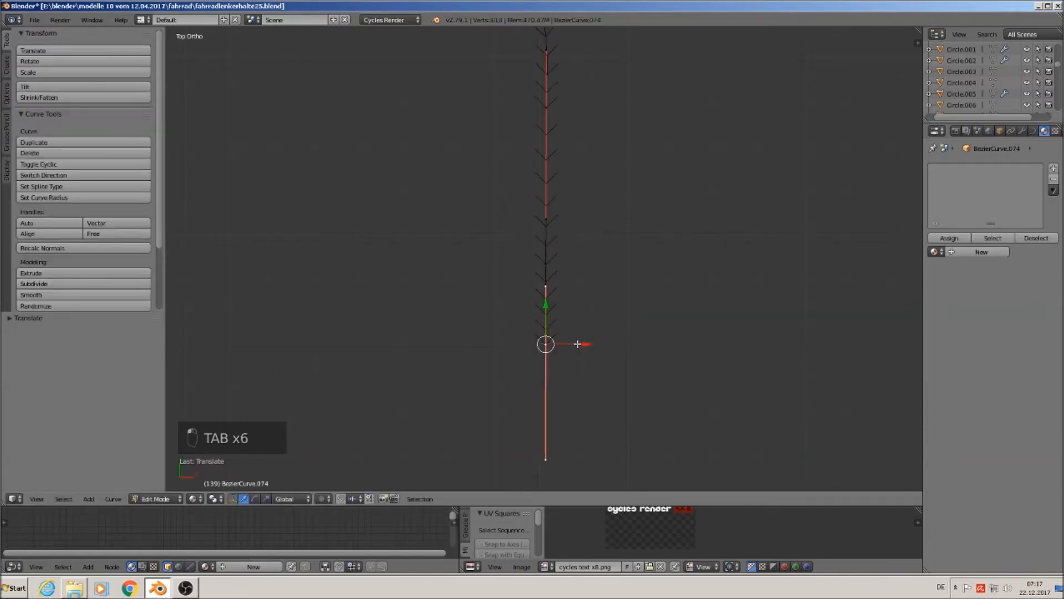
key("Tab")
key("Tab")
left_click_drag(584, 340, 578, 344, "shift")
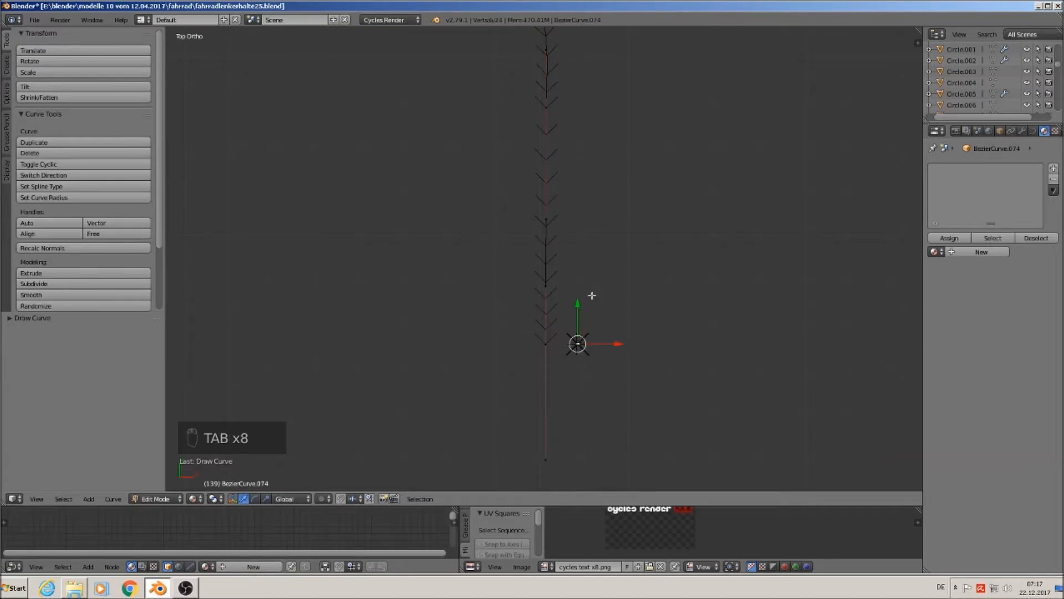
key("Escape")
key("x")
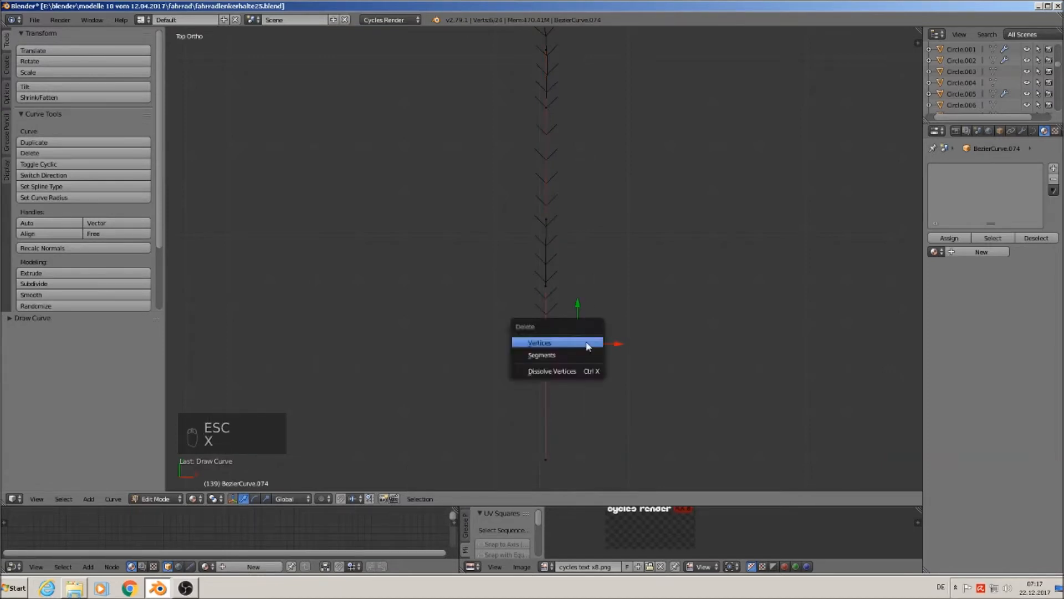
key("ctrl+z")
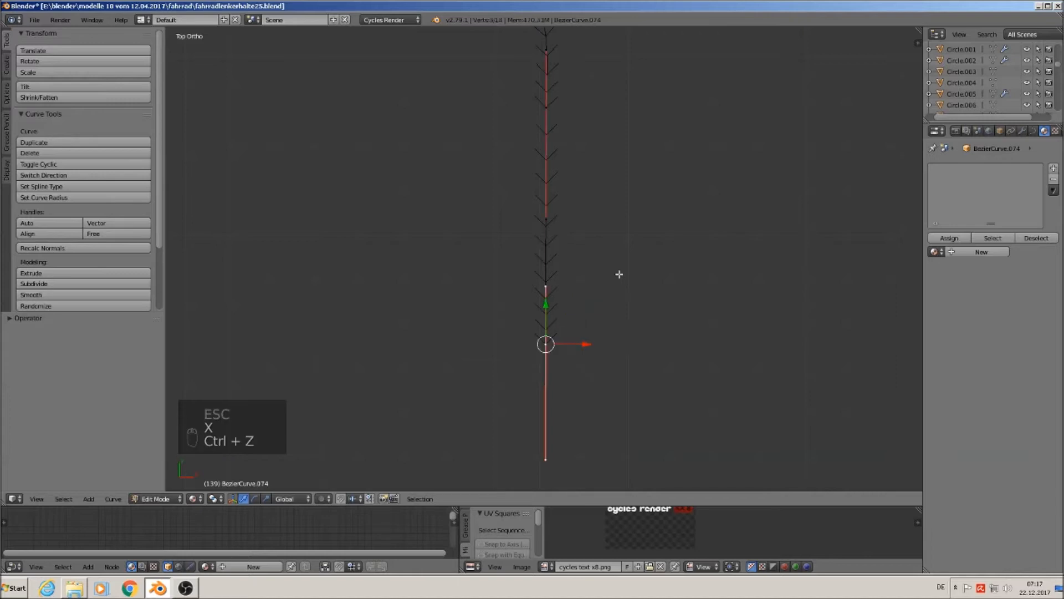
- Leave curve editing, duplicate the bent curve and move the copy along the Y axis onto the rack's side tube
key("a")
key("Tab")
scroll(576, 331, "down", 8)
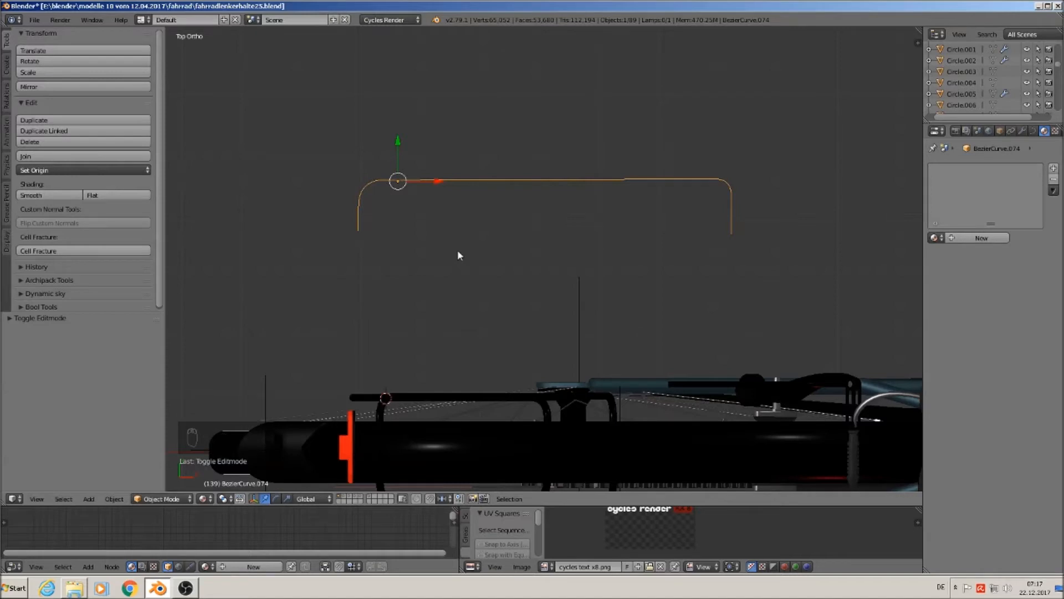
scroll(459, 257, "down", 2)
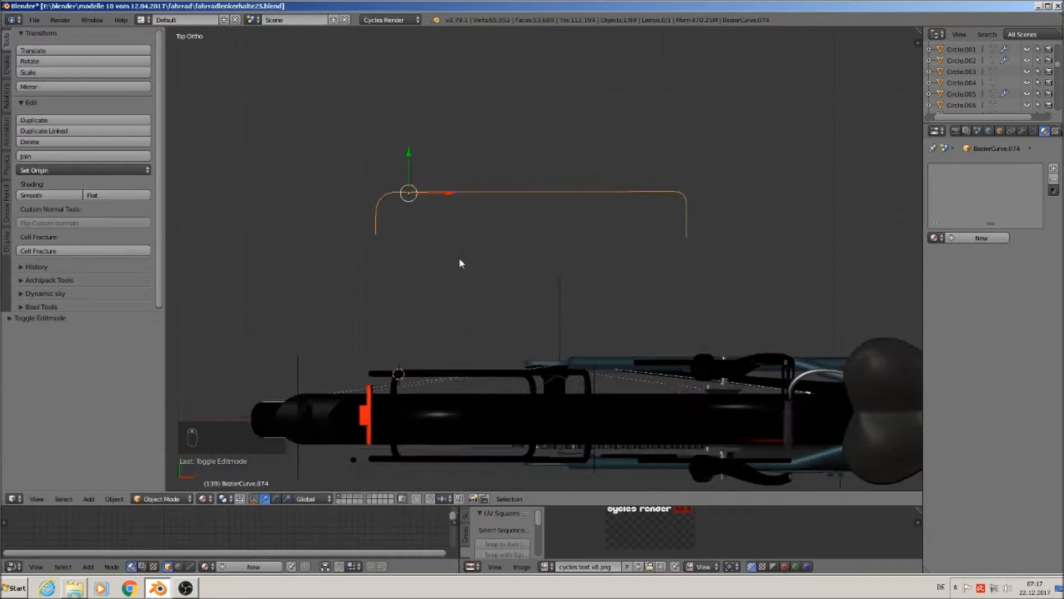
key("shift+d")
left_click_drag(413, 158, 421, 316)
scroll(432, 323, "up", 6)
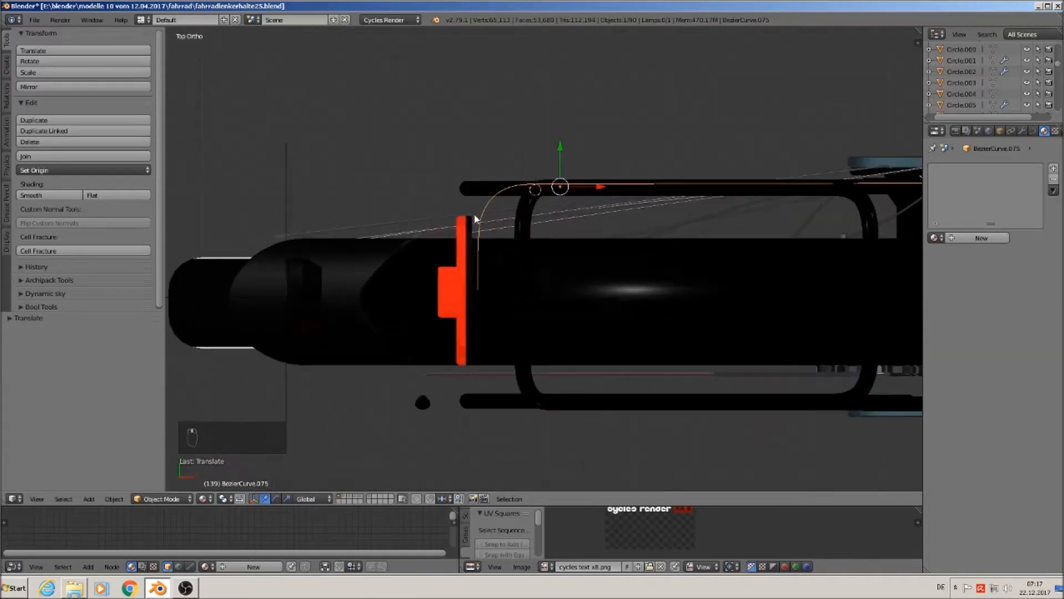
- Turn the copied curve into a round tube with Full fill, a bevel depth of 0.195 and a bevel resolution of 3
left_click(1033, 131)
left_click(1019, 228)
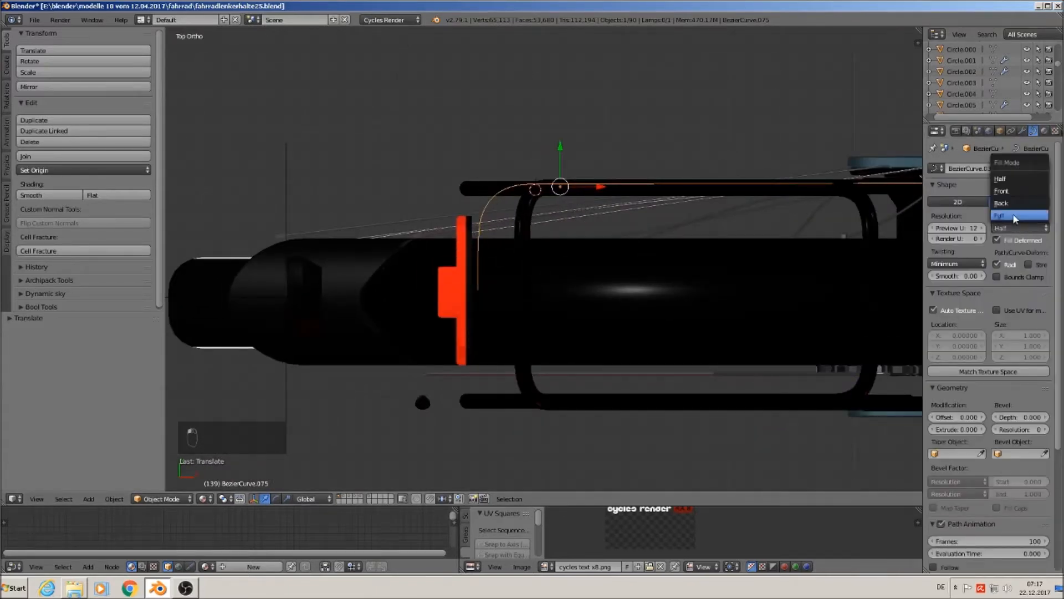
left_click(1016, 172)
left_click_drag(1009, 418, 1048, 419)
left_click(1038, 429)
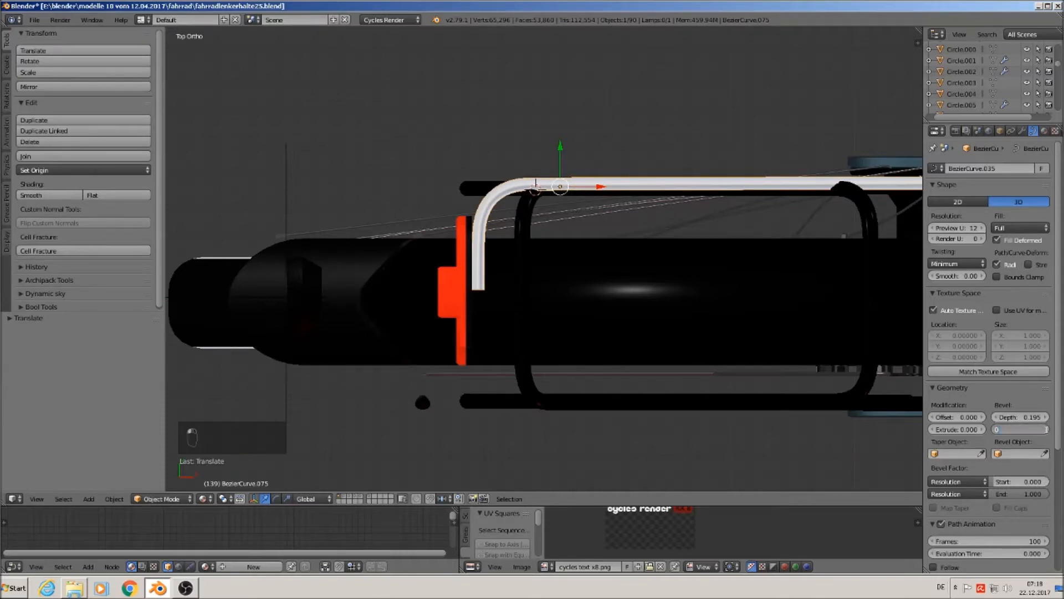
type("2")
key("Return")
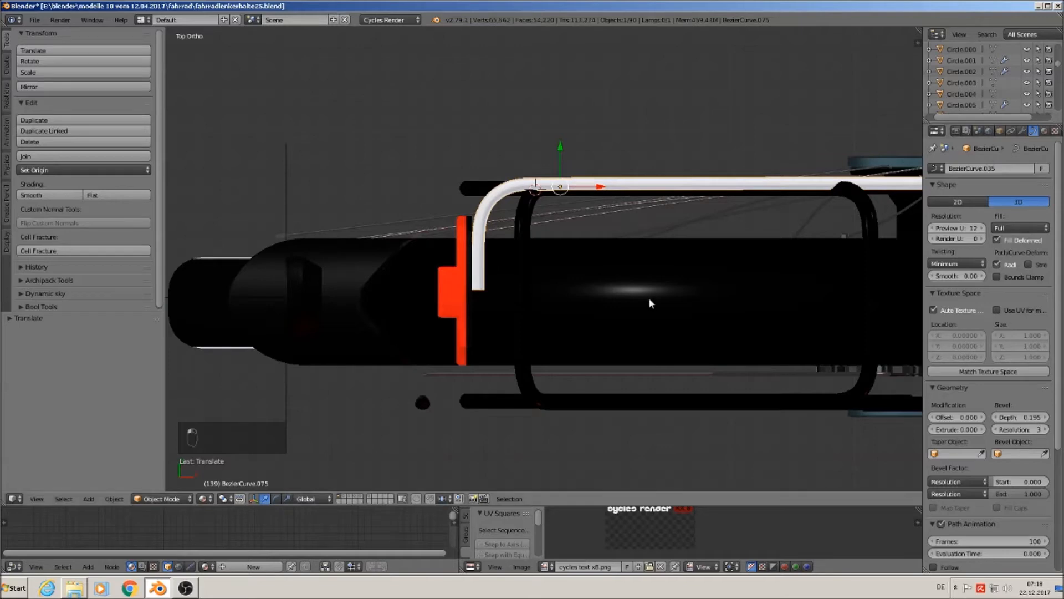
- Duplicate the tube curve, place the copy clear of the bike and reselect the tube on the rack
middle_click_drag(671, 358, 365, 313, "shift")
scroll(363, 311, "down", 3)
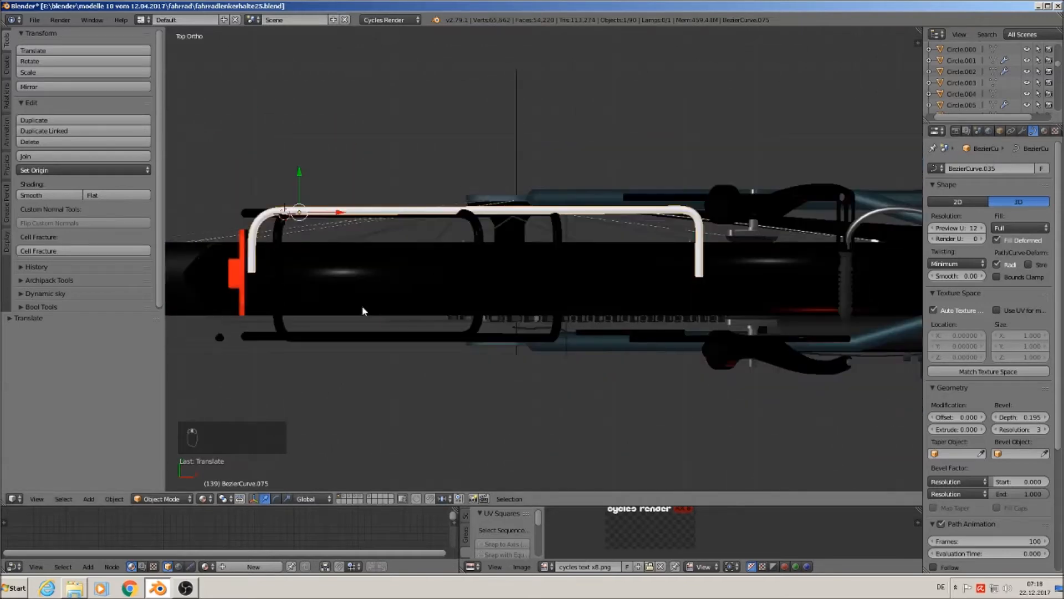
scroll(357, 298, "down", 4)
key("shift+d")
left_click(351, 40)
right_click(311, 269)
key("KP_Decimal")
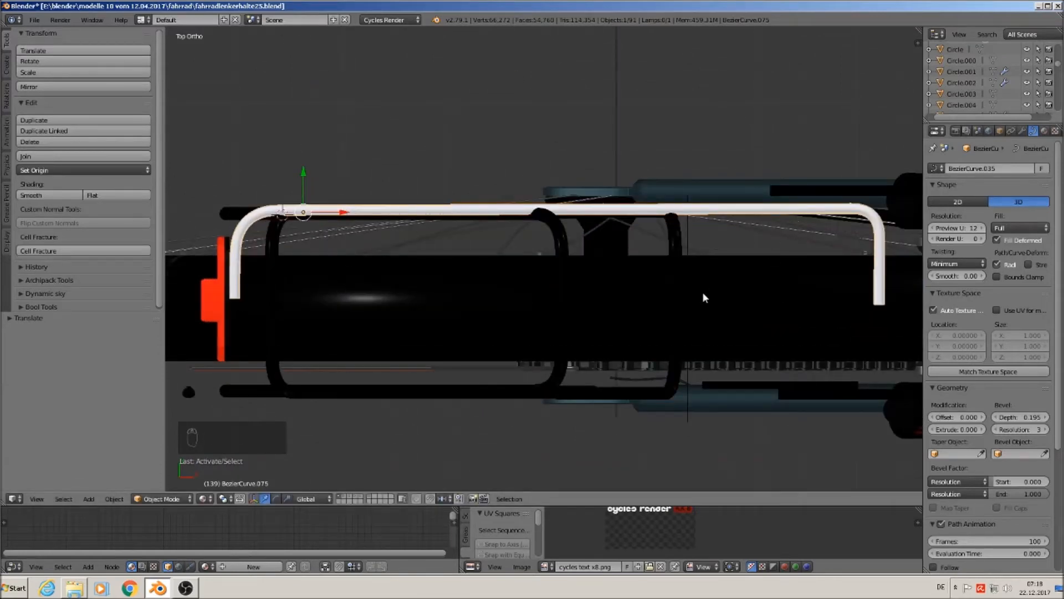
- Convert the tube curve on the rack into a mesh
key("alt+c")
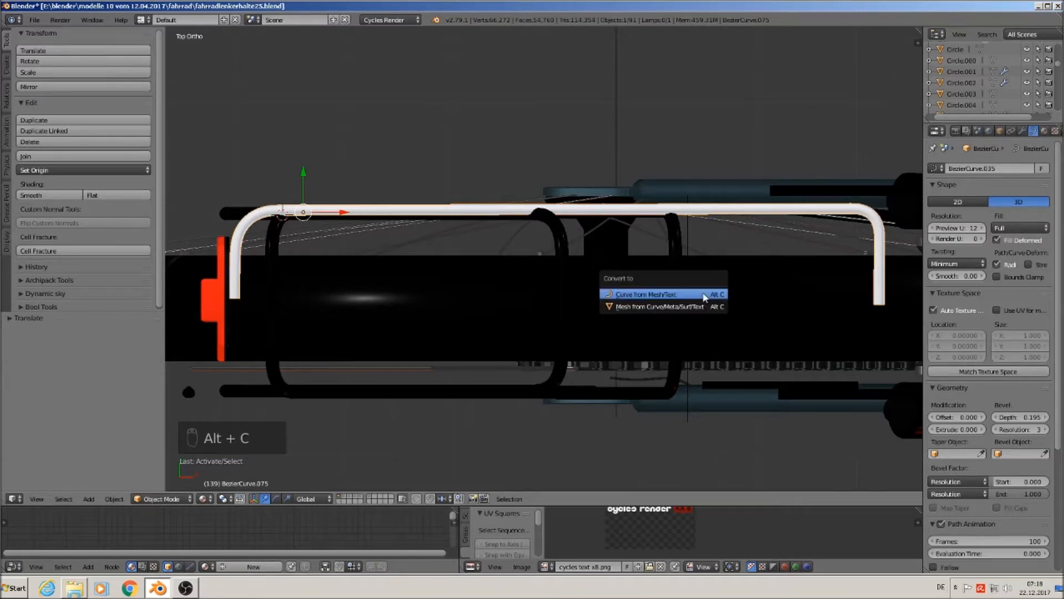
left_click(650, 308)
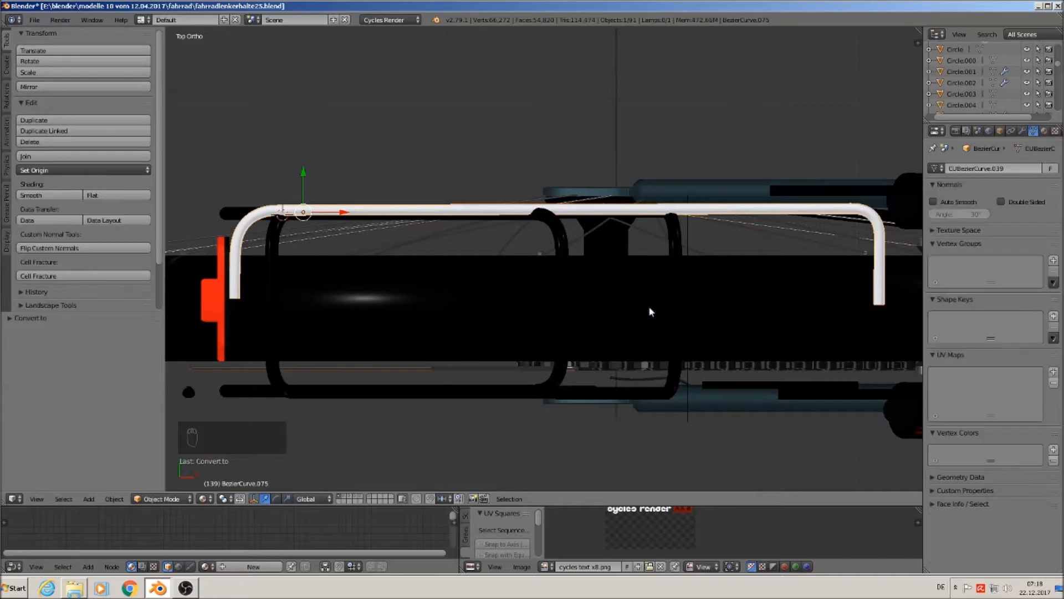
key("Tab")
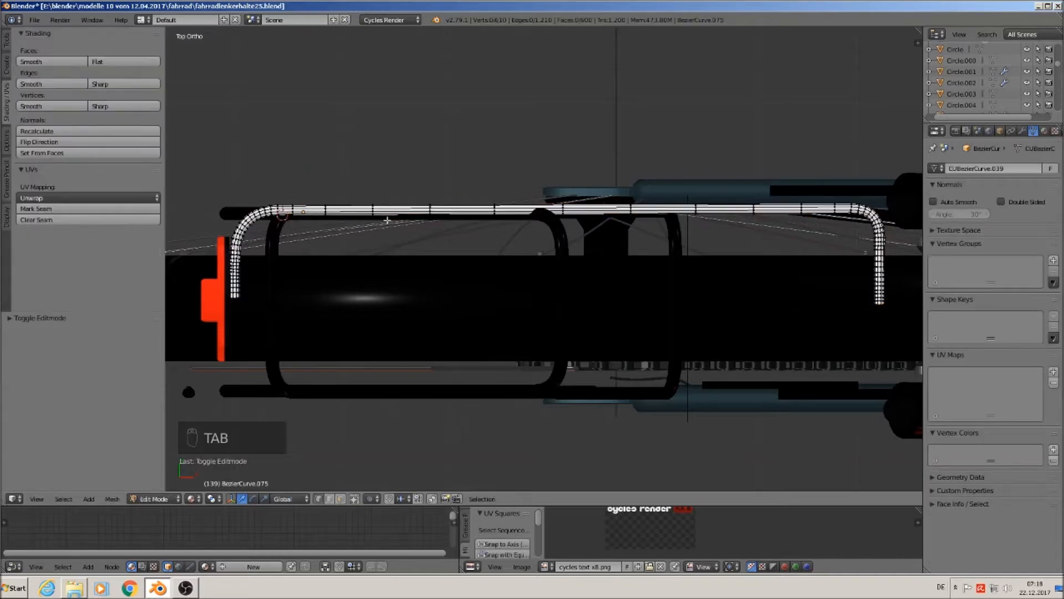
key("Tab")
- Duplicate the tube's entire mesh in Edit Mode and shift the copy along the Y axis towards the rack's opposite side
middle_click_drag(427, 313, 373, 214, "shift")
scroll(374, 218, "down", 2)
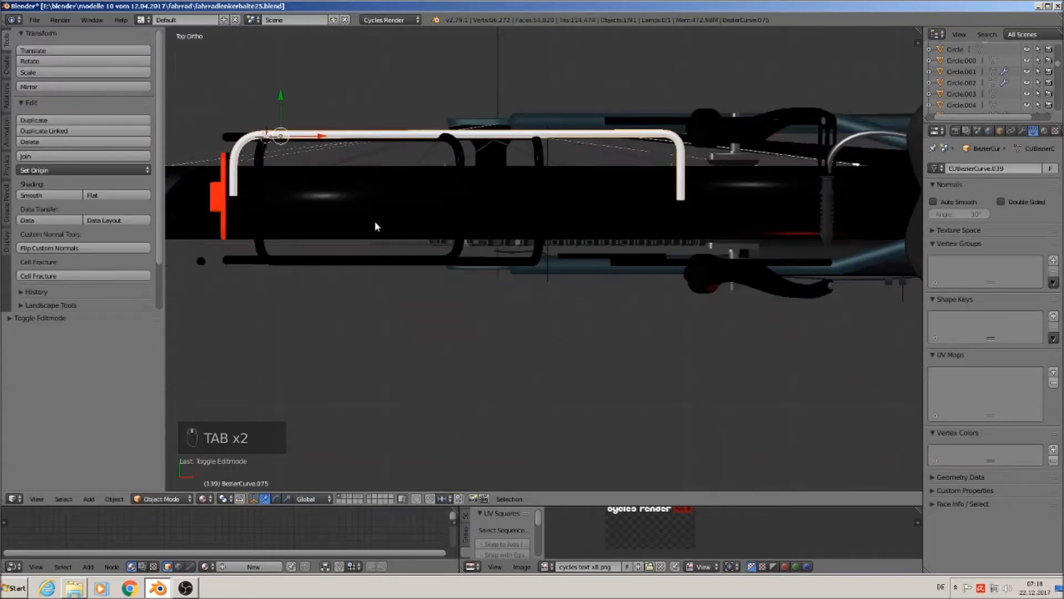
key("Tab")
key("a")
key("a")
key("a")
key("a")
key("a")
key("a")
key("a")
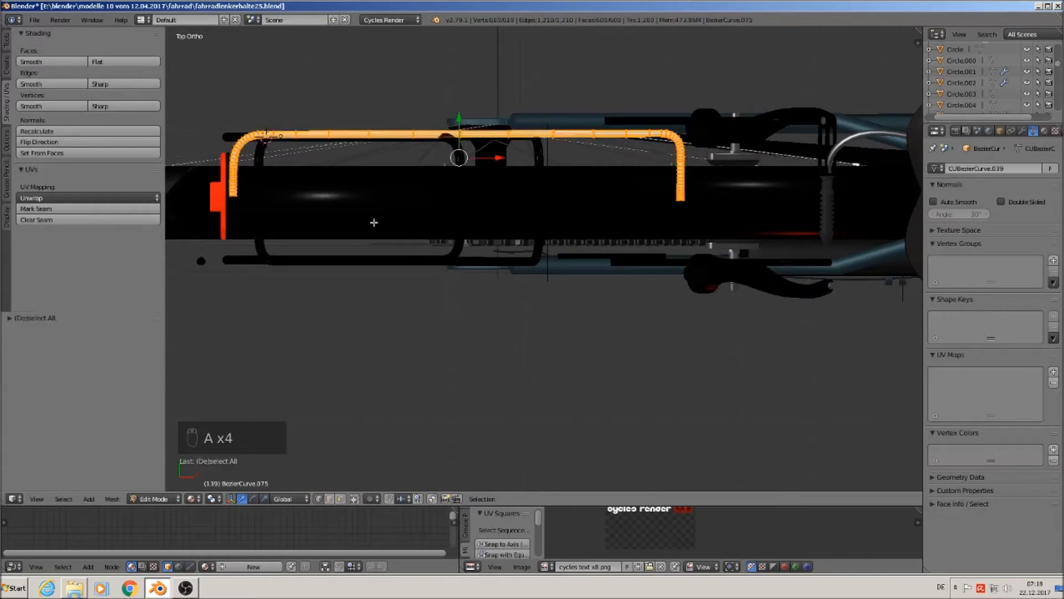
key("shift+d")
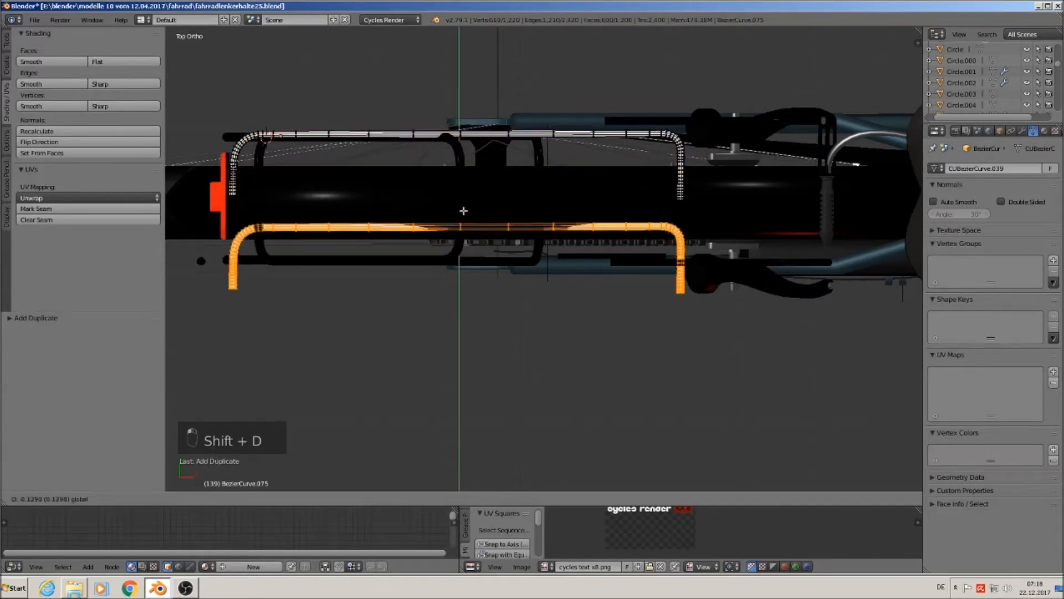
left_click(464, 206)
- Rotate the copied tube half 180° about the X axis and shift it along Y to face the first half
type("r")
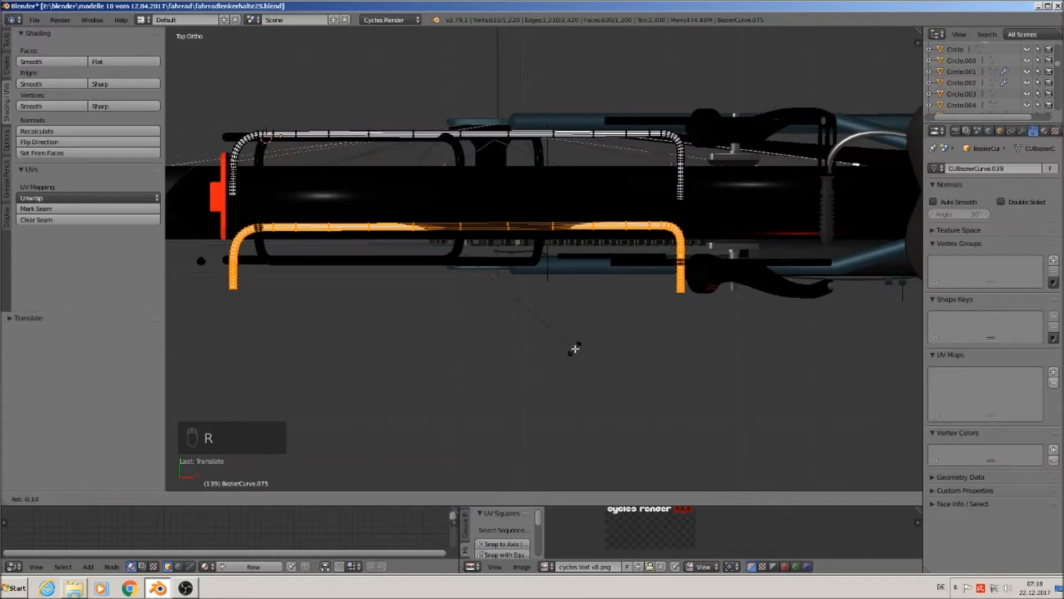
type("x180")
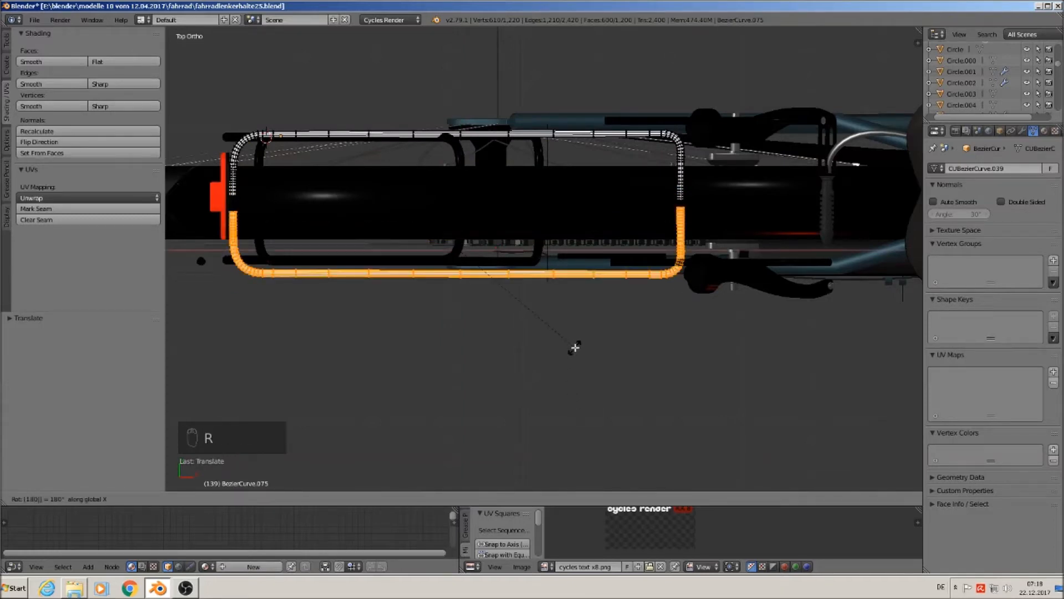
key("Return")
left_click_drag(460, 211, 460, 183)
scroll(654, 177, "up", 4)
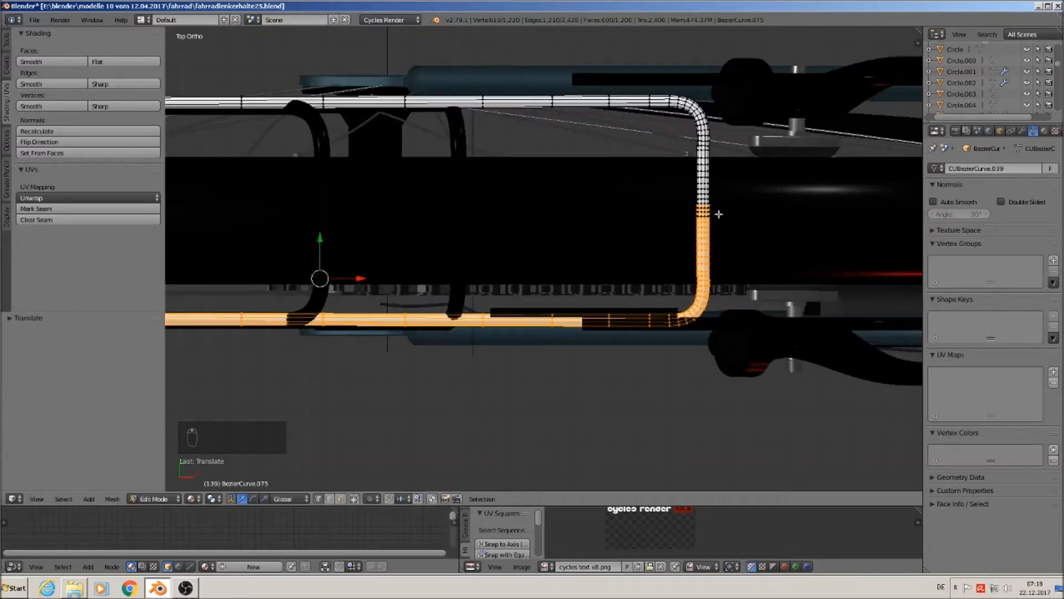
left_click_drag(321, 238, 378, 268)
- Delete the vertices at the facing ends of both tube halves, front and rear
middle_click_drag(448, 256, 624, 214, "shift")
scroll(623, 215, "down", 3)
scroll(444, 226, "up", 2)
scroll(409, 226, "down", 2)
scroll(452, 214, "up", 2)
key("a")
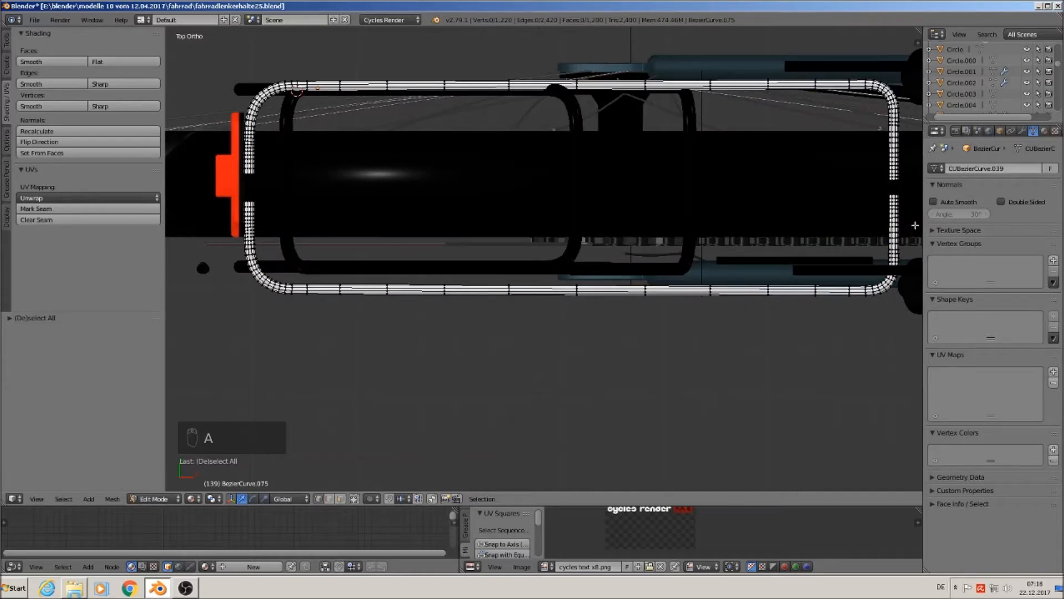
key("b")
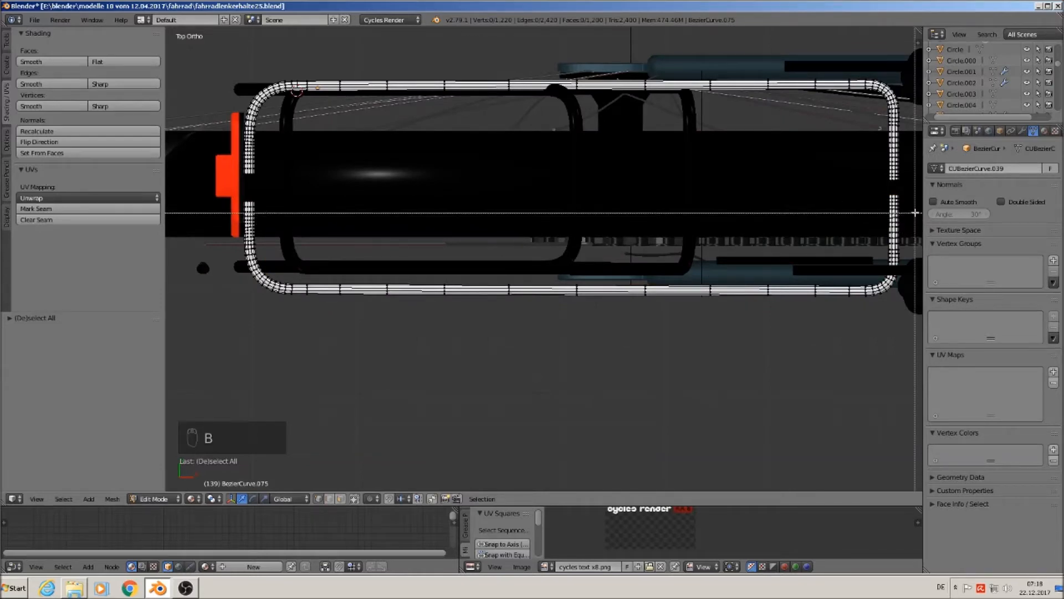
left_click_drag(915, 210, 194, 158)
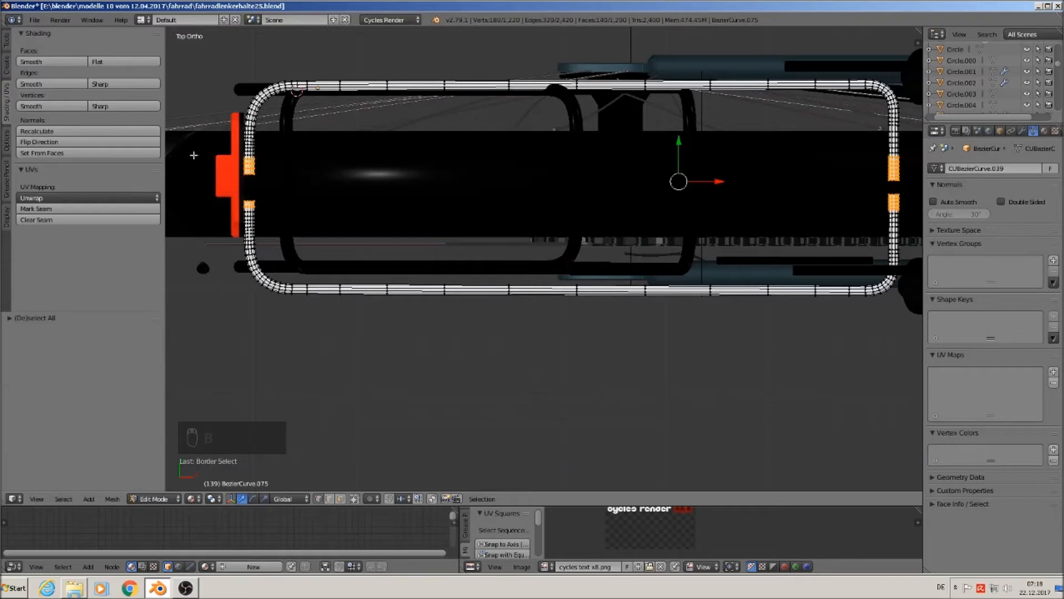
key("x")
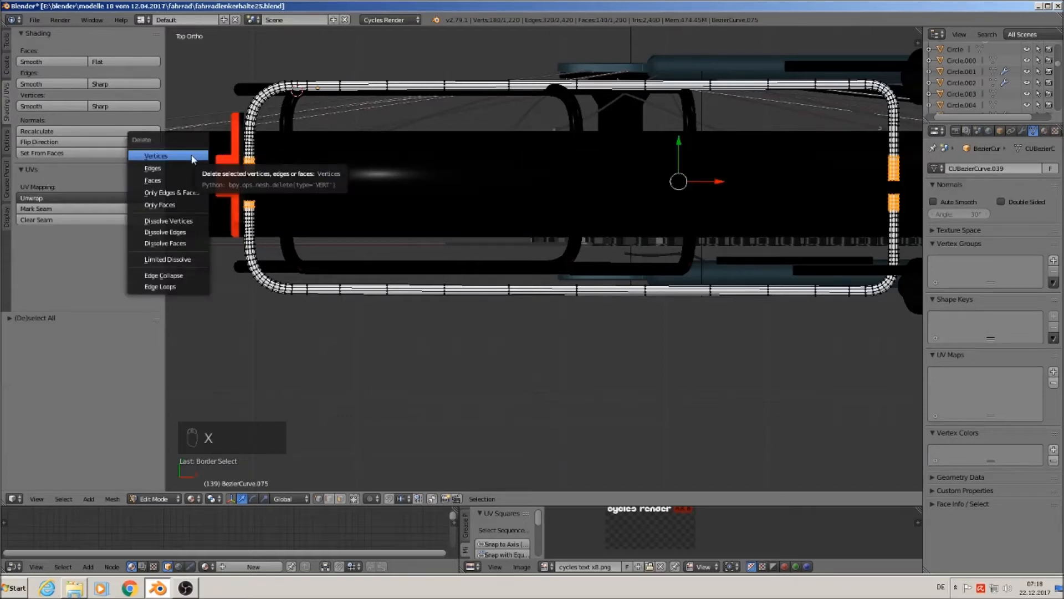
left_click(156, 156)
- Close the rear gap between the tube halves beside the tail light by bridging their open edge loops with Bridge Edge Loops
scroll(236, 146, "up", 5)
scroll(236, 147, "up", 2)
right_click(239, 129)
right_click(240, 129, "alt")
right_click(244, 132, "alt")
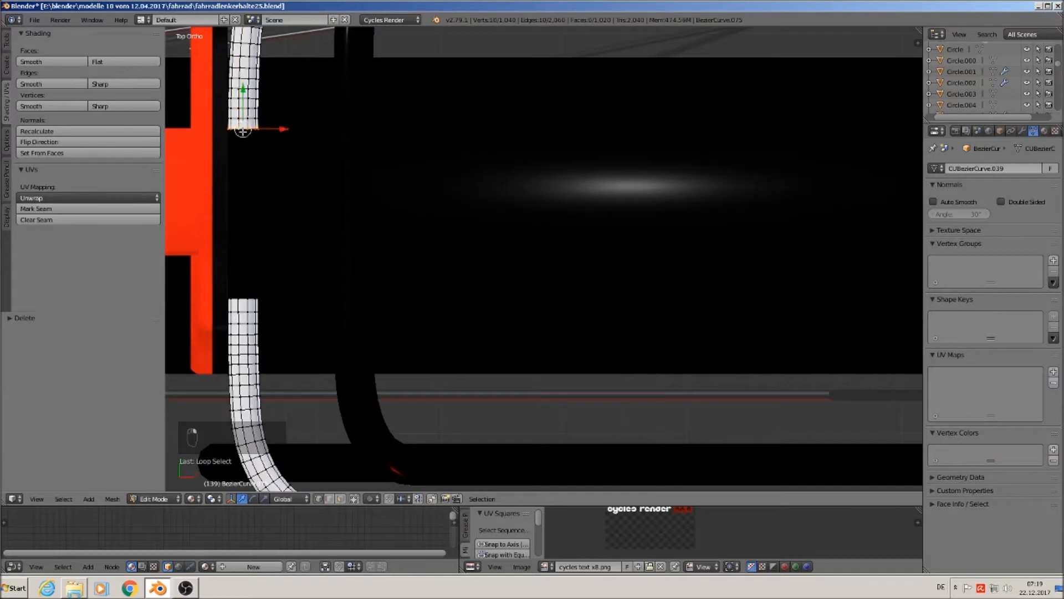
right_click(239, 298, "alt+shift")
scroll(256, 230, "up", 3)
middle_click_drag(262, 203, 378, 222, "shift")
right_click(354, 76)
right_click(349, 74, "alt")
right_click(356, 368, "alt+shift")
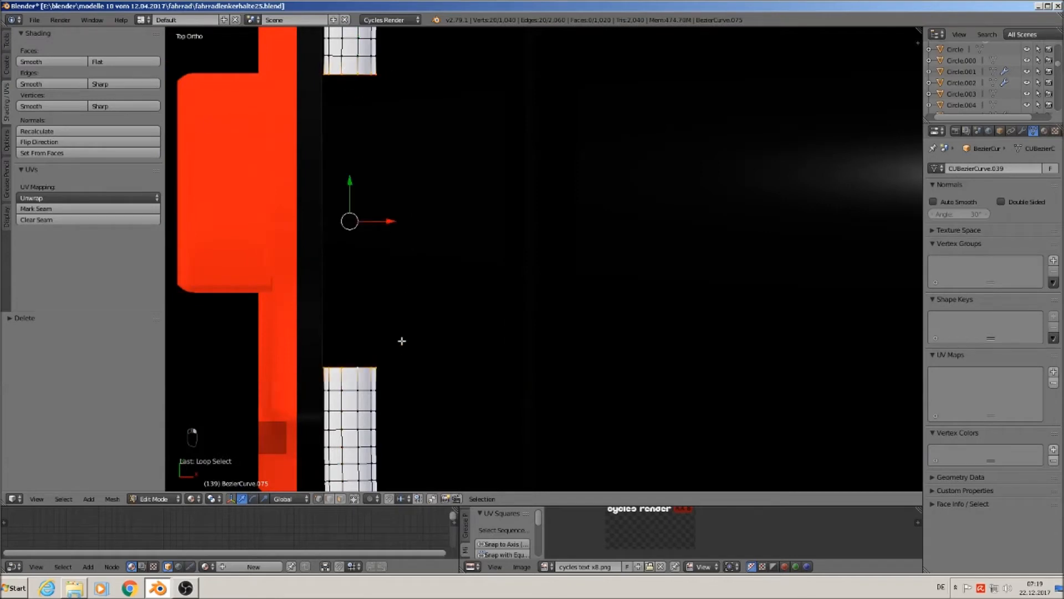
key("space")
left_click(462, 293)
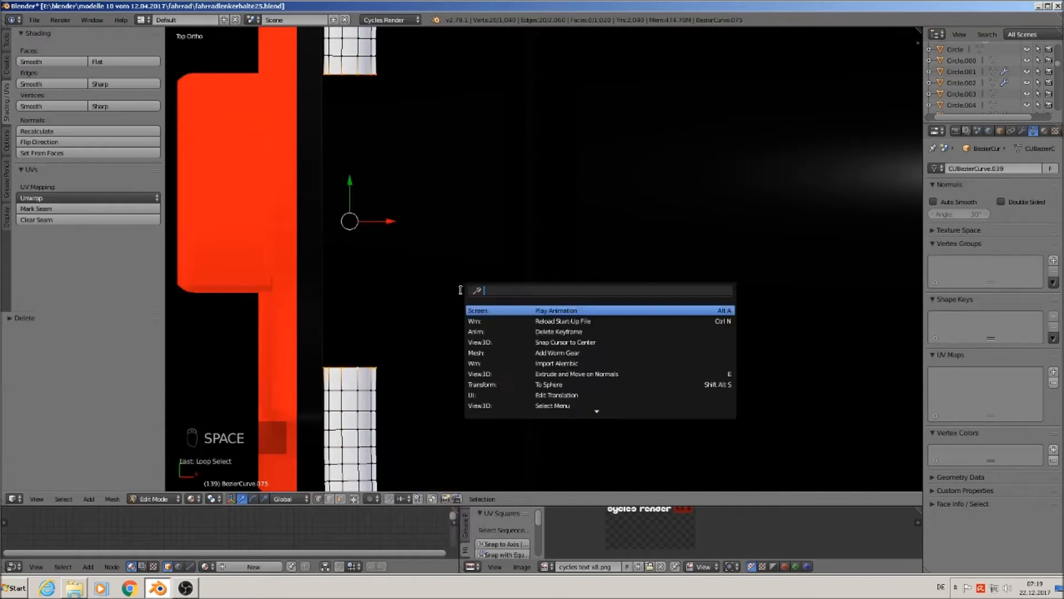
type("b")
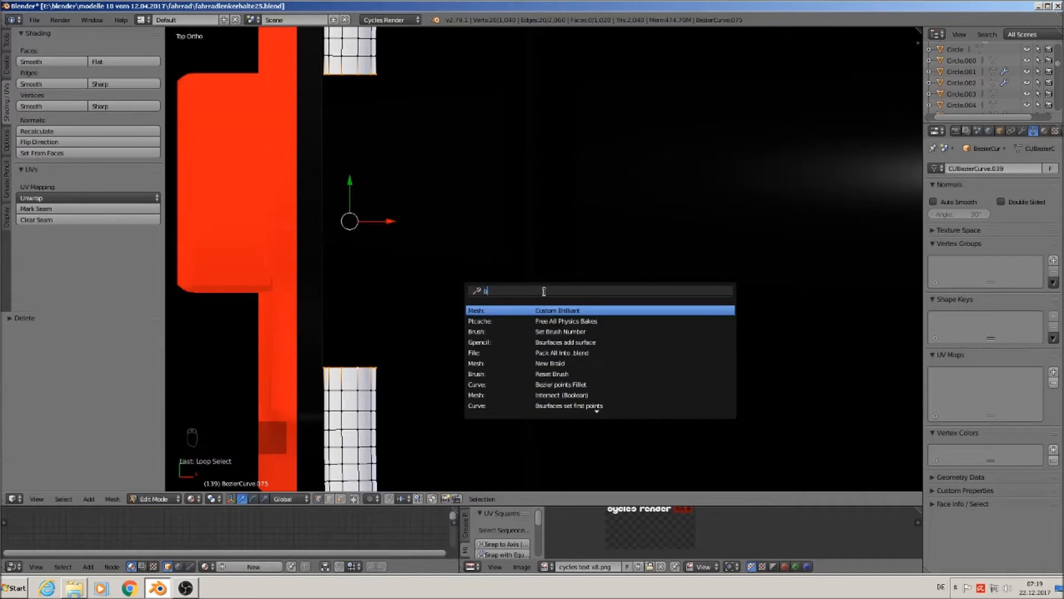
type("ridge")
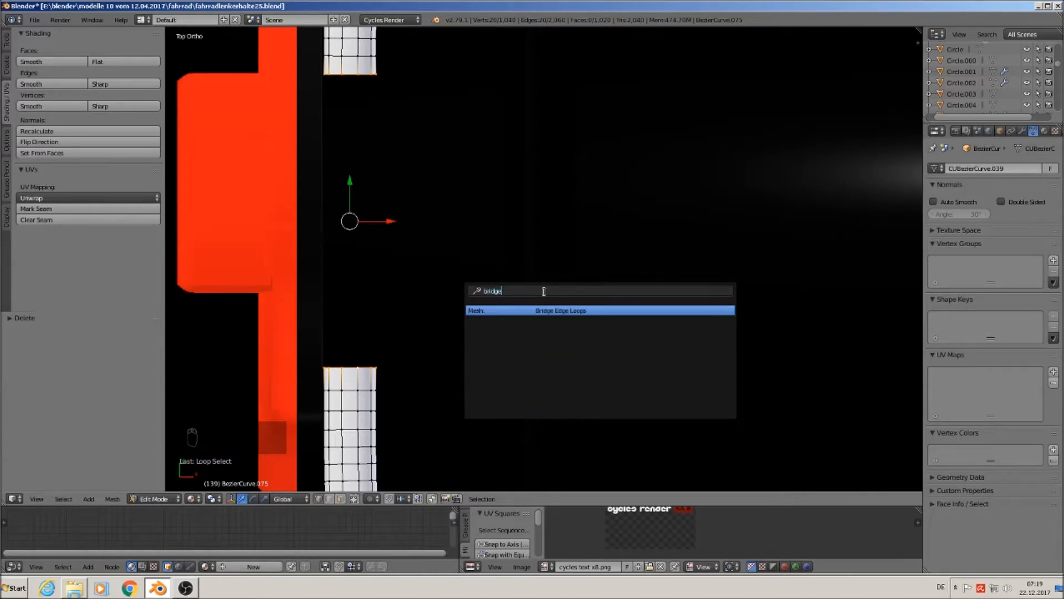
left_click(584, 310)
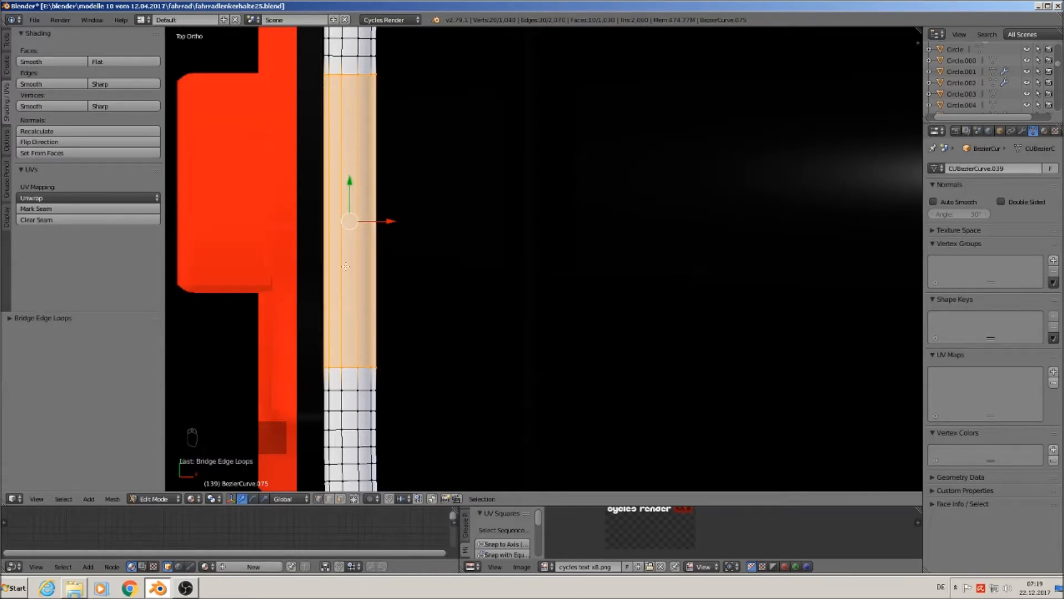
scroll(534, 289, "down", 8)
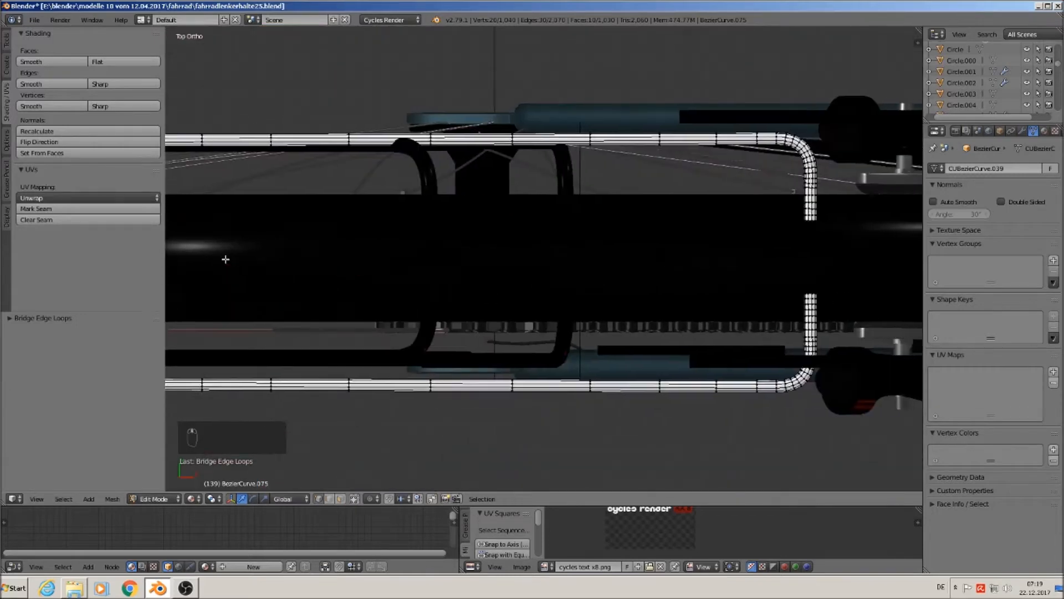
- Close the front gap between the tube halves by joining their open edge loops with Bridge Edge Loops
scroll(647, 231, "up", 8)
right_click(532, 231, "alt")
scroll(589, 313, "down", 3)
middle_click_drag(588, 331, 594, 194, "shift")
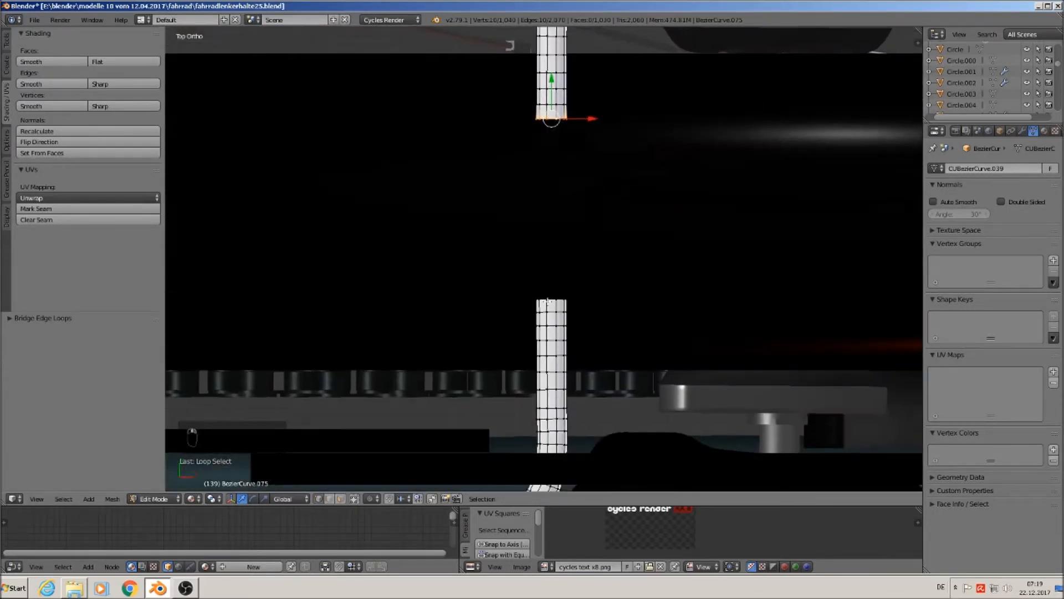
scroll(565, 140, "up", 3)
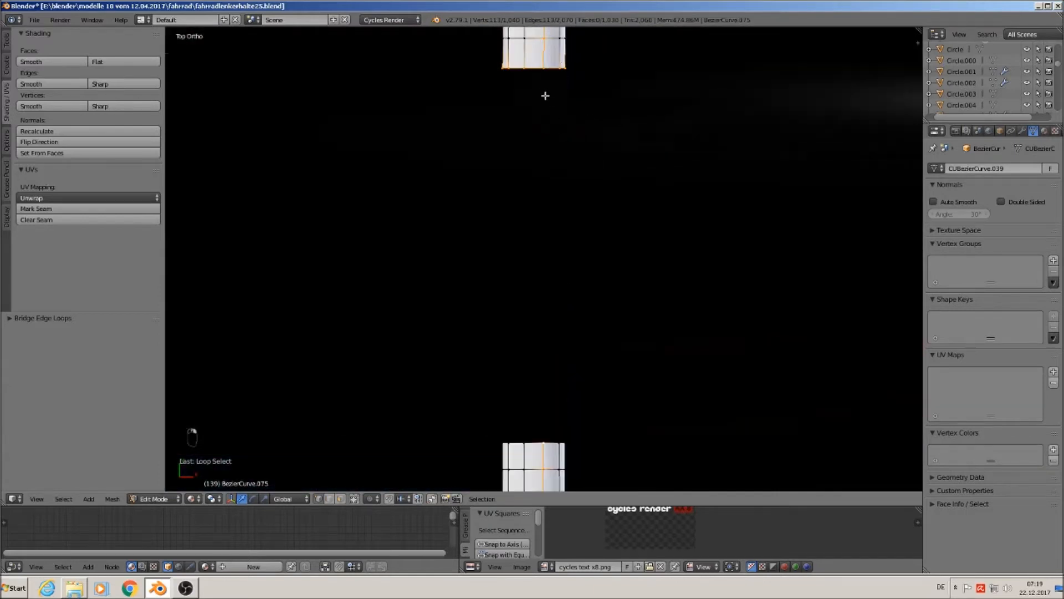
right_click(525, 444, "alt+shift")
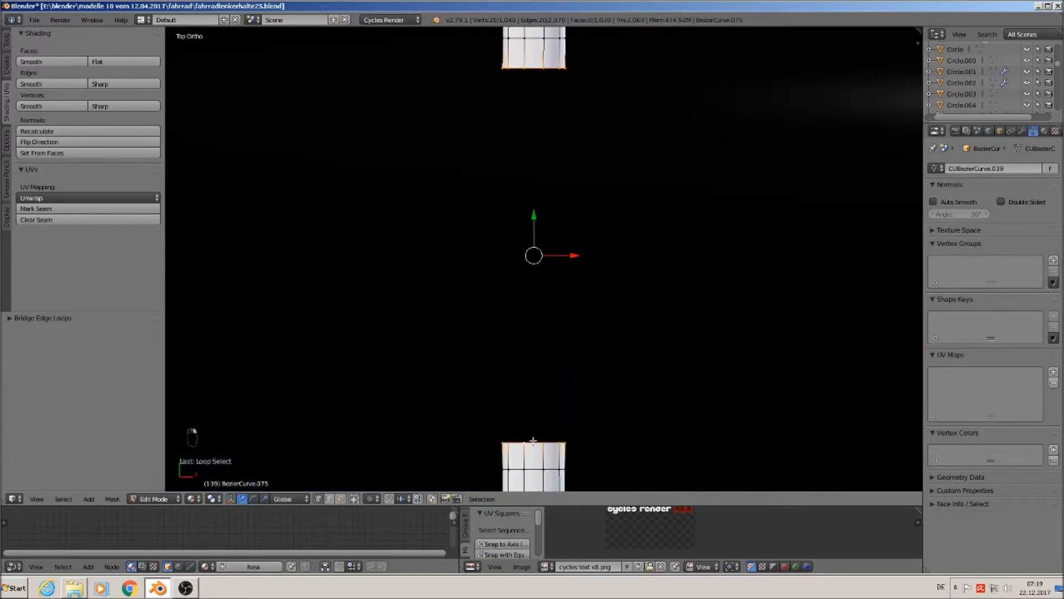
key("space")
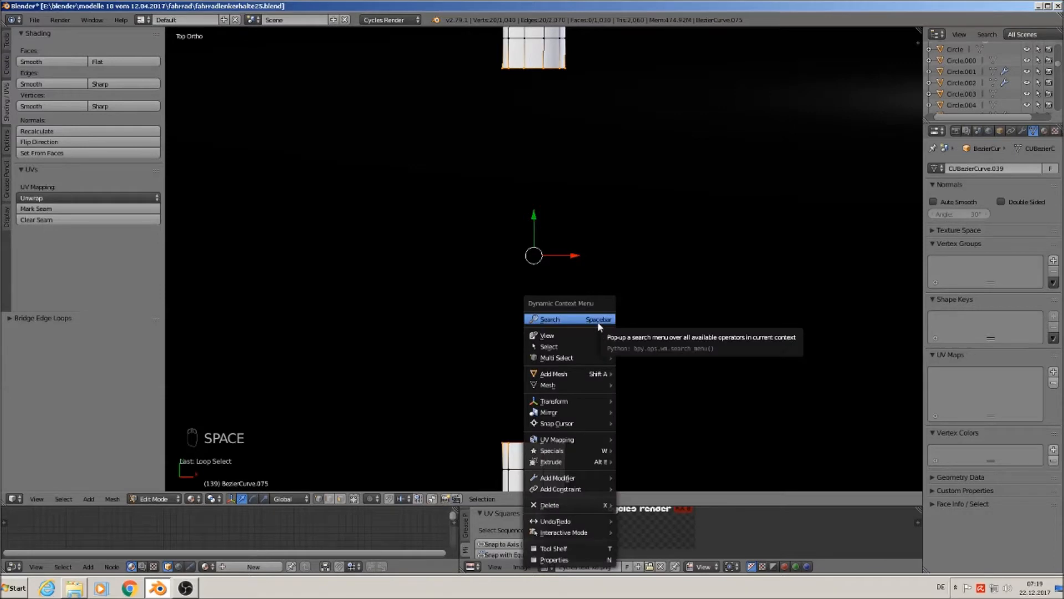
left_click(673, 341)
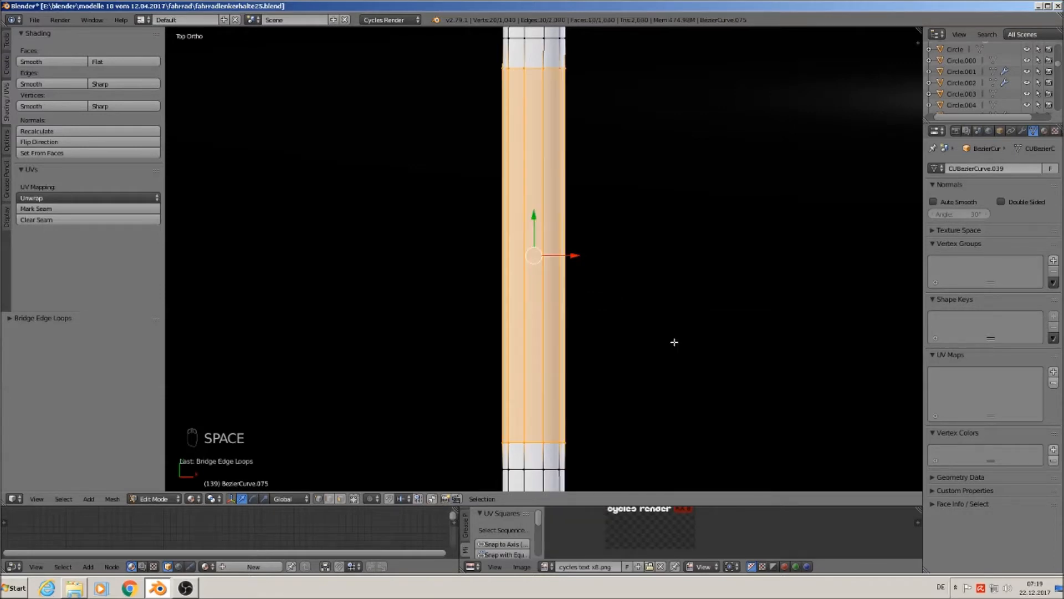
- Add 11 evenly spaced loop cuts across the newly bridged front section without sliding them
scroll(609, 335, "down", 2)
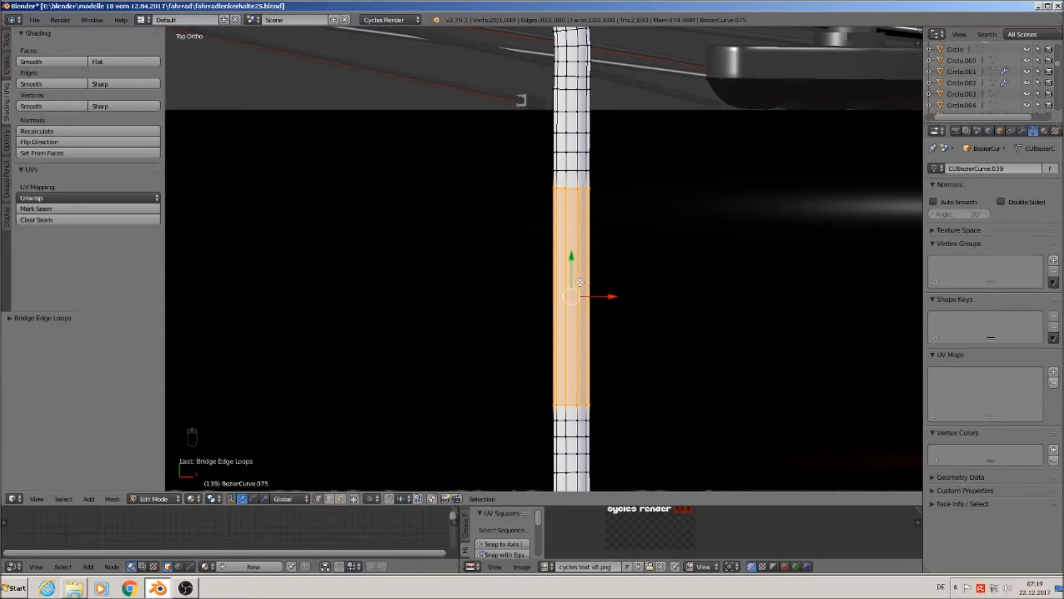
key("ctrl+r")
scroll(579, 282, "up", 5)
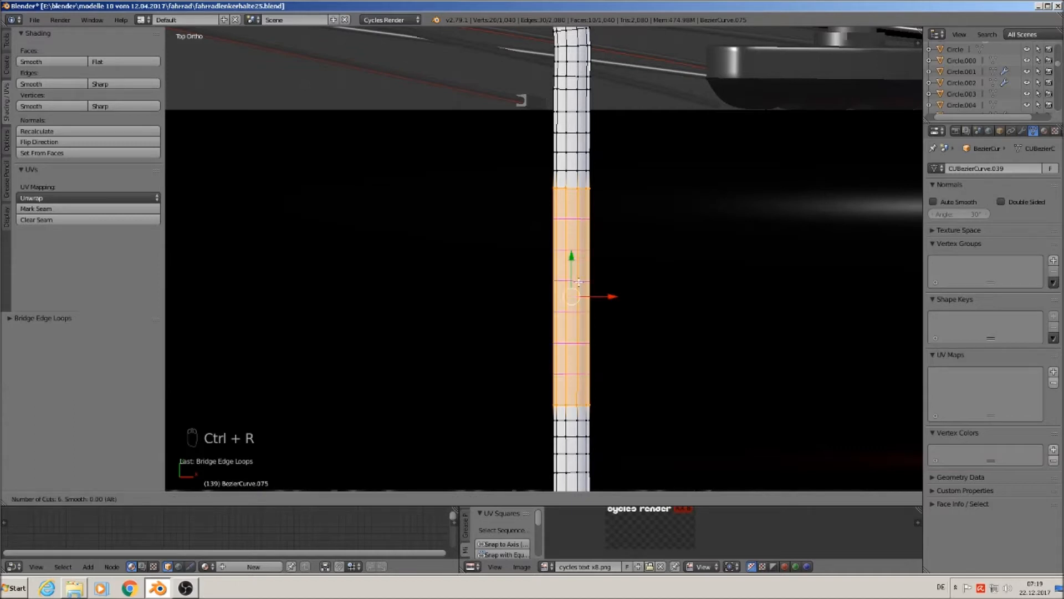
scroll(579, 282, "up", 5)
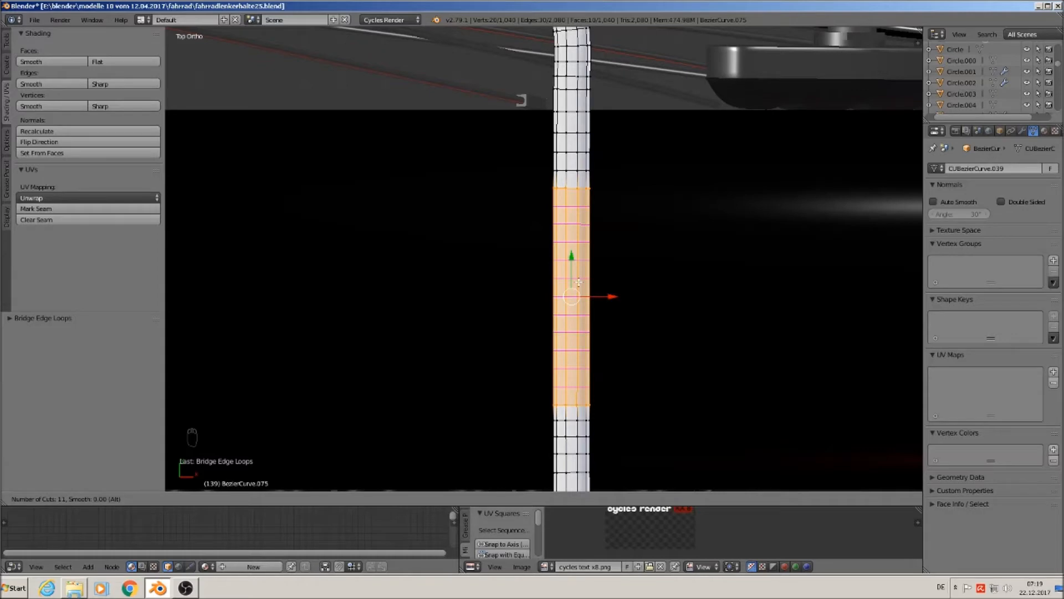
left_click(579, 282)
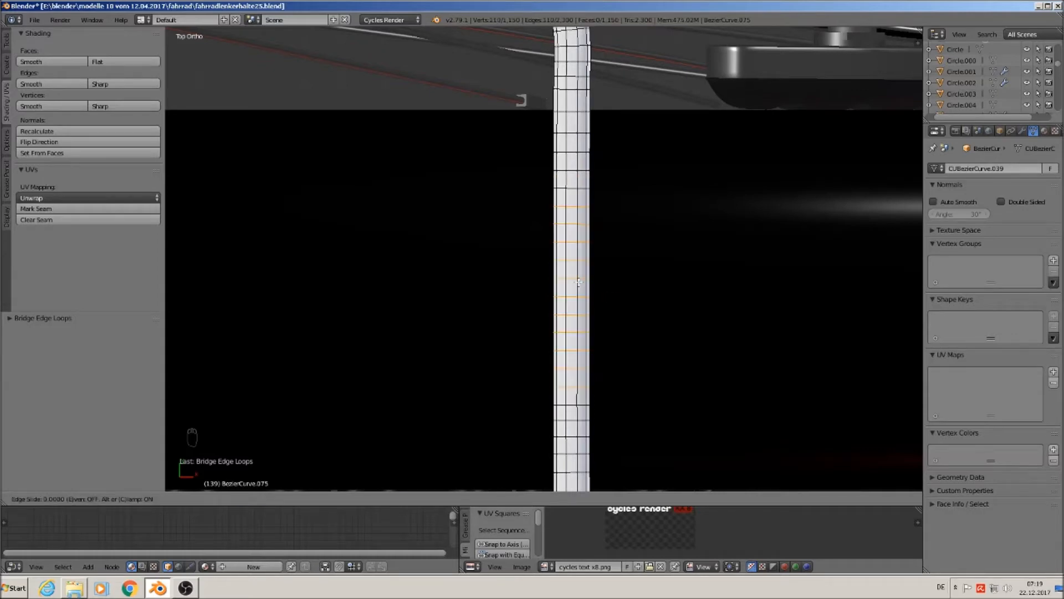
right_click(604, 312)
key("a")
- Raise the middle edge loop of the front crossbar along Z, using Connected proportional editing with an enlarged falloff for a smooth hump
scroll(649, 363, "down", 3)
mouse_move(648, 364)
middle_mouse_down()
mouse_move(577, 275)
mouse_move(714, 299)
mouse_move(649, 294)
mouse_move(763, 373)
mouse_move(667, 374)
middle_mouse_up()
key("KP_7")
scroll(667, 374, "up", 3)
scroll(667, 374, "down", 3)
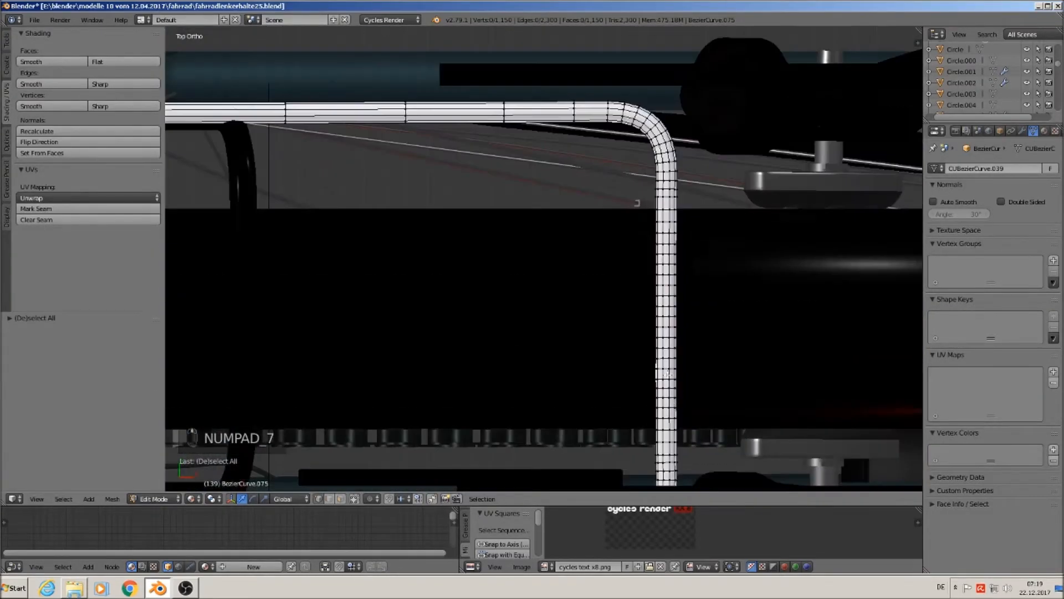
scroll(668, 374, "up", 2)
scroll(667, 282, "down", 2)
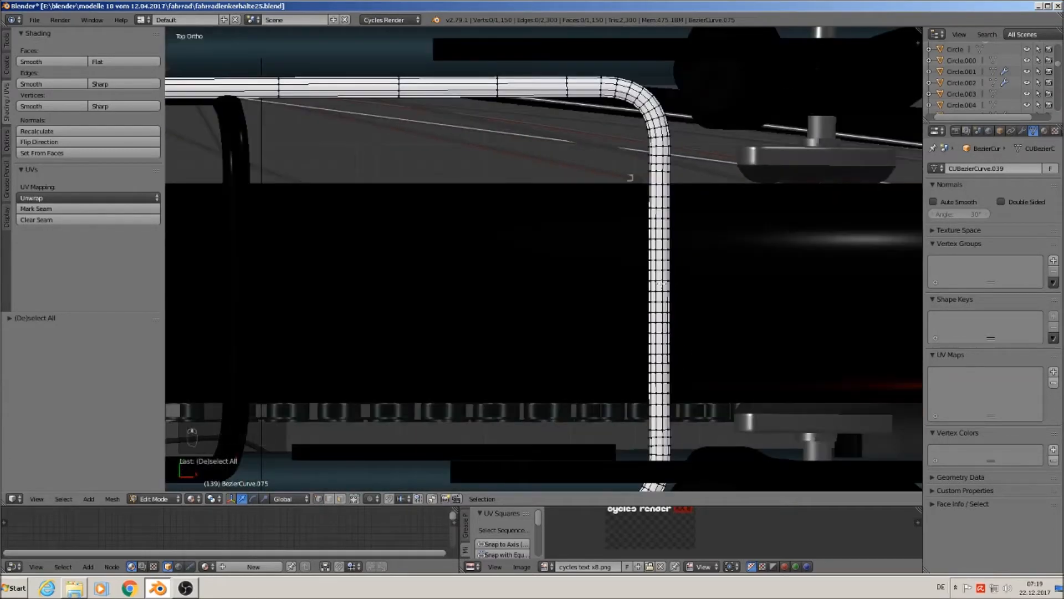
right_click(660, 281, "alt")
middle_click_drag(743, 329, 676, 286)
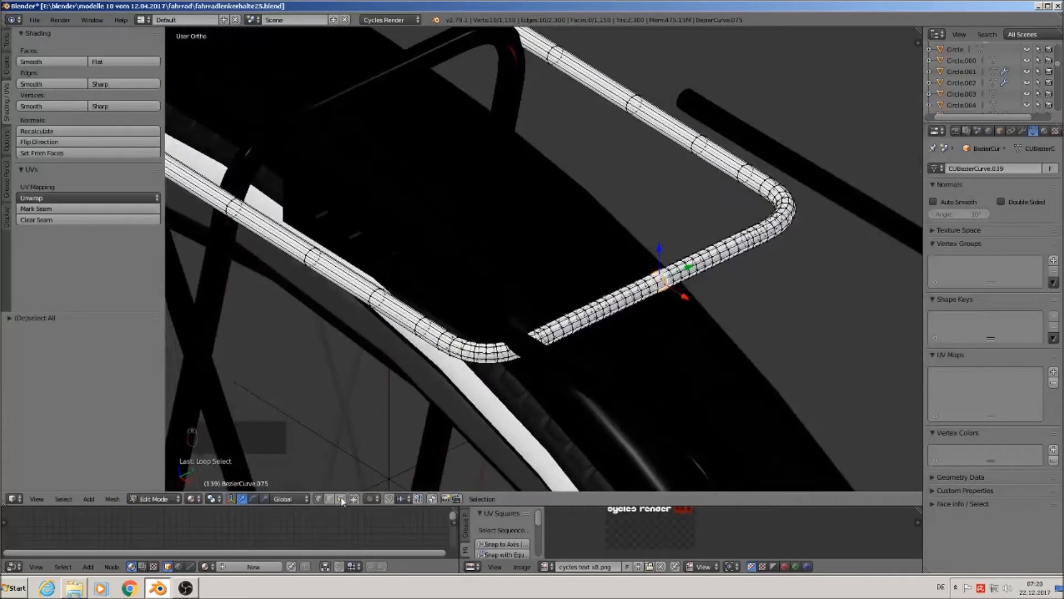
left_click(371, 500)
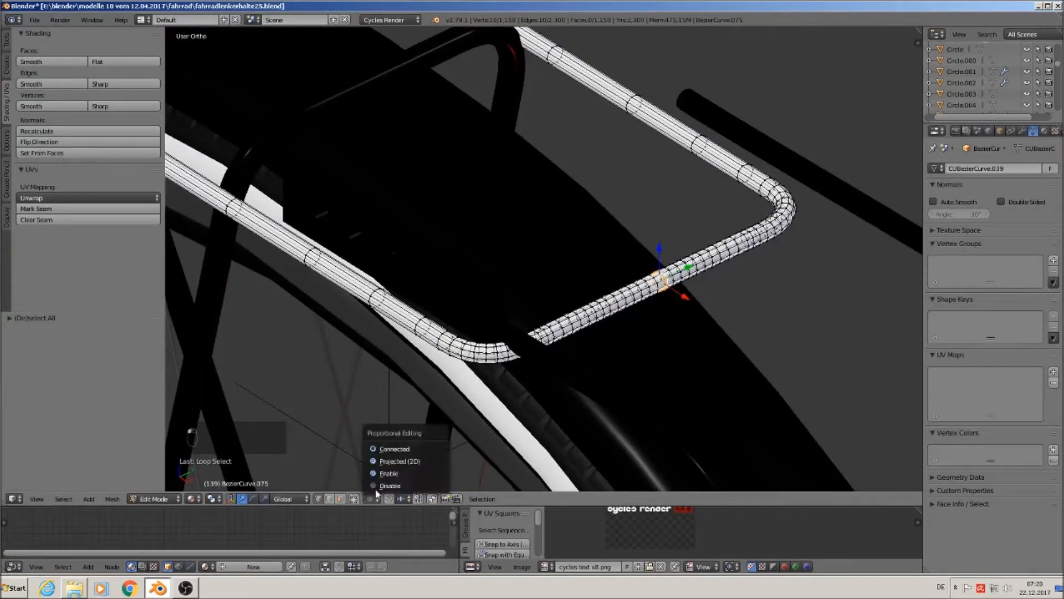
left_click(399, 449)
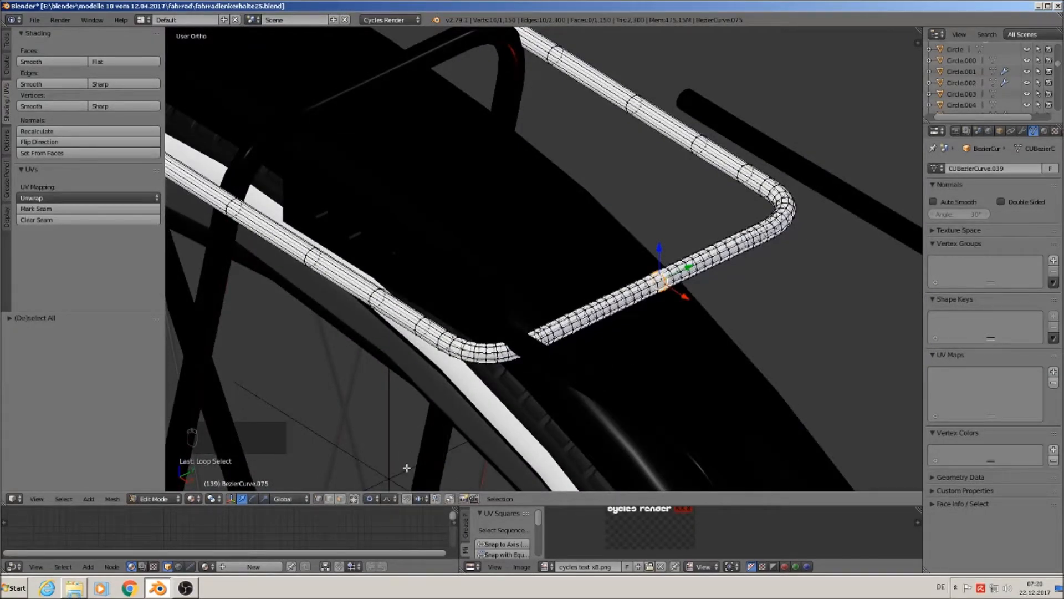
key("g")
key("z")
scroll(680, 363, "down", 9)
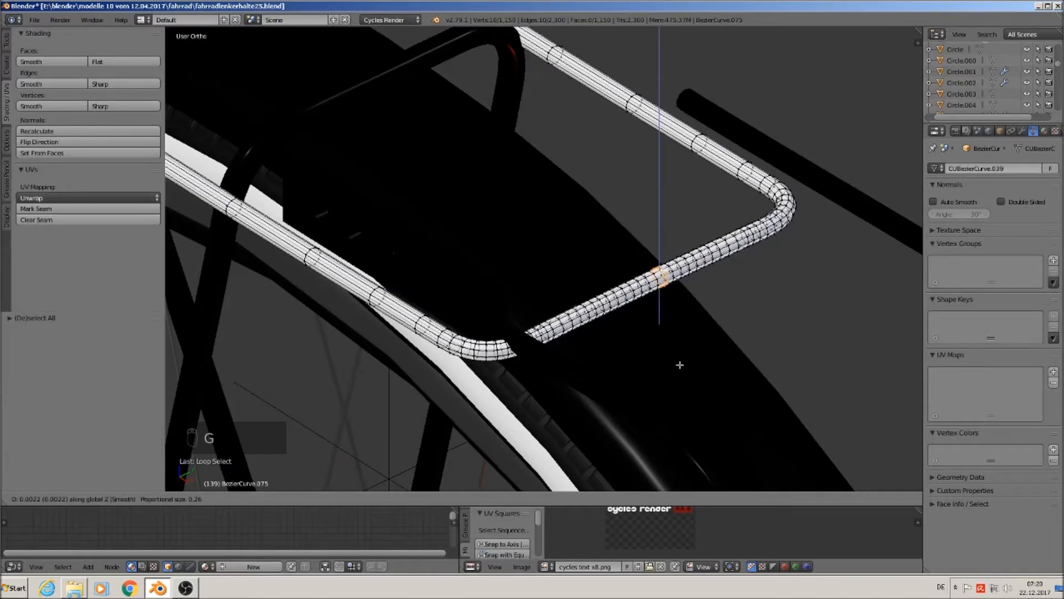
scroll(676, 366, "up", 20)
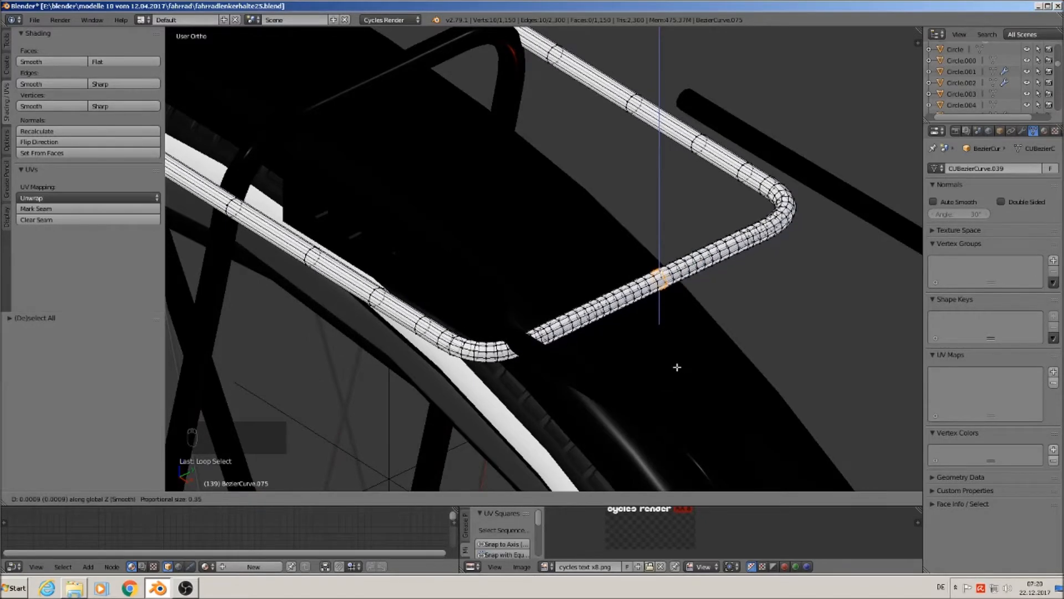
scroll(672, 354, "up", 3)
scroll(663, 335, "up", 1)
left_click(661, 337)
key("Tab")
- Raise the whole rack frame slightly along the Z axis in Object Mode
scroll(645, 341, "up", 4)
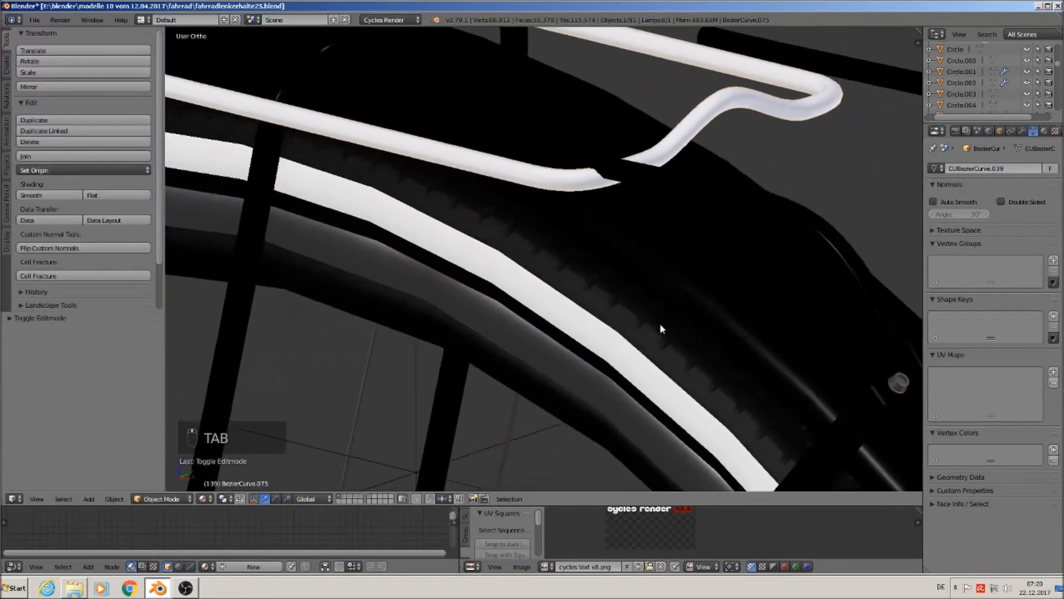
scroll(659, 330, "down", 8)
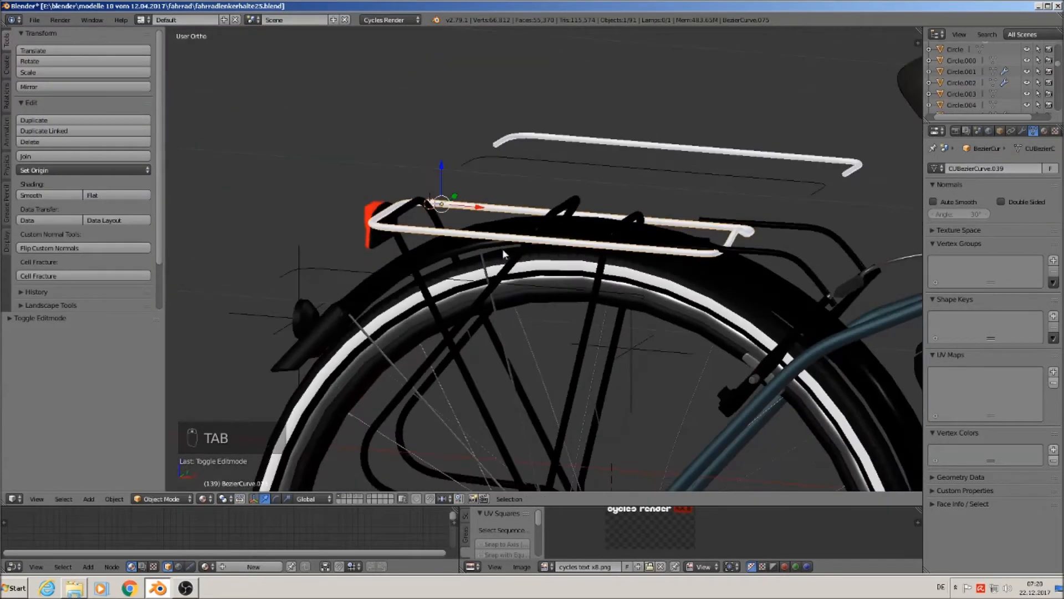
key("g")
key("z")
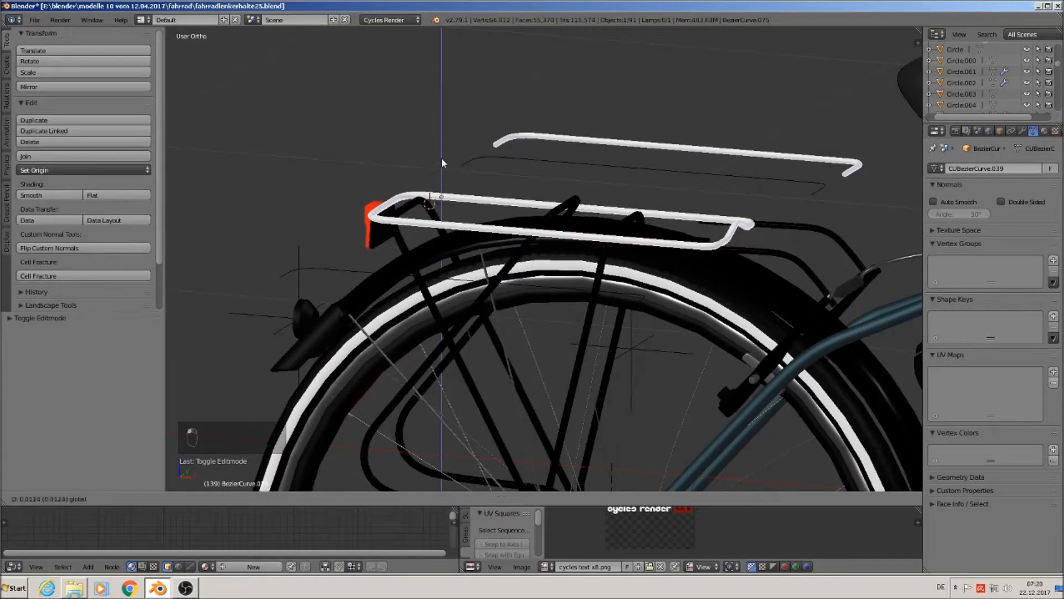
left_click(442, 158)
middle_click_drag(571, 385, 618, 309, "shift")
right_click(529, 261)
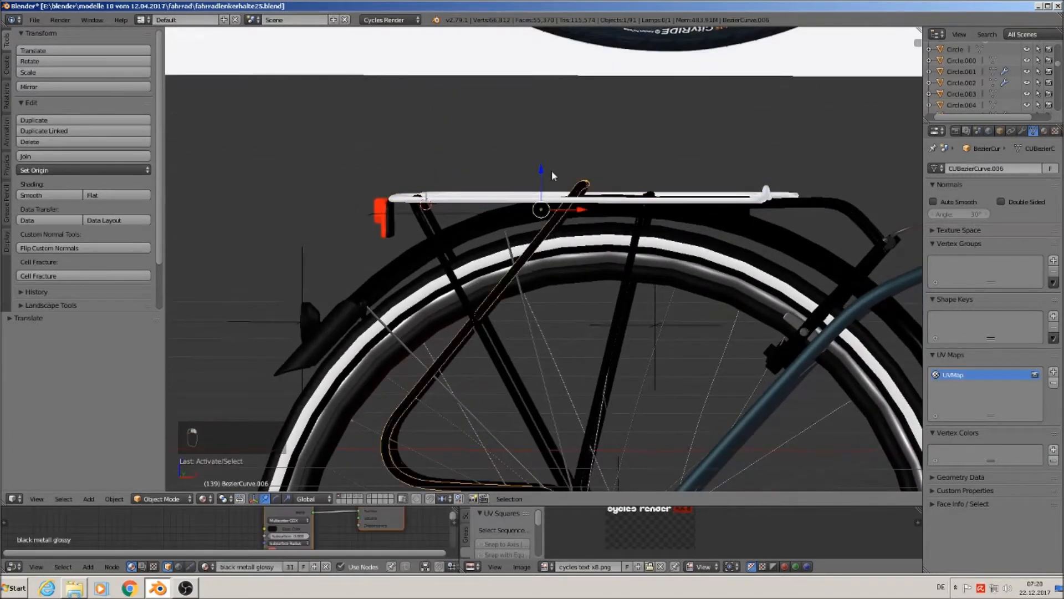
key("g")
key("z")
left_click(544, 185)
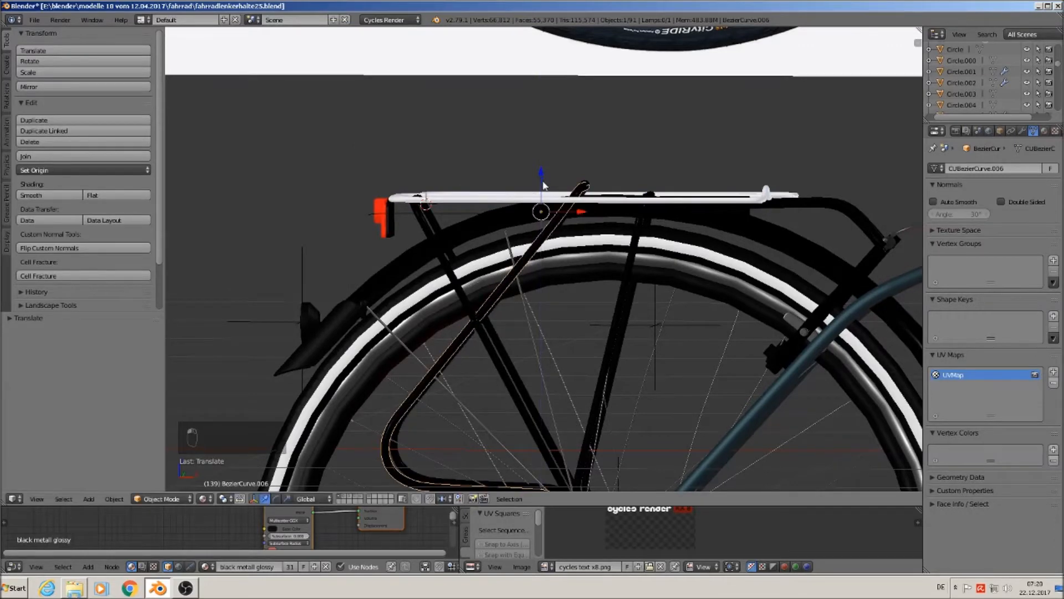
key("ctrl+z")
- Lift the white rack frame a little further along Z so it rests on top of the black support struts
right_click(486, 203)
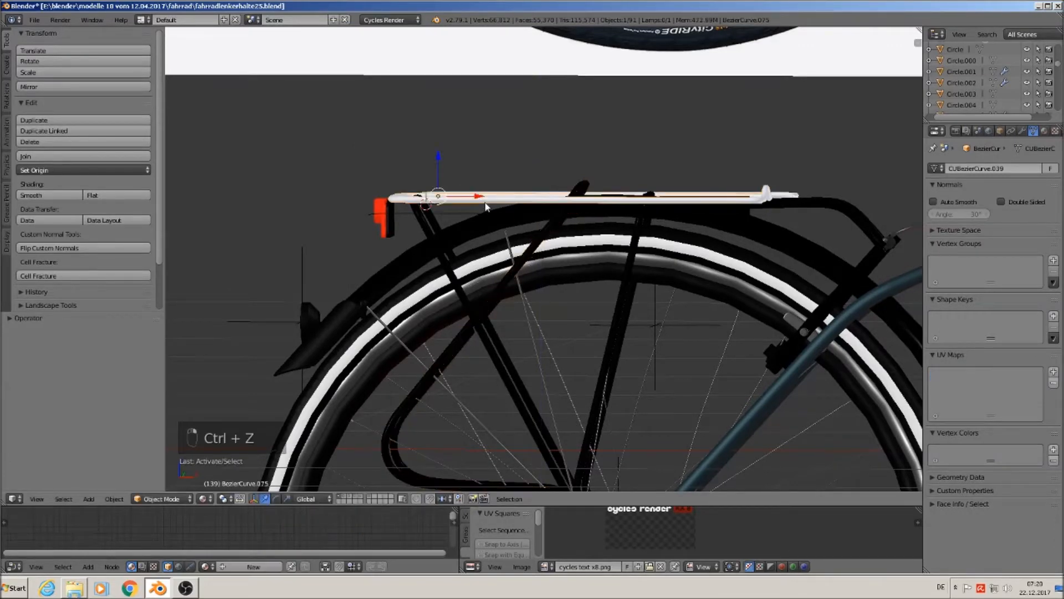
key("g")
key("z")
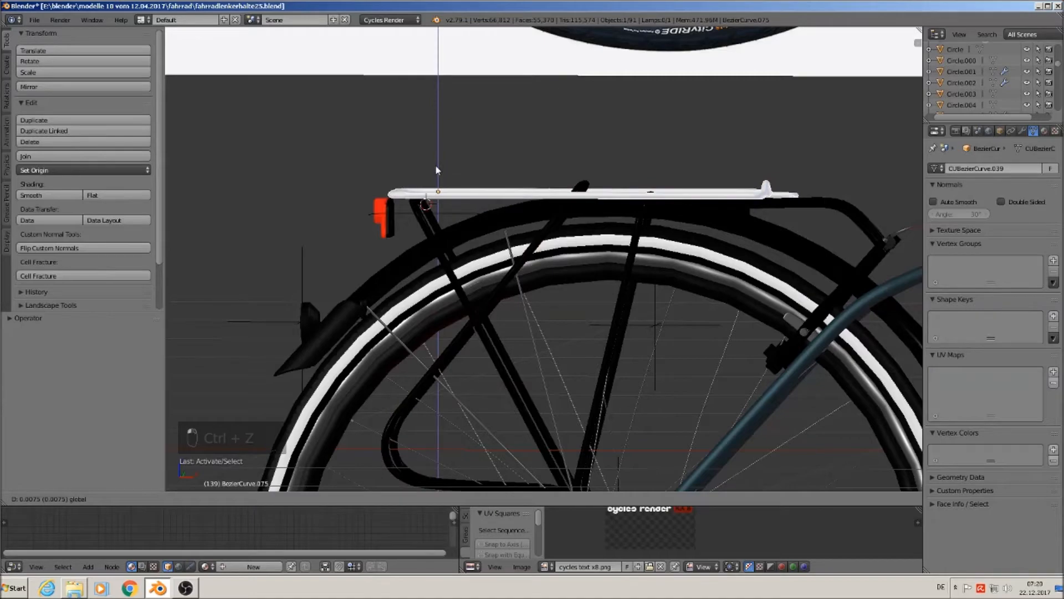
left_click(435, 165)
middle_click_drag(435, 165, 500, 271)
scroll(500, 272, "down", 2)
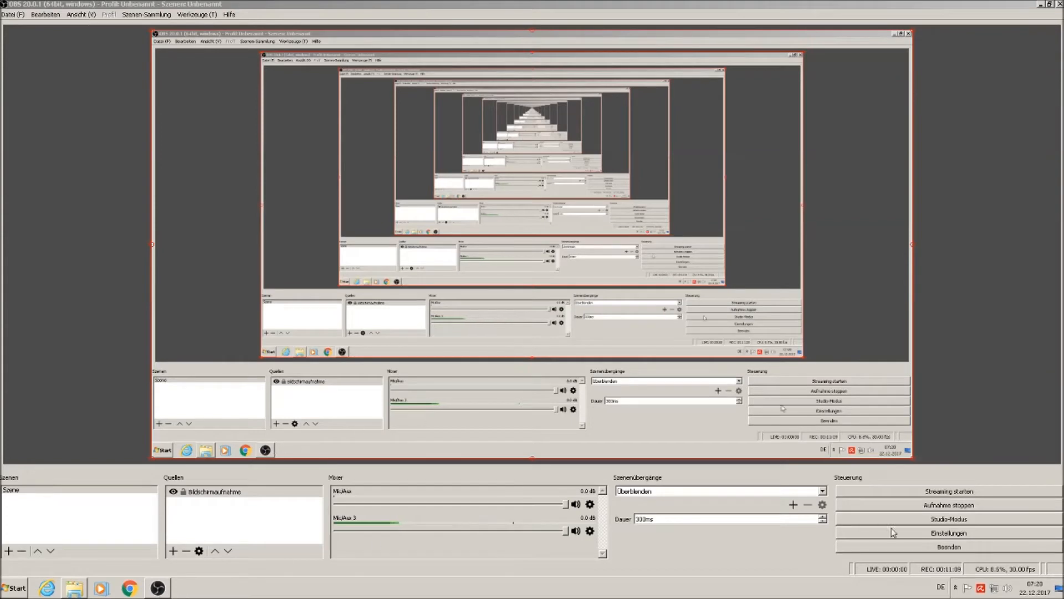
left_click(936, 505)
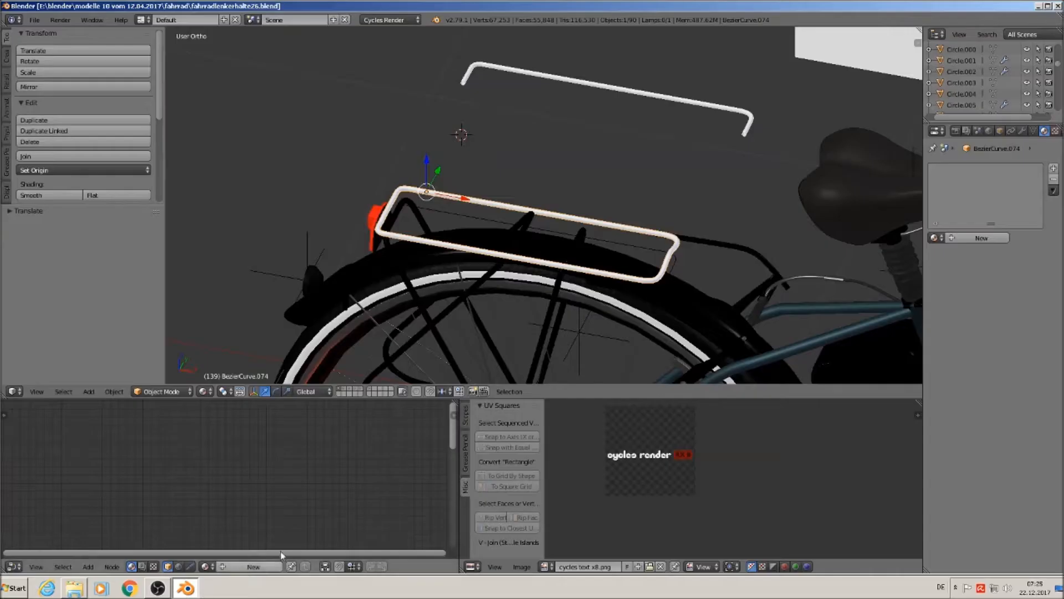
- Assign the existing "black metall glossy" material to the closed rack frame
scroll(604, 317, "up", 4)
middle_click_drag(704, 250, 683, 223)
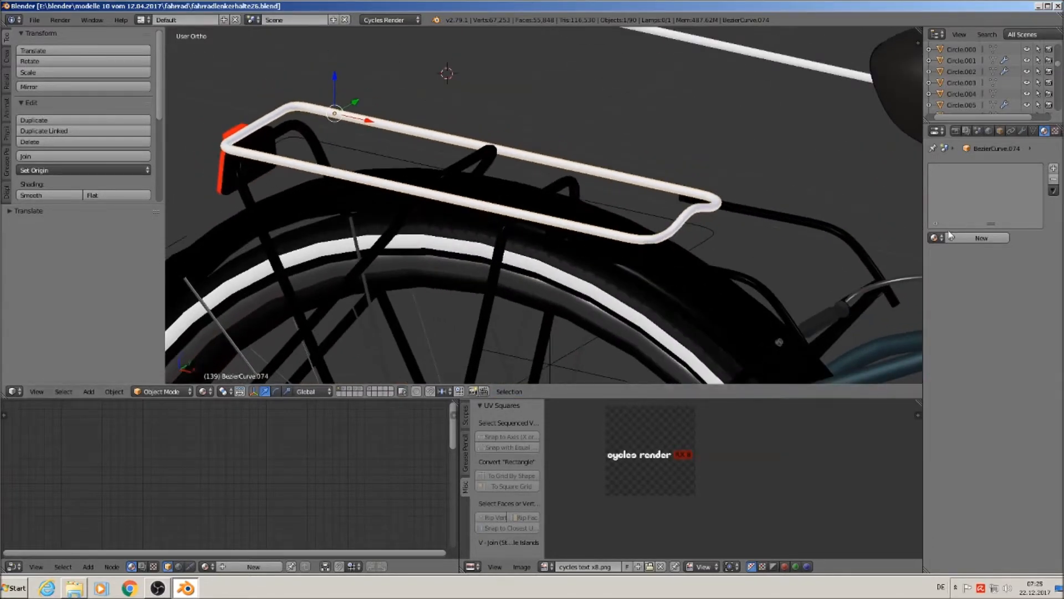
left_click(935, 237)
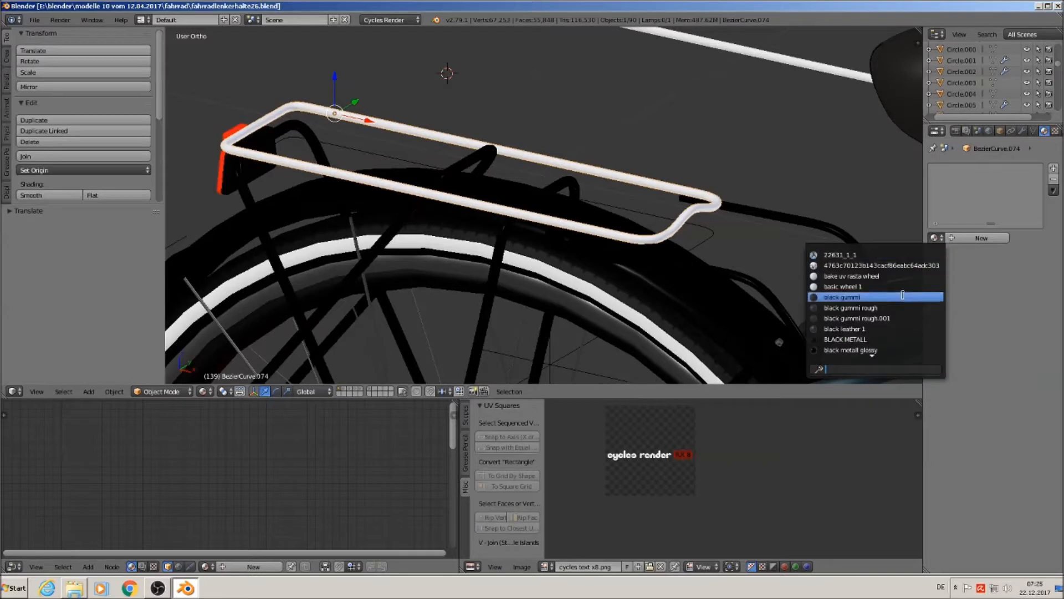
left_click(851, 350)
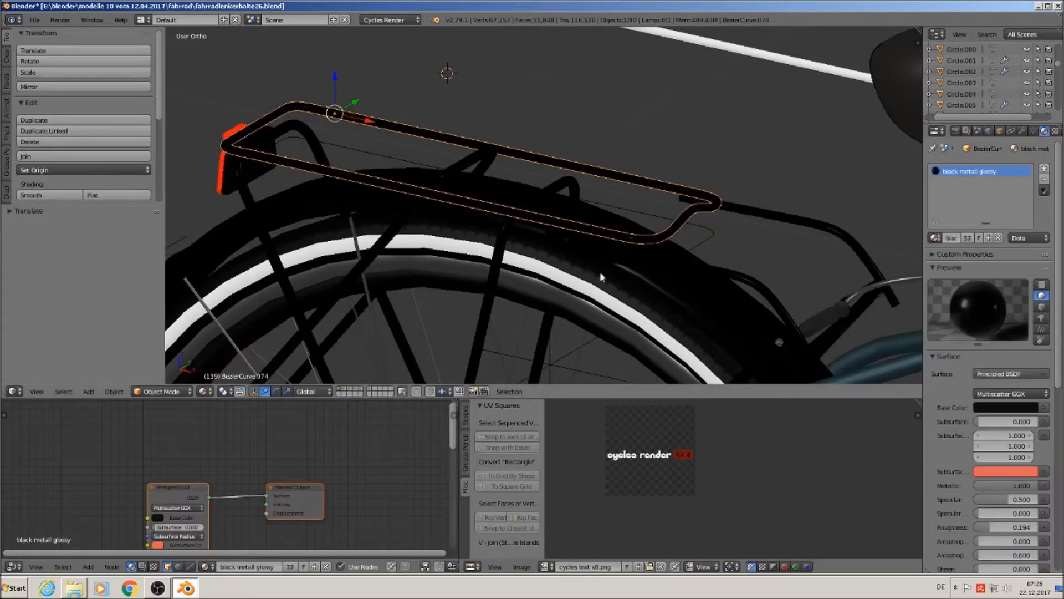
middle_click_drag(591, 258, 634, 183)
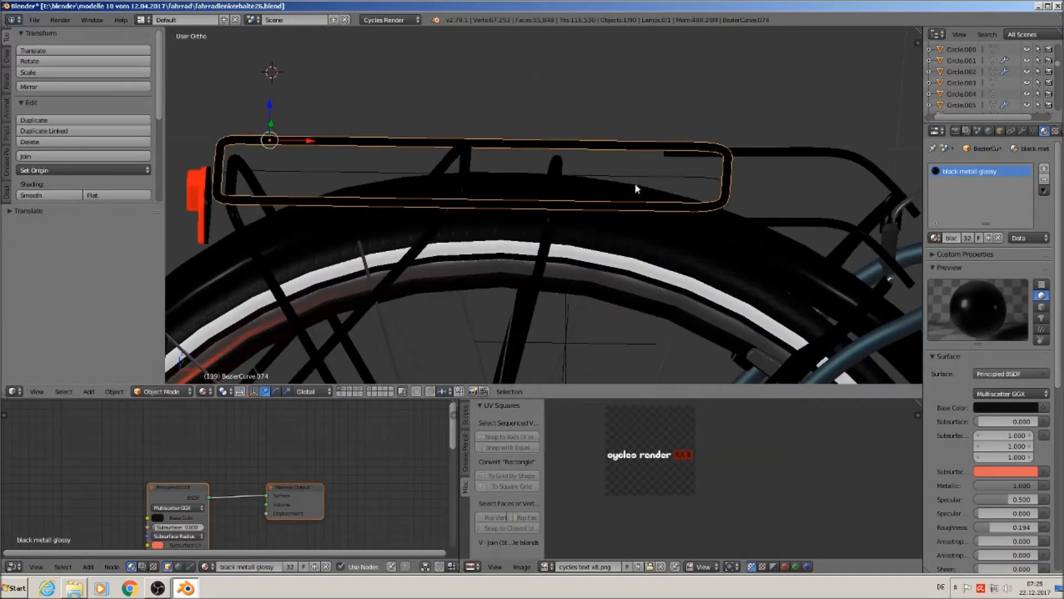
- Move the leftover white tube and its source curve floating above the rack to another layer
right_click(634, 183)
middle_click_drag(620, 229, 603, 302)
scroll(604, 305, "down", 4)
left_click_drag(466, 207, 477, 119)
middle_click_drag(495, 146, 530, 125)
right_click(477, 124, "shift")
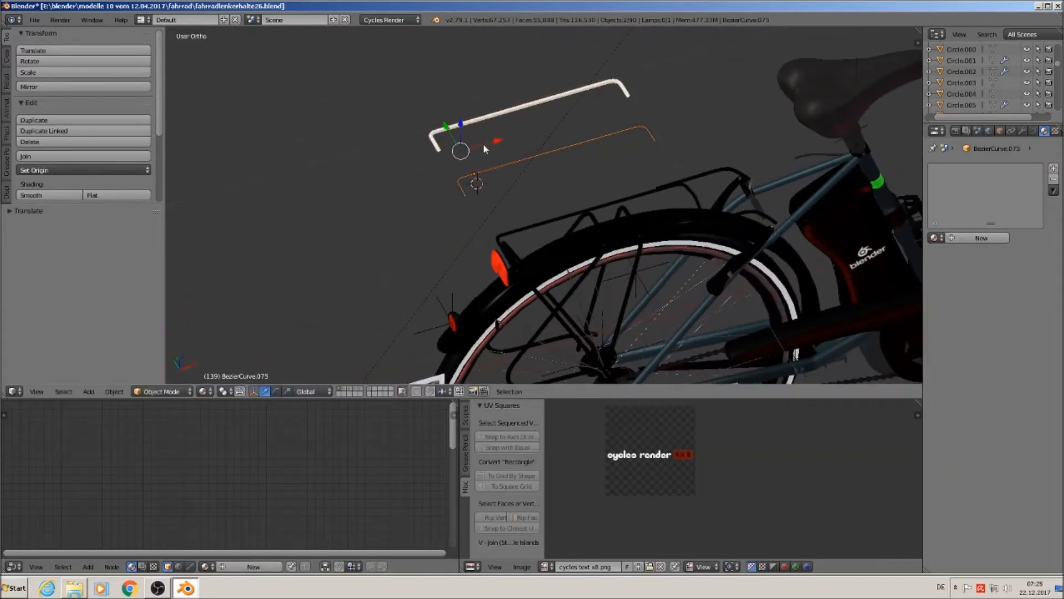
key("m")
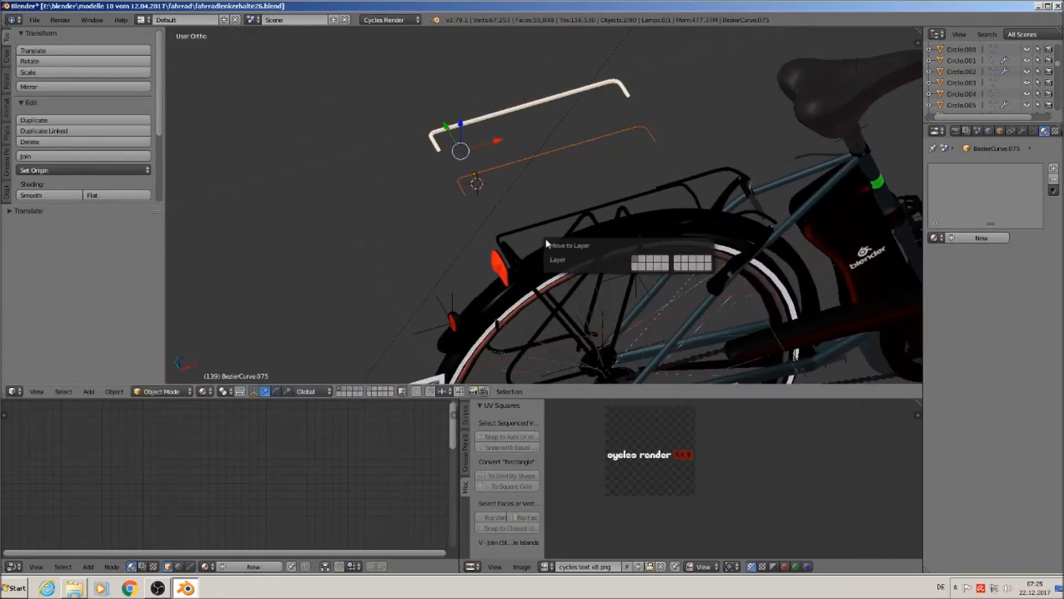
left_click(657, 259)
- Duplicate the small black plate at the rack's front end and shift the copy along Y to the rack's opposite side
scroll(317, 242, "down", 3)
middle_click_drag(413, 284, 412, 242)
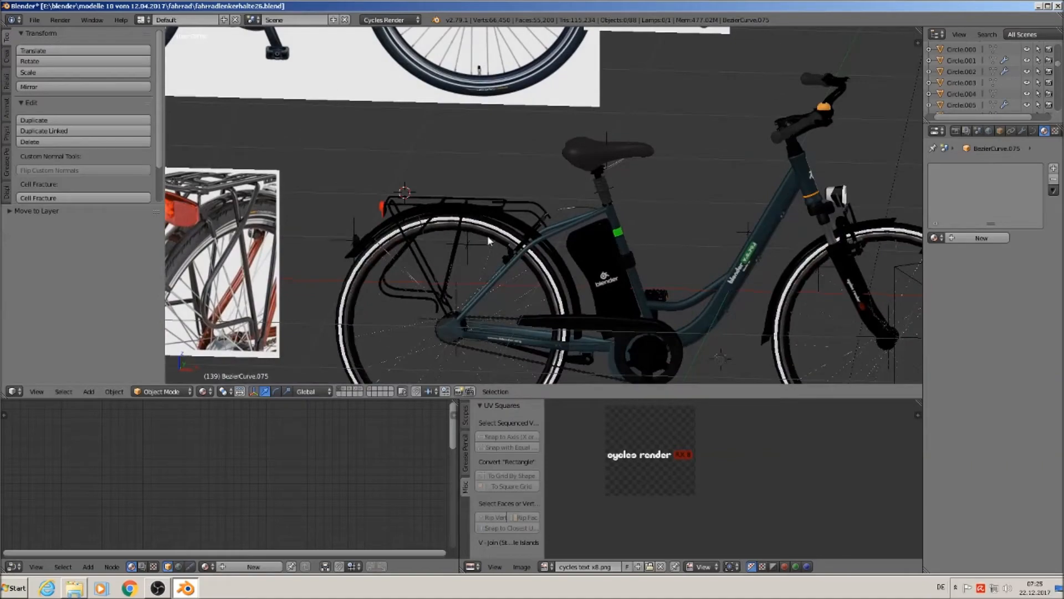
scroll(487, 235, "up", 6)
middle_click_drag(487, 175, 564, 266)
right_click(576, 228)
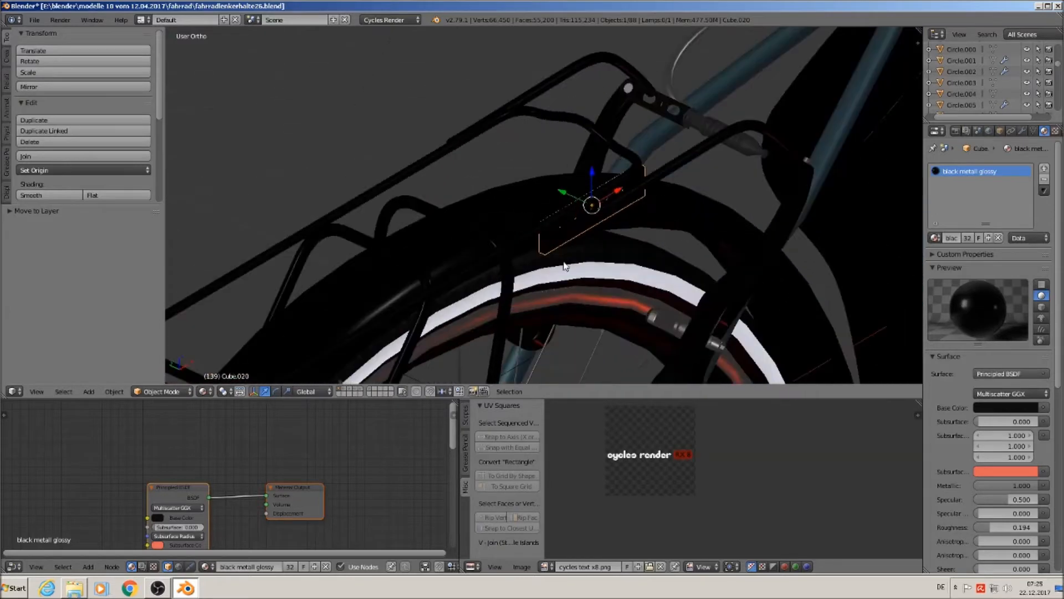
key("shift+d")
key("y")
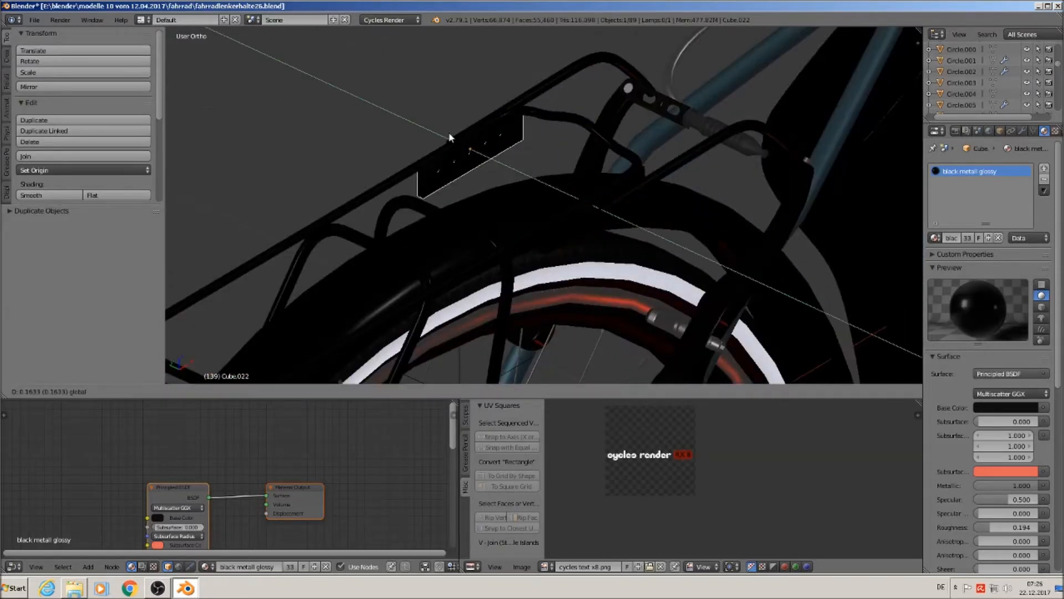
left_click(470, 204)
middle_click_drag(470, 203, 630, 176)
scroll(590, 196, "down", 4)
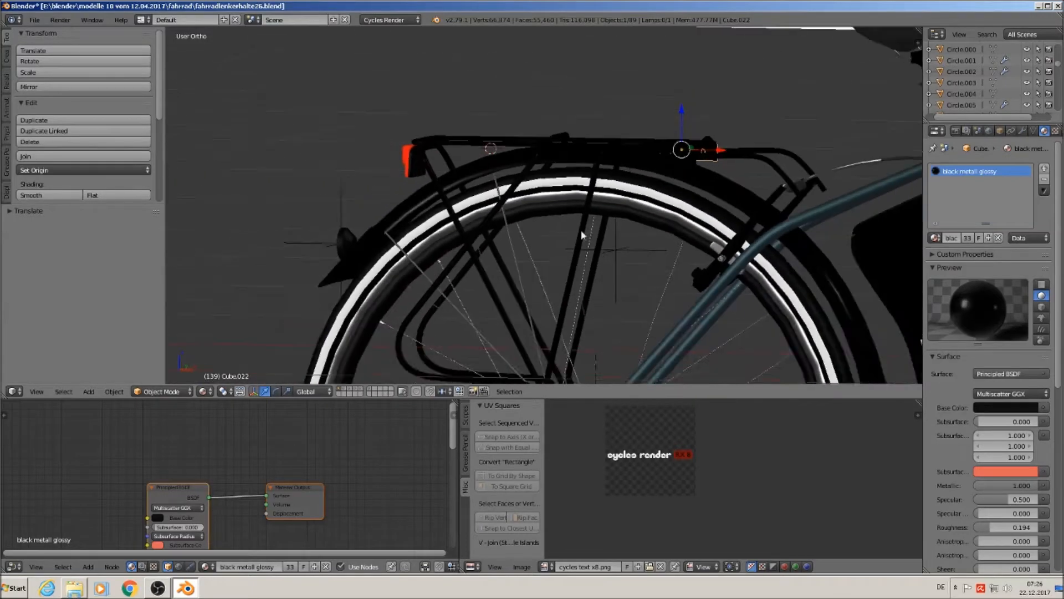
- Compare the modelled luggage rack and its struts with the reference photo of the rear carrier
middle_click_drag(588, 291, 606, 155, "shift")
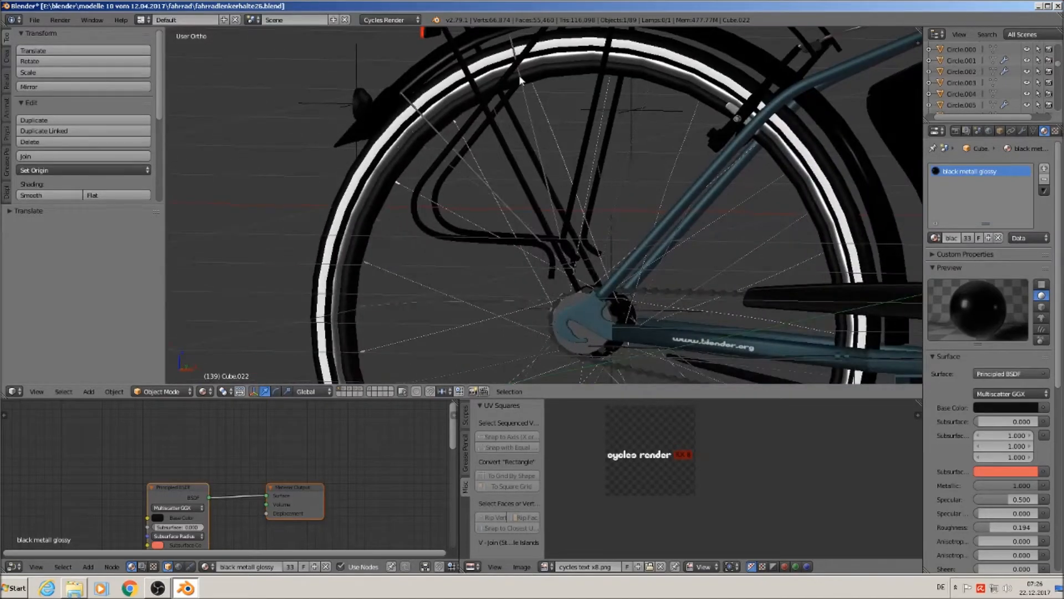
middle_click_drag(565, 126, 515, 280)
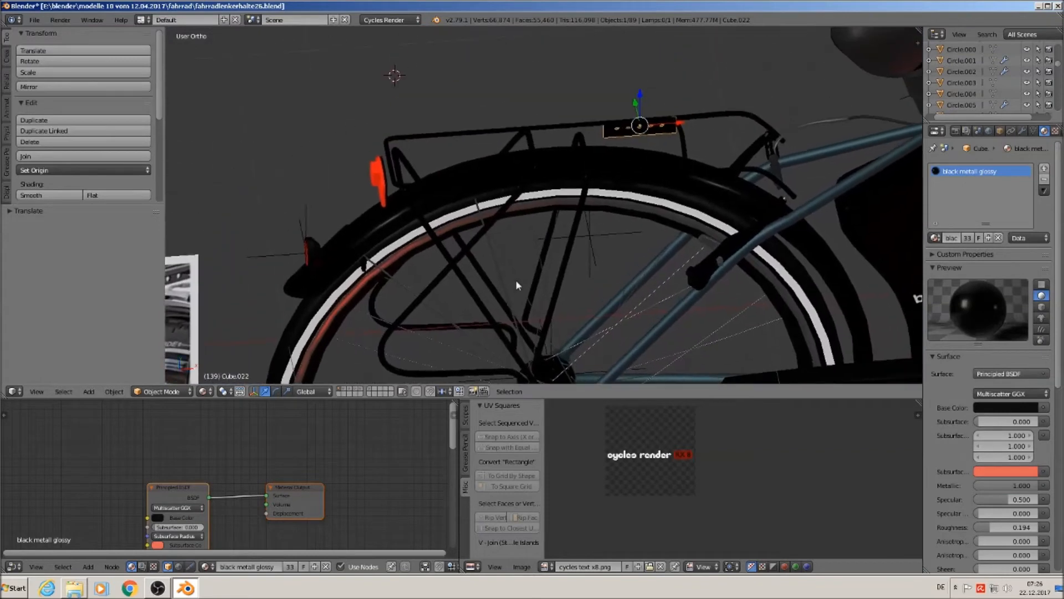
scroll(491, 240, "down", 1)
middle_click_drag(489, 237, 678, 197)
scroll(480, 215, "down", 3)
scroll(507, 161, "up", 5)
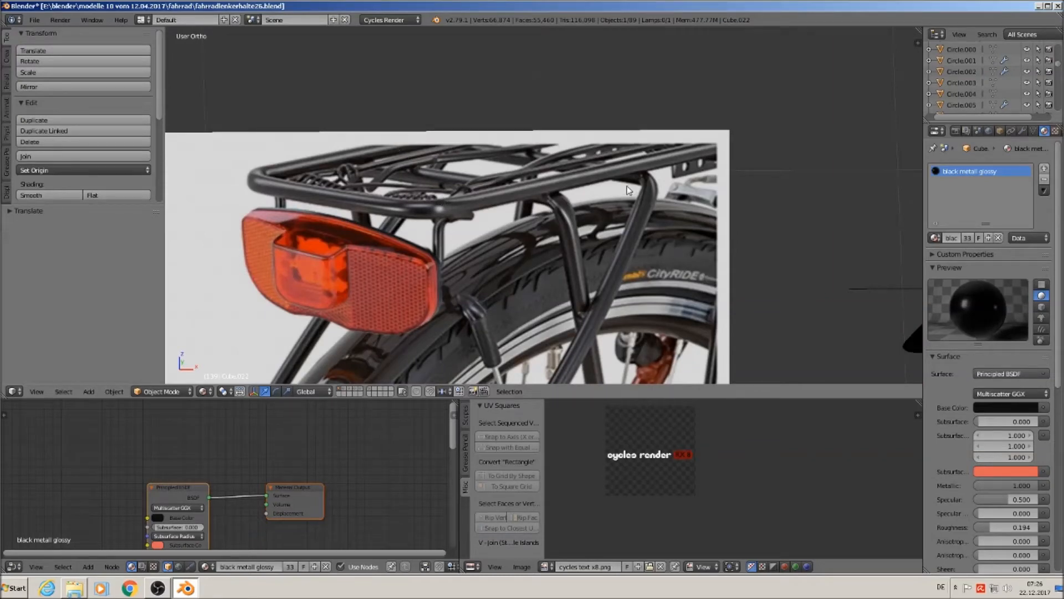
scroll(609, 240, "down", 4)
middle_click_drag(798, 275, 316, 134, "shift")
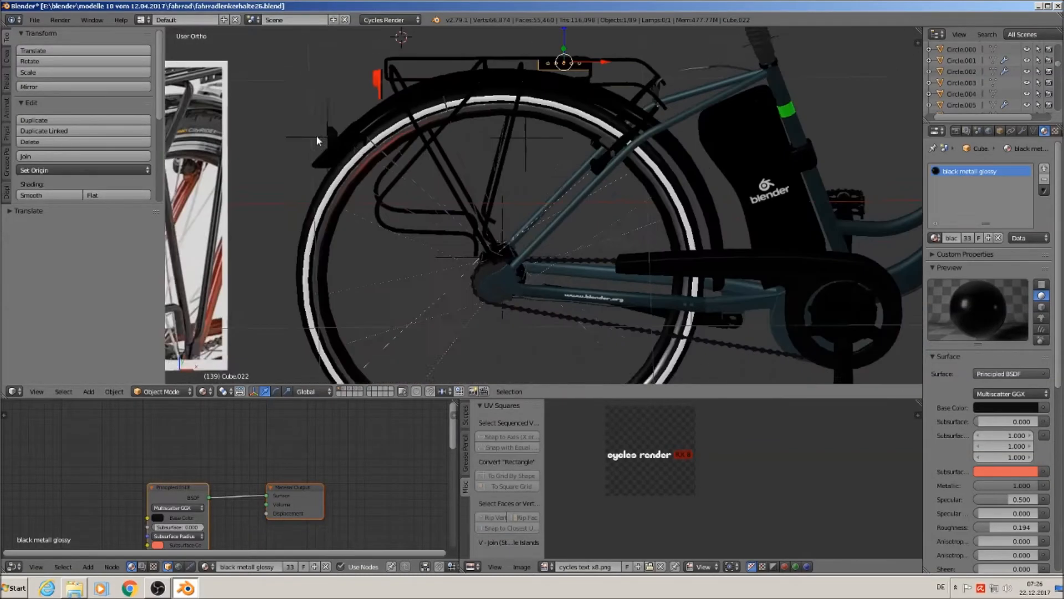
scroll(464, 83, "up", 6)
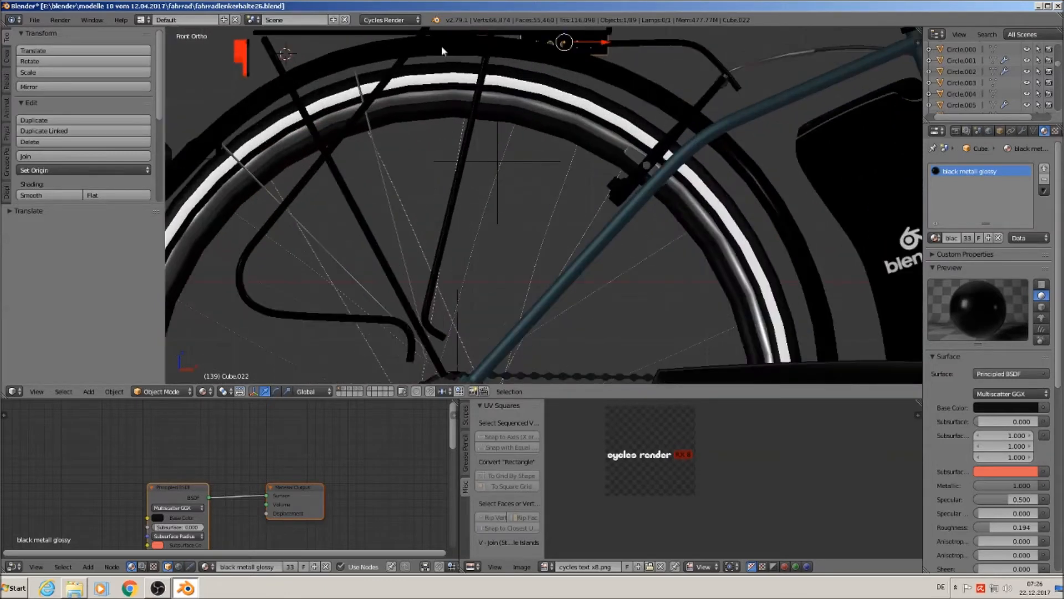
- Scale up the closed rack frame uniformly so it reaches further toward the front of the bike
right_click(406, 157)
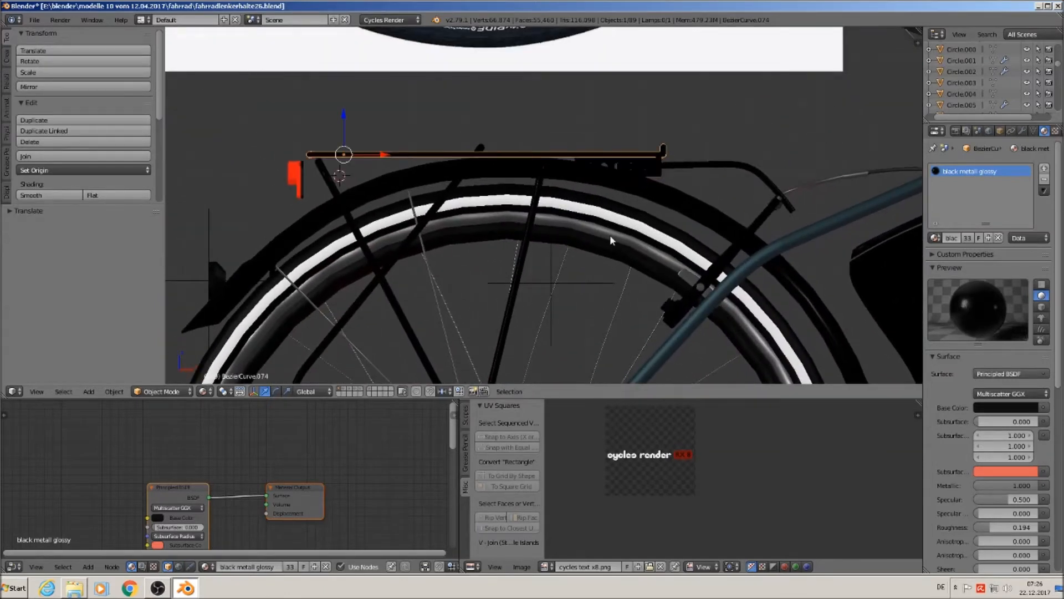
key("s")
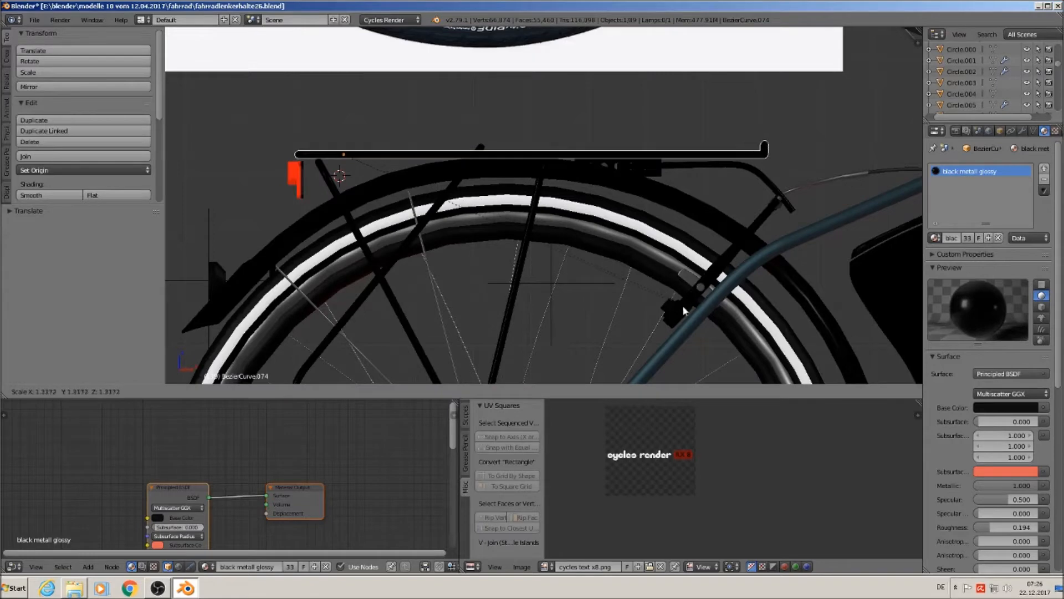
left_click(706, 247)
key("Tab")
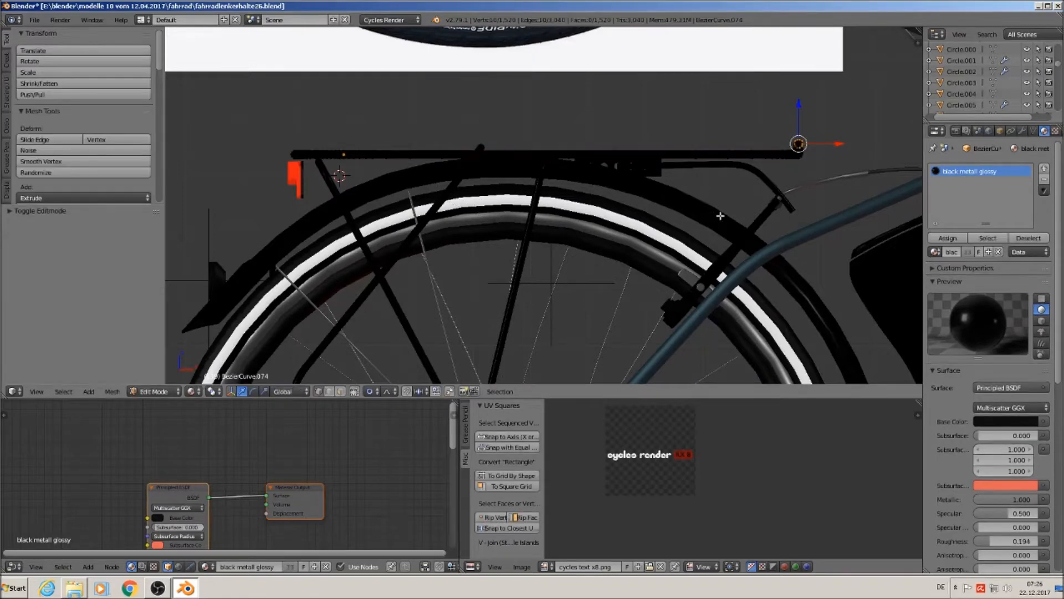
key("Tab")
key("Tab")
- Delete the middle section of both long side tubes, splitting the rack frame into front and rear U-shaped parts
scroll(562, 177, "up", 1)
middle_click_drag(520, 174, 523, 204)
key("a")
key("b")
left_click_drag(564, 216, 479, 91)
key("x")
left_click(492, 106)
key("Tab")
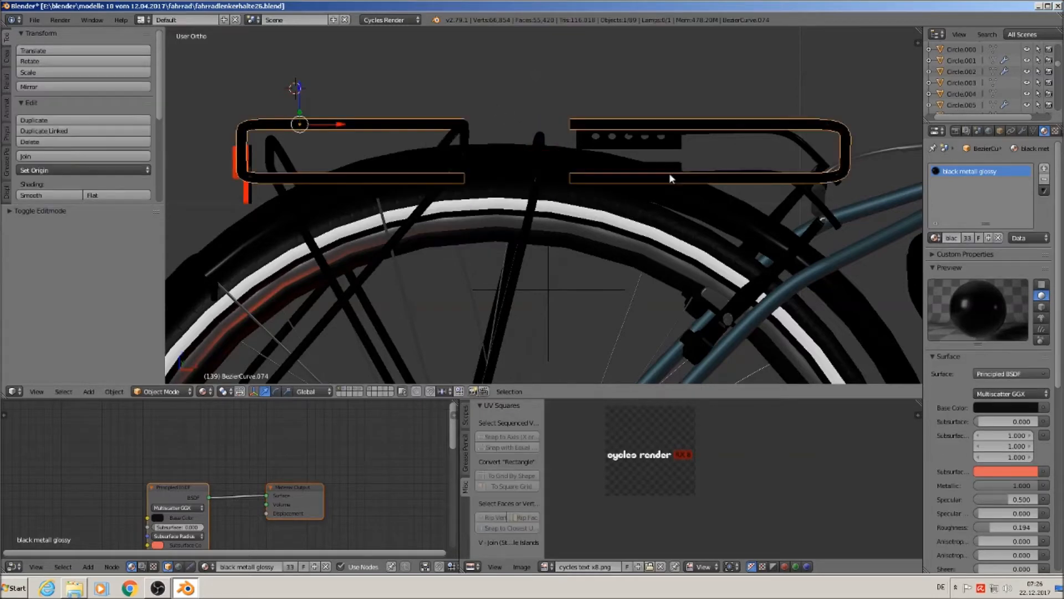
- Select the whole front U-shaped part of the rack frame and move it along X toward the rear part
key("Tab")
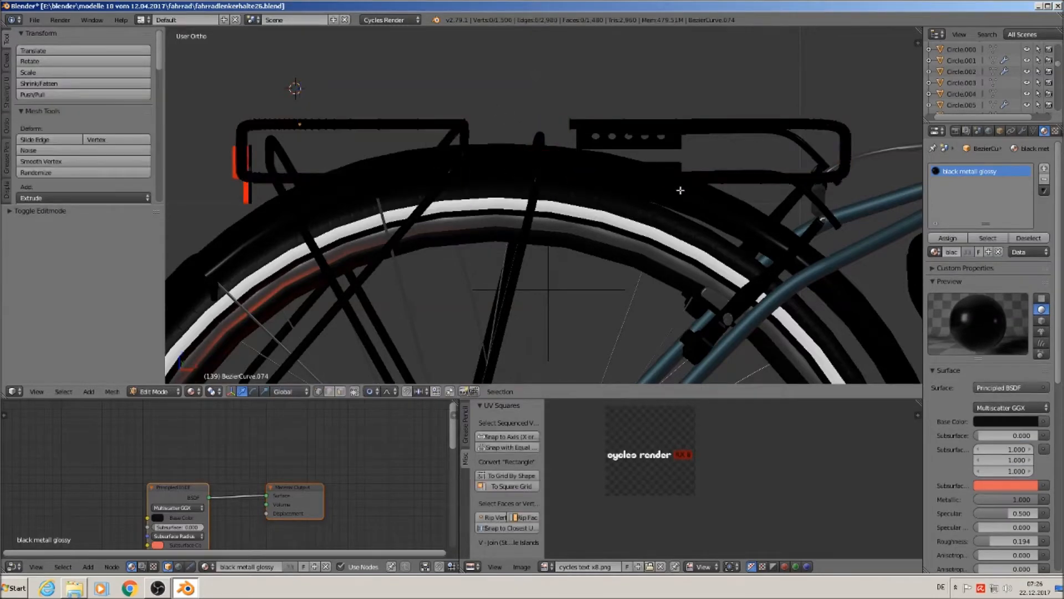
key("b")
left_click_drag(843, 196, 460, 78)
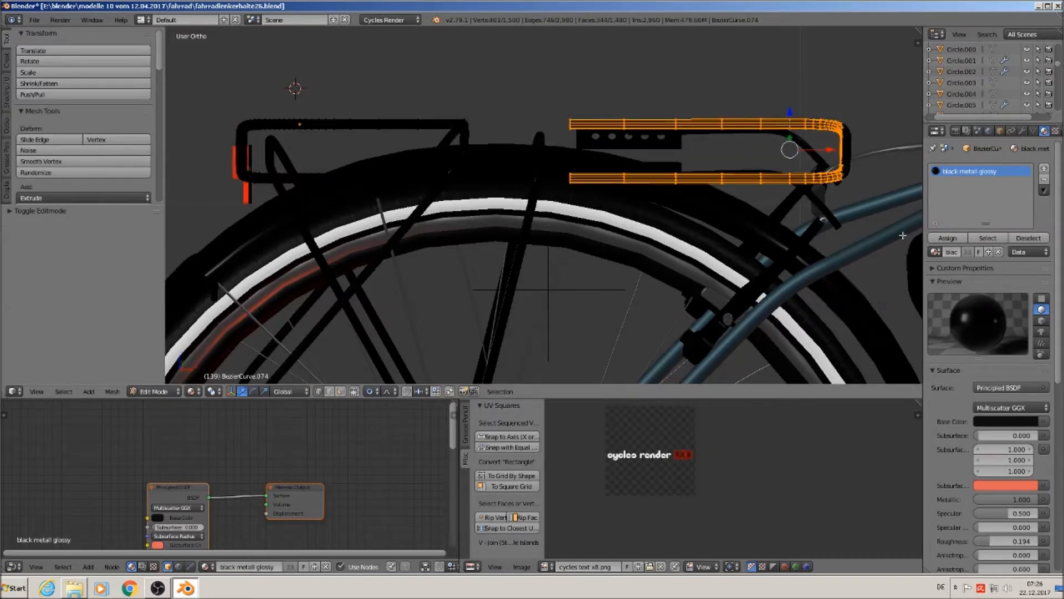
key("b")
left_click_drag(875, 212, 569, 94)
key("g")
key("x")
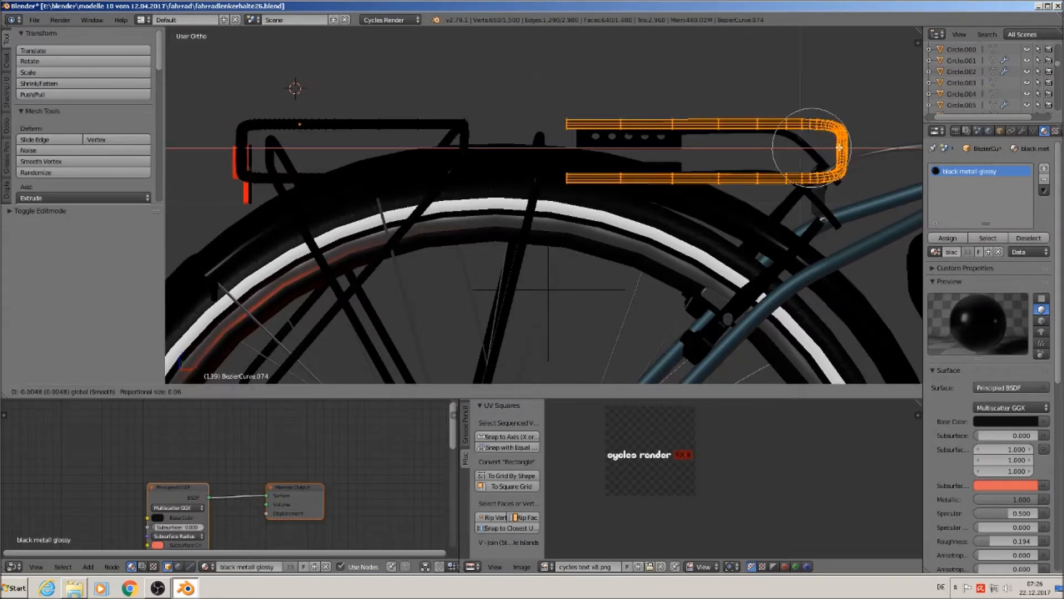
left_click(751, 149)
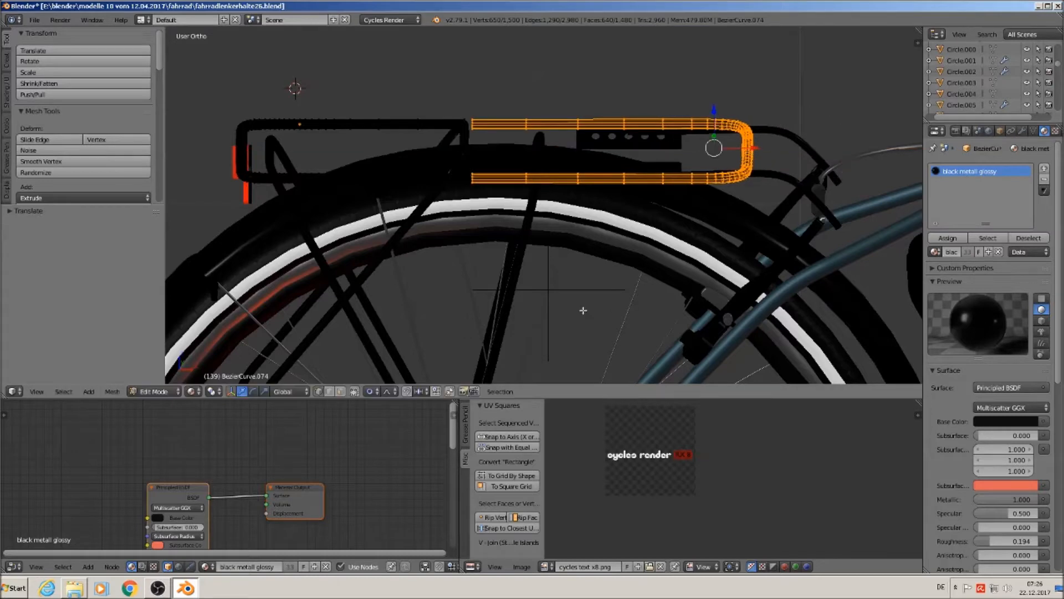
- With proportional editing disabled, trim the open ends of the front U-shaped part and shift it further back along X
left_click(372, 391)
left_click(390, 378)
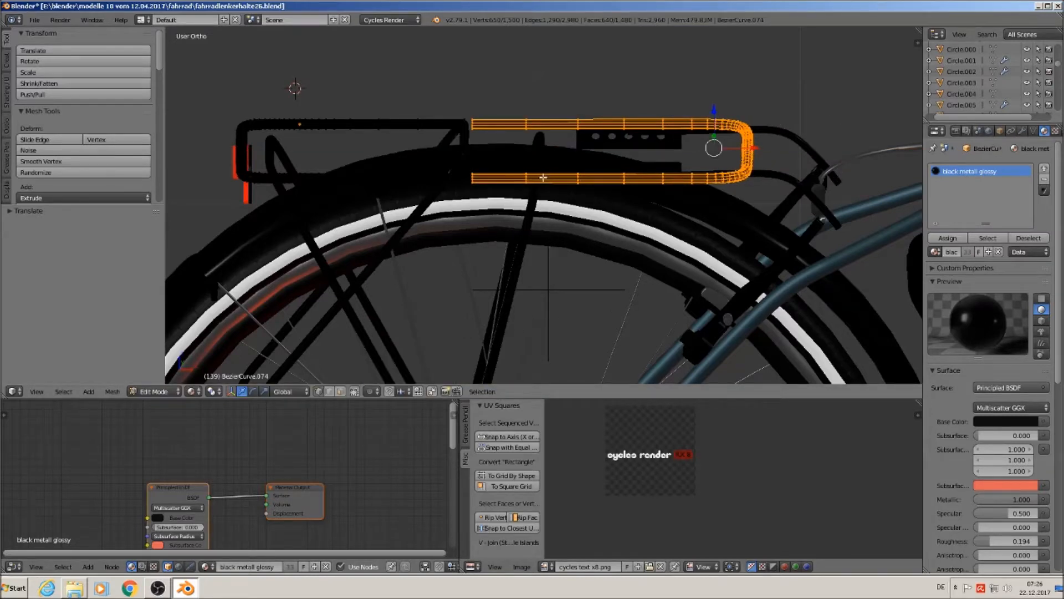
key("a")
key("b")
left_click_drag(594, 215, 472, 99)
key("x")
left_click(479, 111)
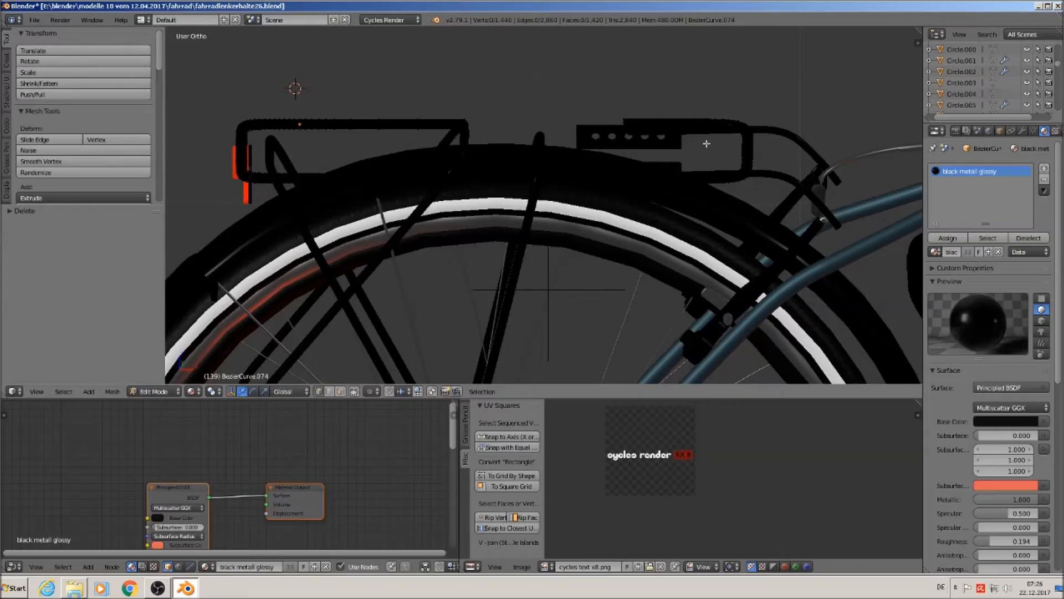
key("l")
left_click_drag(766, 152, 553, 149)
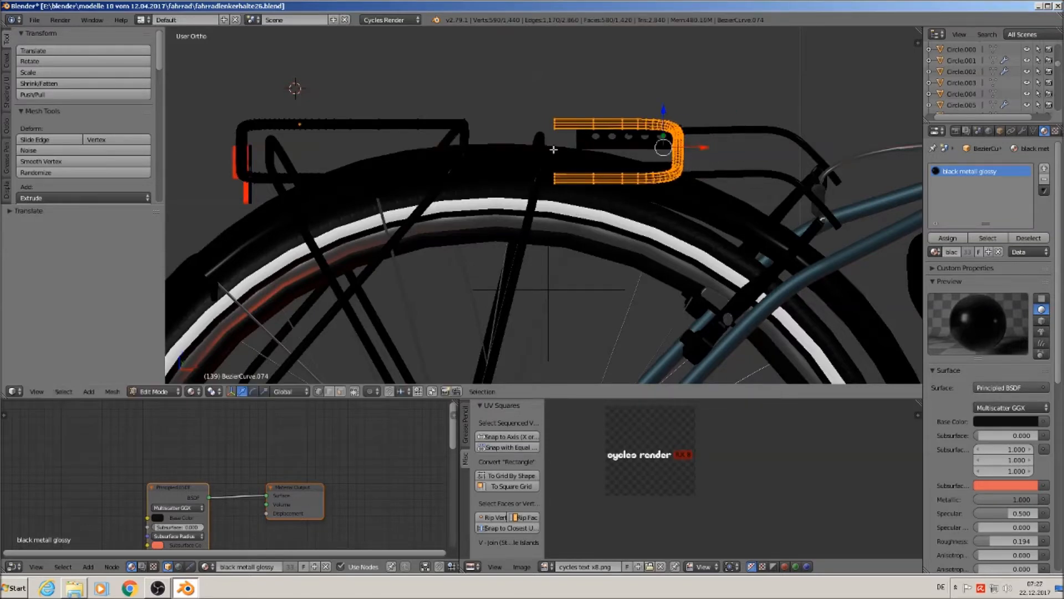
- Close the gap in the far side tube by joining its two open end loops with Bridge Edge Loops
right_click(551, 127, "alt")
scroll(460, 161, "up", 4)
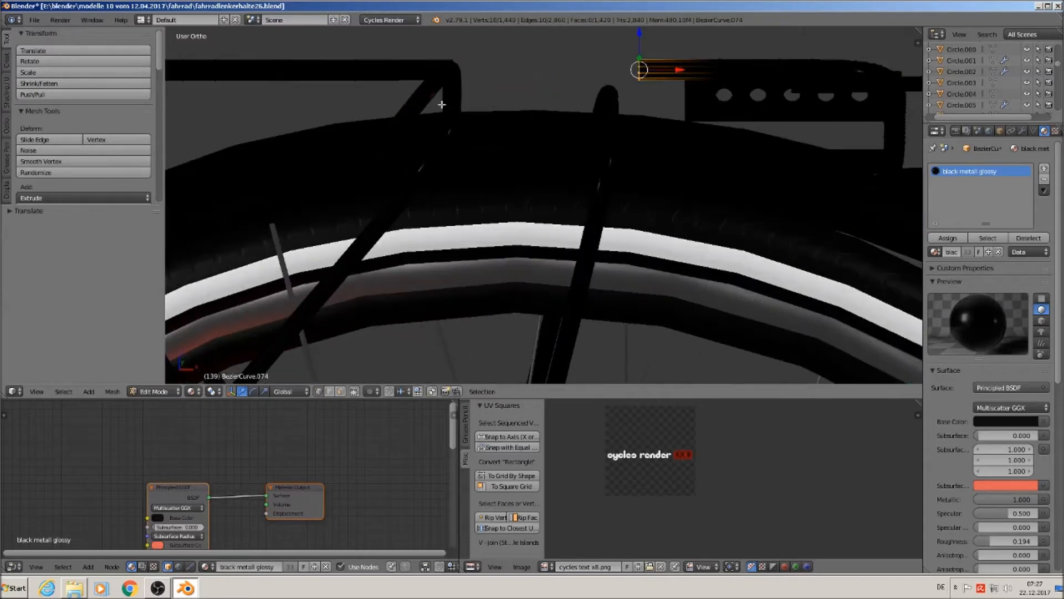
key("z")
mouse_move(446, 102)
middle_mouse_down()
mouse_move(463, 100)
mouse_move(453, 157)
middle_mouse_up()
right_click(448, 40, "alt+shift")
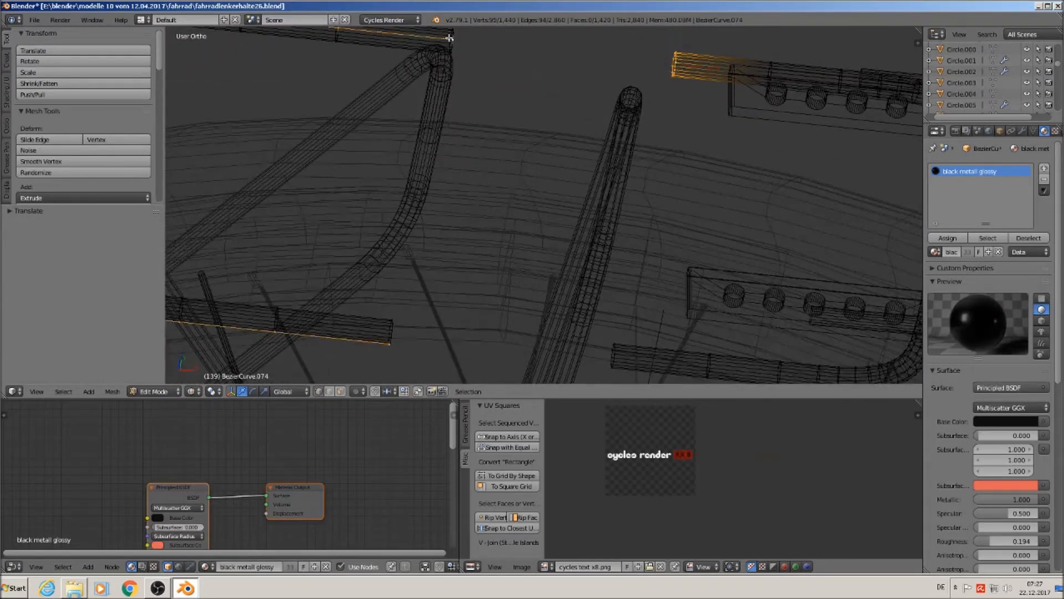
right_click(451, 38, "alt")
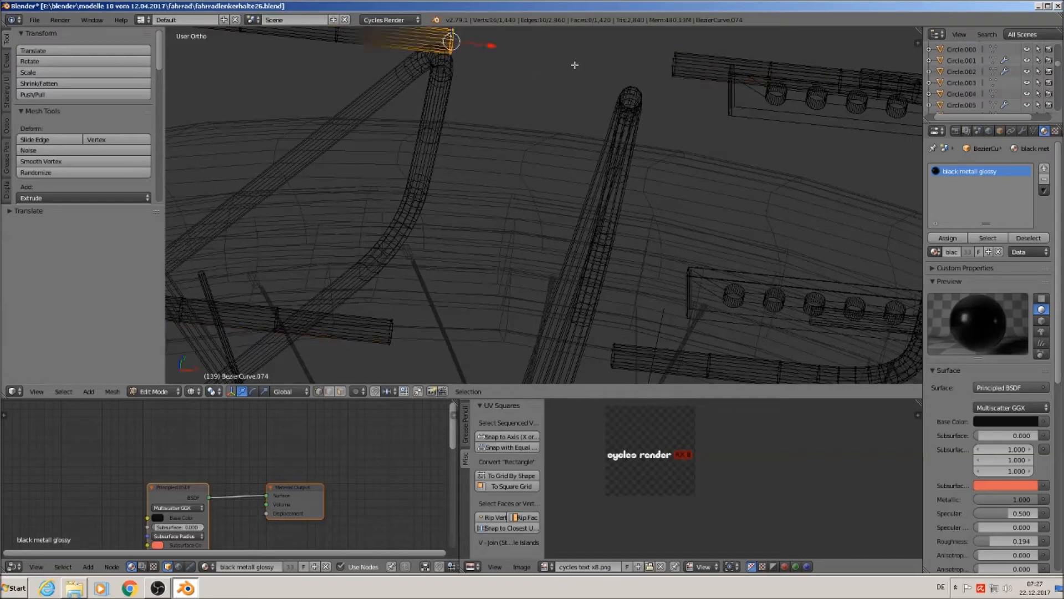
right_click(676, 55, "alt+shift")
key("space")
left_click(613, 78)
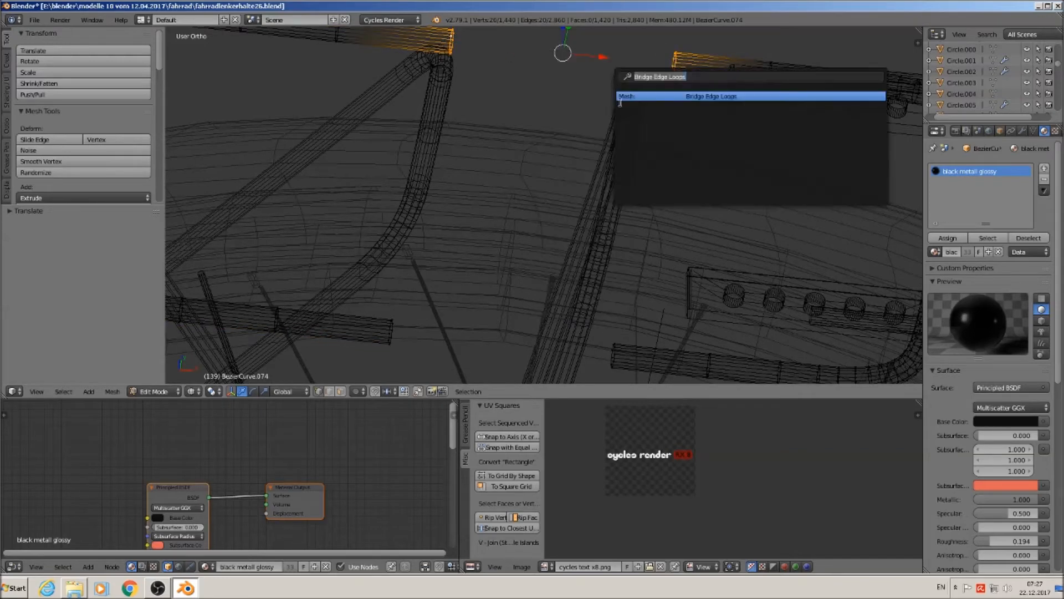
left_click(678, 97)
- Bridge the two open end loops of the near side tube to complete the frame, and return to Object Mode
scroll(613, 226, "down", 3, "shift")
key("a")
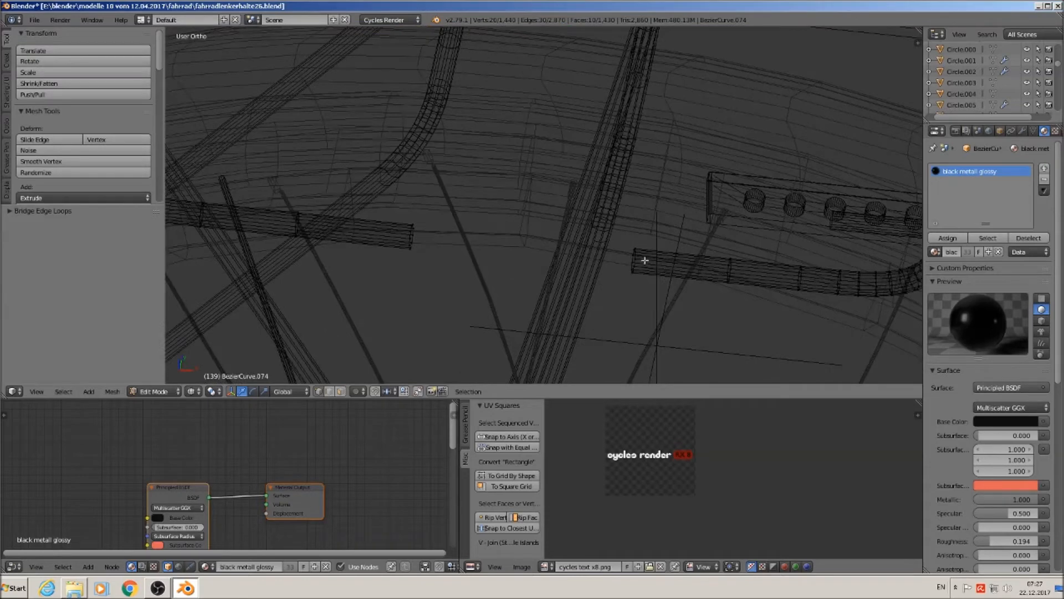
right_click(633, 252, "alt")
right_click(409, 236, "alt+shift")
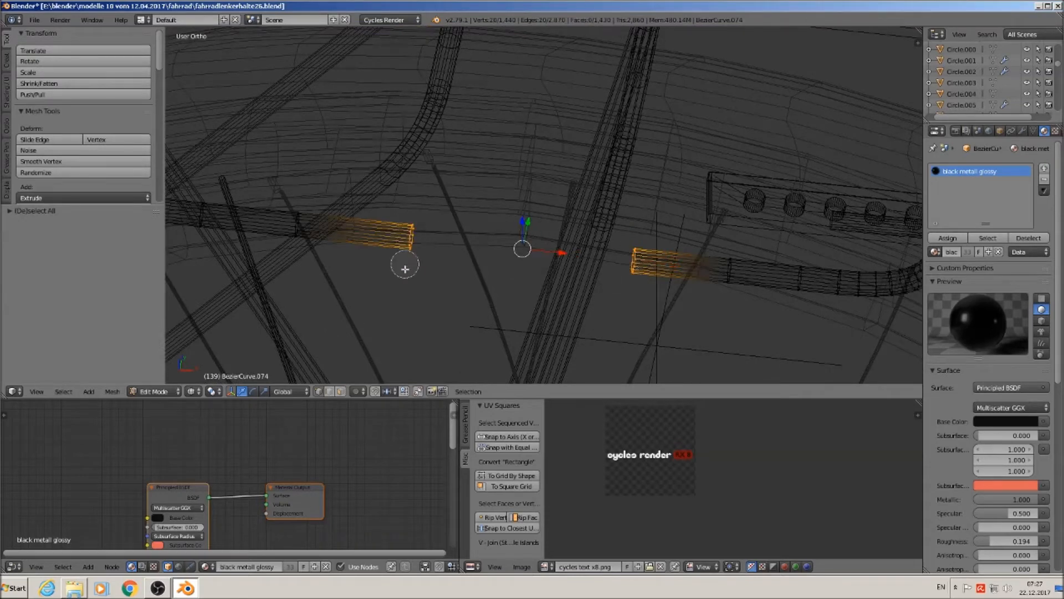
key("space")
left_click(422, 259)
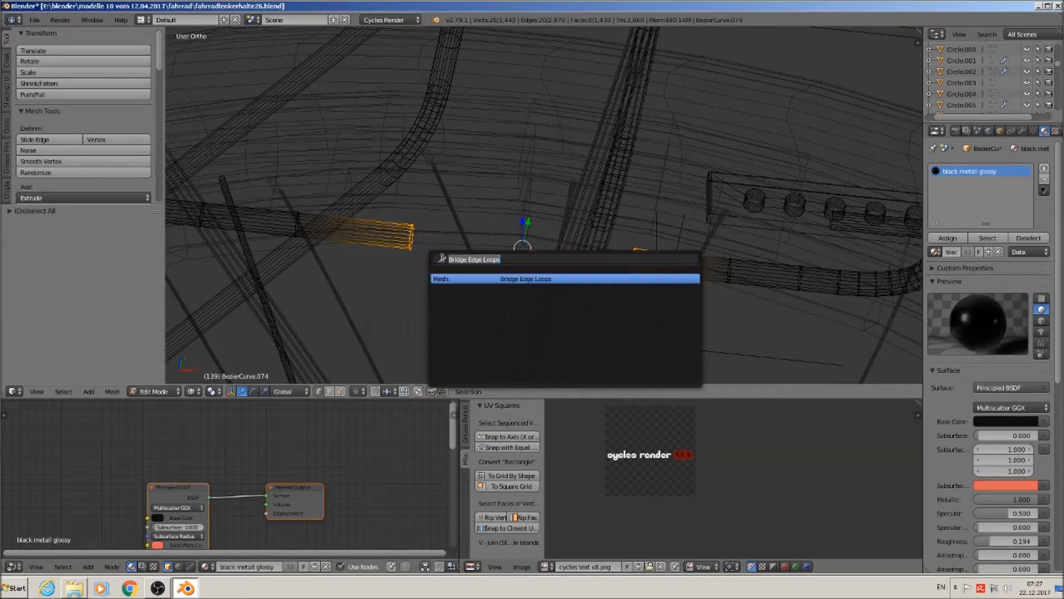
left_click(505, 280)
key("Tab")
- Lower the front-most support strut of the multi-strut mesh by about 0.0067 along Z, beneath the rack frame
scroll(504, 299, "down", 3)
middle_click_drag(504, 314, 480, 265)
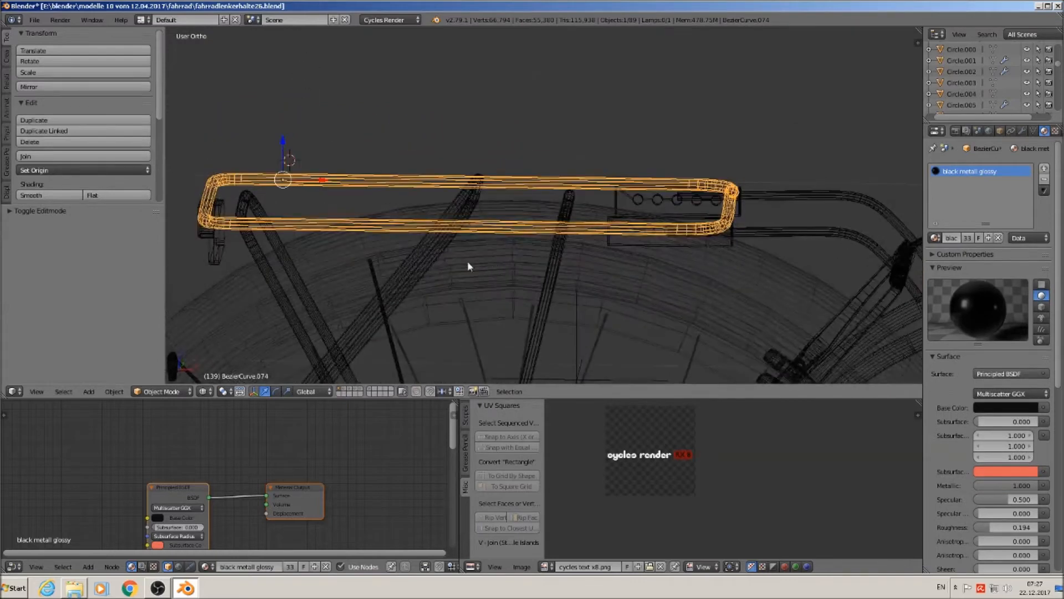
middle_click_drag(411, 277, 418, 253)
key("KP_1")
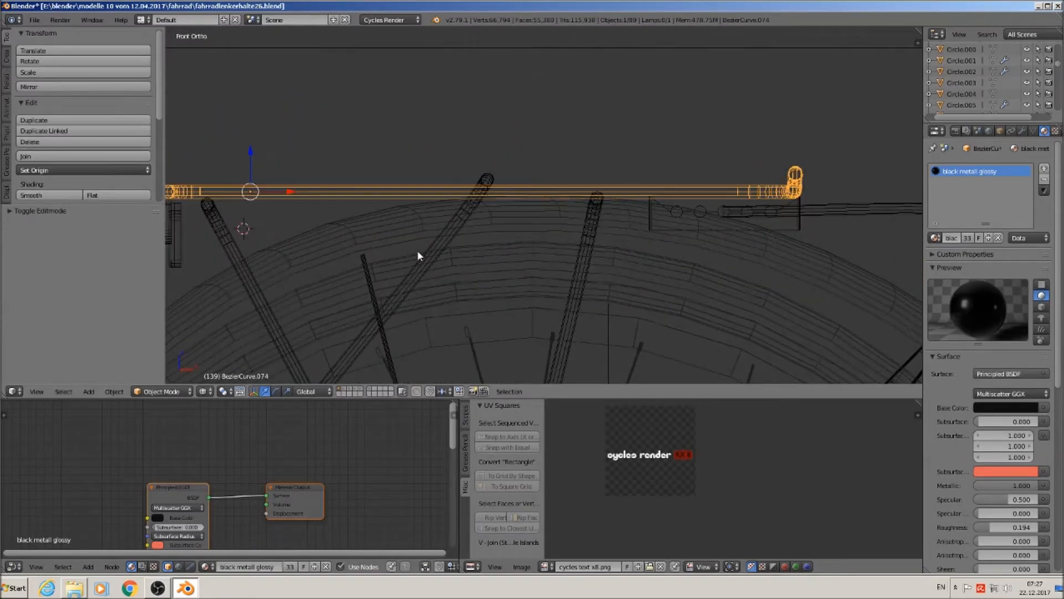
scroll(388, 255, "down", 1)
middle_click_drag(352, 260, 365, 208, "shift")
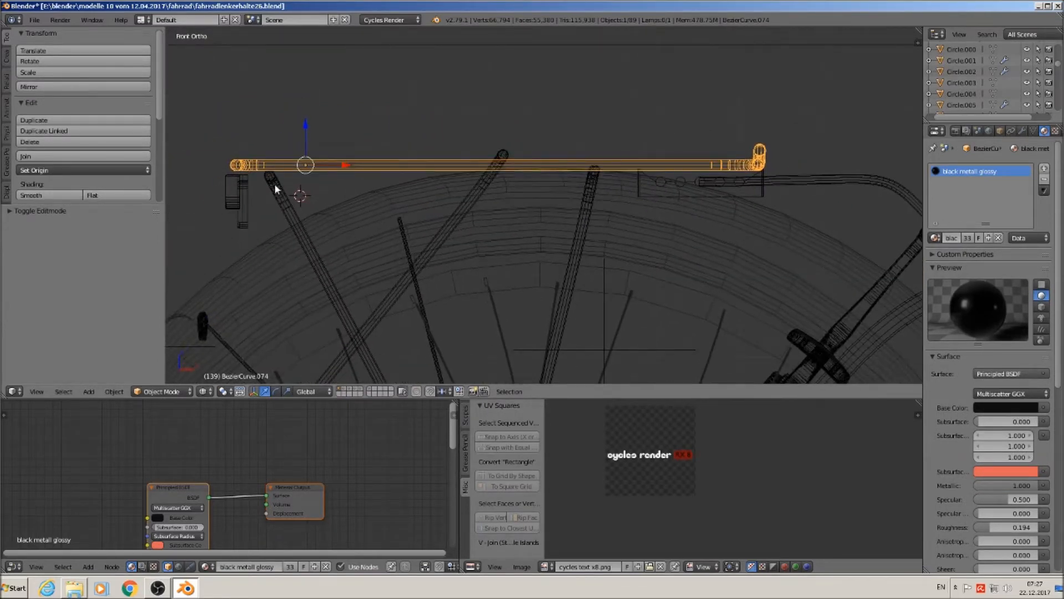
right_click(590, 186)
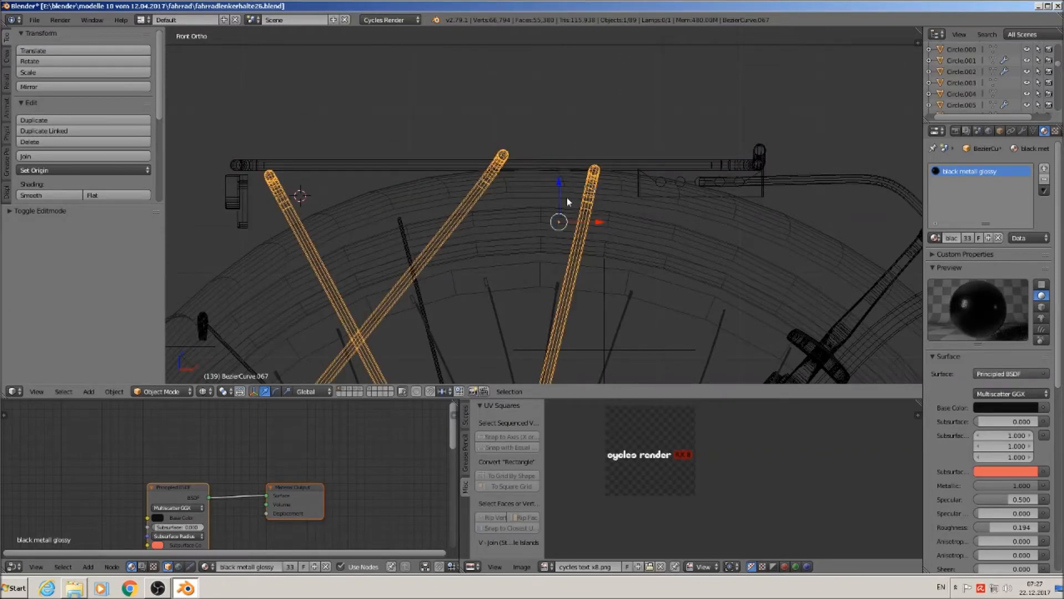
key("Tab")
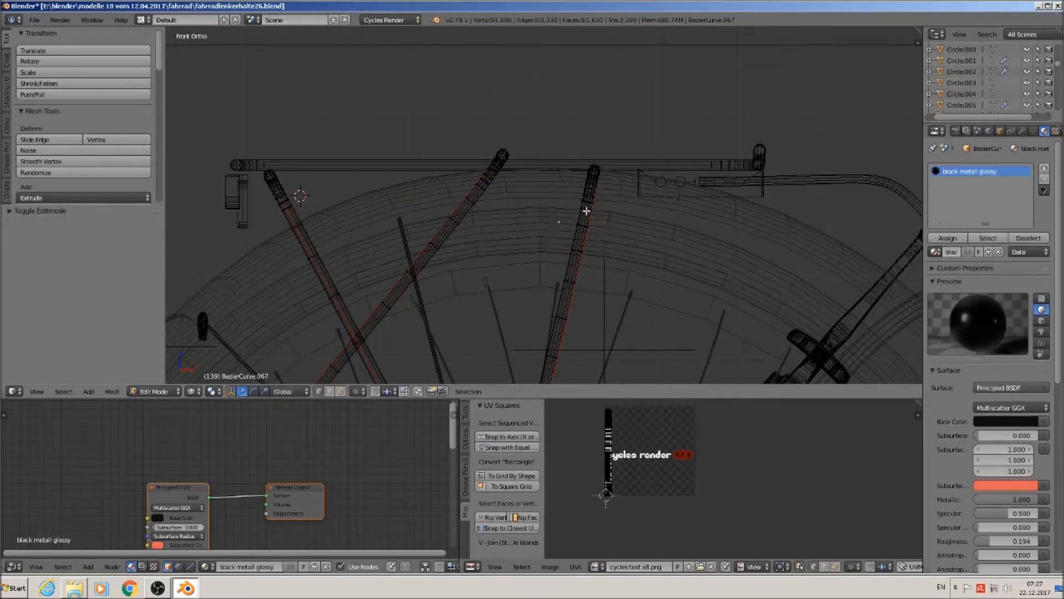
key("l")
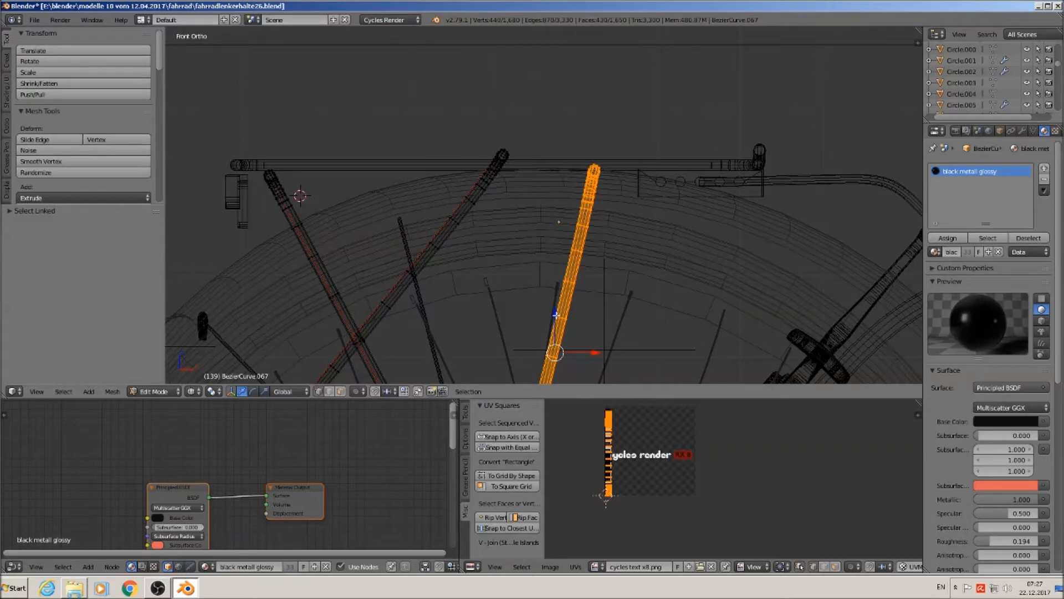
key("g")
key("z")
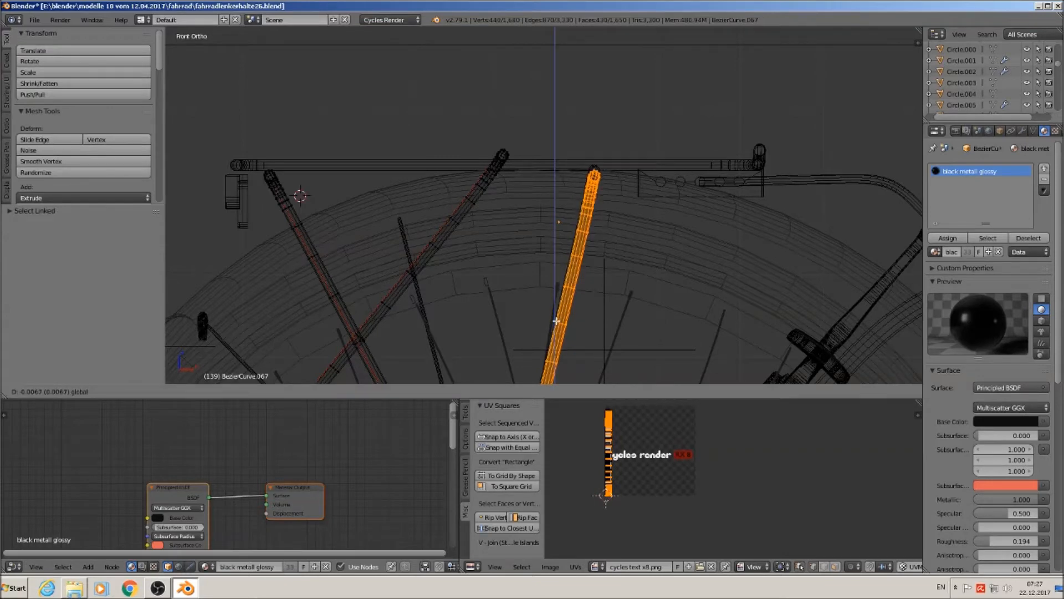
left_click(556, 321)
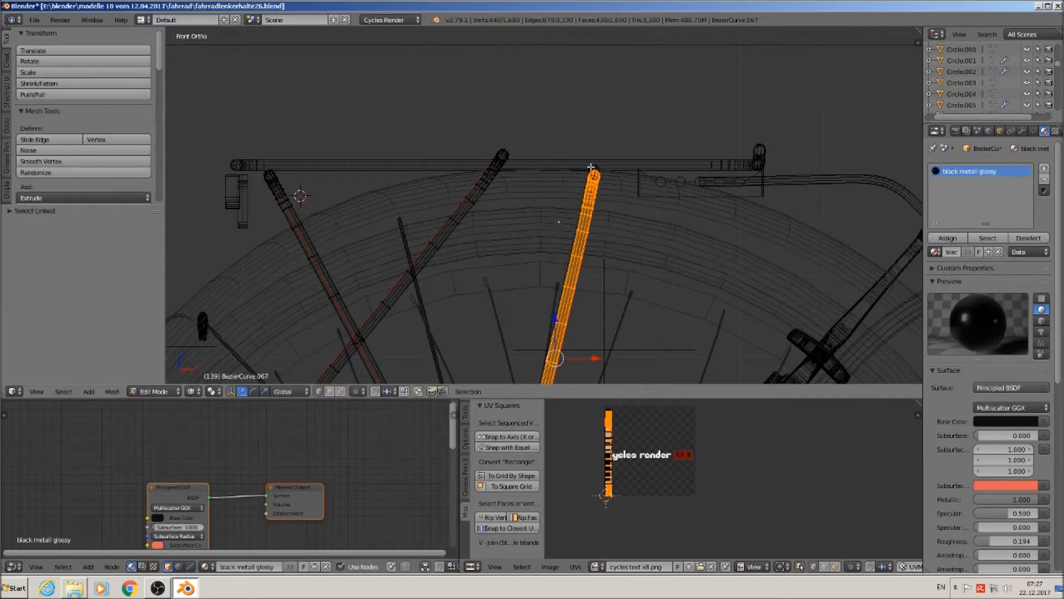
- Lower the near-side half of the front-most support strut slightly along Z in front view, beneath the rack frame, and return to Object Mode
key("a")
key("l")
middle_click_drag(596, 178, 633, 201)
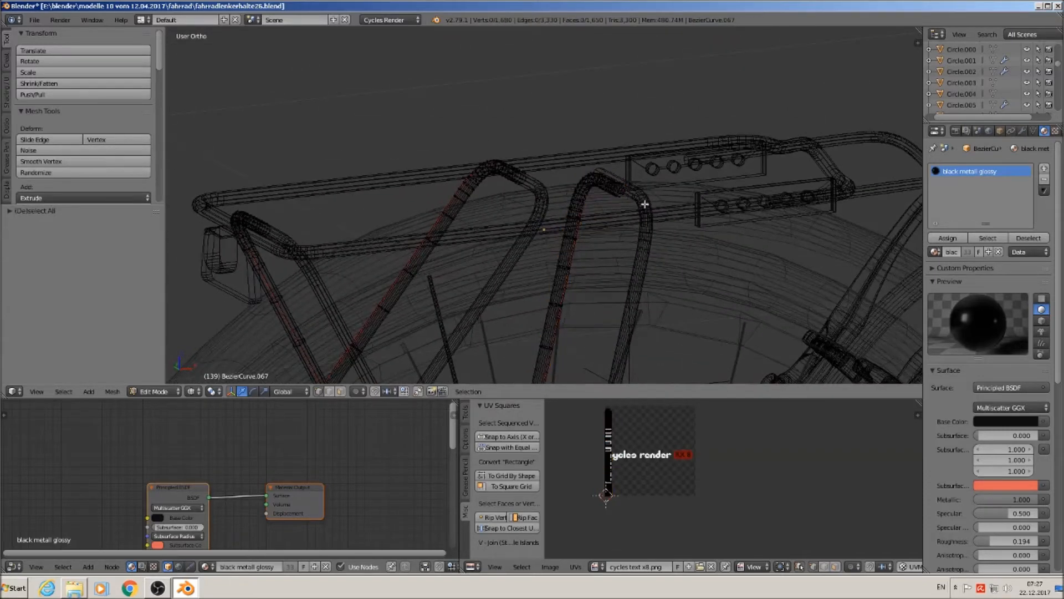
key("l")
key("Tab")
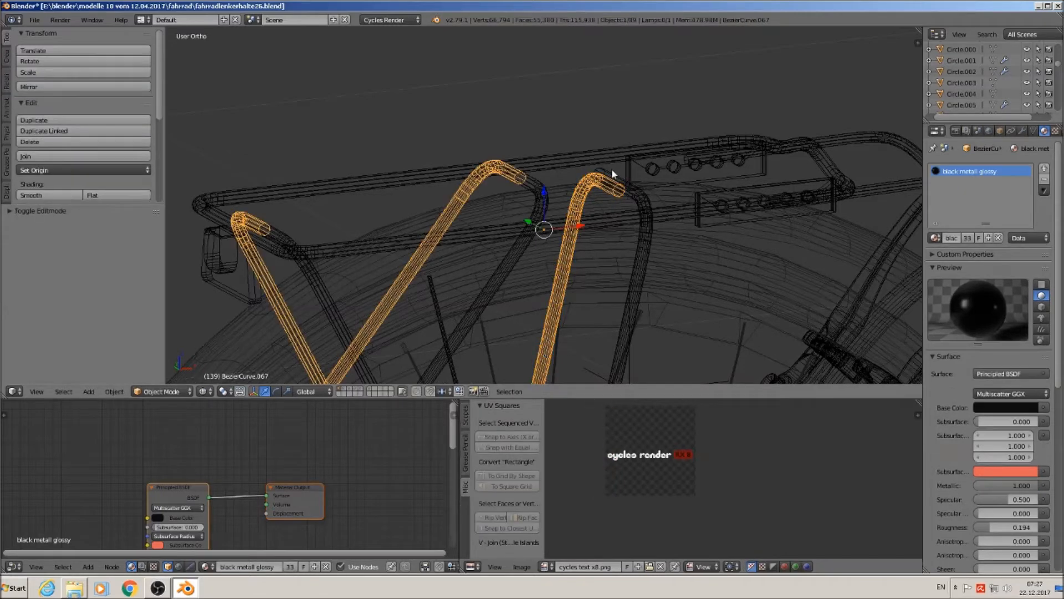
right_click(621, 183)
right_click(613, 176)
middle_click_drag(613, 176, 616, 245)
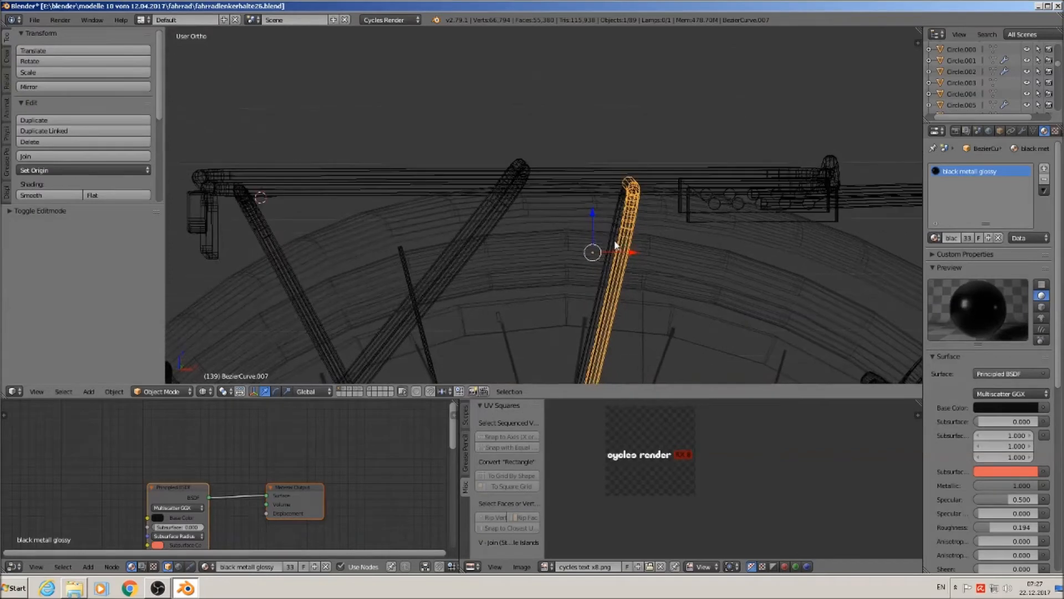
key("Tab")
key("KP_1")
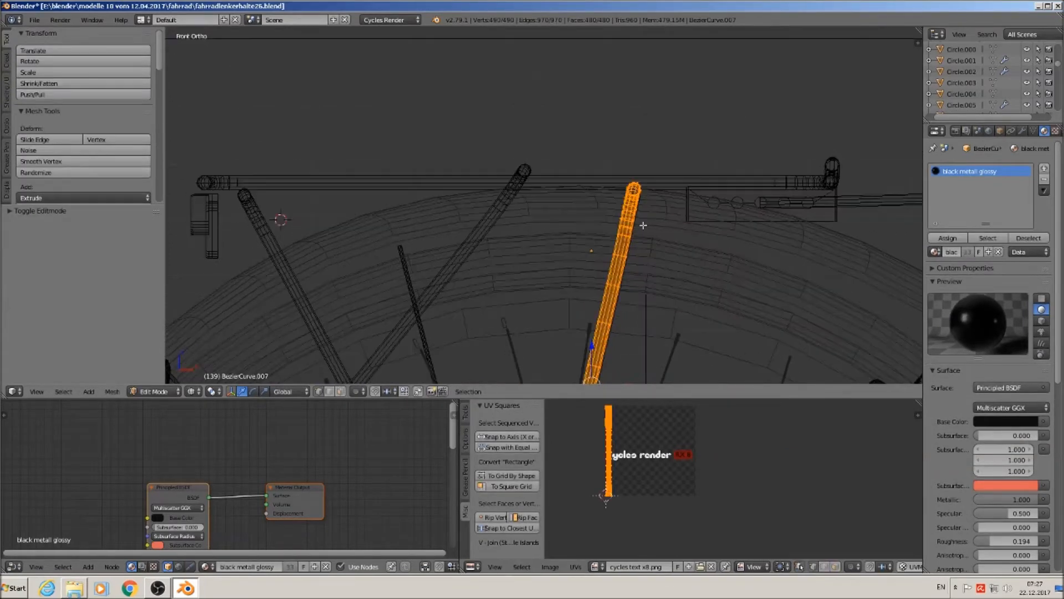
left_click_drag(600, 302, 604, 304)
scroll(582, 285, "up", 3)
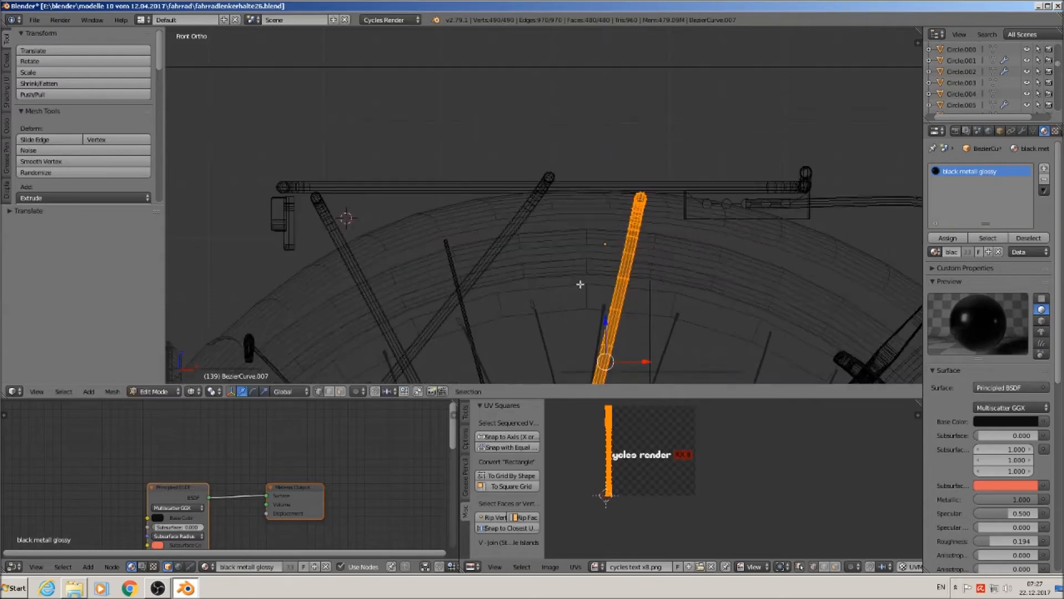
key("Tab")
- Lower both the near and far halves of the diagonal middle strut along Z so their upper ends sit beneath the rack frame
right_click(557, 171)
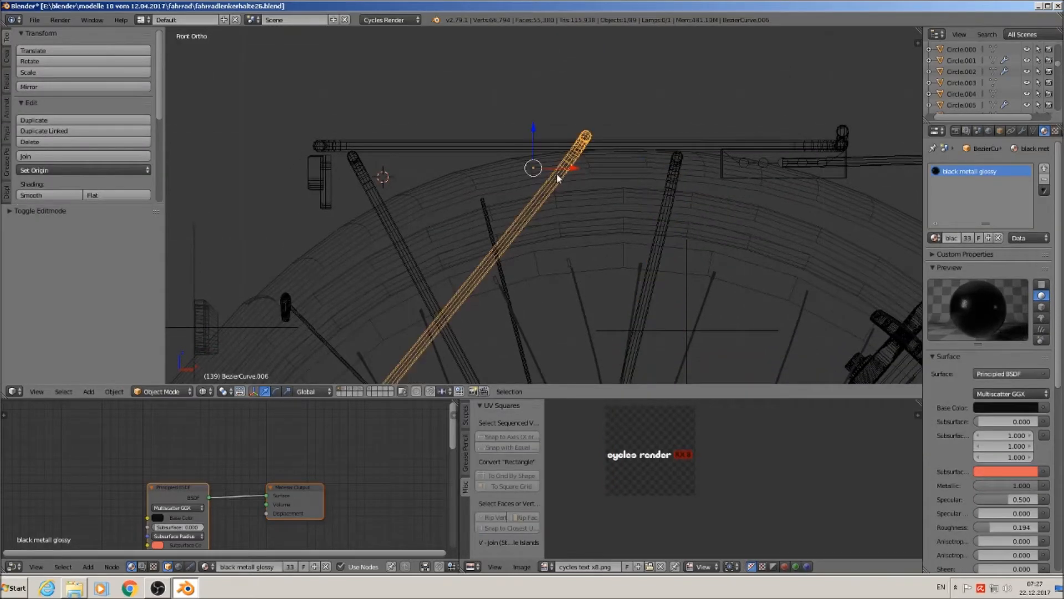
left_click_drag(532, 133, 531, 150)
right_click(587, 141)
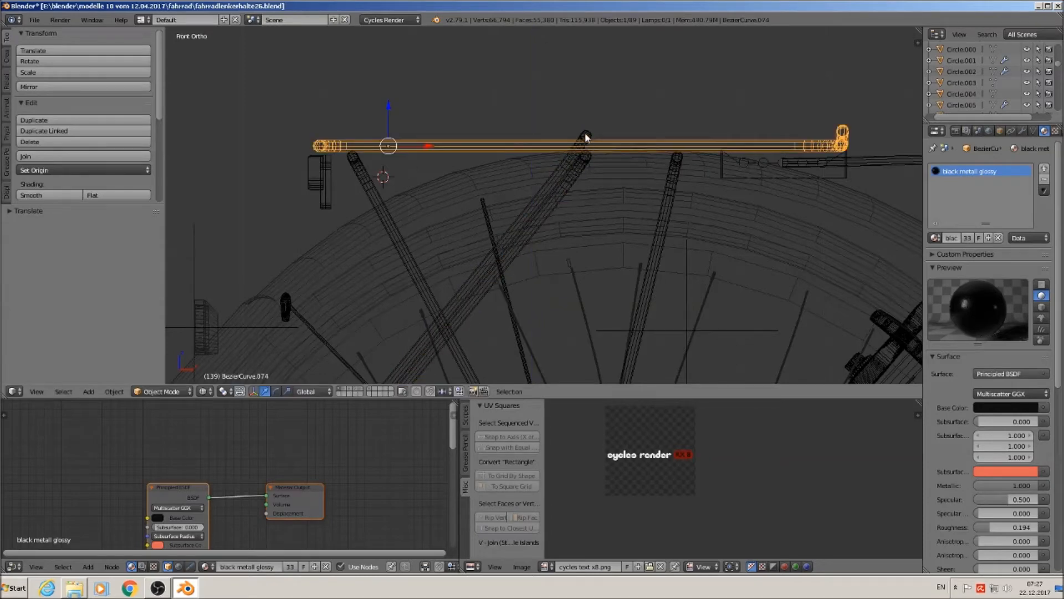
right_click(584, 134)
key("Tab")
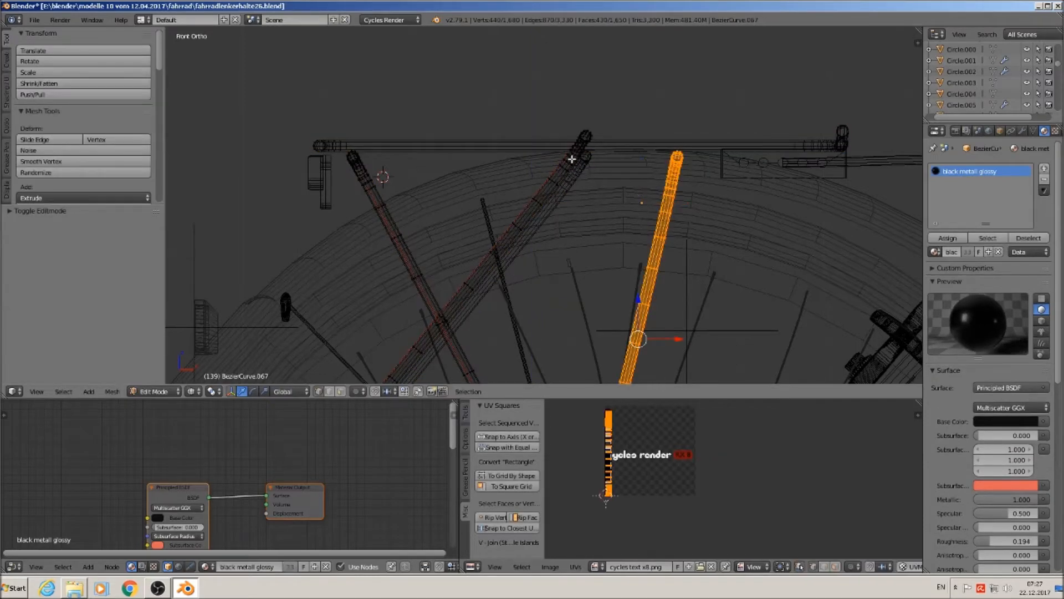
key("a")
key("l")
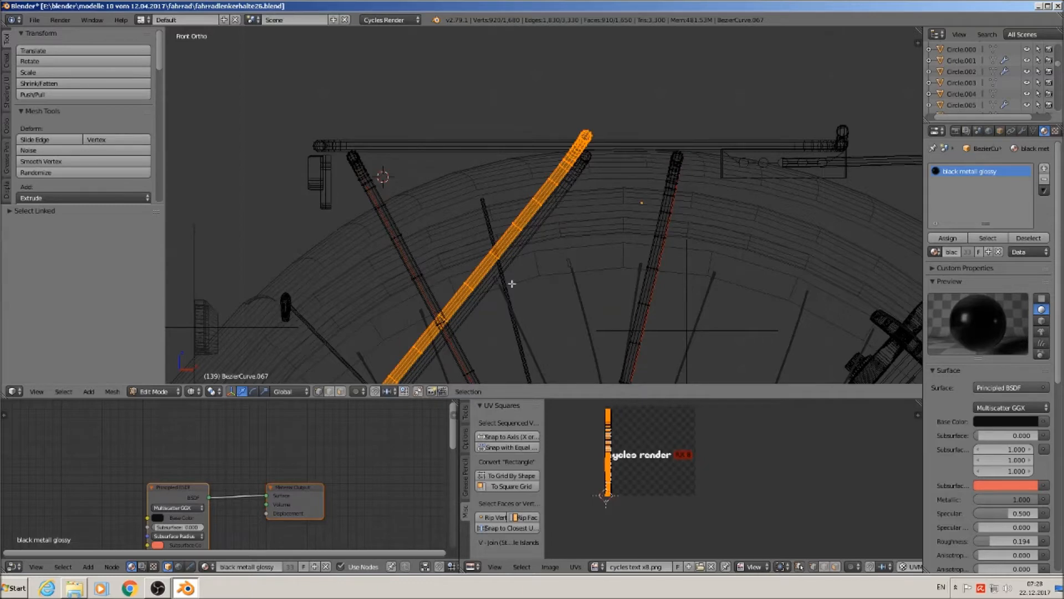
scroll(511, 283, "down", 3)
left_click_drag(489, 342, 488, 351)
middle_click_drag(506, 292, 557, 207, "shift")
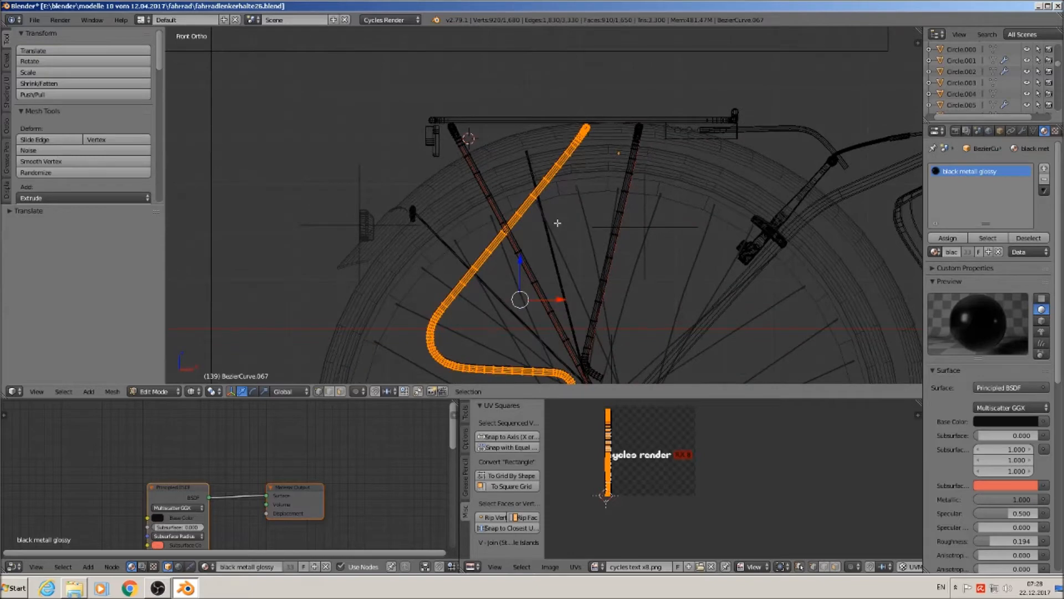
key("Tab")
- With proportional editing enabled, shift the far middle strut's lower bend by about 0.0058 in X and 0.0177 in Z using size 0.15
scroll(562, 257, "down", 1)
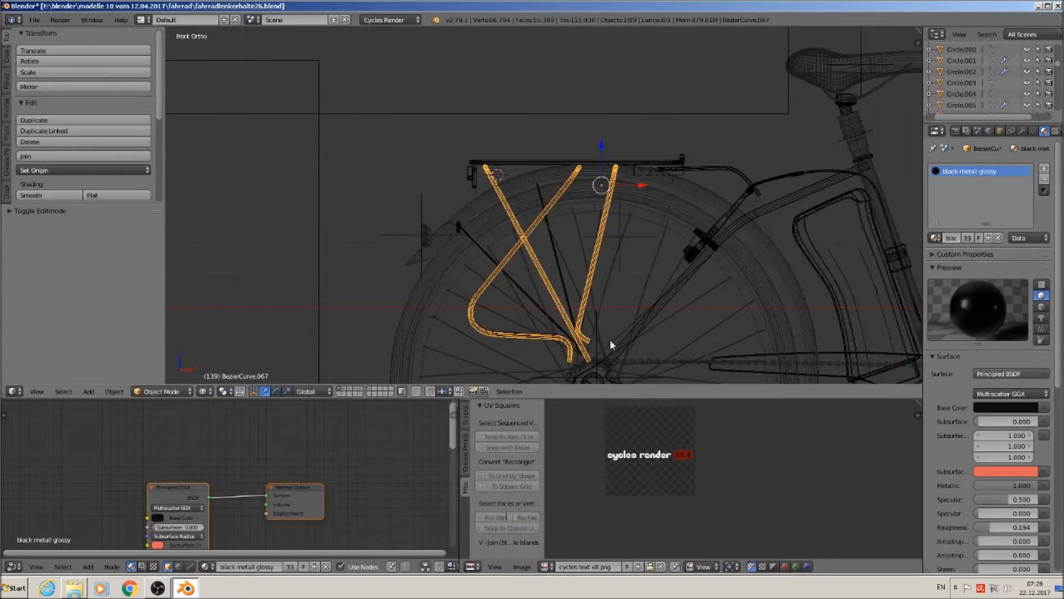
middle_click_drag(610, 344, 568, 244, "shift")
scroll(563, 255, "up", 5)
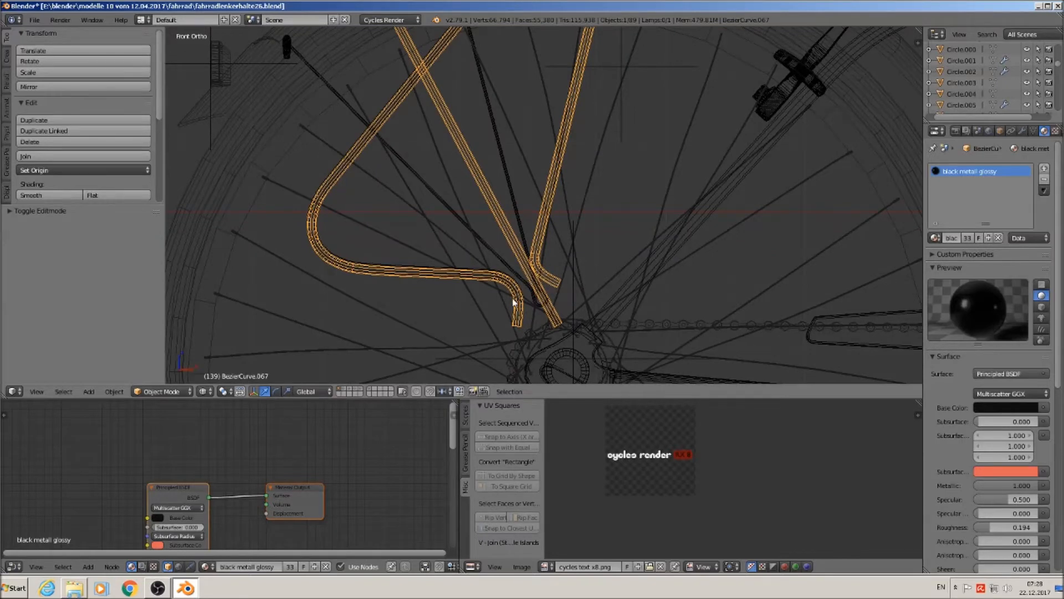
key("Tab")
key("a")
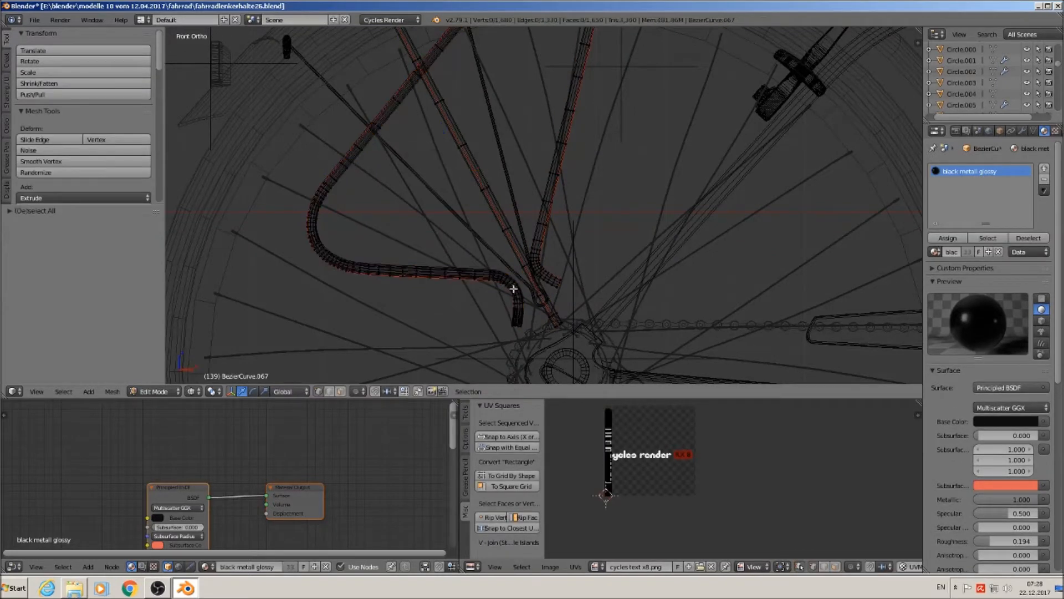
right_click(512, 284, "alt")
scroll(542, 324, "up", 3)
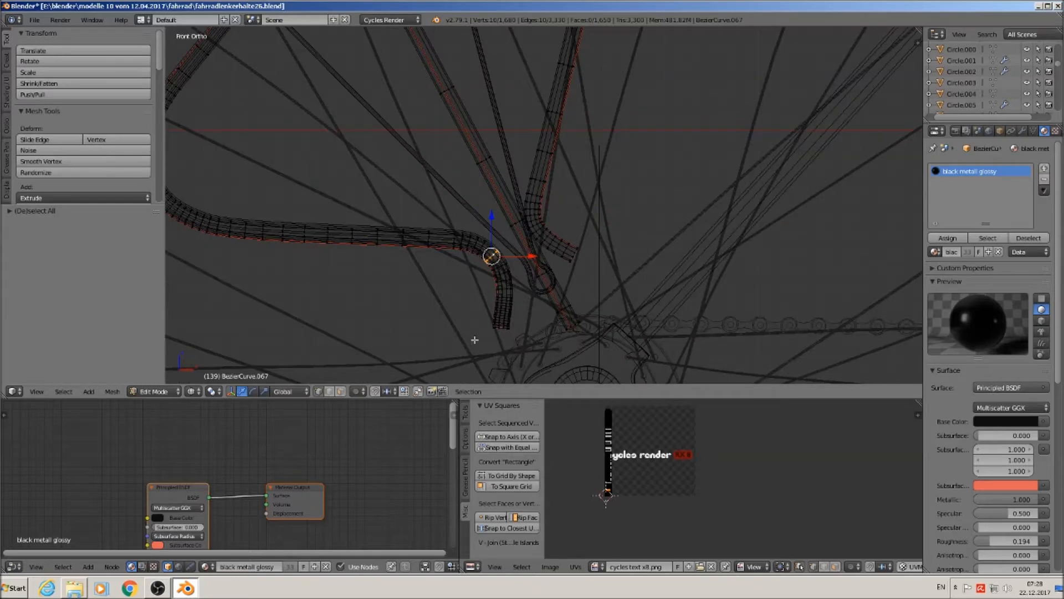
left_click(358, 391)
left_click(371, 341)
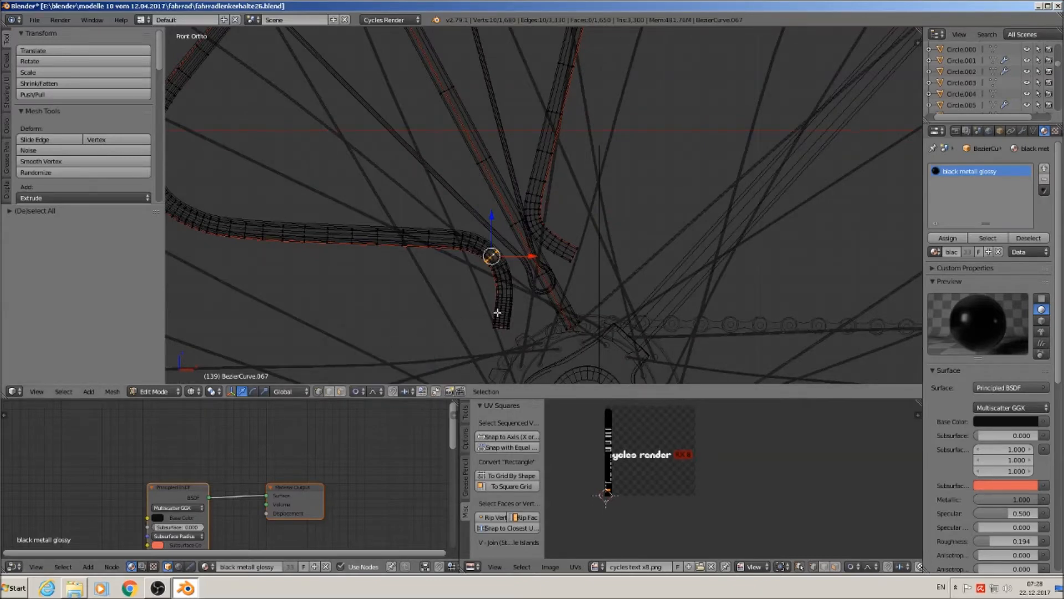
key("g")
scroll(509, 306, "down", 3)
scroll(521, 304, "down", 1)
scroll(526, 294, "down", 5)
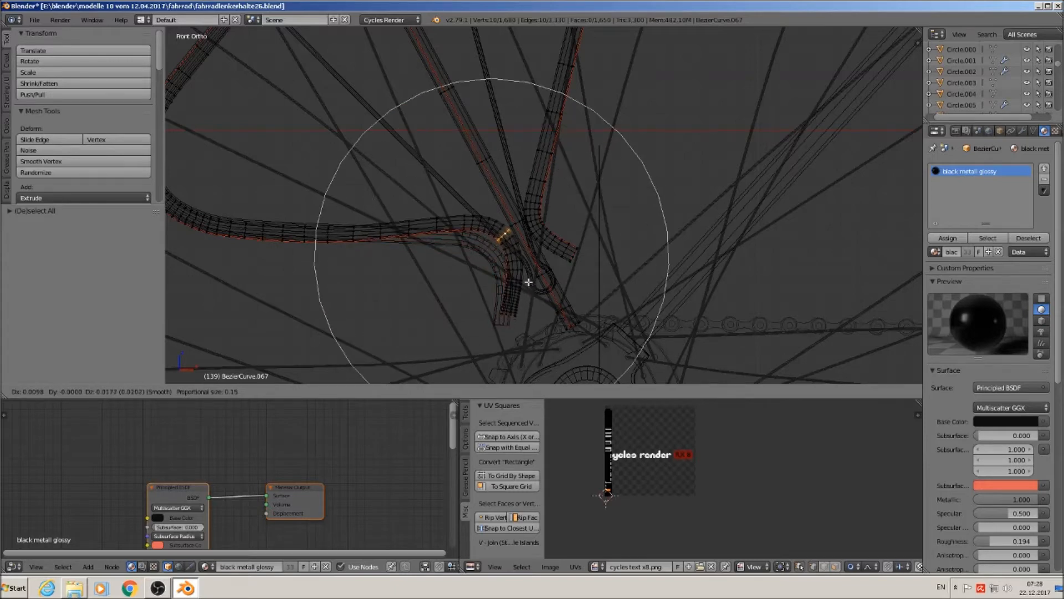
left_click(528, 281)
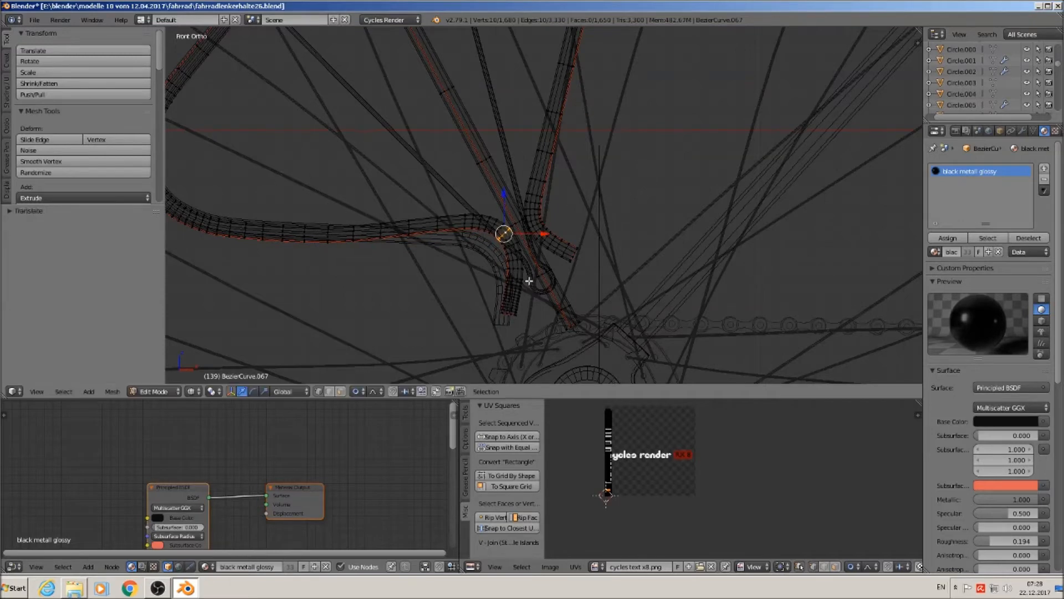
key("Tab")
- Shift the lower bend of the near middle strut forward and up with proportional editing to align it with the far half
right_click(495, 264)
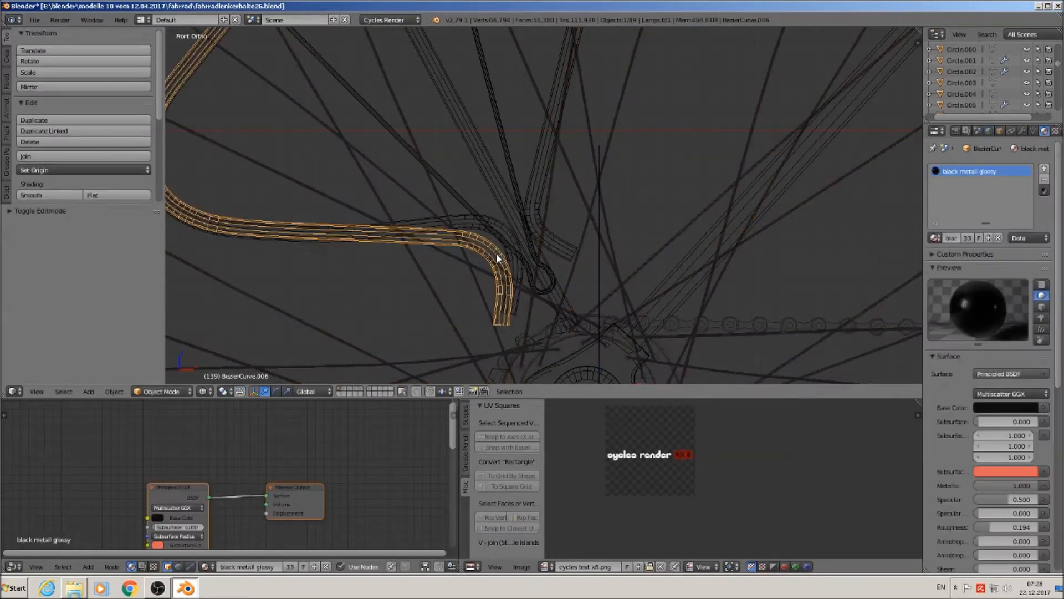
key("Tab")
key("a")
right_click(496, 257, "alt")
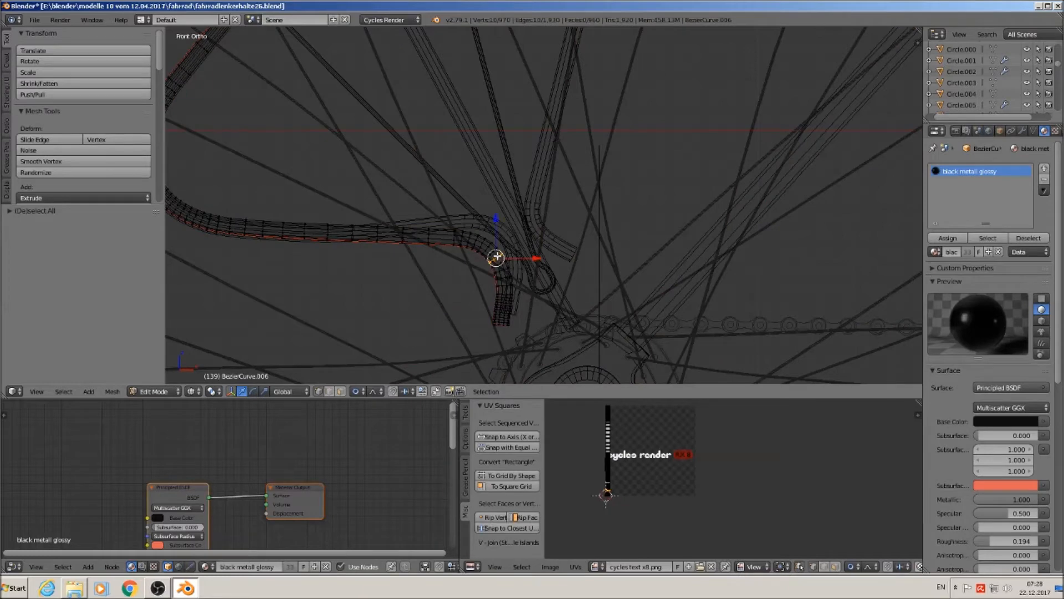
key("g")
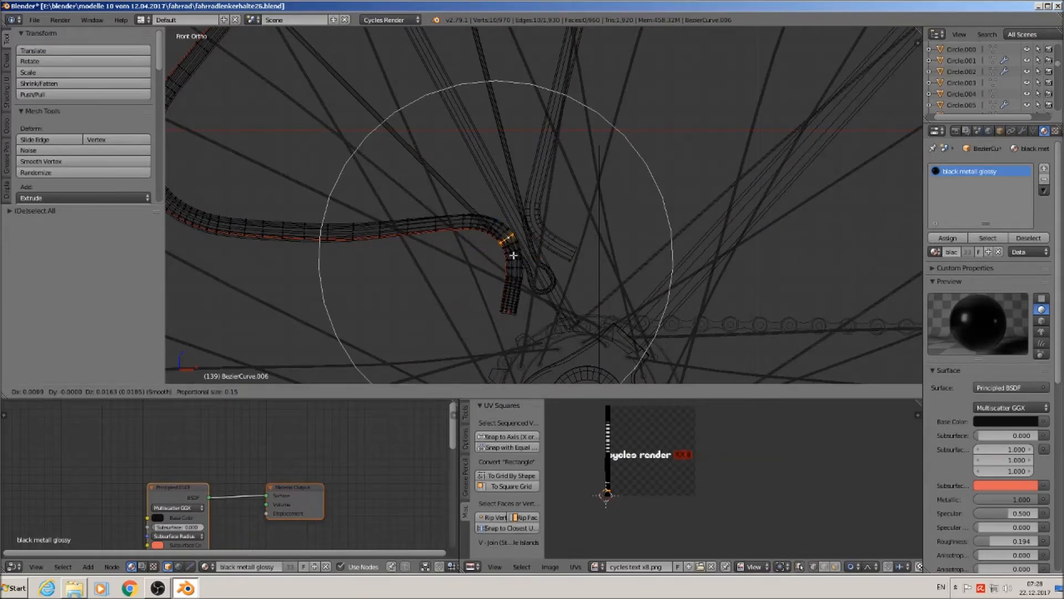
left_click(516, 255)
scroll(518, 255, "down", 3)
key("Tab")
scroll(531, 255, "down", 4)
middle_click_drag(509, 132, 528, 177)
scroll(516, 174, "up", 5)
right_click(463, 194, "shift")
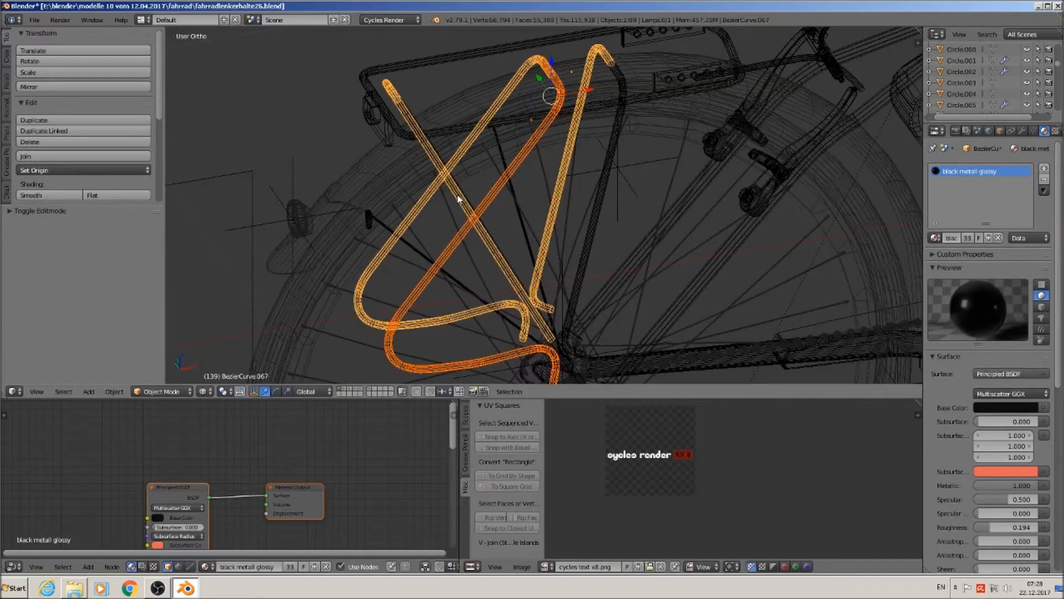
right_click(611, 148)
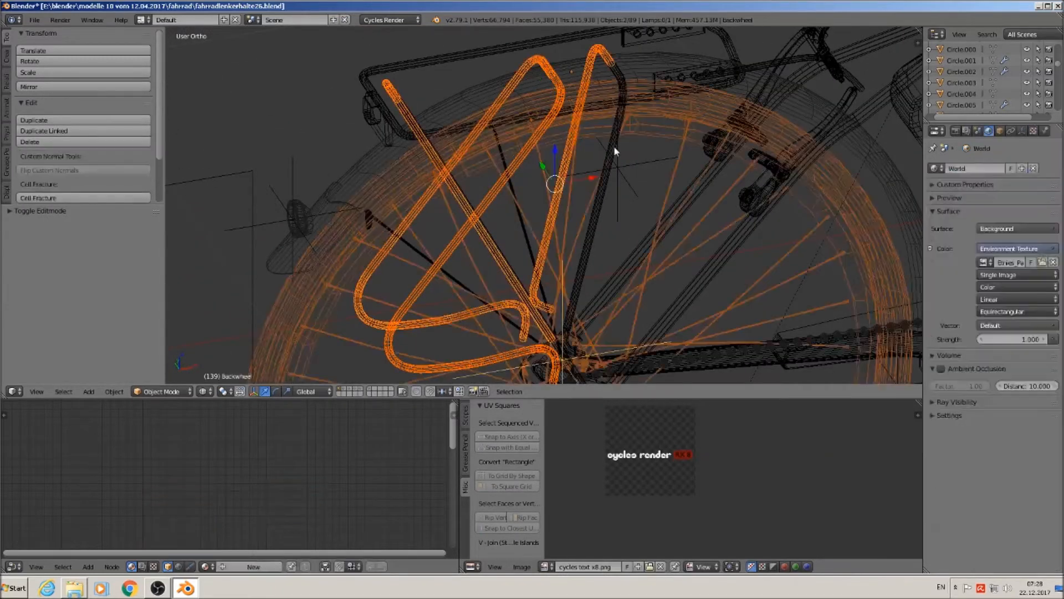
right_click(613, 125)
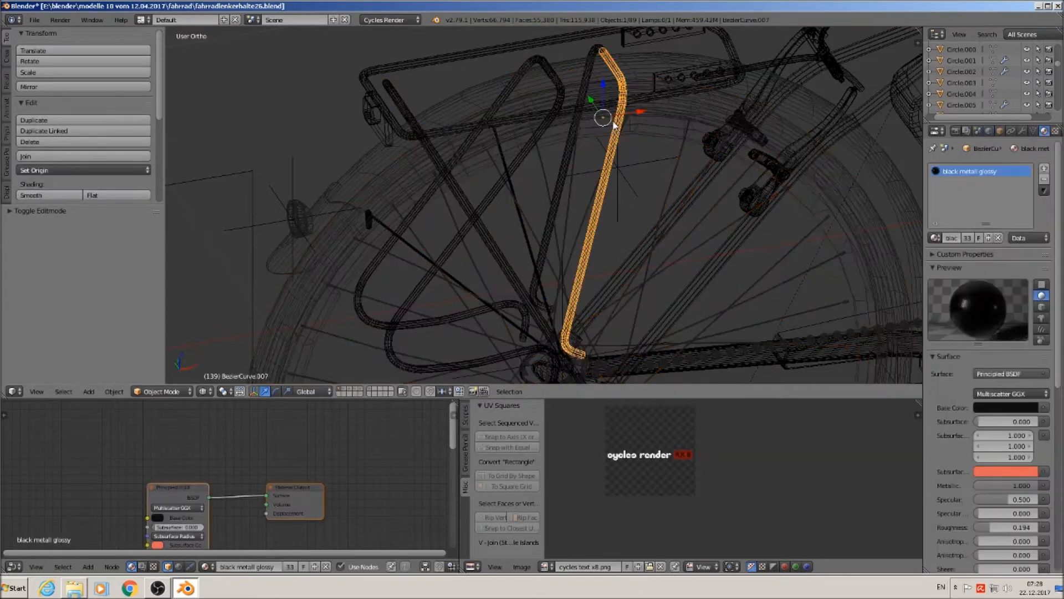
right_click(589, 58, "shift")
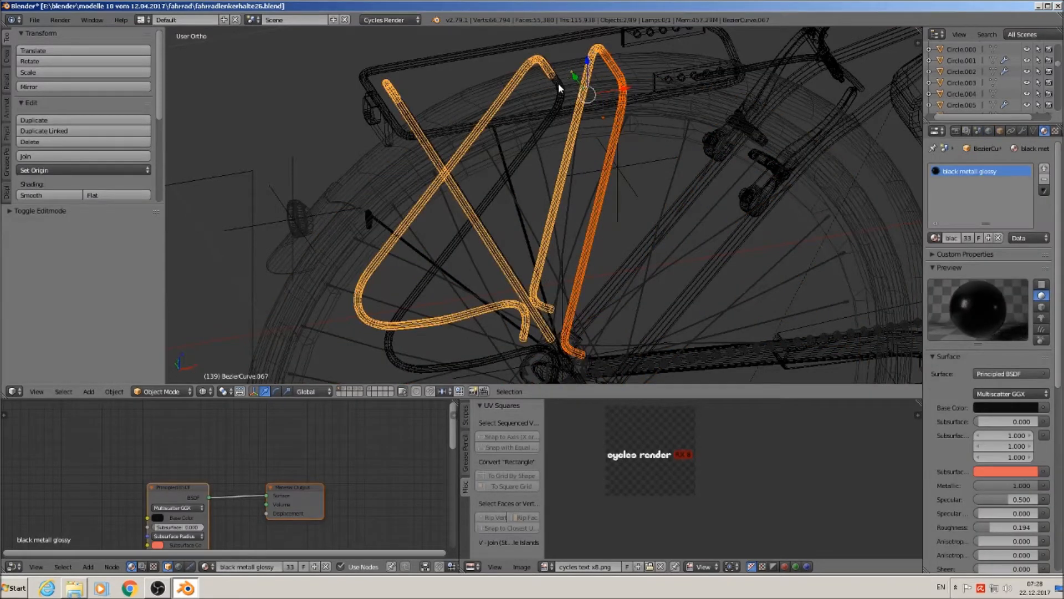
right_click(557, 81, "shift")
right_click(555, 79, "shift")
right_click(653, 69, "shift")
right_click(656, 65, "shift")
right_click(656, 65, "shift")
right_click(654, 65, "shift")
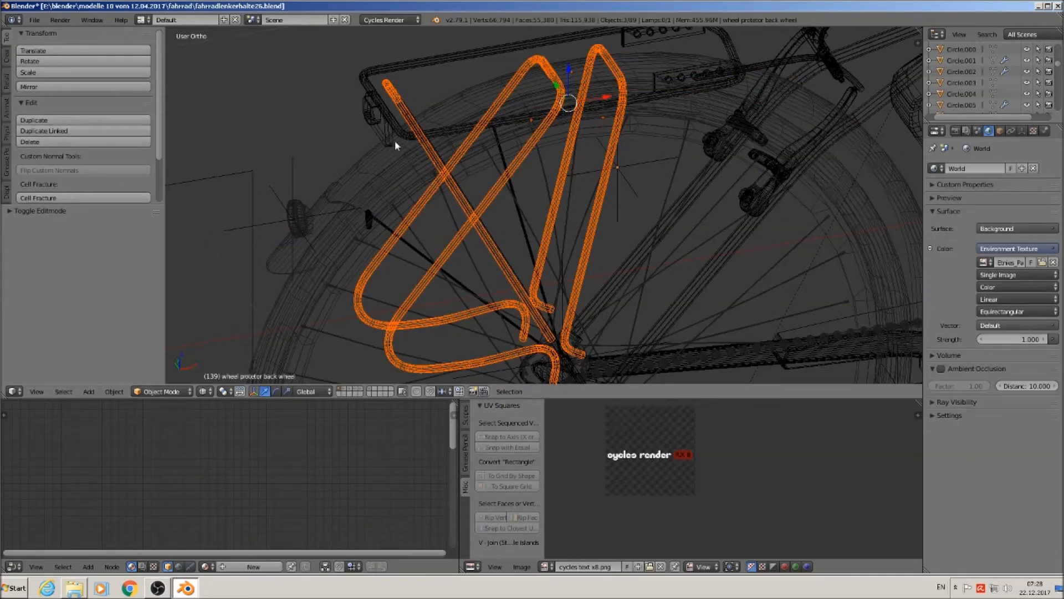
- Switch the viewport to Material shading and join the near half of the middle strut to the multi-strut mesh
left_click(204, 391)
left_click(239, 331)
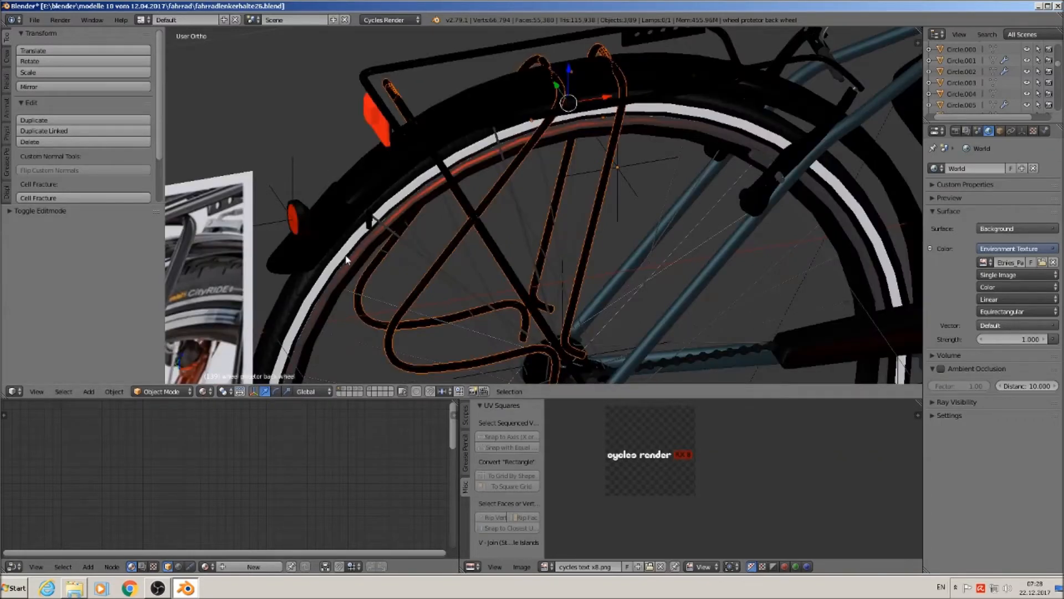
right_click(518, 165)
right_click(535, 60, "shift")
left_click(78, 157)
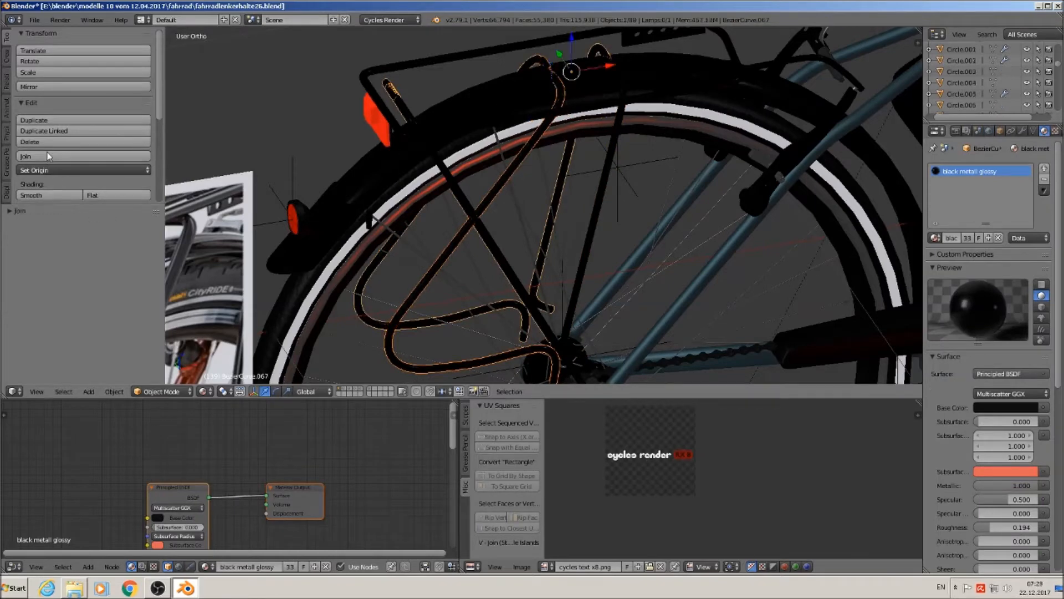
- Join the near halves of the rear and front struts to the multi-strut mesh
right_click(454, 193)
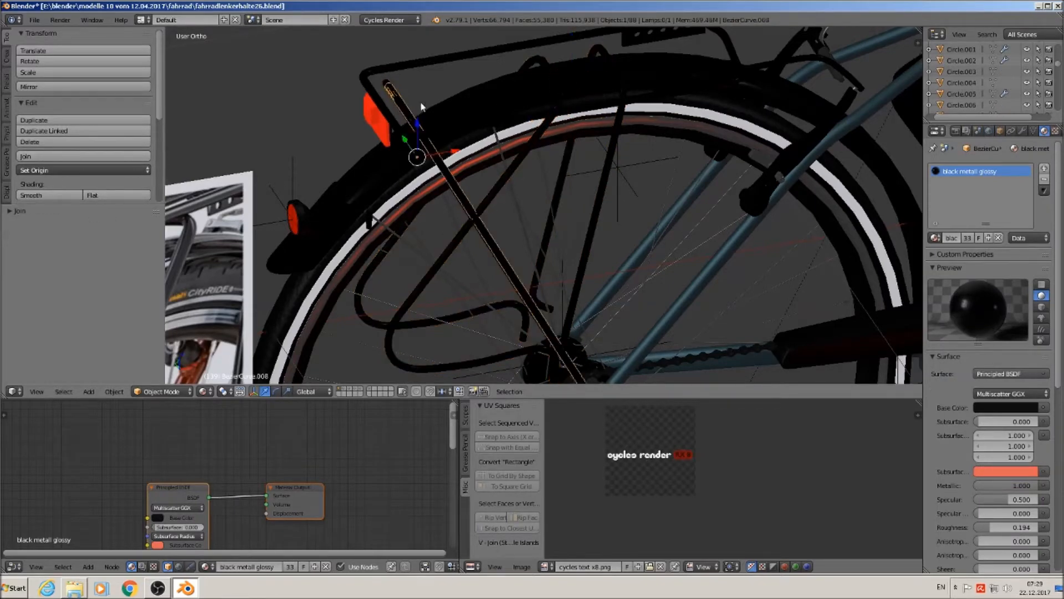
right_click(575, 54, "shift")
left_click(49, 157)
right_click(616, 142)
right_click(595, 54, "shift")
left_click(45, 156)
- Examine how the rear light and support struts attach to the rack in the reference photo and compare them with the model
scroll(487, 246, "down", 4)
mouse_move(487, 246)
middle_mouse_down()
mouse_move(520, 277)
mouse_move(486, 250)
middle_mouse_up()
scroll(478, 240, "up", 4)
middle_click_drag(486, 210, 836, 92)
scroll(484, 235, "down", 3)
middle_click_drag(607, 72, 608, 258, "shift")
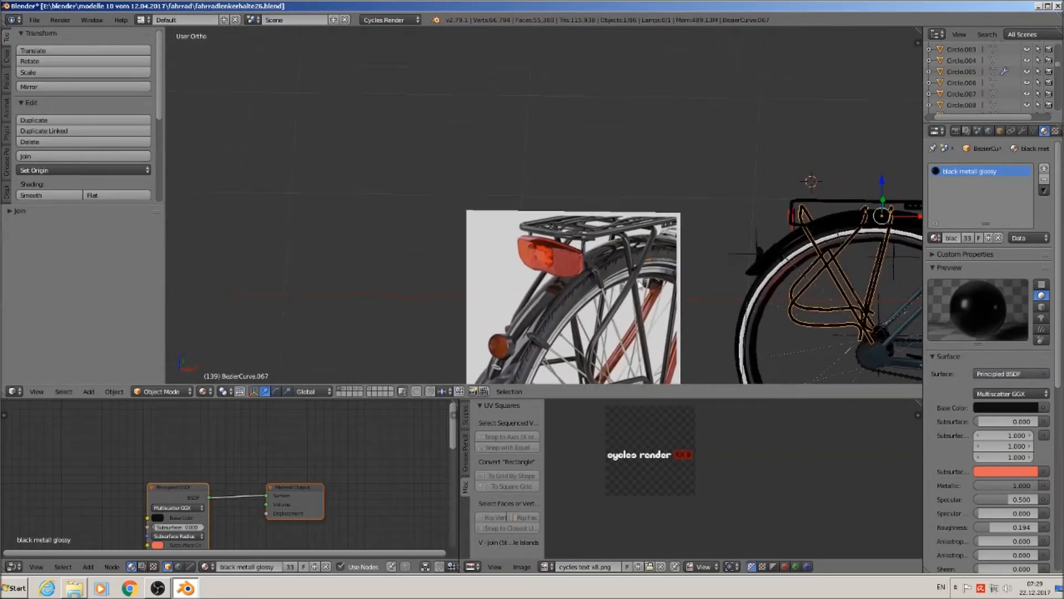
scroll(607, 257, "up", 3)
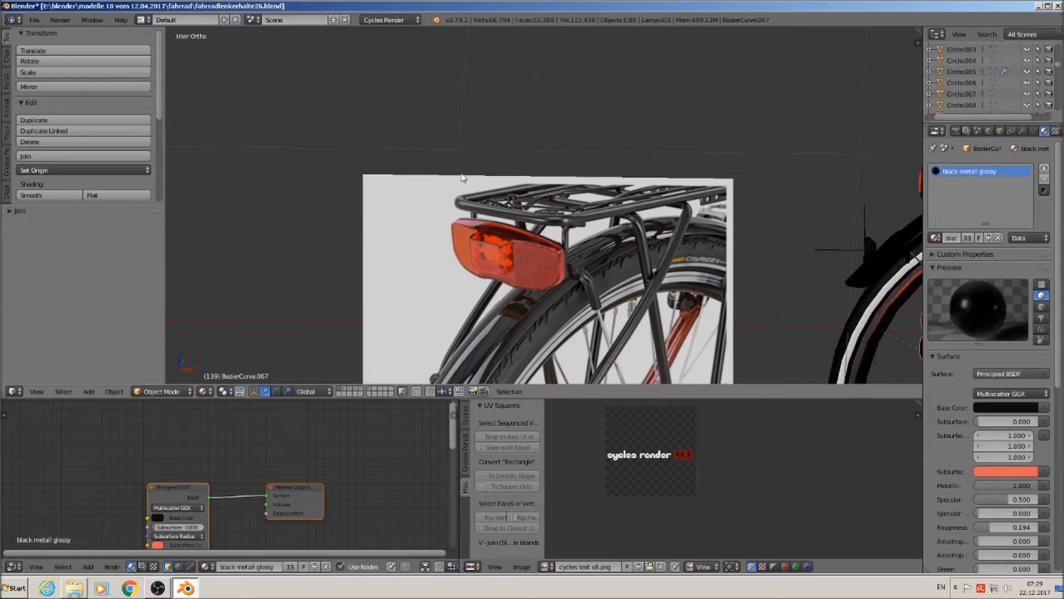
scroll(557, 300, "down", 3)
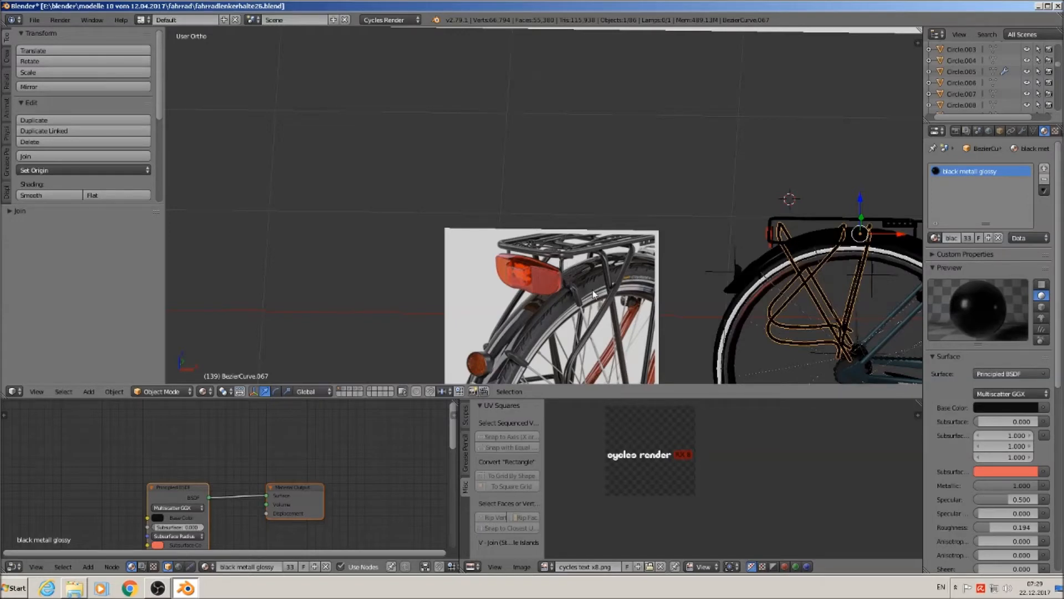
scroll(787, 245, "up", 3)
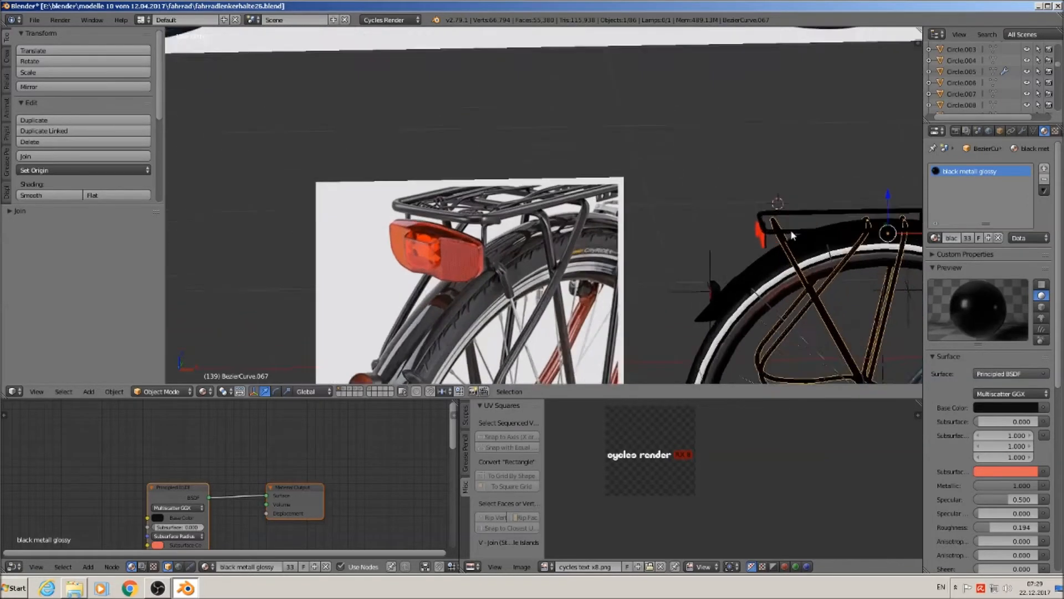
- Add a Bezier curve just behind the rear light, working in the front view
key("KP_1")
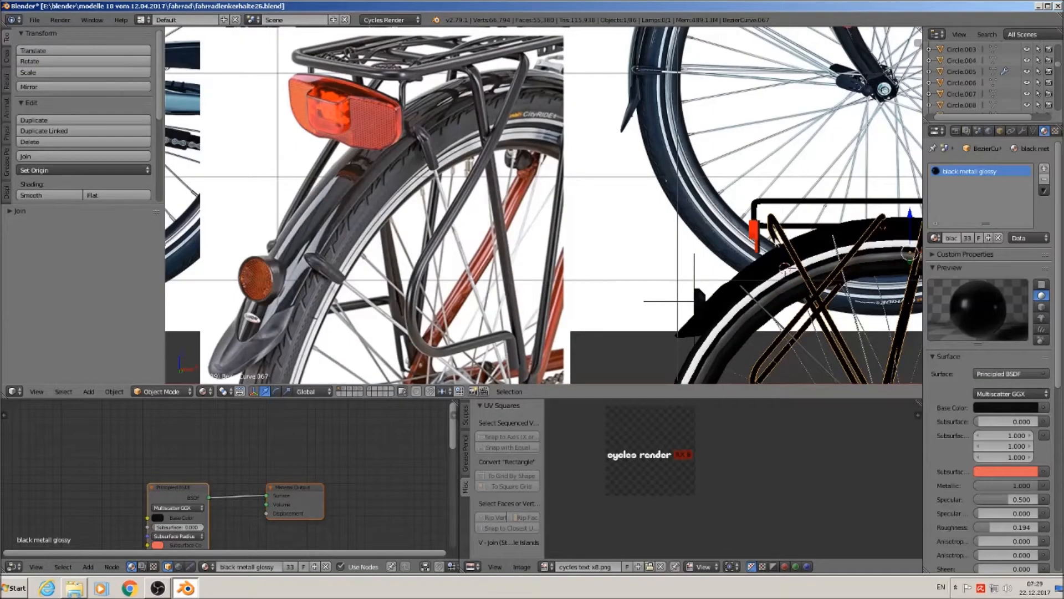
scroll(790, 244, "down", 1)
scroll(782, 251, "up", 3)
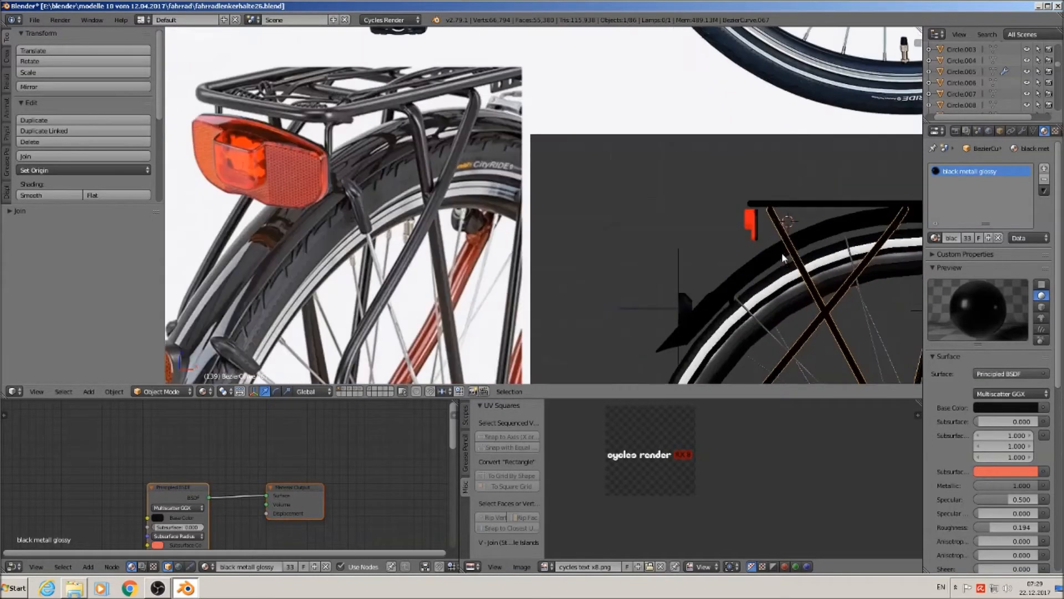
middle_click_drag(771, 223, 452, 203, "shift")
scroll(452, 204, "up", 4)
left_click(417, 229)
left_click(89, 392)
mouse_move(102, 378)
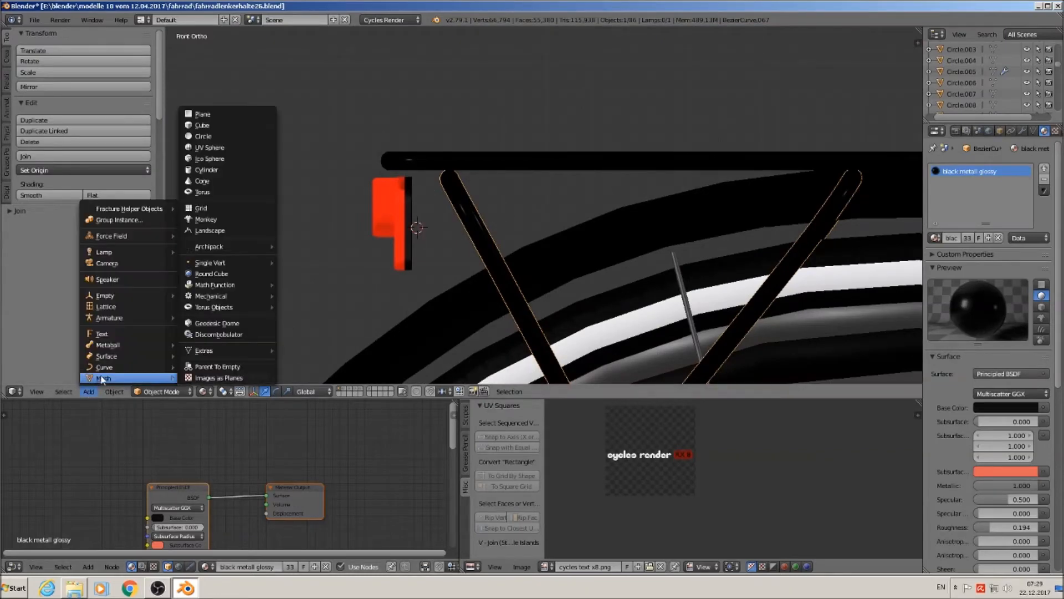
left_click(192, 370)
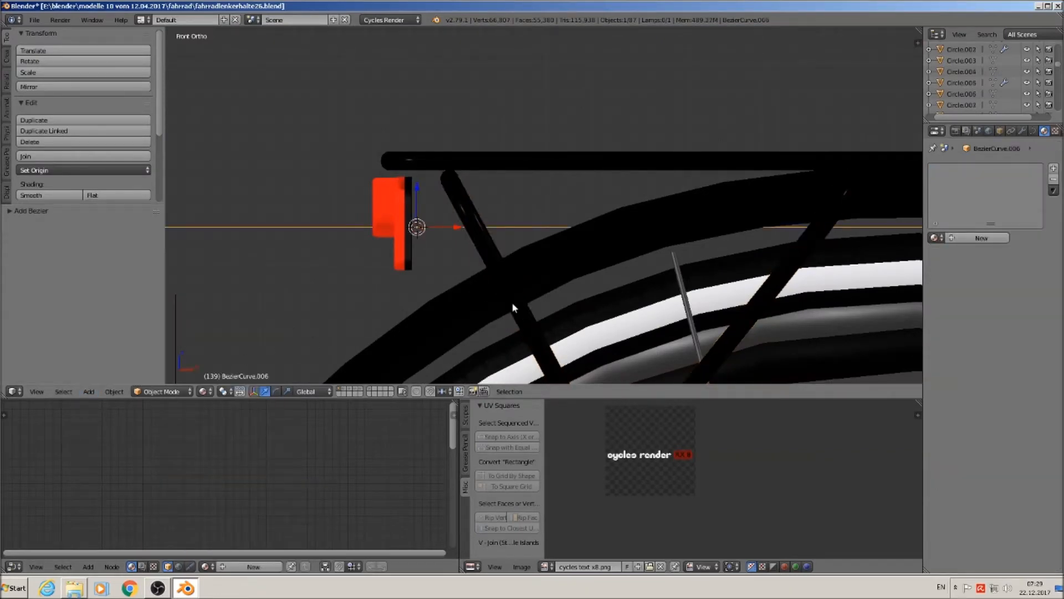
- Rotate the Bezier curve 90° about X, scale it down and place its start point at the back of the rear light
key("r")
key("x")
type("90")
key("Return")
key("s")
left_click(427, 219)
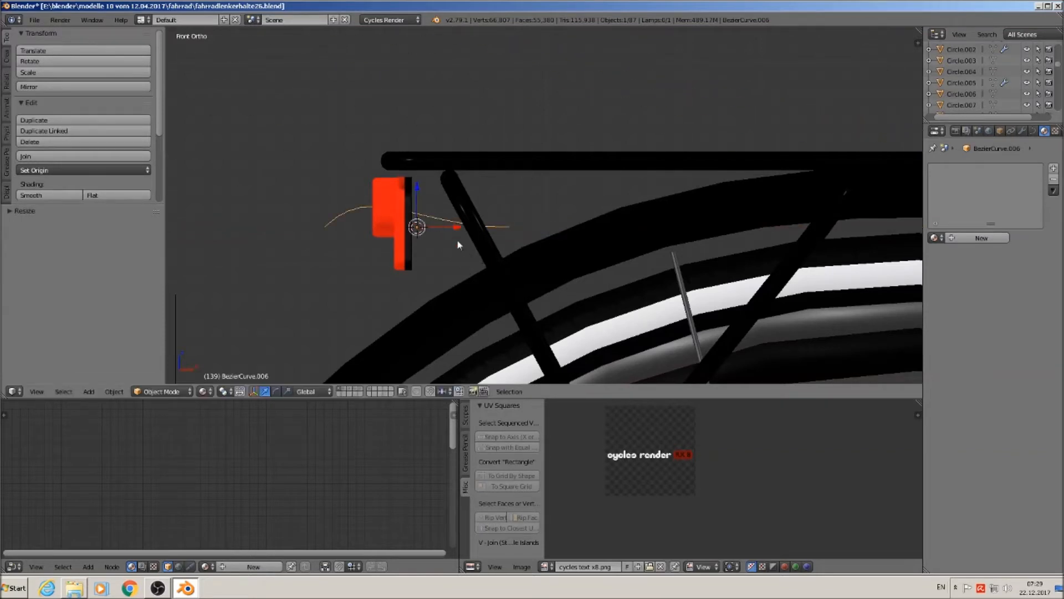
key("g")
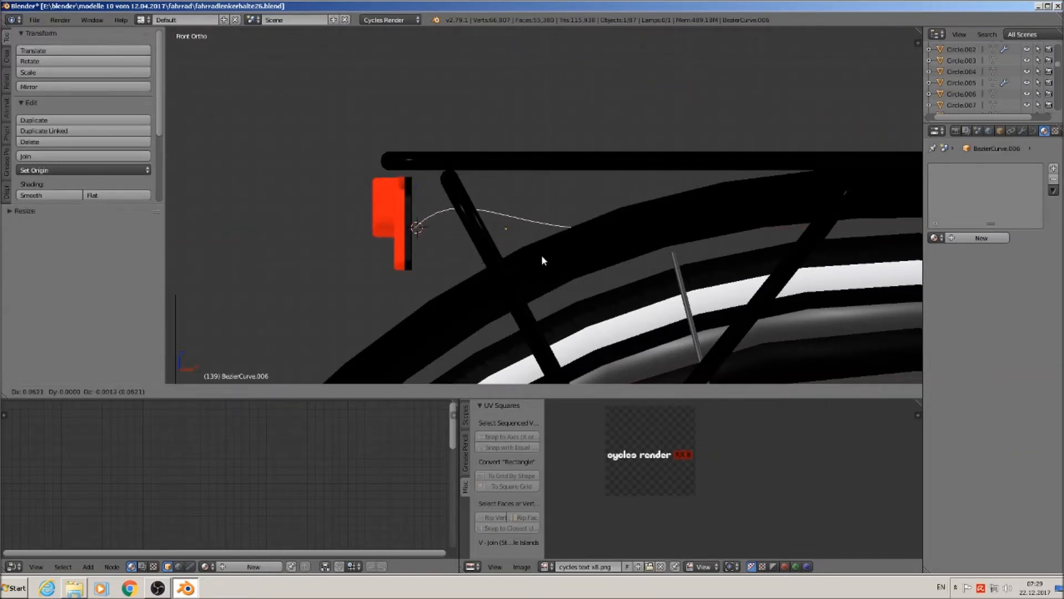
left_click(541, 251)
- Switch the keyboard layout to DE and swing the curve's start handle nearly vertical along the back of the rear light
key("Tab")
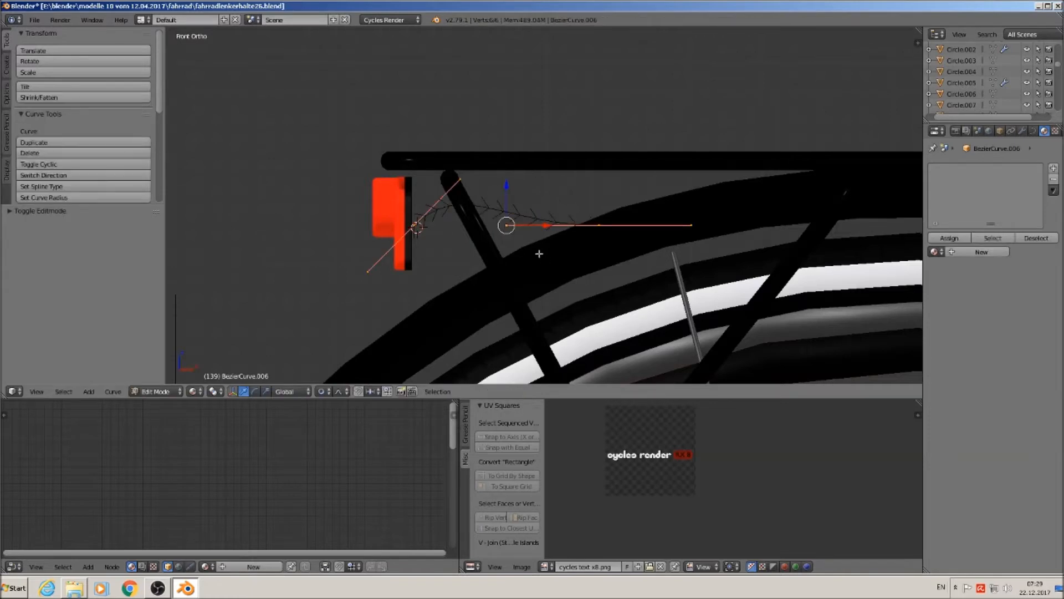
right_click(461, 178)
key("h")
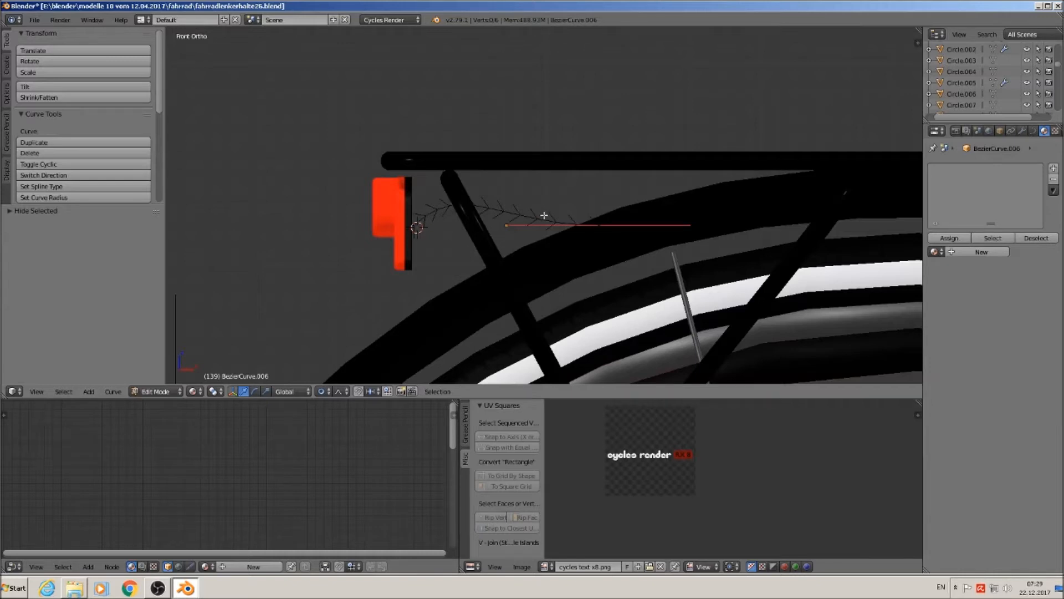
left_click(940, 586)
left_click(954, 546)
right_click(407, 225)
key("g")
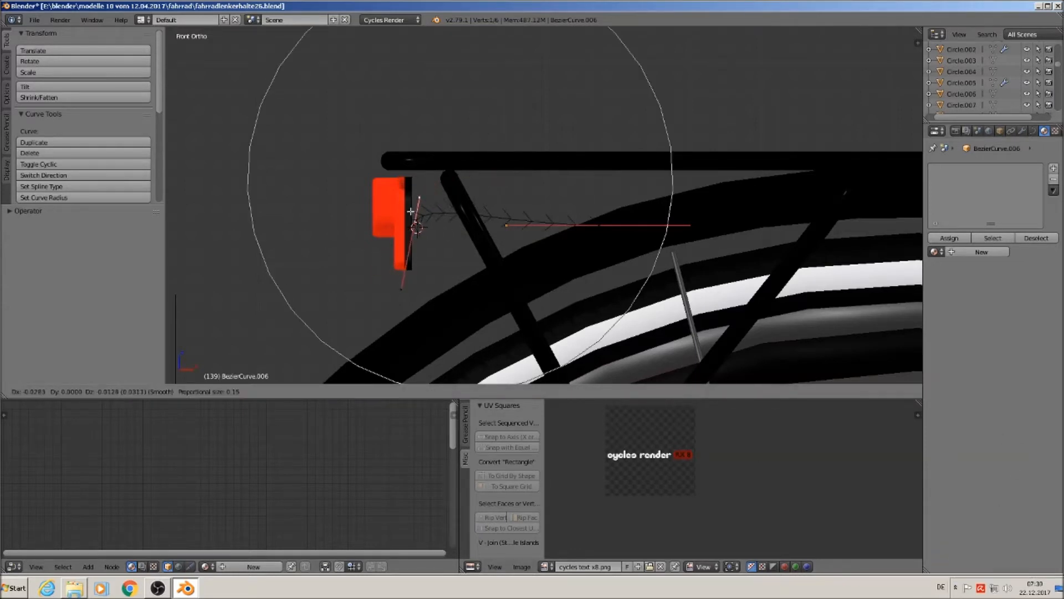
left_click(413, 203)
- Turn off proportional editing and move the curve's end point beneath the rack rail at the top of the rear strut, keeping its handle horizontal
left_click(332, 392)
left_click(338, 378)
right_click(589, 232)
key("g")
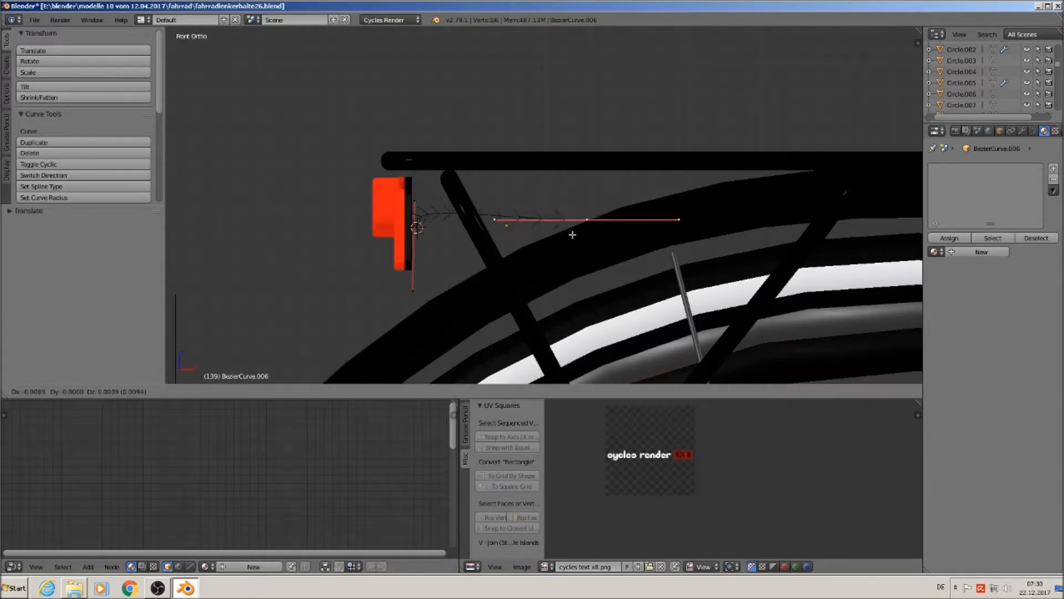
left_click(446, 190)
right_click(357, 171)
key("g")
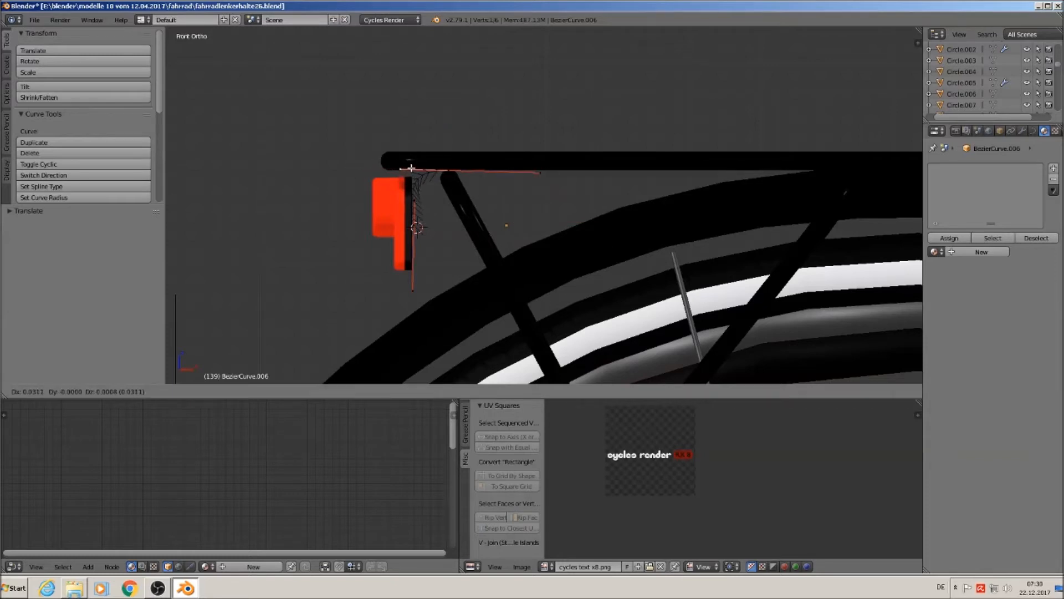
left_click(411, 168)
key("Tab")
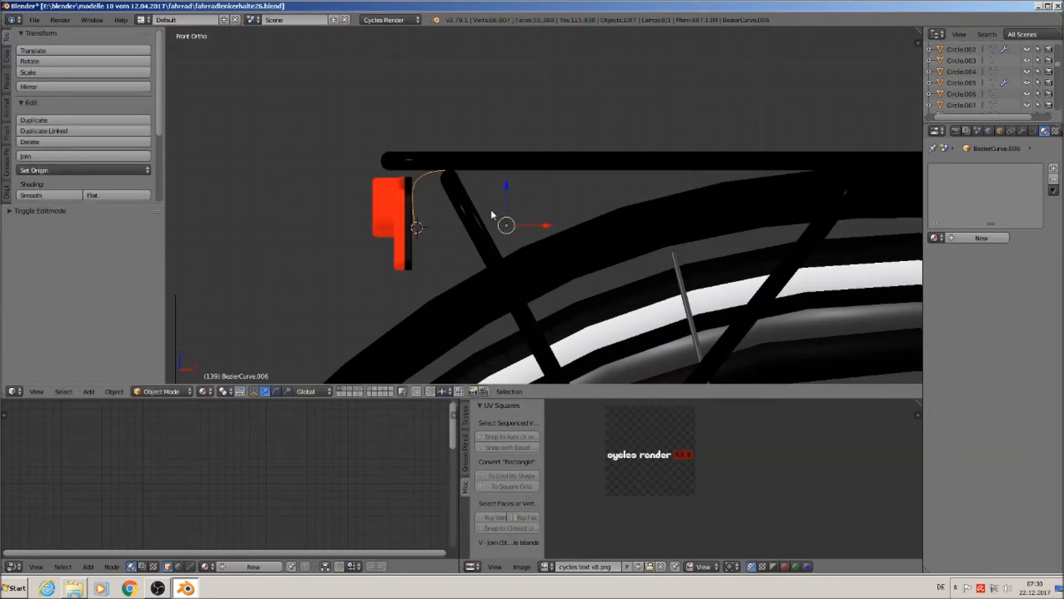
- Shift the curve's start point along X onto the rear light's black back plate and straighten its lower handle vertically
scroll(420, 226, "up", 6)
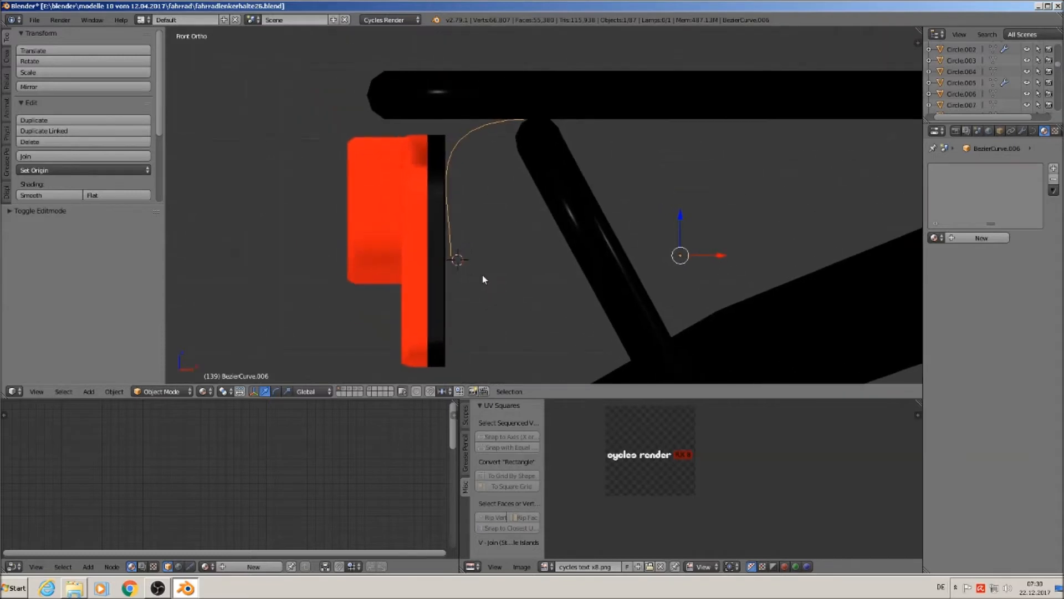
key("Tab")
right_click(454, 252)
key("g")
key("x")
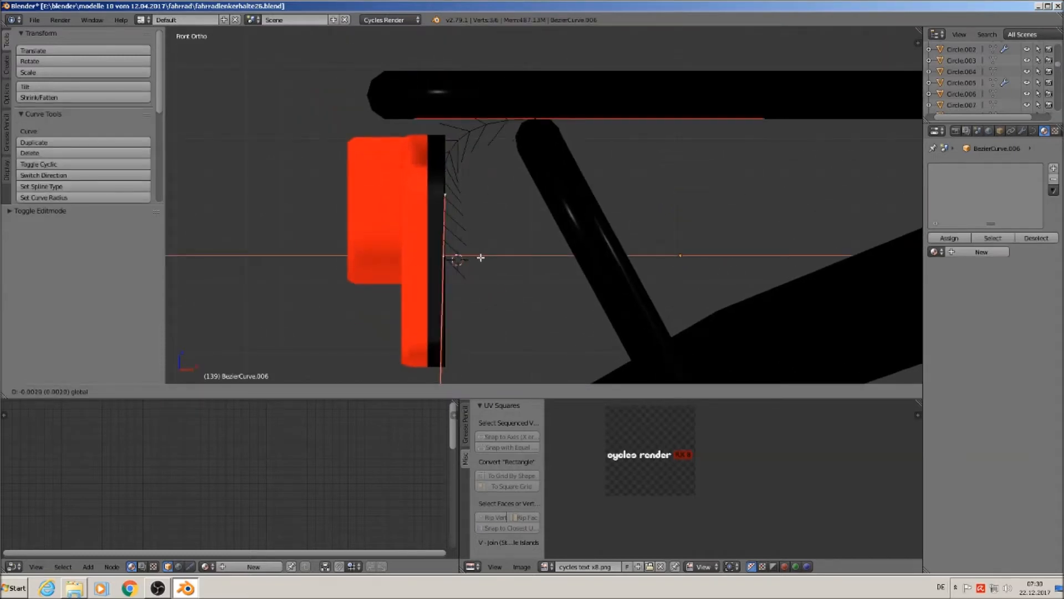
left_click_drag(481, 257, 480, 258)
middle_click_drag(445, 370, 437, 323, "shift")
right_click(434, 360)
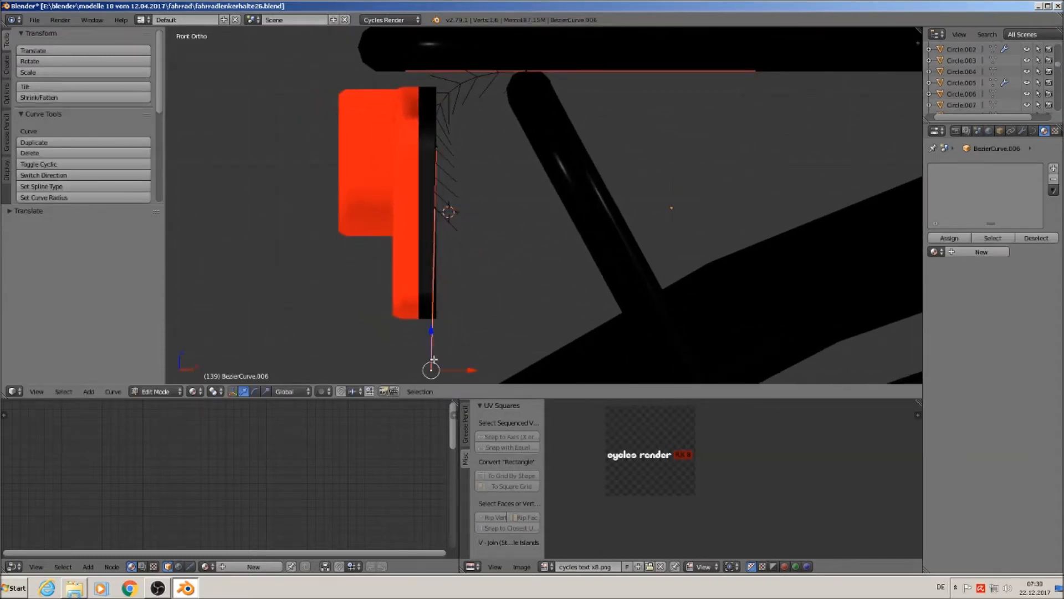
key("g")
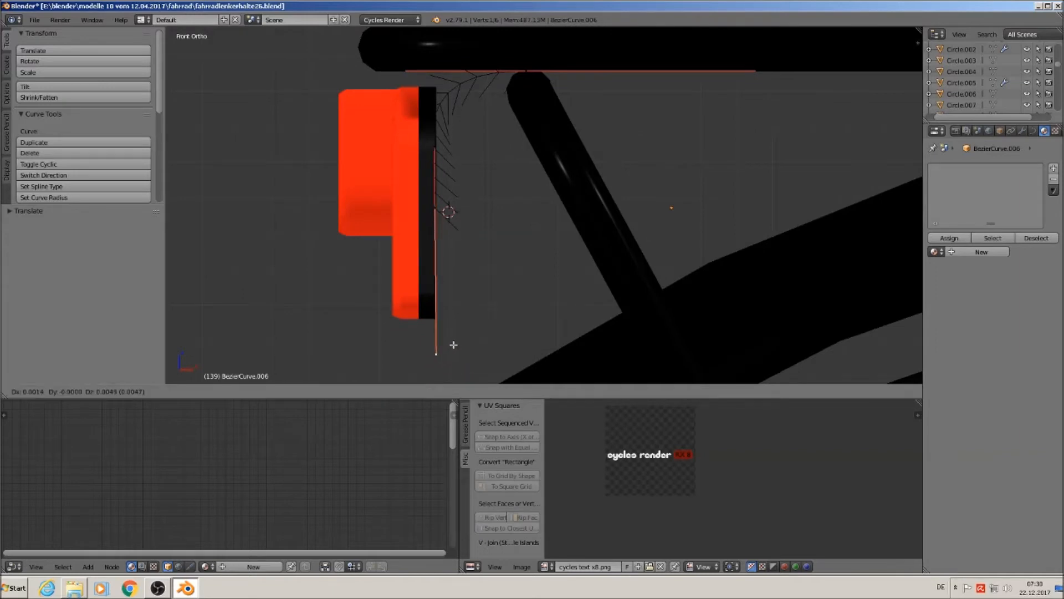
left_click(457, 334)
key("Tab")
- Nudge the curve and its start point along X to line up with the rear face of the light's back plate
scroll(471, 291, "down", 3)
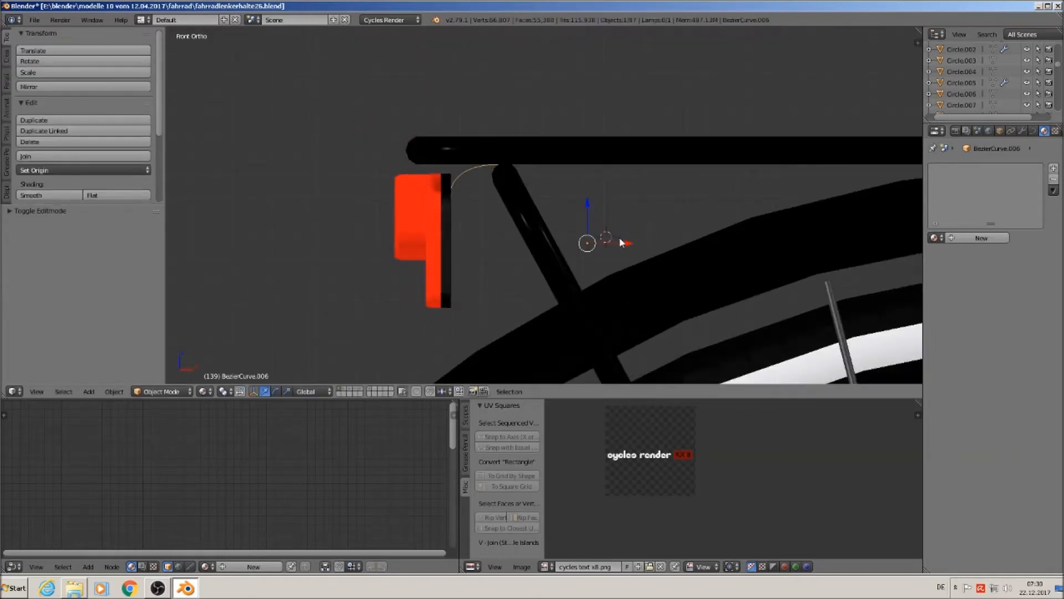
left_click_drag(613, 240, 617, 241)
scroll(494, 265, "up", 3)
key("Tab")
right_click(445, 229)
left_click_drag(474, 229, 470, 229)
key("Tab")
scroll(505, 244, "down", 2)
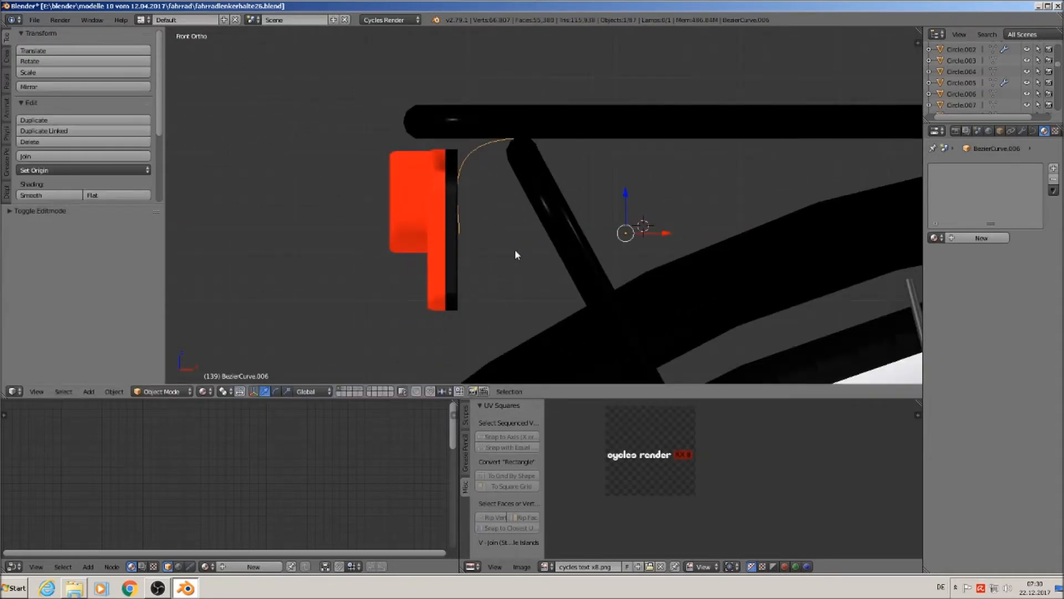
- Move the whole curve along X into the empty space clear of the rear light
key("Tab")
key("Tab")
left_click_drag(664, 232, 434, 224)
middle_click_drag(408, 213, 644, 186, "shift")
scroll(576, 192, "up", 2)
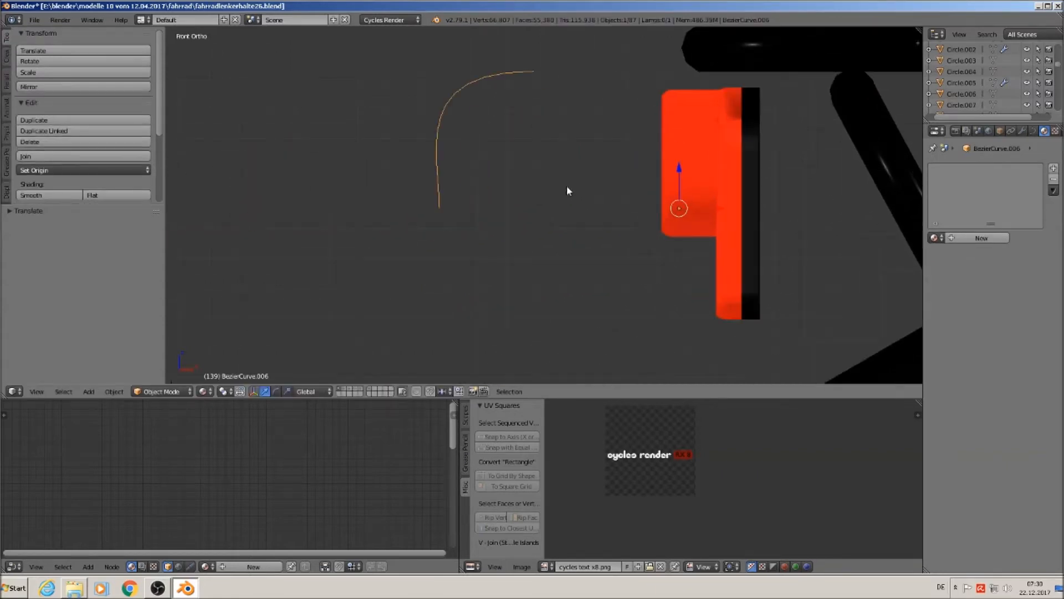
- Align the curve's start point and its upper handle so the lower part of the curve runs vertically
key("Tab")
left_click_drag(478, 209, 473, 211)
key("Tab")
key("Tab")
key("Tab")
key("Tab")
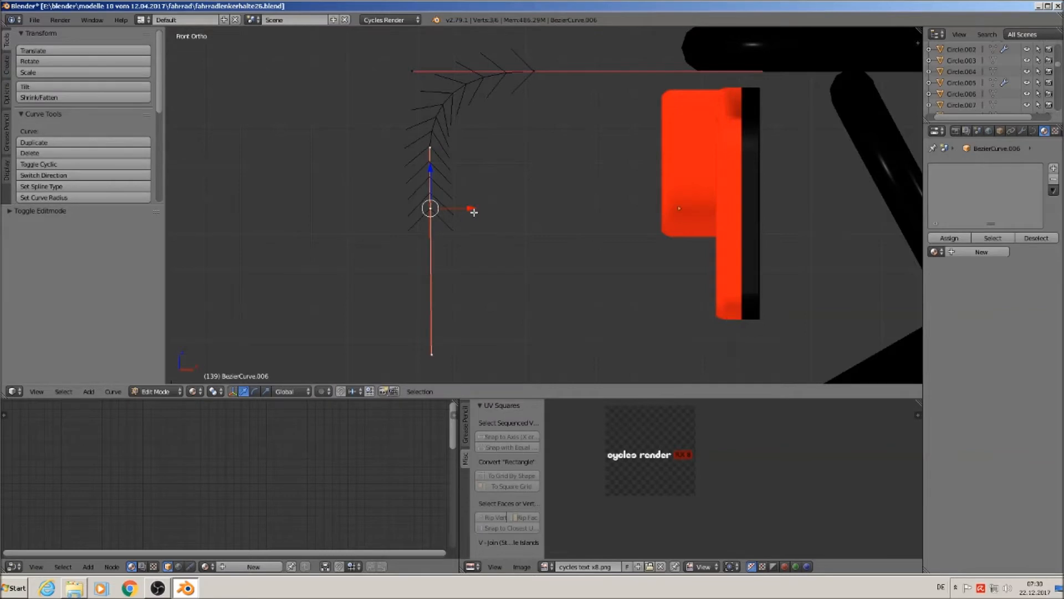
right_click(438, 151)
right_click_drag(440, 151, 442, 151)
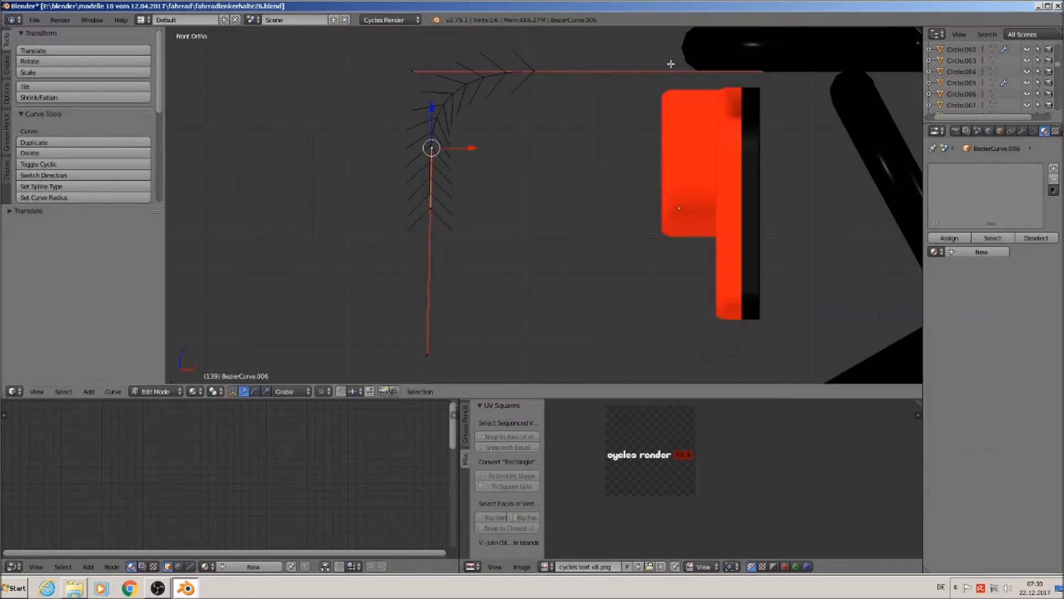
key("Tab")
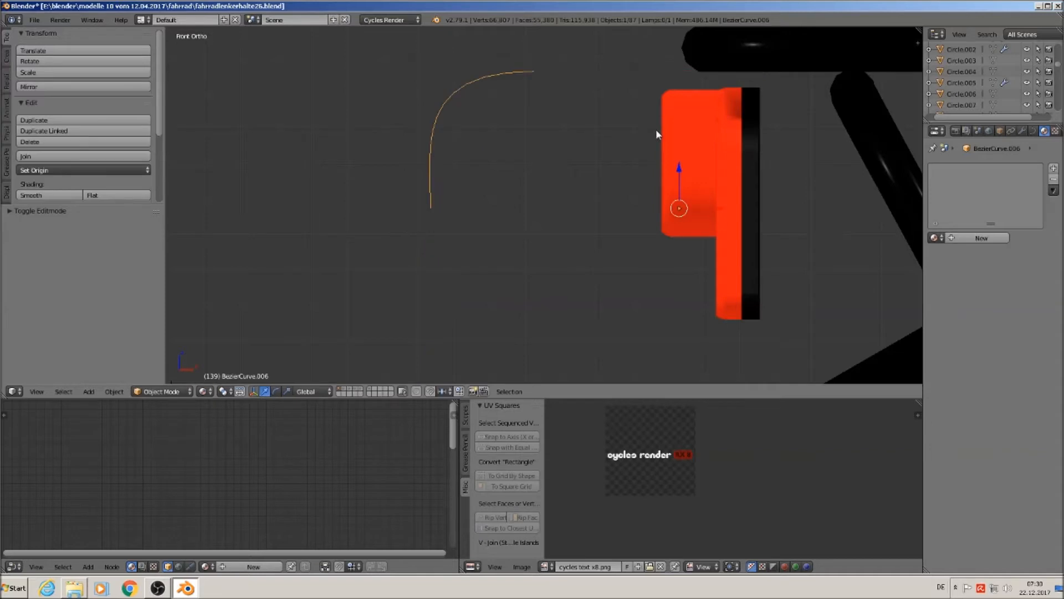
- Pull the outer handle of the curve's upper end point along X back close to that point
key("Tab")
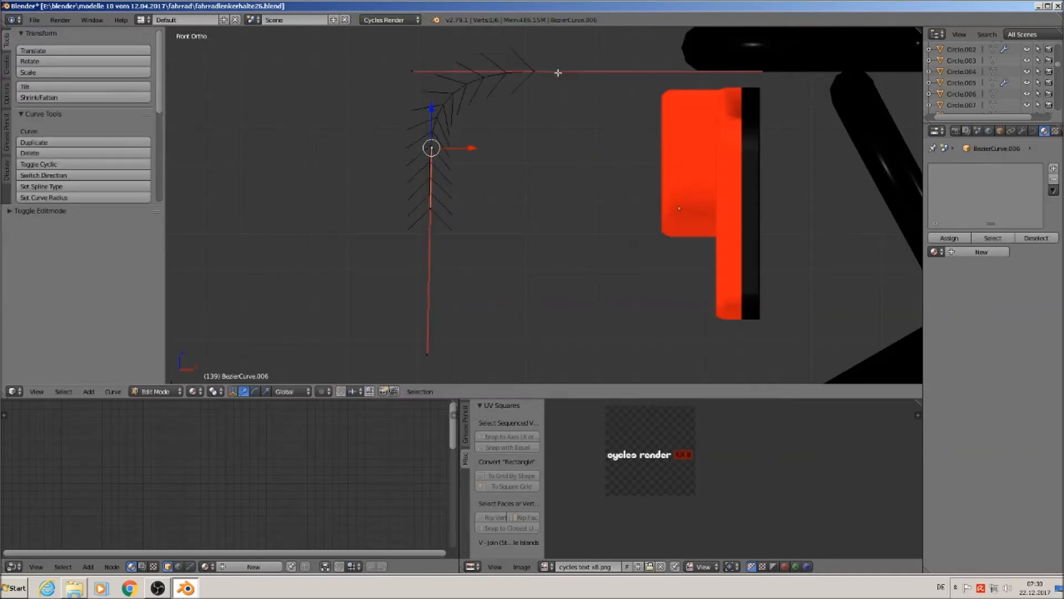
right_click(542, 72)
right_click(765, 71)
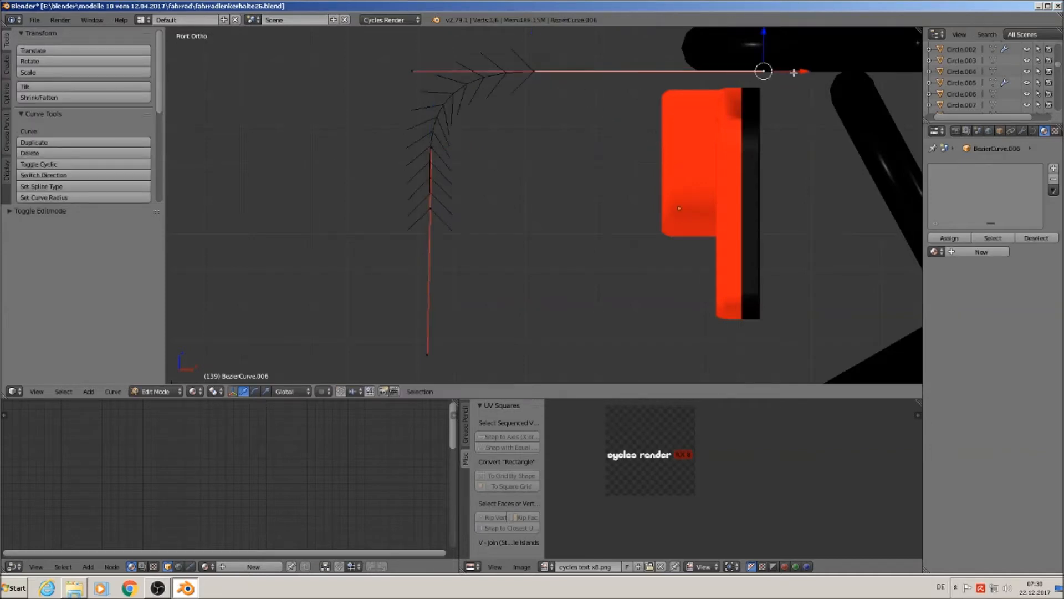
key("g")
key("x")
left_click(542, 77)
- Extrude the curve's upper end point along X and shorten the new segment to a small straight extension
right_click(535, 71)
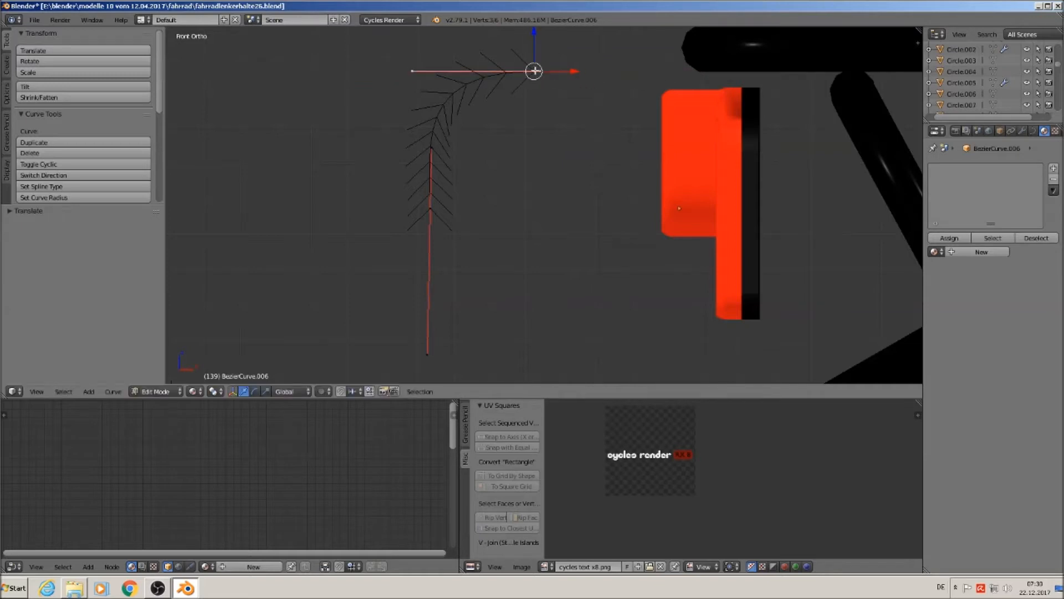
key("e")
key("x")
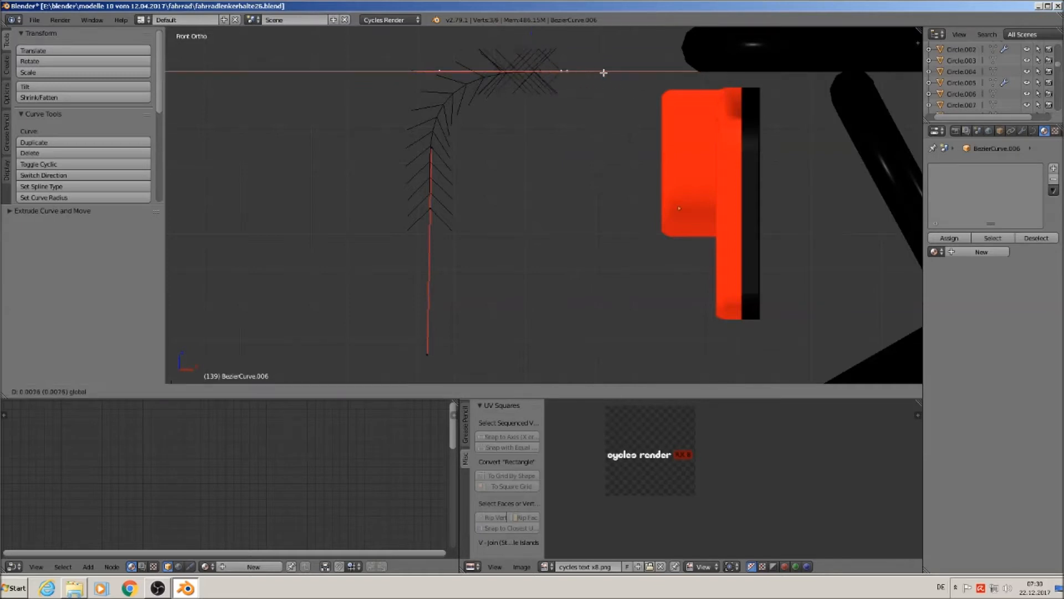
left_click(710, 78)
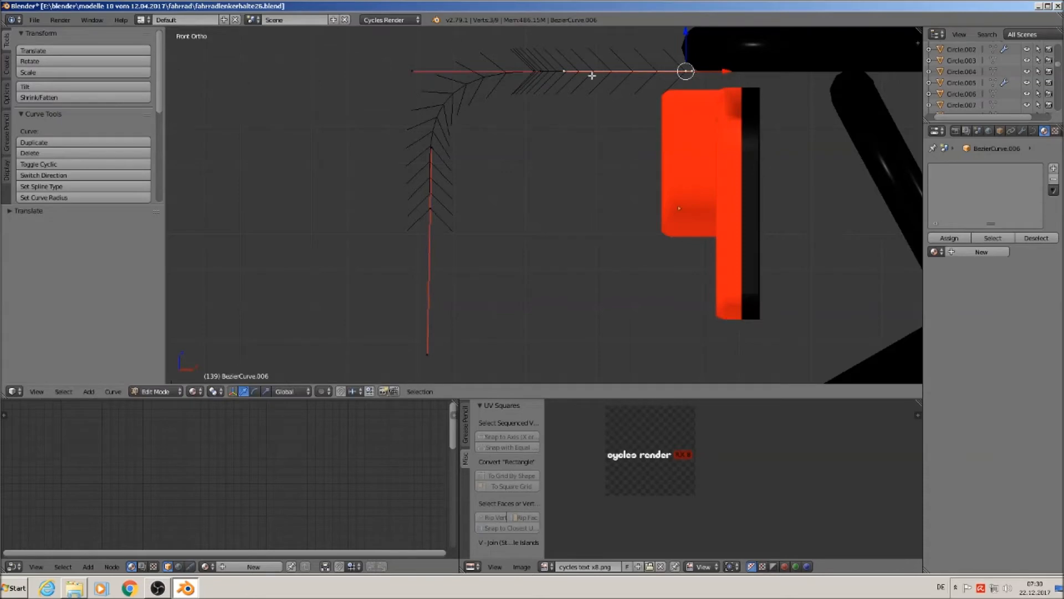
left_click(720, 74)
right_click(686, 72)
key("g")
key("x")
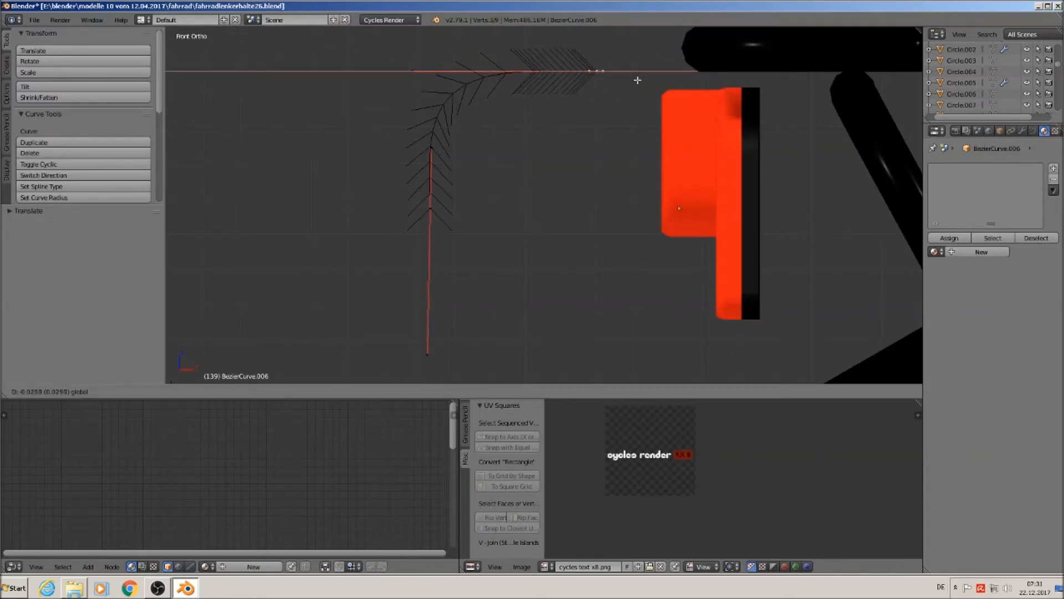
left_click(610, 87)
key("Tab")
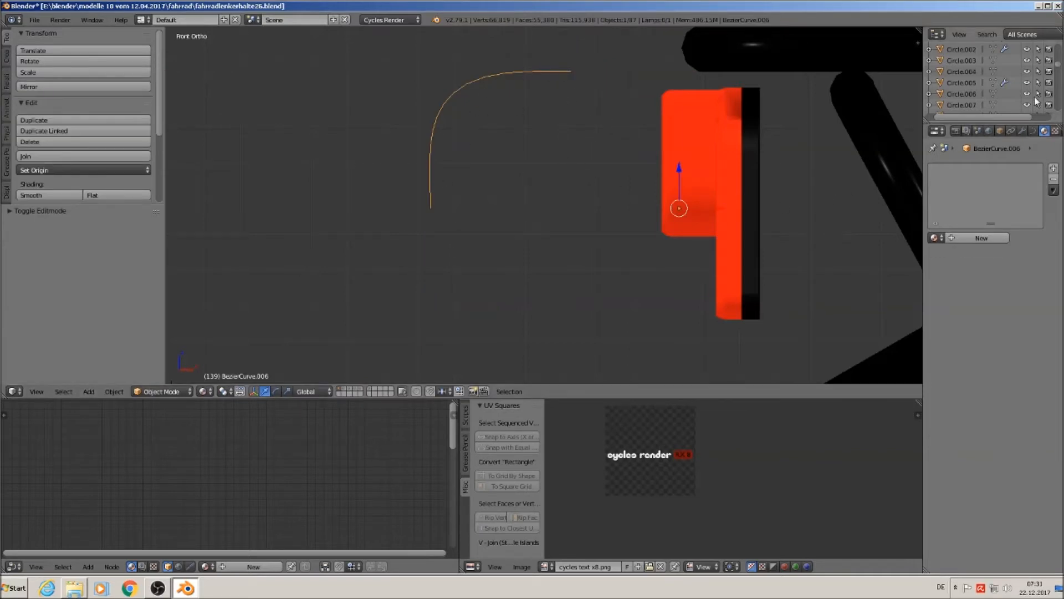
- Turn the curve into a round tube with fill mode Full, bevel depth 0.034 and bevel resolution 3
left_click(1033, 131)
left_click(1021, 228)
left_click(1014, 216)
left_click_drag(1018, 417, 1026, 417)
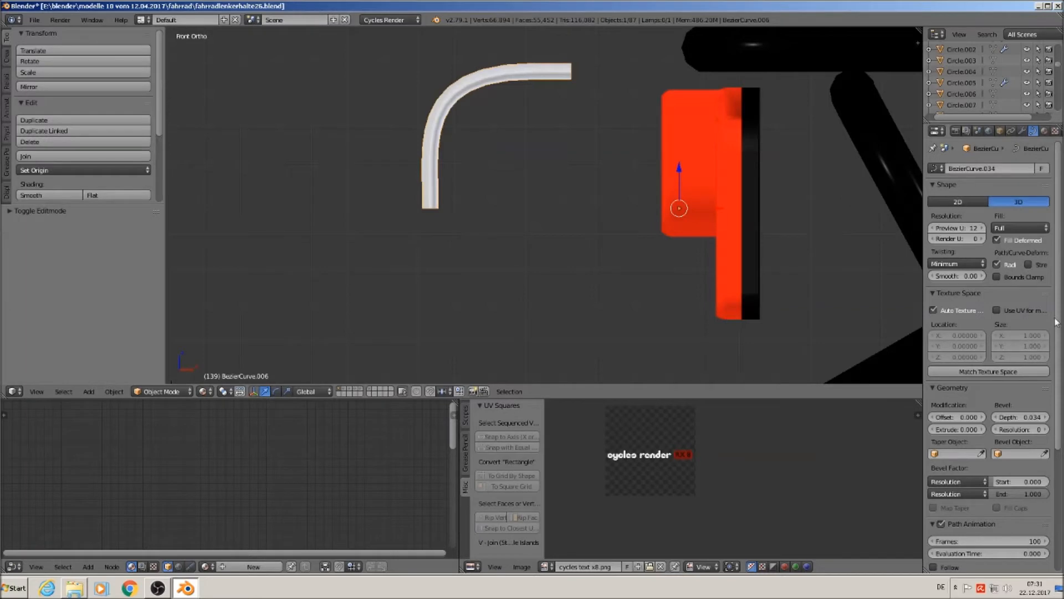
double_click(1045, 429)
left_click(1046, 429)
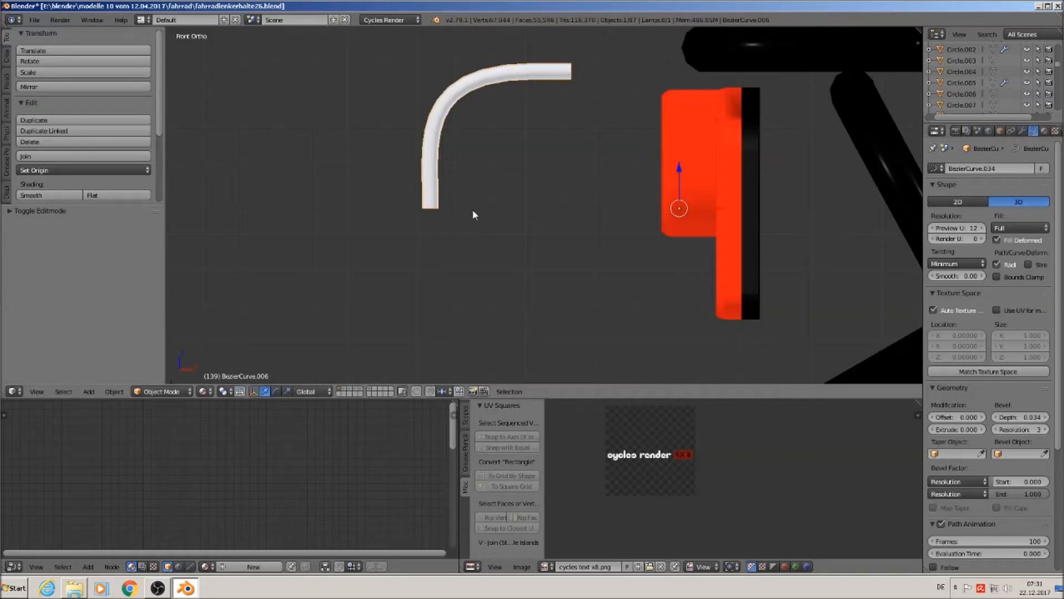
- Convert the bent tube to a mesh and move it along X against the rear light's back plate
key("alt+c")
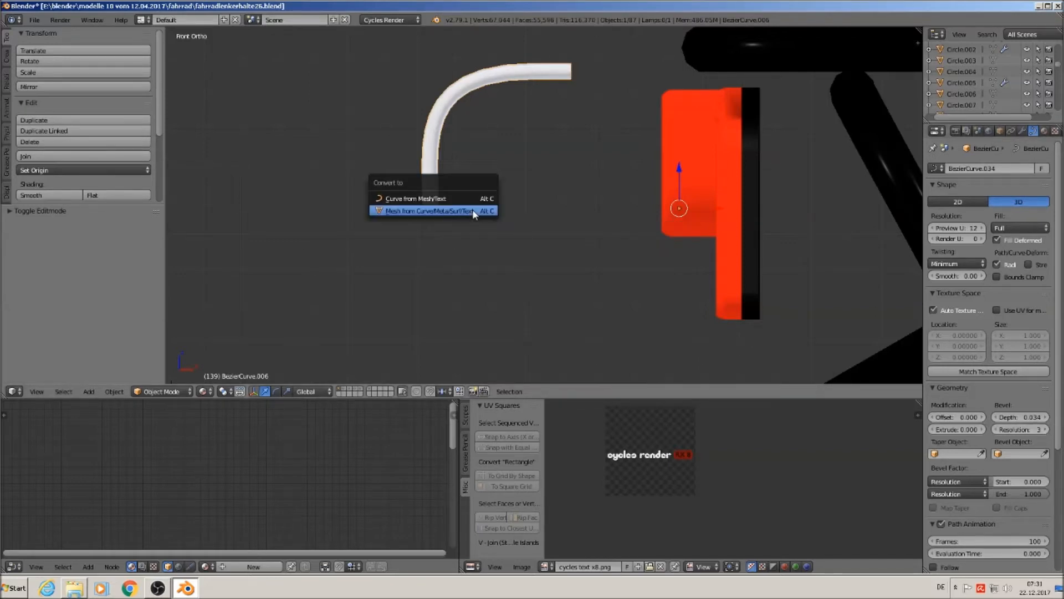
left_click(472, 211)
scroll(472, 210, "down", 2)
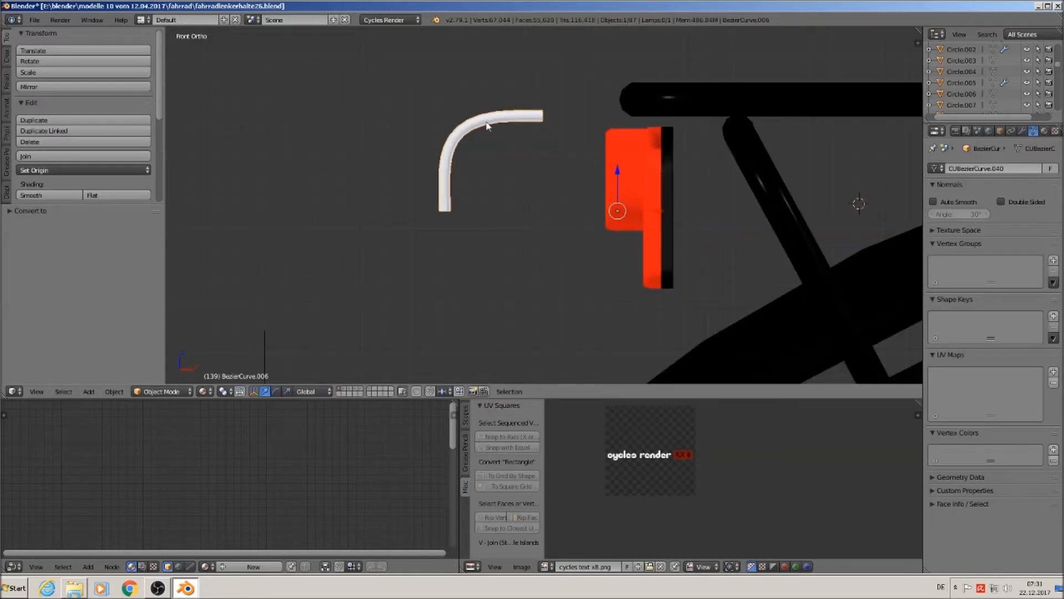
key("g")
key("x")
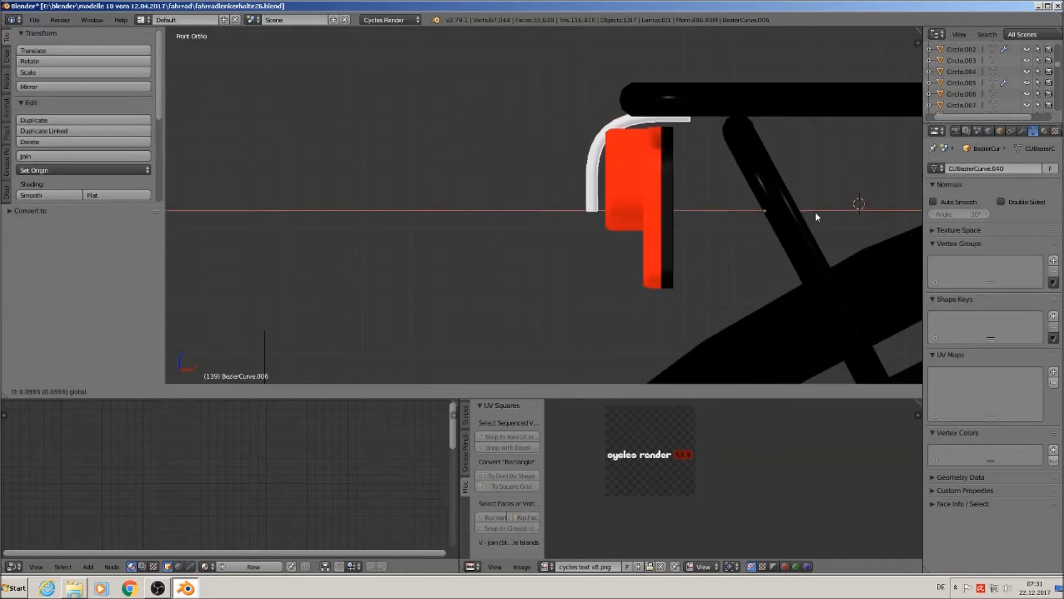
left_click(886, 215)
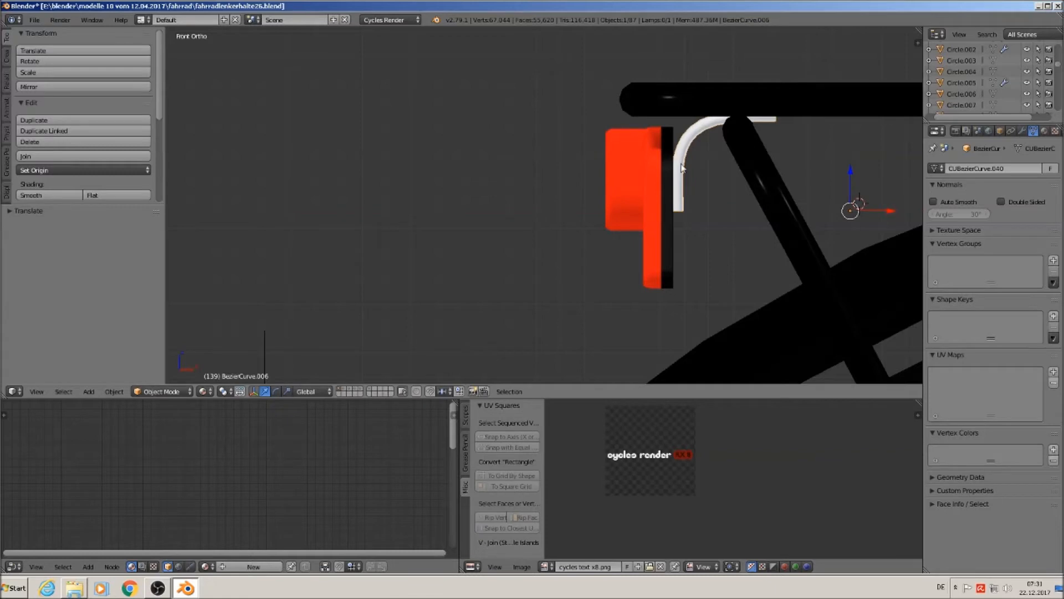
- Apply rotation and scale to the bent tube bracket and set its origin to its geometry
middle_click_drag(797, 227, 553, 189, "shift")
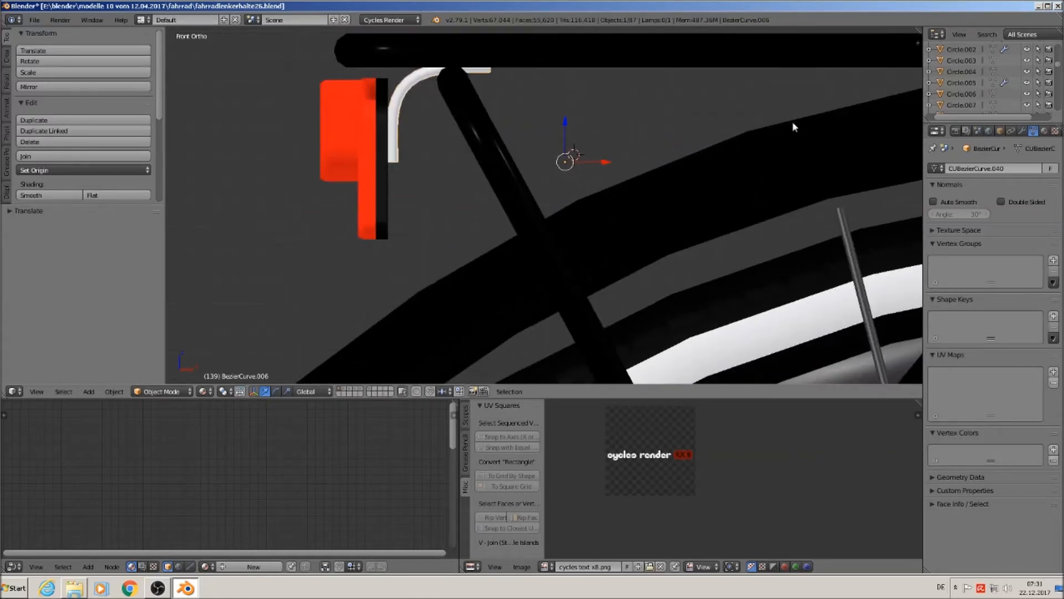
left_click(114, 391)
mouse_move(211, 308)
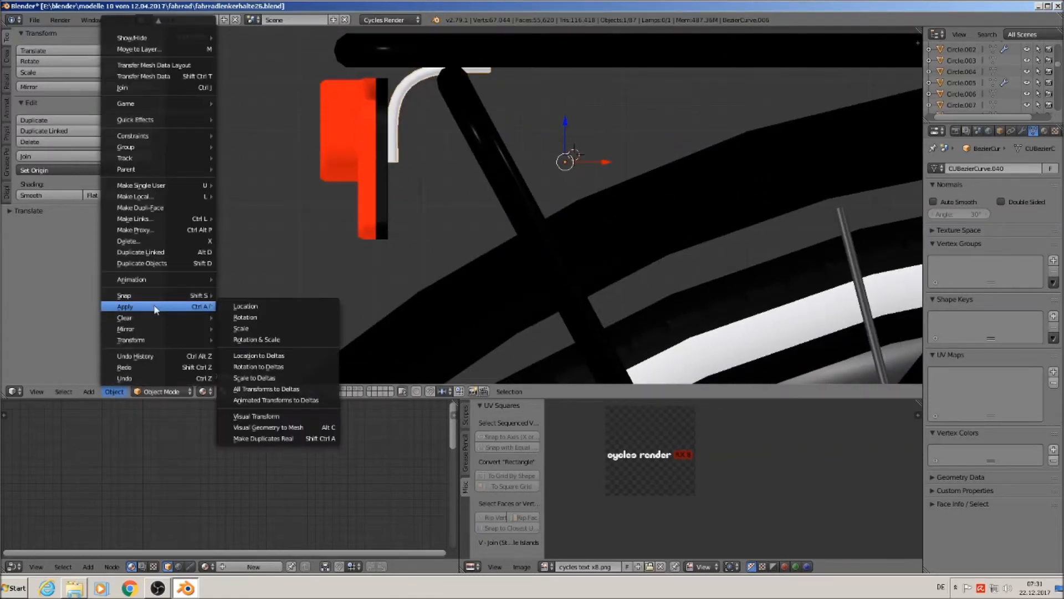
left_click(262, 338)
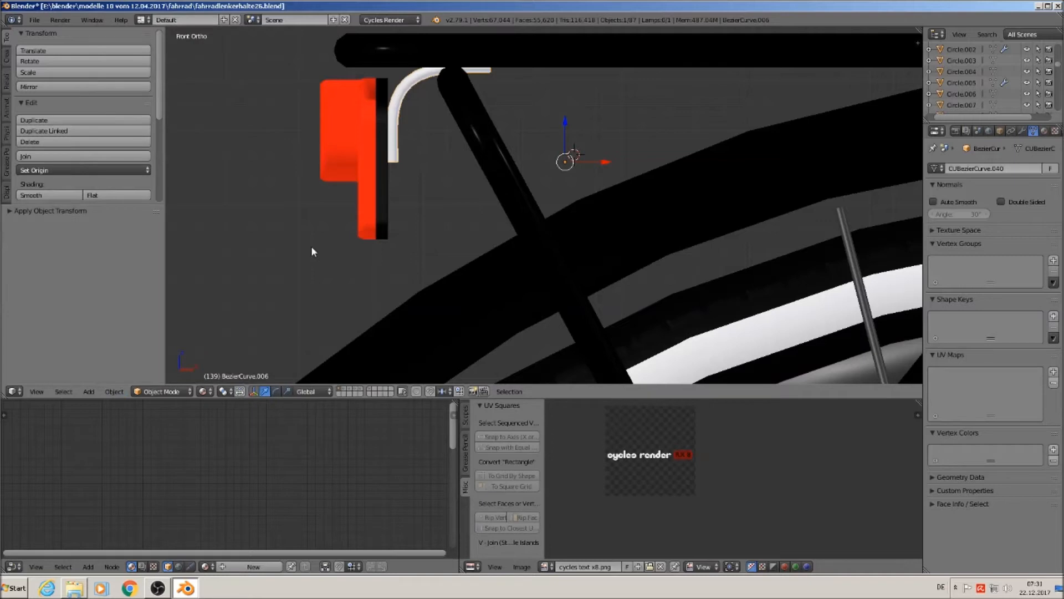
left_click(44, 169)
left_click(96, 194)
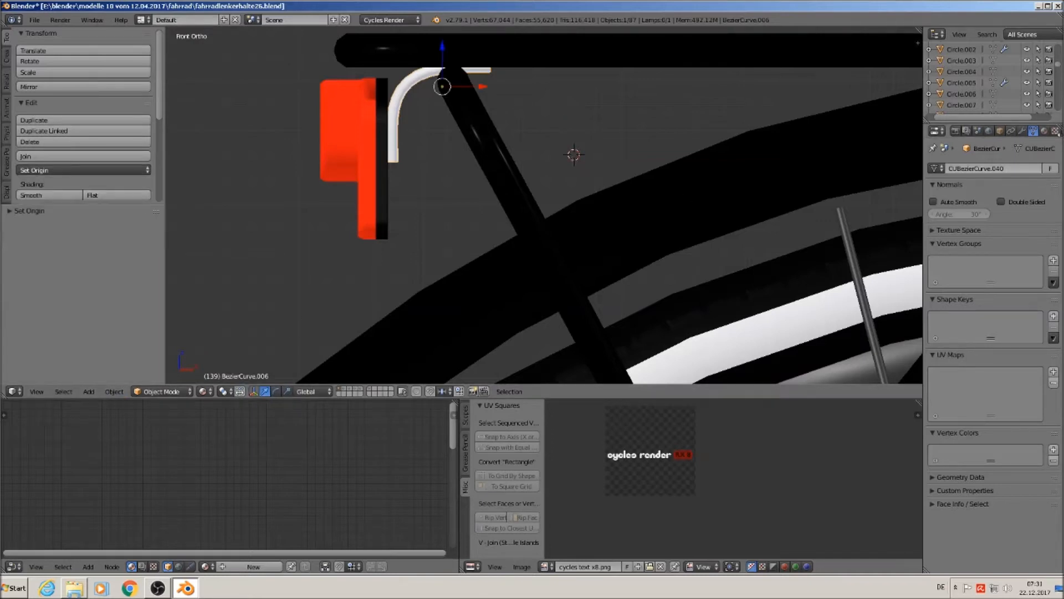
- Assign the existing material "black metall glossy" to the bent tube bracket
left_click(1055, 131)
left_click(1045, 130)
left_click(933, 238)
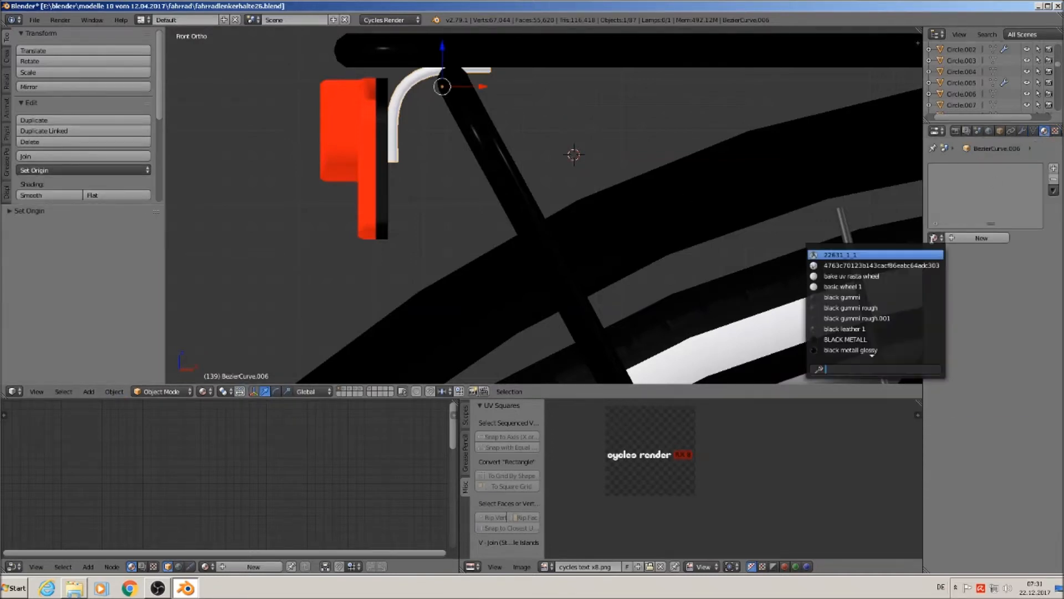
left_click(875, 350)
- Move the bracket along Y in top view until it lies just beside the luggage rack
middle_click_drag(549, 239, 603, 275)
scroll(603, 275, "down", 3)
key("KP_7")
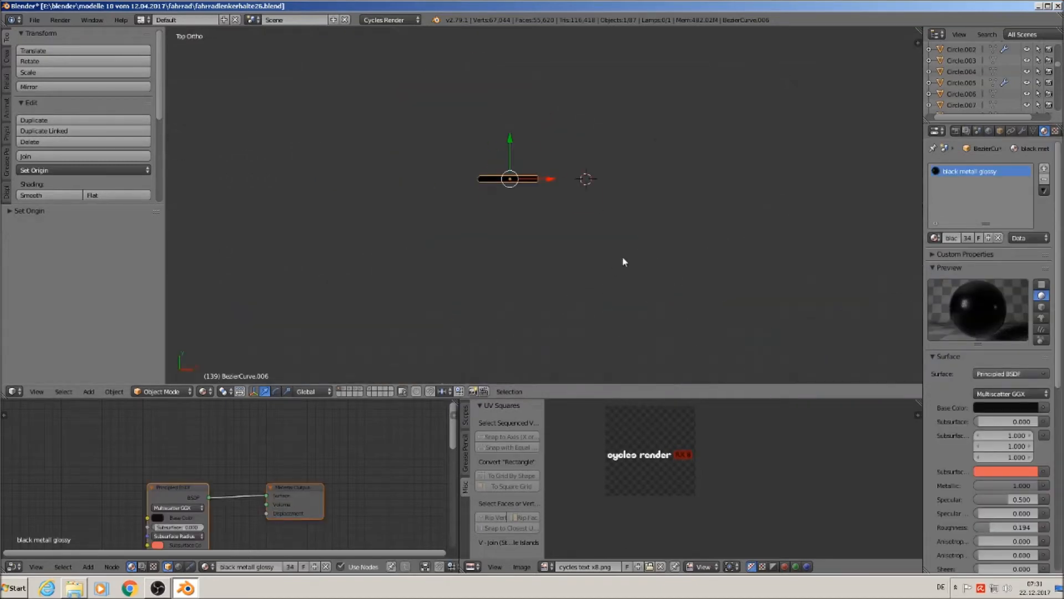
left_click_drag(555, 180, 590, 330)
middle_click_drag(591, 314, 612, 112, "shift")
scroll(606, 160, "up", 3)
middle_click_drag(598, 167, 594, 90, "shift")
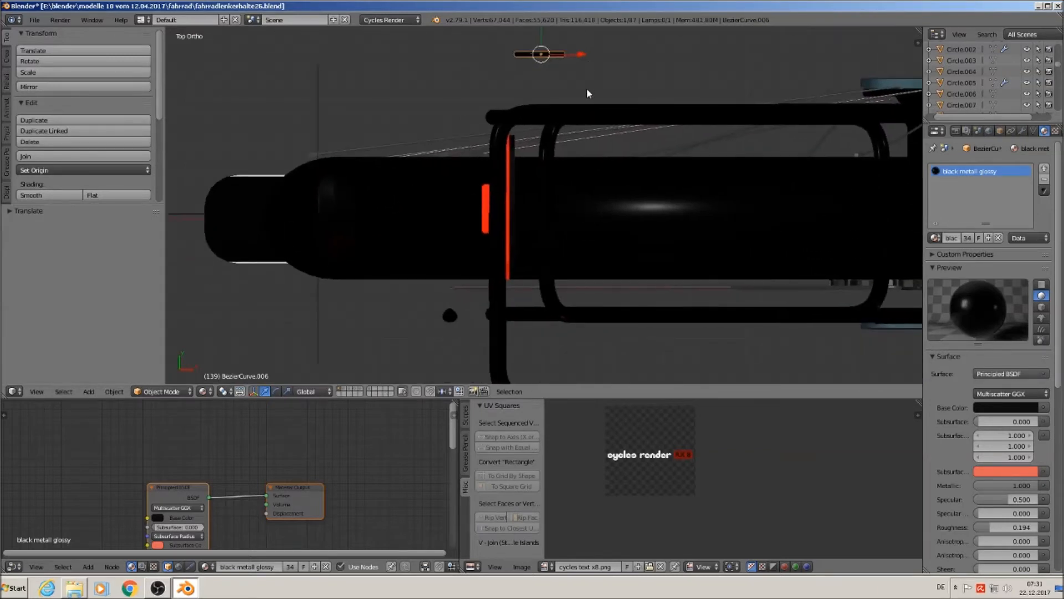
scroll(587, 92, "down", 2)
right_click(521, 277)
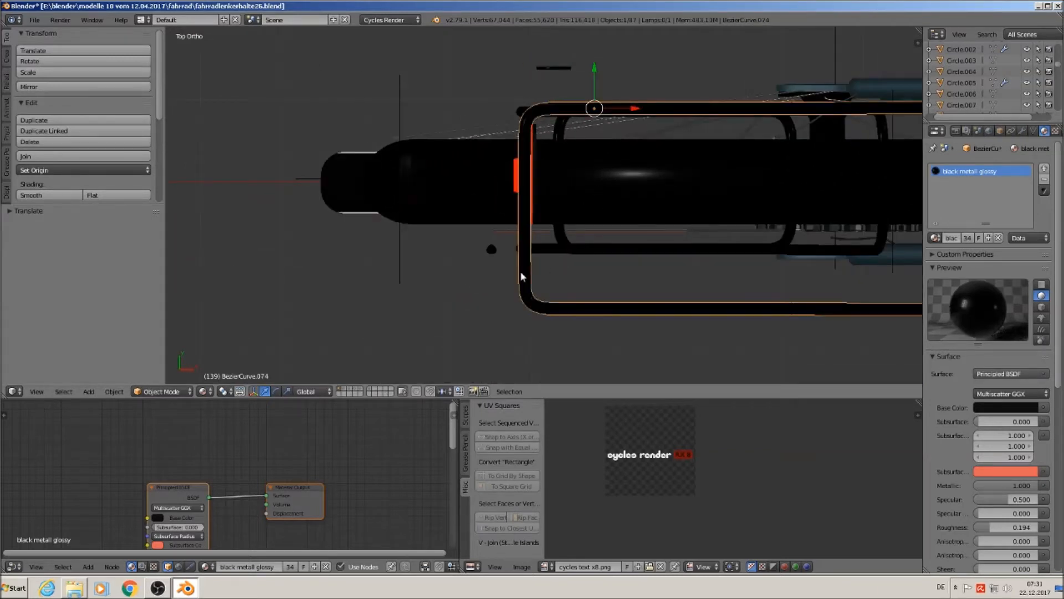
key("Tab")
middle_click_drag(707, 294, 398, 219, "shift")
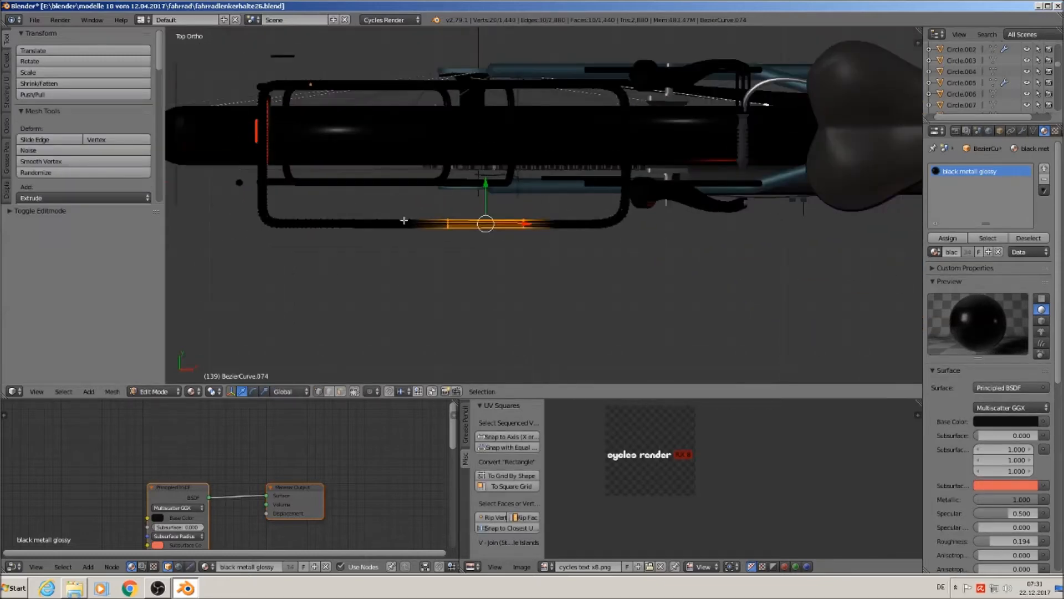
key("a")
key("b")
left_click_drag(639, 256, 216, 165)
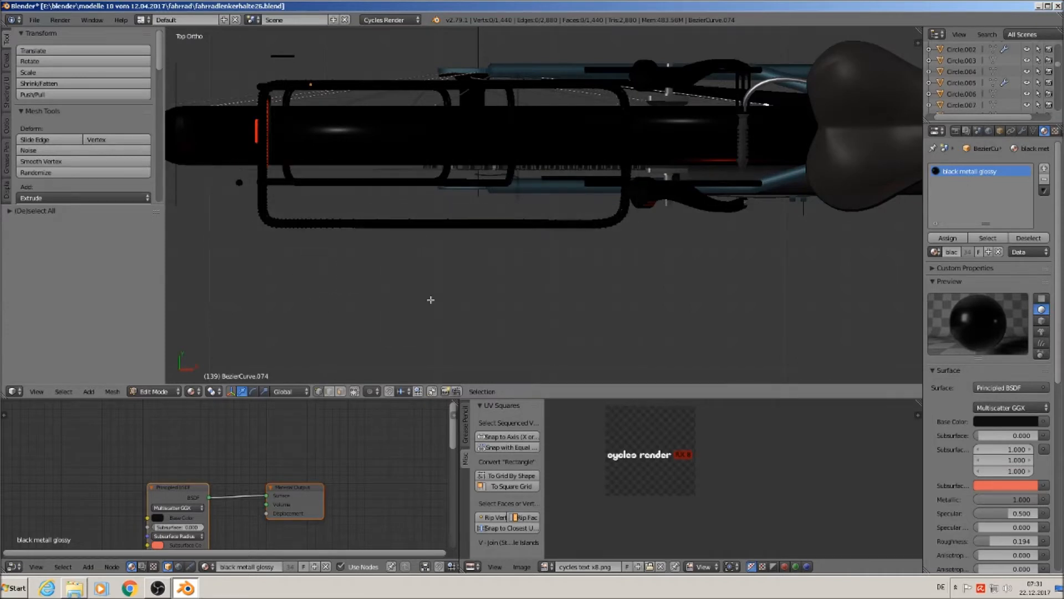
key("b")
left_click_drag(651, 187, 206, 126)
key("x")
key("Escape")
middle_click_drag(213, 133, 277, 103)
key("KP_7")
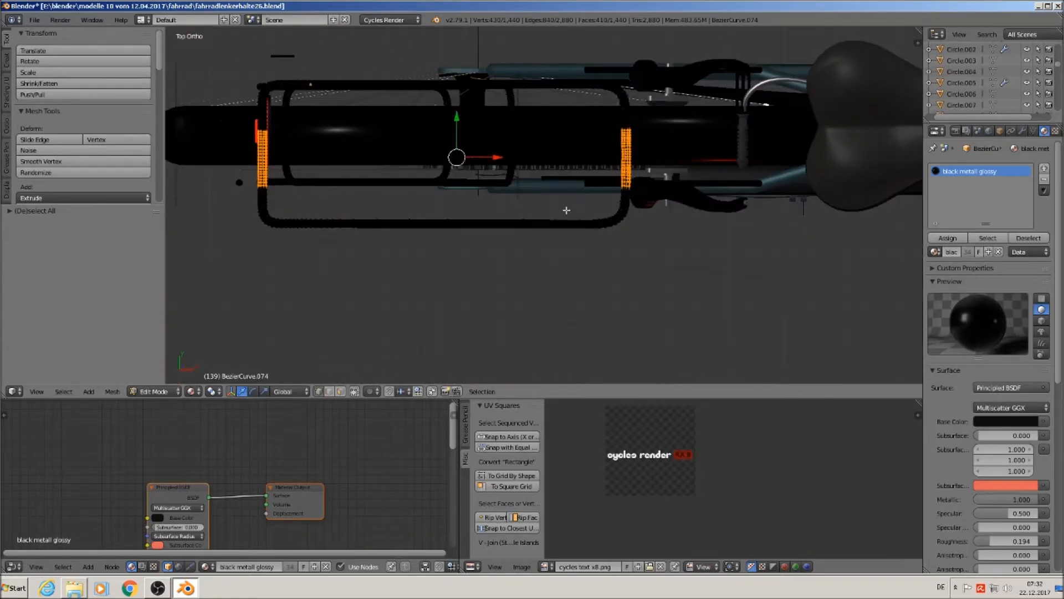
key("Tab")
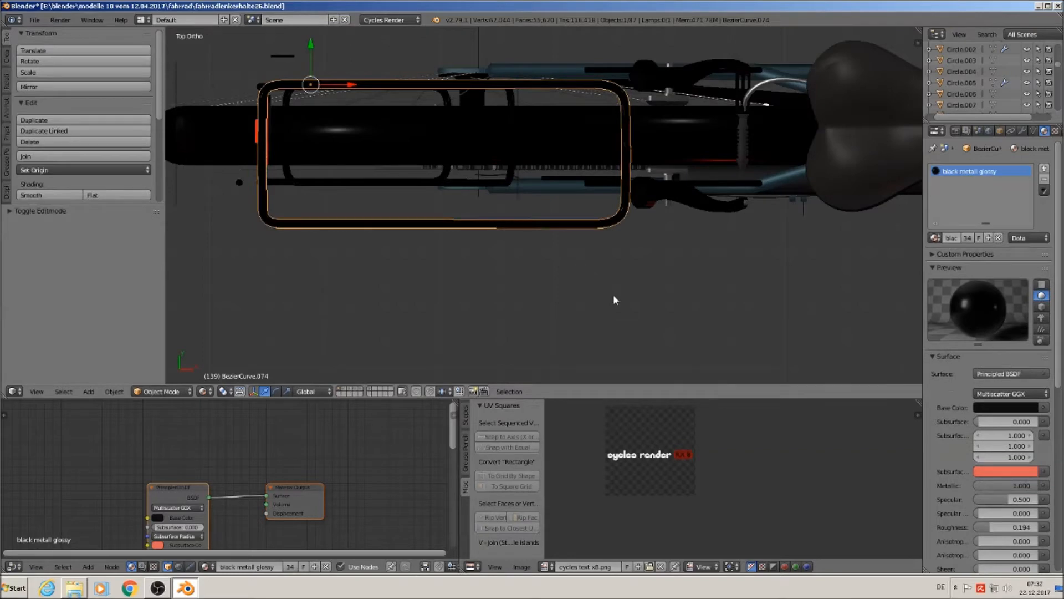
- Scale the rack's rectangular tube frame down along Y to match the width of the carrier's other bars, and deselect it
key("s")
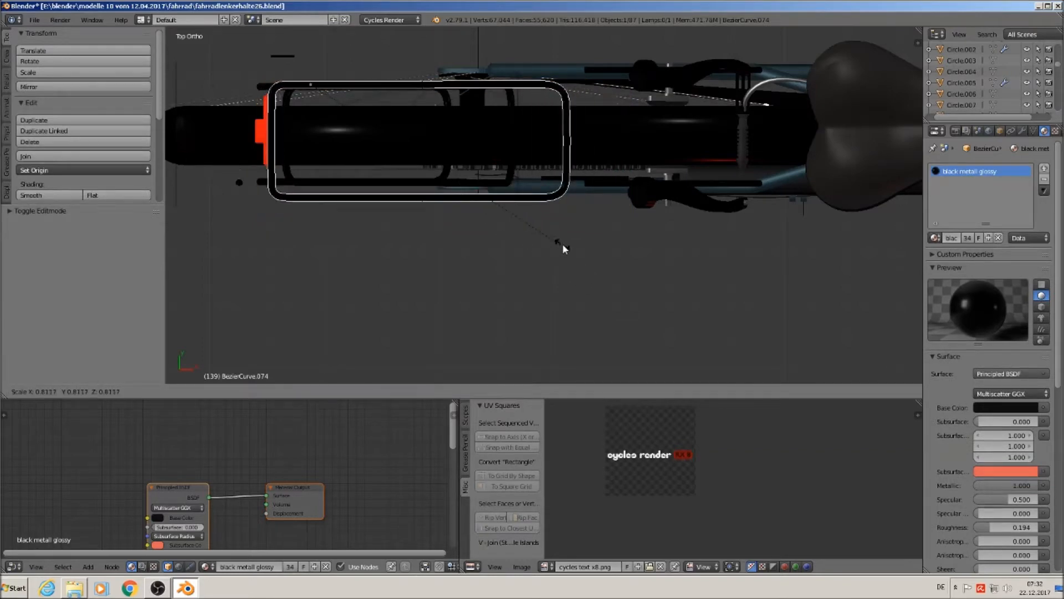
left_click(611, 254)
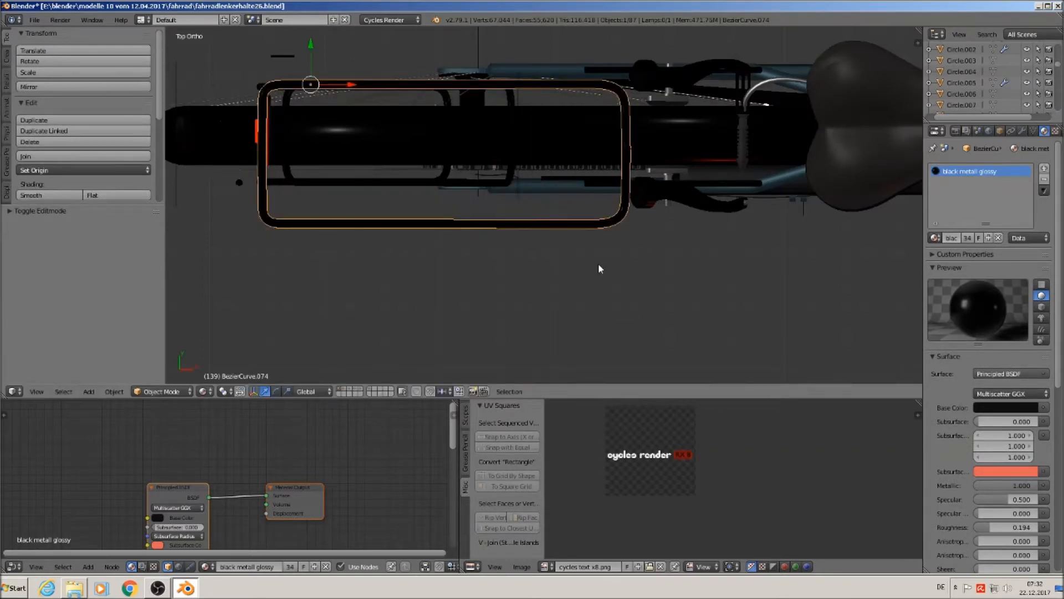
key("s")
key("y")
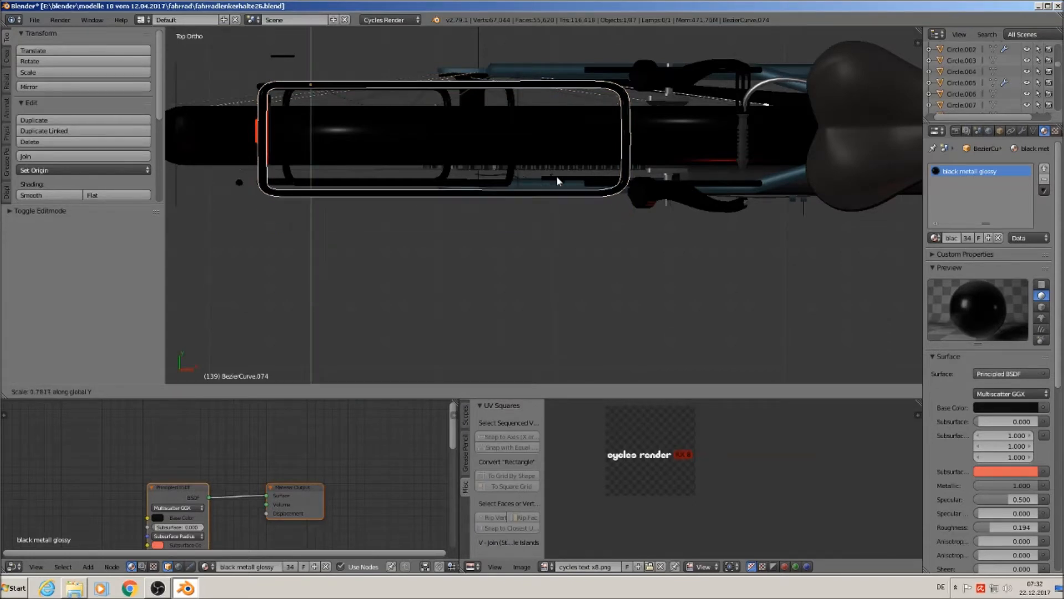
left_click(543, 136)
middle_click_drag(543, 137, 516, 131)
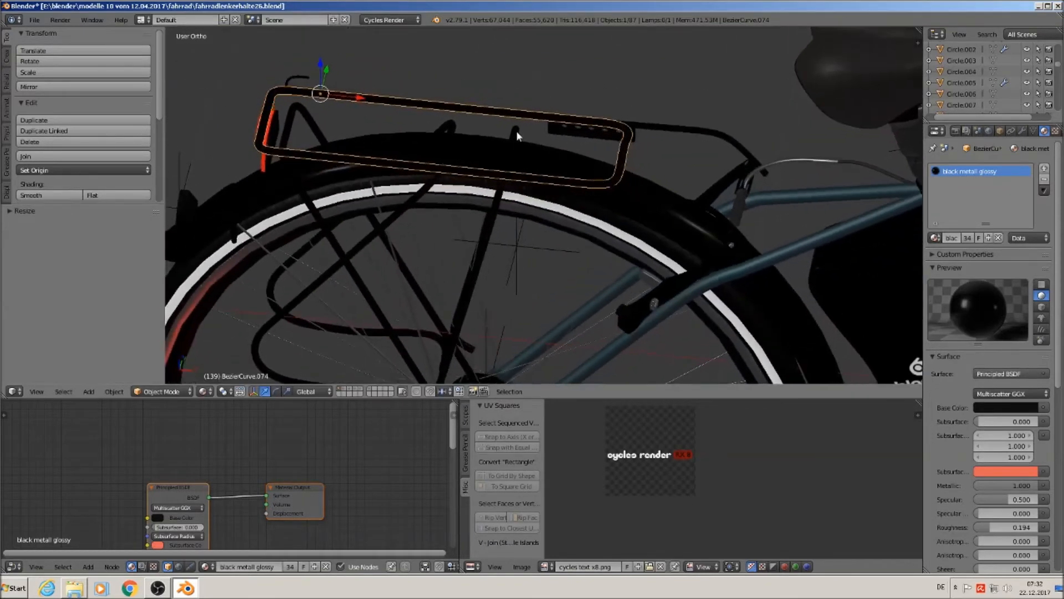
key("a")
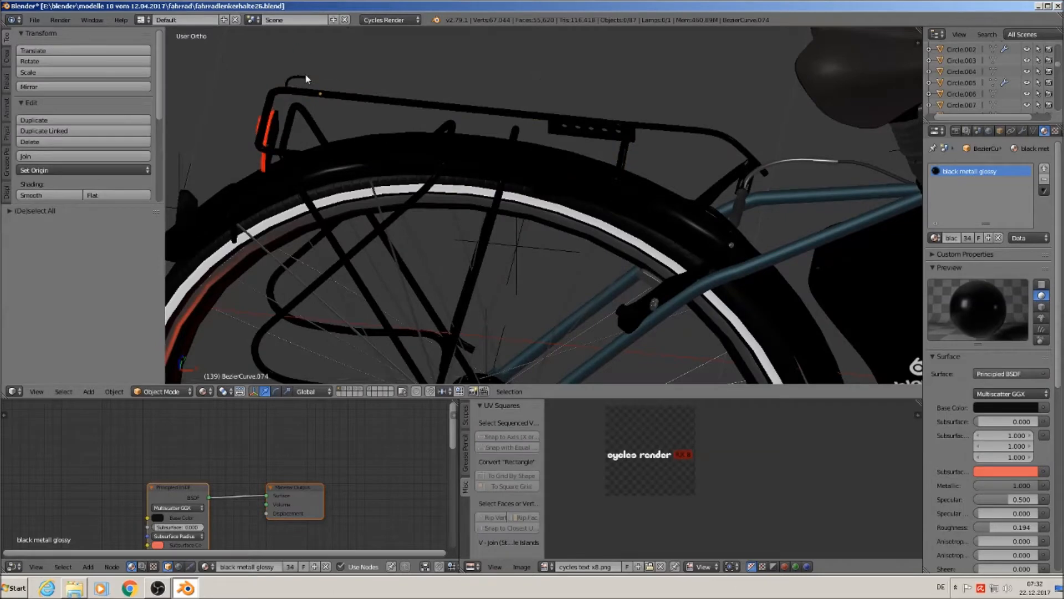
- Move the bent tube bracket along Y in top view onto the rack, behind one end of the rear light
key("KP_7")
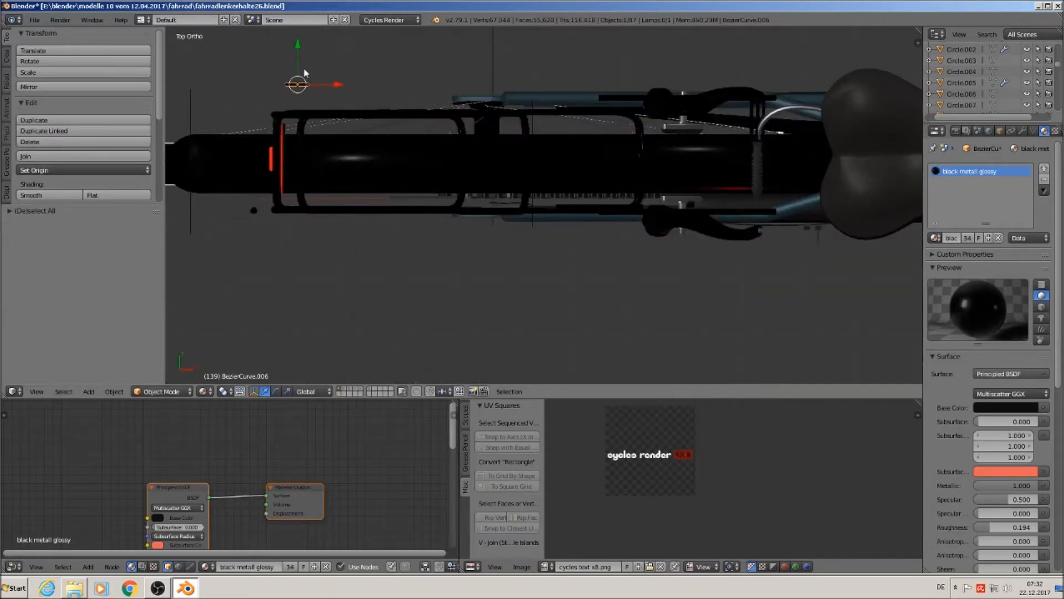
key("g")
key("y")
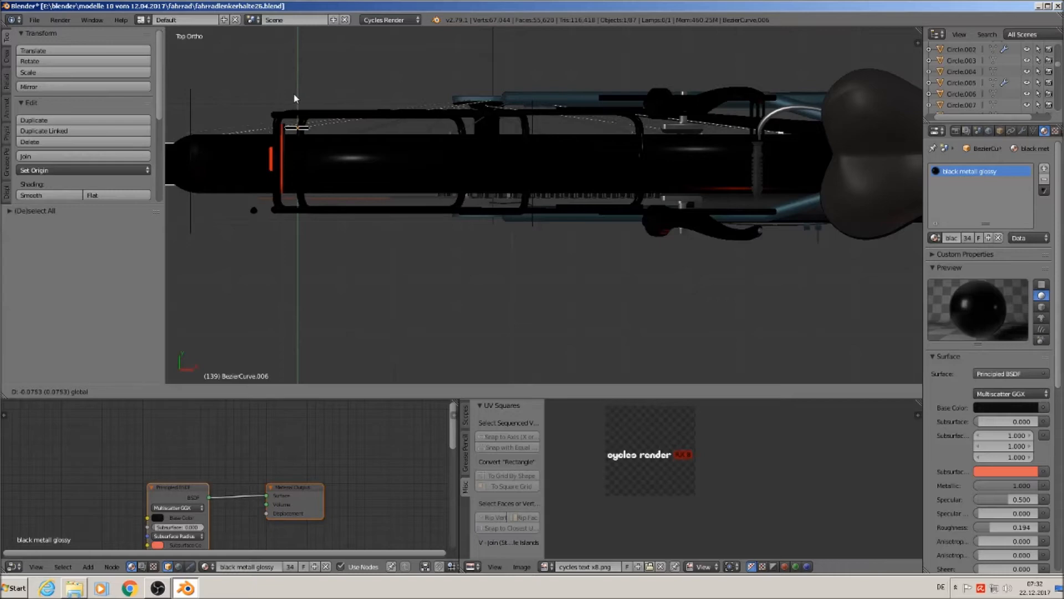
left_click(289, 95)
middle_click_drag(294, 115, 307, 141)
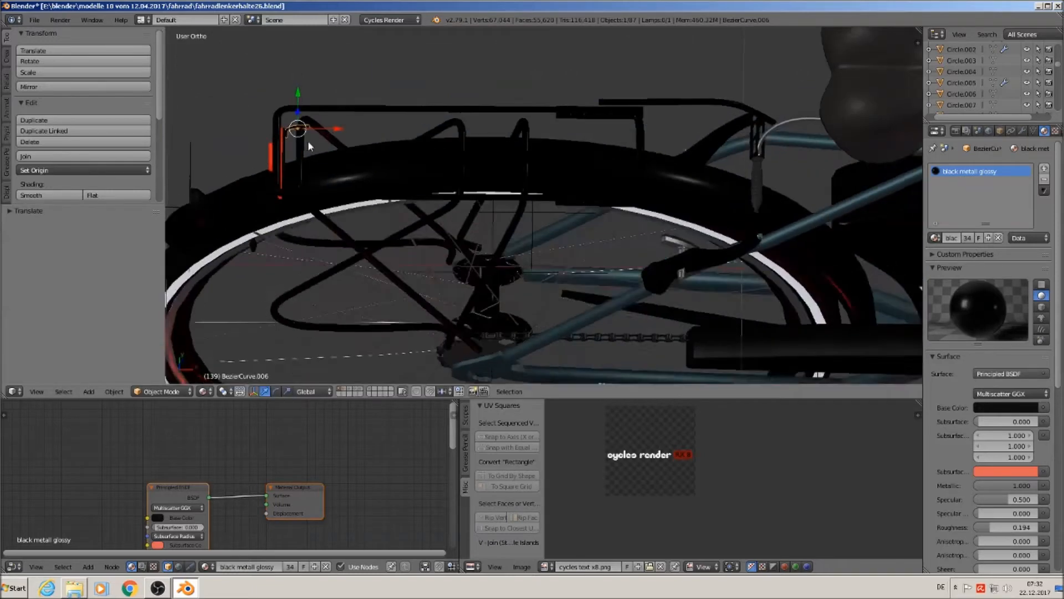
- Duplicate the bracket about -0.09 along Y to the other end of the rear light and deselect everything
scroll(318, 87, "up", 6)
middle_click_drag(287, 105, 338, 117)
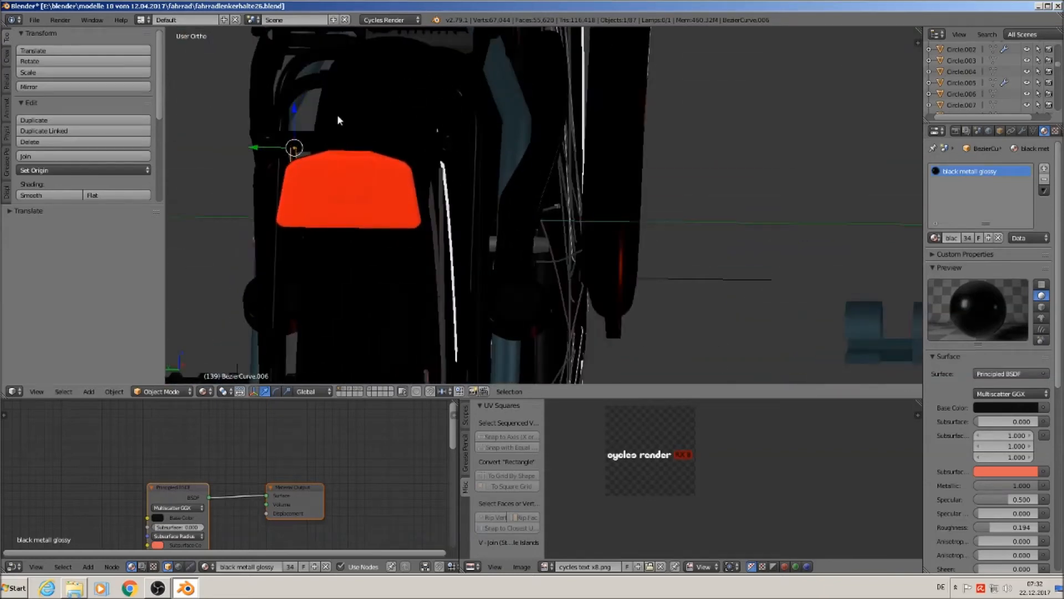
key("shift+d")
key("y")
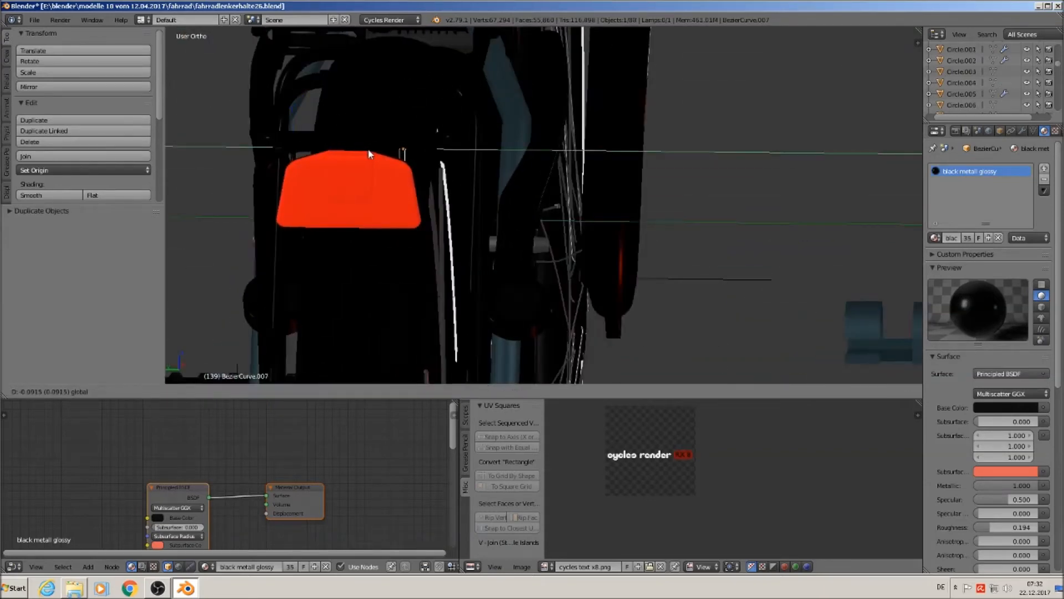
left_click(370, 154)
middle_click_drag(377, 160, 263, 144)
key("a")
- Check the finished rack and rear light from the side and save the file
scroll(298, 172, "down", 4)
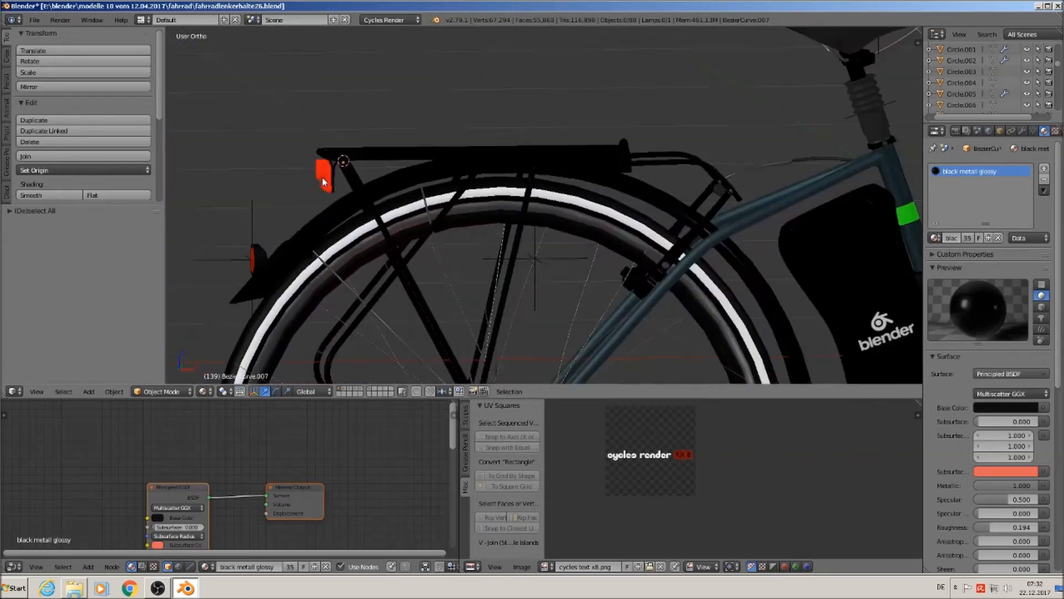
middle_click_drag(323, 181, 320, 190)
left_click(34, 20)
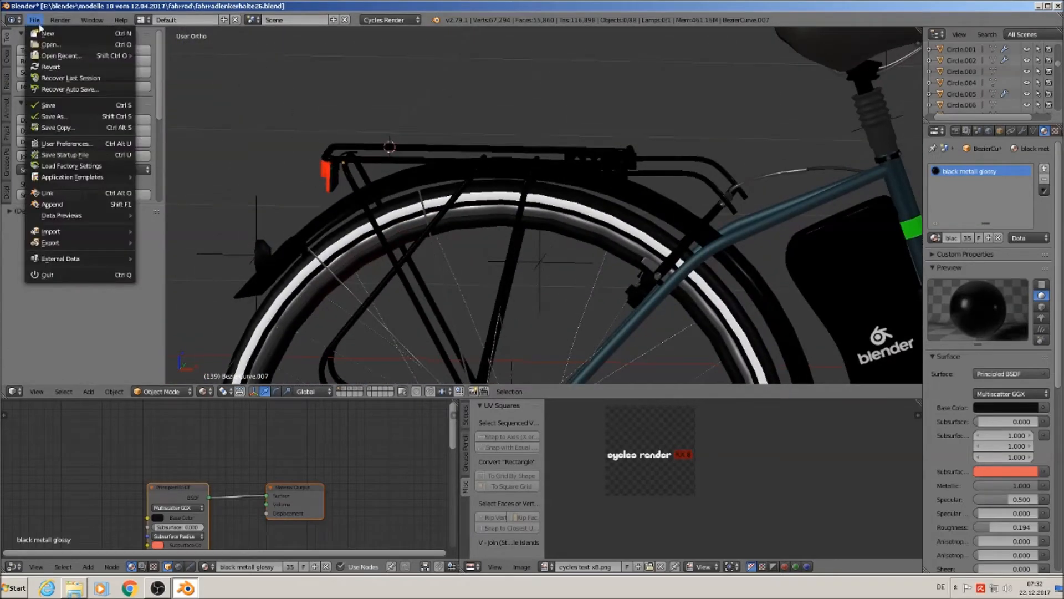
left_click(79, 101)
- Examine the front-view reference photo of the e-bike, especially where the rack and rear brake meet the seat stay
scroll(587, 121, "down", 3)
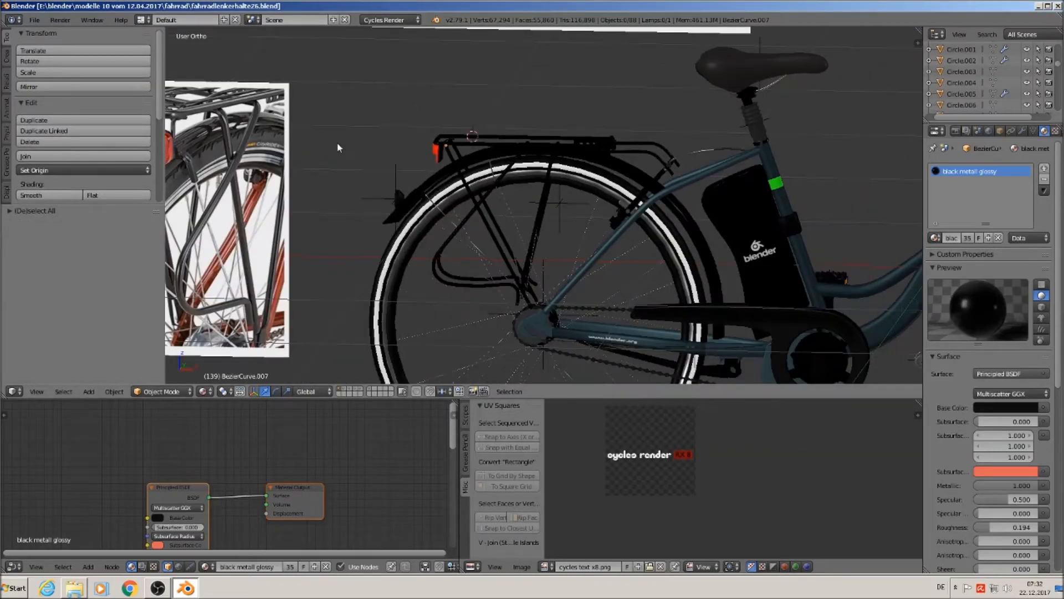
key("KP_1")
scroll(305, 145, "down", 3)
middle_click_drag(167, 109, 568, 235, "shift")
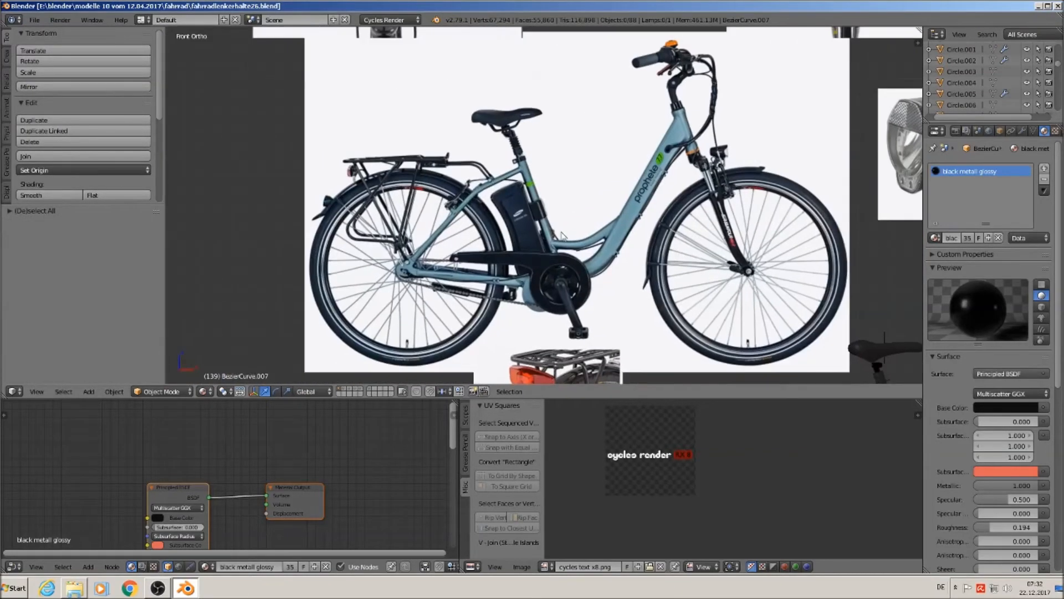
scroll(483, 194, "up", 6)
scroll(457, 161, "down", 5)
scroll(442, 159, "up", 3)
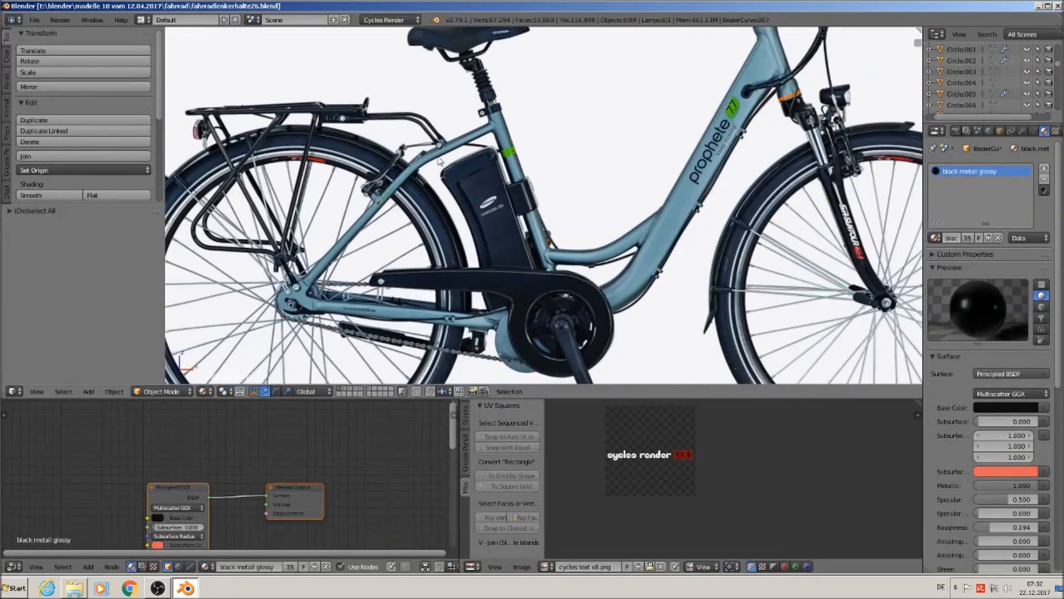
scroll(424, 156, "up", 5)
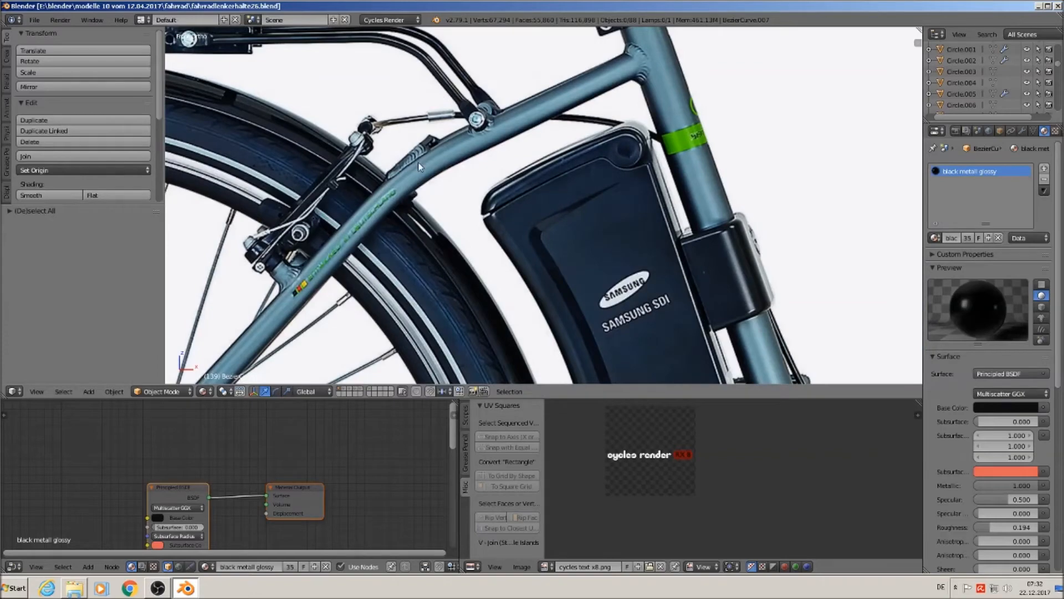
scroll(615, 255, "down", 7)
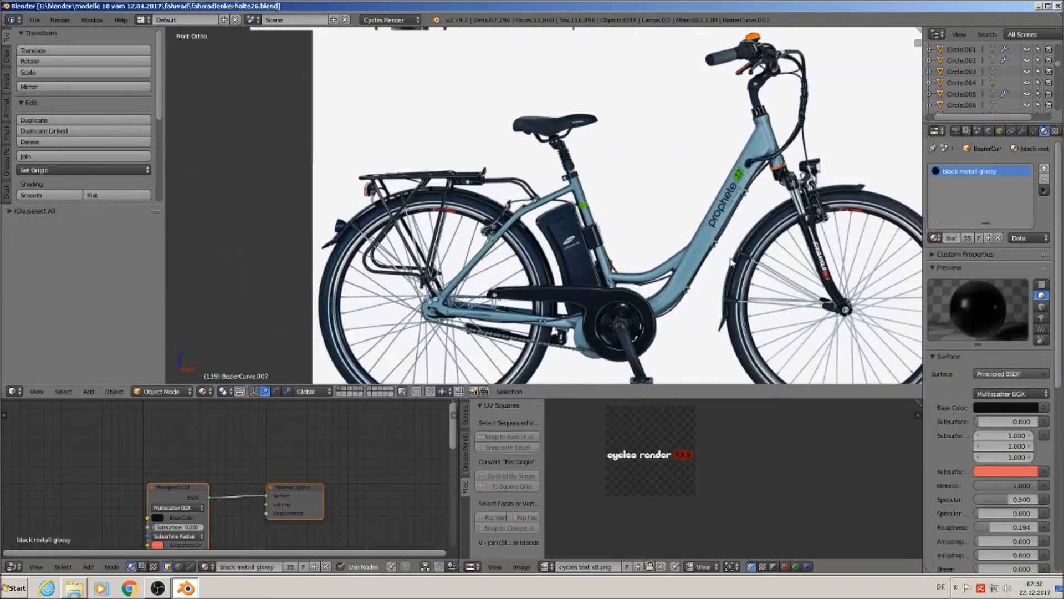
scroll(732, 262, "down", 3)
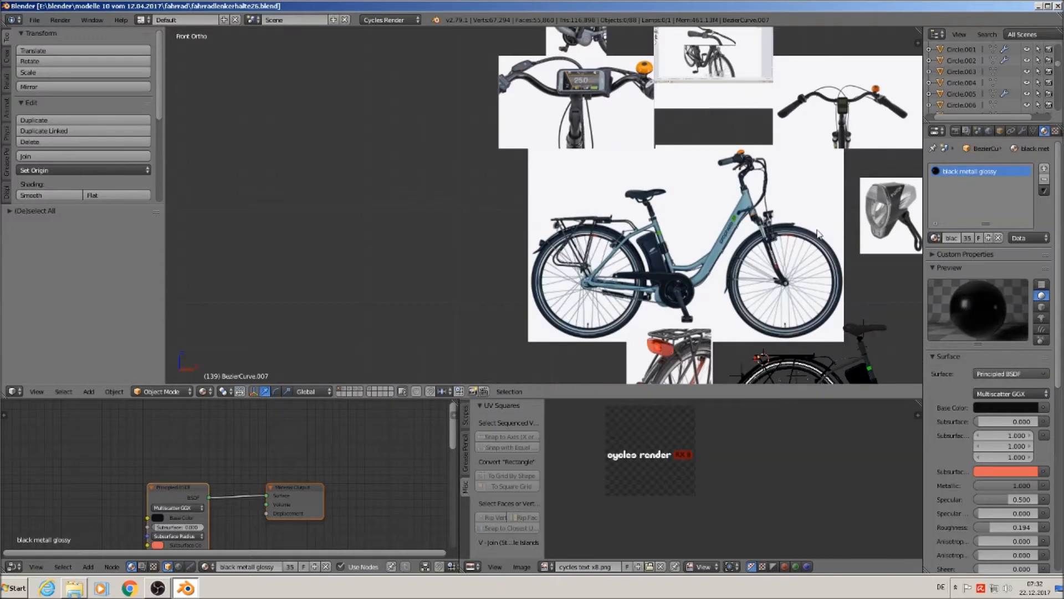
- Add a cube mesh on the seat stay just ahead of the rear brake in front view and scale it down to a small block
scroll(801, 272, "up", 5)
scroll(398, 184, "up", 6)
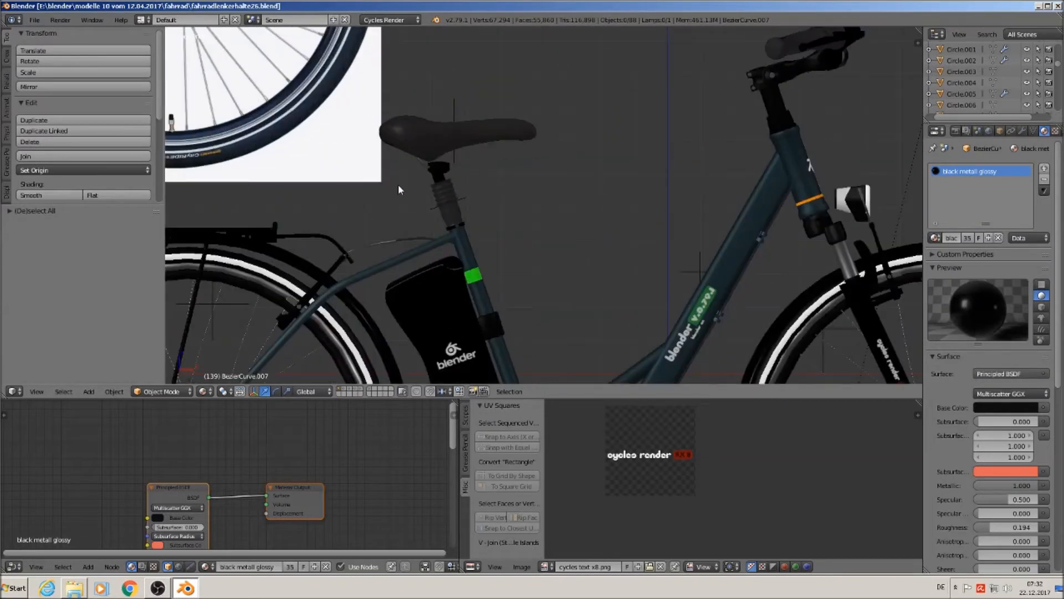
middle_click_drag(411, 158, 415, 147, "shift")
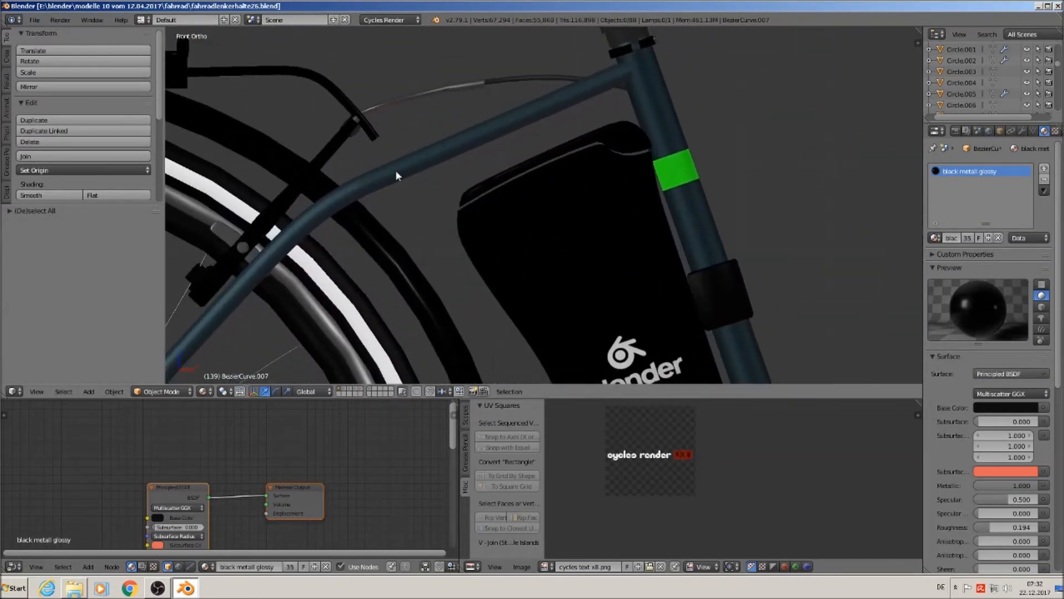
left_click(89, 391)
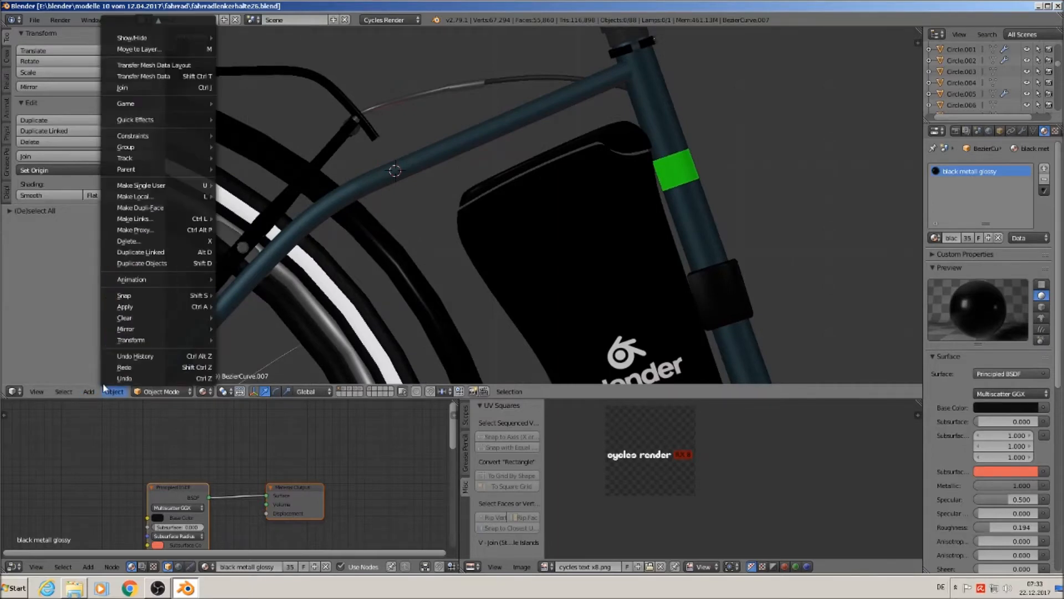
mouse_move(103, 378)
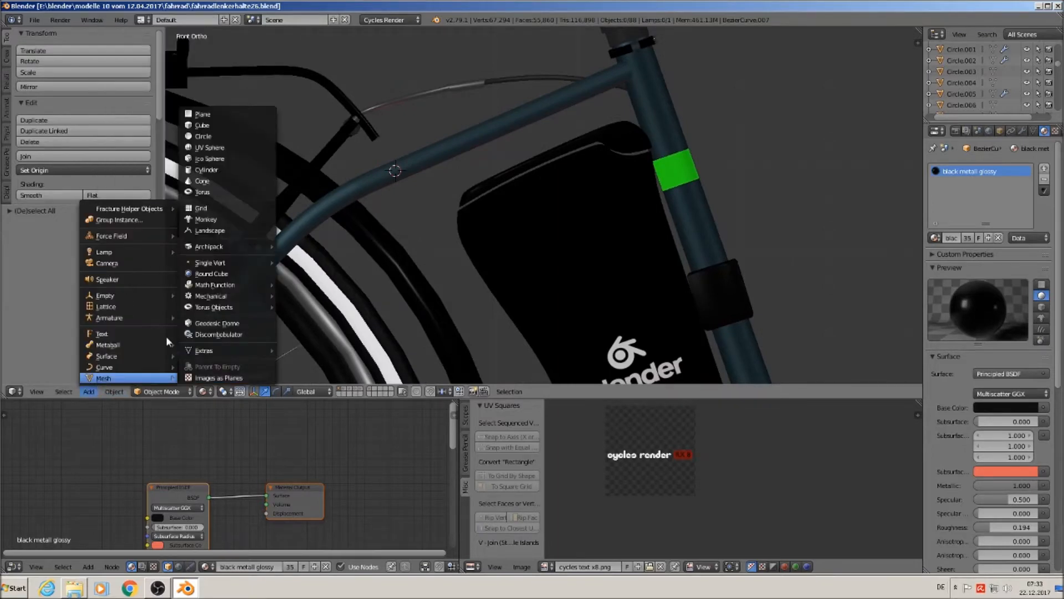
left_click(219, 130)
key("s")
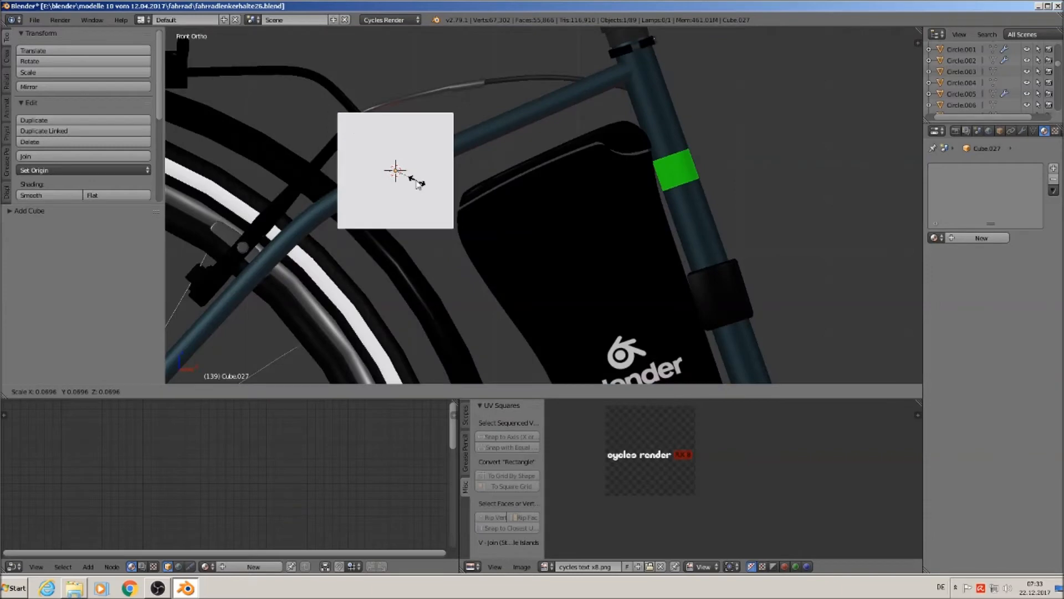
left_click(404, 176)
- Flatten the cube along Z and stretch it along Y into a long thin plate reaching across the bike
key("s")
key("z")
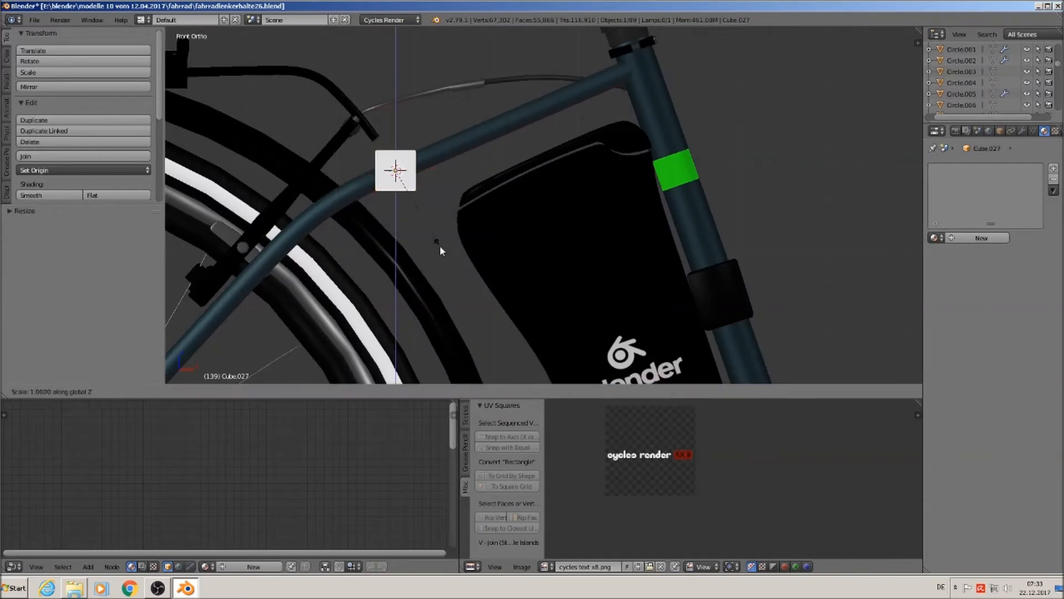
left_click(397, 186)
middle_click_drag(394, 190, 467, 251)
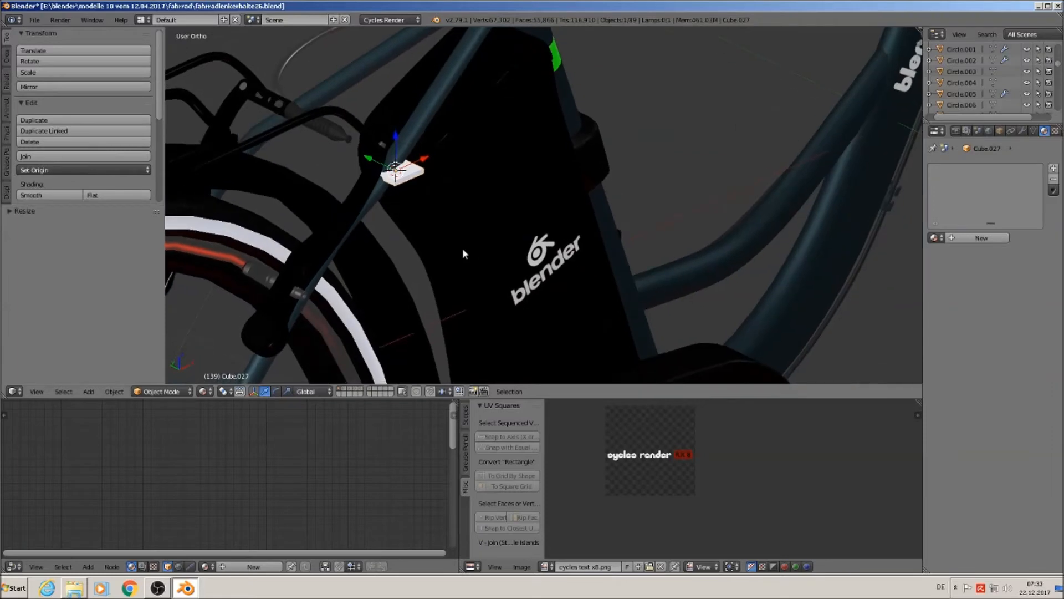
key("s")
key("y")
left_click(639, 103)
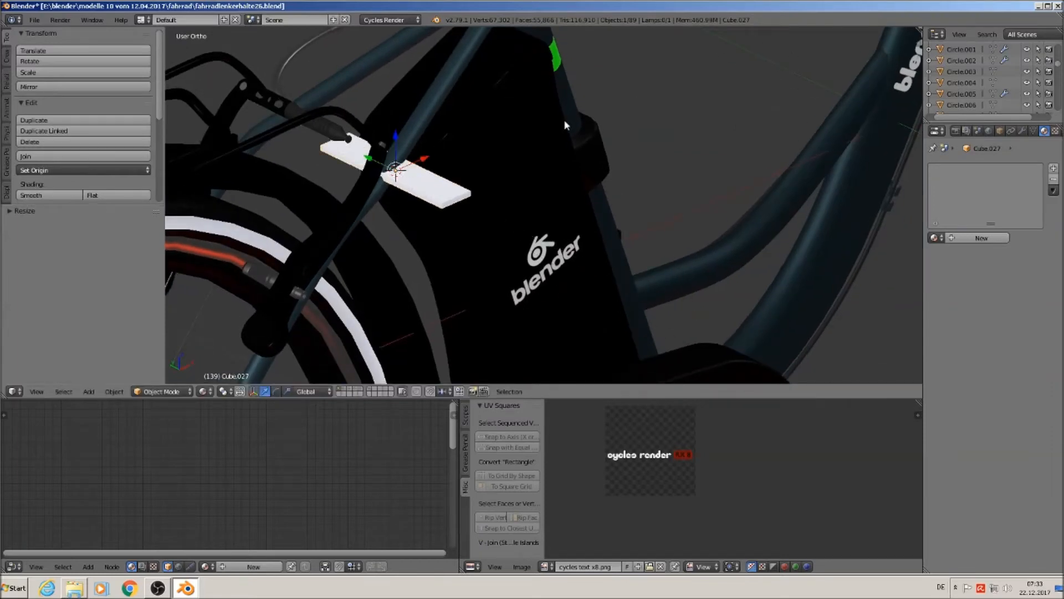
- Center the plate along Y between the two seat stays and shift it slightly along X toward the saddle
left_click_drag(394, 164, 345, 125)
middle_click_drag(360, 129, 418, 132)
key("KP_7")
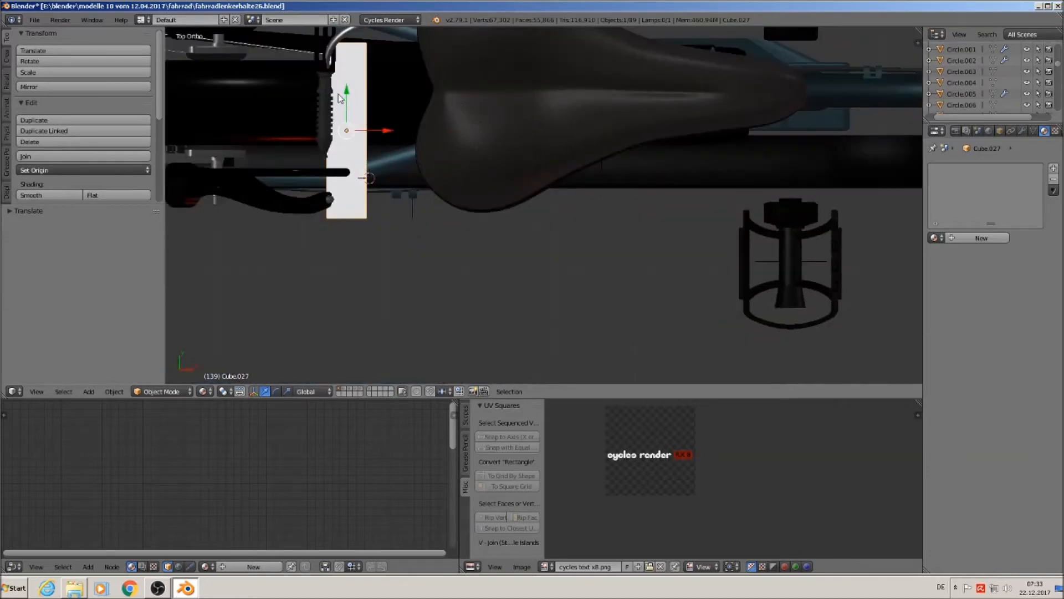
middle_click_drag(338, 91, 346, 195, "shift")
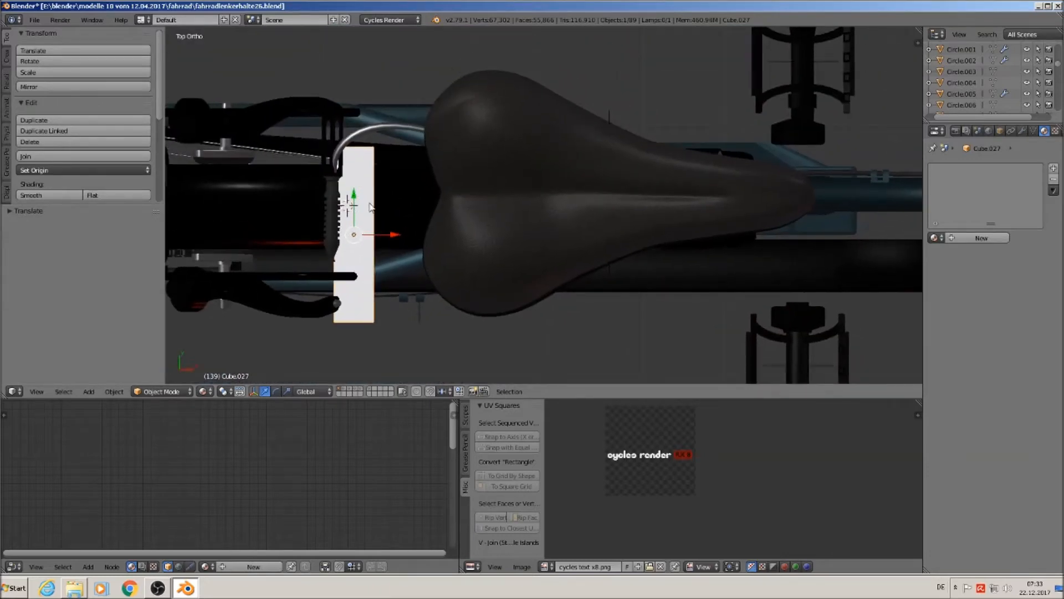
left_click_drag(354, 199, 354, 160)
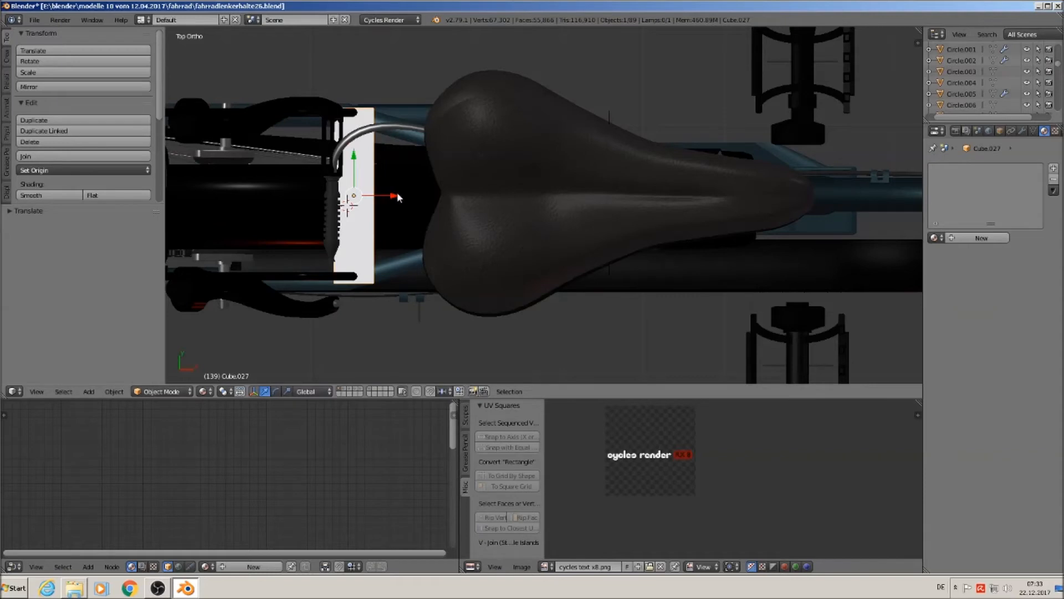
key("g")
key("x")
left_click(410, 197)
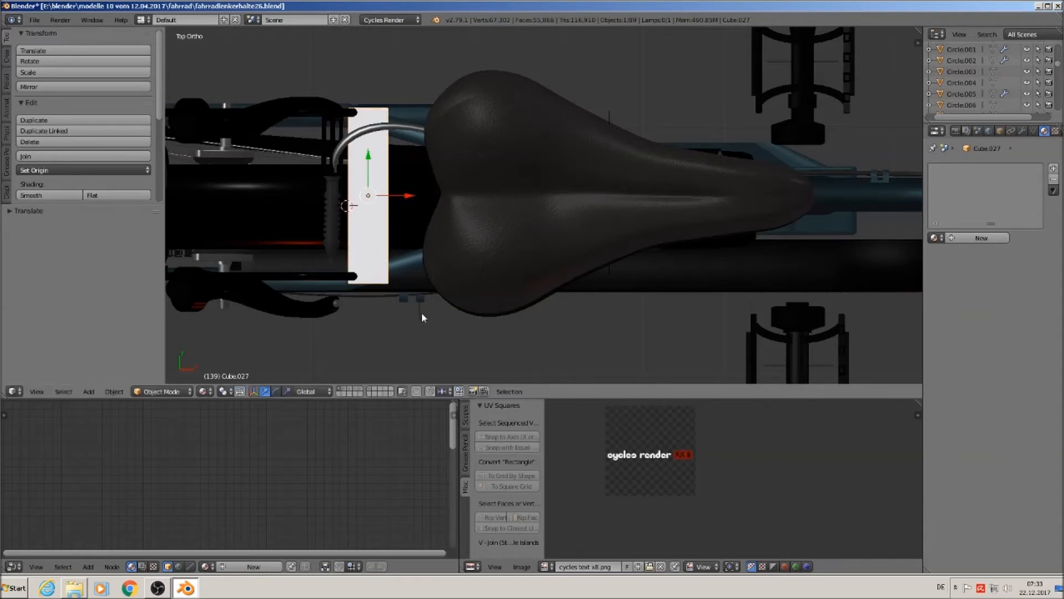
- Scale the plate to about 0.9 along Y to fit between the seat stays and enter Edit Mode on it
key("s")
key("y")
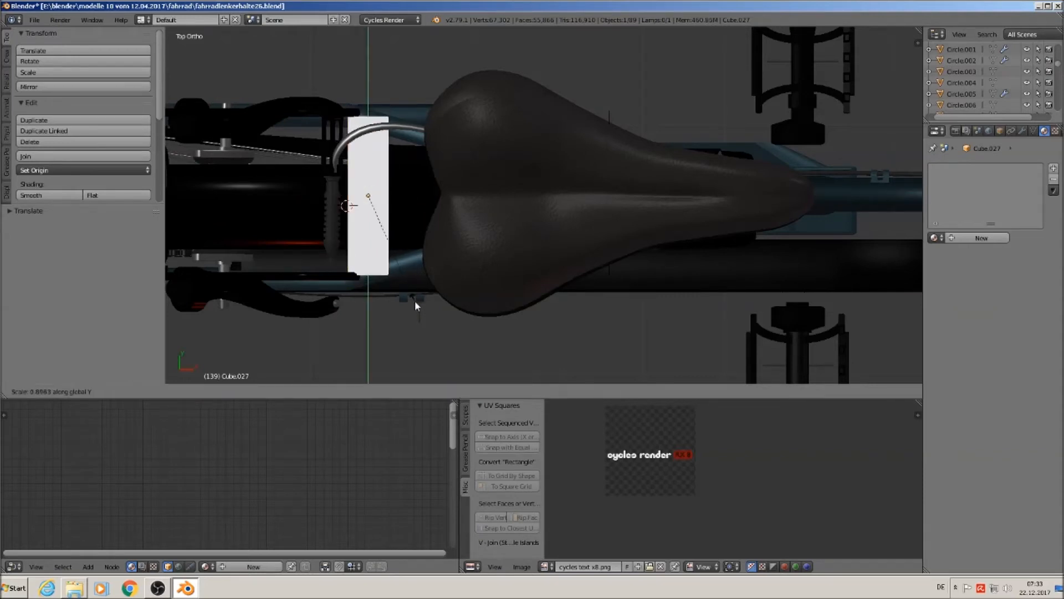
left_click(414, 300)
scroll(436, 169, "up", 3)
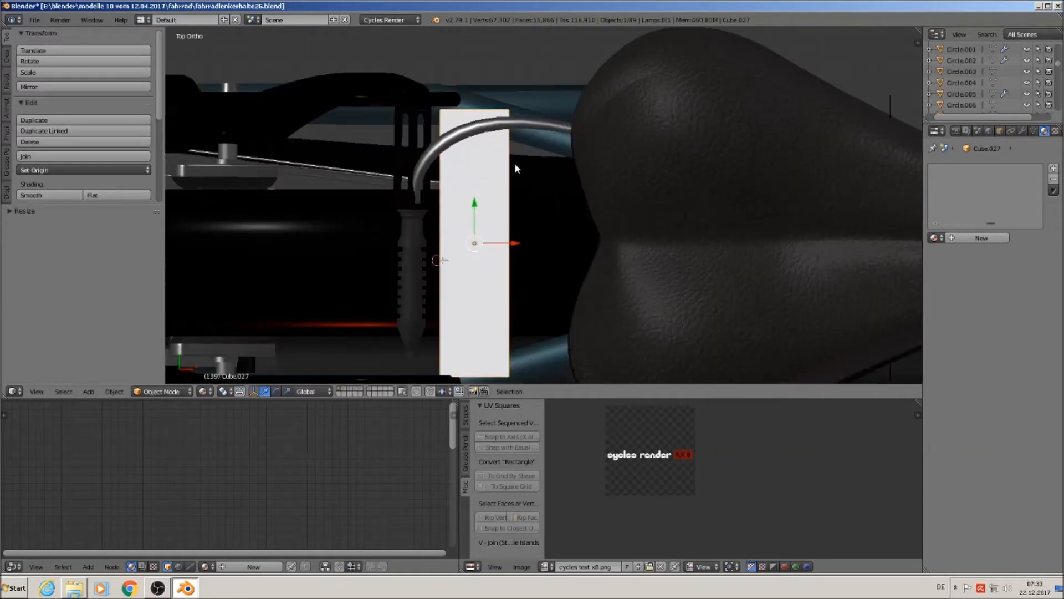
key("Tab")
middle_click_drag(502, 217, 515, 154, "shift")
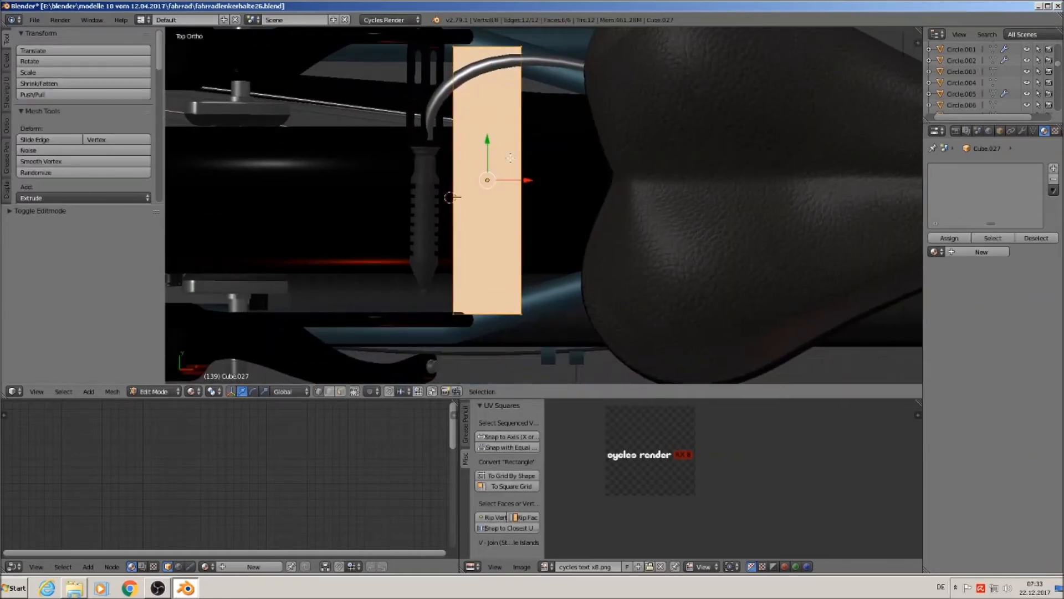
- Rotate the flat connecting plate about 26 degrees in the front view and lower it between the two blue frame tubes
key("Tab")
middle_click_drag(501, 238, 510, 128)
key("KP_1")
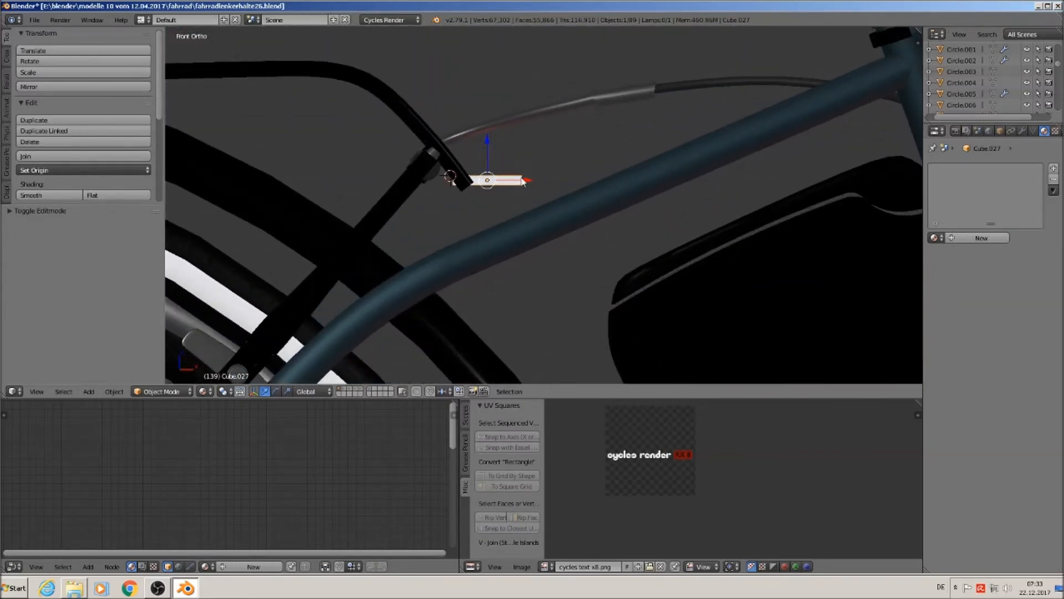
key("r")
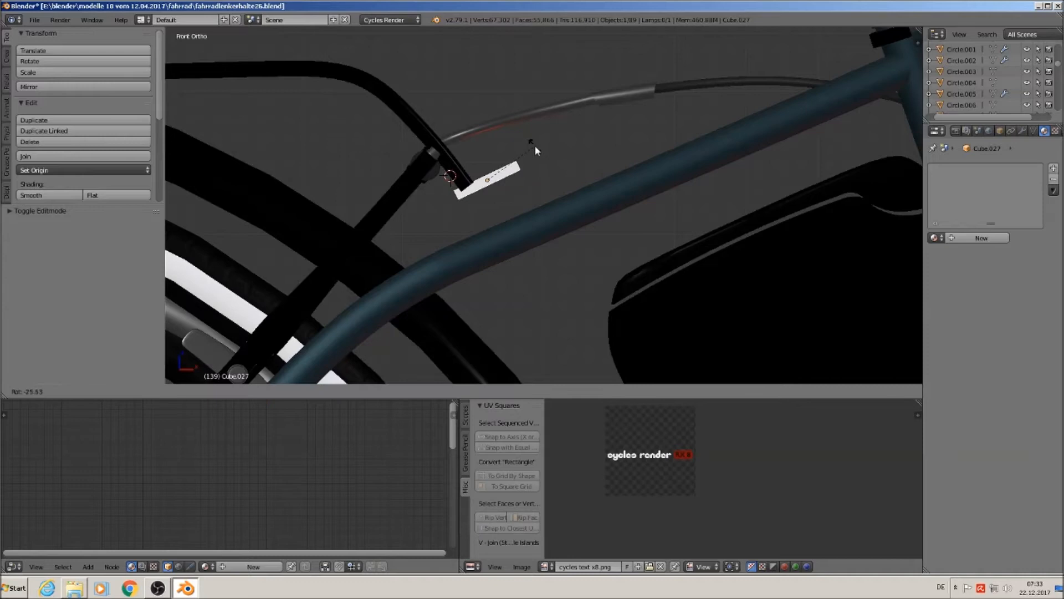
left_click(534, 147)
left_click_drag(495, 138, 499, 202)
middle_click_drag(527, 237, 541, 264)
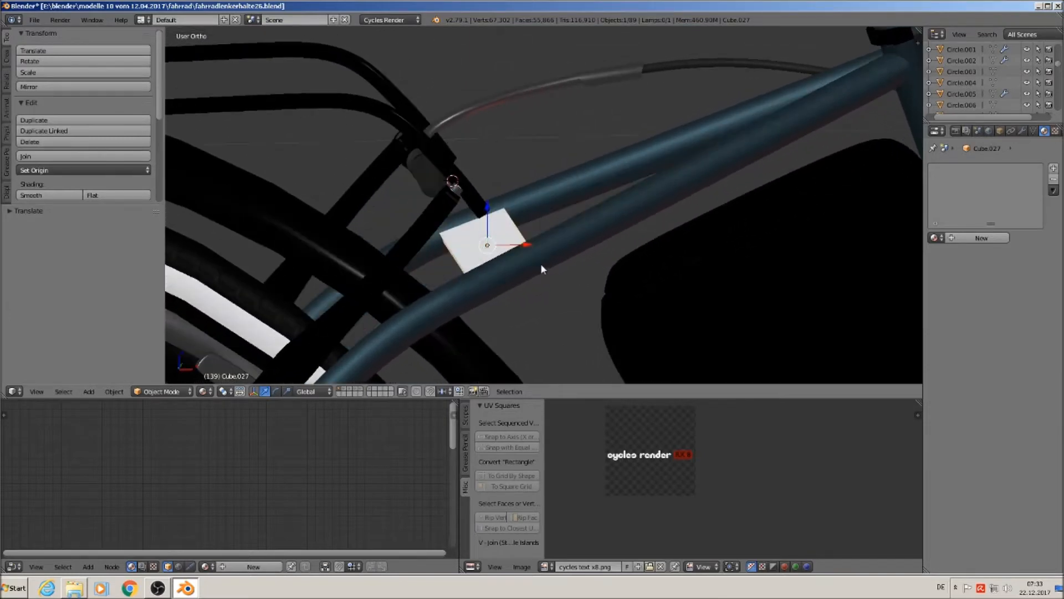
- Assign the existing material "metall rough glossy mix" to the connecting plate and deselect it
left_click(934, 237)
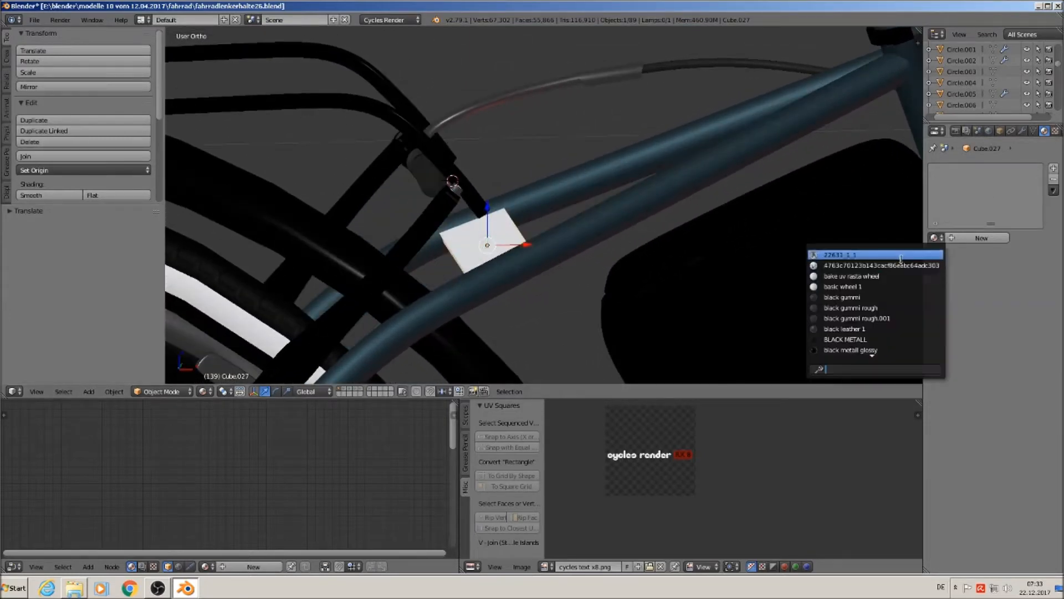
scroll(873, 331, "down", 8)
scroll(873, 331, "down", 2)
scroll(872, 330, "down", 6)
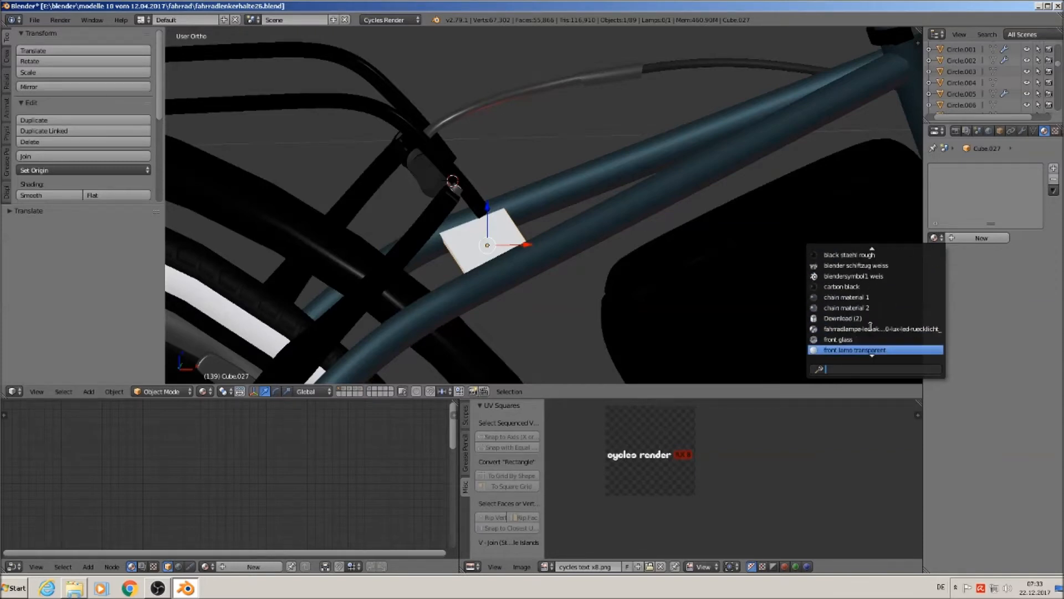
scroll(887, 343, "down", 9)
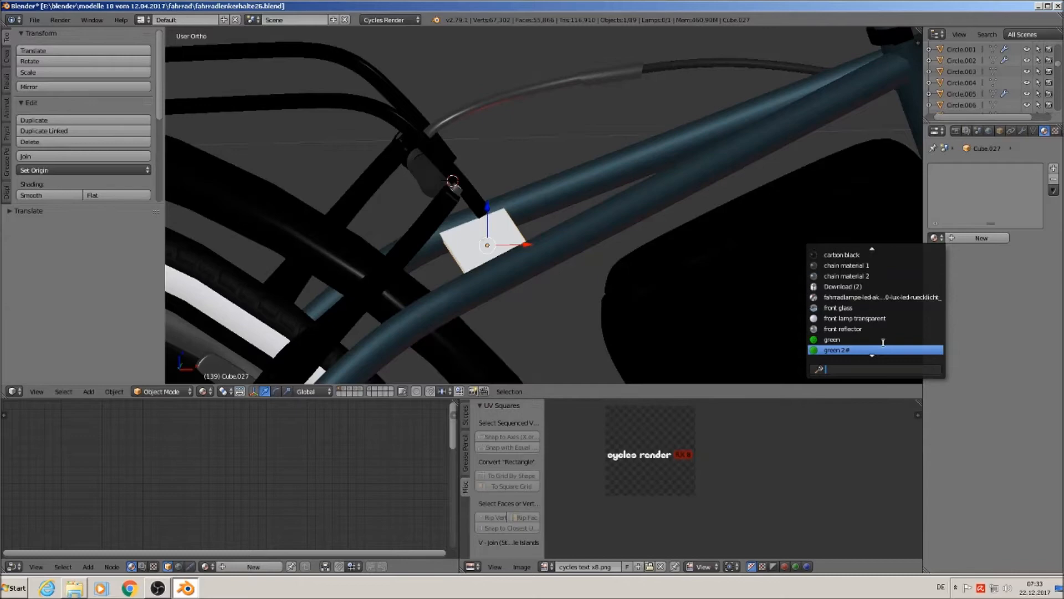
scroll(880, 339, "down", 13)
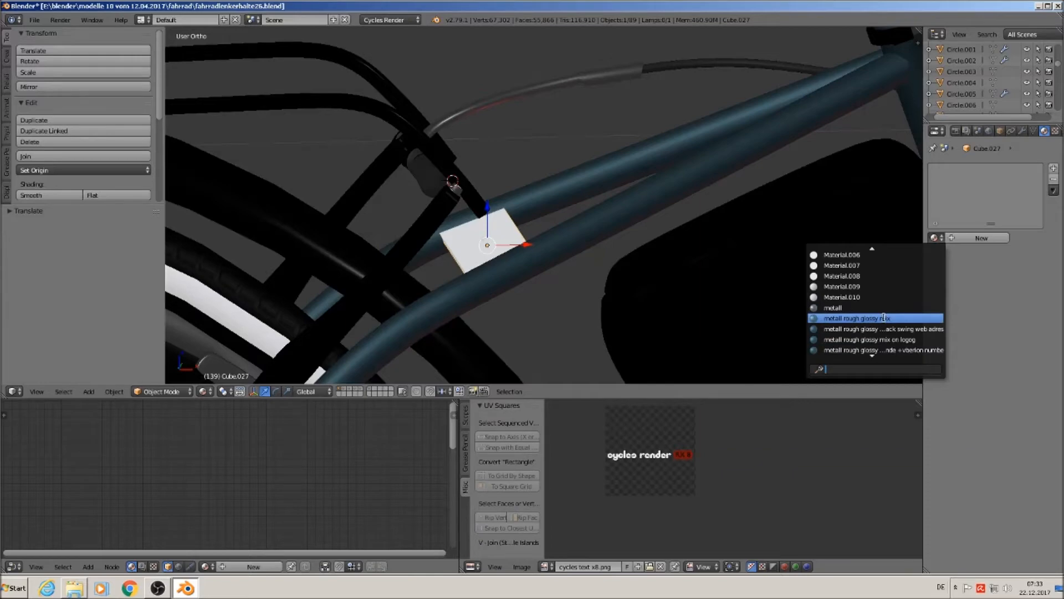
left_click(885, 317)
key("a")
- Bevel all edges of the connecting plate slightly
middle_click_drag(563, 257, 518, 285)
scroll(513, 276, "up", 3)
key("Tab")
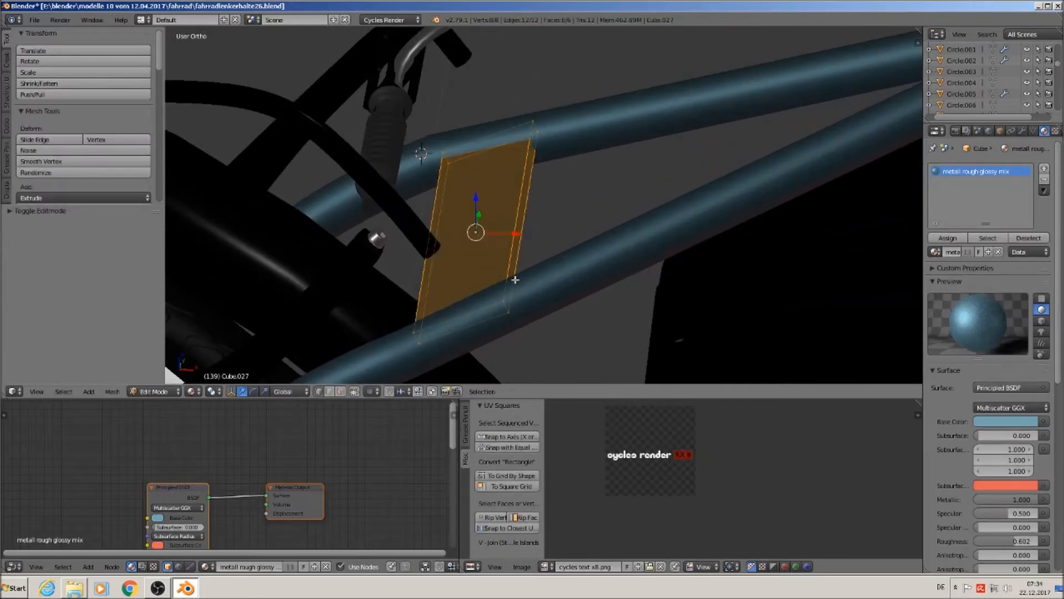
key("ctrl+b")
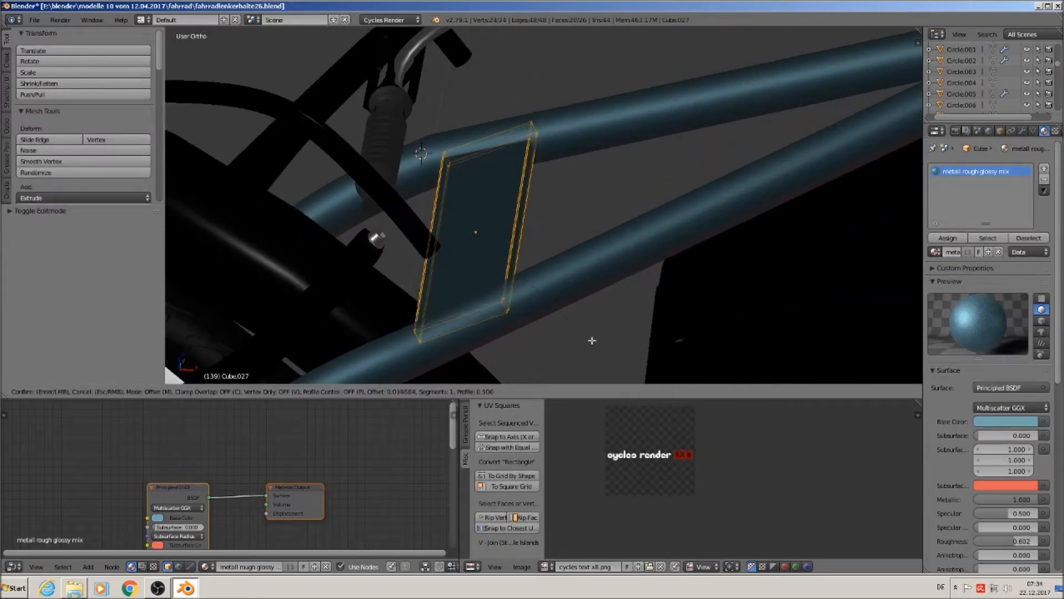
left_click(643, 358)
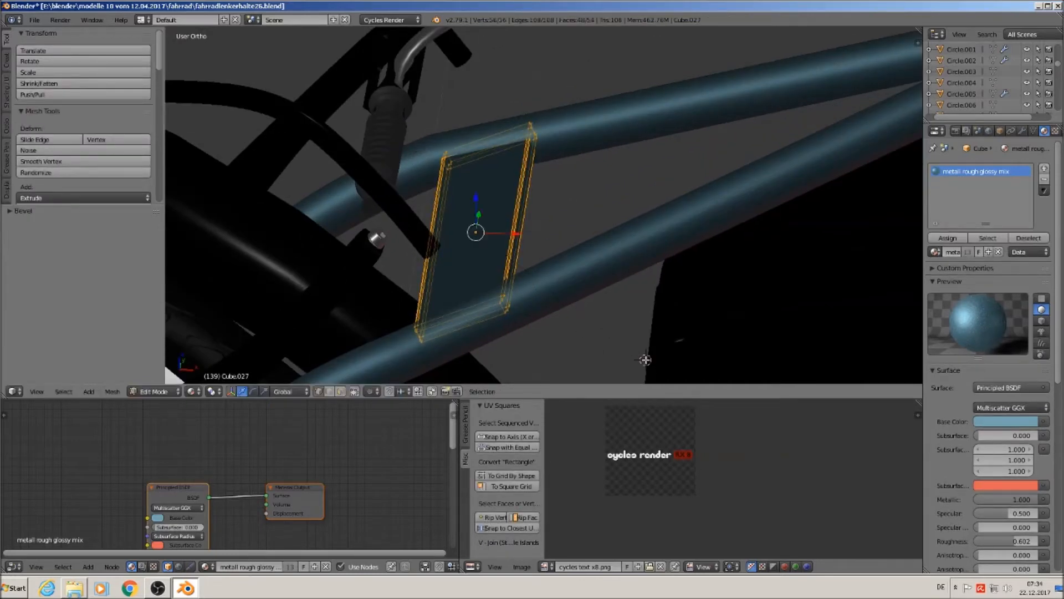
key("Tab")
scroll(641, 356, "down", 4)
middle_click_drag(596, 322, 585, 289)
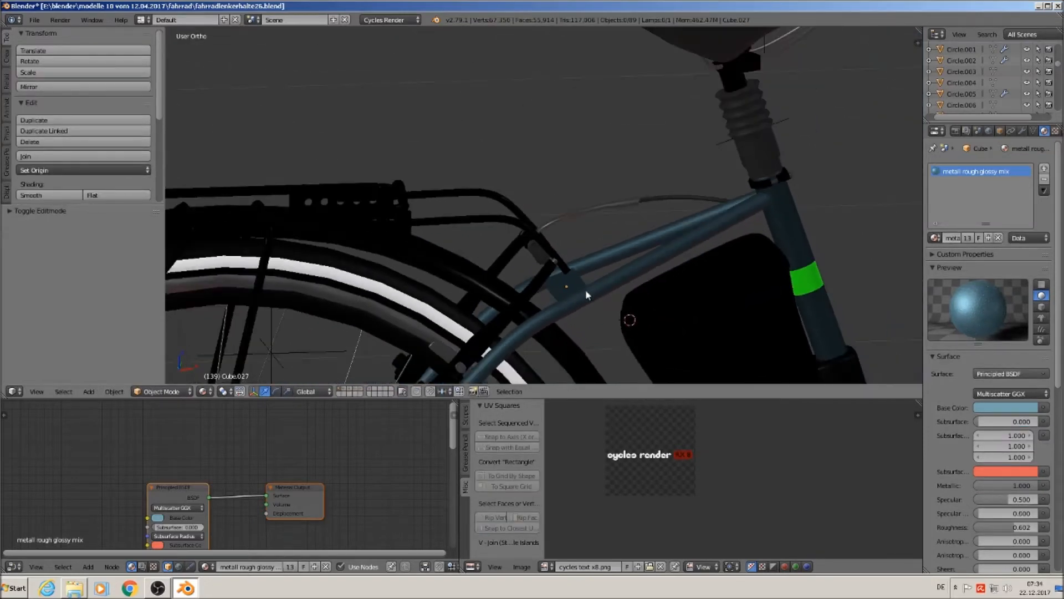
- Unwrap the UVs of the beveled connecting plate
key("Tab")
key("u")
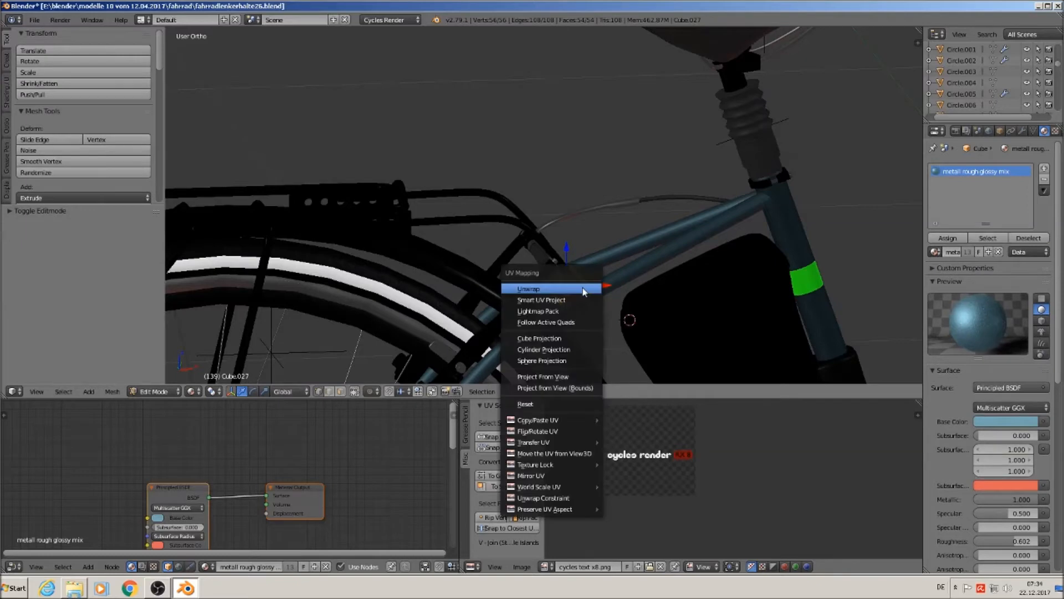
left_click(584, 288)
key("Tab")
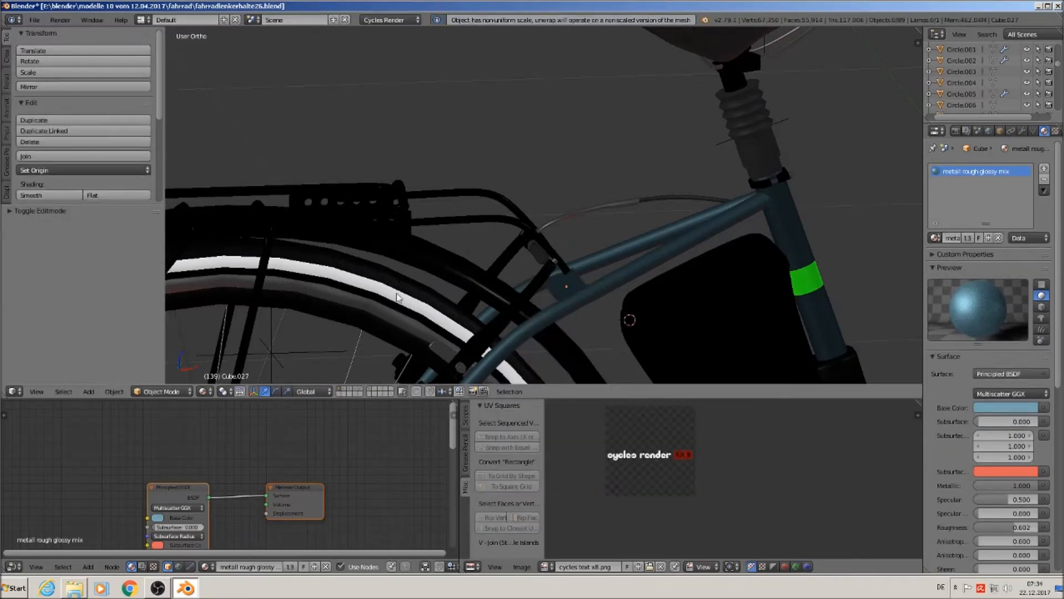
- Try to apply the plate's object transform, select the plate and unwrap its mesh again
mouse_move(155, 308)
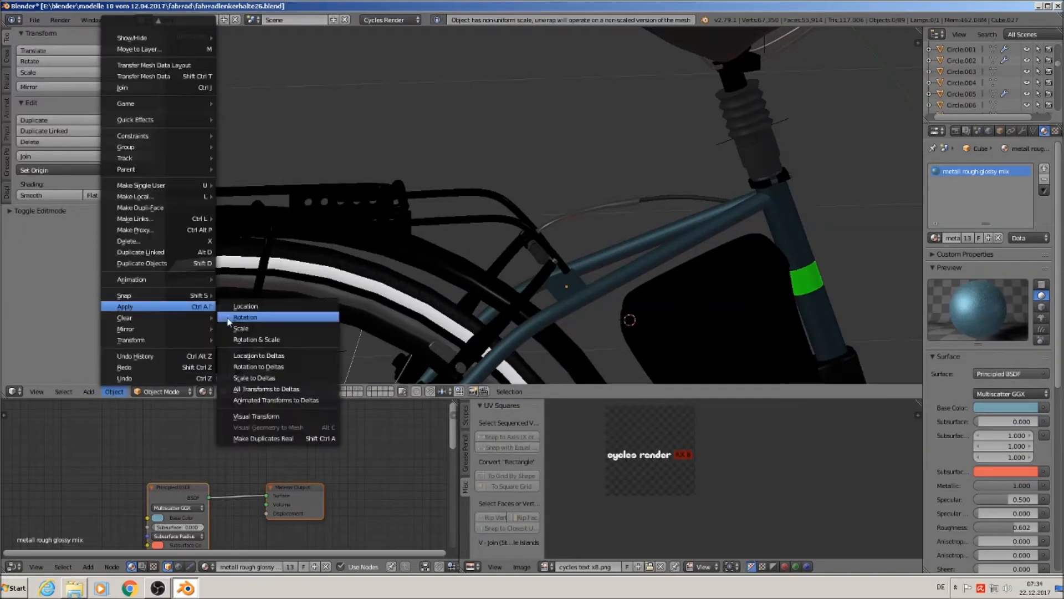
left_click(256, 335)
right_click(564, 281)
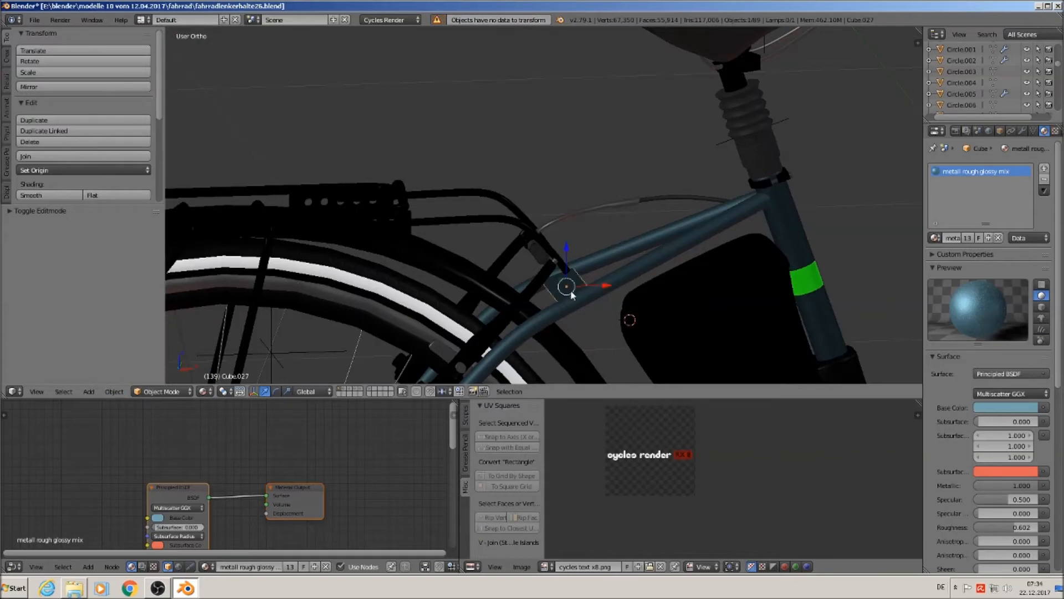
key("Tab")
key("u")
left_click(577, 293)
key("Tab")
- Raise the entire mesh of the rear rack's support struts about 0.02 along the Z axis
scroll(566, 321, "up", 2)
scroll(565, 315, "down", 4)
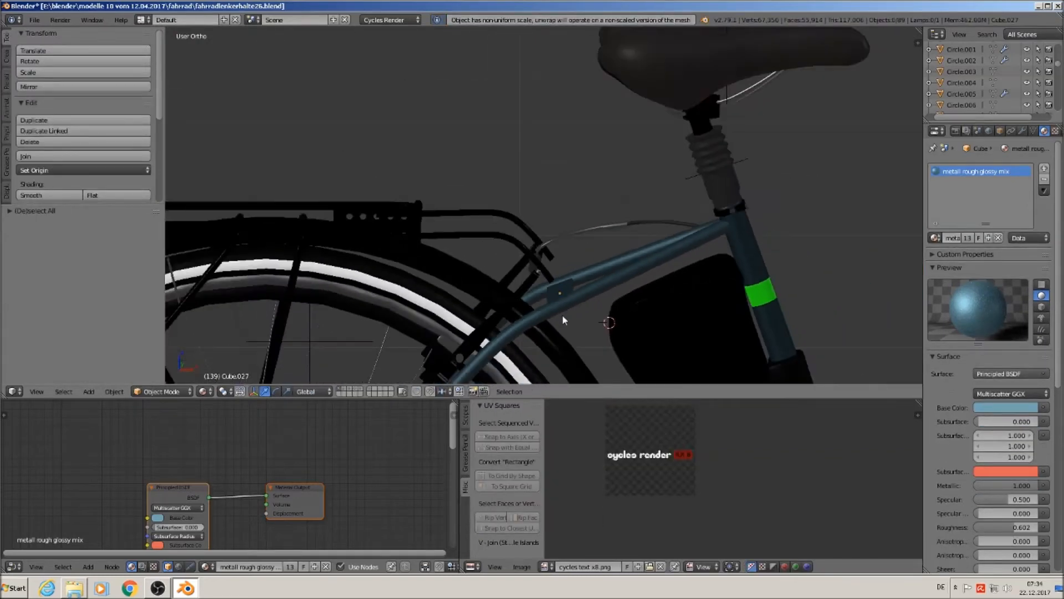
middle_click_drag(559, 313, 468, 161, "shift")
key("a")
middle_click_drag(455, 207, 511, 251)
scroll(501, 281, "up", 5)
middle_click_drag(530, 288, 624, 100)
right_click(508, 87)
key("Tab")
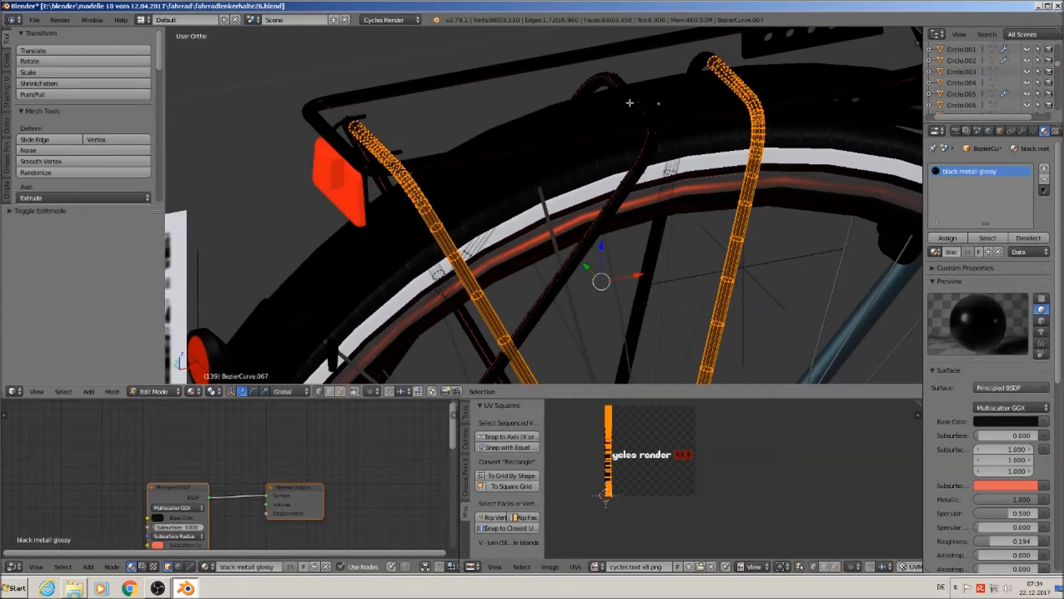
key("a")
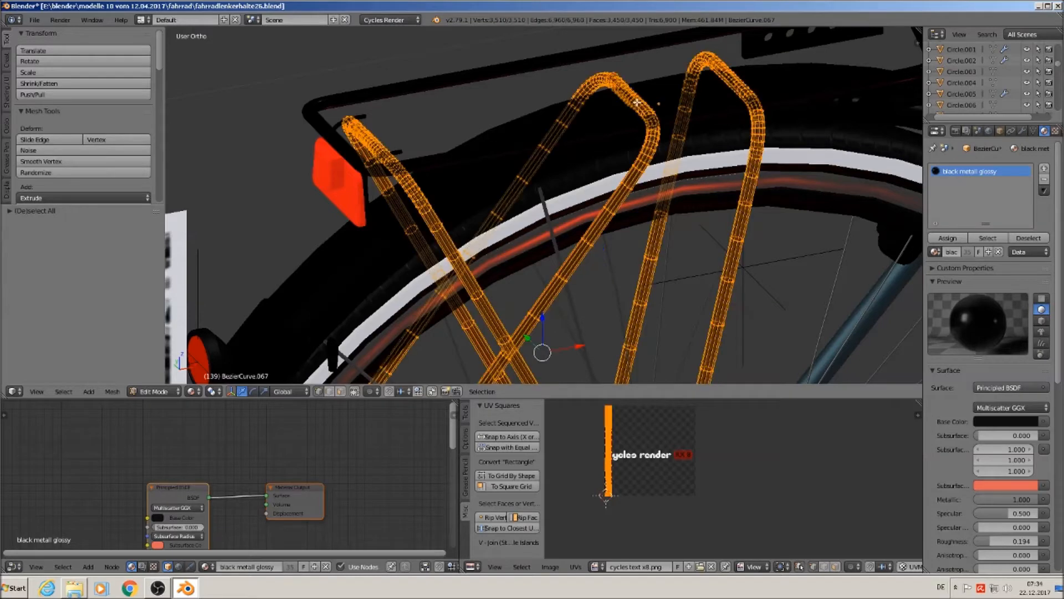
key("g")
key("z")
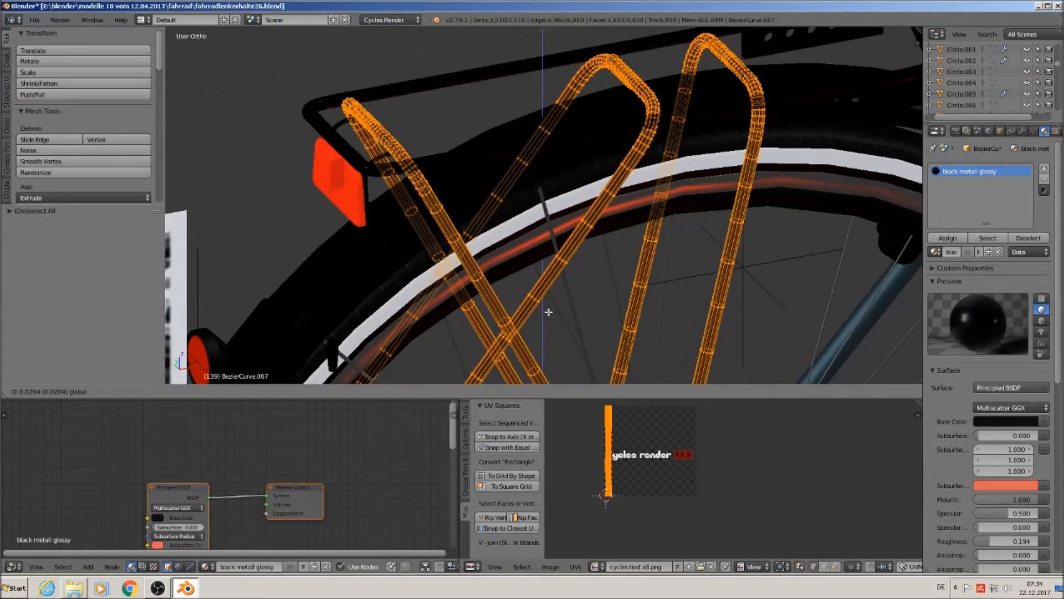
left_click(548, 312)
- Nudge the strut mesh slightly down along Z to align its upper ends with the rack's top frame
key("Tab")
middle_click_drag(556, 226, 596, 174)
key("a")
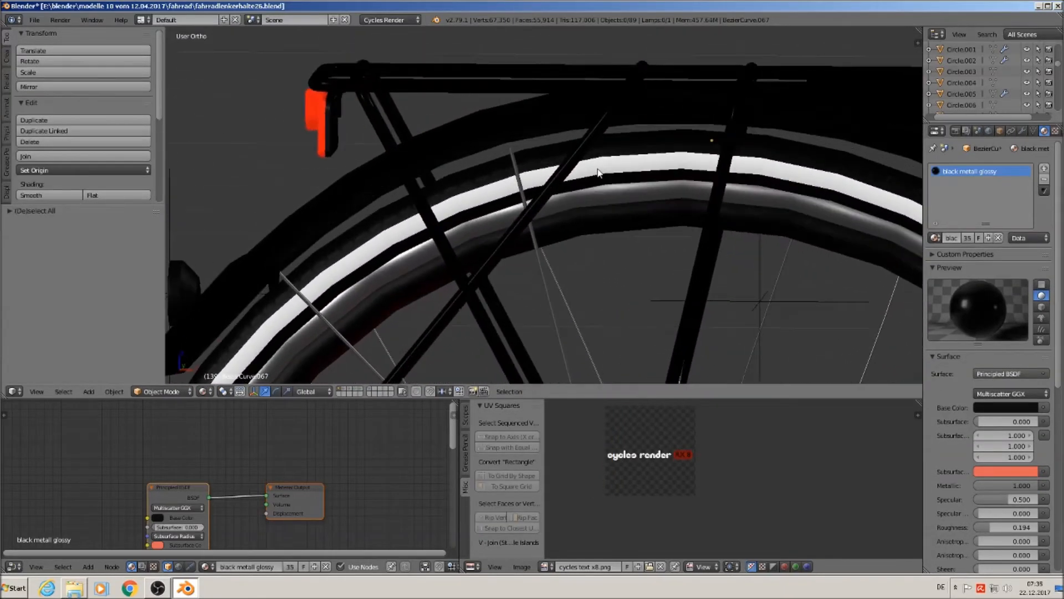
key("Tab")
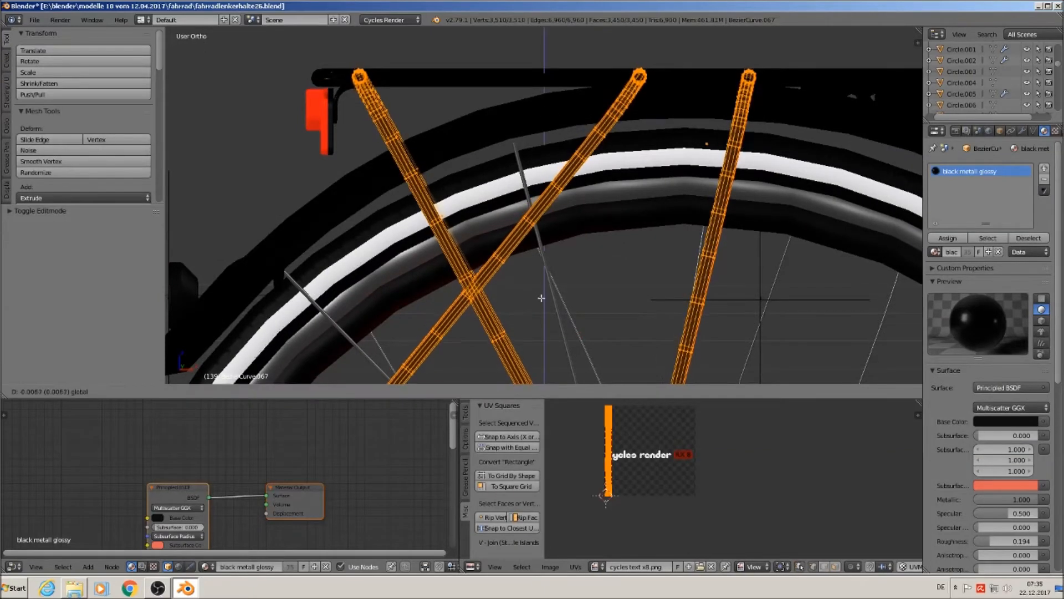
key("Tab")
- Compare the rack with the bicycle reference photo and raise its top frame clear of the rear mudguard
scroll(580, 279, "down", 4)
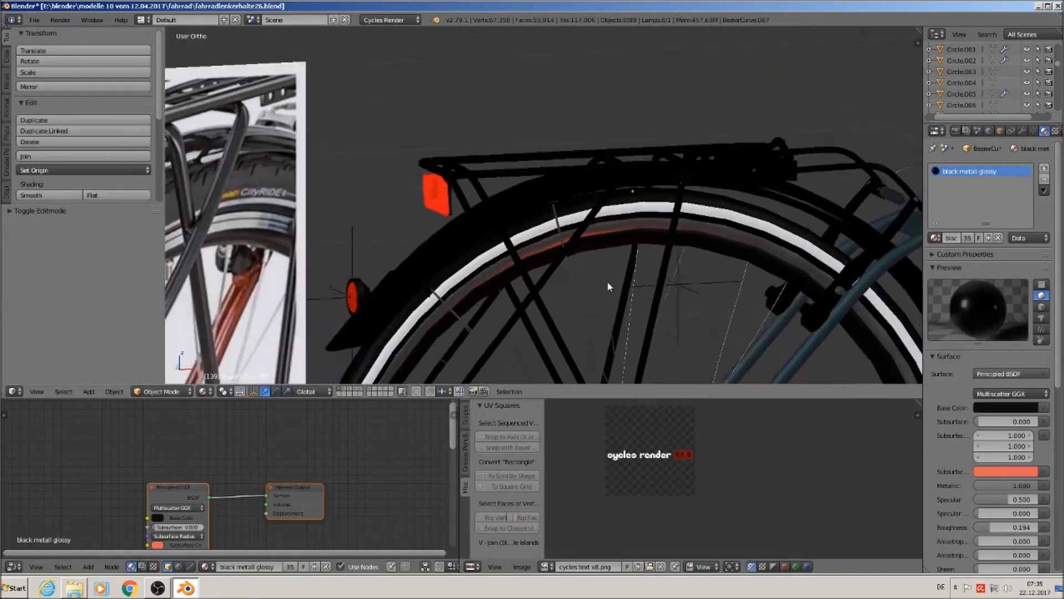
scroll(624, 257, "down", 4)
middle_click_drag(509, 229, 866, 452, "shift")
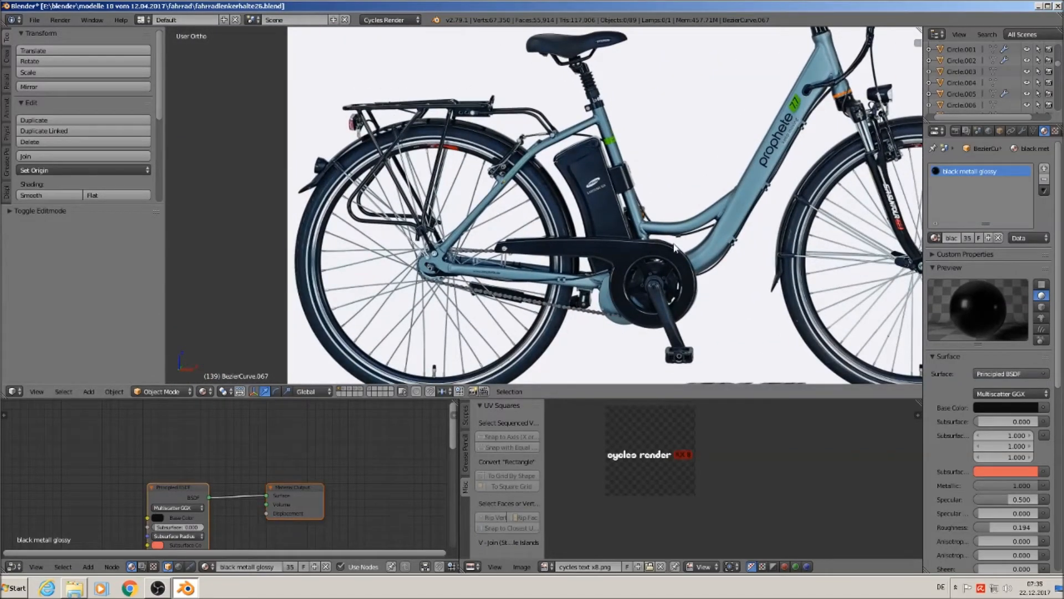
middle_click_drag(784, 262, 510, 58, "shift")
middle_click_drag(715, 216, 535, 99, "shift")
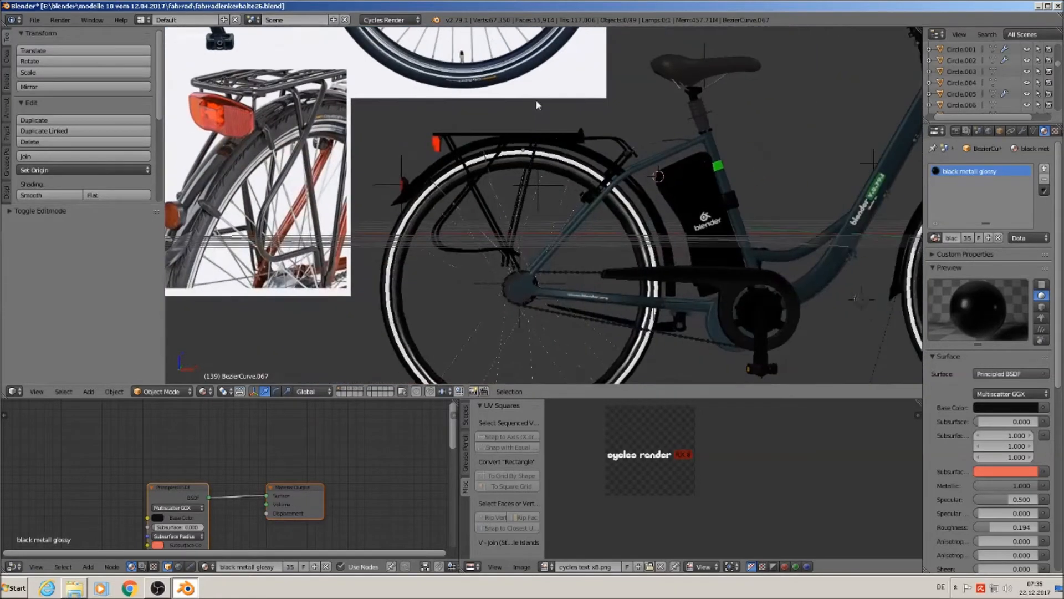
scroll(553, 122, "up", 3)
scroll(552, 125, "up", 1)
right_click(544, 151)
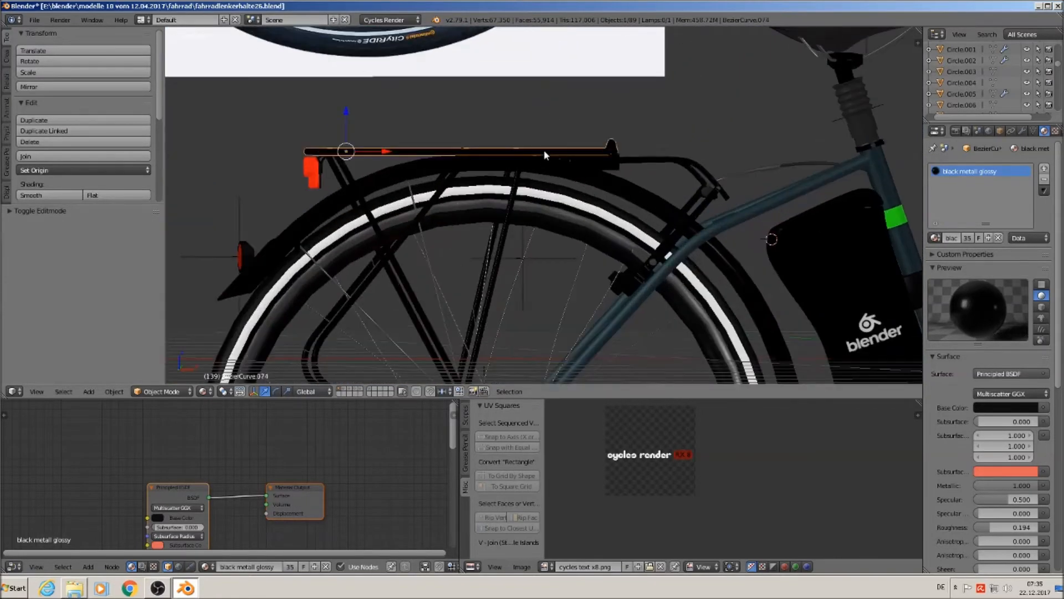
left_click_drag(346, 129, 357, 105)
- Raise the rack's support struts a little over 0.03 along Z to meet the raised top frame
right_click(451, 176)
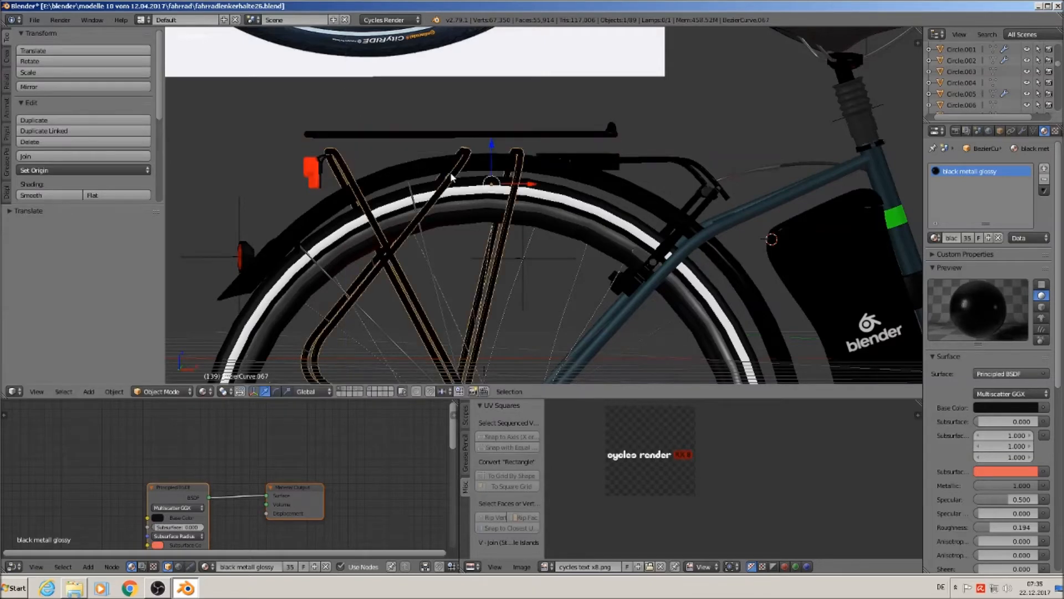
left_click_drag(492, 165, 492, 149)
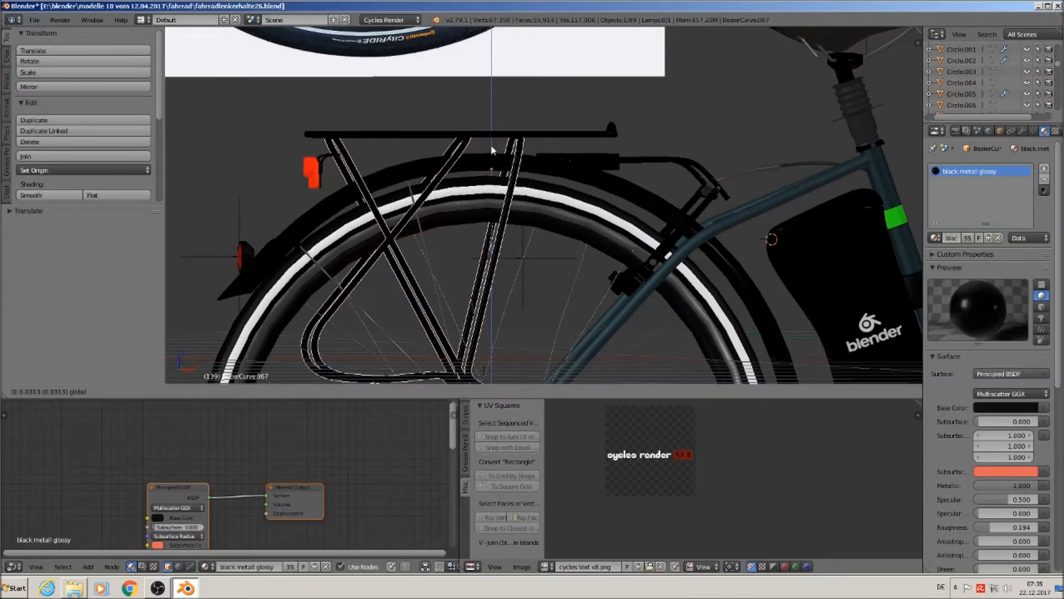
left_click(490, 144)
- Raise the red rear reflector and its bracket together along Z to sit under the raised rack frame
right_click(325, 155)
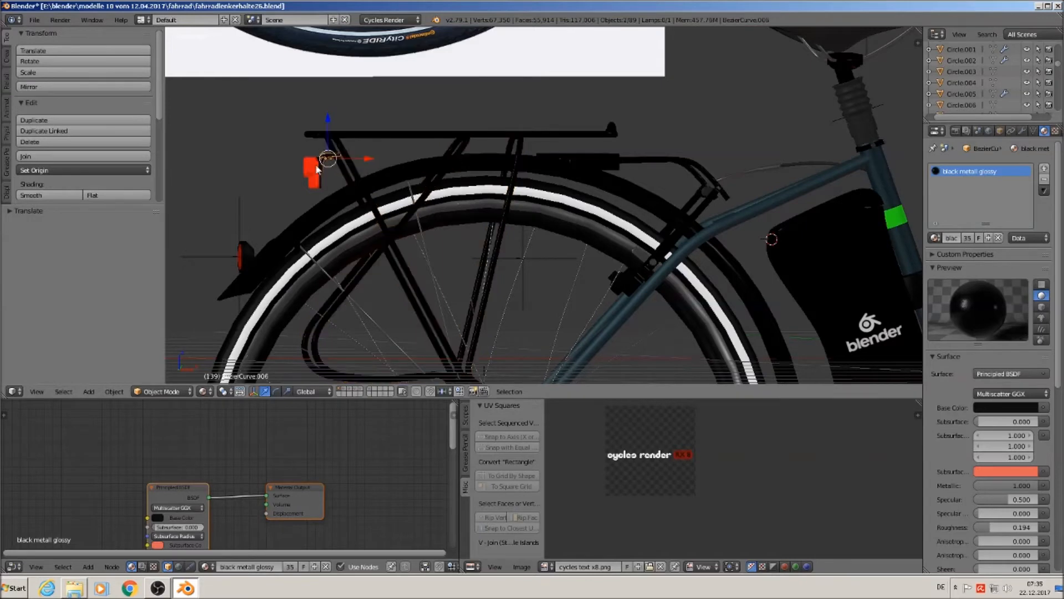
right_click(313, 170)
key("g")
key("z")
left_click_drag(324, 110, 324, 114)
scroll(399, 151, "down", 2)
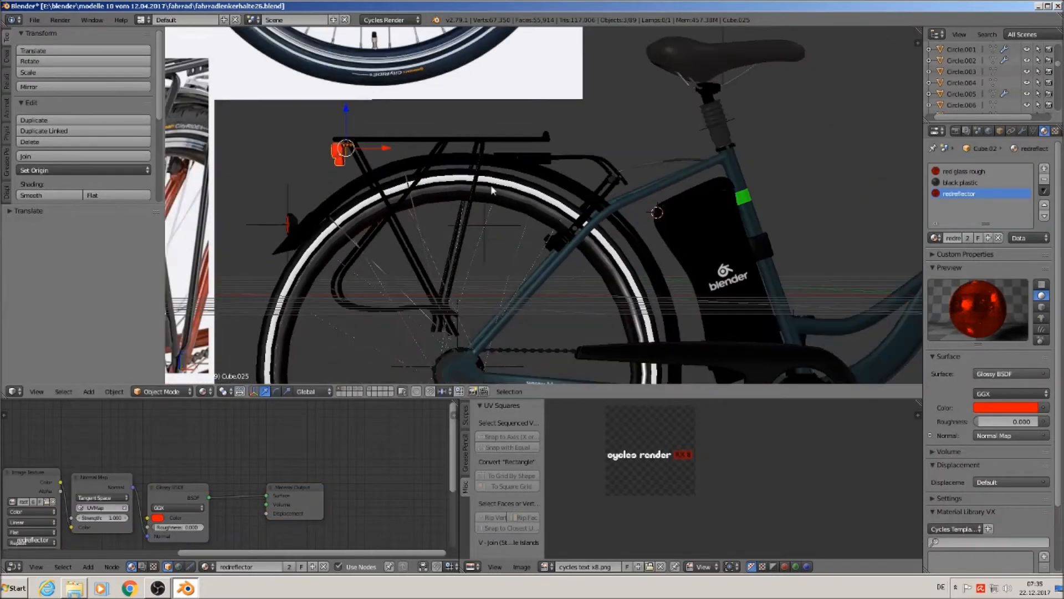
- Raise the rack's perforated side plates together with the curved front tubes to the level of the top frame
middle_click_drag(541, 212, 550, 187, "shift")
right_click(543, 136)
middle_click_drag(542, 135, 529, 163)
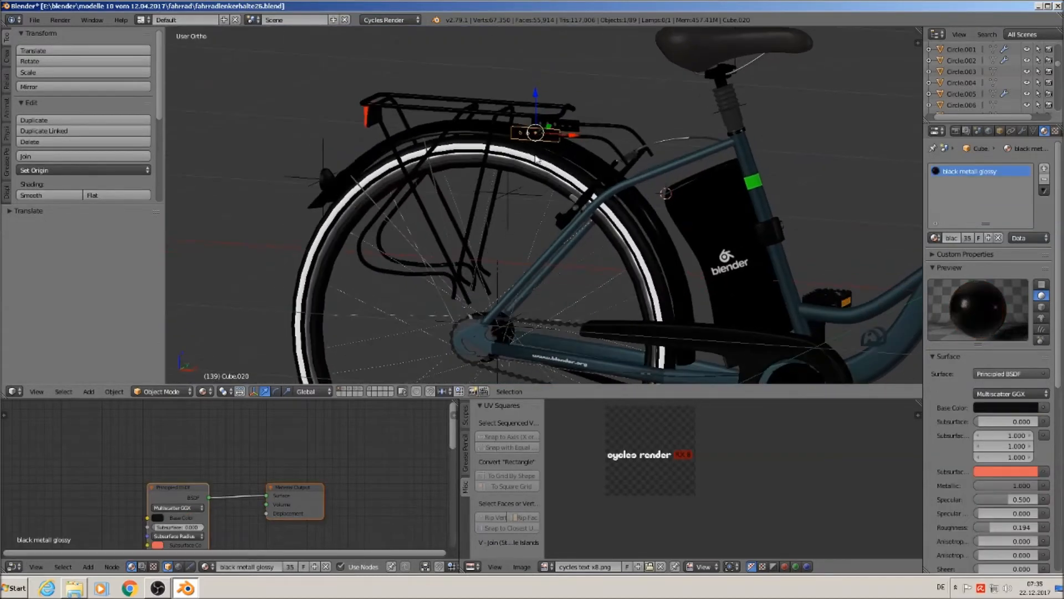
right_click(596, 127, "shift")
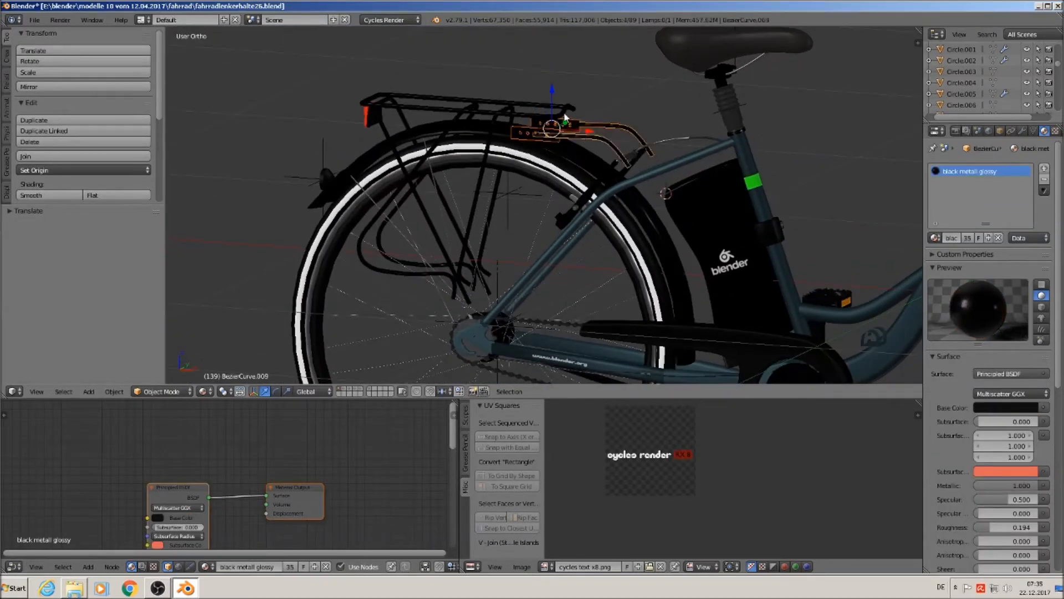
left_click_drag(552, 99, 552, 84)
key("a")
- Lower the back wheel's mudguard slightly along Z toward the tire
key("KP_3")
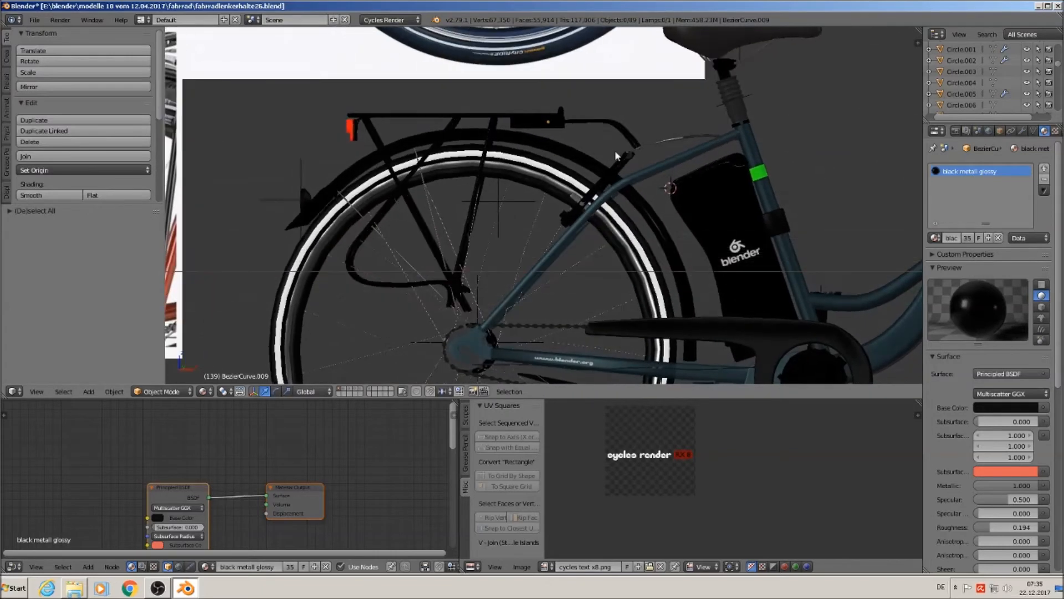
middle_click_drag(644, 208, 626, 164)
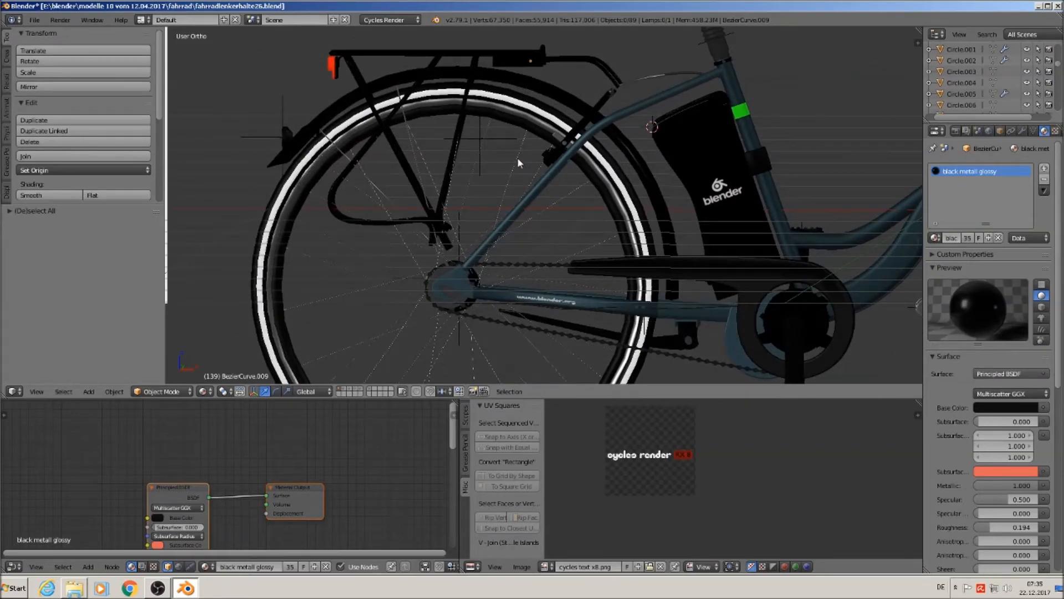
mouse_move(546, 209)
middle_mouse_down()
mouse_move(585, 209)
mouse_move(538, 201)
middle_mouse_up()
right_click(661, 142)
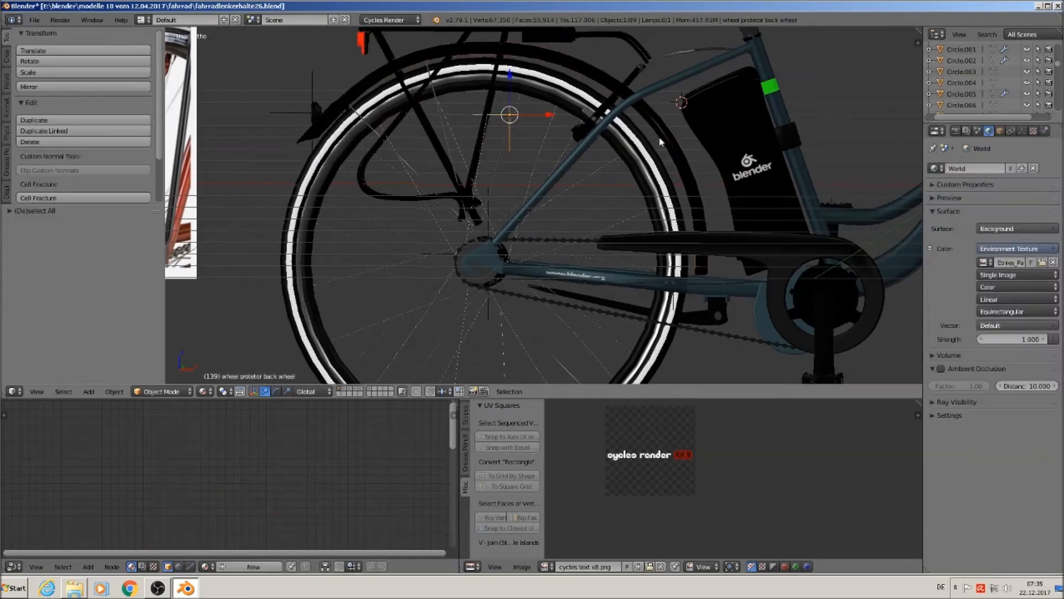
left_click_drag(513, 80, 536, 124)
middle_click_drag(577, 92, 581, 135, "shift")
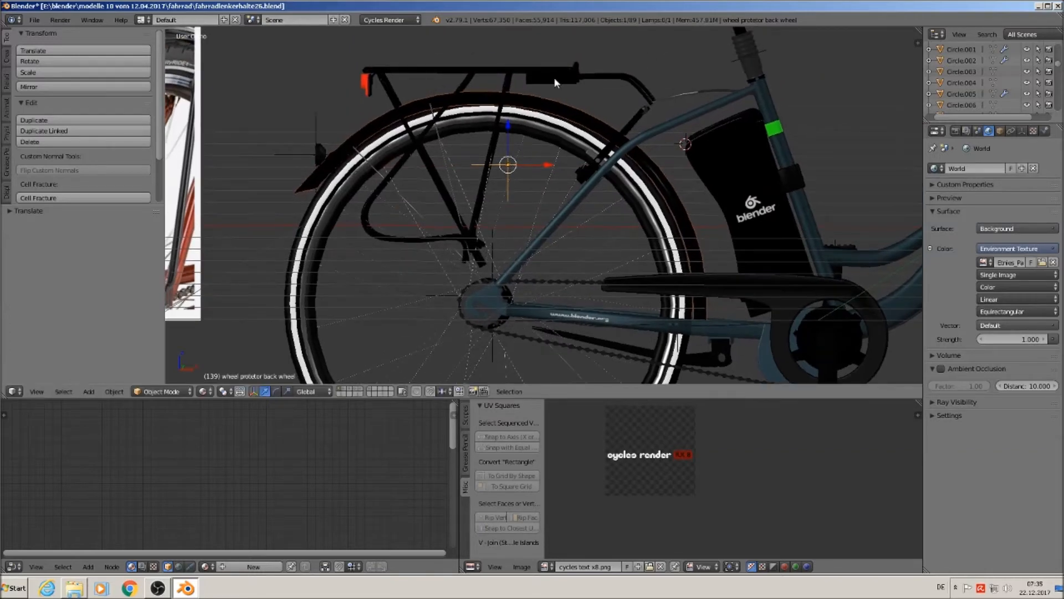
- Join the rack's top frame, struts, perforated side plates and front tubes into one object and lower it slightly along Z toward the mudguard
right_click(568, 82)
right_click(538, 80, "shift")
right_click(521, 70, "shift")
right_click(500, 89, "shift")
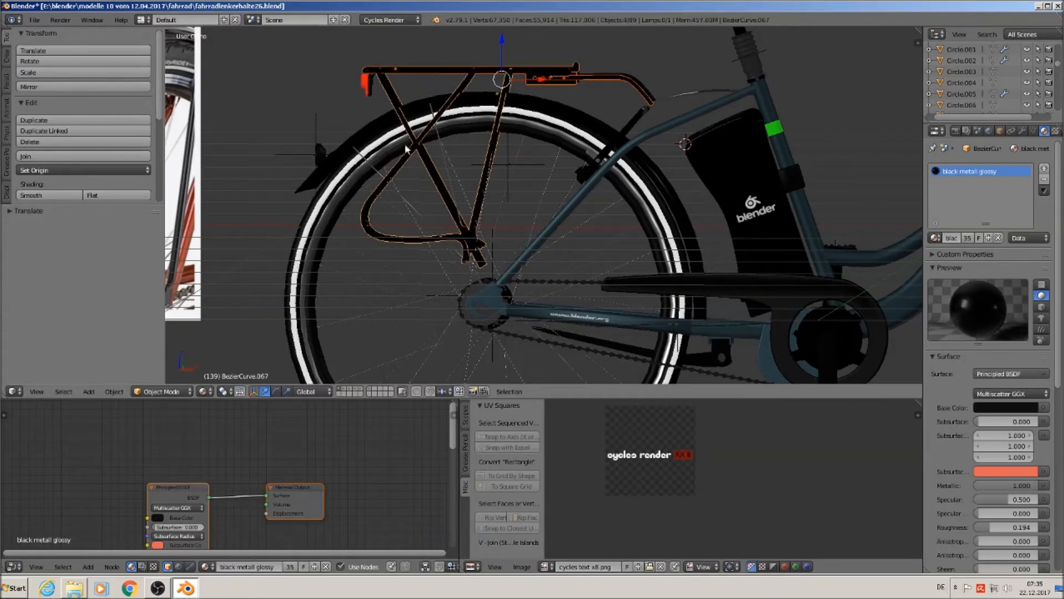
middle_click_drag(452, 162, 428, 165)
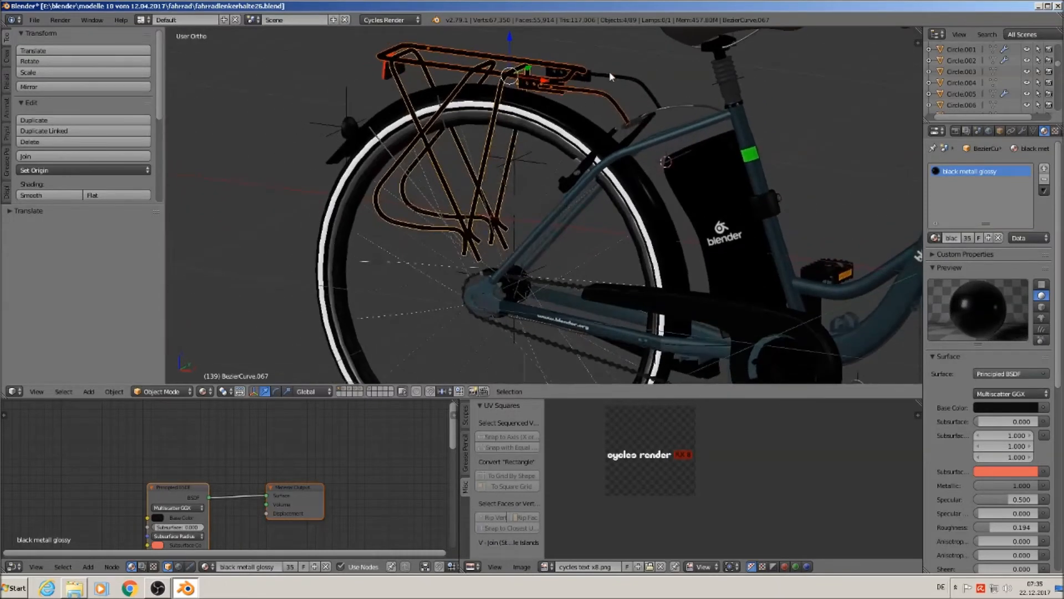
right_click(590, 74, "shift")
right_click(581, 80, "shift")
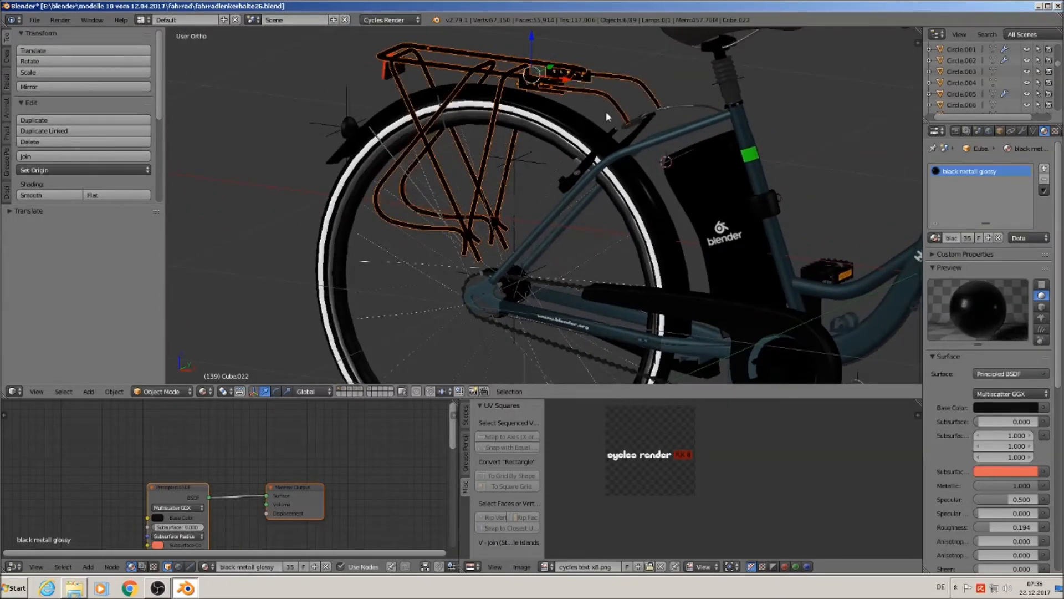
key("KP_1")
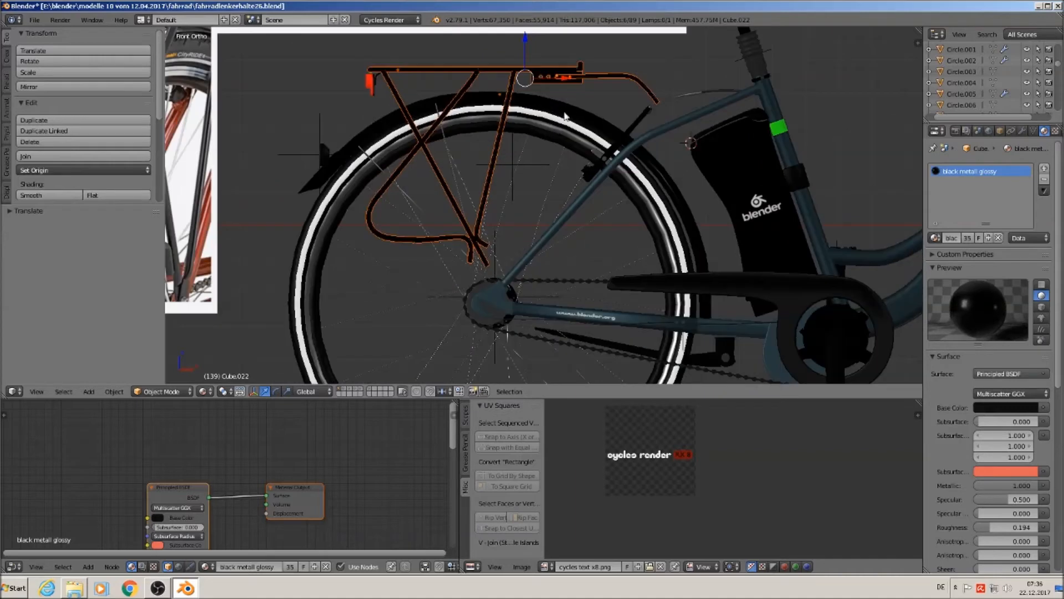
left_click(71, 157)
left_click_drag(559, 48, 565, 58)
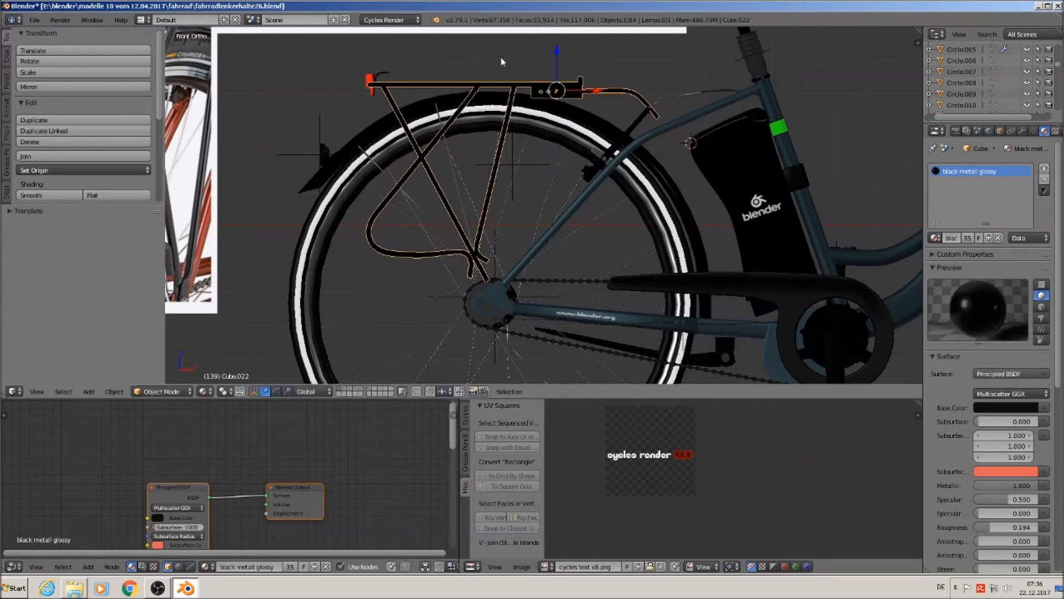
- Lower the red rear reflector and its bracket together along Z to sit under the lowered rack frame
right_click(372, 81)
middle_click_drag(382, 65, 391, 70)
right_click(385, 72, "shift")
left_click_drag(378, 52, 382, 66)
middle_click_drag(382, 67, 386, 78)
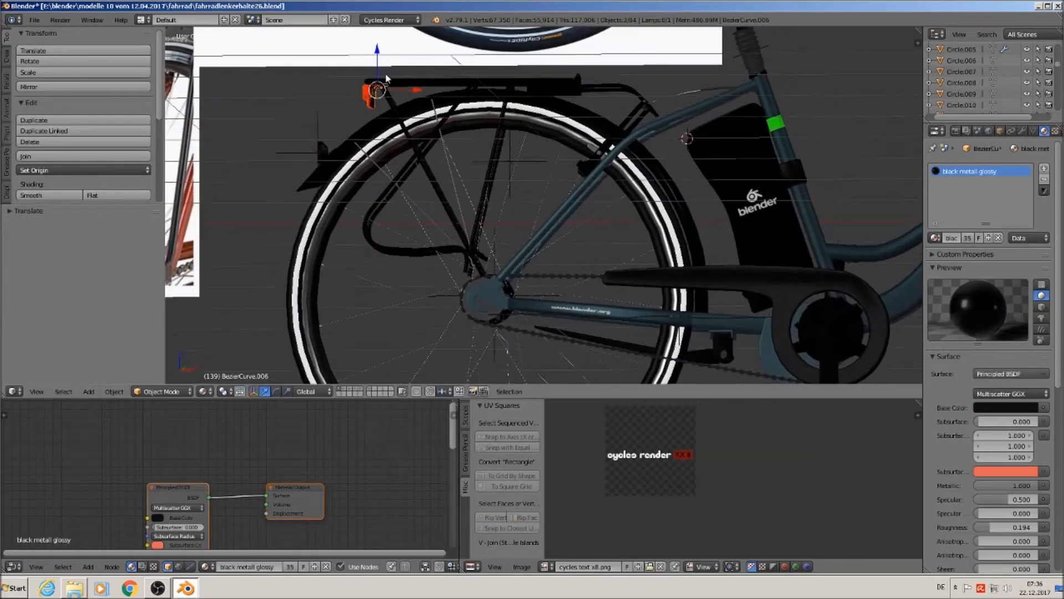
middle_click_drag(442, 122, 458, 139)
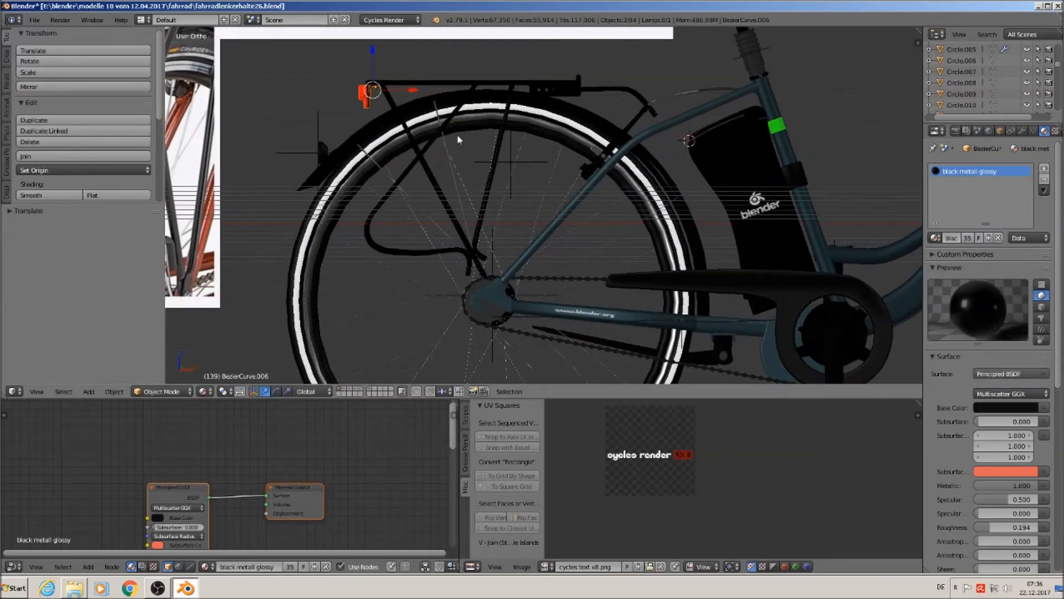
scroll(537, 268, "up", 3)
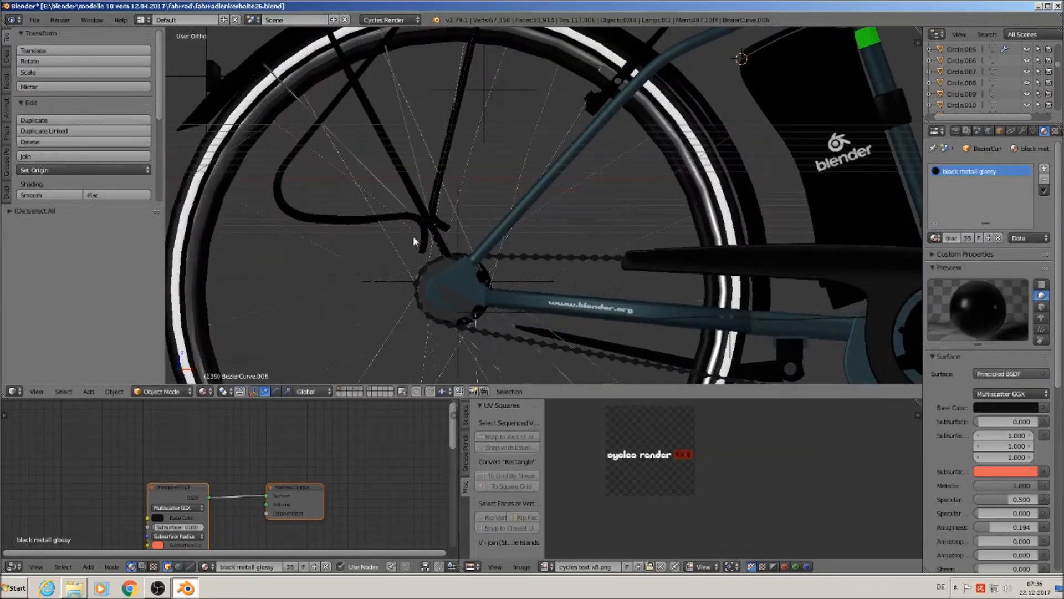
right_click(438, 229)
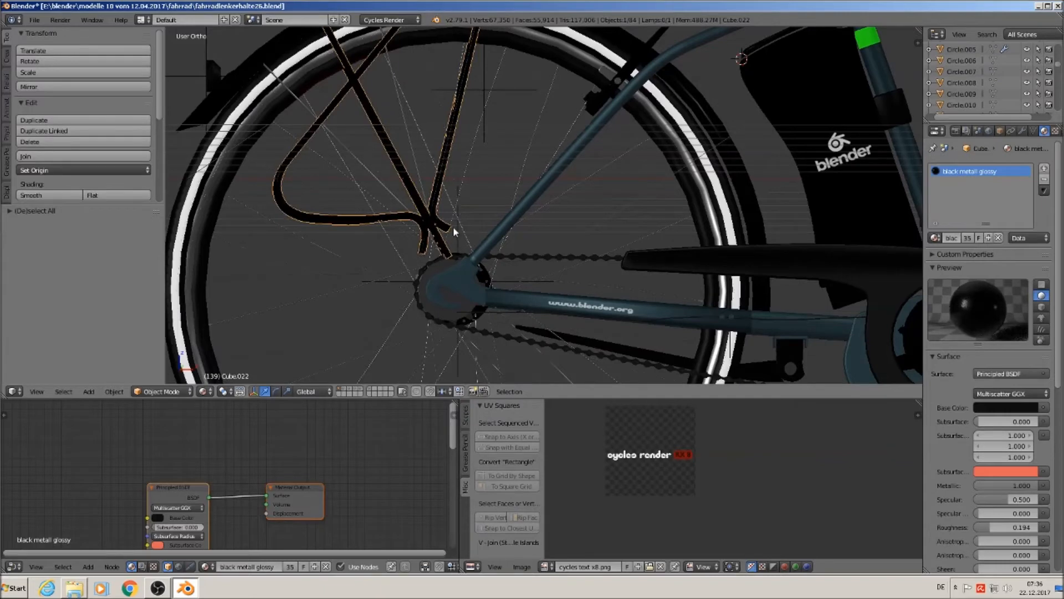
key("Tab")
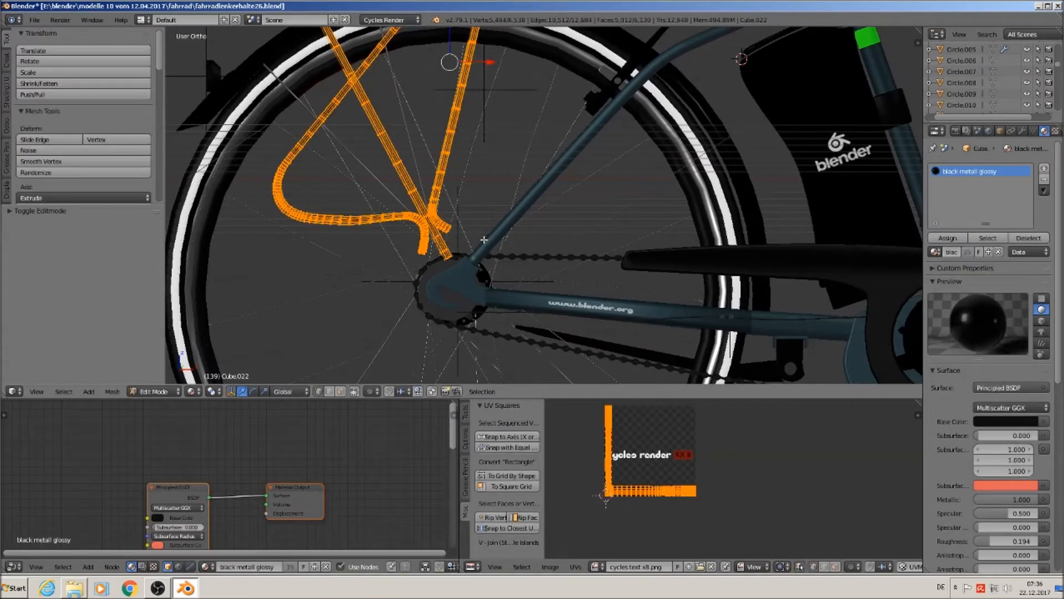
scroll(482, 239, "down", 3)
key("Tab")
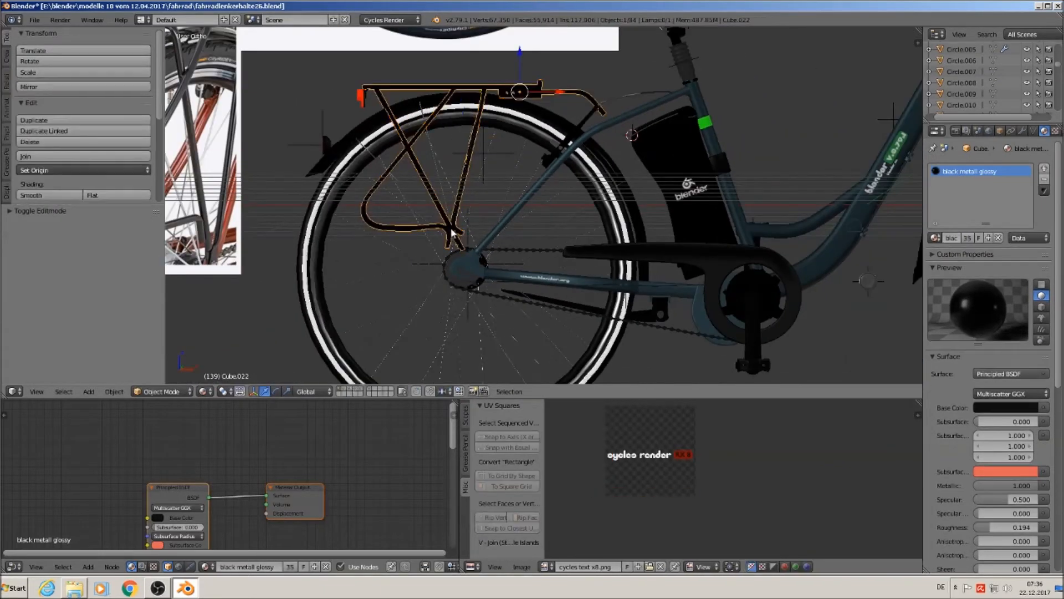
- Select all support struts within the joined rack mesh and raise them slightly along Z relative to the top frame
key("a")
middle_click_drag(394, 141, 601, 190)
scroll(601, 190, "up", 5)
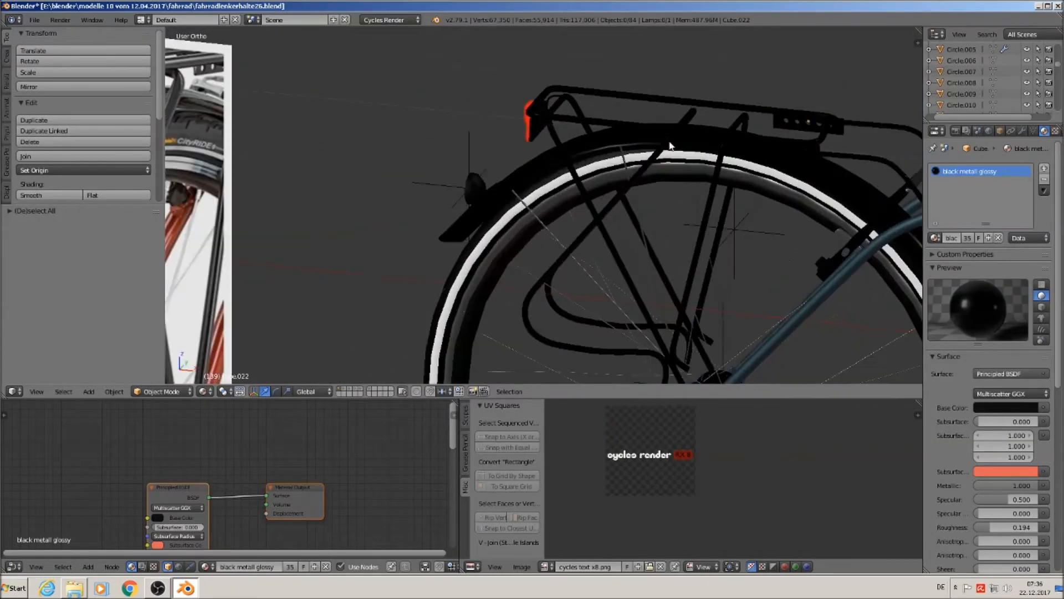
middle_click_drag(566, 187, 685, 160)
key("Tab")
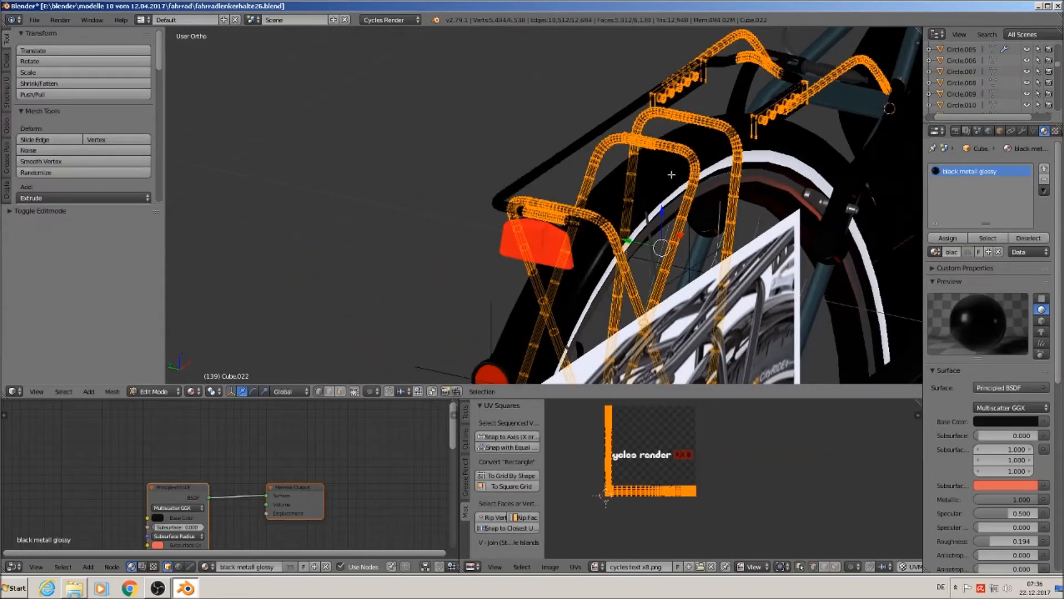
key("a")
key("a")
key("a")
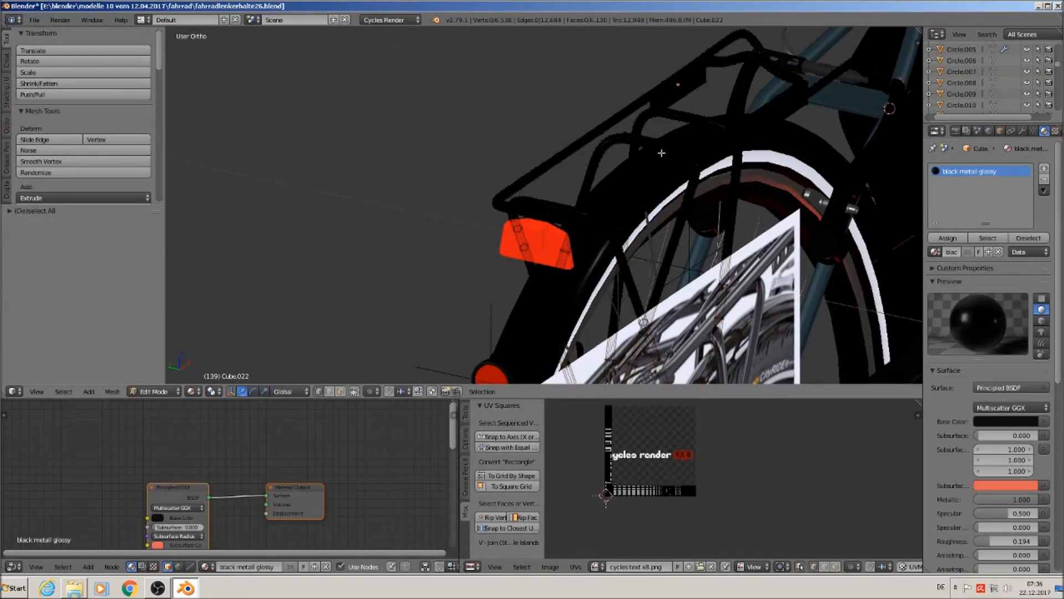
key("l")
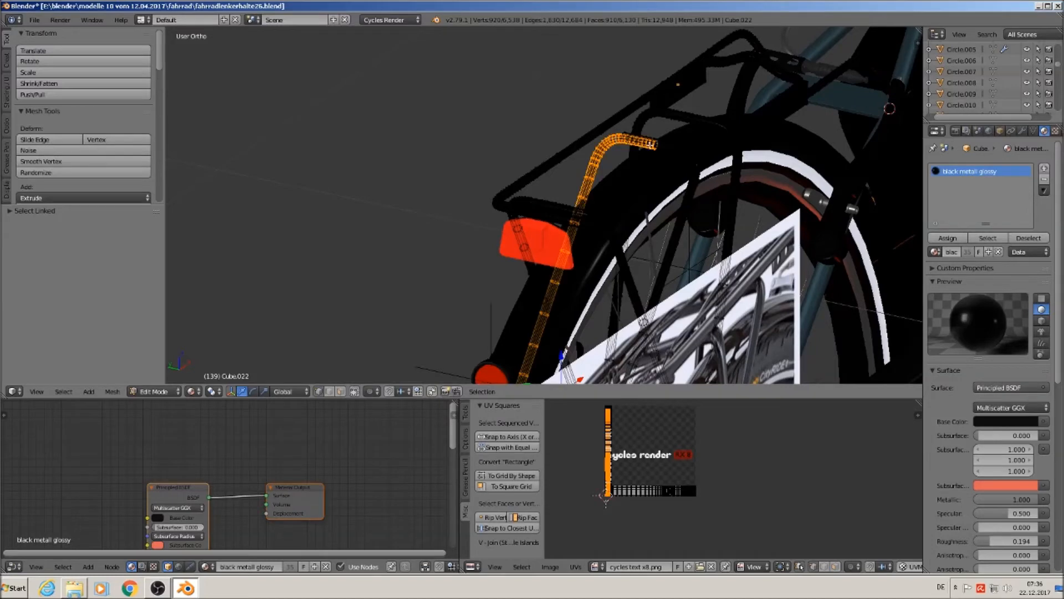
key("l")
key("l")
key("l")
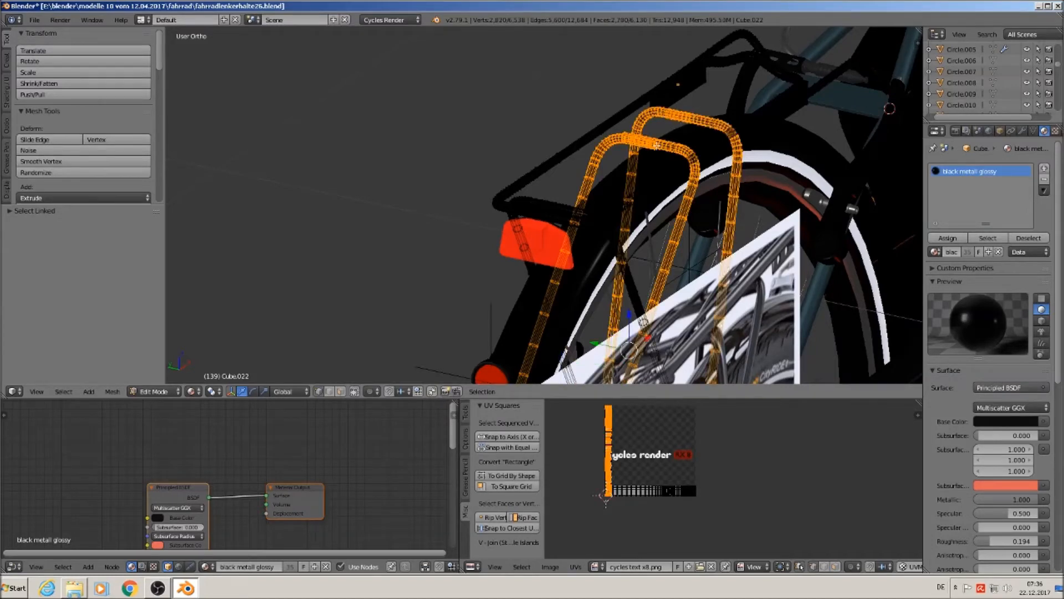
key("l")
key("l")
middle_click_drag(615, 209, 568, 211)
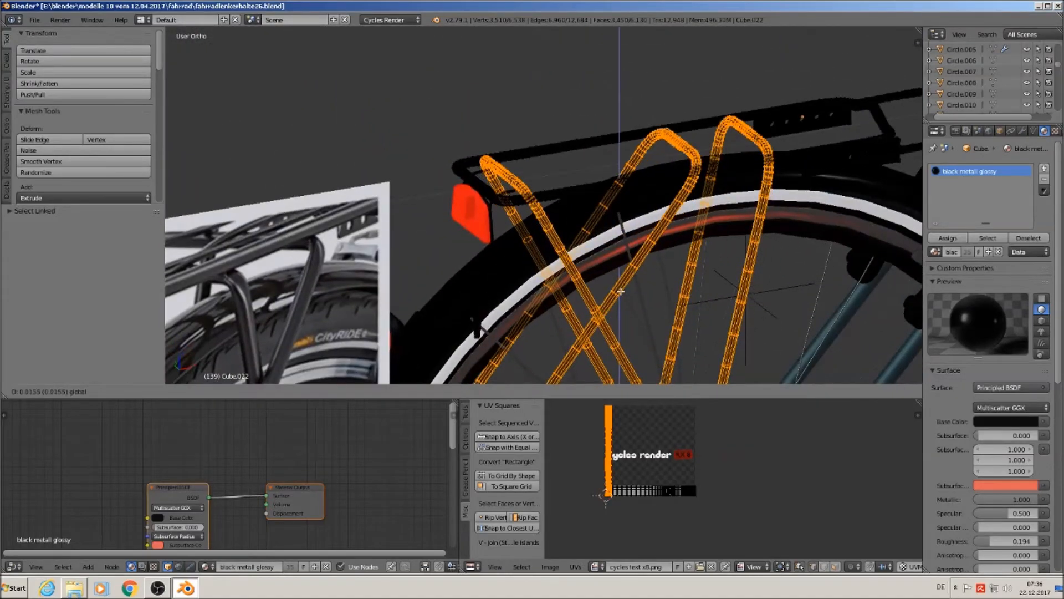
key("Tab")
- Examine in the reference photo how the rack's lower struts attach to the frame at the rear hub, compared with the model
middle_click_drag(668, 232, 643, 229)
scroll(643, 229, "down", 4)
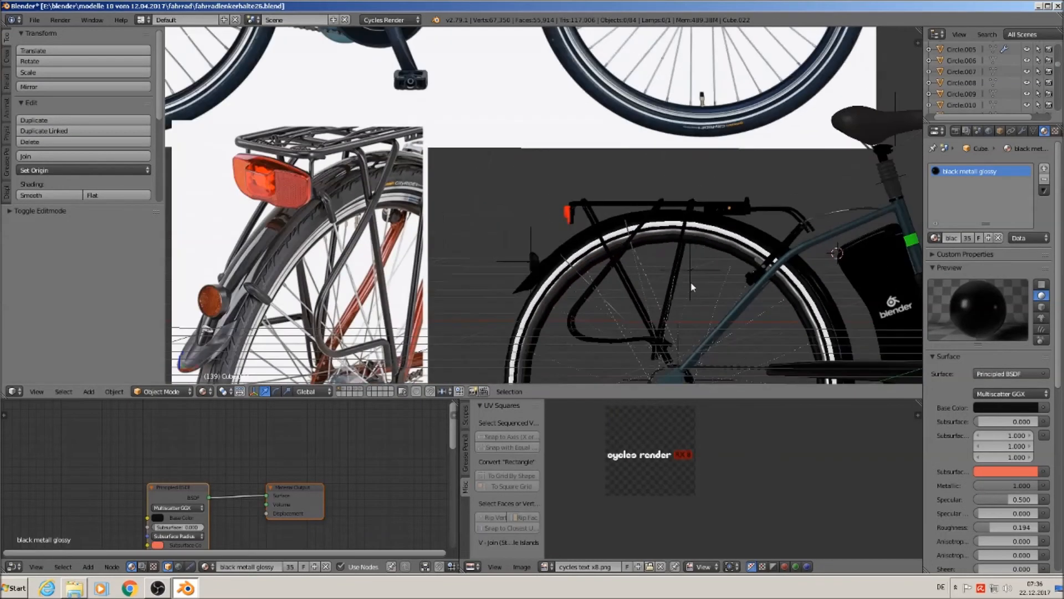
scroll(690, 286, "up", 1)
middle_click_drag(668, 289, 606, 211, "shift")
scroll(607, 211, "up", 3)
middle_click_drag(655, 266, 641, 190, "shift")
scroll(529, 224, "down", 1)
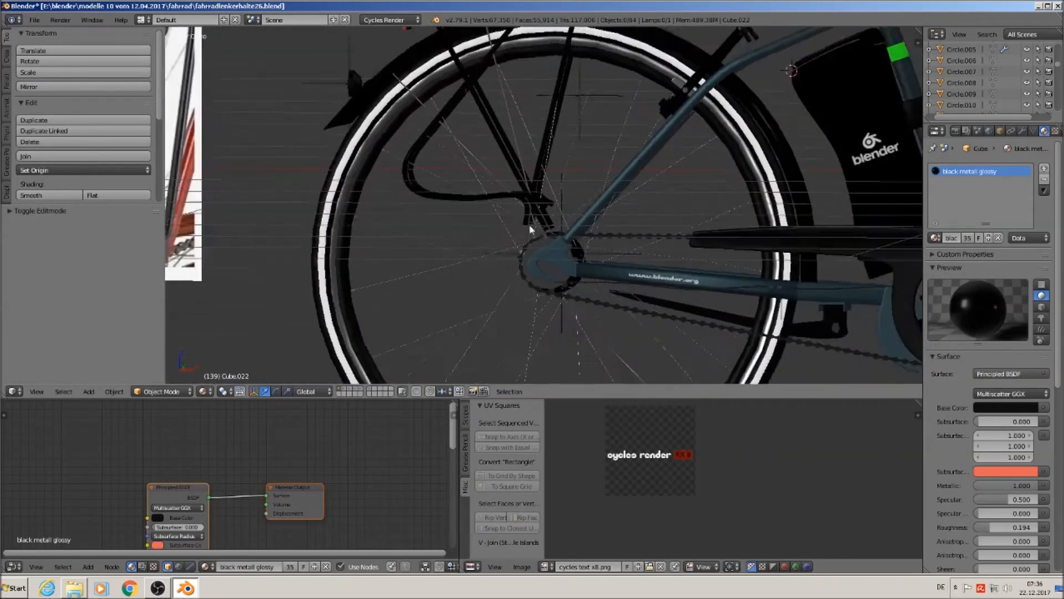
middle_click_drag(529, 224, 742, 239, "shift")
scroll(743, 239, "down", 2)
middle_click_drag(673, 214, 788, 233, "shift")
scroll(788, 234, "down", 1)
middle_click_drag(563, 147, 604, 389, "shift")
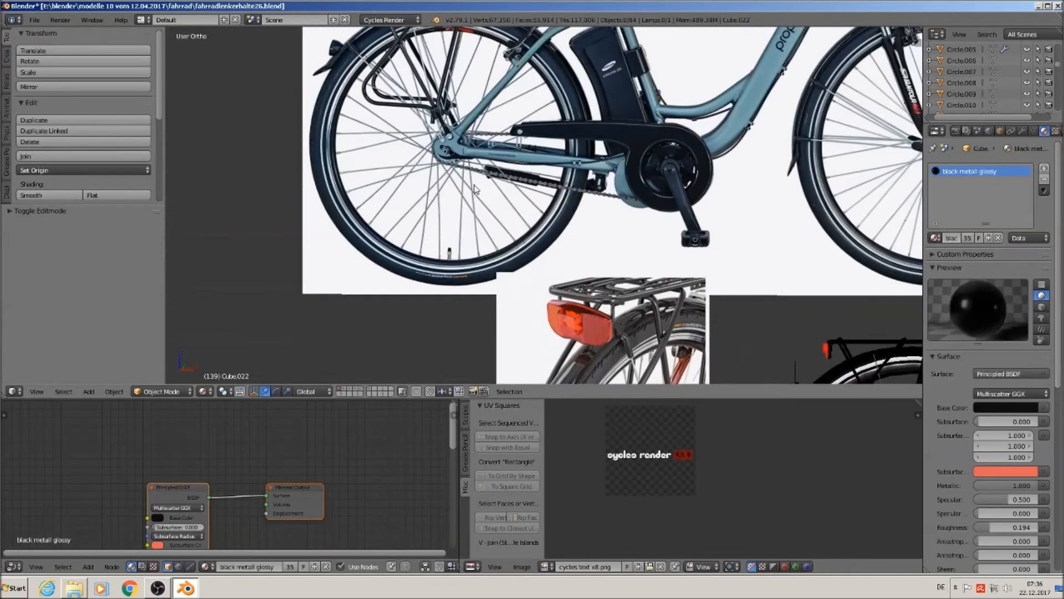
middle_click_drag(453, 141, 523, 284, "shift")
scroll(523, 285, "up", 7)
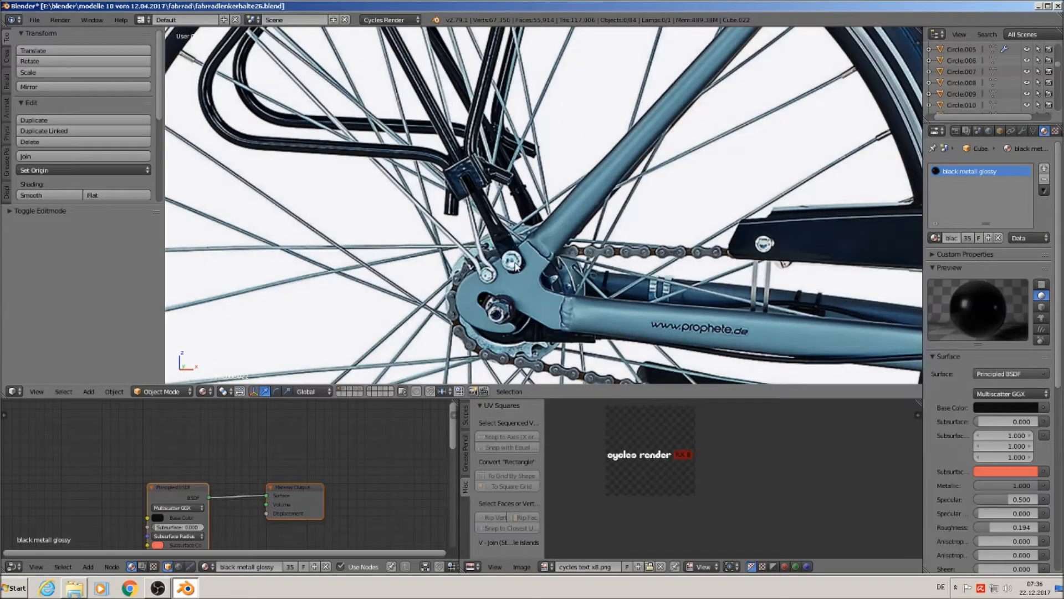
scroll(615, 300, "down", 5)
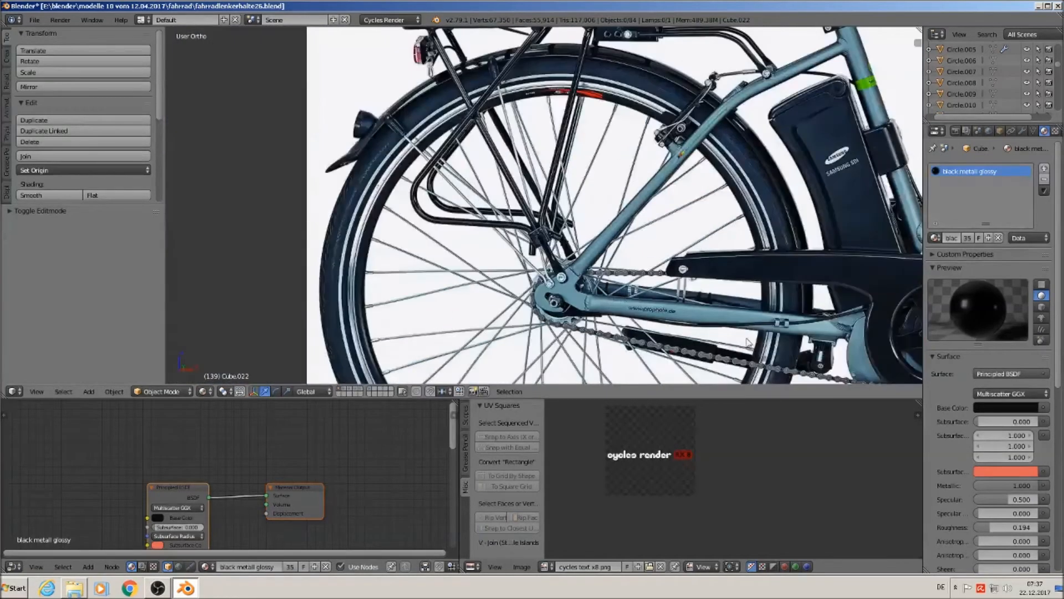
middle_click_drag(748, 342, 900, 121, "shift")
middle_click_drag(719, 236, 522, 268, "shift")
scroll(522, 268, "up", 4)
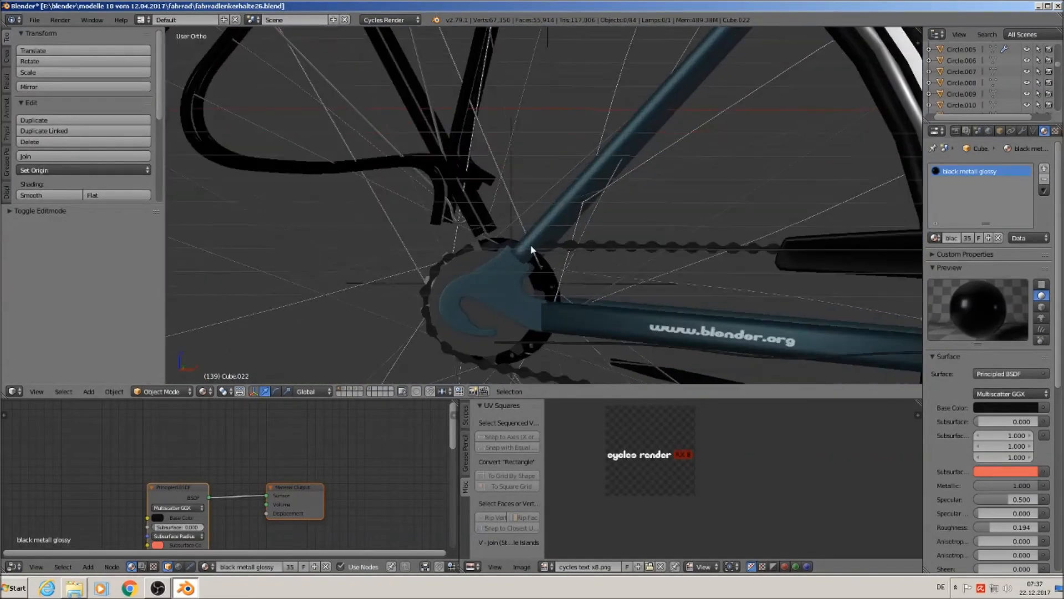
- Try to lower the rack struts' bottom ends about 0.04 toward the rear hub with Smooth proportional editing at size 0.47
scroll(522, 241, "down", 2)
right_click(470, 196)
key("Tab")
key("a")
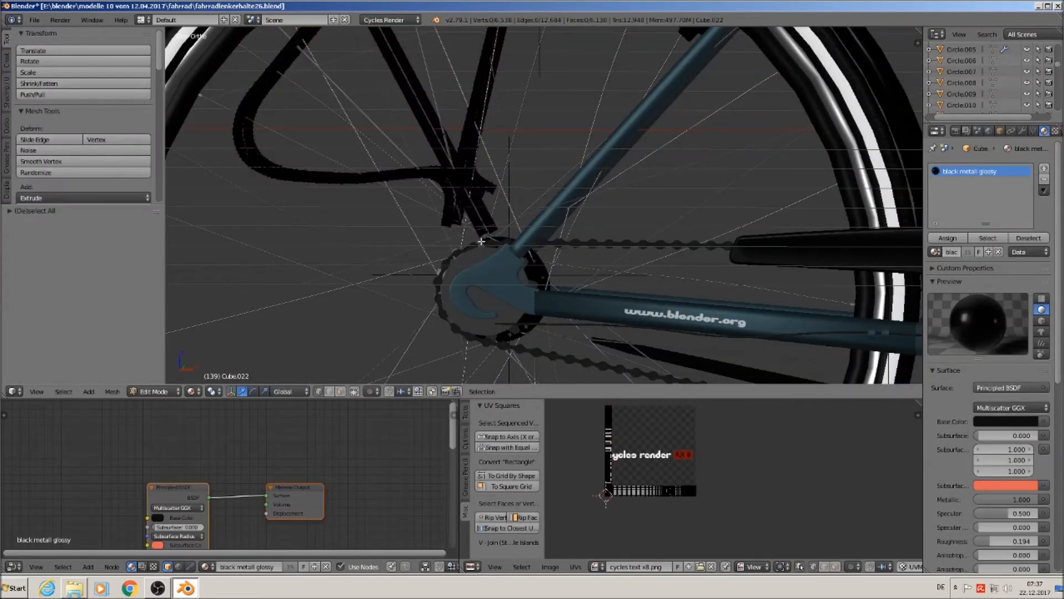
scroll(499, 237, "down", 4)
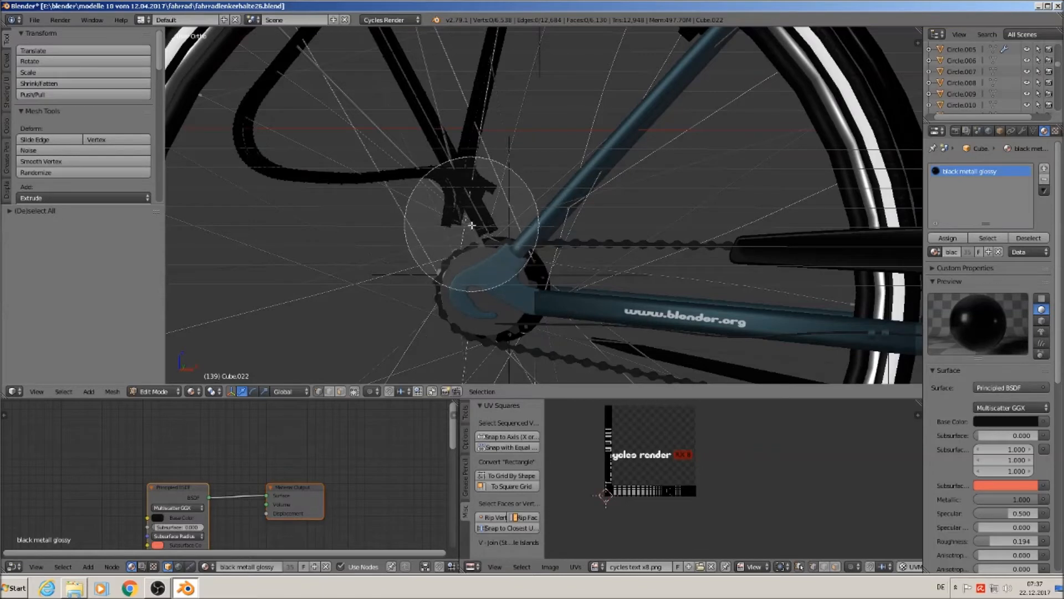
left_click(461, 195)
right_click(471, 268)
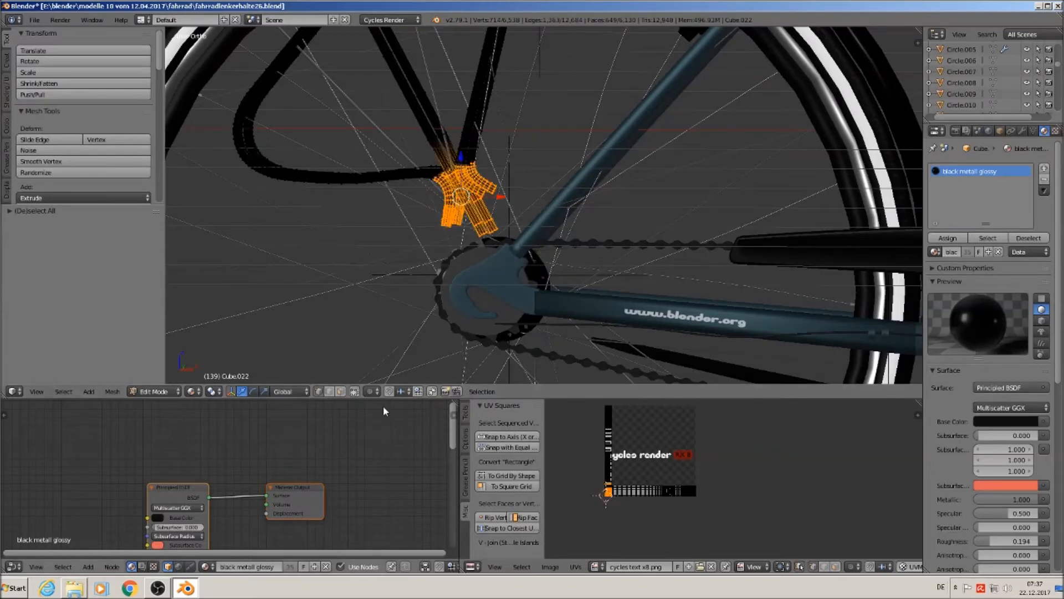
left_click(369, 391)
left_click(391, 344)
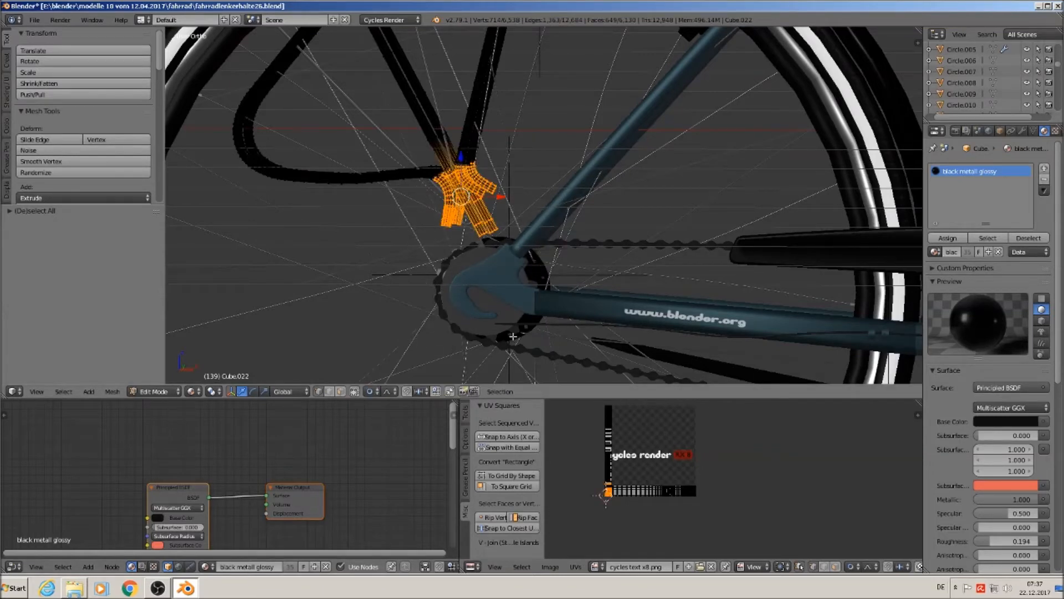
key("g")
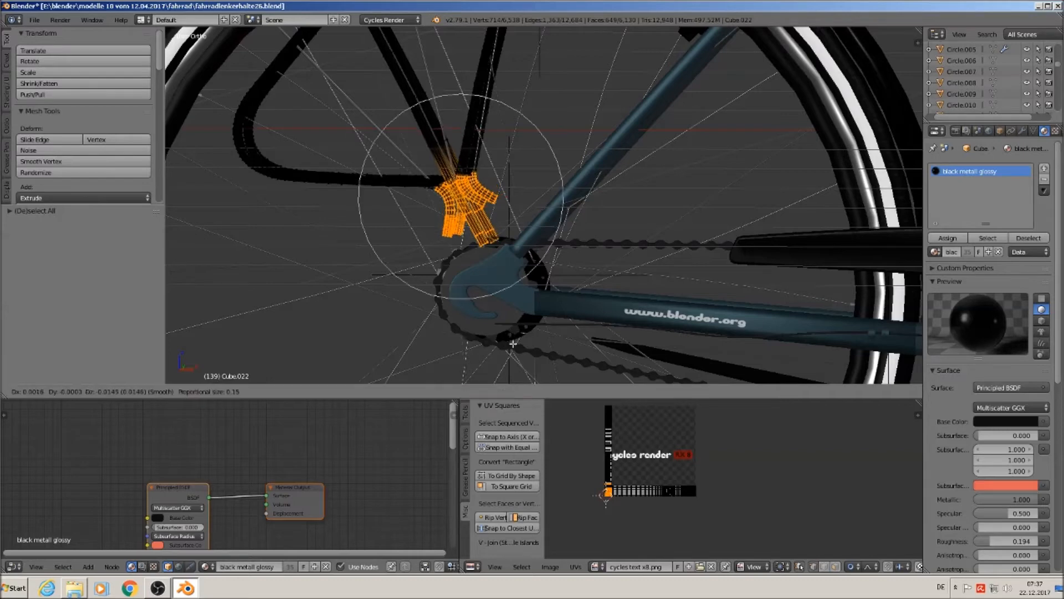
scroll(515, 353, "down", 5)
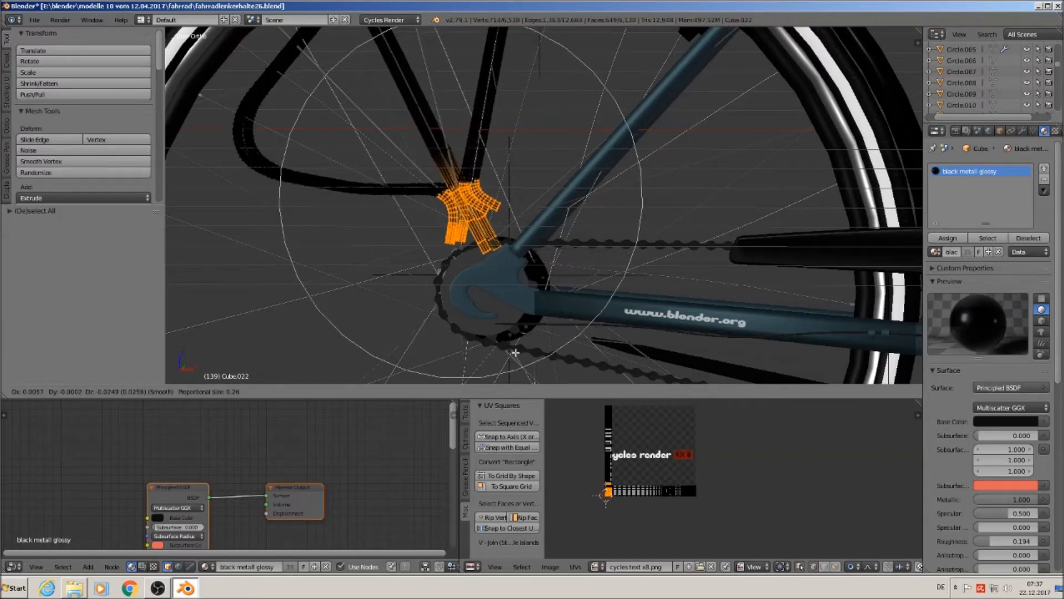
scroll(514, 350, "down", 2)
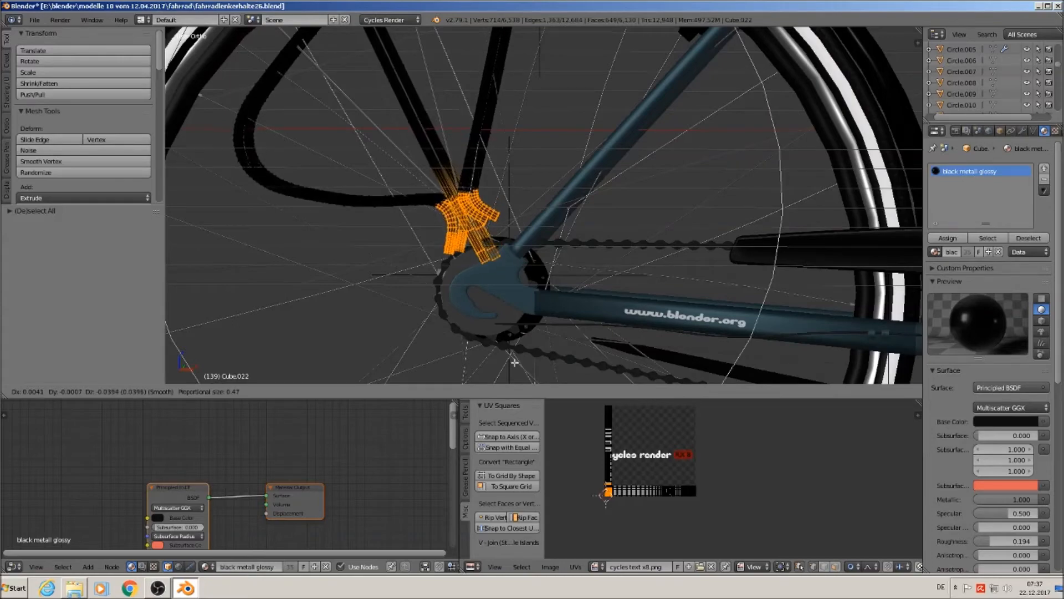
left_click(513, 357)
scroll(510, 253, "down", 3)
key("Tab")
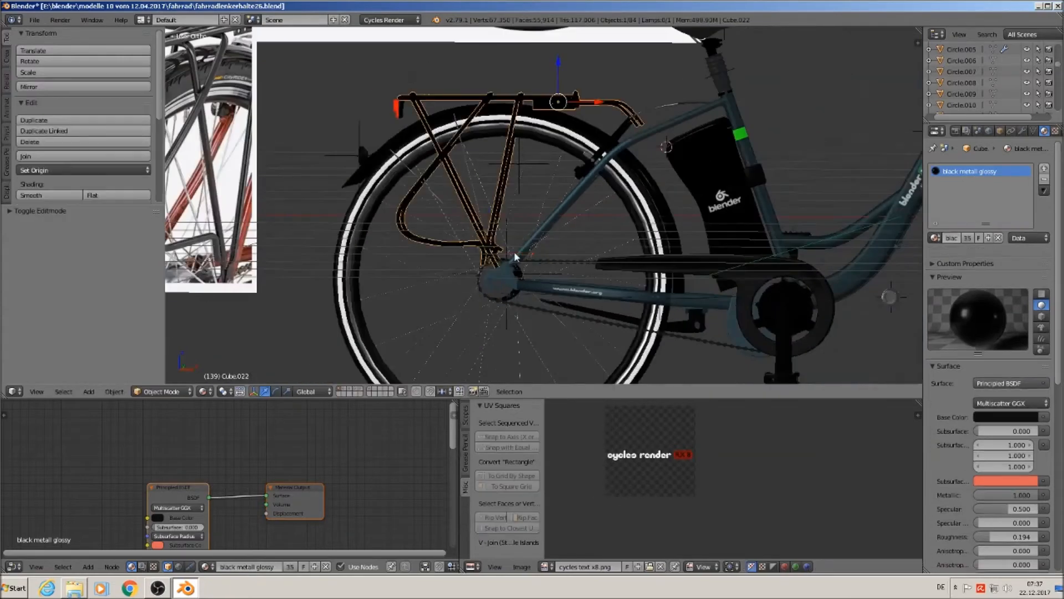
scroll(537, 267, "down", 2)
scroll(534, 260, "down", 2)
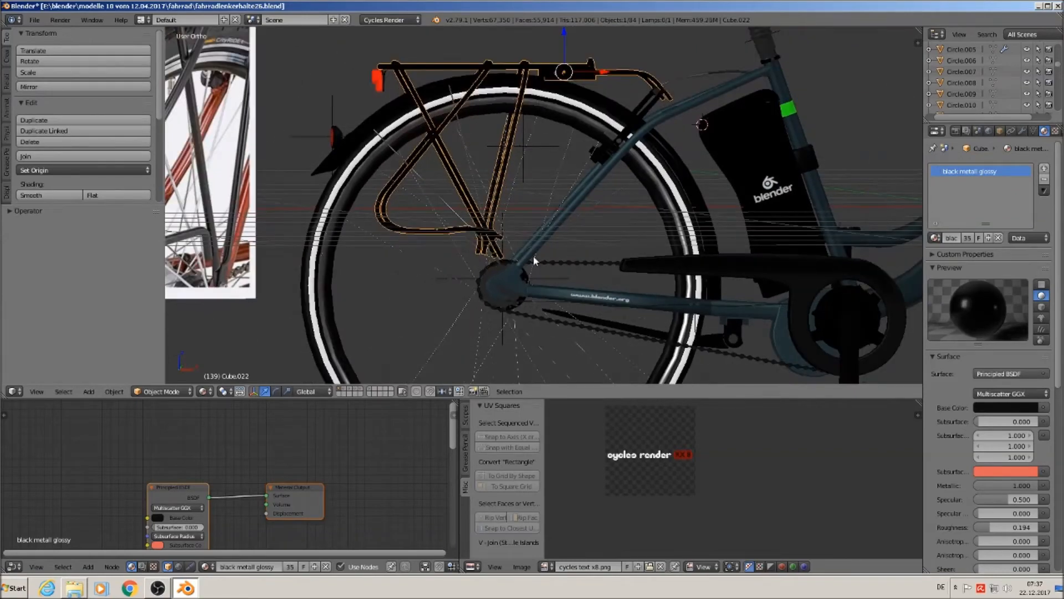
- Extrude the bottom end of the chain-side diagonal rack strut about 0.04 down onto the rear dropout plate
scroll(506, 280, "up", 5)
key("Tab")
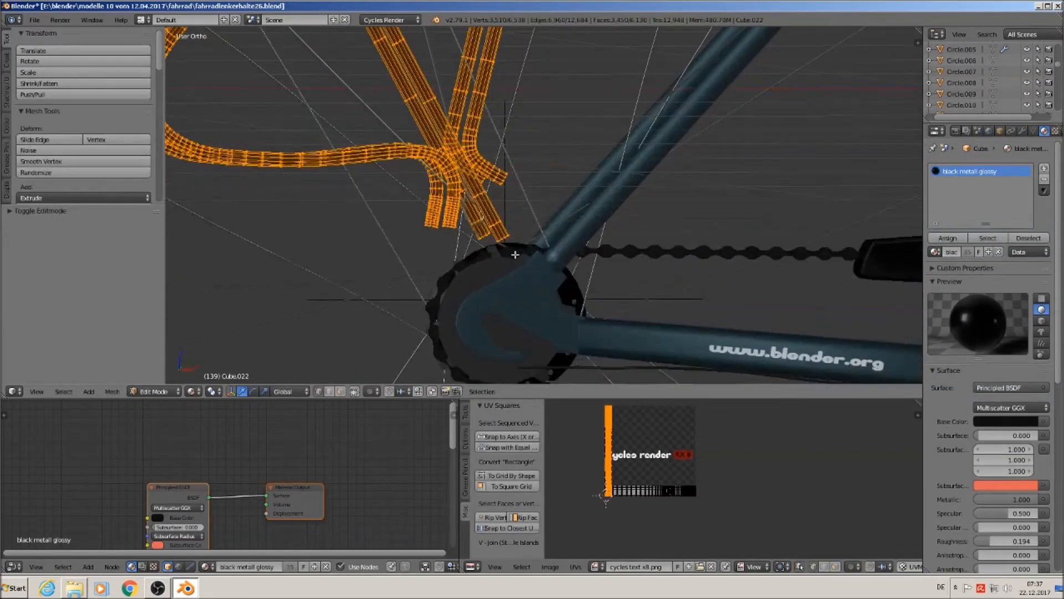
scroll(506, 241, "up", 3)
key("a")
key("c")
left_click(488, 216)
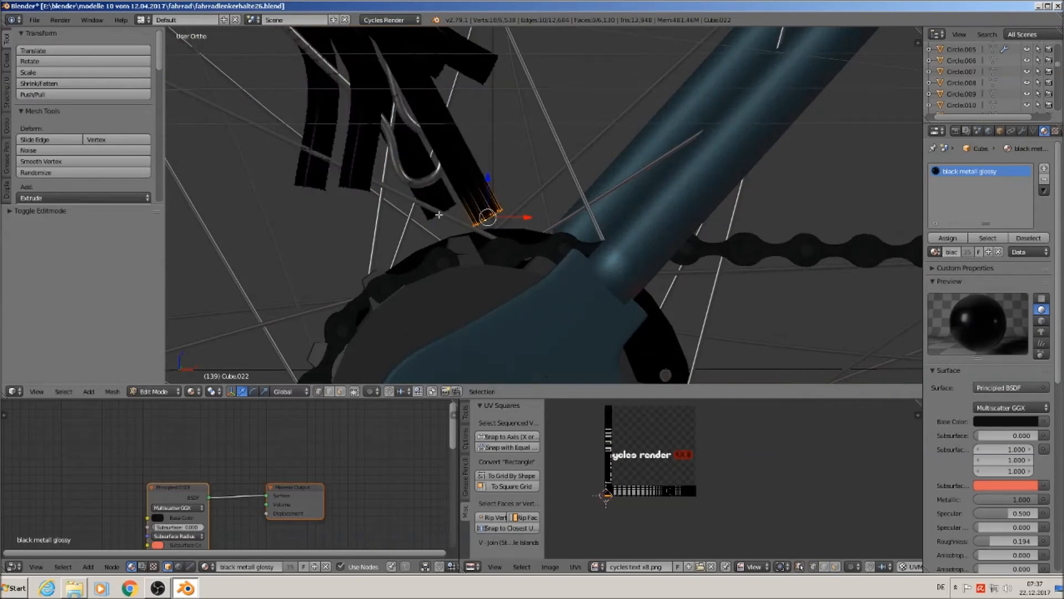
scroll(513, 252, "down", 5)
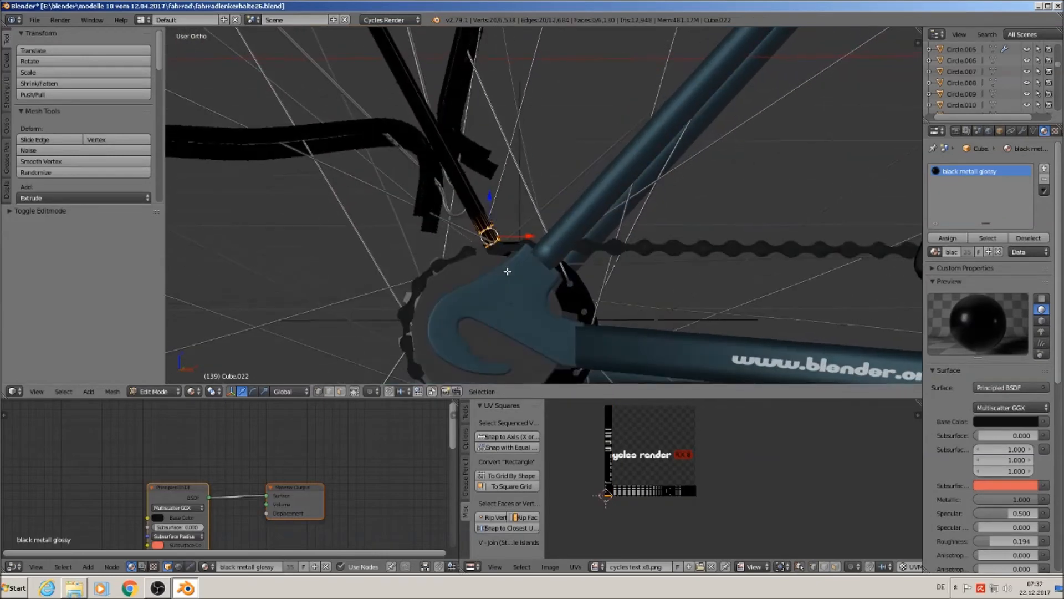
middle_click_drag(509, 278, 511, 277)
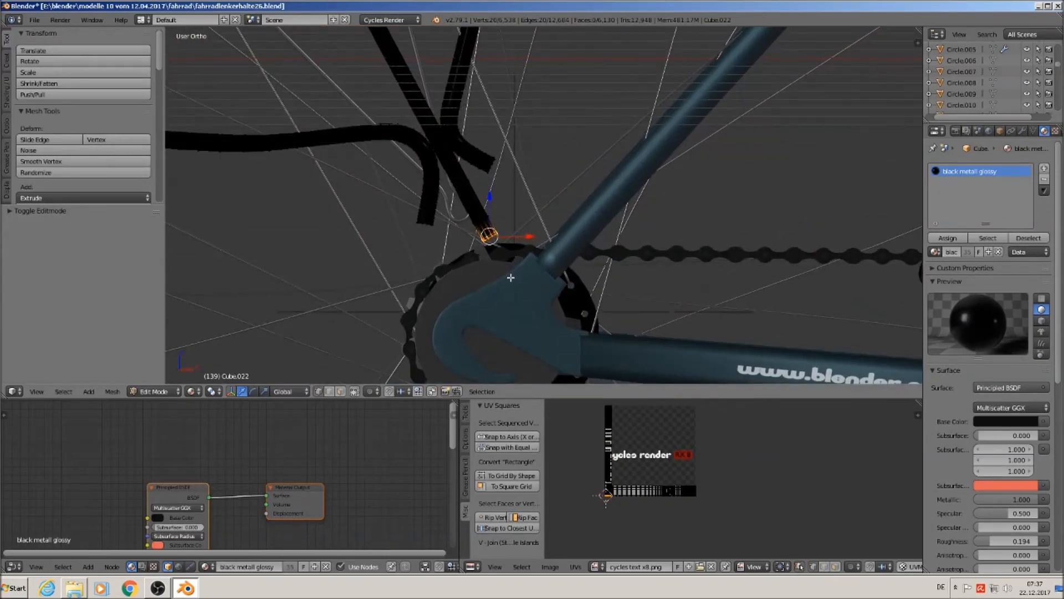
key("e")
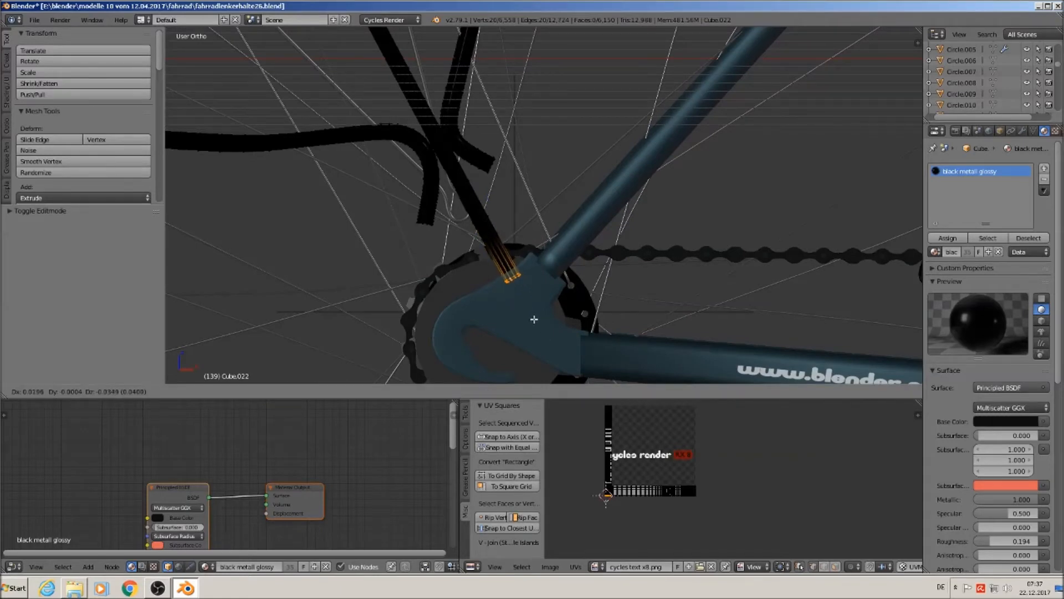
key("Return")
key("Tab")
- Move the chain-side rear frame stay slightly inward along Y so its dropout meets the rack strut
middle_click_drag(544, 325, 637, 374)
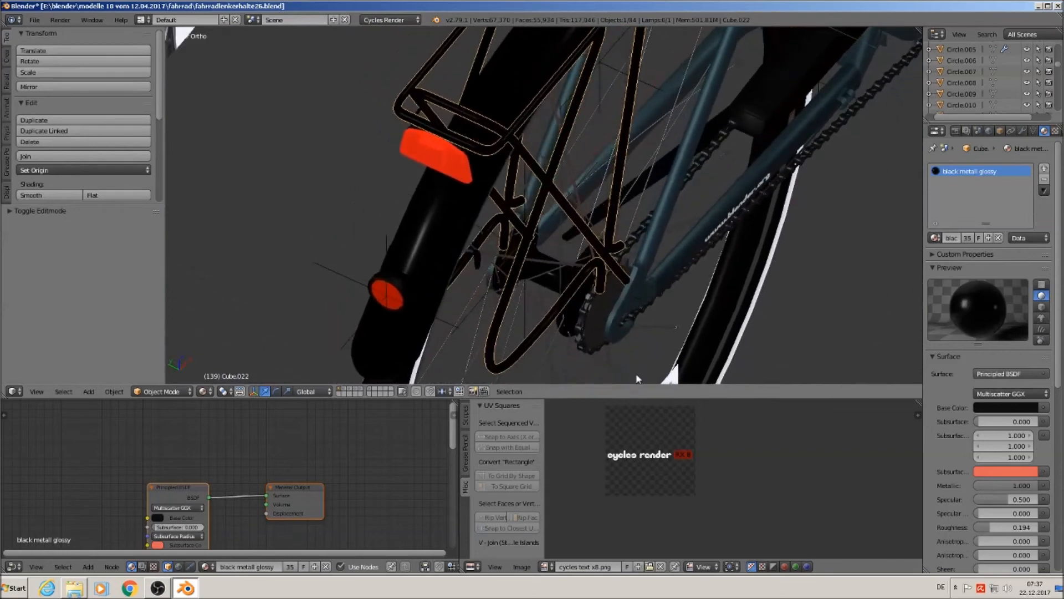
middle_click_drag(608, 295, 659, 300)
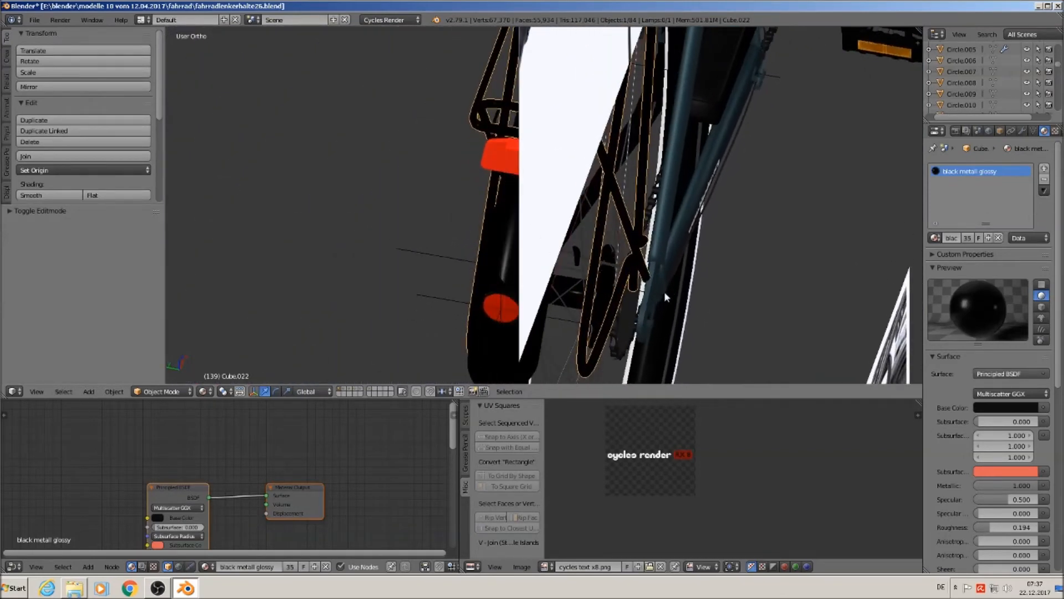
right_click(663, 265)
middle_click_drag(635, 281, 633, 289)
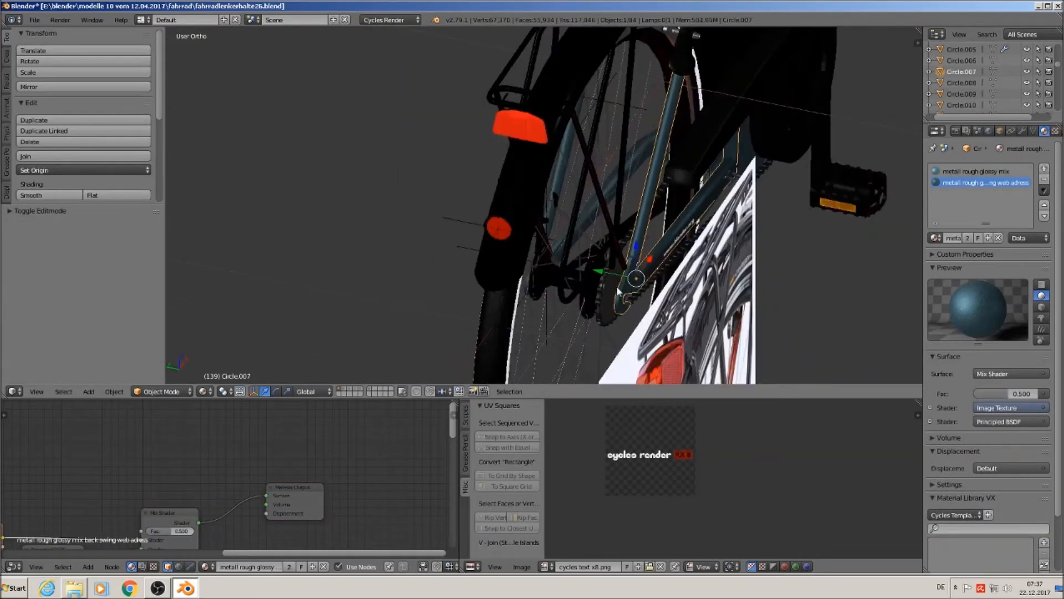
key("g")
left_click(604, 272)
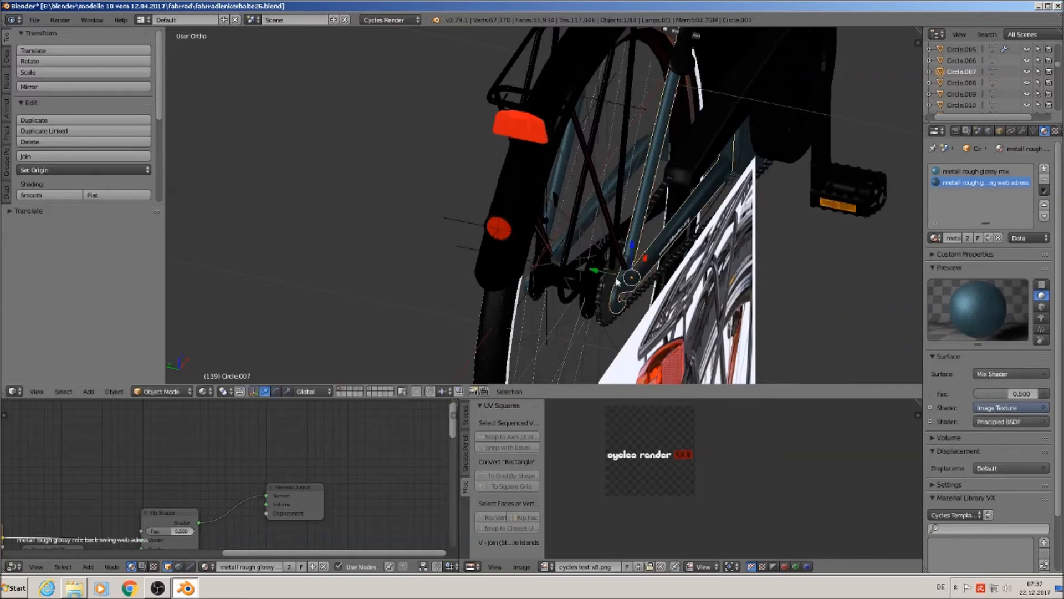
middle_click_drag(604, 273, 580, 283)
scroll(577, 277, "up", 8)
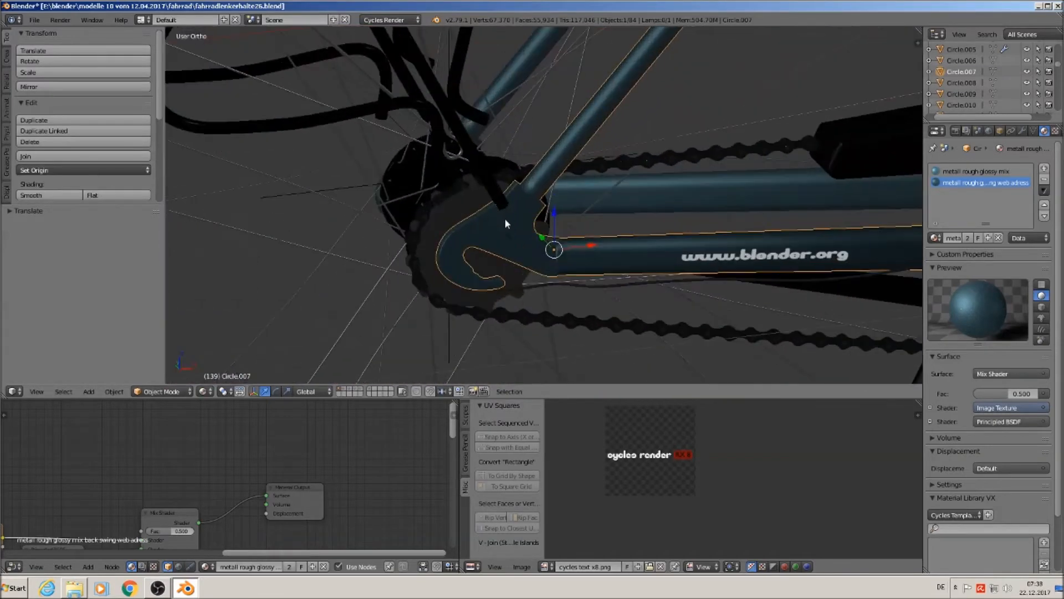
- Shift the back wheel and its hub cylinder slightly inward along Y, away from the dropout opposite the chain
middle_click_drag(538, 240, 654, 185)
right_click(620, 241)
mouse_move(620, 241)
middle_mouse_down()
mouse_move(629, 276)
mouse_move(605, 256)
mouse_move(621, 264)
mouse_move(615, 273)
mouse_move(611, 265)
mouse_move(637, 249)
middle_mouse_up()
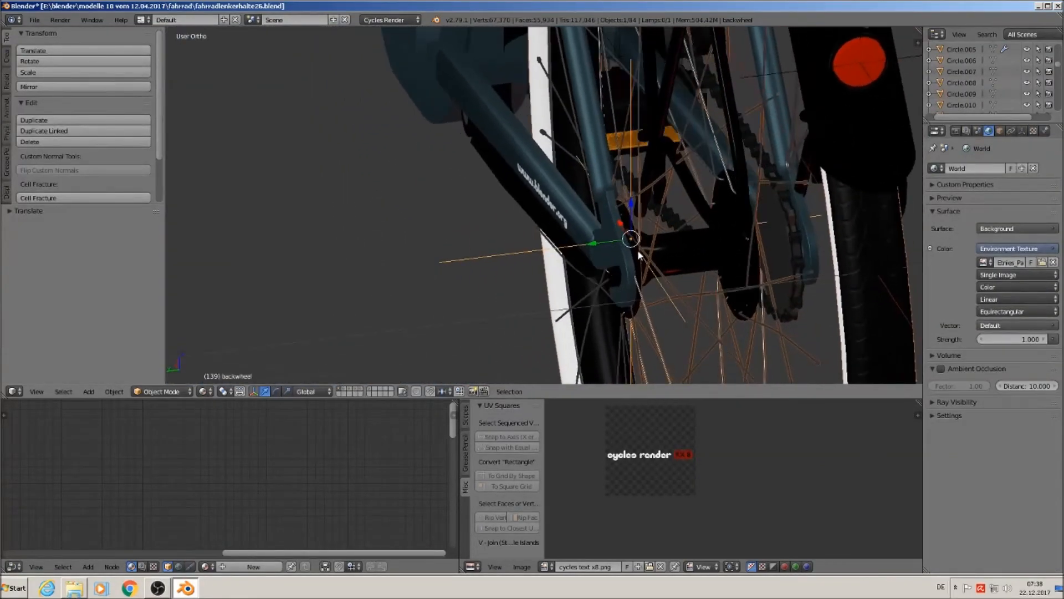
right_click(642, 249)
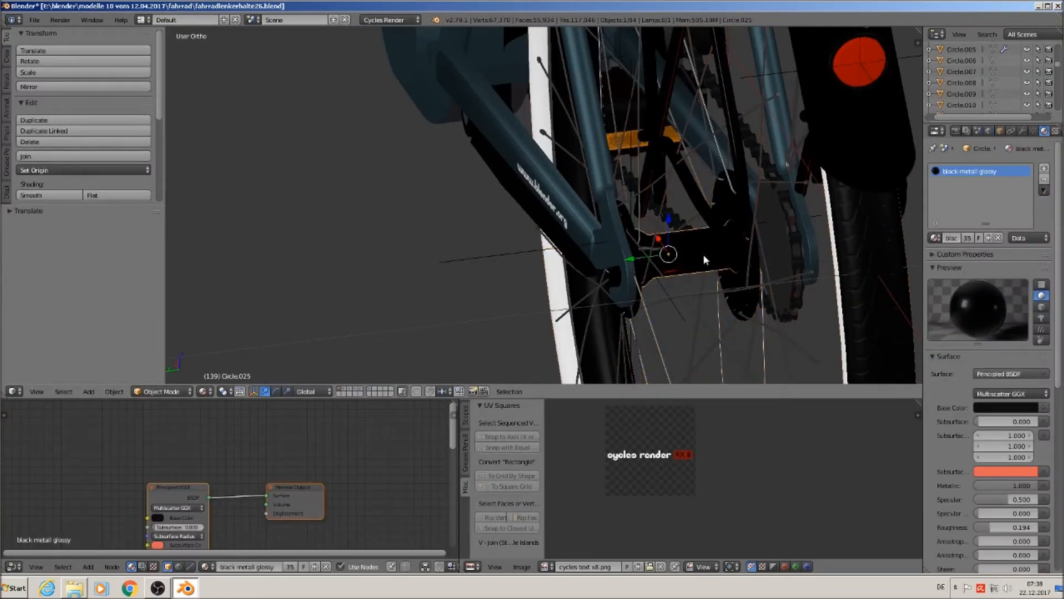
right_click(630, 219)
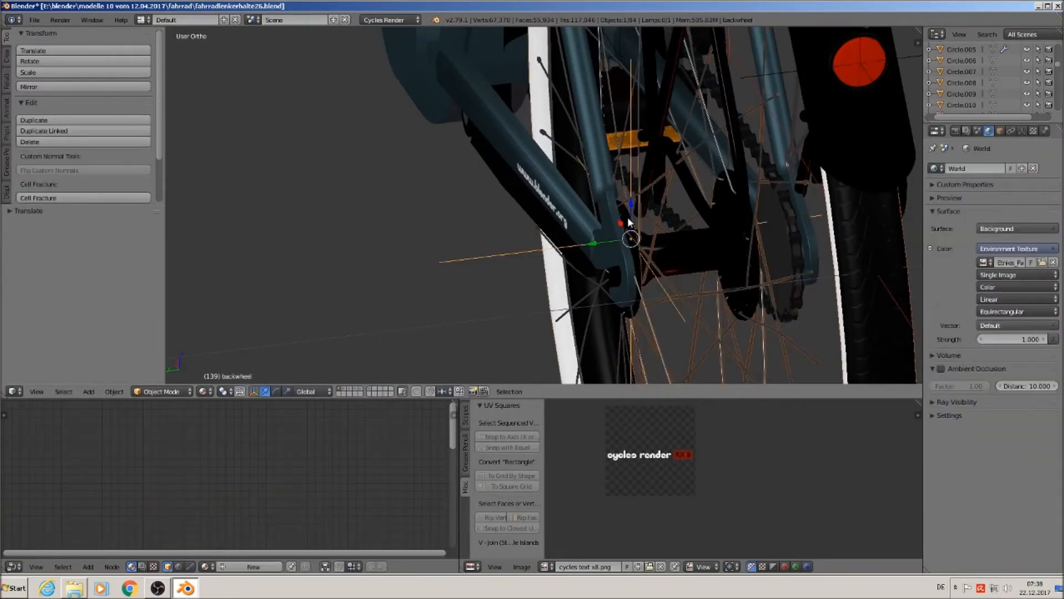
left_click_drag(606, 243, 611, 234)
mouse_move(611, 233)
middle_mouse_down()
mouse_move(567, 241)
mouse_move(611, 241)
mouse_move(613, 229)
middle_mouse_up()
right_click(635, 242)
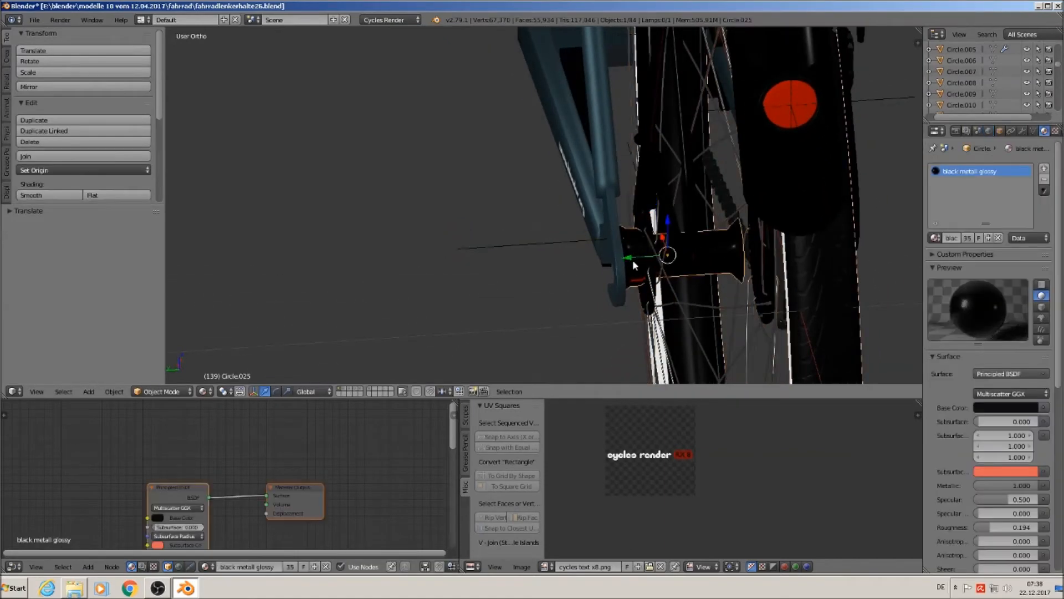
left_click_drag(633, 257, 656, 261)
middle_click_drag(656, 261, 606, 262)
- Move the rear frame stay opposite the chain slightly inward along Y toward the hub and save the file
right_click(620, 251)
left_click_drag(581, 248, 606, 245)
middle_click_drag(616, 250, 529, 223)
scroll(623, 242, "down", 3)
key("a")
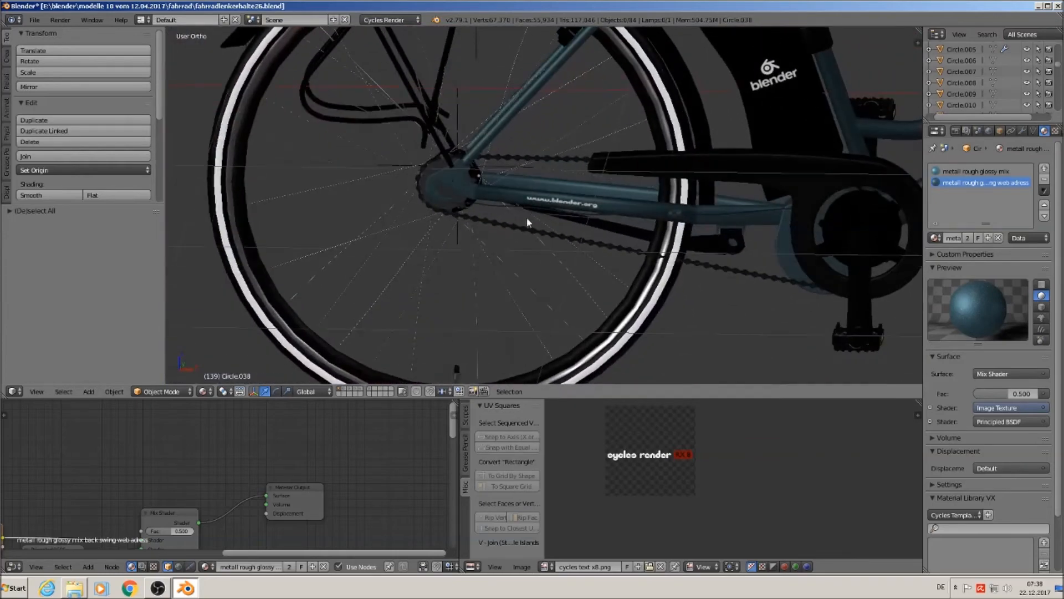
left_click(37, 20)
left_click(55, 105)
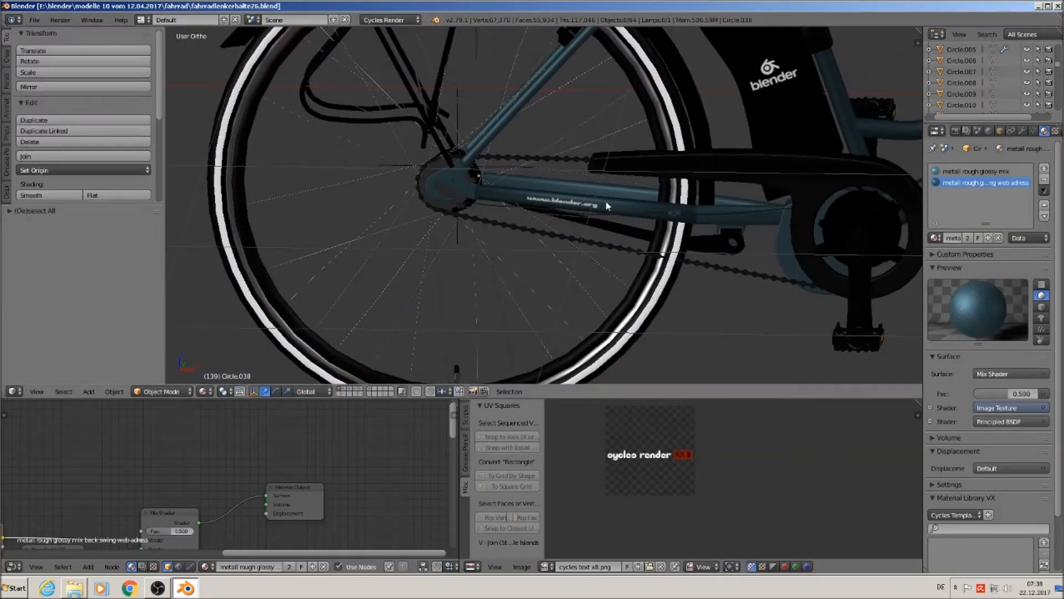
- Add a mesh circle to the scene for the strut's mounting tab while in front view
middle_click_drag(607, 206, 586, 261, "shift")
scroll(469, 245, "up", 4)
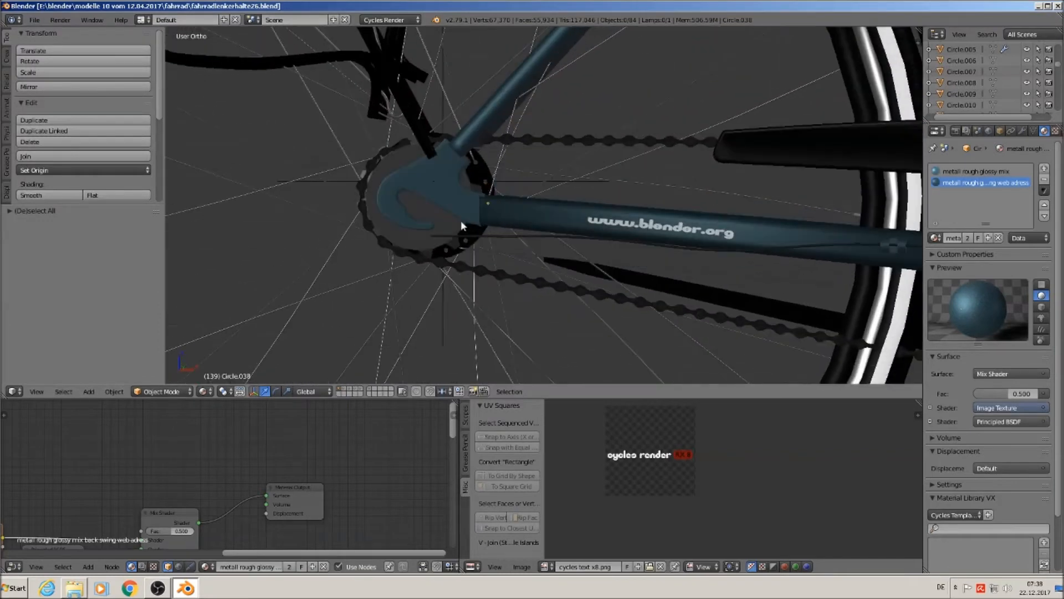
scroll(461, 221, "up", 2)
key("KP_1")
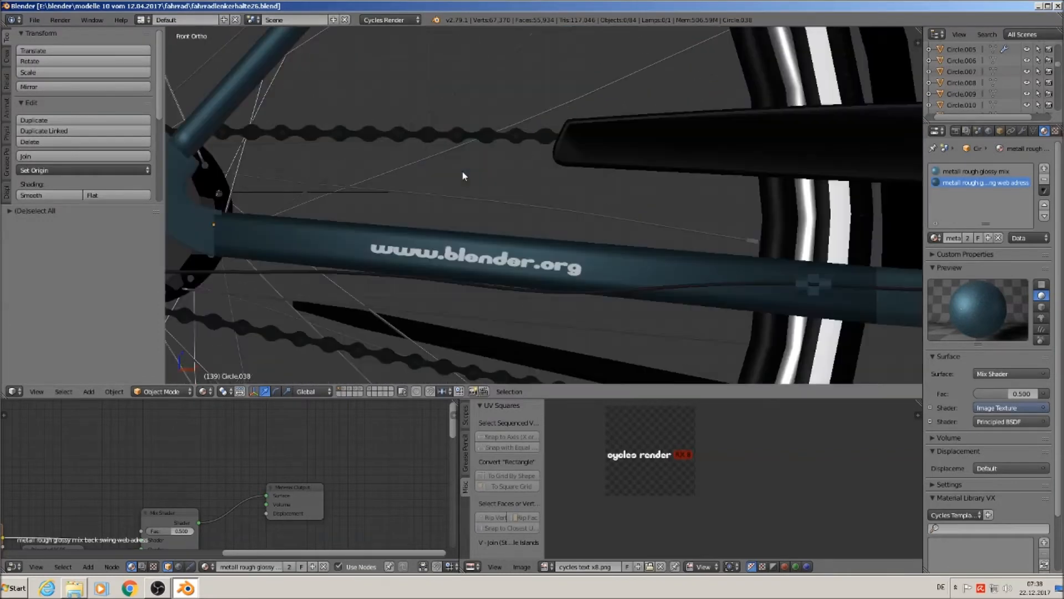
scroll(463, 211, "down", 3)
middle_click_drag(363, 225, 590, 202, "shift")
scroll(591, 205, "up", 3)
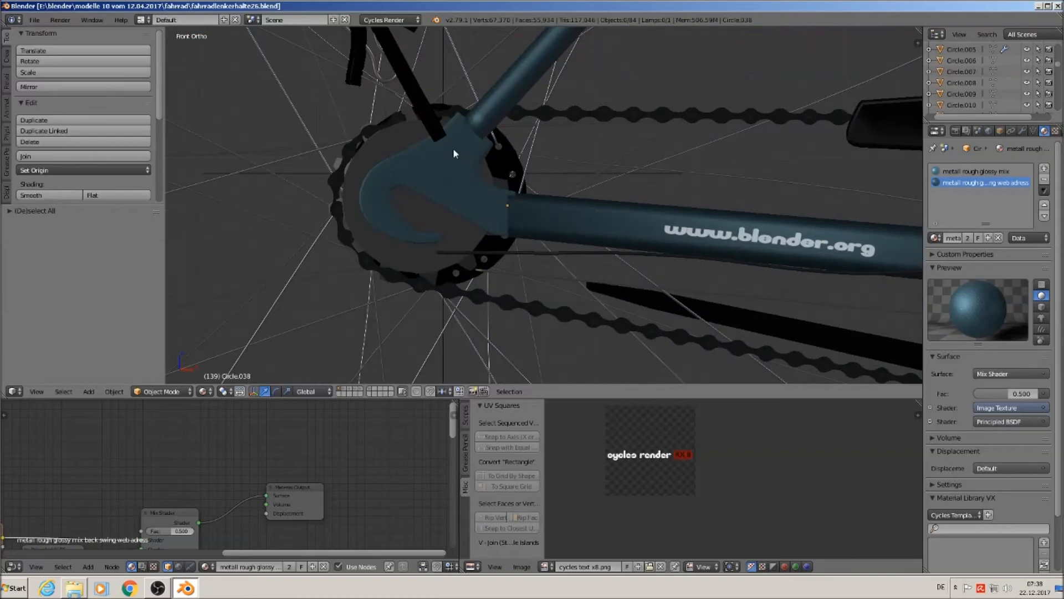
left_click(89, 392)
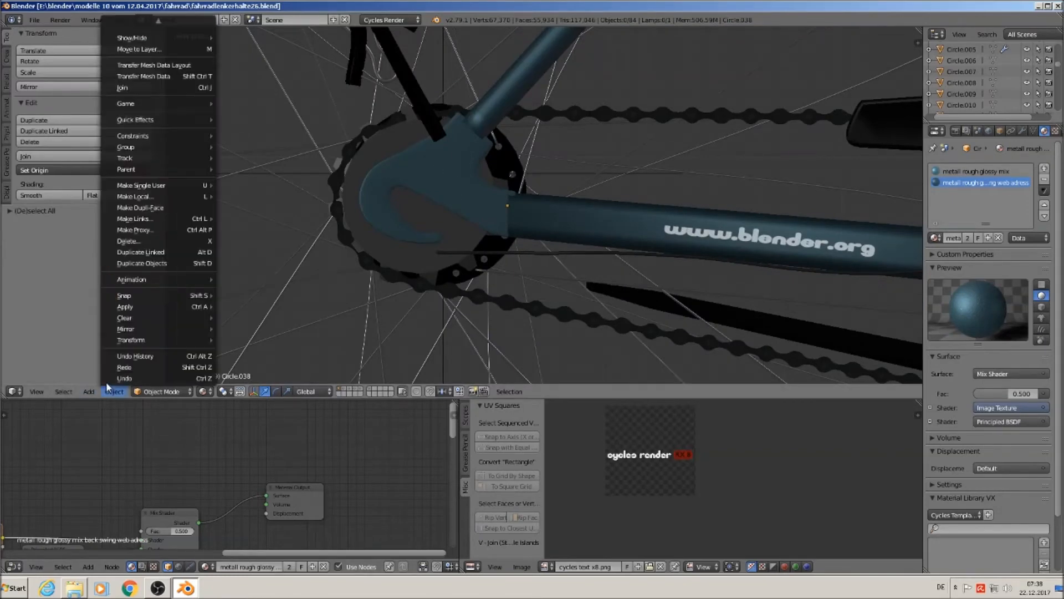
mouse_move(103, 377)
left_click(223, 140)
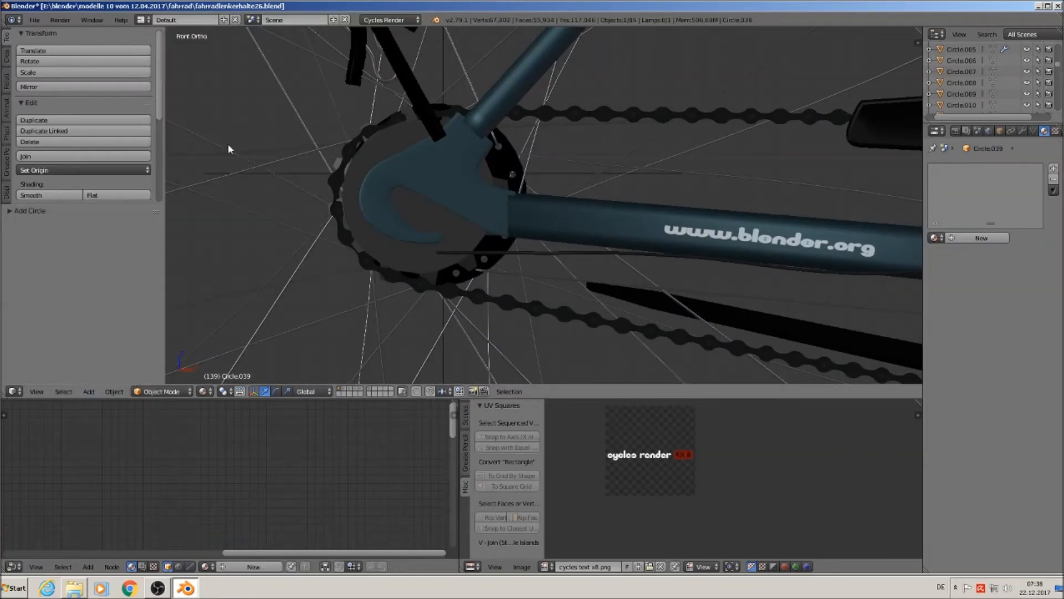
- Rotate the new circle 90° about X and scale it down to about 0.05
scroll(477, 274, "down", 8)
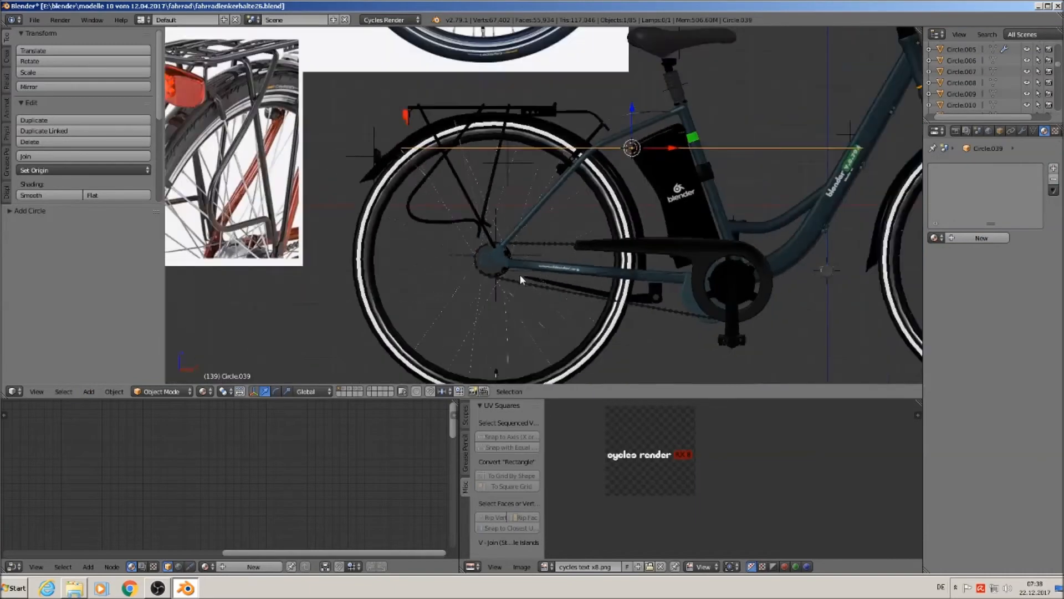
key("r")
key("x")
key("9")
key("0")
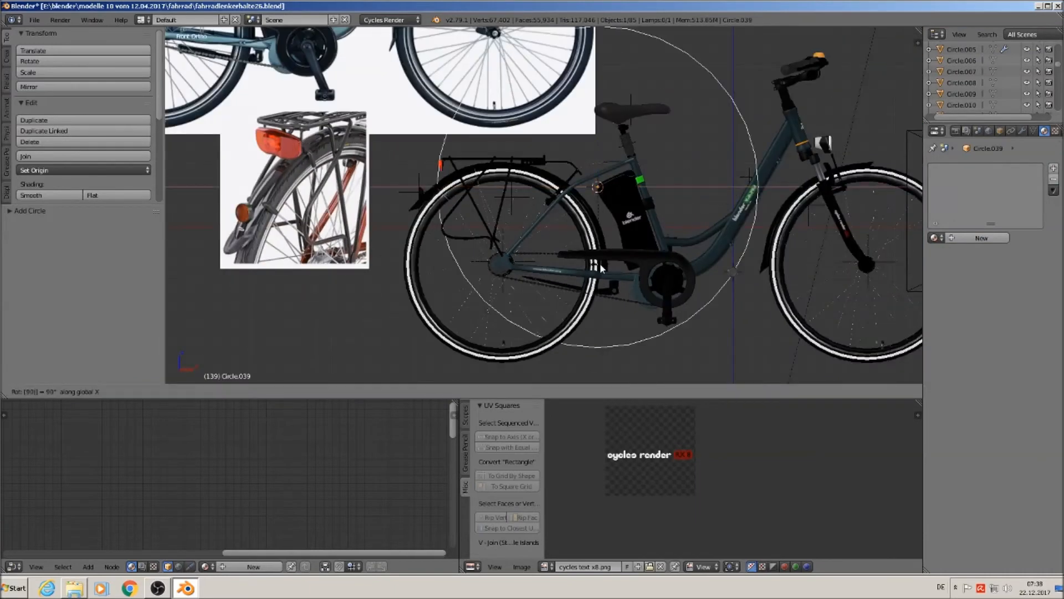
key("Return")
key("s")
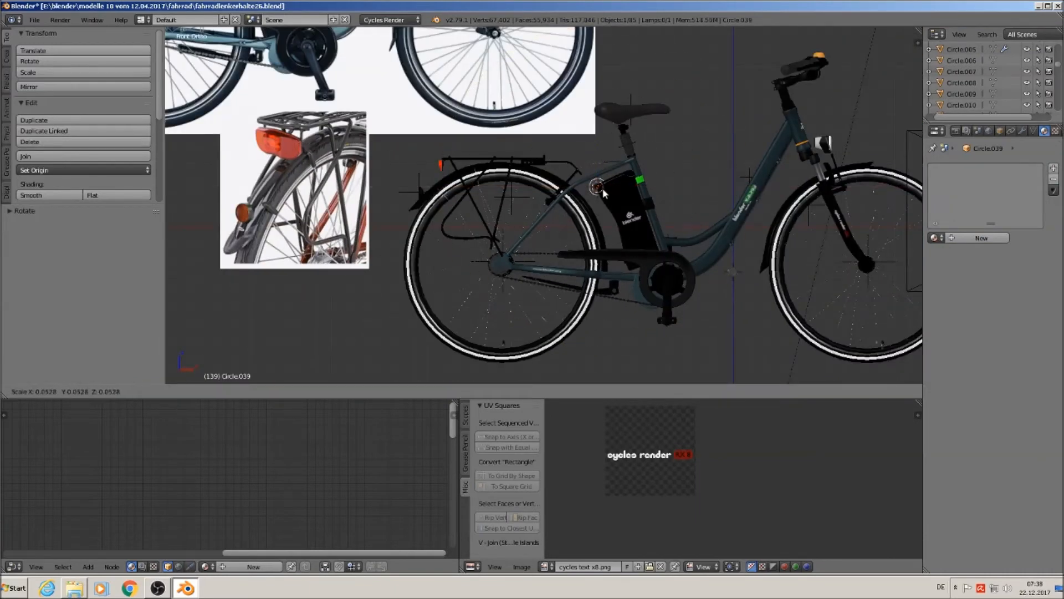
key("Return")
- Move the circle to the rear dropout beside the strut end and shift it along Y to the plate's outer side
key("g")
left_click(451, 235)
scroll(474, 238, "up", 8)
middle_click_drag(576, 285, 426, 149, "shift")
key("g")
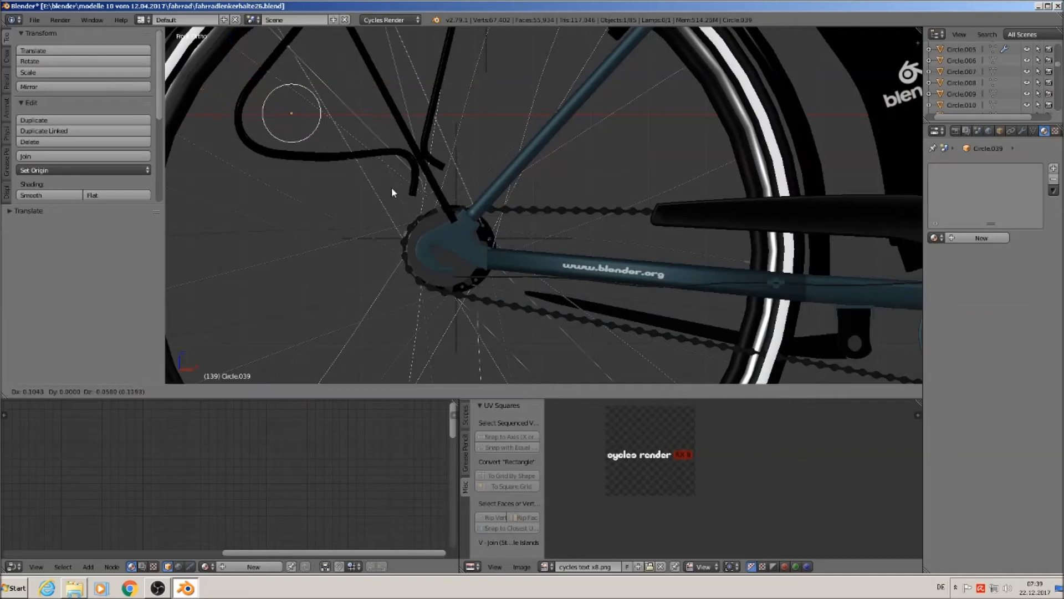
left_click(549, 292)
middle_click_drag(548, 293, 356, 215)
left_click_drag(387, 157, 241, 168)
key("KP_1")
scroll(318, 189, "up", 2)
middle_click_drag(302, 217, 647, 208, "shift")
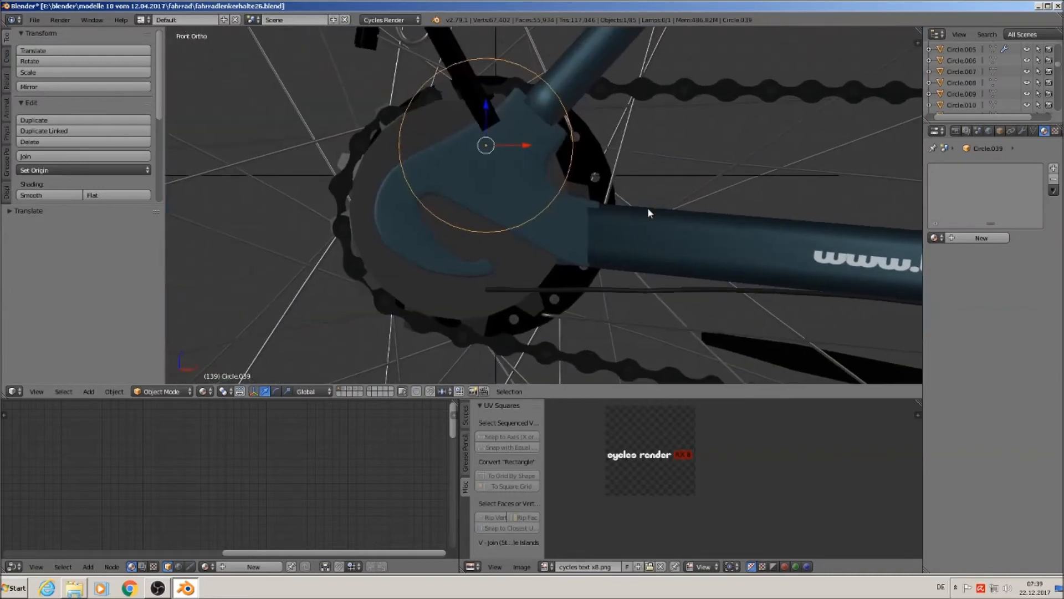
- Shrink the circle to about 0.12 of its size and lower it along Z onto the dropout plate below the strut end
key("s")
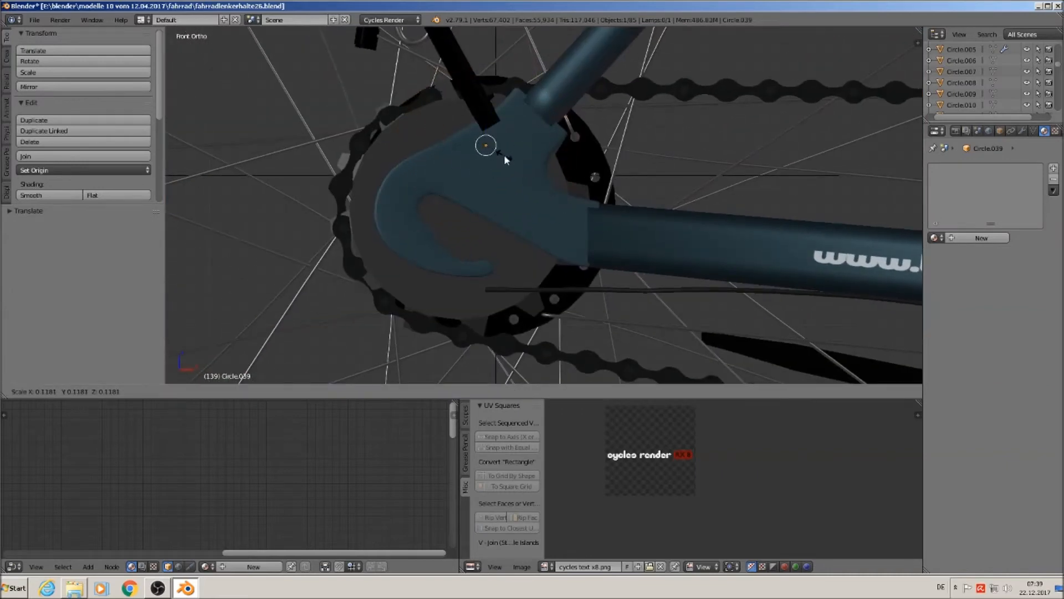
left_click(505, 155)
left_click_drag(518, 143, 527, 137)
key("g")
key("z")
left_click(534, 190)
key("s")
left_click(563, 214)
scroll(564, 214, "up", 4)
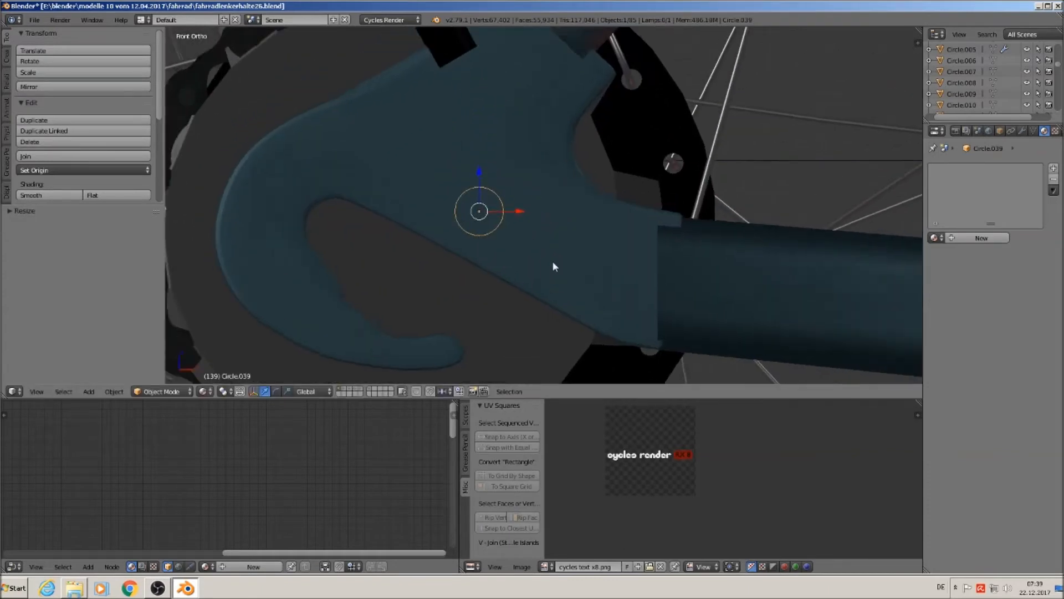
- Delete the vertices of the circle's upper half, keeping the lower arc
key("Tab")
key("a")
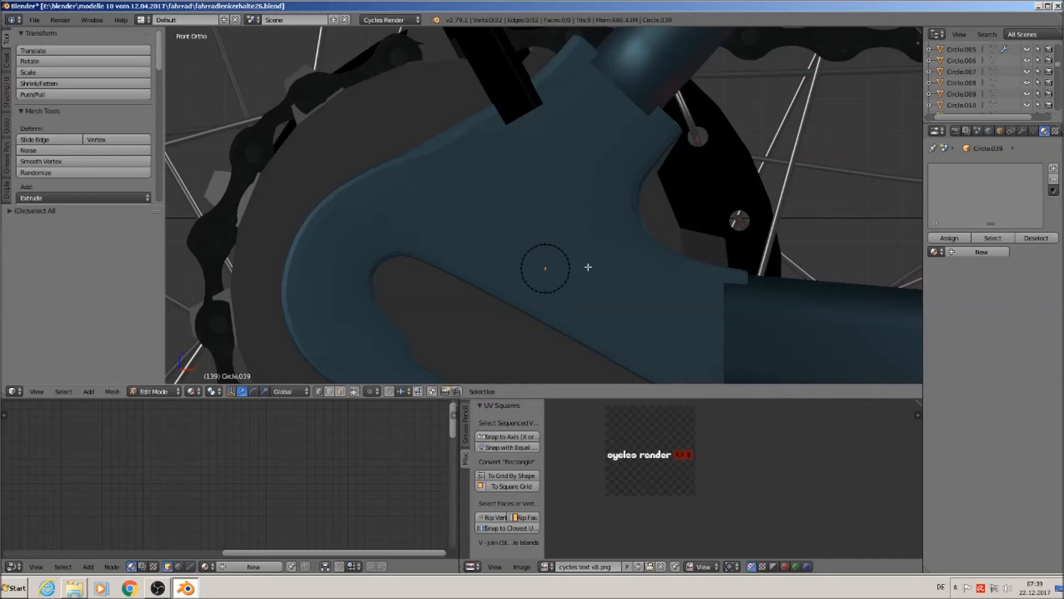
key("b")
left_click_drag(593, 268, 480, 233)
key("x")
left_click(451, 215)
- Extrude the arc's two end vertices about 0.015 upward along Z and fill the U-shaped outline with a face
key("g")
key("z")
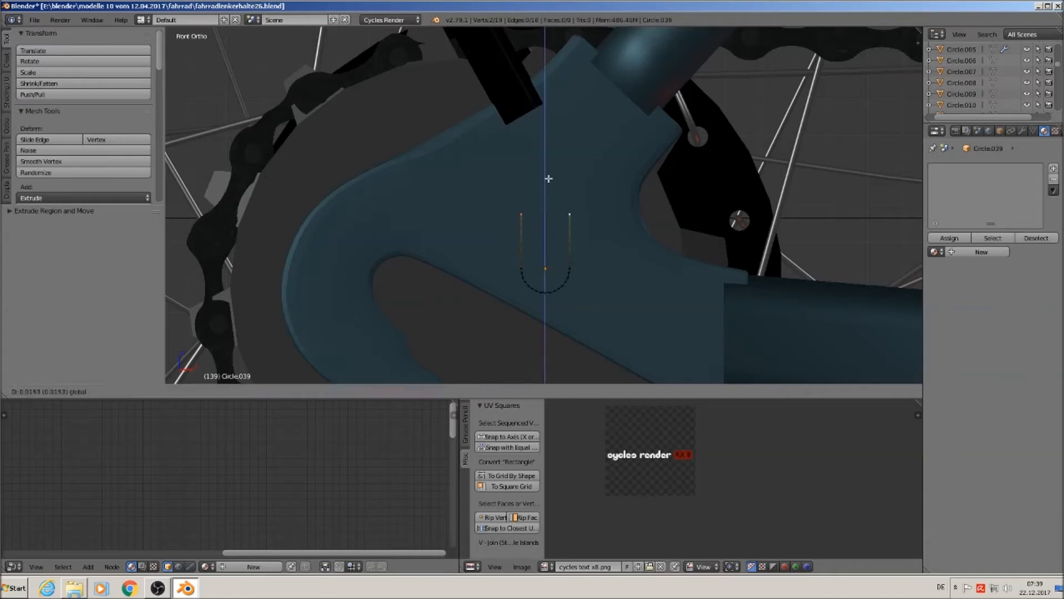
left_click(549, 176)
key("a")
key("a")
key("f")
- Extrude the U-shaped face about 0.003 along Y to give the mounting tab thickness
middle_click_drag(589, 242, 635, 281)
key("e")
right_click(544, 276)
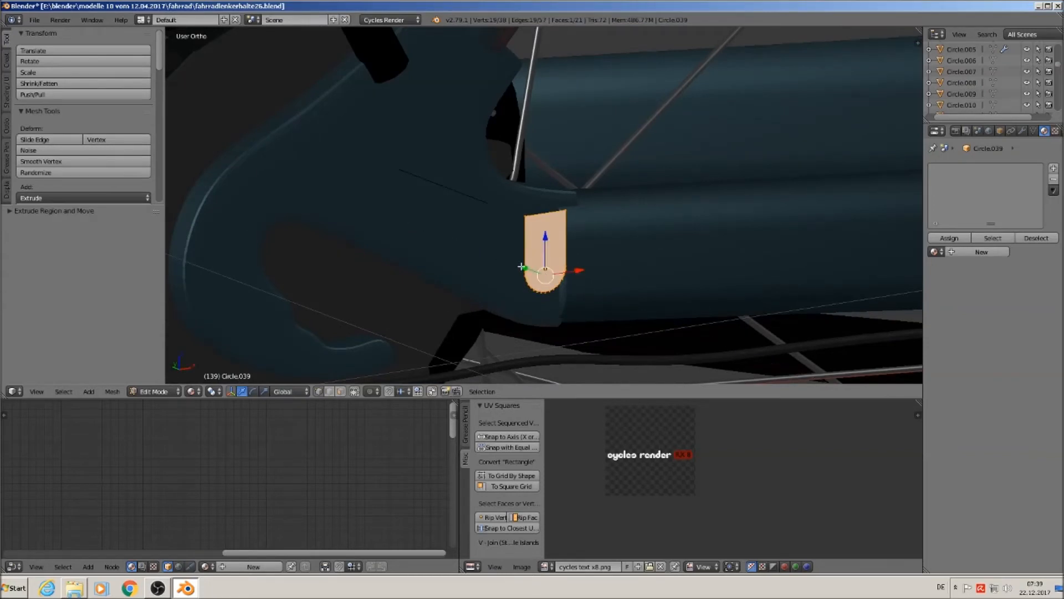
key("g")
key("y")
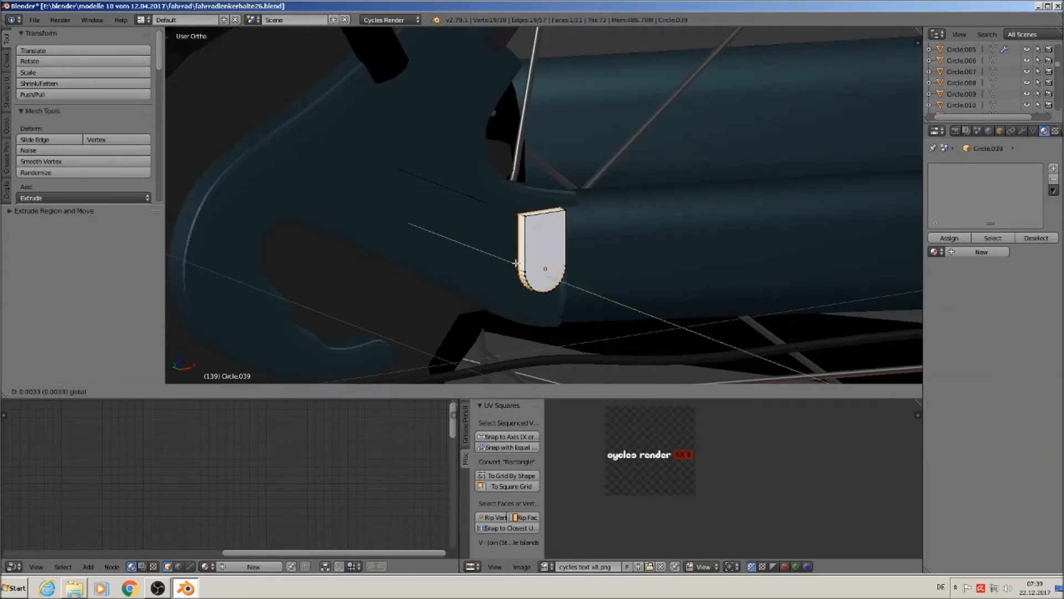
left_click(516, 262)
- Bevel all edges of the mounting tab with two segments
key("a")
key("a")
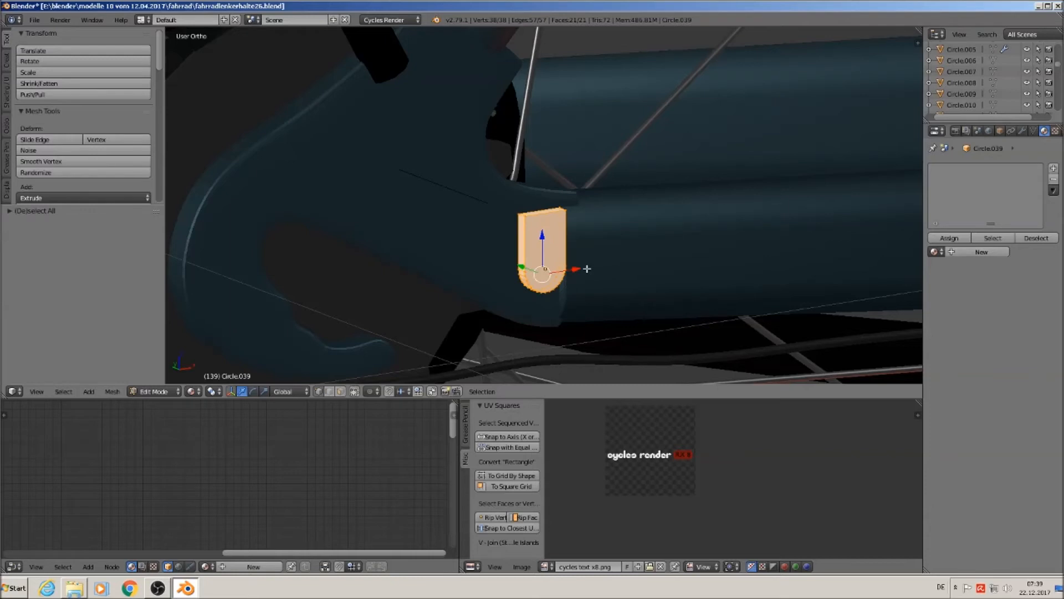
key("ctrl+b")
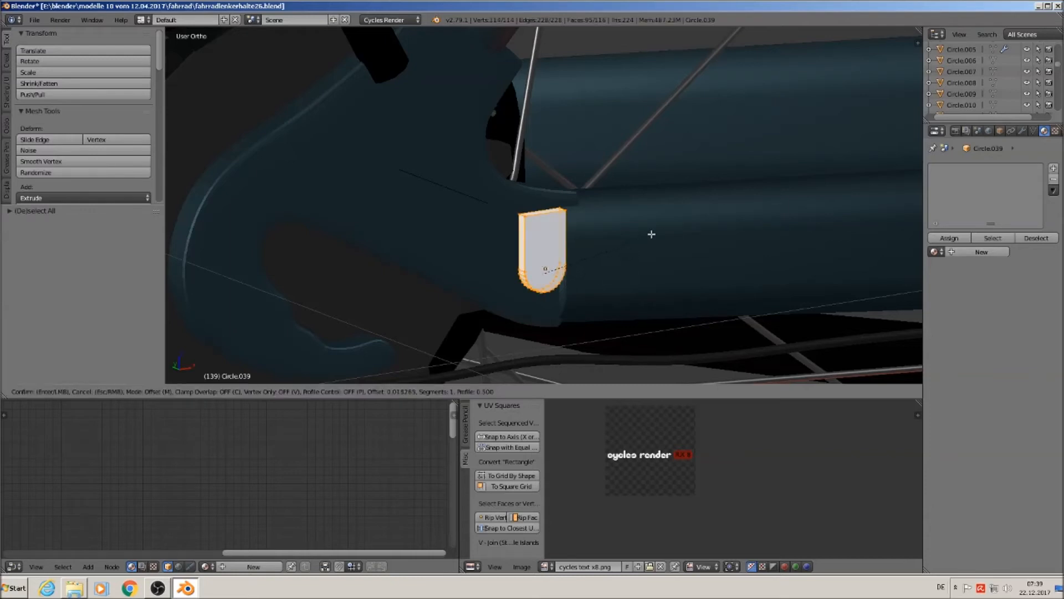
scroll(720, 212, "up", 2)
left_click(719, 212)
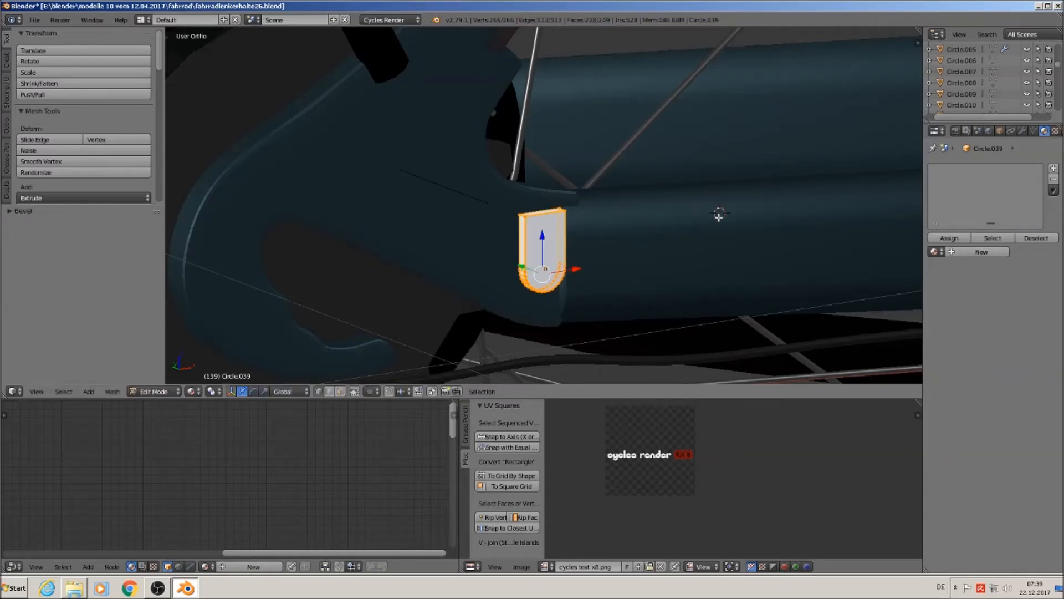
- Assign the existing black metal glossy material to the mounting tab and return to Object Mode
left_click(935, 252)
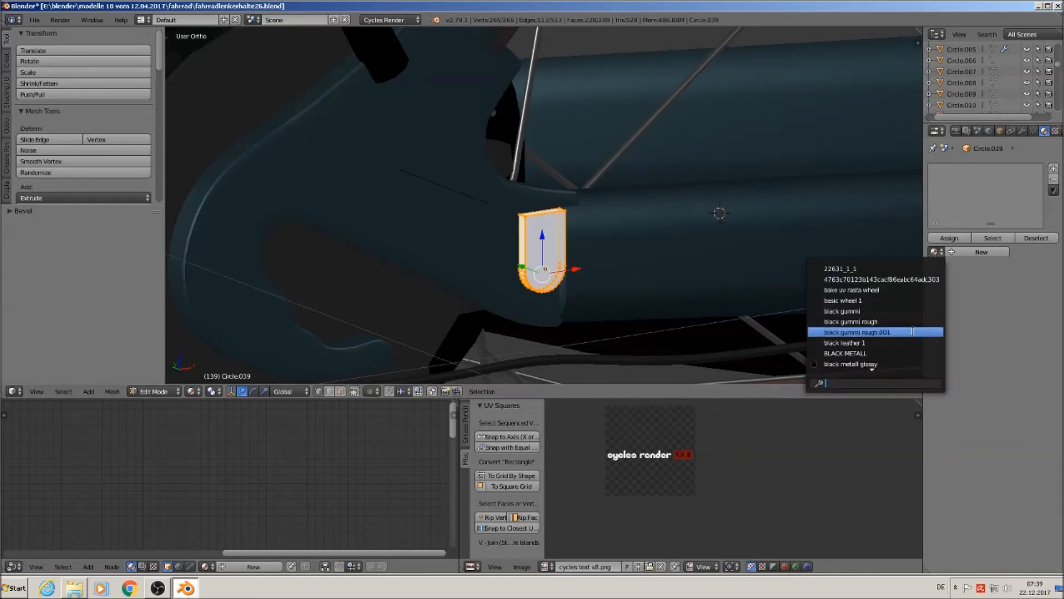
left_click(864, 364)
key("Tab")
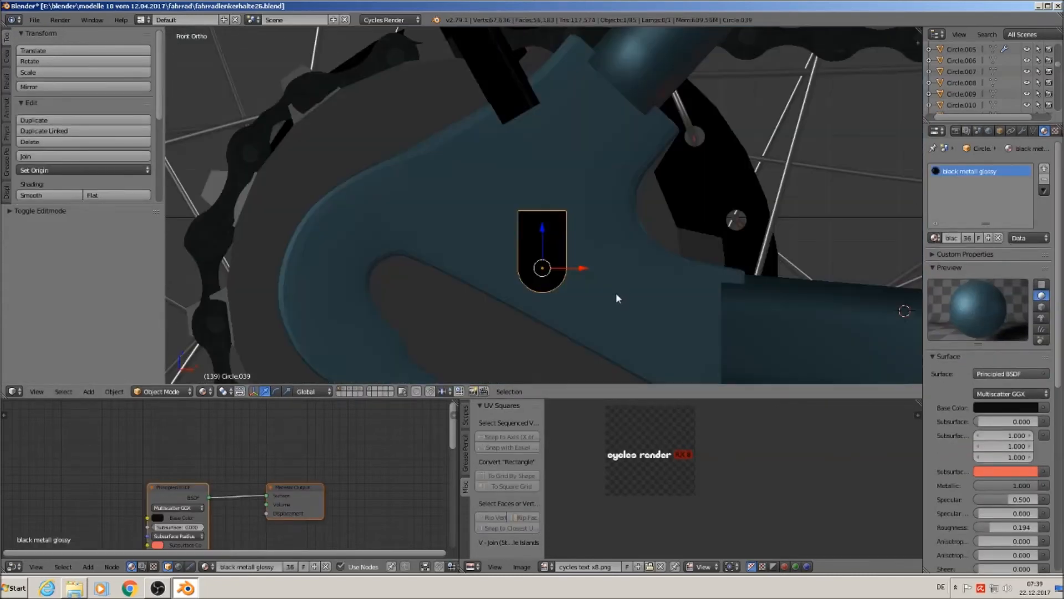
- Rotate the mounting tab to the luggage rack strut's angle and position it over the strut's lower end on the dropout in front view
key("KP_1")
scroll(616, 293, "down", 3)
key("r")
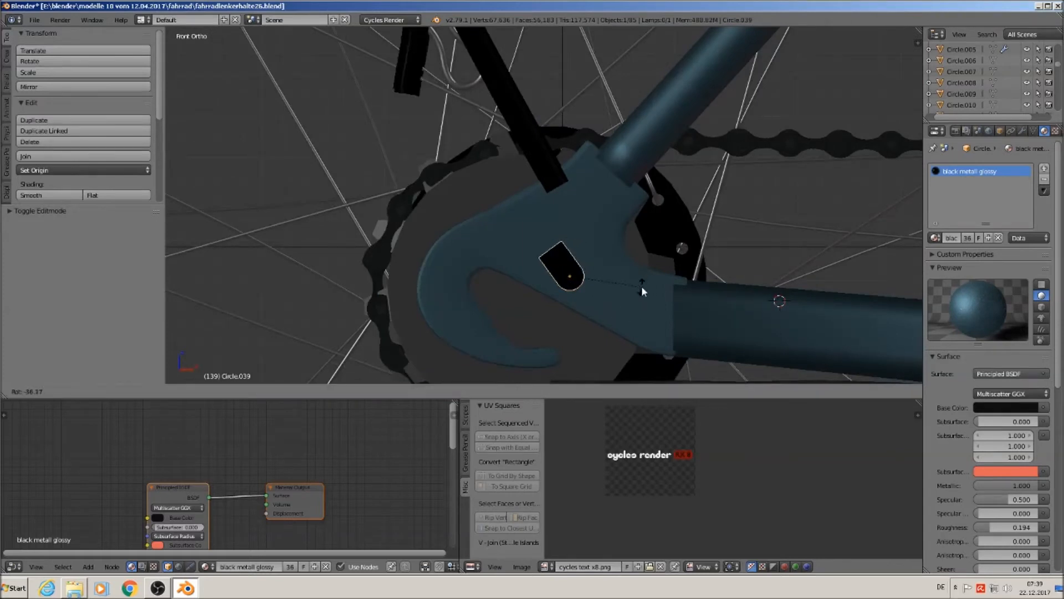
left_click(634, 294)
key("g")
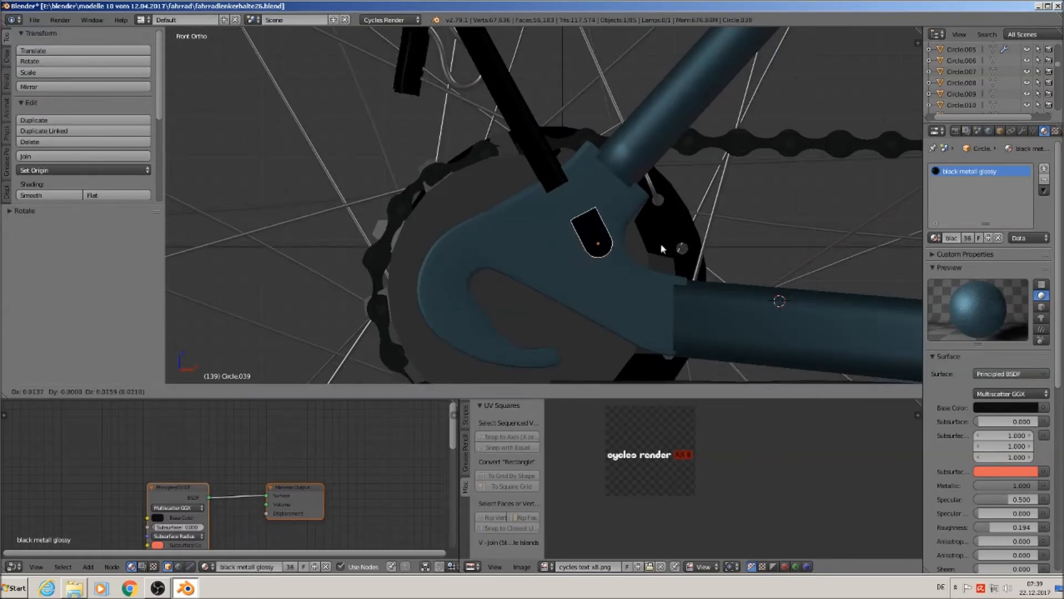
left_click(626, 228)
scroll(632, 233, "up", 3)
key("space")
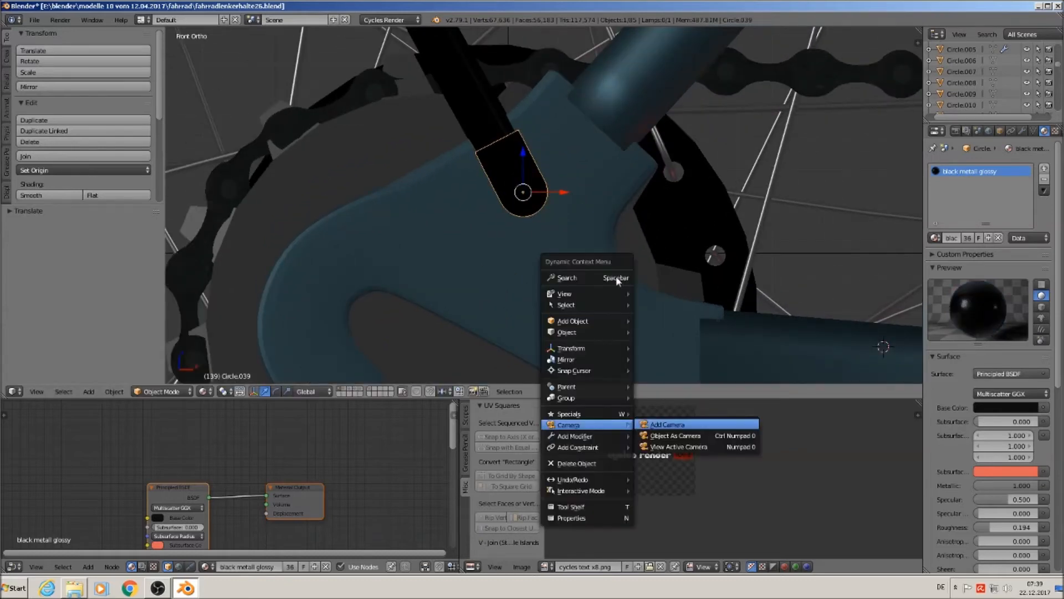
key("r")
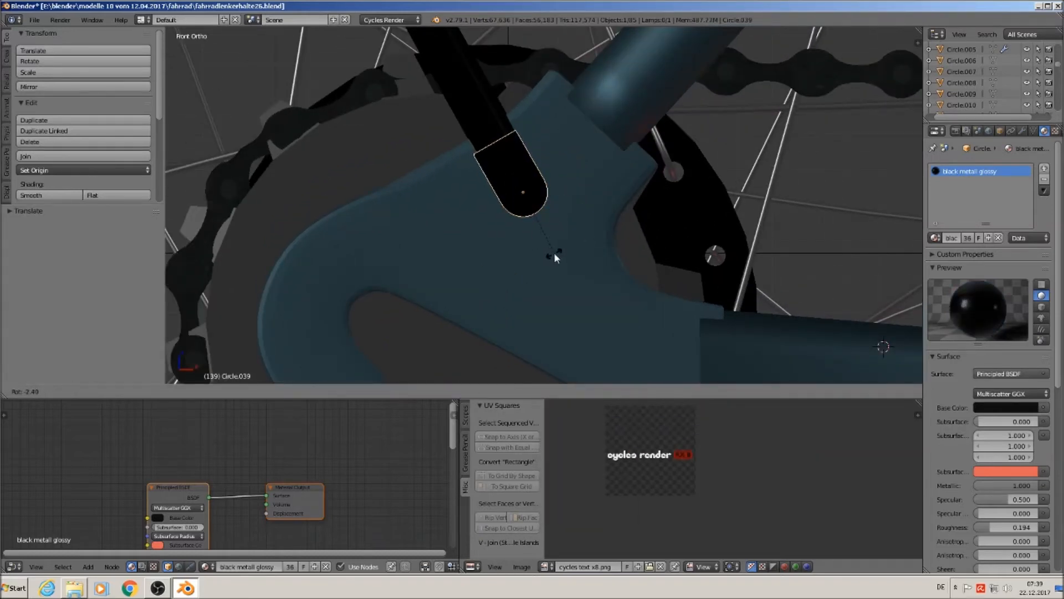
left_click(554, 254)
- Move the mounting tab sideways along Y so it sits against the rear dropout plate
middle_click_drag(554, 253, 554, 281)
left_click_drag(508, 185, 311, 108)
middle_click_drag(310, 108, 910, 154)
middle_click_drag(294, 122, 404, 148)
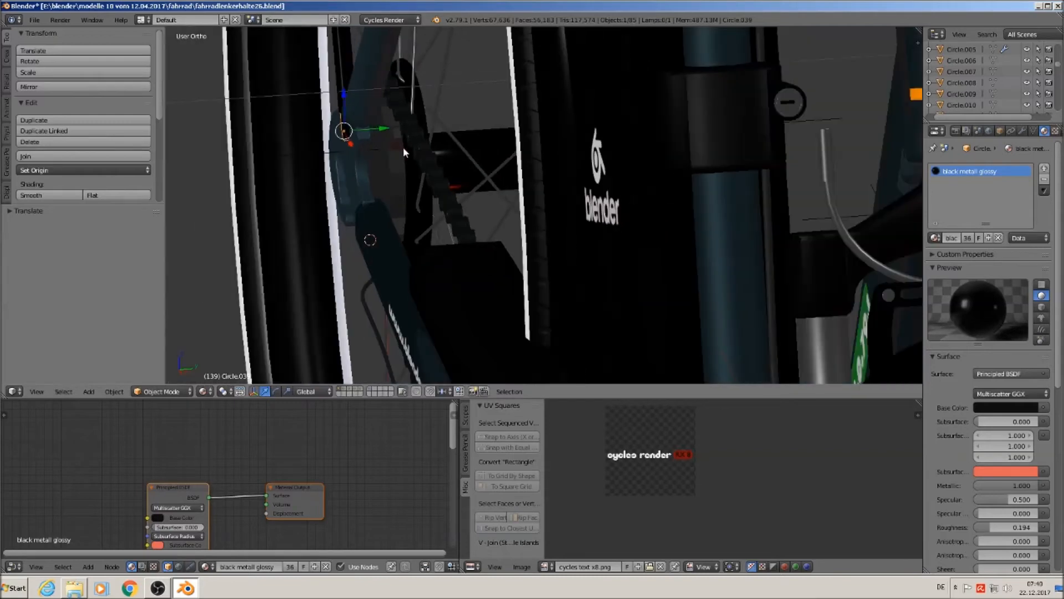
- Duplicate the mounting tab along Y and place the copy at the opposite rear dropout
key("shift+d")
key("y")
left_click_drag(578, 127, 657, 123)
middle_click_drag(657, 123, 570, 144)
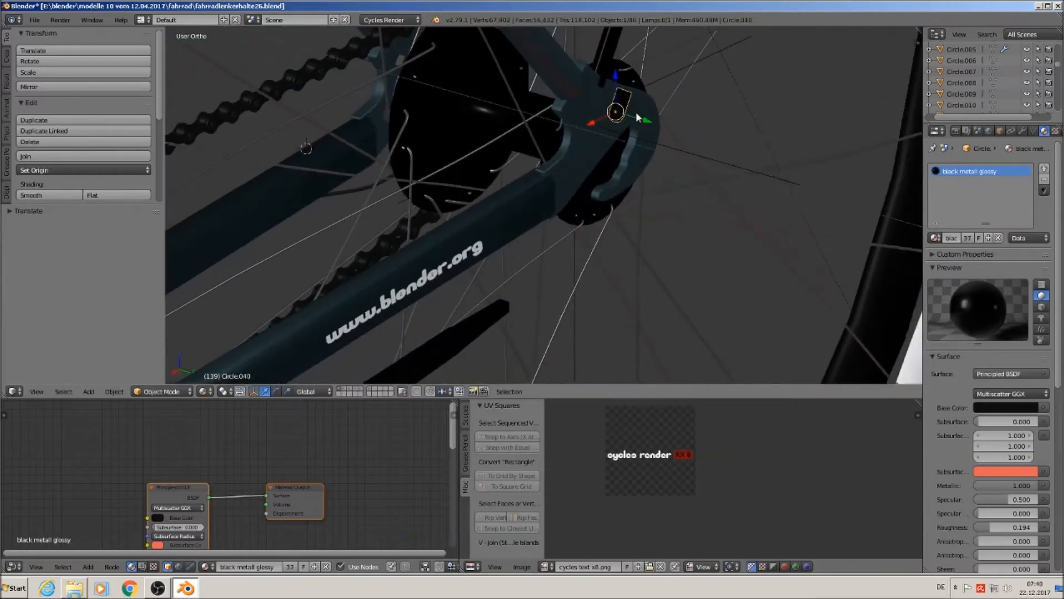
scroll(635, 118, "up", 3)
left_click_drag(632, 120, 594, 105)
middle_click_drag(585, 123, 491, 226, "shift")
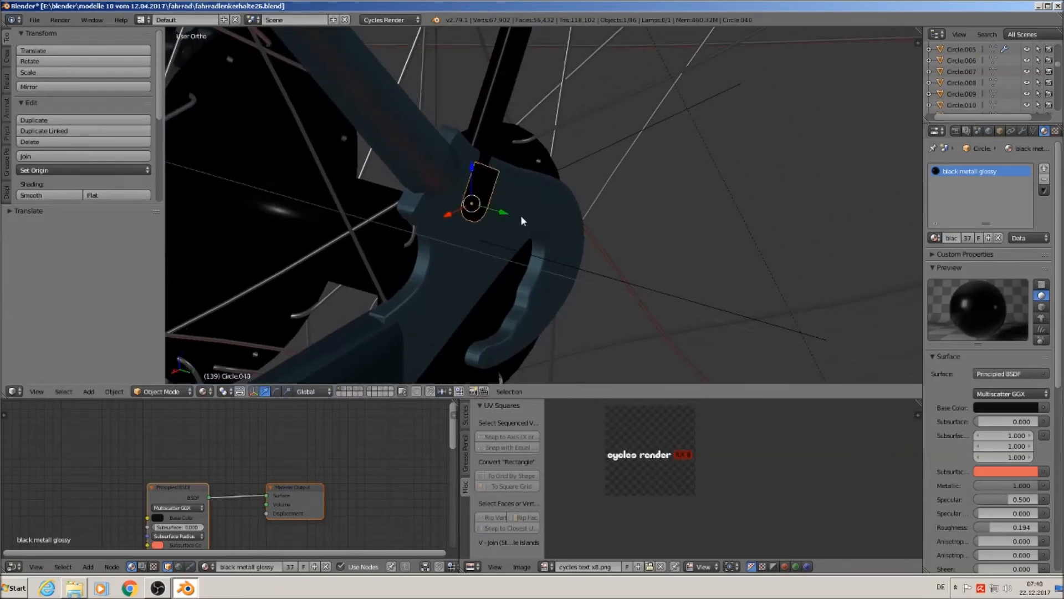
- Nudge the duplicated mounting tab along Y until it lies flush between strut and dropout, and clear the selection
right_click(520, 216)
scroll(504, 247, "down", 3)
left_click_drag(451, 306, 450, 309)
right_click(484, 208)
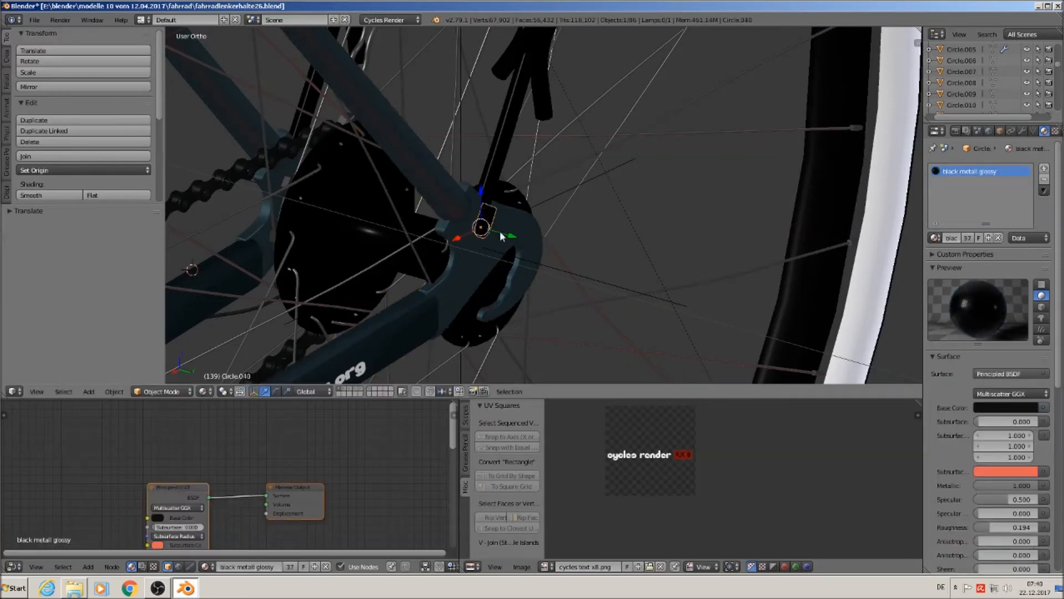
left_click_drag(500, 234, 495, 231)
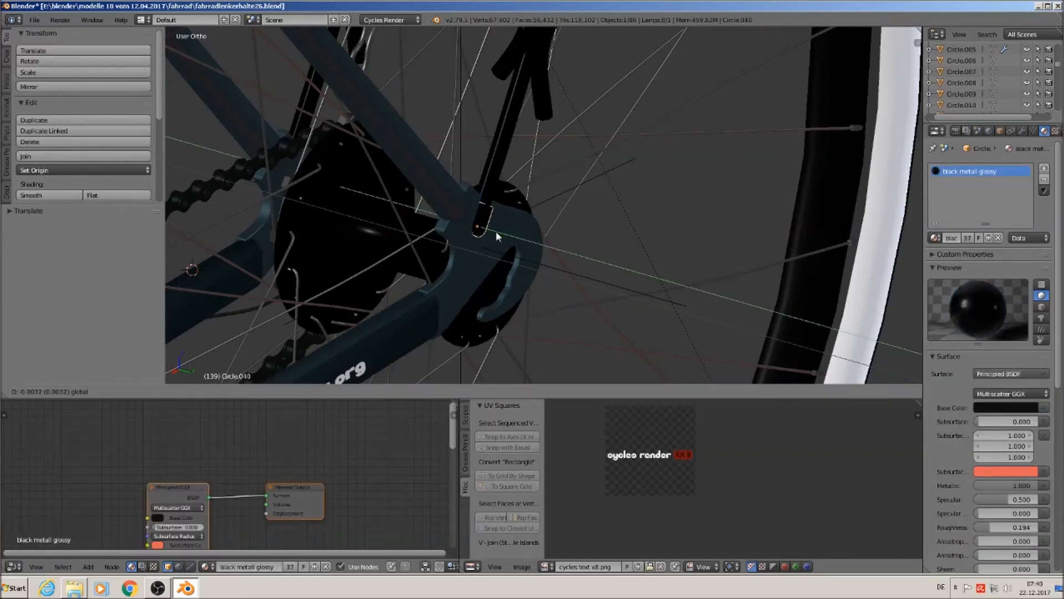
left_click_drag(498, 231, 496, 231)
key("a")
- Examine how the rack struts and mounting tabs meet the rear dropouts, close up and on the whole bike
middle_click_drag(501, 232, 464, 284)
scroll(464, 233, "down", 6)
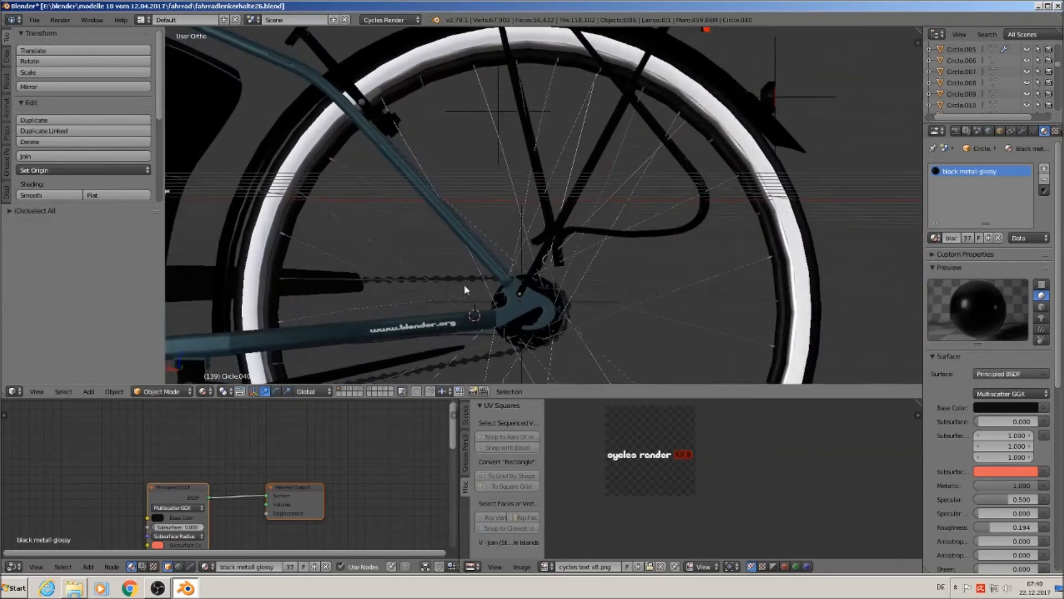
scroll(557, 327, "up", 6)
scroll(556, 328, "up", 2)
middle_click_drag(553, 329, 562, 329)
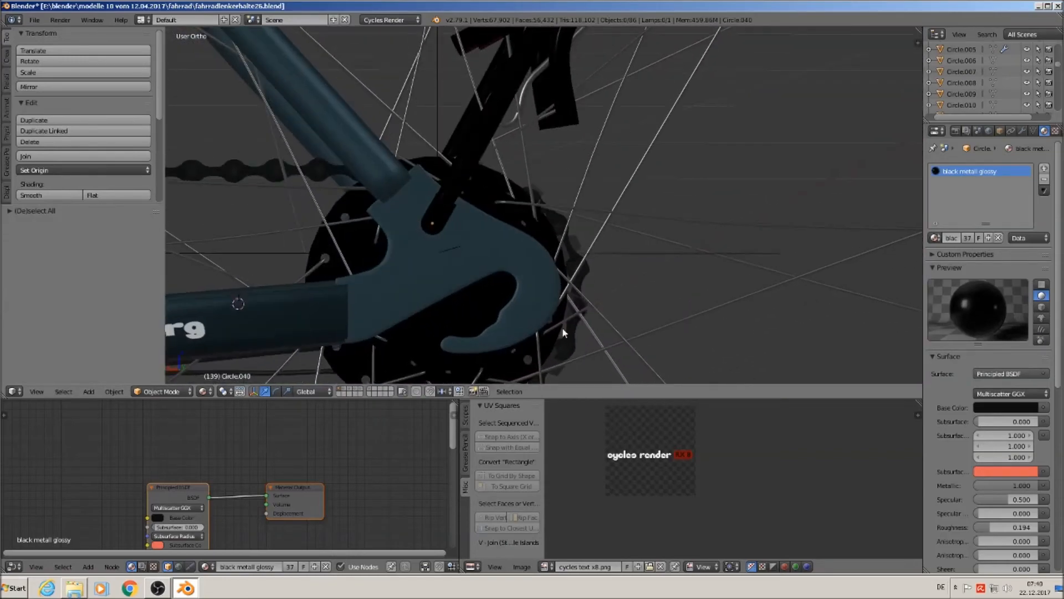
scroll(532, 323, "down", 4)
scroll(487, 318, "down", 4)
middle_click_drag(444, 316, 726, 324)
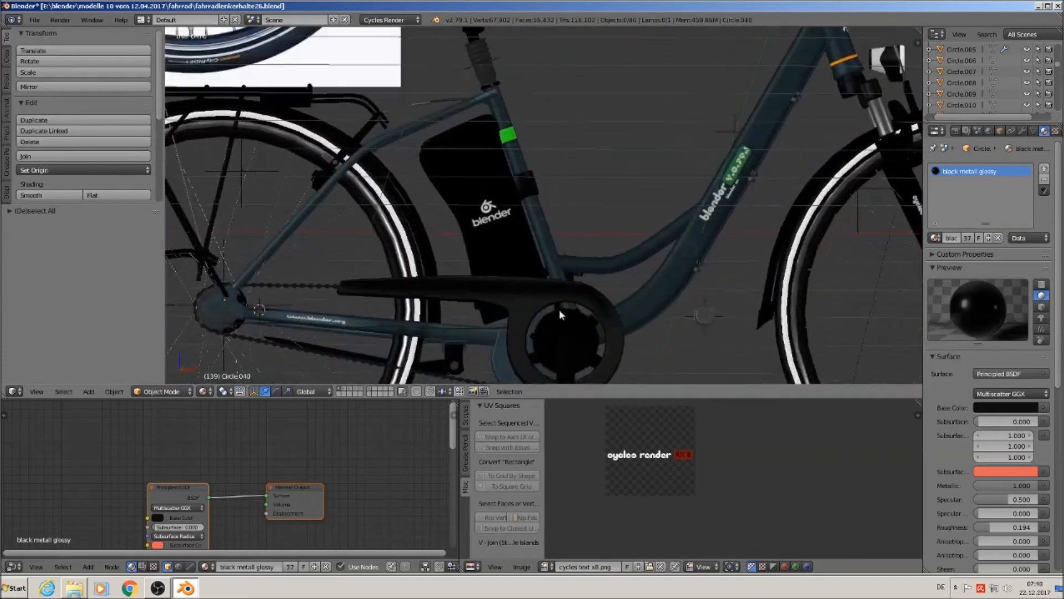
- Save the bike model file
left_click(33, 20)
left_click(49, 105)
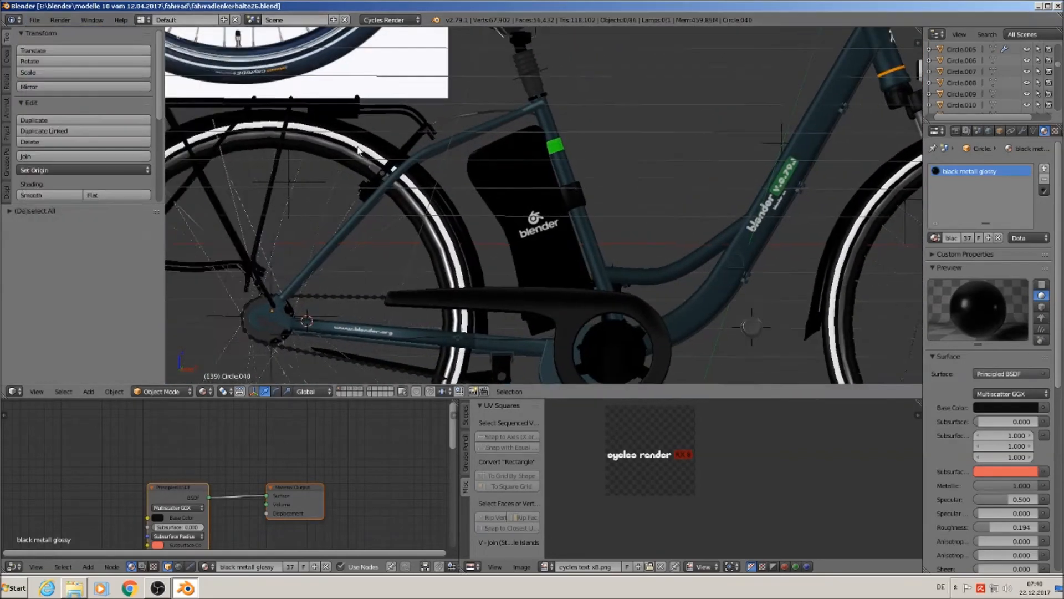
- Examine the strut bolts at the rear dropout in the reference photo
scroll(499, 118, "down", 3)
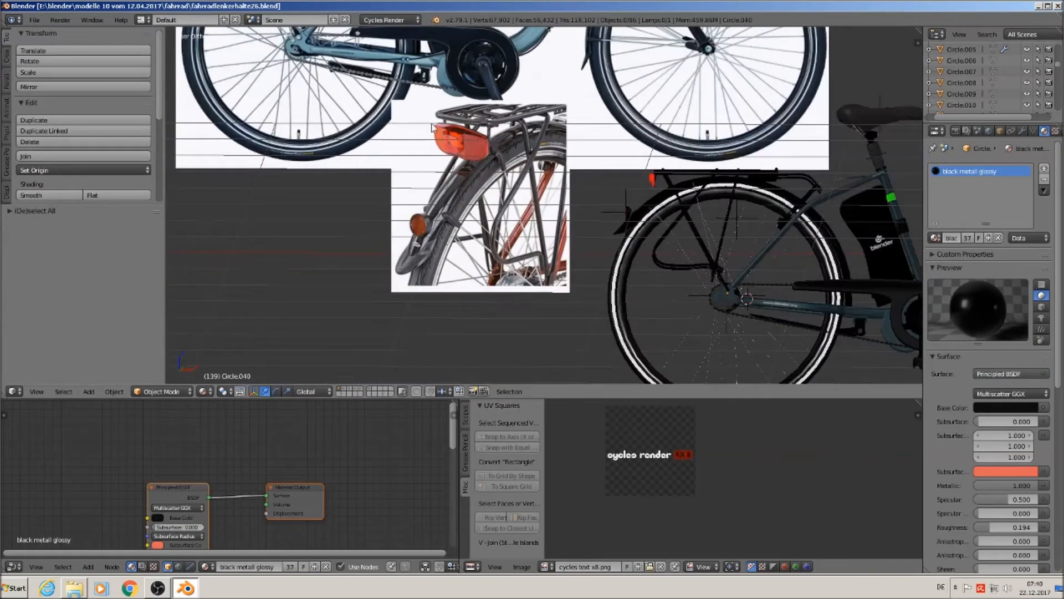
scroll(363, 88, "down", 2)
middle_click_drag(383, 51, 444, 218, "shift")
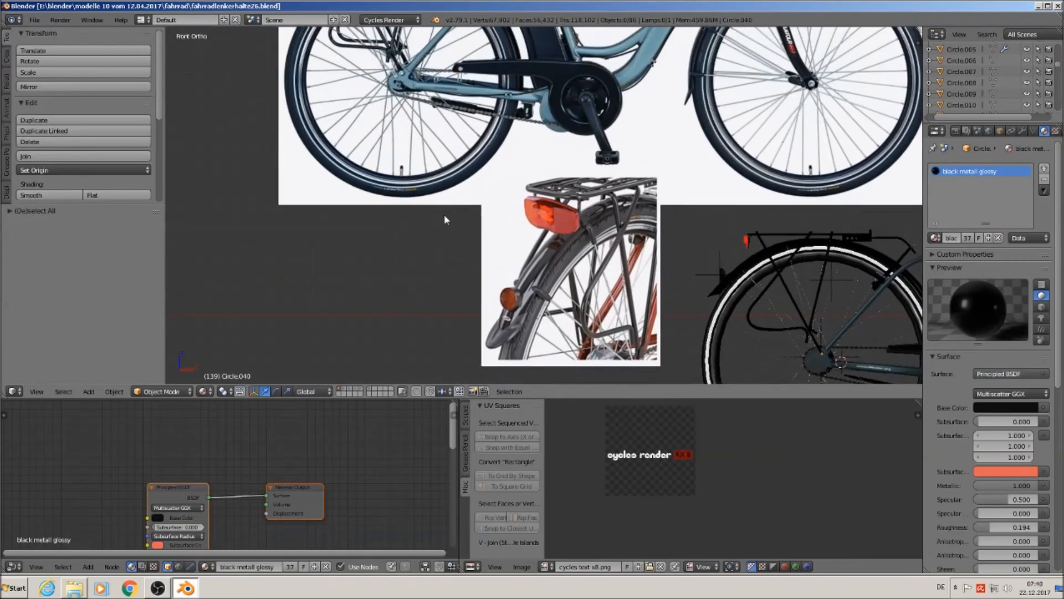
scroll(444, 218, "up", 5)
scroll(422, 174, "up", 3)
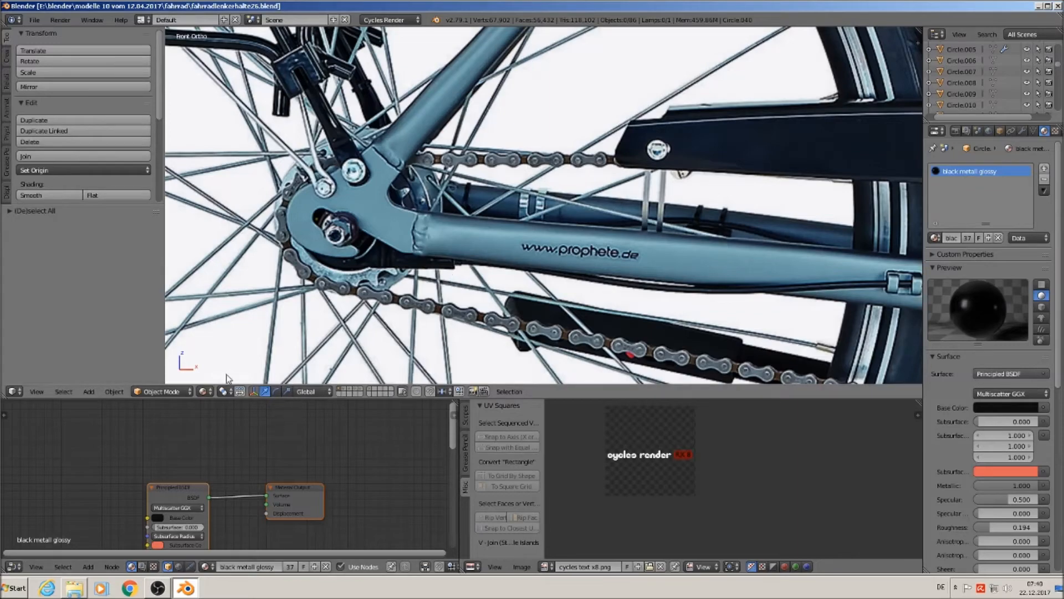
left_click(159, 590)
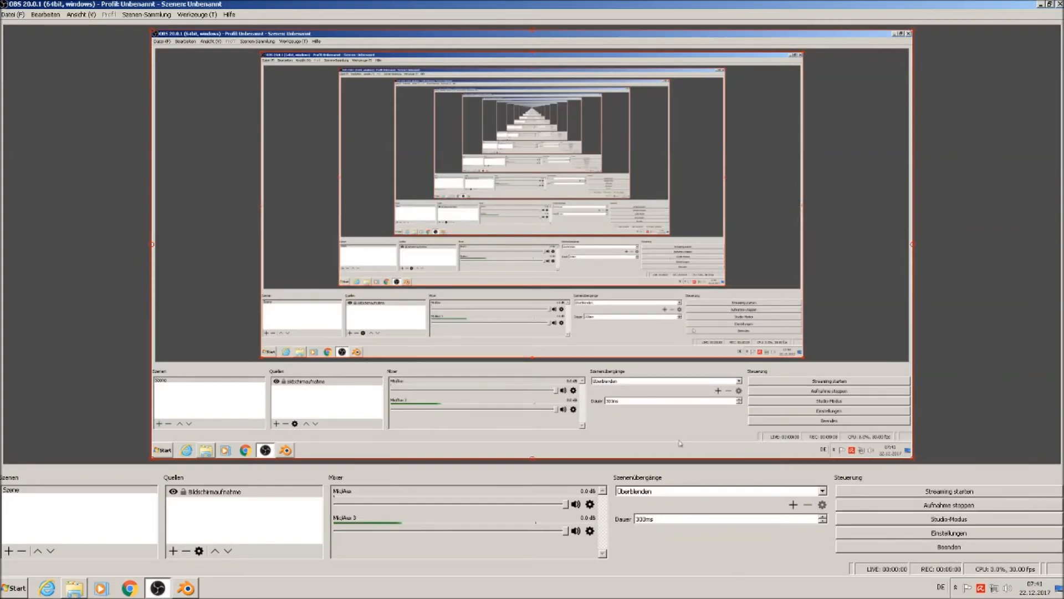
left_click(188, 590)
left_click(187, 591)
left_click(187, 591)
- Add a cylinder mesh with 6 vertices at the strut bolt in the reference photo
scroll(369, 178, "up", 2)
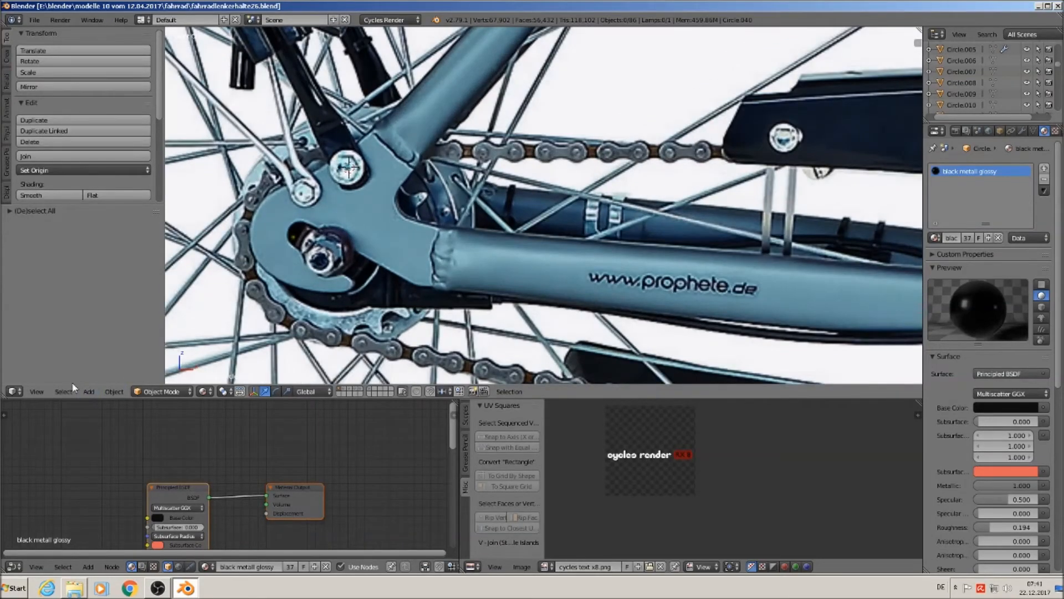
left_click(88, 392)
mouse_move(100, 379)
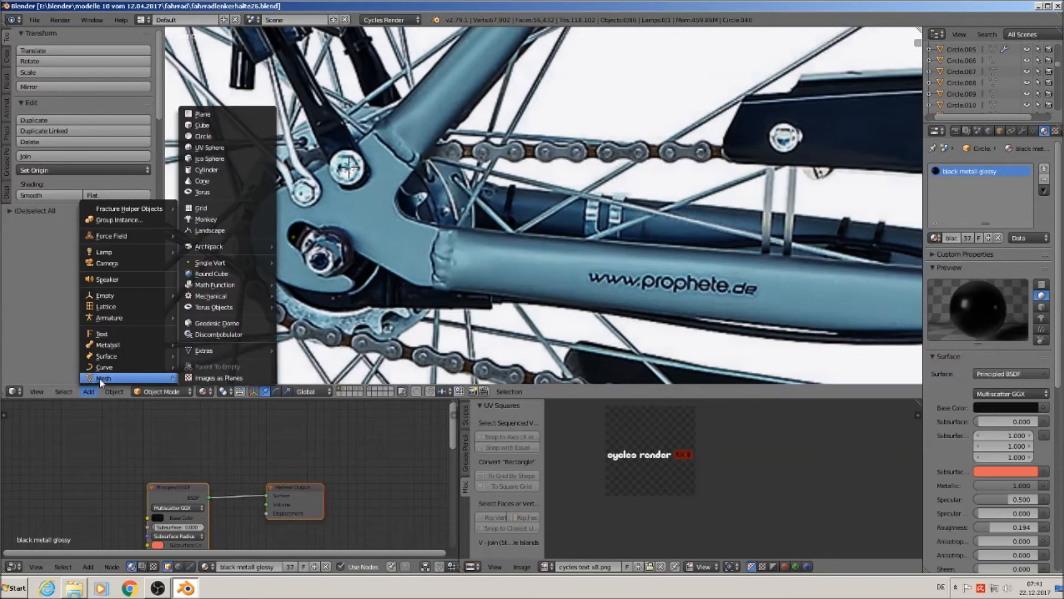
left_click(218, 169)
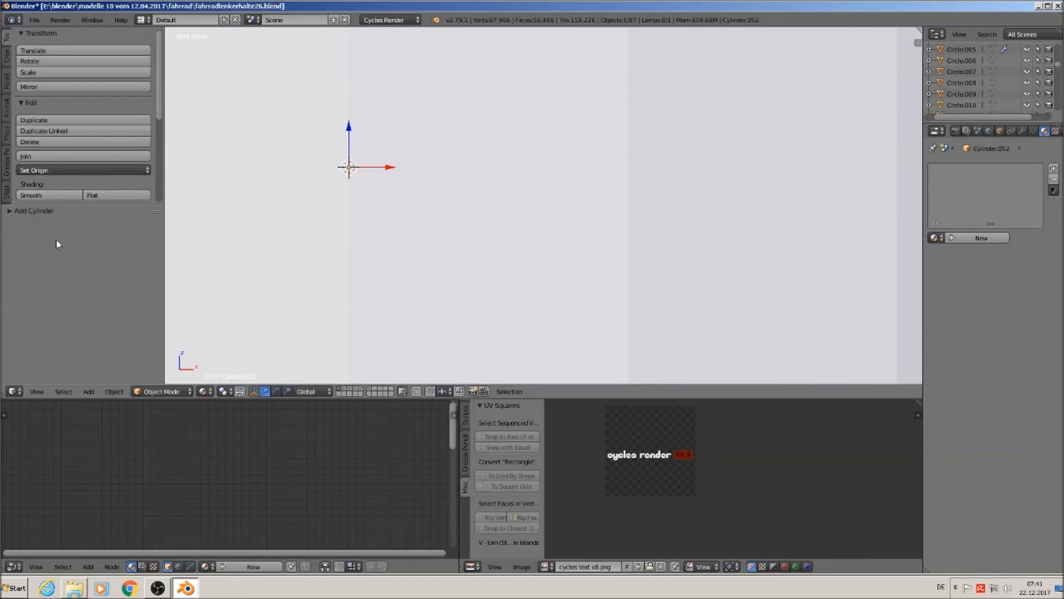
left_click(12, 211)
left_click(110, 239)
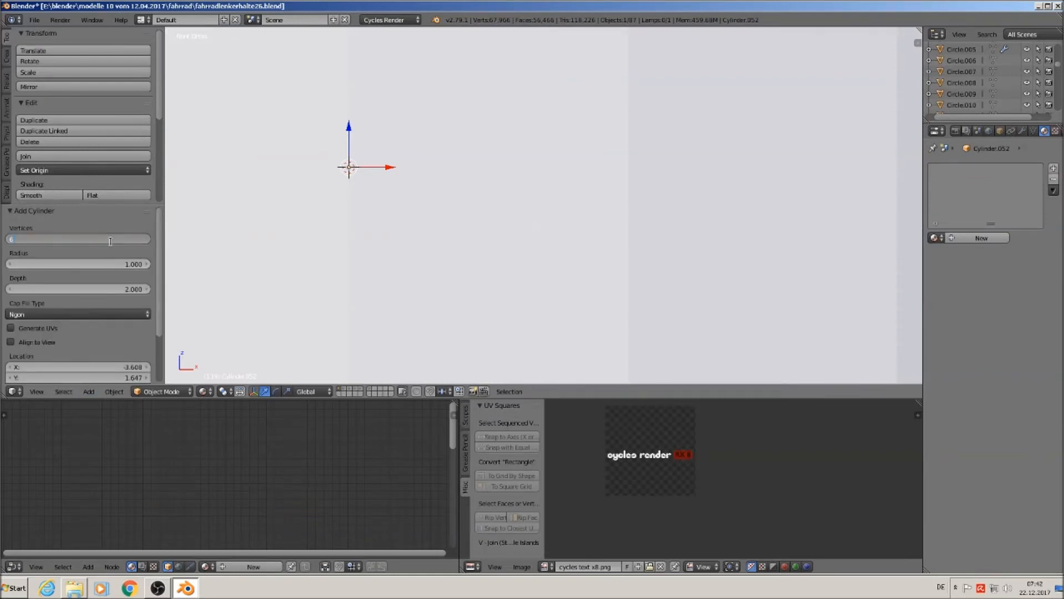
key("Return")
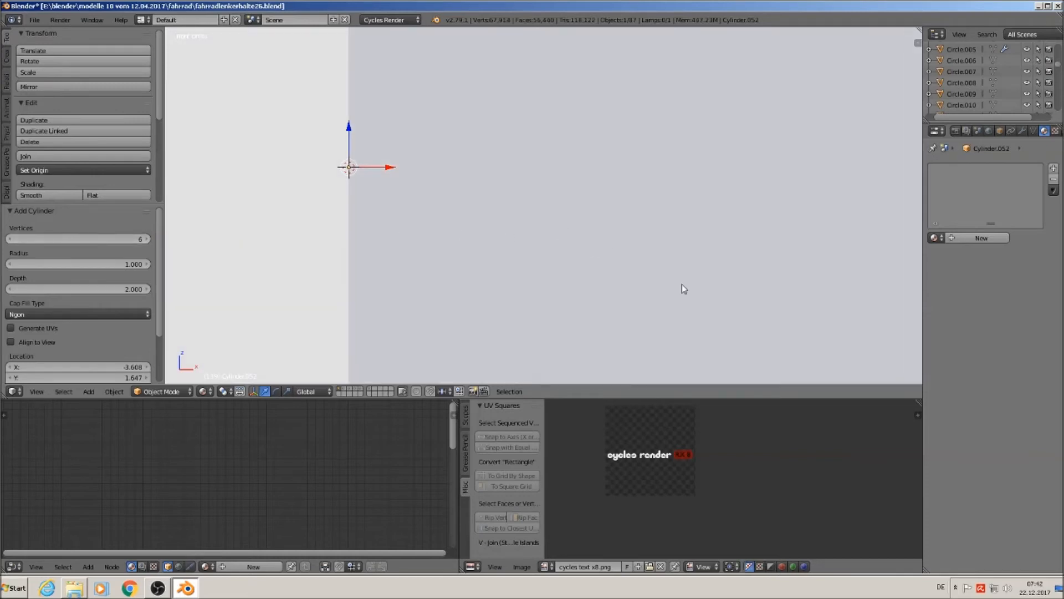
- Scale the six-sided cylinder down to about 0.015 and move it about 0.047 along X, beside the reference bolt
key("s")
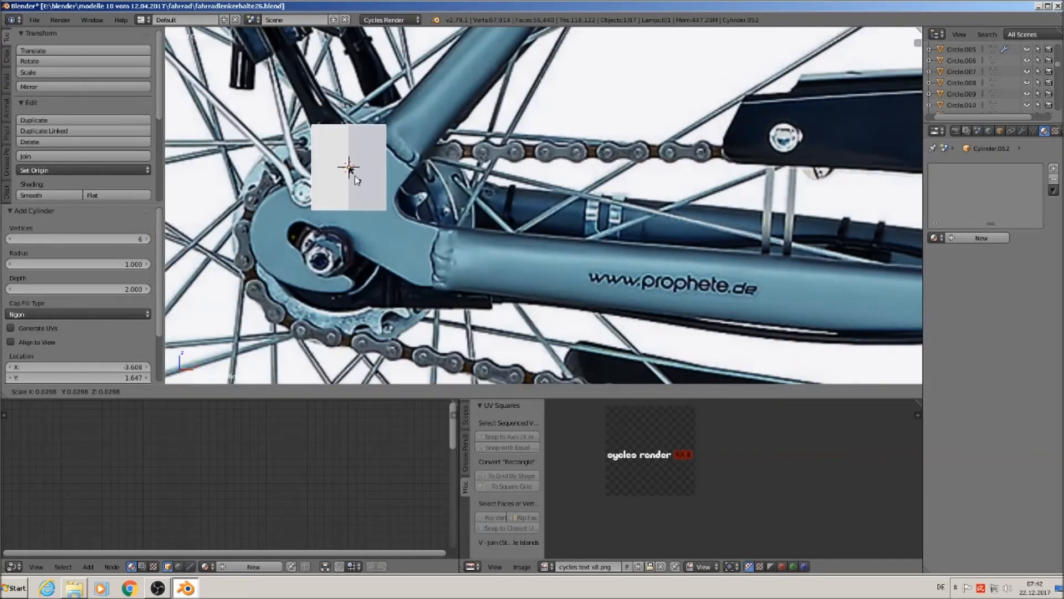
left_click(354, 176)
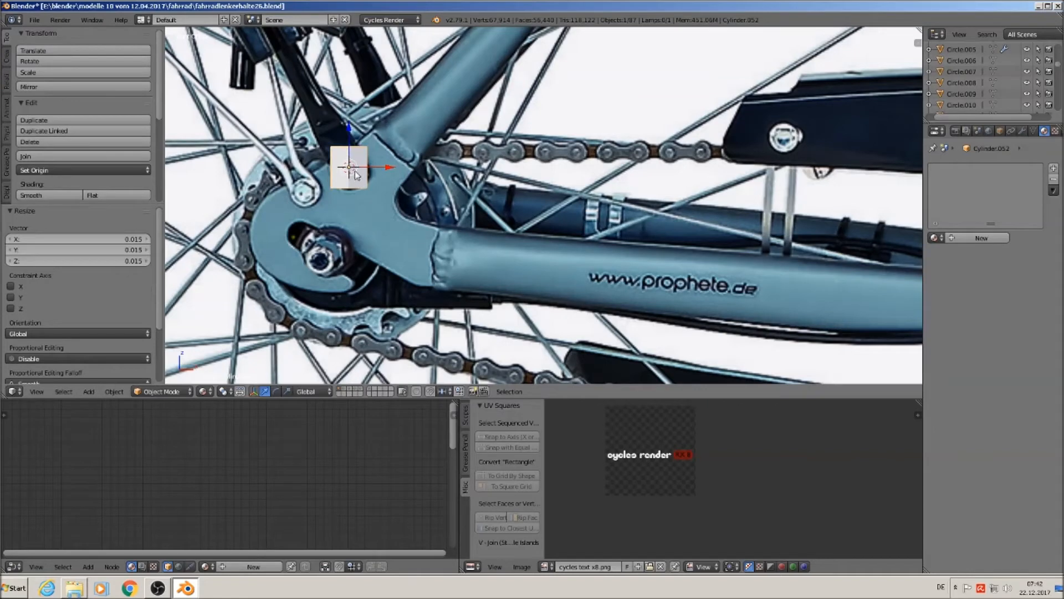
key("g")
key("x")
left_click(422, 175)
- Scale the six-sided cylinder by about 0.731, flatten it by about 0.461 along Z, and rotate it 90° about X
key("s")
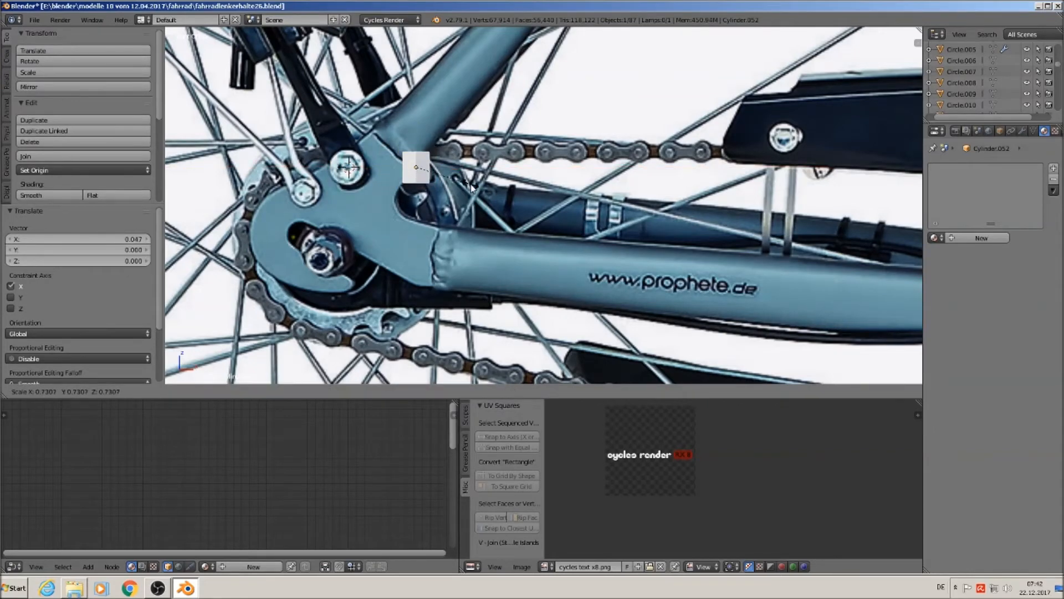
left_click(471, 187)
key("s")
key("z")
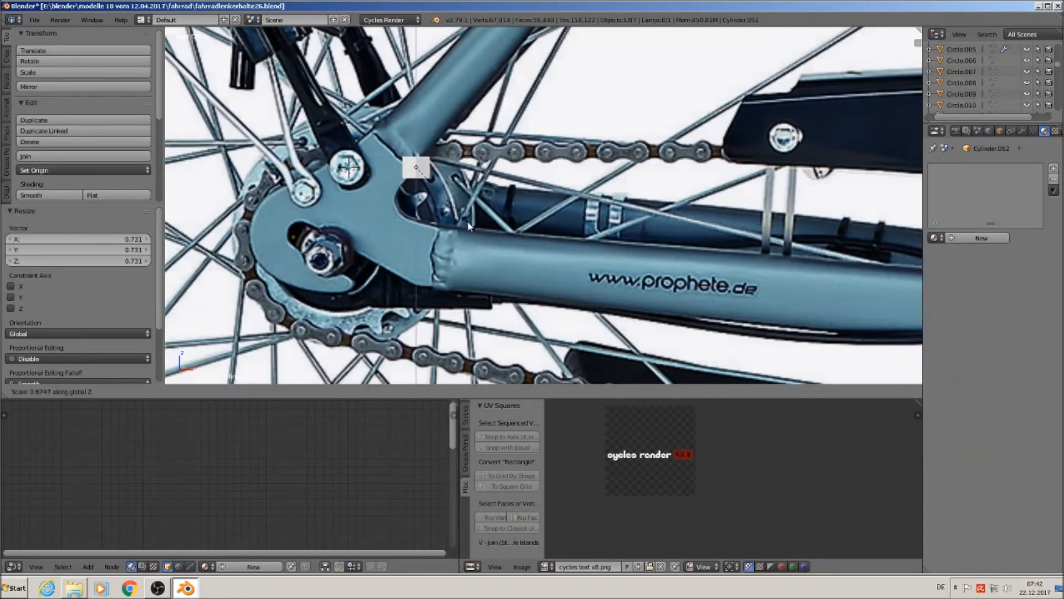
left_click(453, 212)
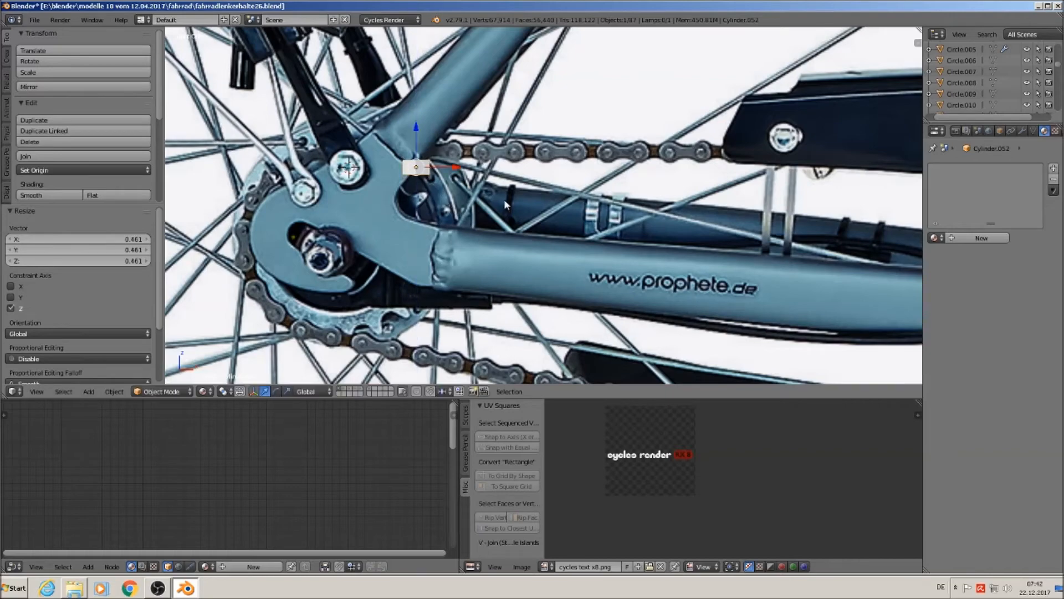
type("rx90")
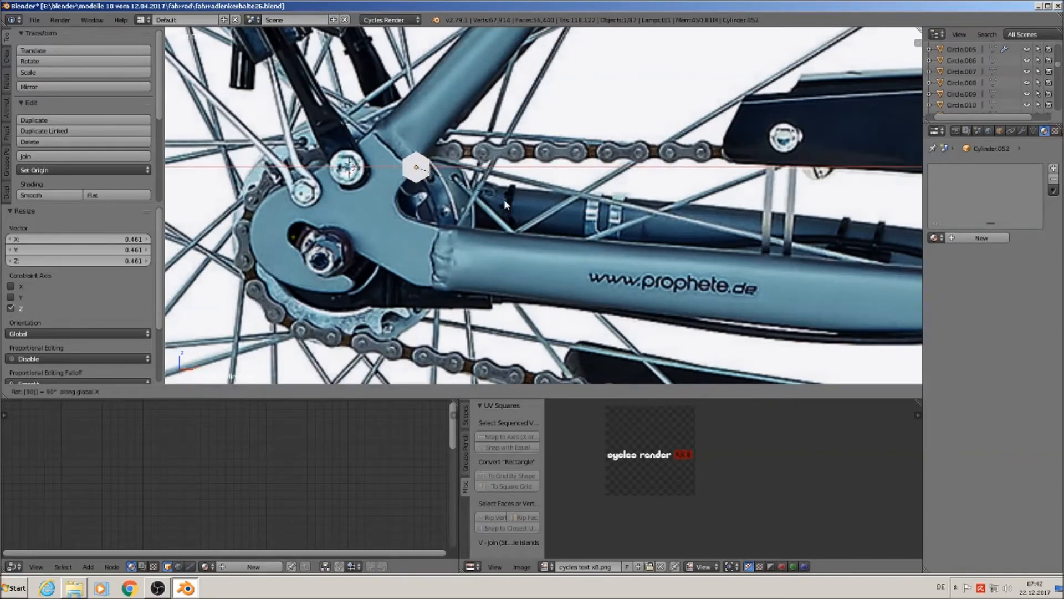
key("Return")
- Add a cylinder mesh with 24 vertices at the centre of the six-sided bolt head
scroll(437, 205, "up", 2)
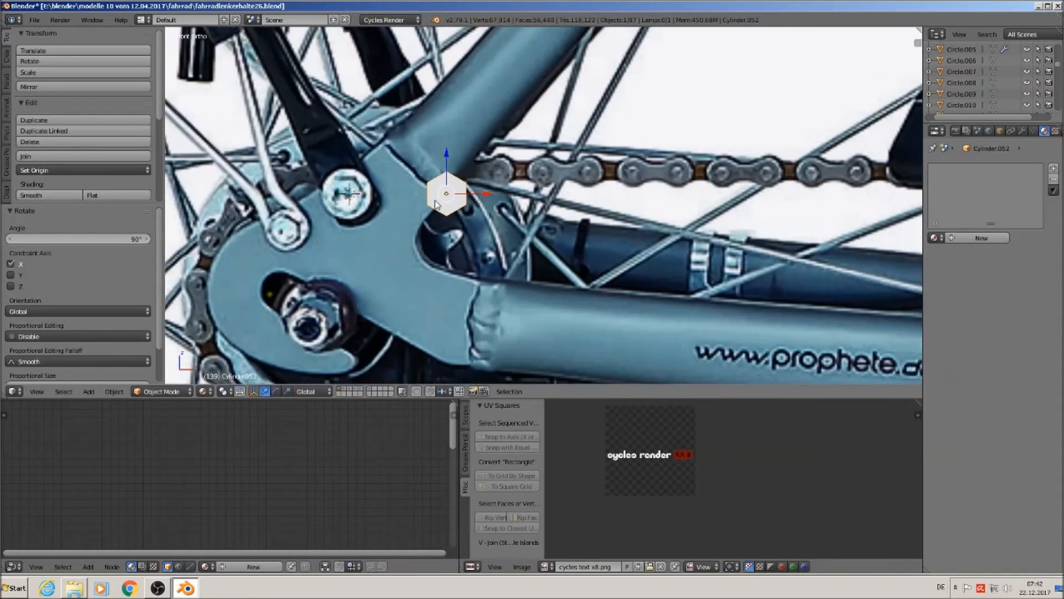
key("a")
left_click(446, 194)
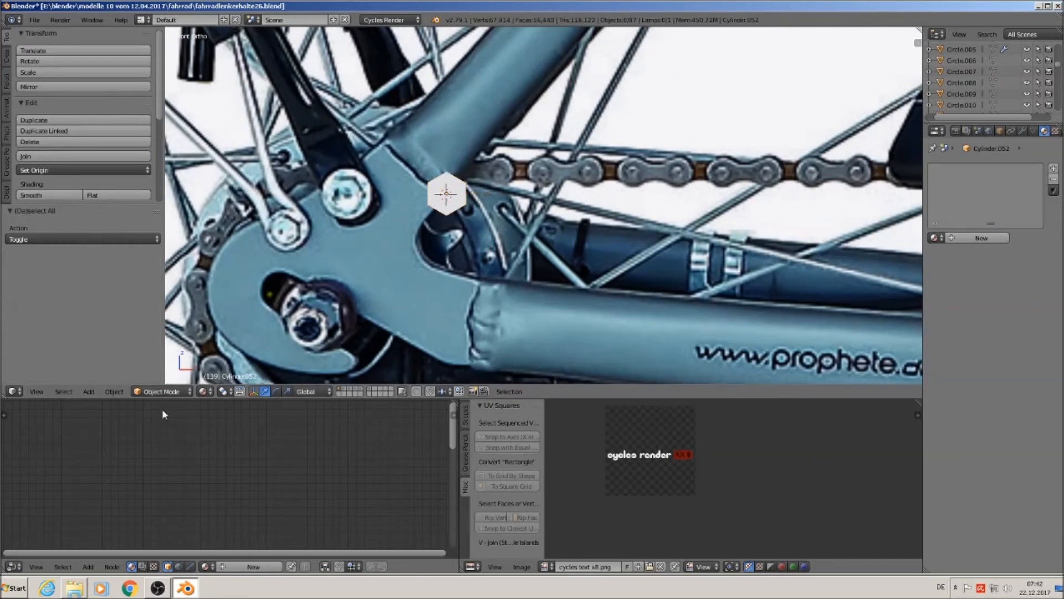
left_click(87, 391)
mouse_move(101, 379)
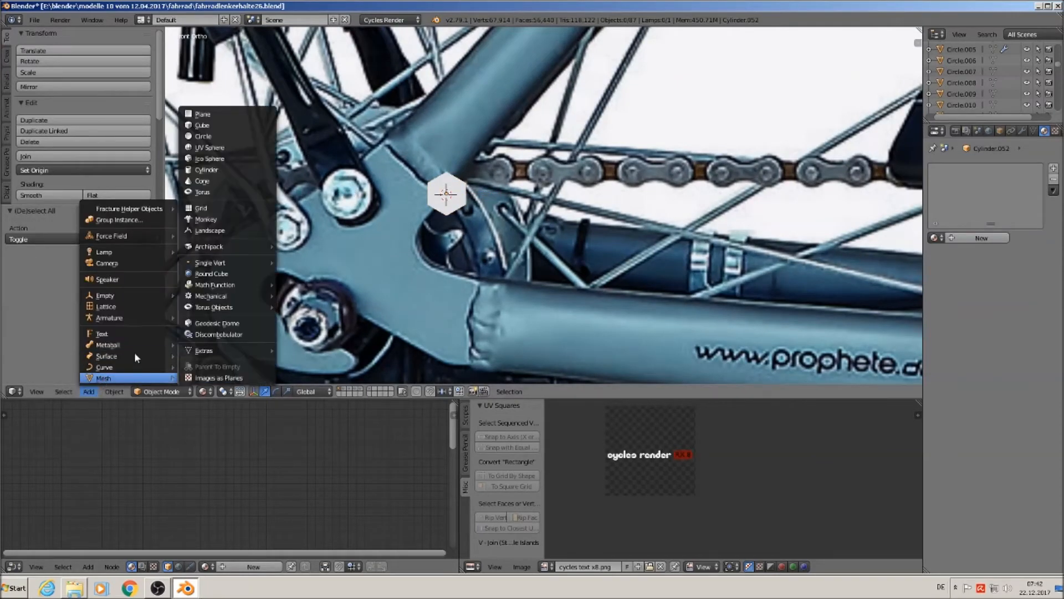
left_click(238, 169)
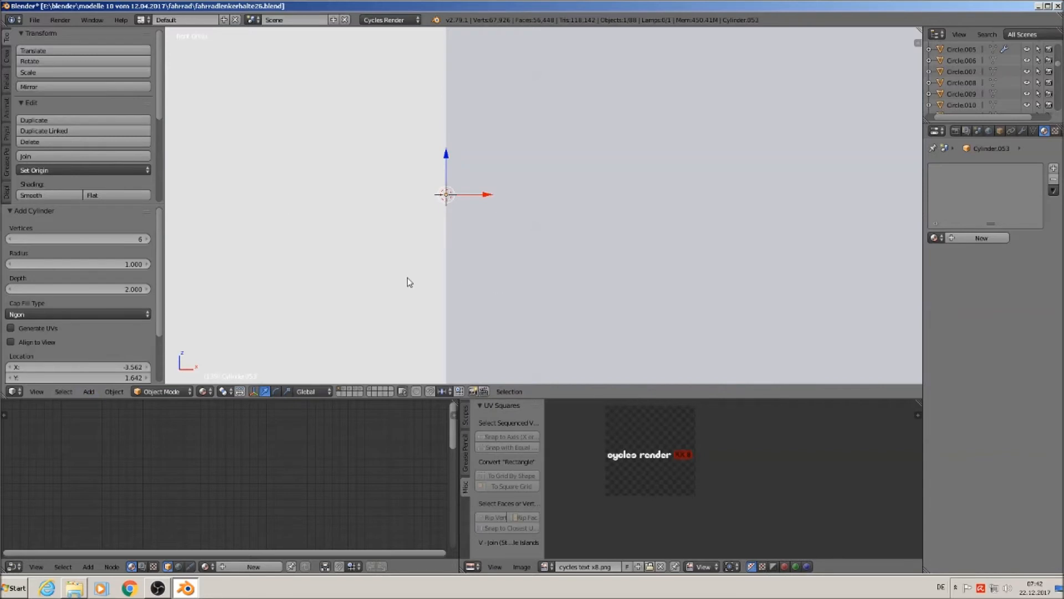
left_click(115, 238)
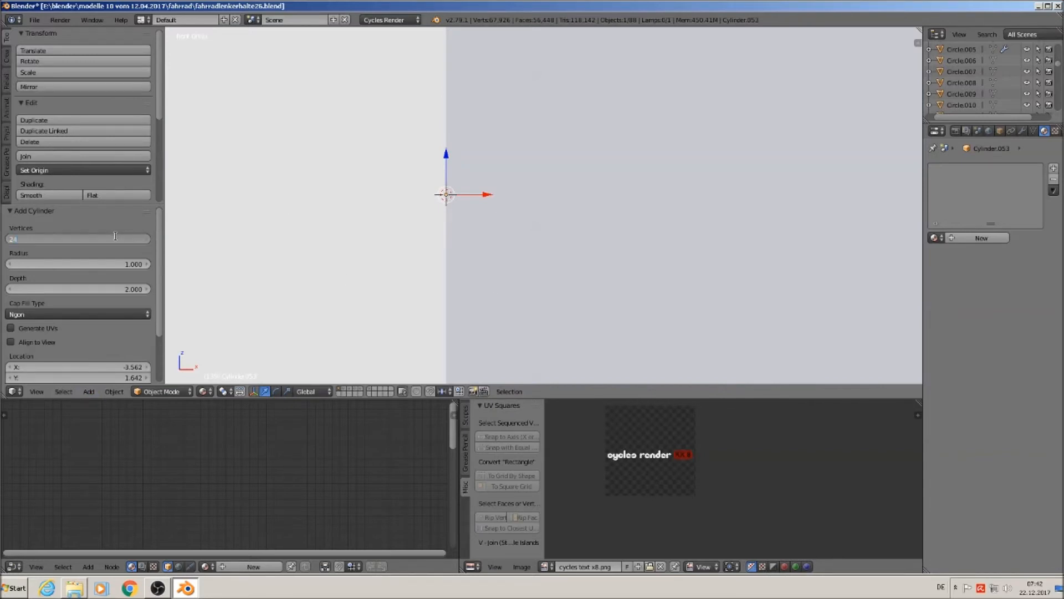
key("Return")
- Scale the 24-sided cylinder to about 0.011 and flatten it by about 0.276 along Z
key("s")
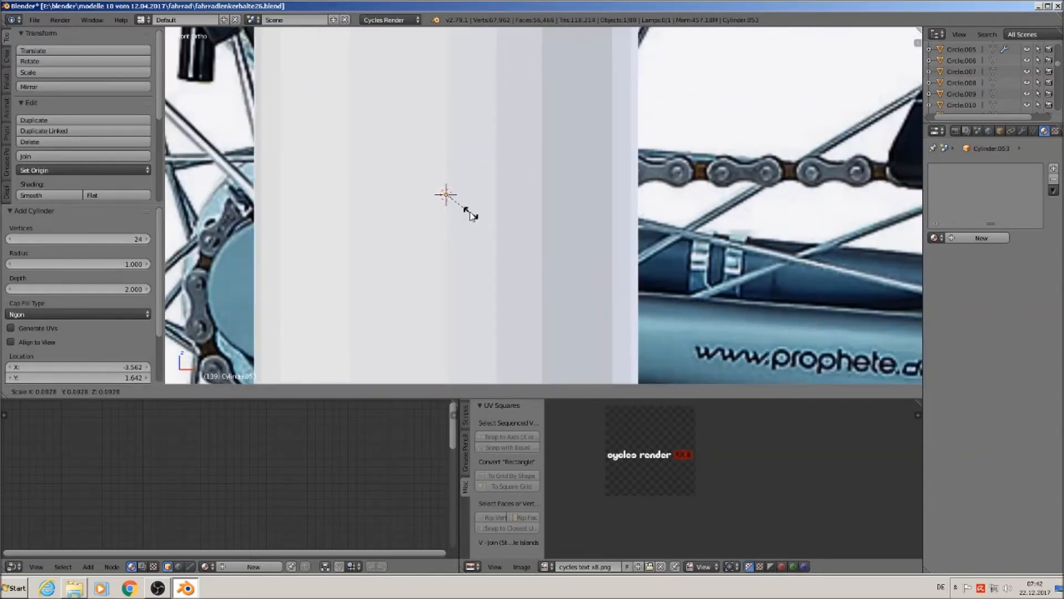
left_click(446, 197)
key("s")
key("z")
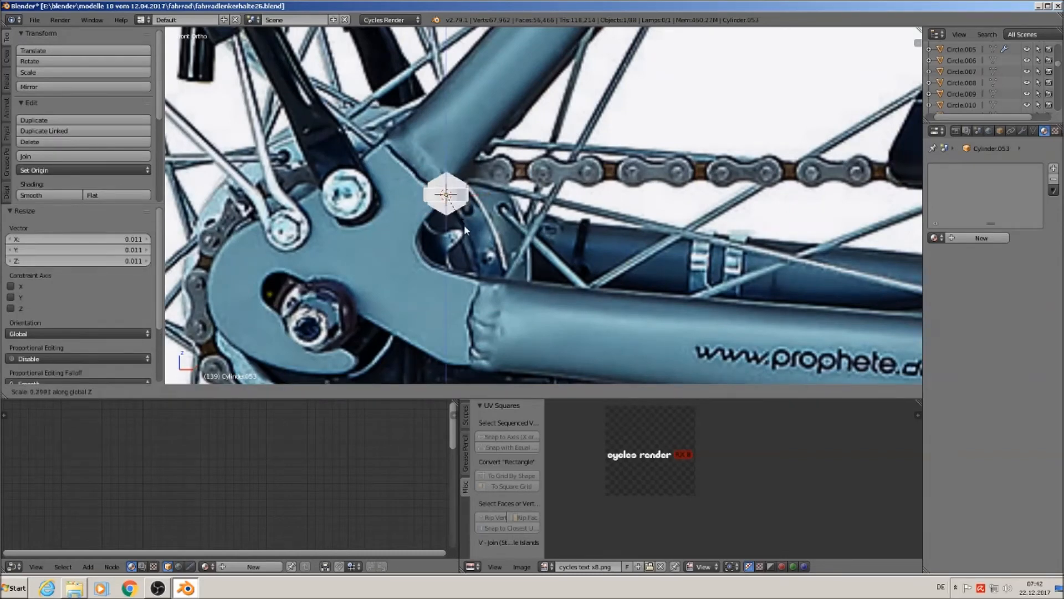
left_click(464, 227)
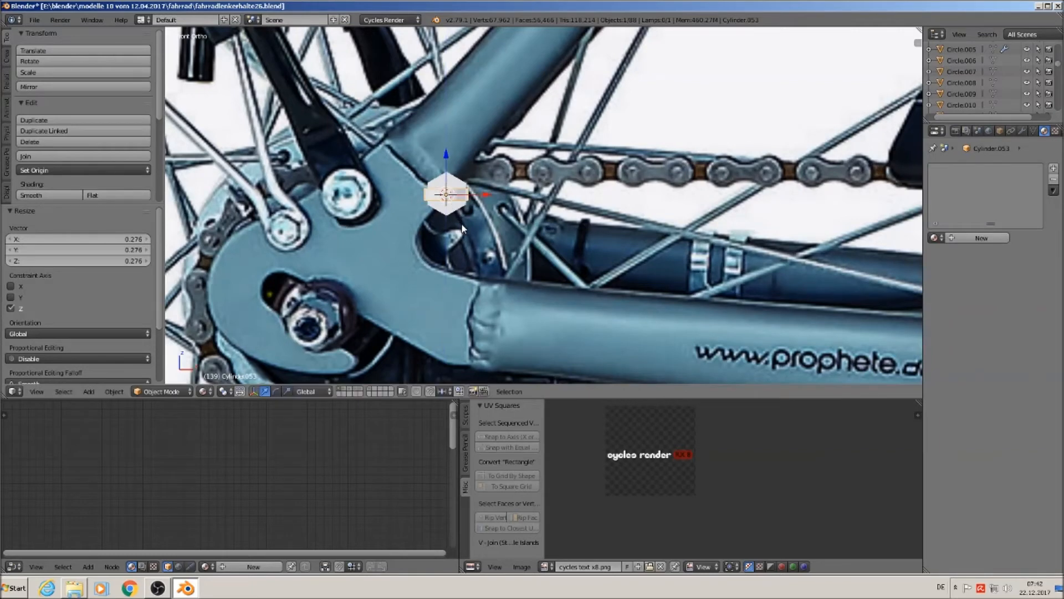
- Rotate the flattened round cylinder 90° about X and enlarge it slightly, by about 1.08, beyond the hexagon
type("rx90")
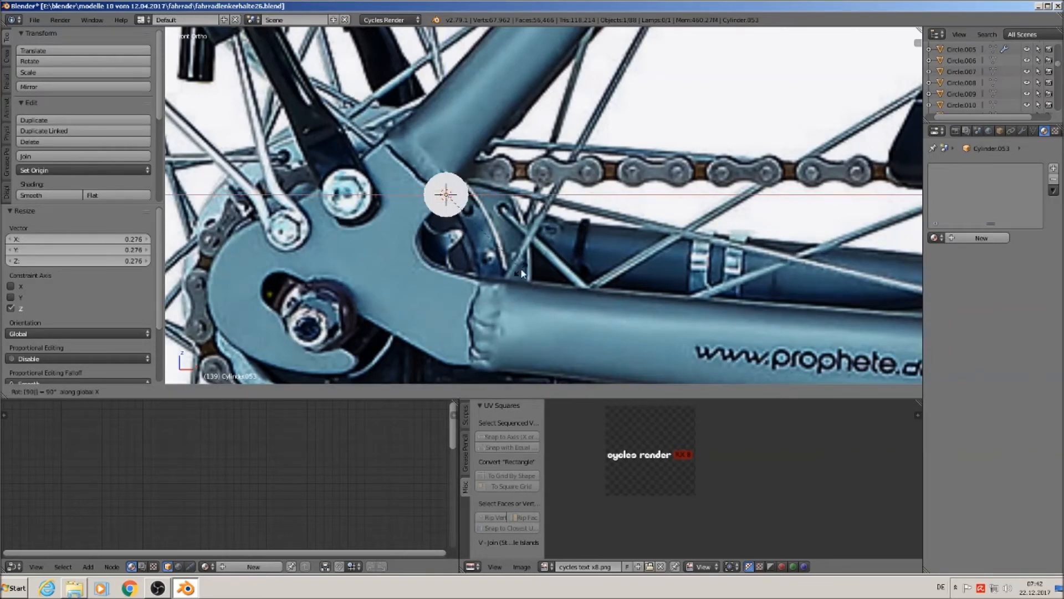
key("Return")
key("s")
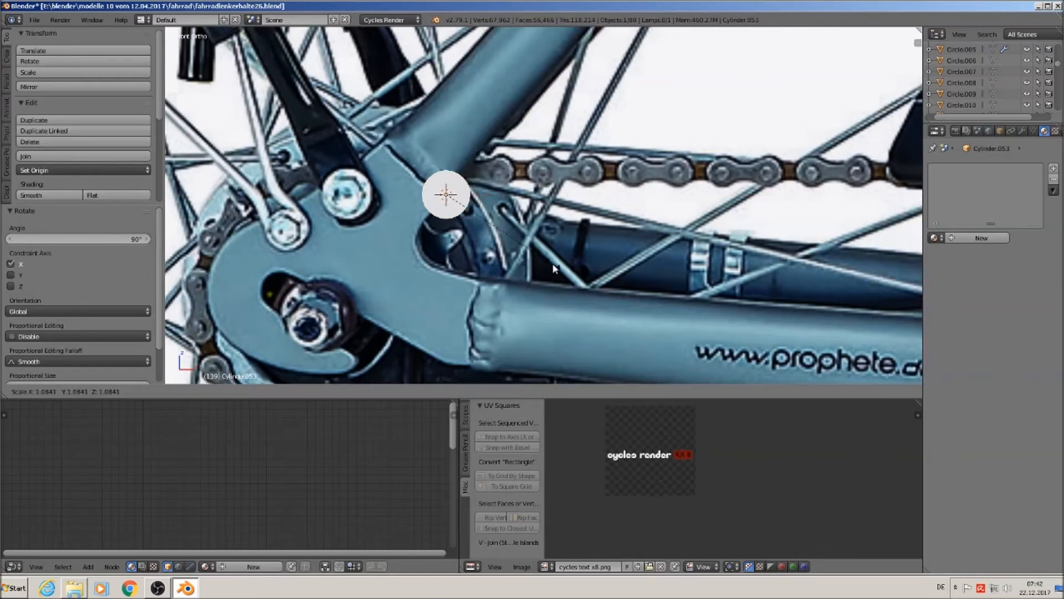
left_click(552, 263)
- Move the round and six-sided cylinders along negative Y so the hexagon protrudes in front of the round flange
middle_click_drag(504, 264, 450, 220)
left_click_drag(478, 195, 422, 198)
right_click(453, 195)
scroll(421, 199, "up", 7)
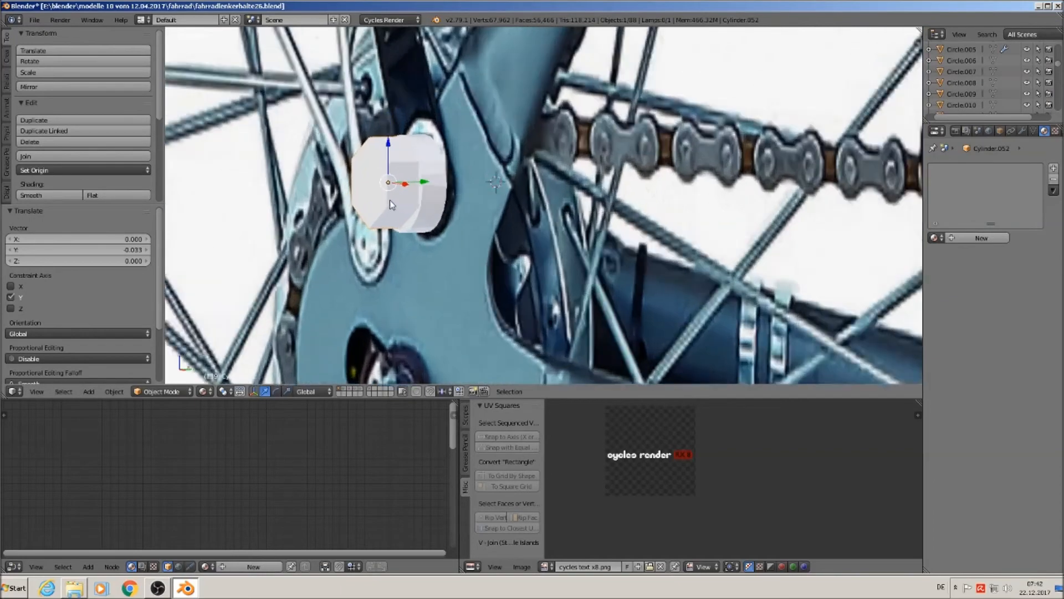
- Scale the six-sided bolt head by about 0.838 so it sits inside the round flange's outline
middle_click_drag(426, 216, 352, 173)
key("s")
left_click(451, 214)
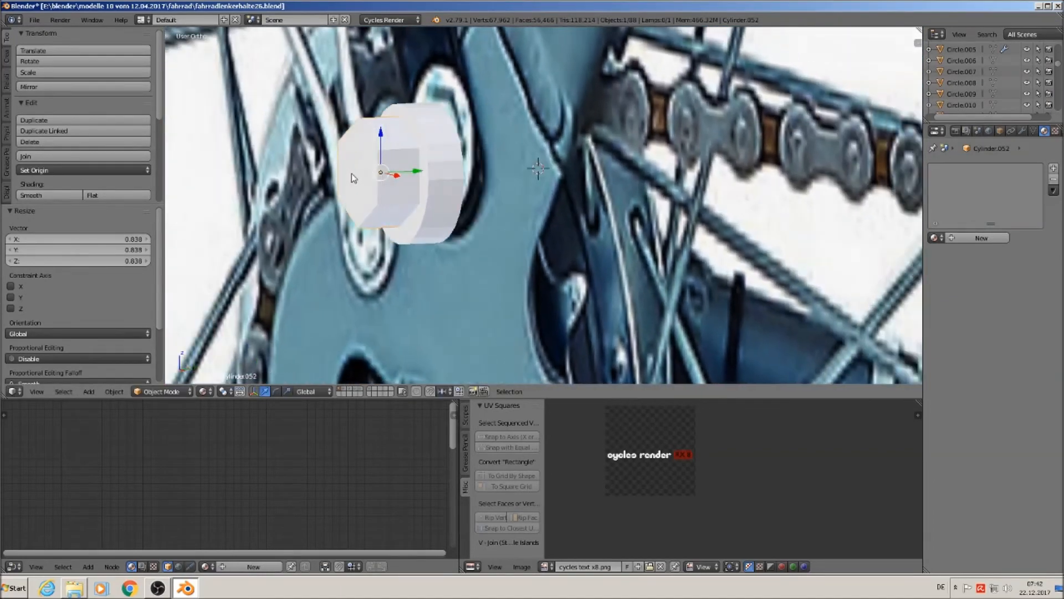
- Scale the round flange's front face by about 0.94 to taper it towards the hexagon
key("shift+d")
key("z")
left_click(381, 138)
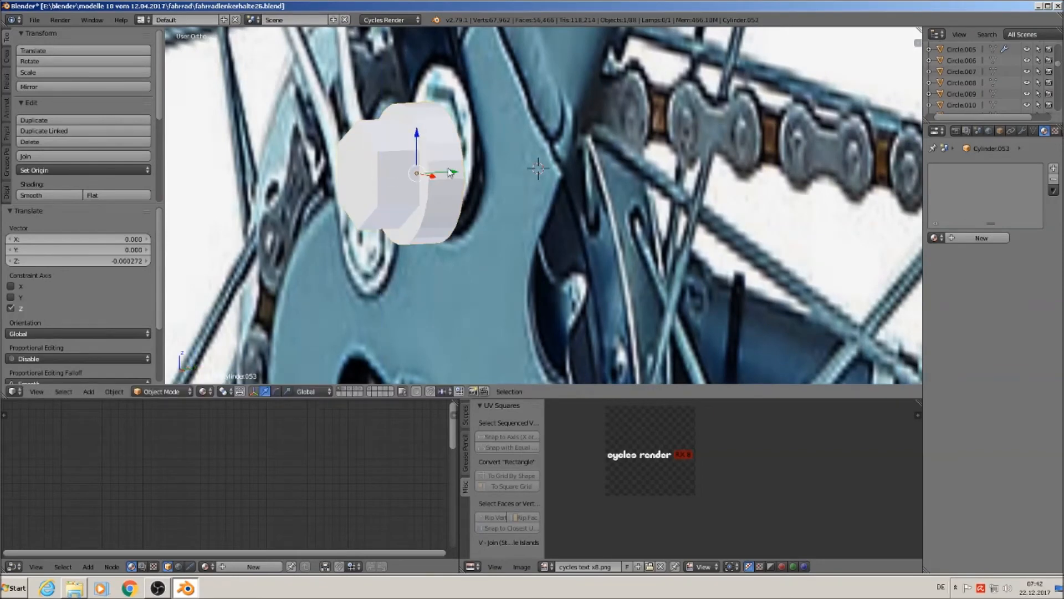
key("Tab")
right_click(426, 161)
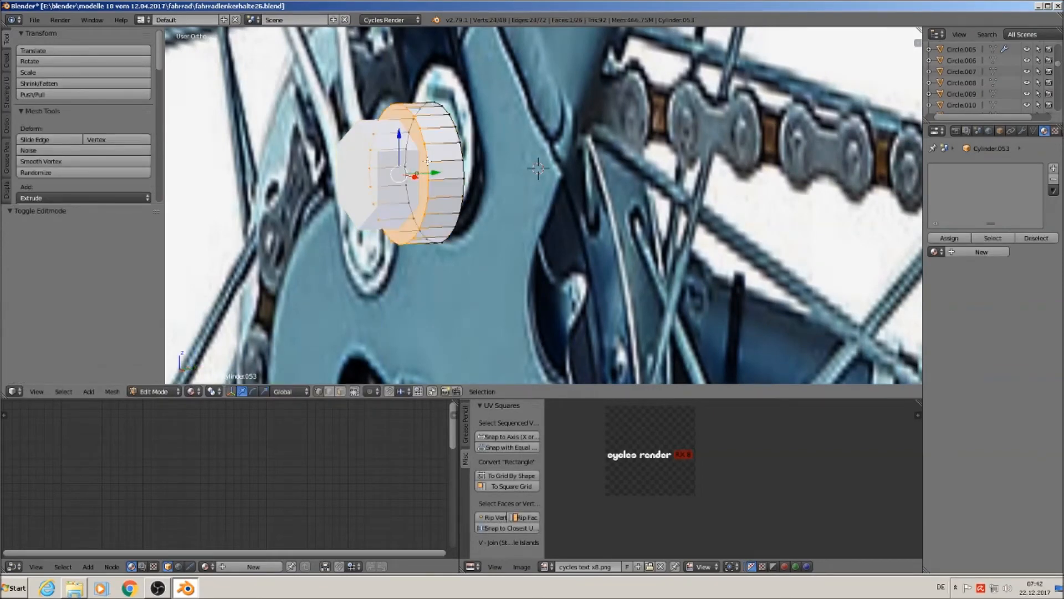
key("s")
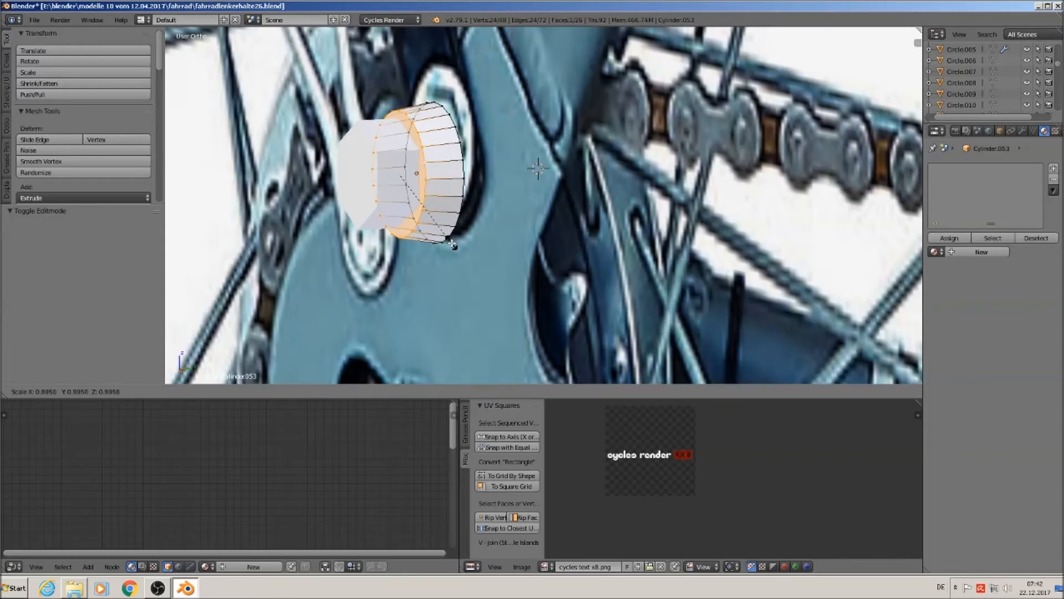
left_click(454, 245)
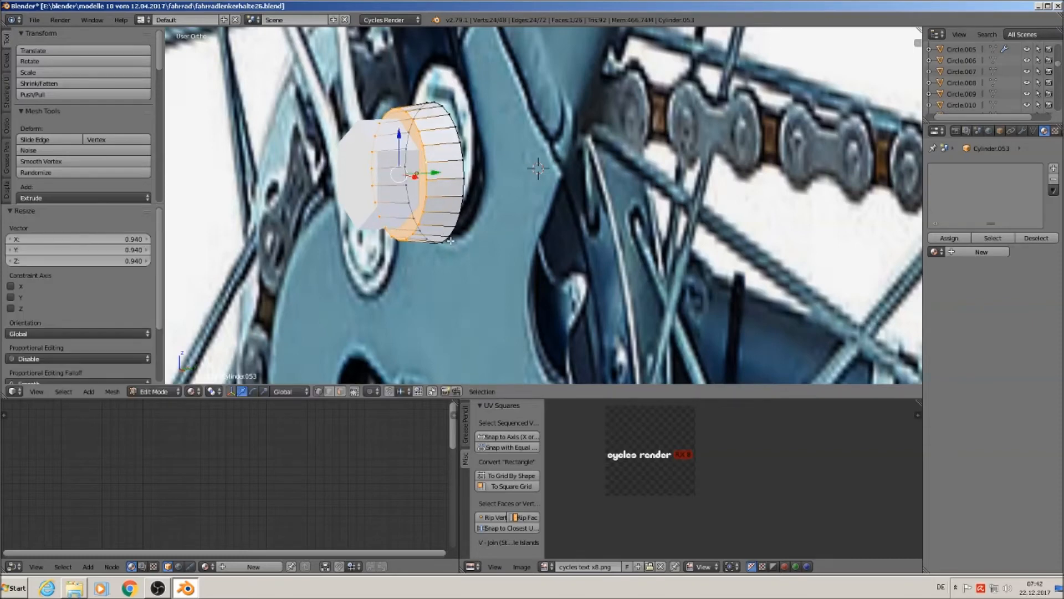
key("Tab")
- Shade the round flange smooth and bevel its front rim with an amount of 0.060 and 2 segments
middle_click_drag(450, 240, 482, 239)
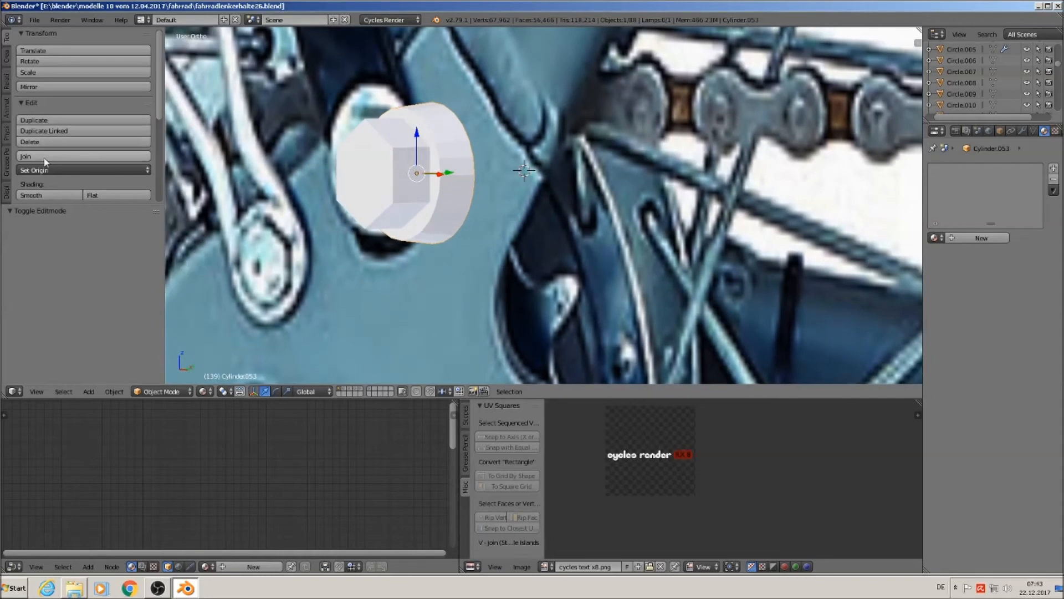
left_click(47, 195)
key("Tab")
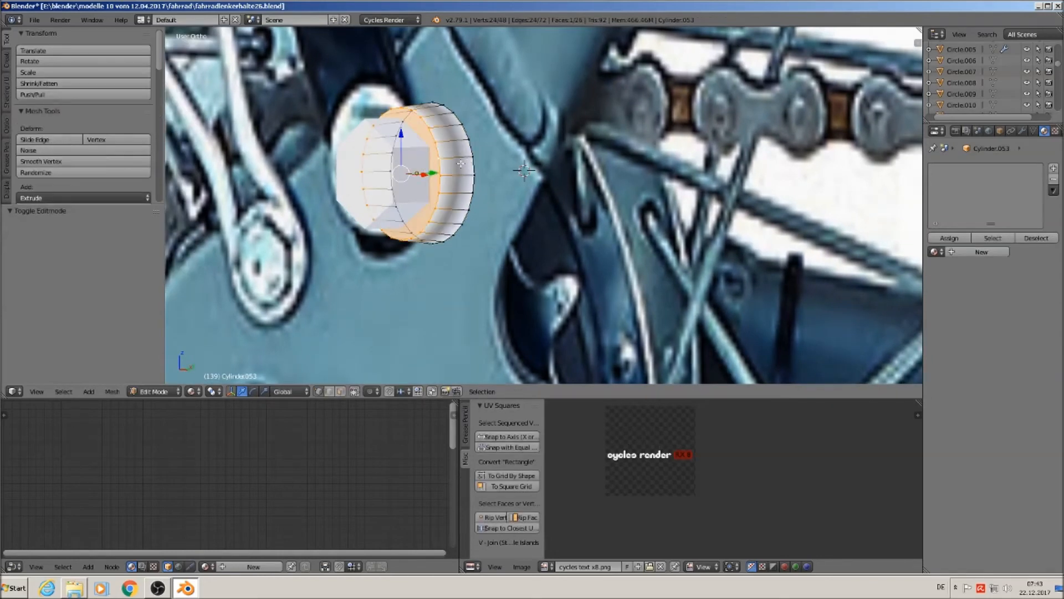
scroll(467, 162, "up", 3)
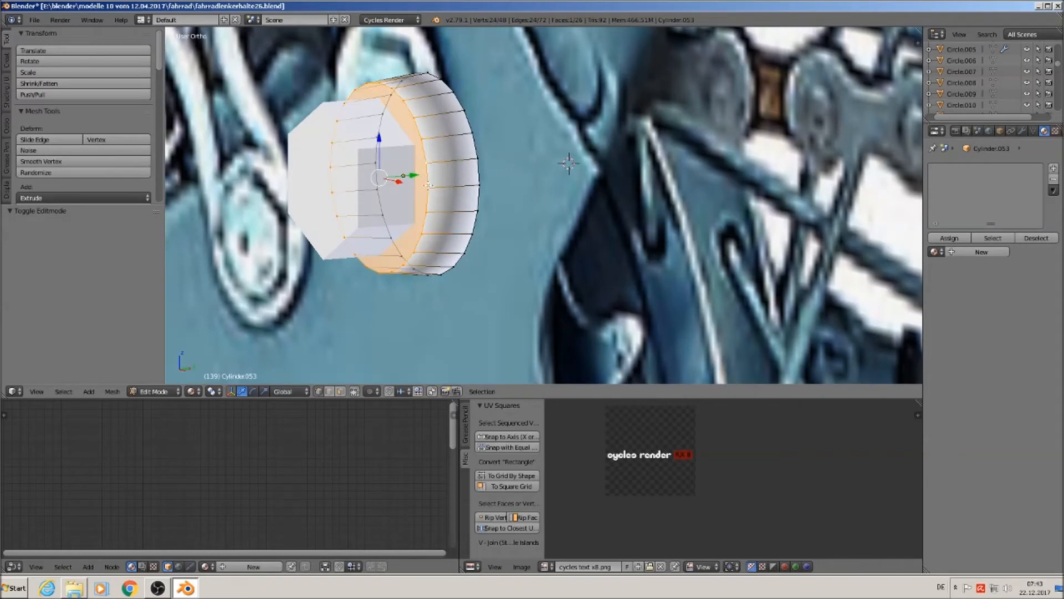
key("ctrl+b")
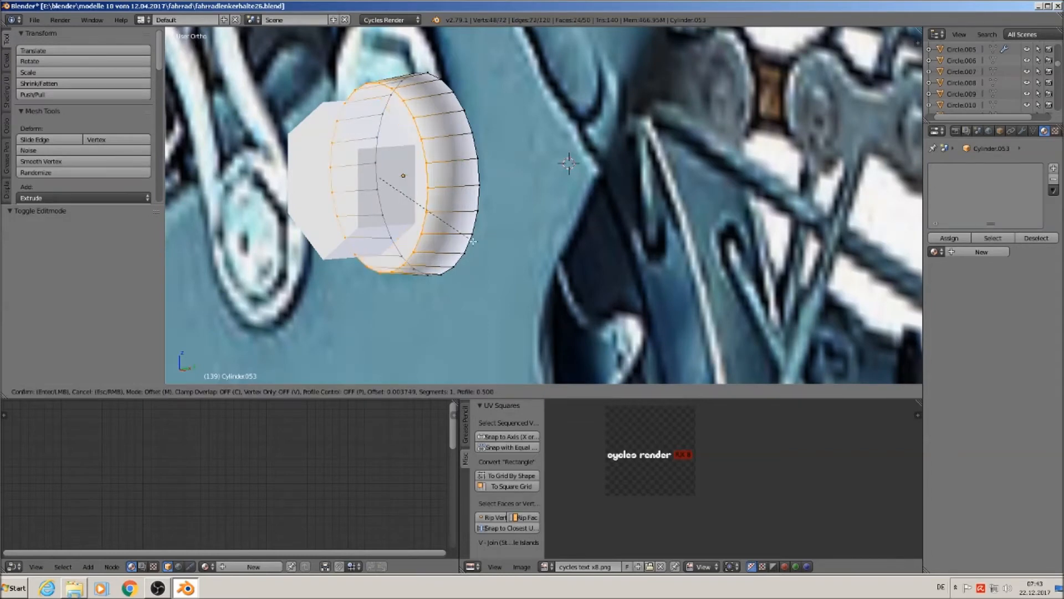
left_click(316, 364)
key("ctrl+v")
key("ctrl+b")
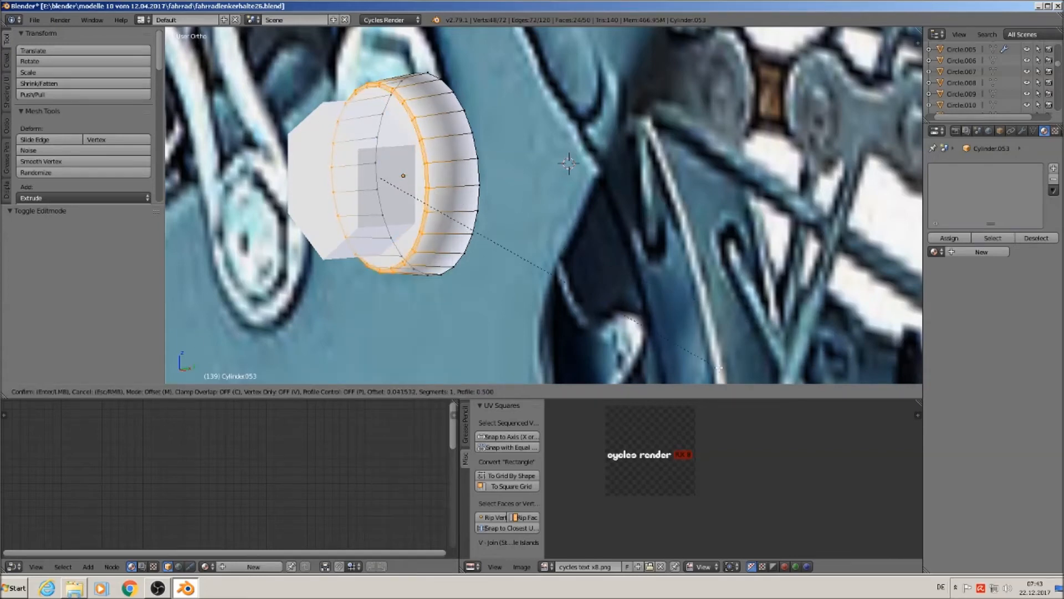
scroll(876, 50, "up", 1)
left_click(875, 50)
left_click(876, 50)
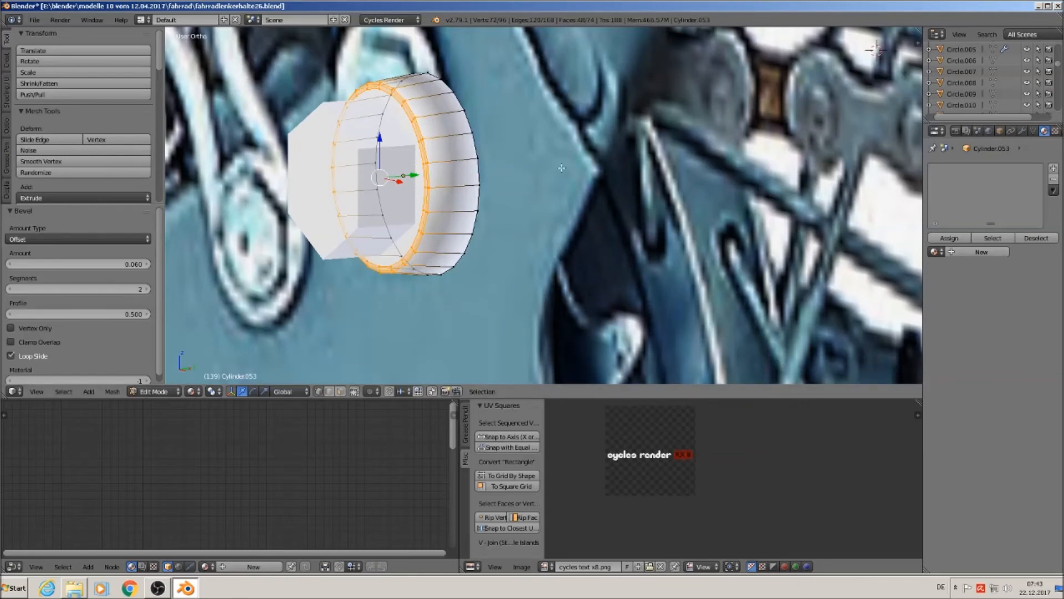
- Add one loop cut around the flange's side and slide it towards the rear edge with a factor of about 0.930
key("ctrl+r")
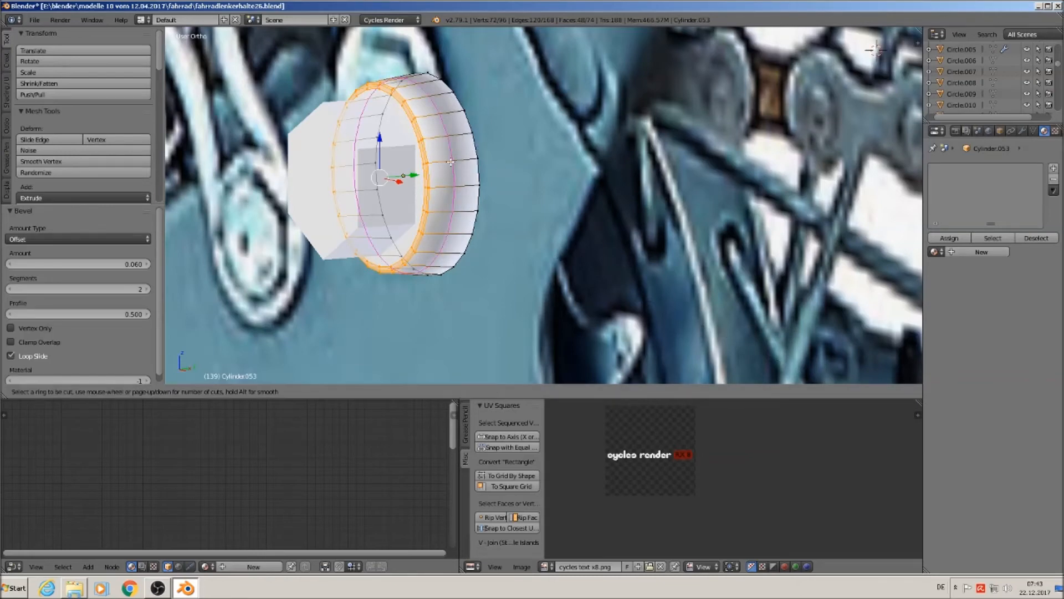
left_click(451, 162)
left_click(473, 160)
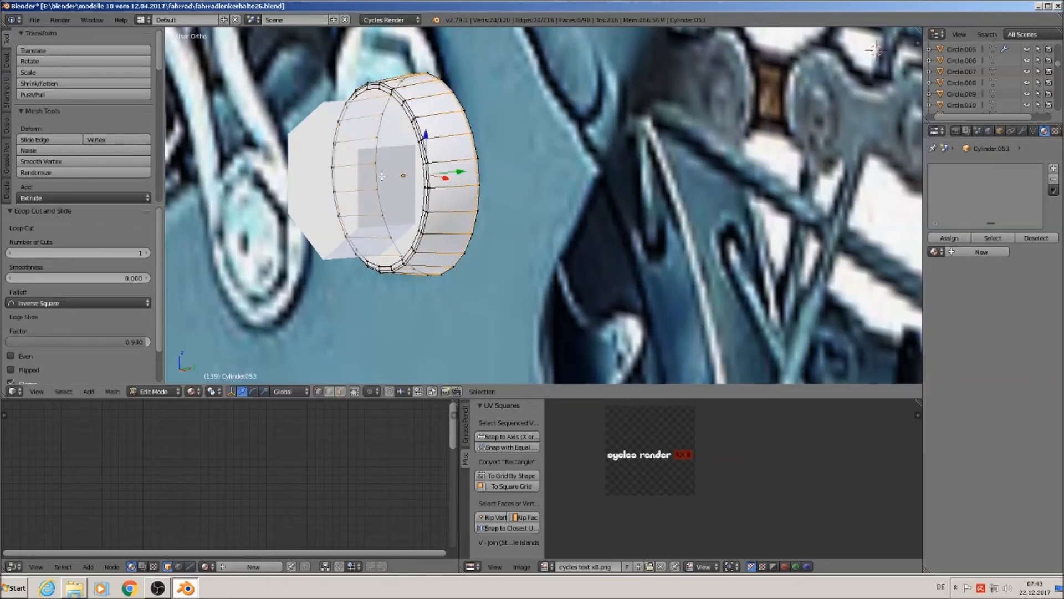
key("Tab")
- Bevel all edges of the six-sided bolt head with an amount of 0.038 and 2 segments
right_click(317, 141)
key("Tab")
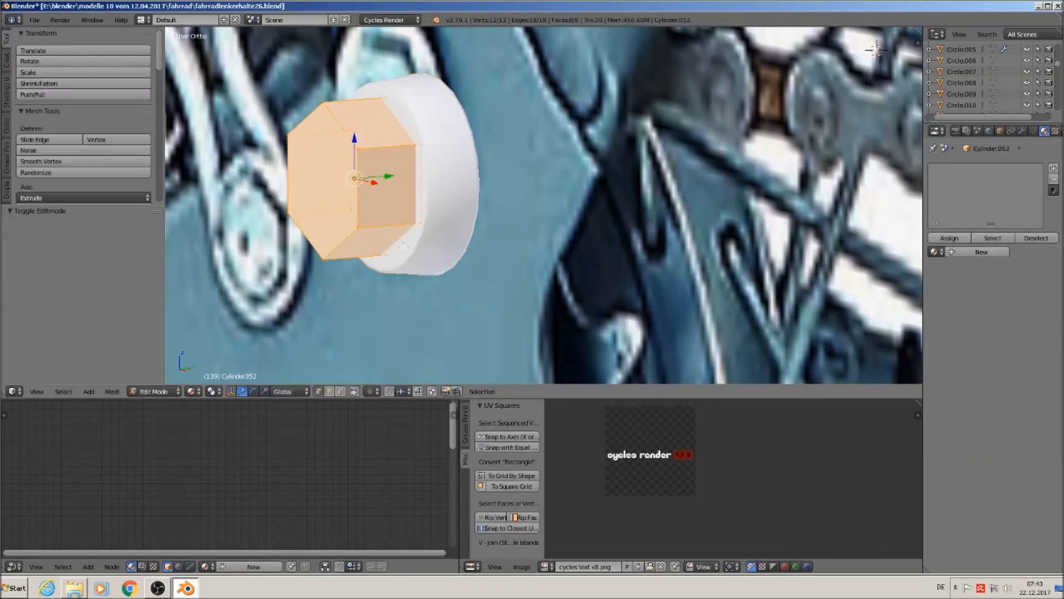
key("ctrl+b")
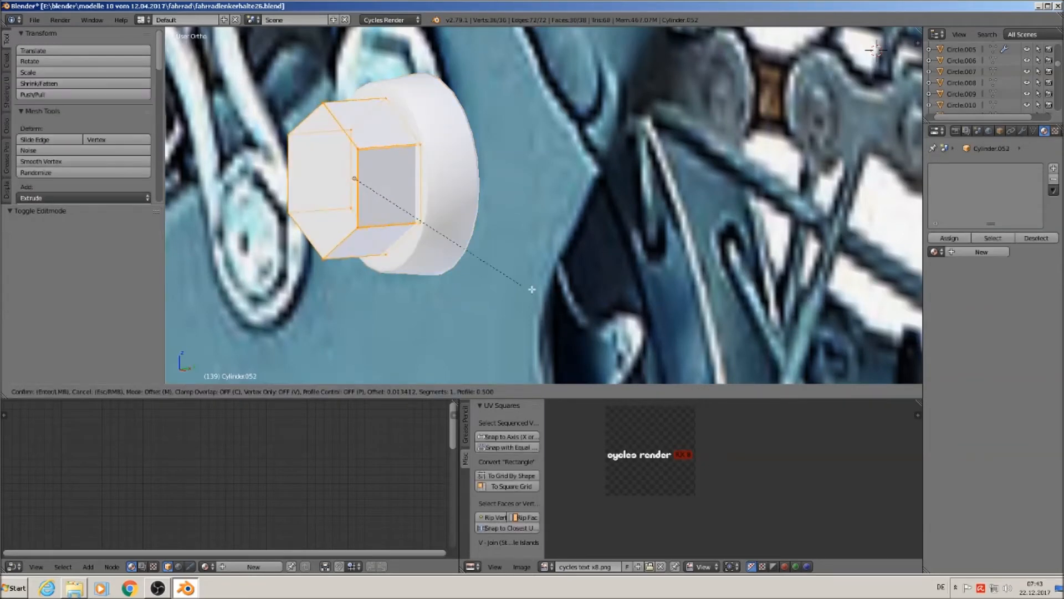
double_click(736, 345)
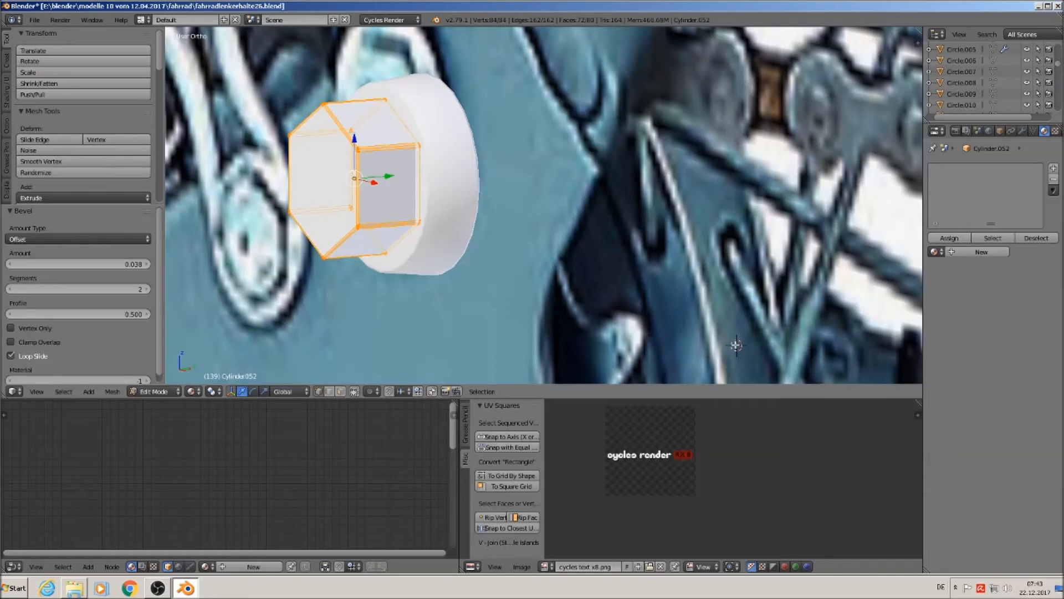
key("Tab")
- Join the round flange and the six-sided head into one bolt object
scroll(598, 280, "down", 2)
middle_click_drag(504, 254, 536, 272)
right_click(494, 201)
right_click(447, 212, "shift")
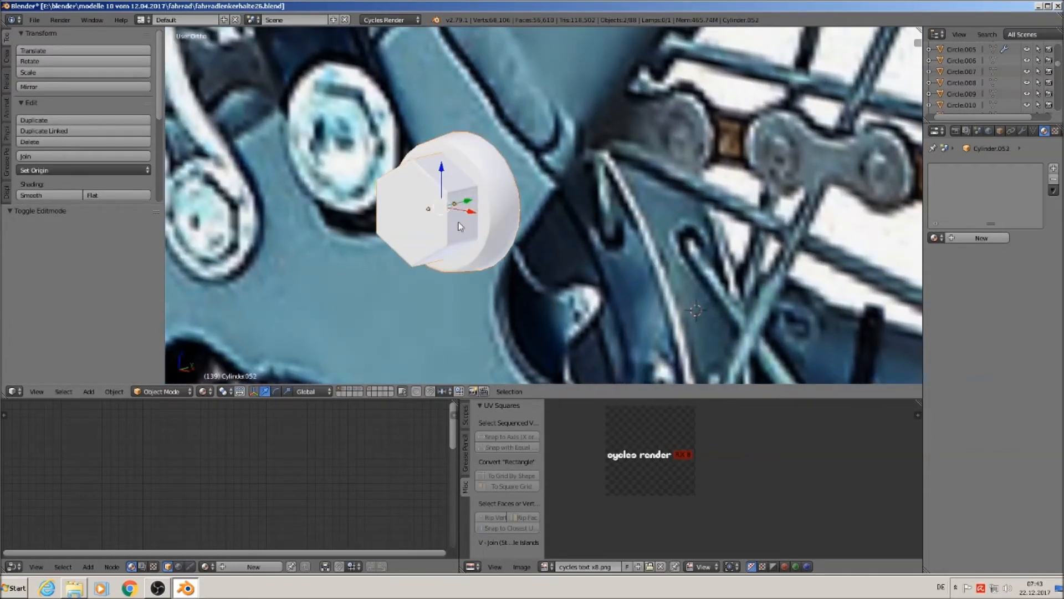
left_click(38, 157)
- Create a new material named "silver screw lit glosy" for the bolt and set its surface shader to Principled BSDF
middle_click_drag(432, 216, 442, 214)
key("KP_1")
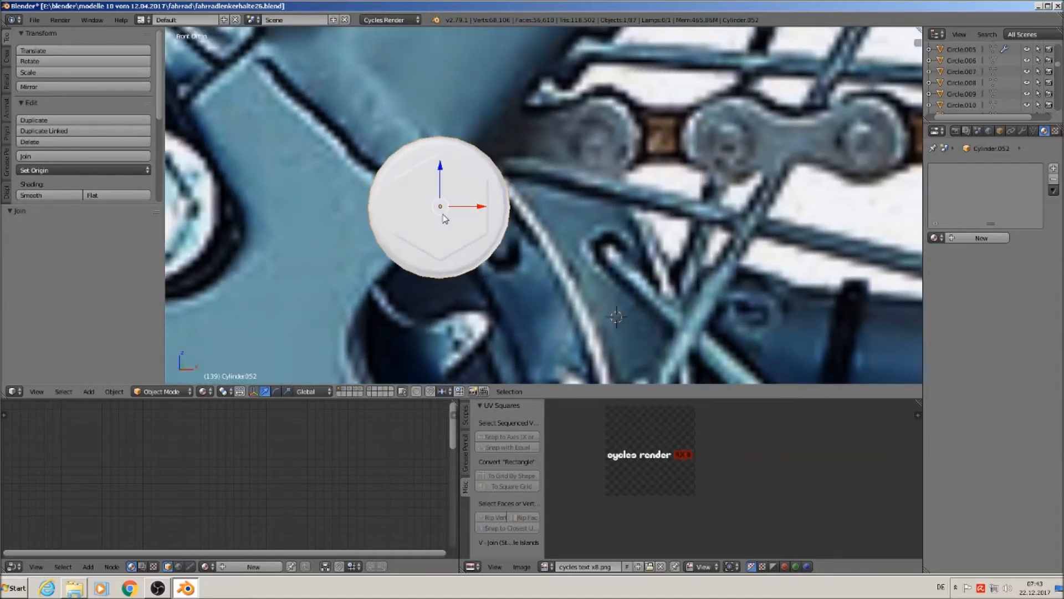
scroll(470, 250, "down", 3)
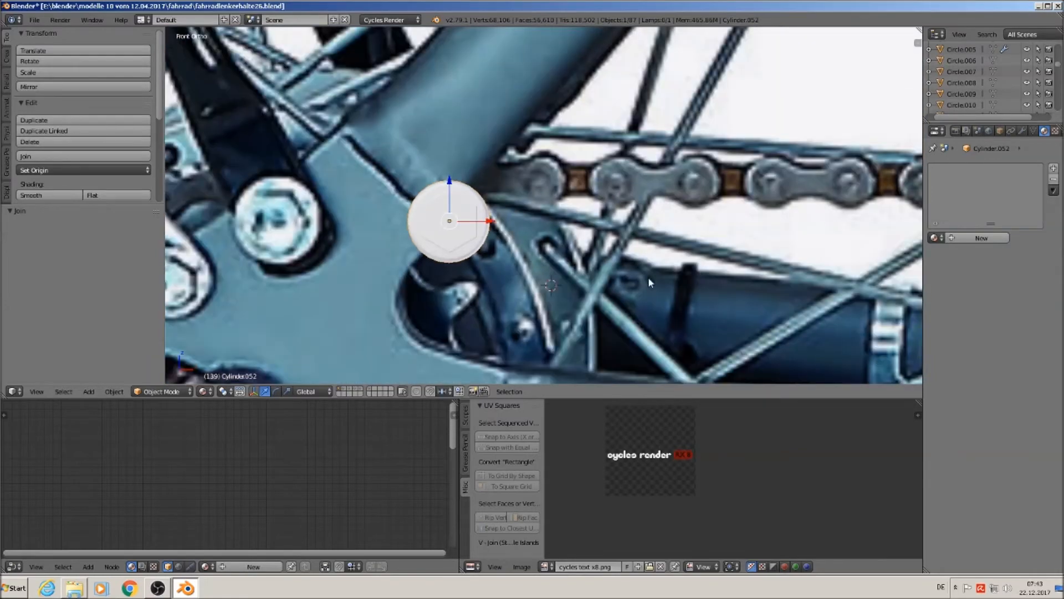
scroll(393, 246, "down", 5)
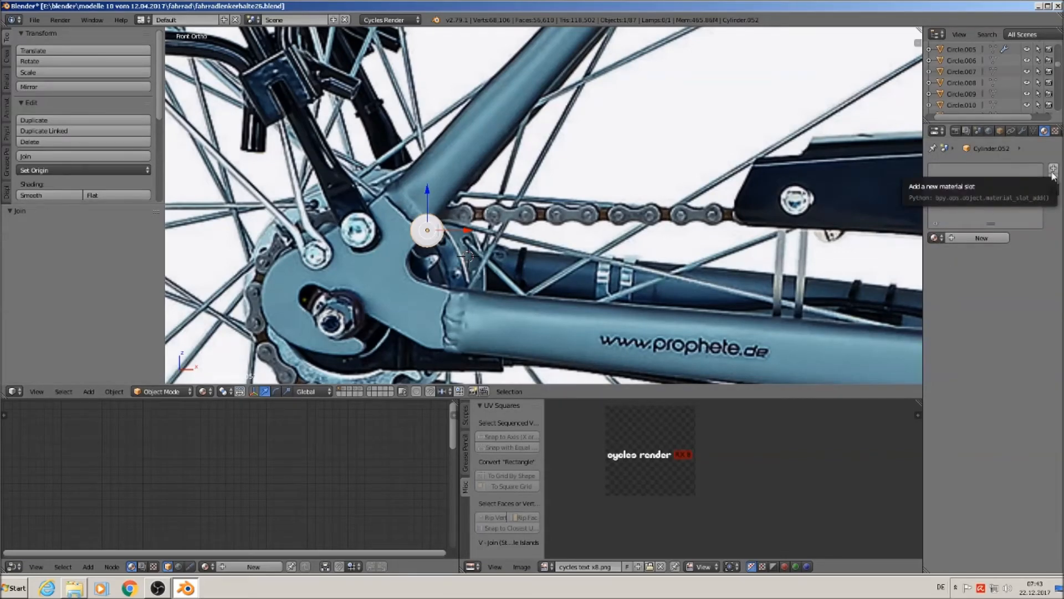
left_click(981, 238)
left_click(948, 239)
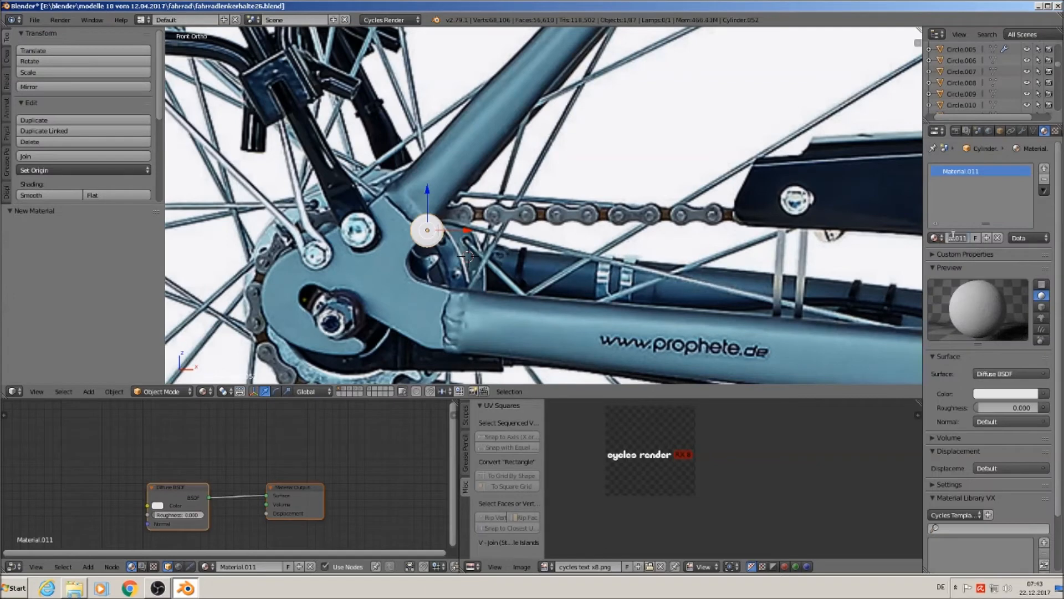
type("s")
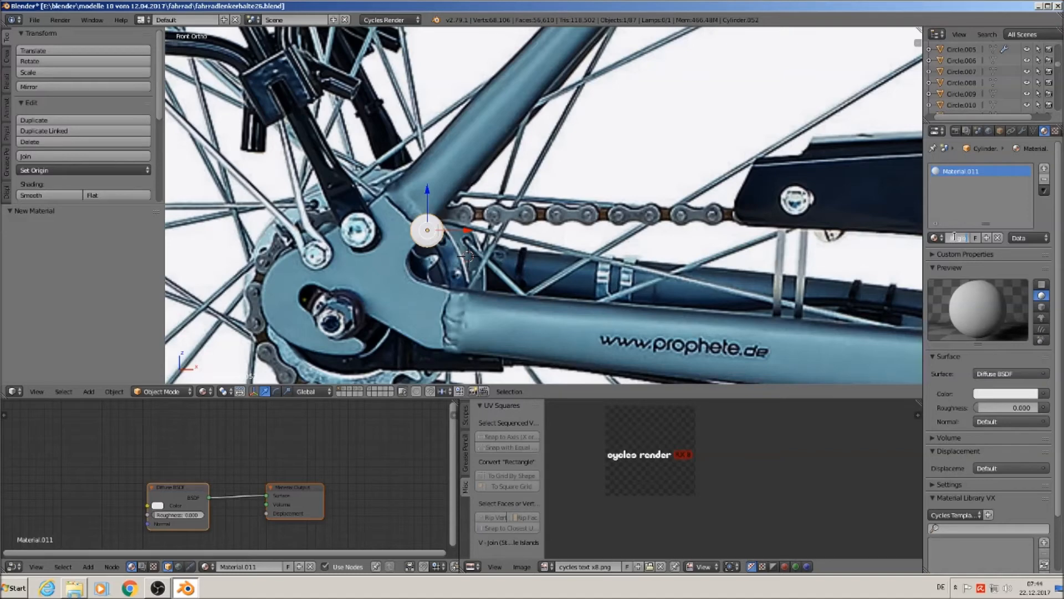
key("Return")
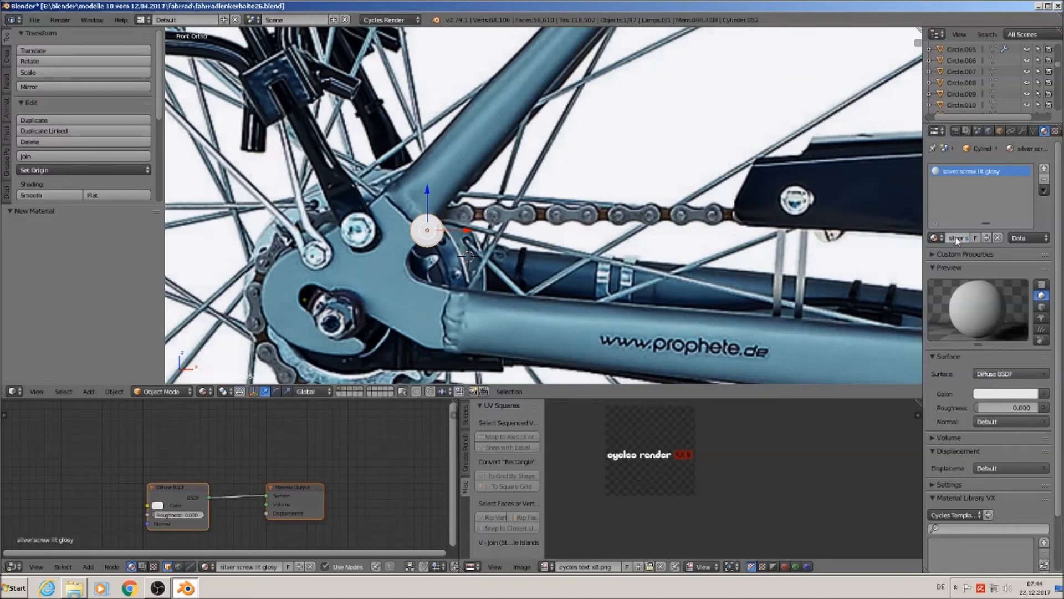
left_click(1014, 374)
left_click(951, 265)
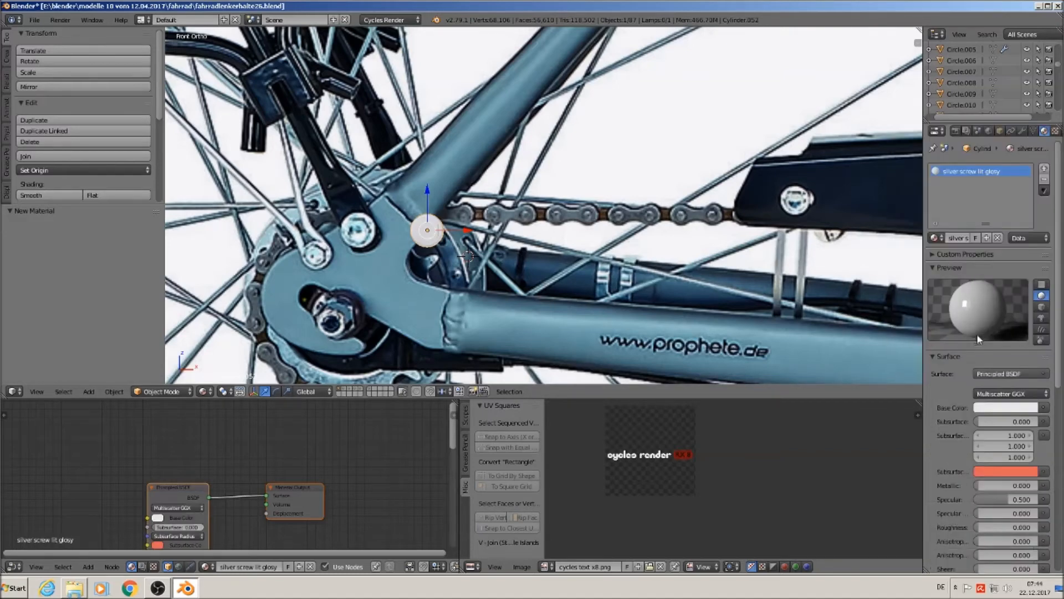
- Set the silver screw material's Metallic value to 1.000 and its Roughness to about 0.287
left_click(1001, 485)
key("Return")
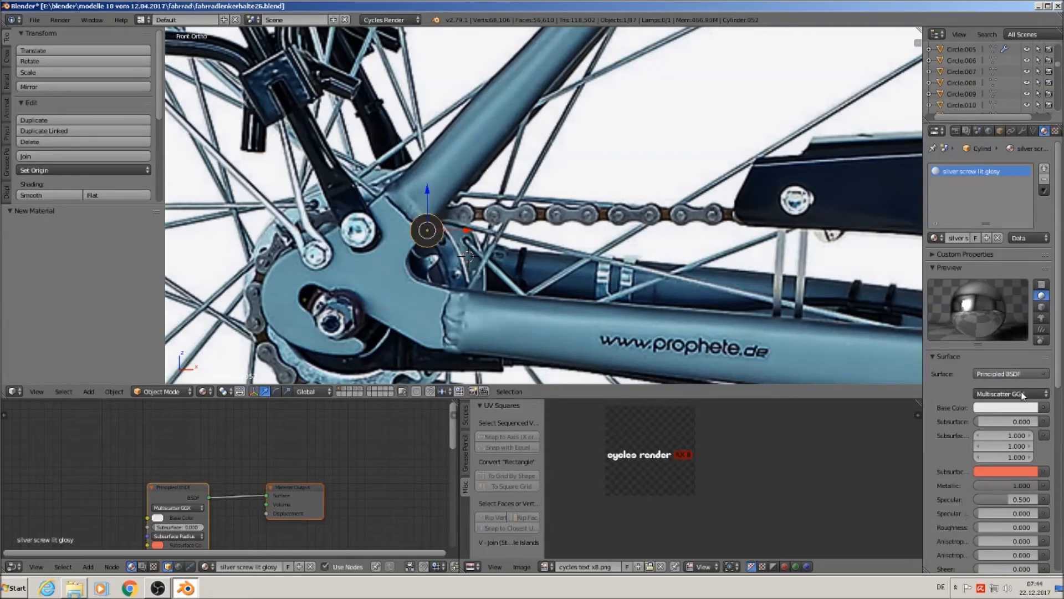
mouse_move(990, 527)
left_mouse_down()
mouse_move(1000, 527)
mouse_move(990, 525)
left_mouse_up()
left_click(991, 525)
key("Return")
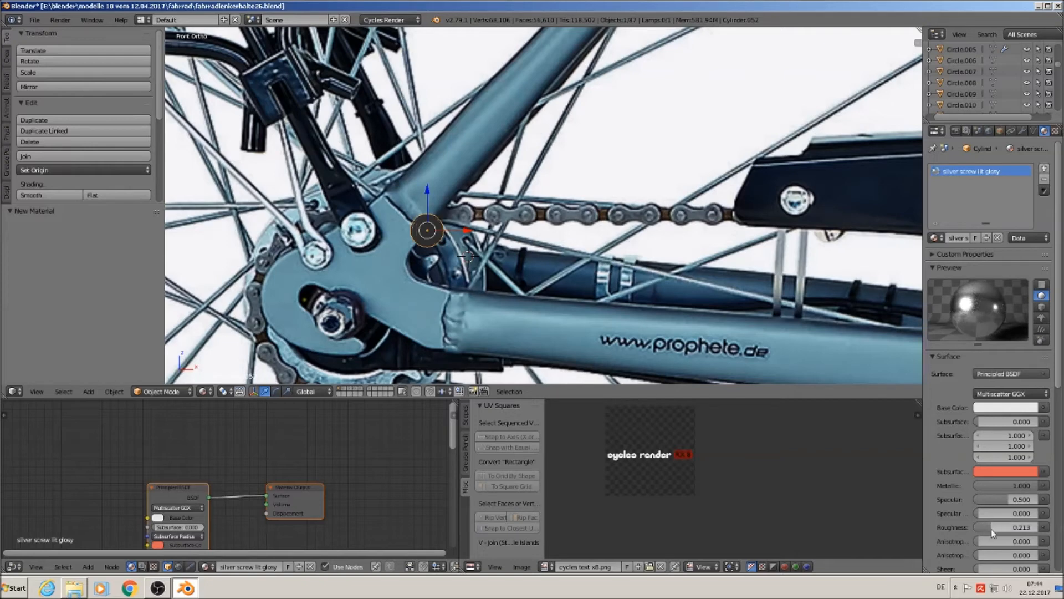
left_click_drag(997, 527, 996, 527)
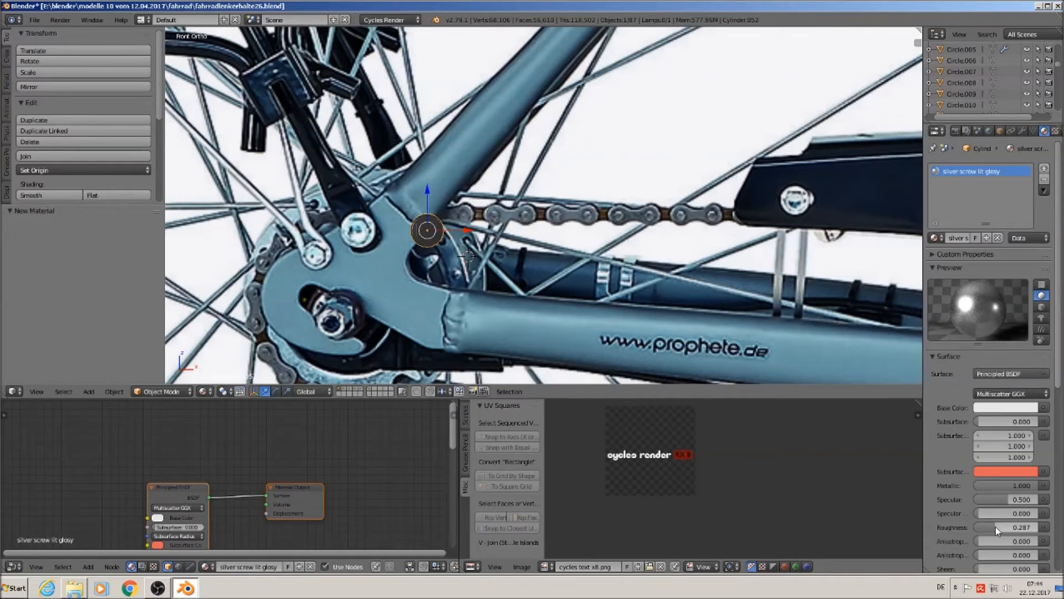
- Move the bolt about -0.041 along X to the bolt position near the upper edge of the dropout in the reference
scroll(464, 244, "down", 1)
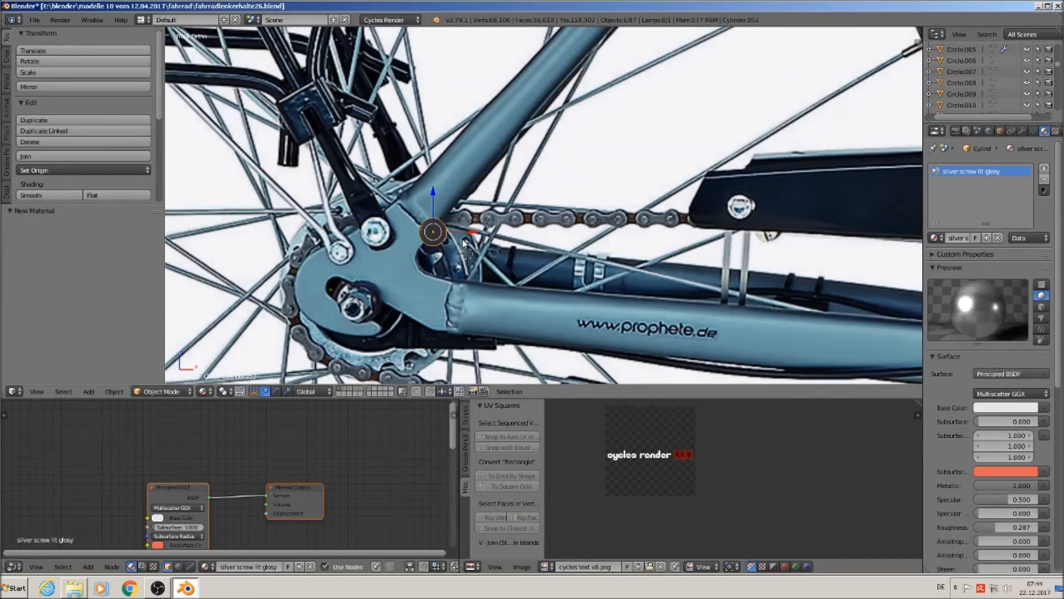
scroll(449, 257, "up", 4)
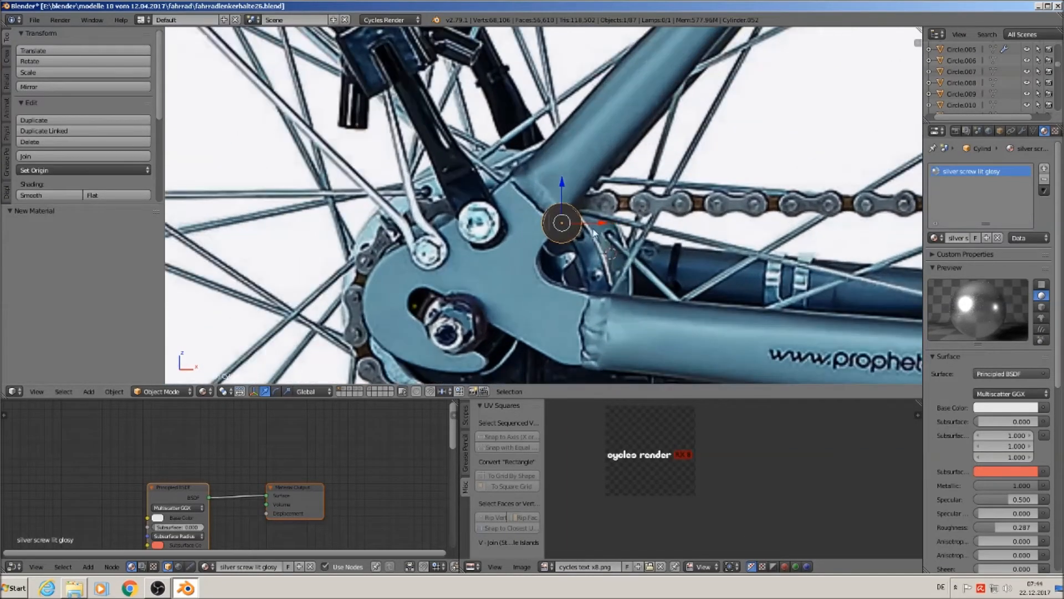
key("g")
key("x")
left_click(521, 228)
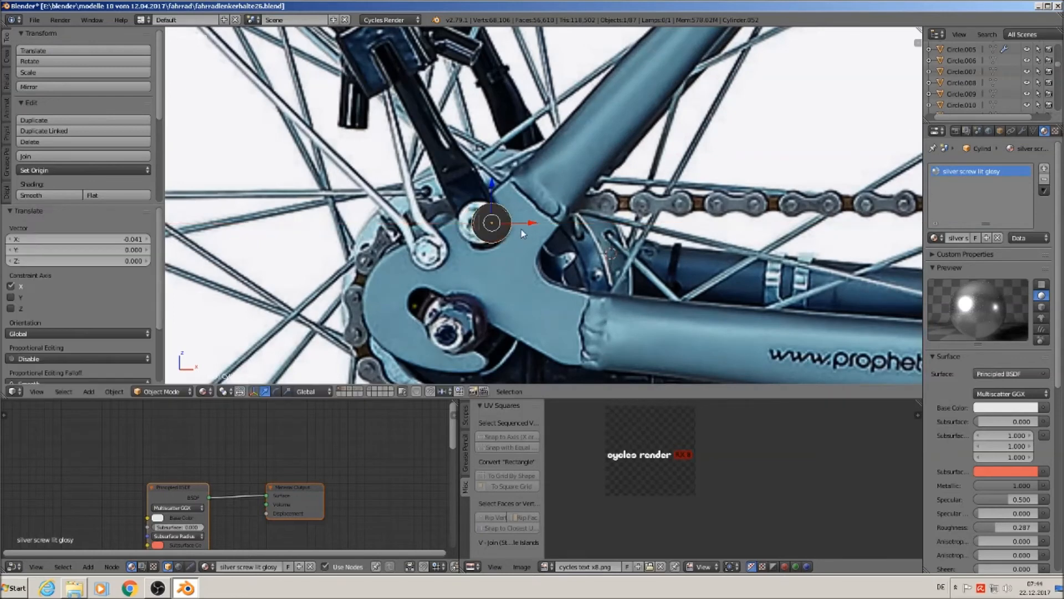
- Duplicate the bolt onto the rack strut's lower eyelet, scale the copy to about 0.82 and align it with the reference
key("shift+d")
left_click(456, 265)
key("s")
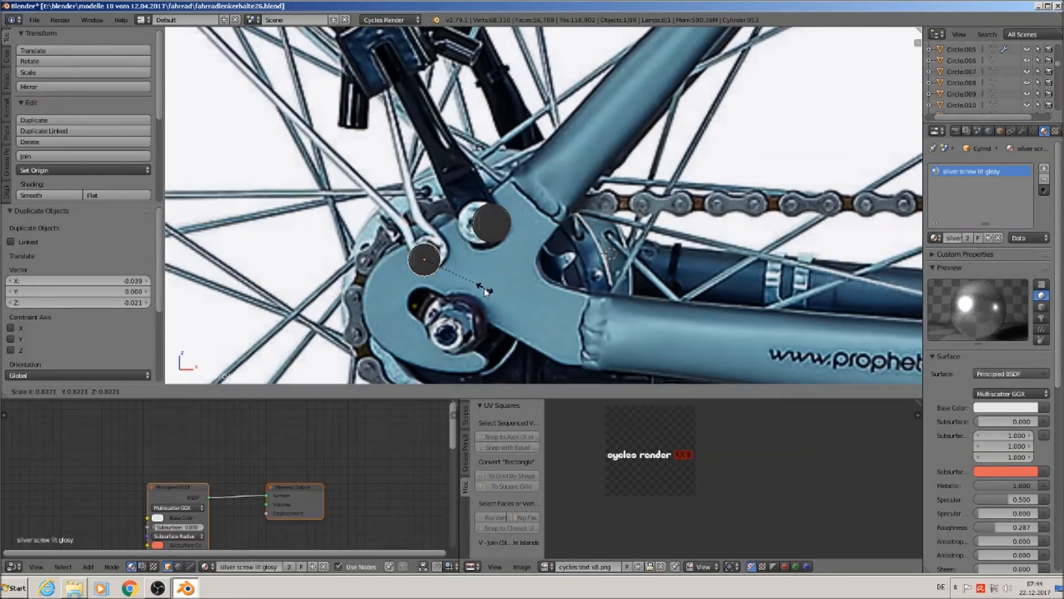
left_click(479, 288)
left_click_drag(465, 259, 468, 259)
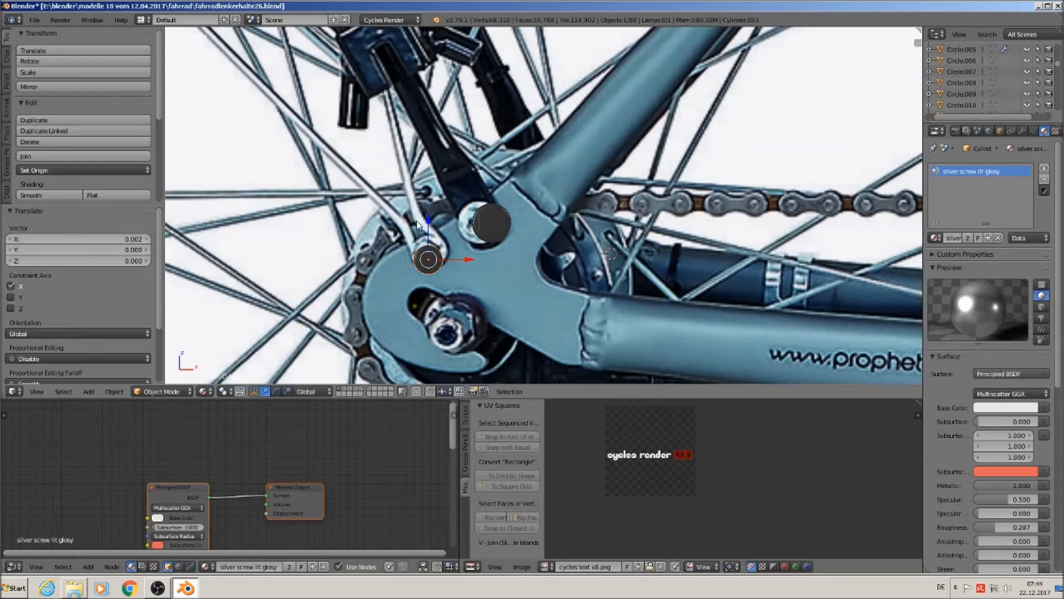
left_click_drag(428, 227, 428, 222)
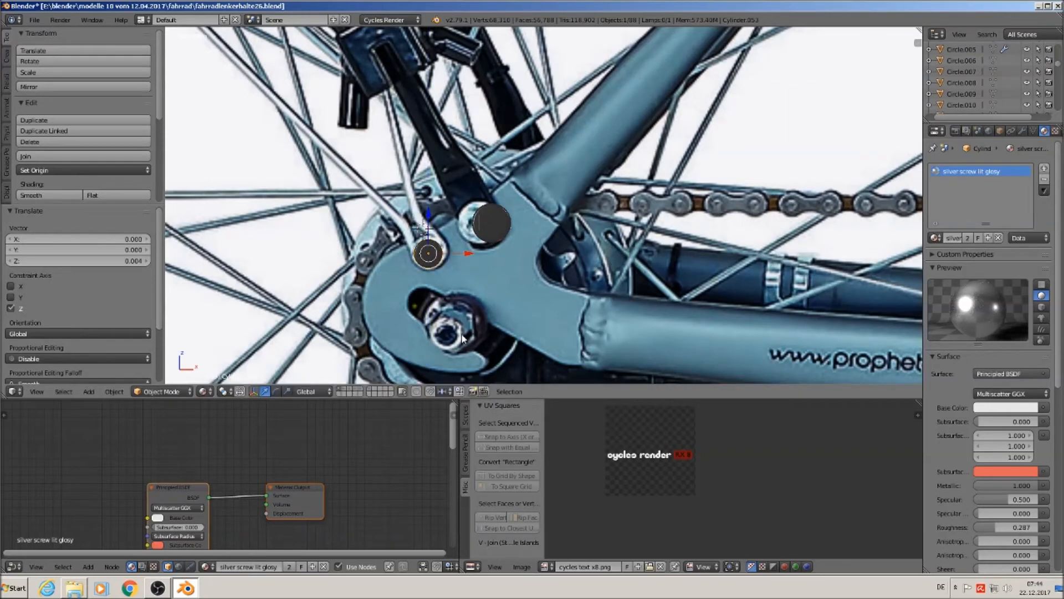
- Move the larger original bolt down over the rear axle nut and scale it up by a factor of about 1.48
right_click(501, 228)
key("g")
left_click(470, 340)
key("s")
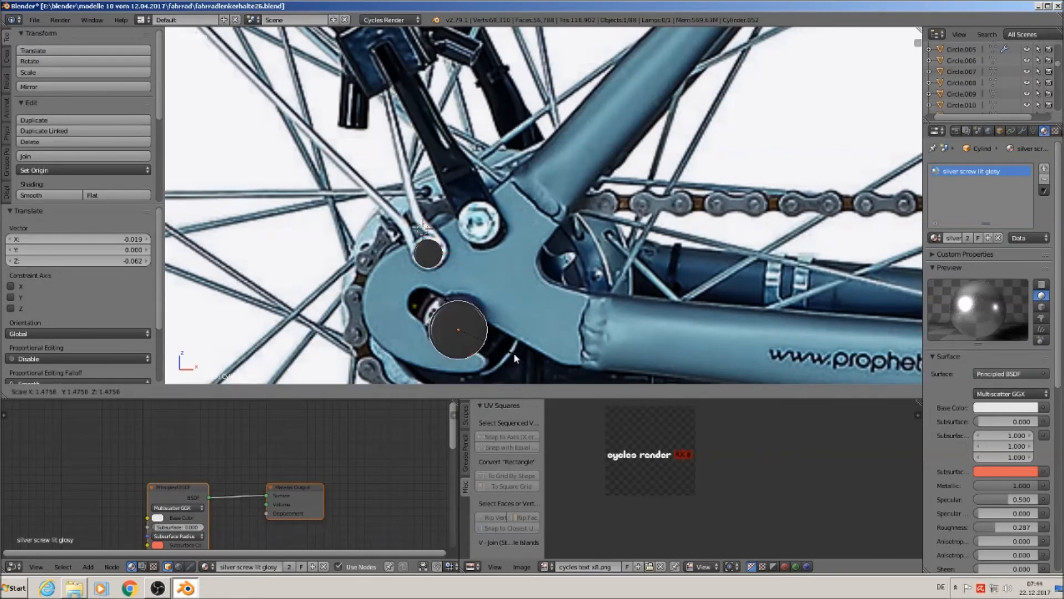
left_click(513, 353)
- Lengthen the axle bolt's hex head by moving its outer end vertices about 0.01 outward along Y
middle_click_drag(512, 353, 570, 257)
scroll(569, 255, "up", 5)
scroll(517, 256, "up", 2)
key("Tab")
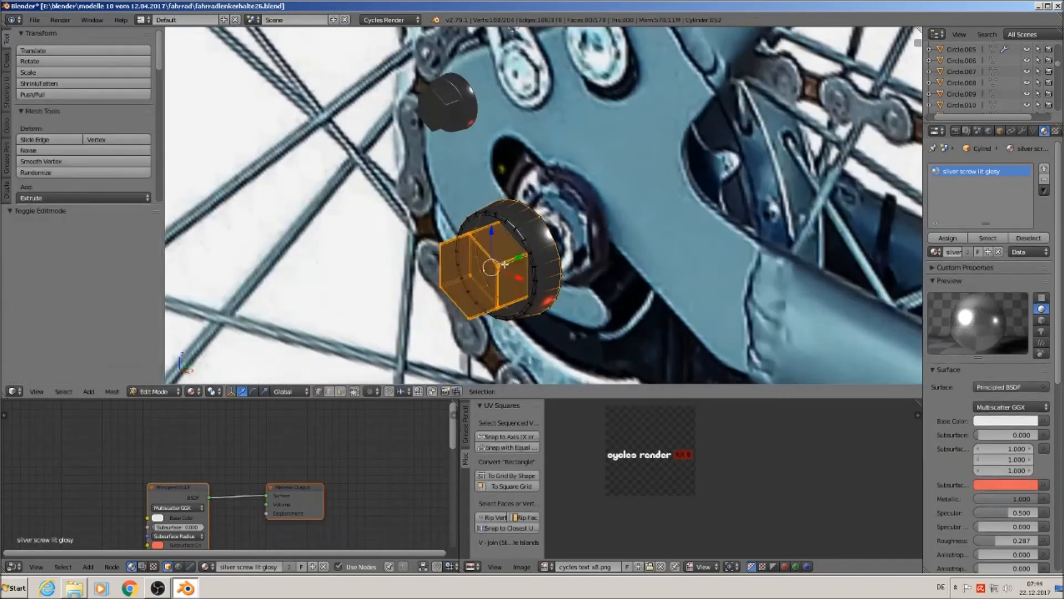
key("a")
middle_click_drag(499, 270, 430, 245)
key("c")
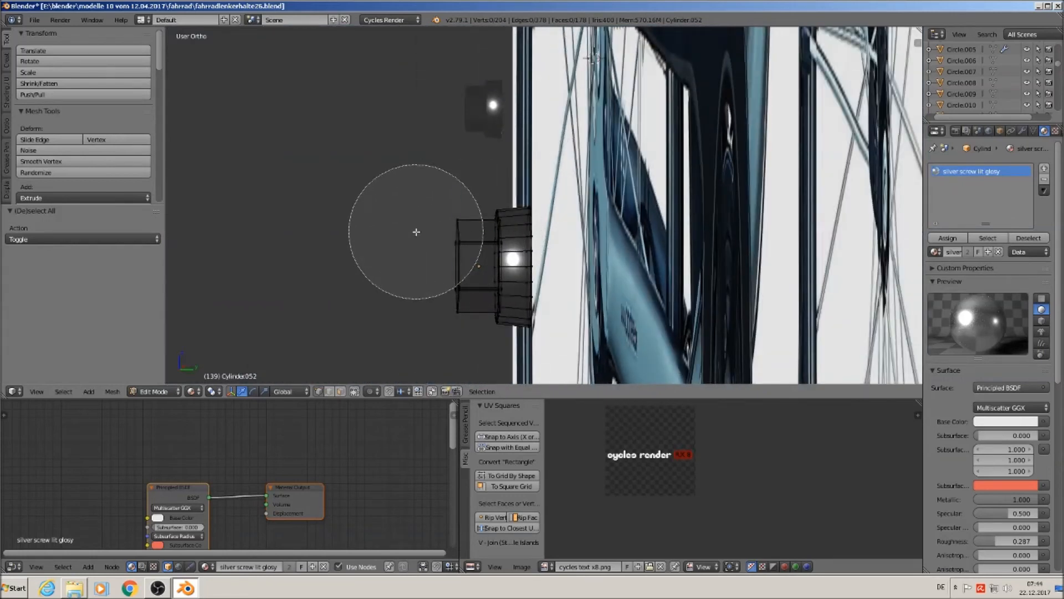
left_click_drag(416, 230, 409, 295)
right_click(468, 270)
key("g")
key("y")
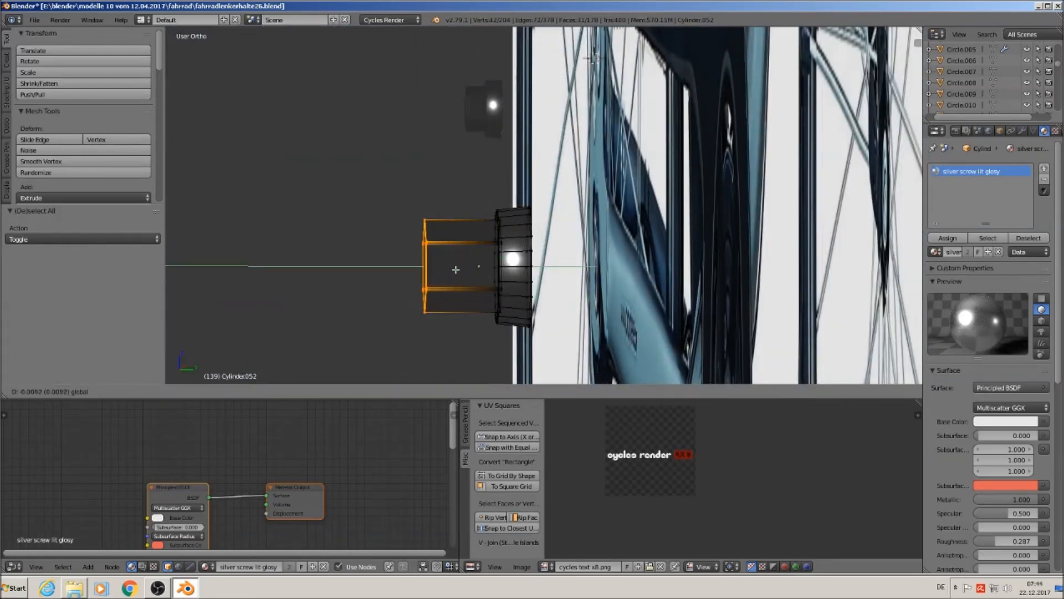
left_click(459, 269)
key("Tab")
- Duplicate the flange's round front face, move the copy outward along Y and scale it to about 0.583
middle_click_drag(480, 294, 639, 325)
scroll(609, 321, "down", 6)
key("KP_1")
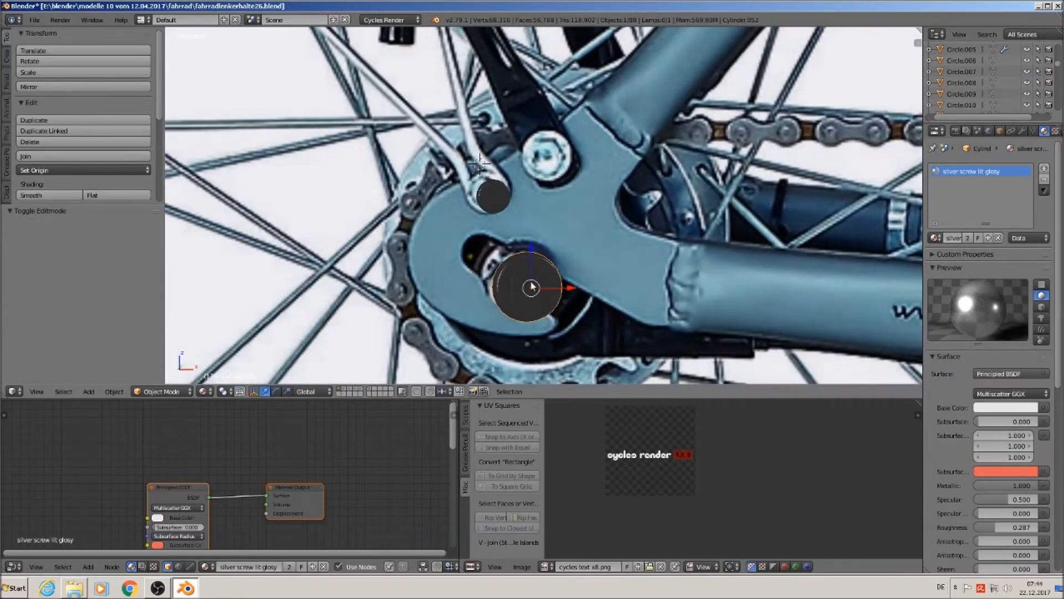
scroll(547, 287, "up", 3)
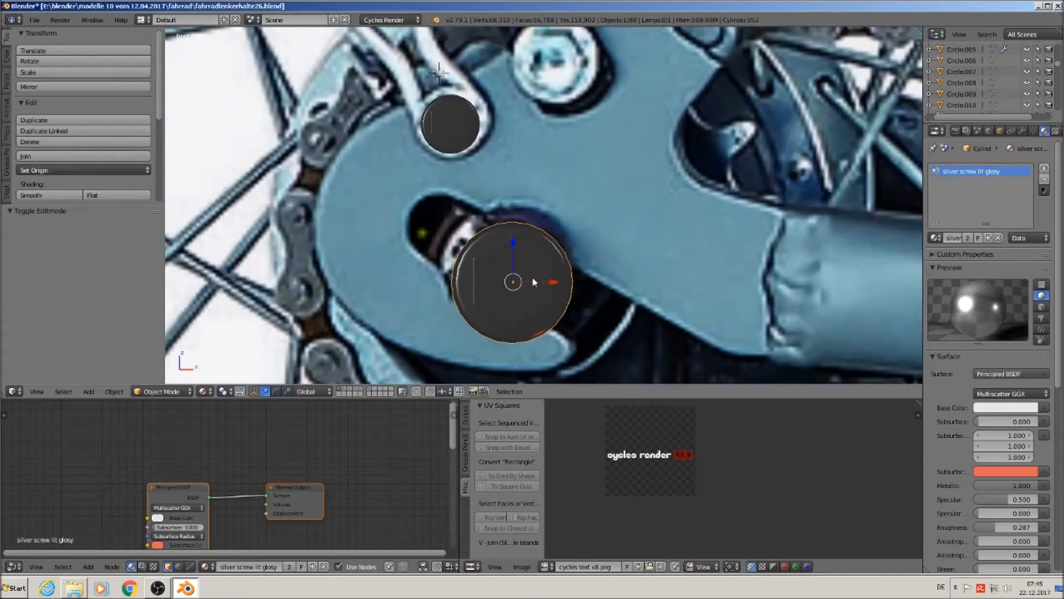
key("Tab")
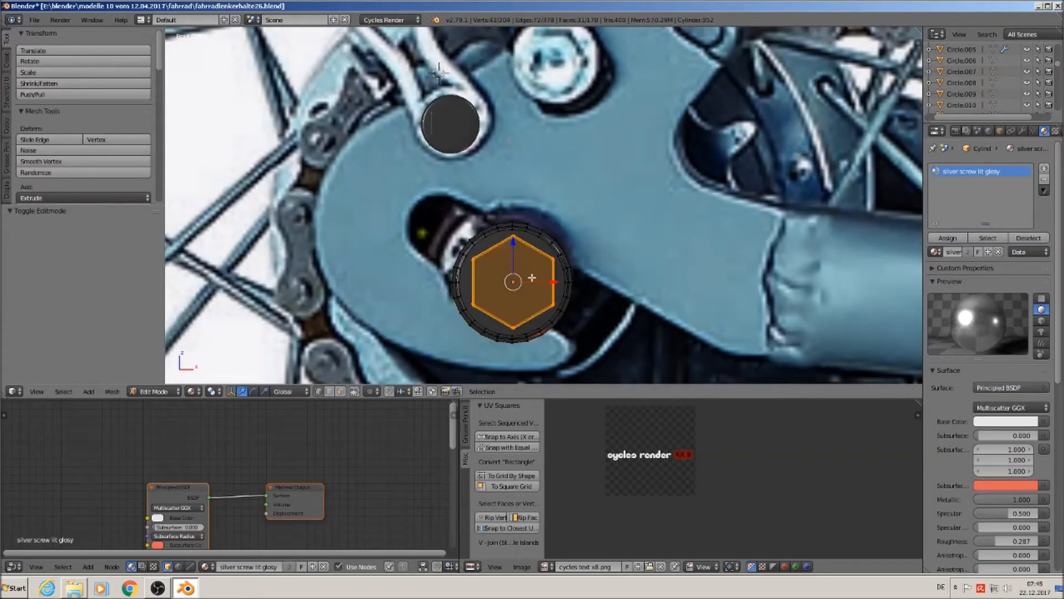
right_click(490, 238)
middle_click_drag(490, 237, 539, 325)
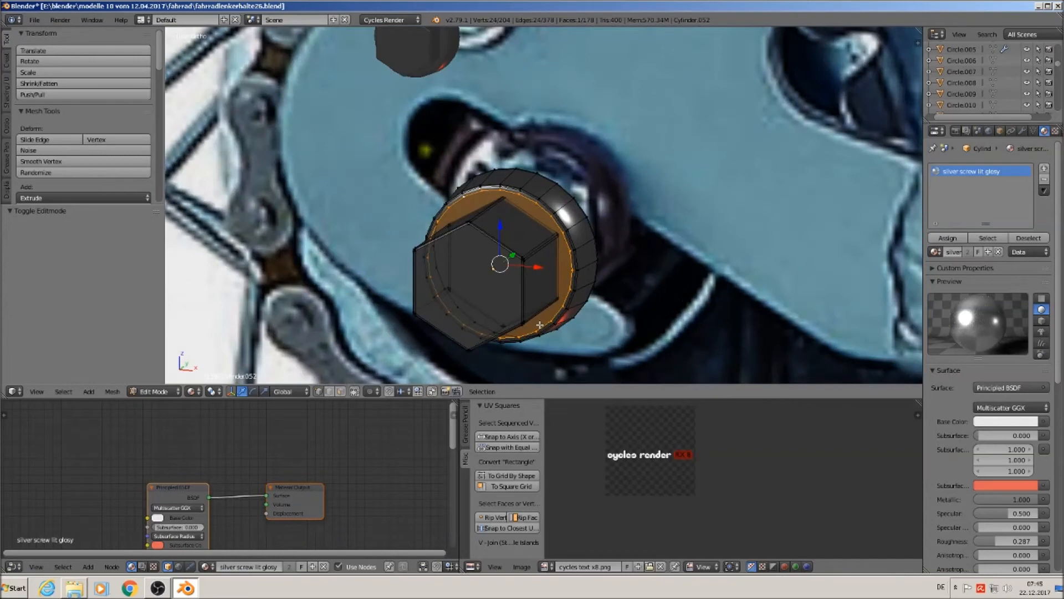
key("shift+d")
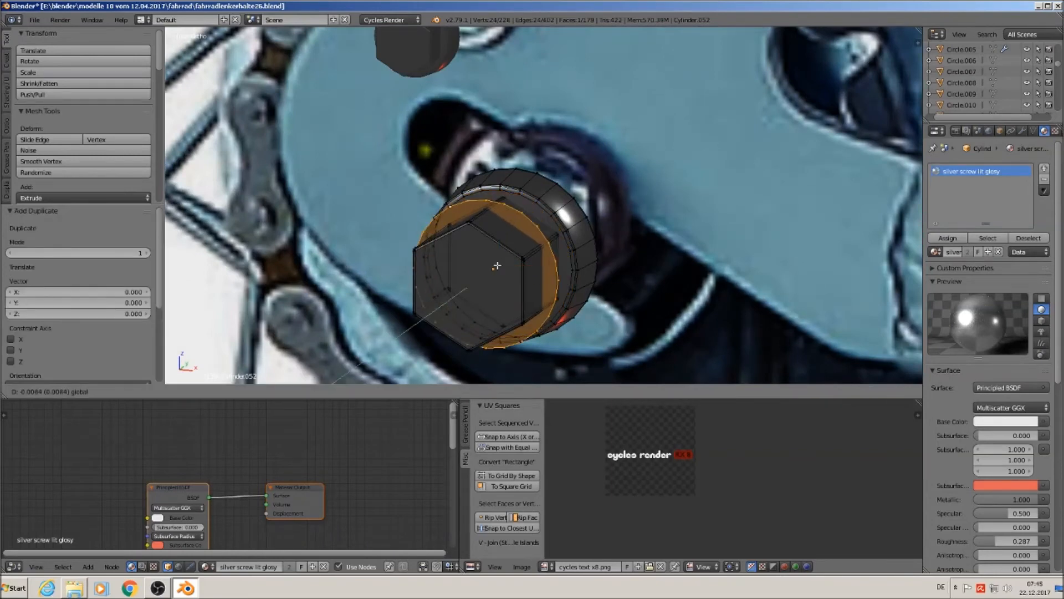
right_click(473, 284)
key("s")
left_click(521, 329)
- Move the small circle 0.005 along Y onto the hex head's front face and centre it with an X shift of about 0.0002
scroll(512, 342, "up", 1)
middle_click_drag(511, 341, 447, 281)
key("z")
key("g")
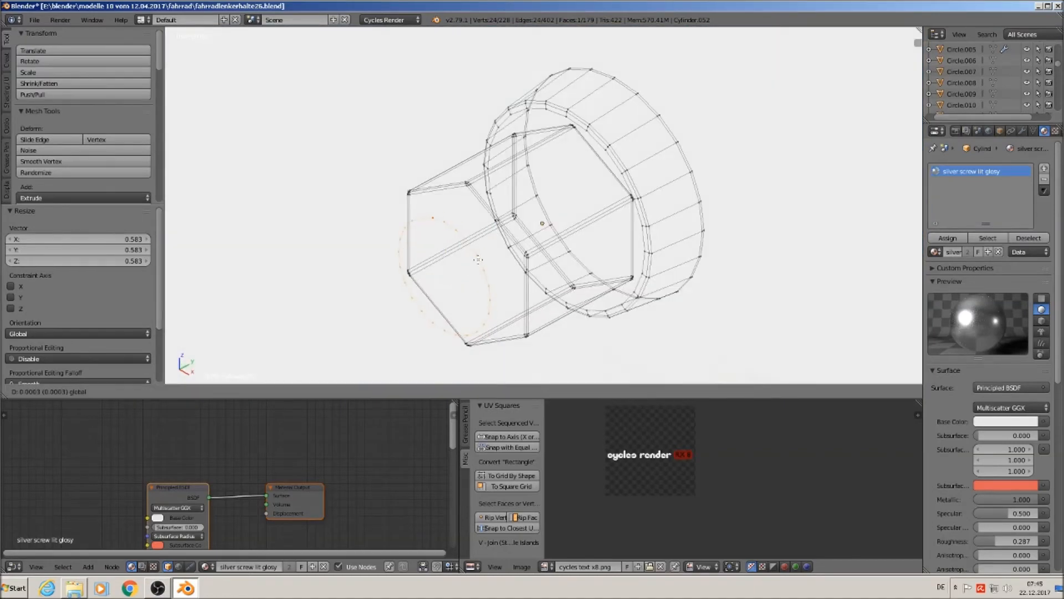
left_click(501, 250)
key("z")
middle_click_drag(513, 244, 566, 220)
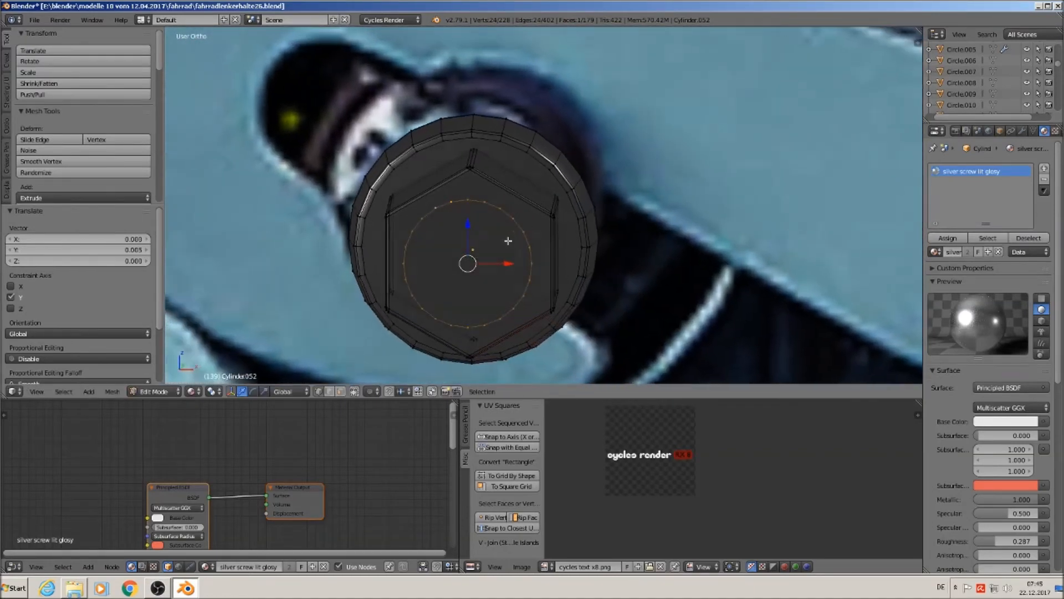
left_click(472, 225)
key("KP_1")
scroll(510, 285, "up", 2)
left_click_drag(484, 272, 487, 269)
- Extrude the circular face on the hex head's end about 0.0006 outward along Y
key("e")
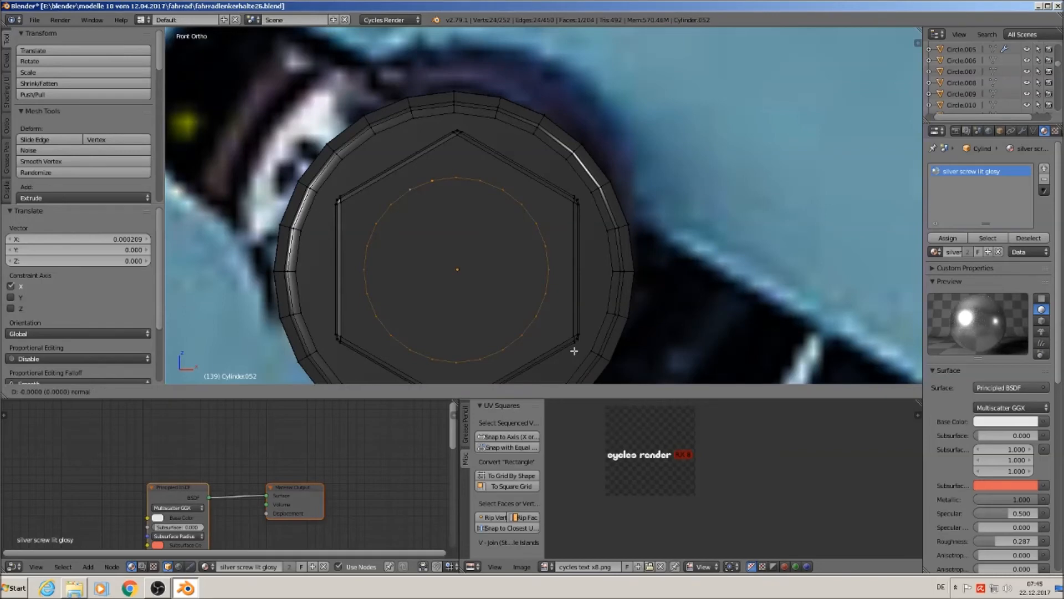
right_click(575, 351)
middle_click_drag(571, 347, 488, 265)
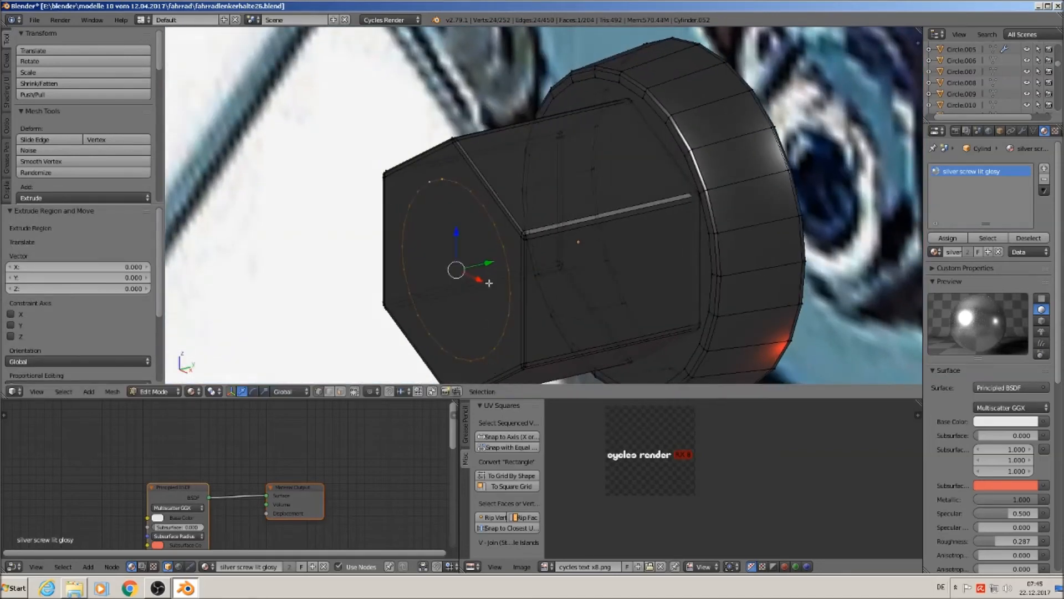
key("g")
key("y")
left_click(482, 264)
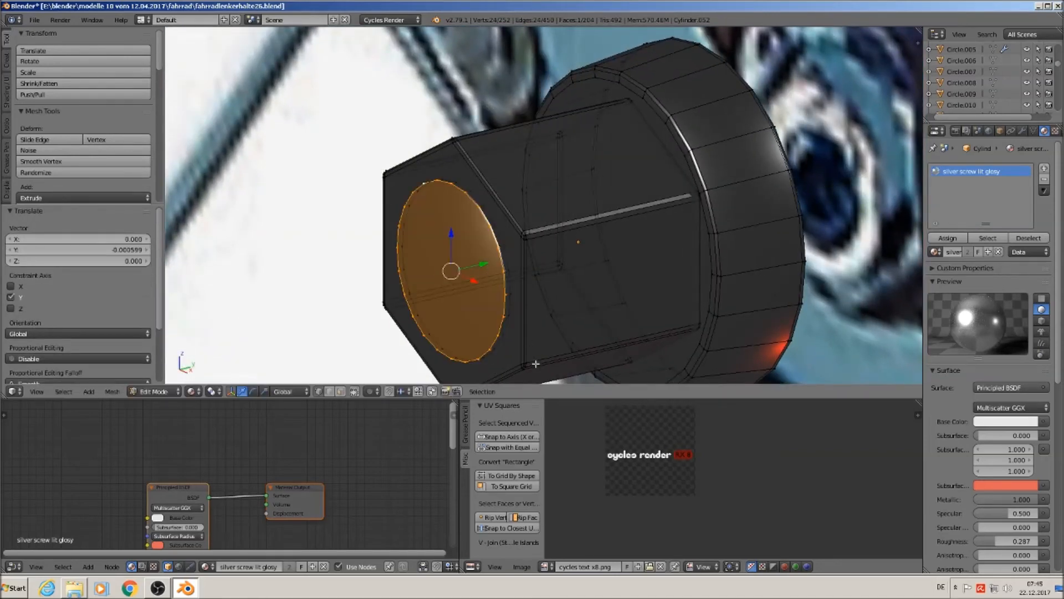
- Extrude the disc inward at a scale of about 0.914 and sink the inner face about 0.00032 along Y
key("e")
key("s")
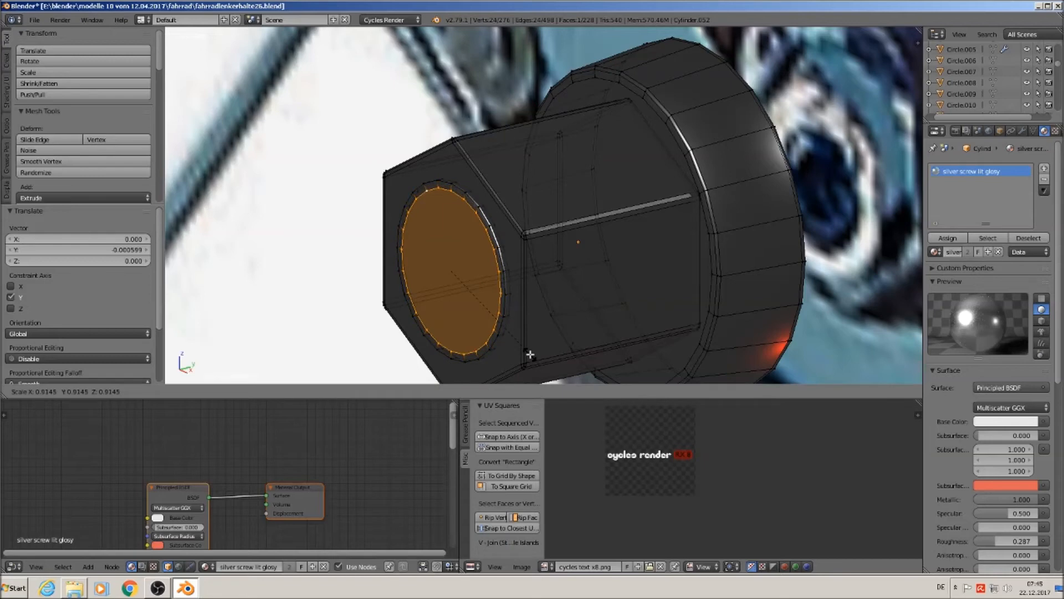
right_click(530, 354)
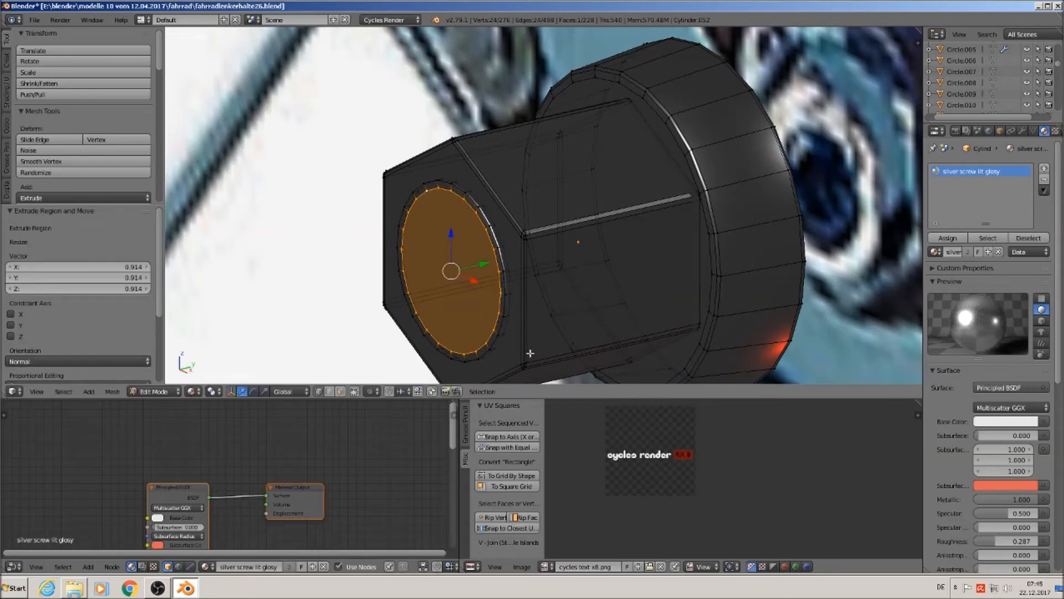
key("e")
key("y")
left_click(476, 267)
- Inset the sunken disc at a scale of about 0.947 and extrude its inner face about 0.0004 outward along Y
key("s")
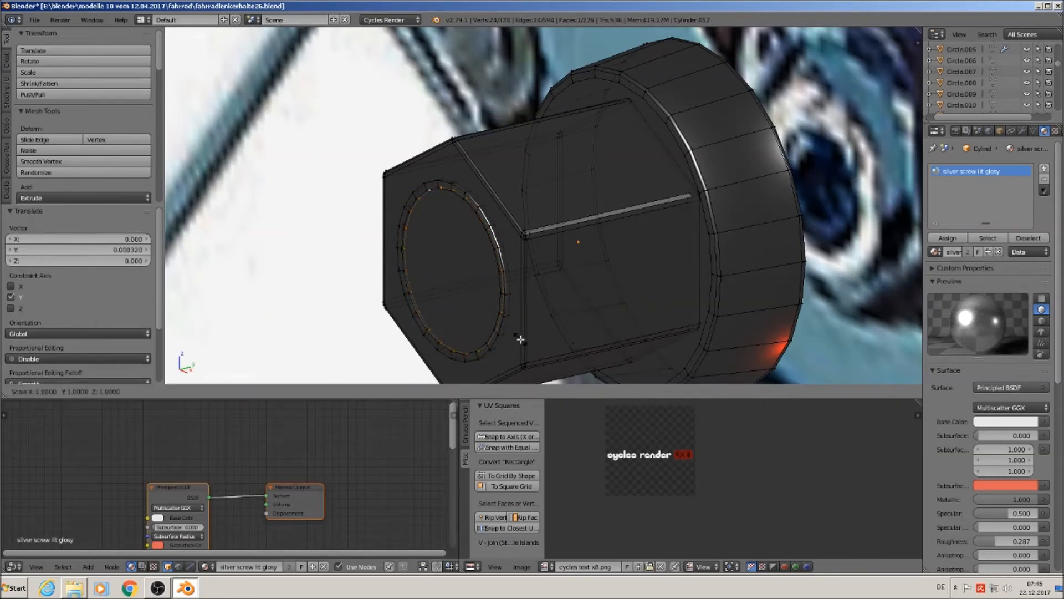
left_click(519, 335)
right_click(511, 314)
key("e")
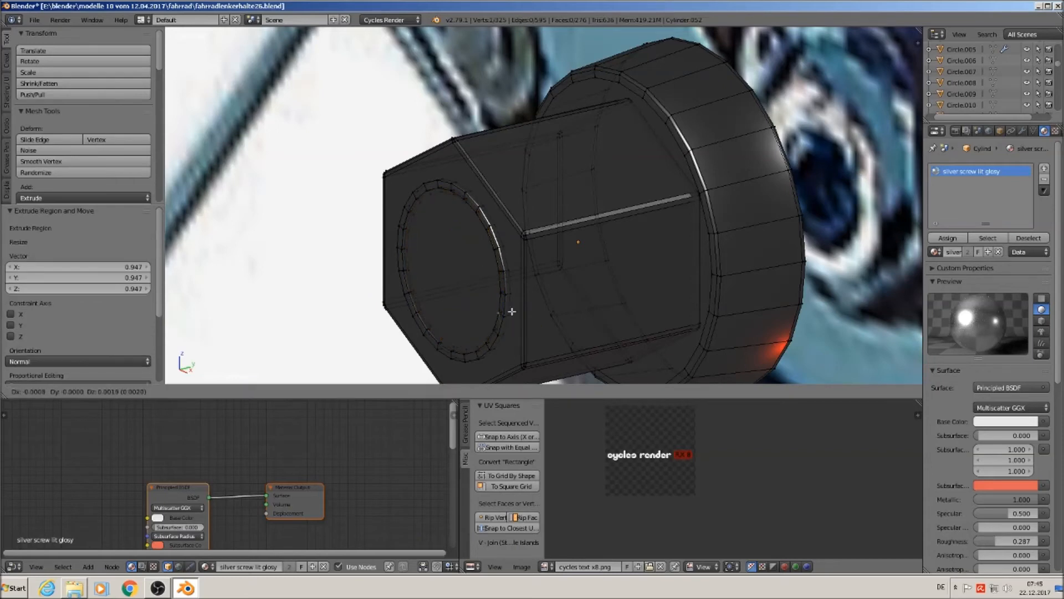
right_click(507, 298)
right_click(496, 307, "alt")
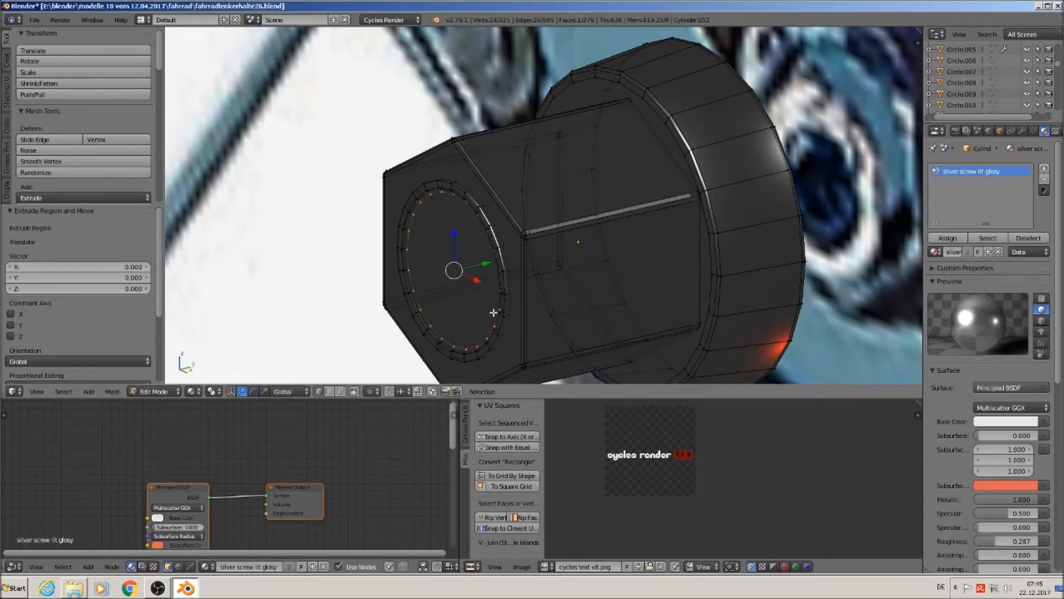
key("f")
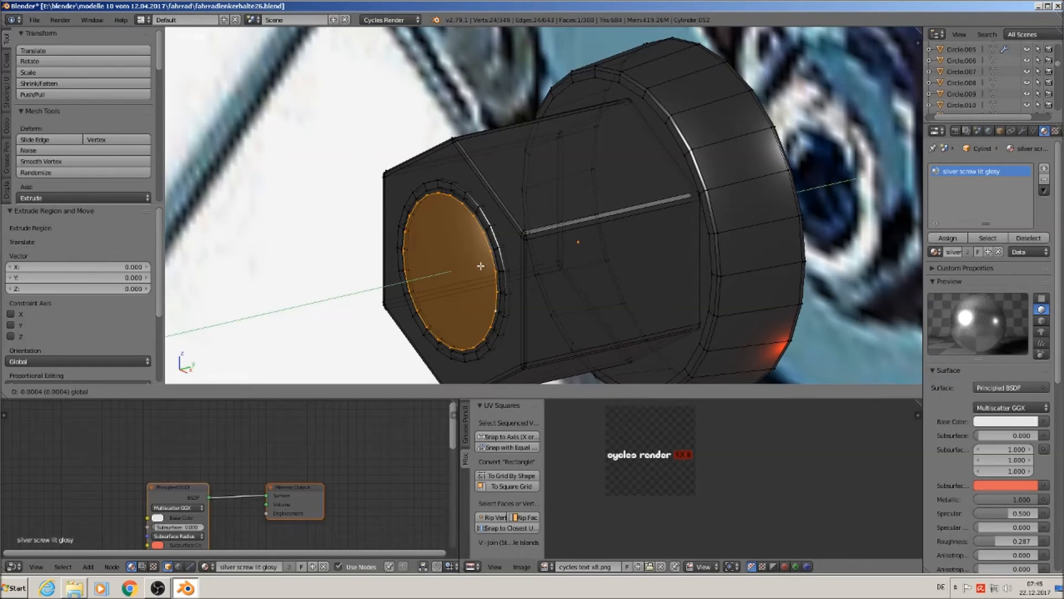
- Set the disc face on the end of the axle bolt to flat shading
key("Tab")
middle_click_drag(493, 288, 593, 248)
scroll(550, 230, "down", 3)
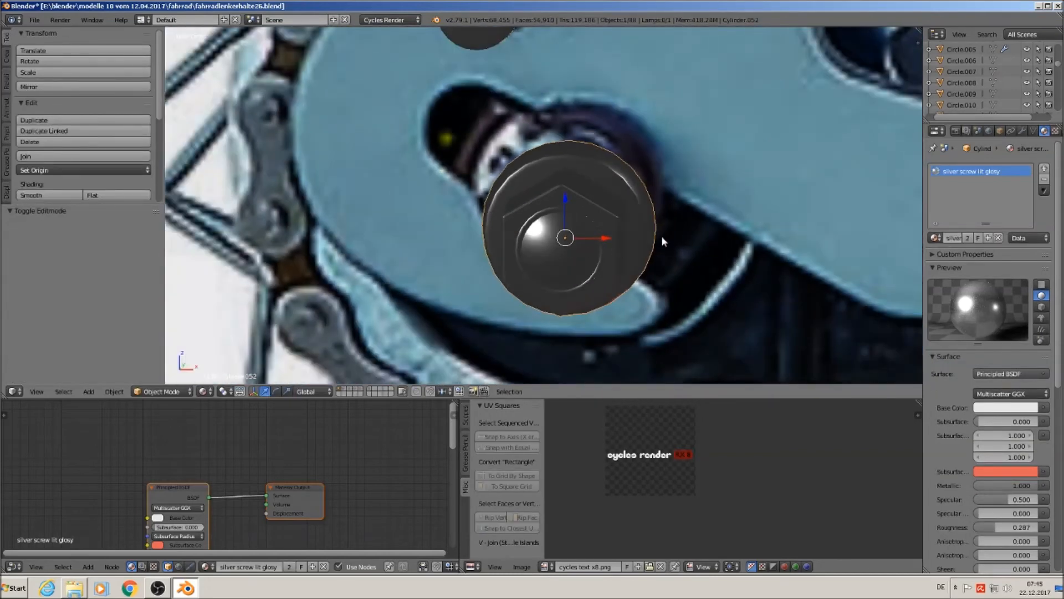
scroll(708, 264, "up", 2)
middle_click_drag(707, 264, 631, 273)
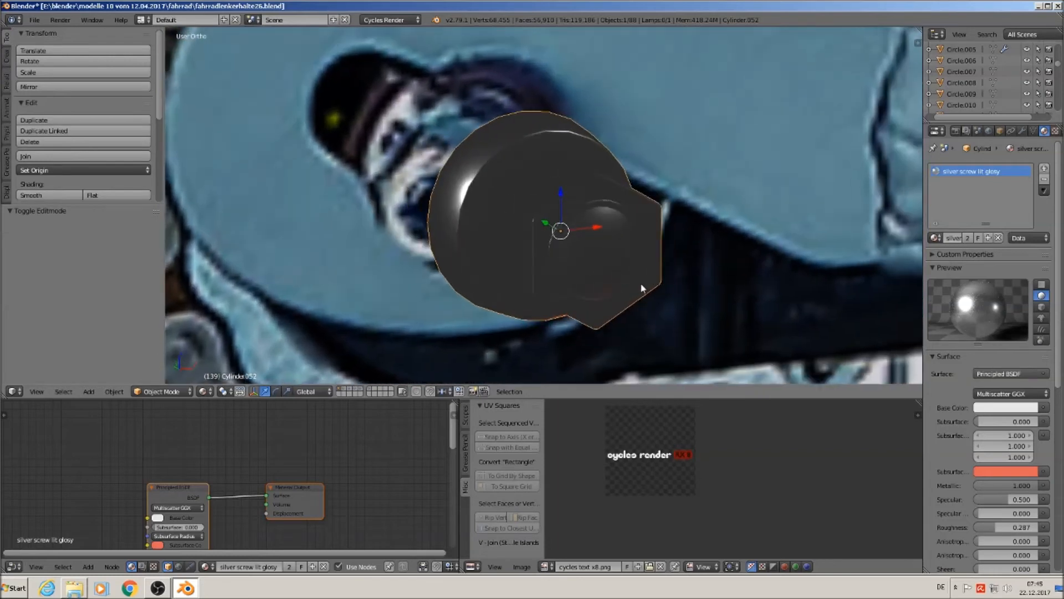
scroll(631, 274, "up", 2)
key("Tab")
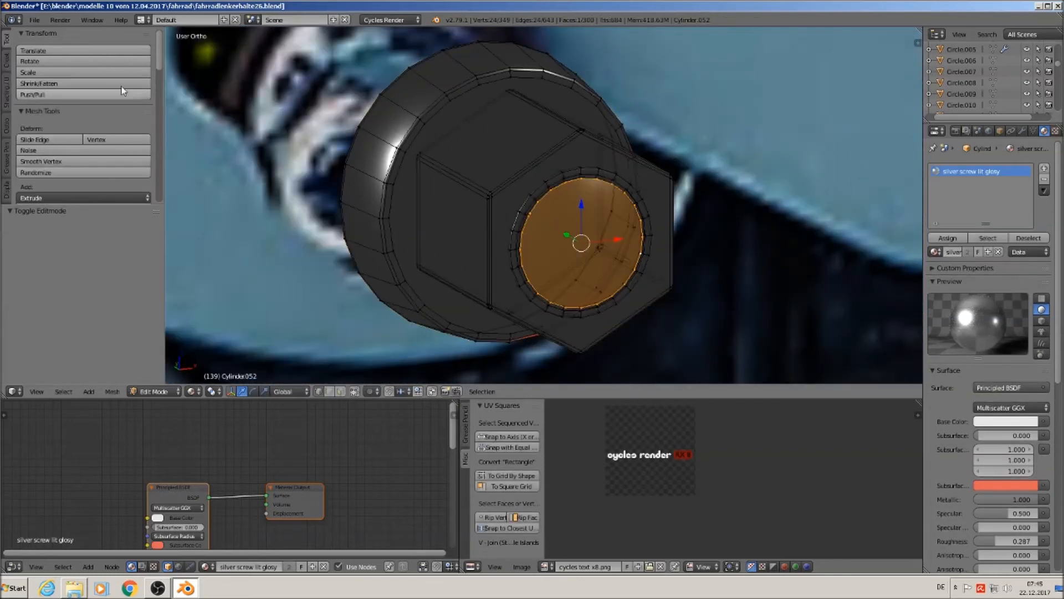
left_click(7, 90)
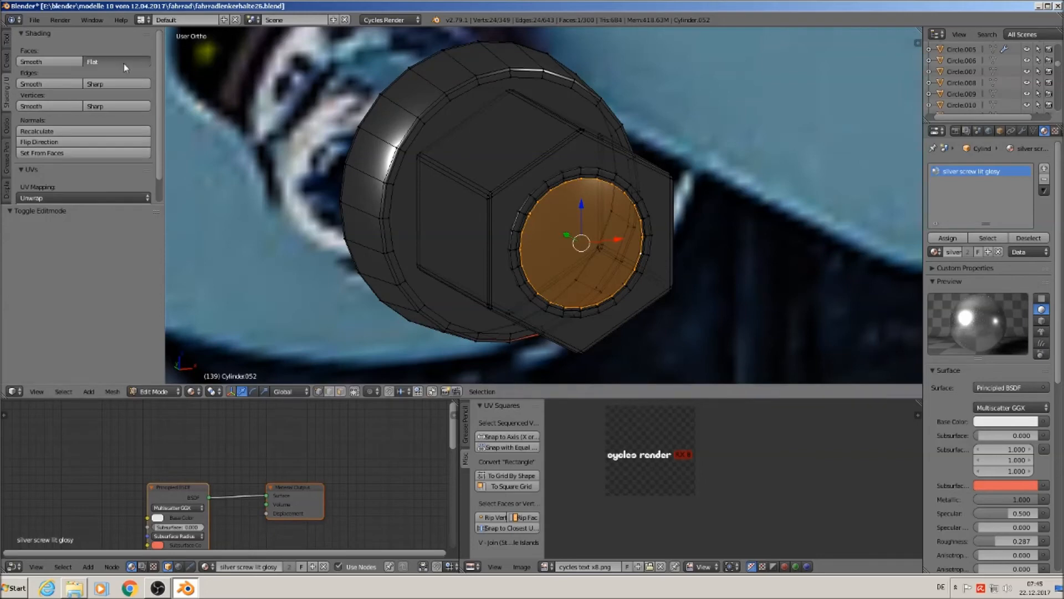
- Set the outer and inner face rings around the disc on the axle bolt's end to flat shading
key("Tab")
middle_click_drag(626, 280, 563, 258)
key("Tab")
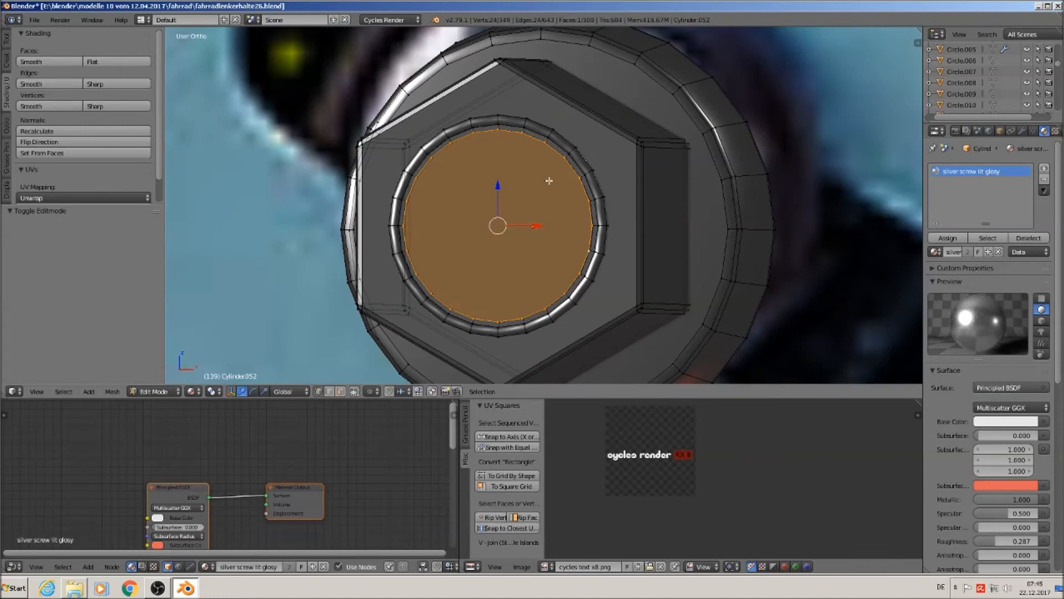
left_click(318, 392)
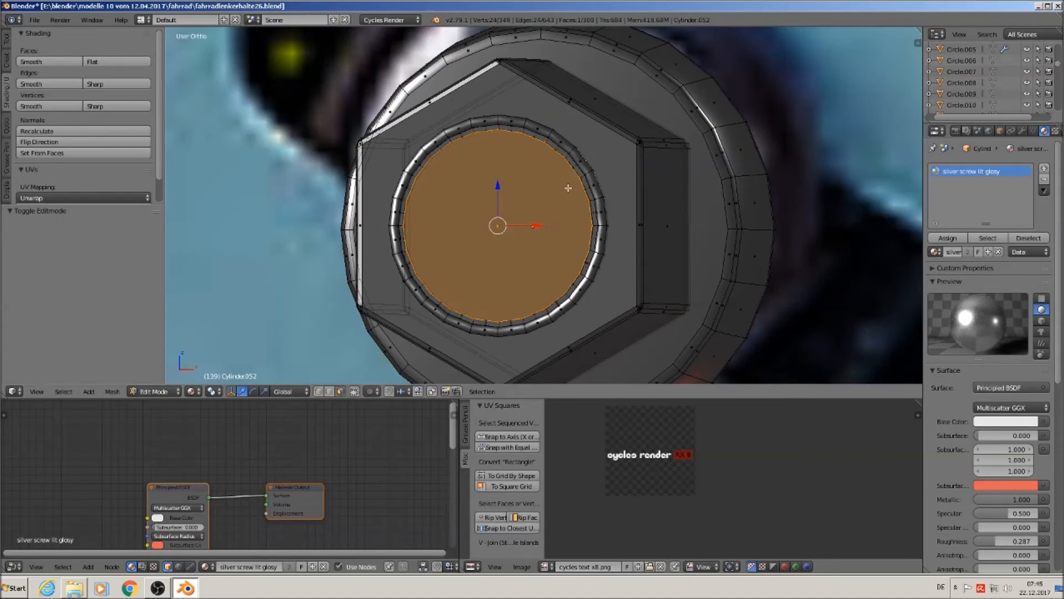
right_click(571, 148, "ctrl+alt")
left_click(139, 61)
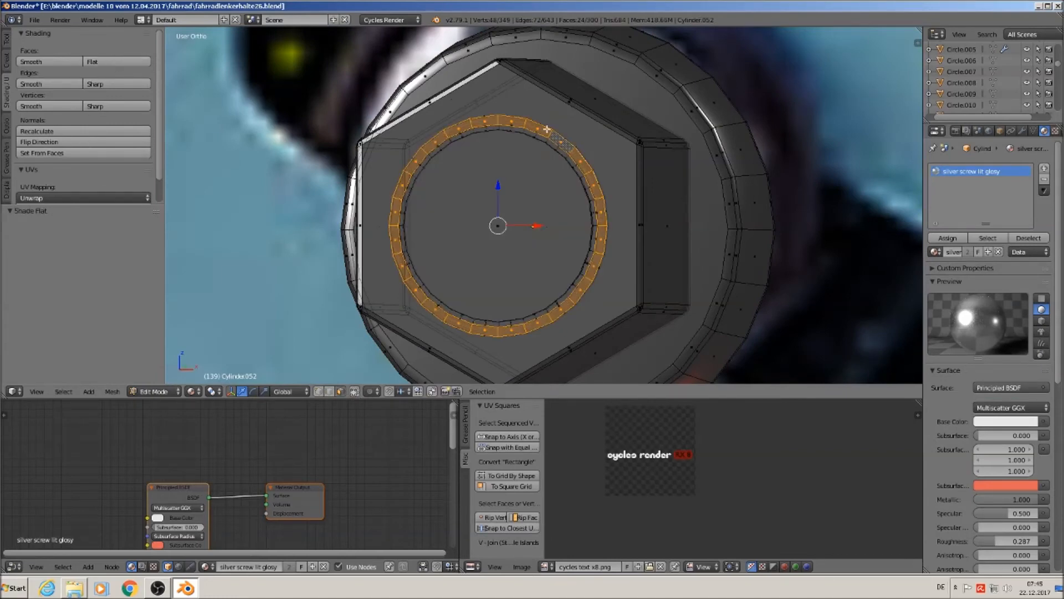
right_click(497, 127, "ctrl+alt")
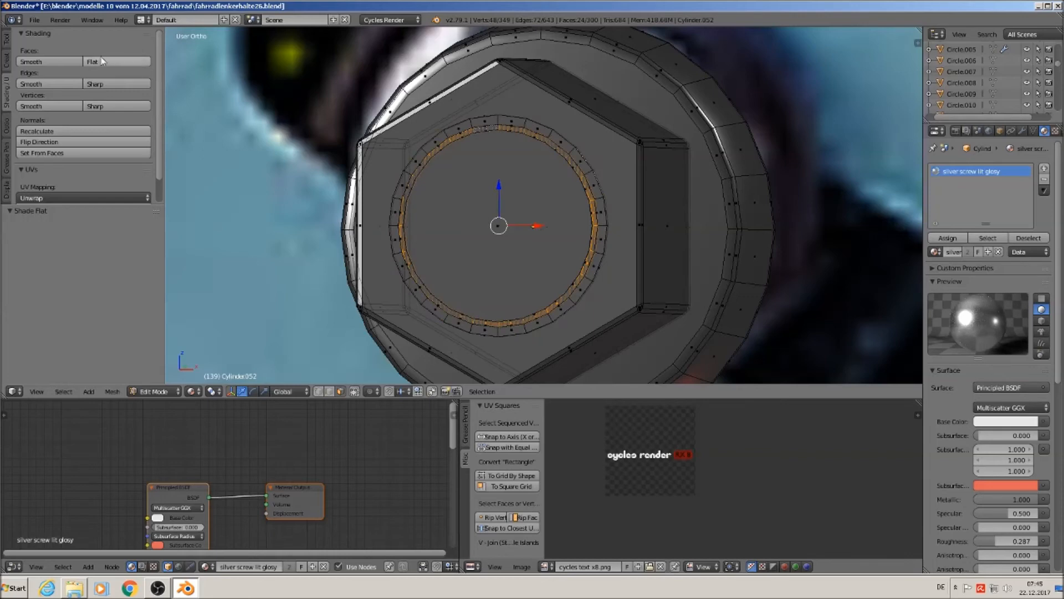
- Try moving the linked disc and its rings on the axle bolt's end about 0.0005 outward along Y
right_click(510, 99)
middle_click_drag(632, 189, 673, 233)
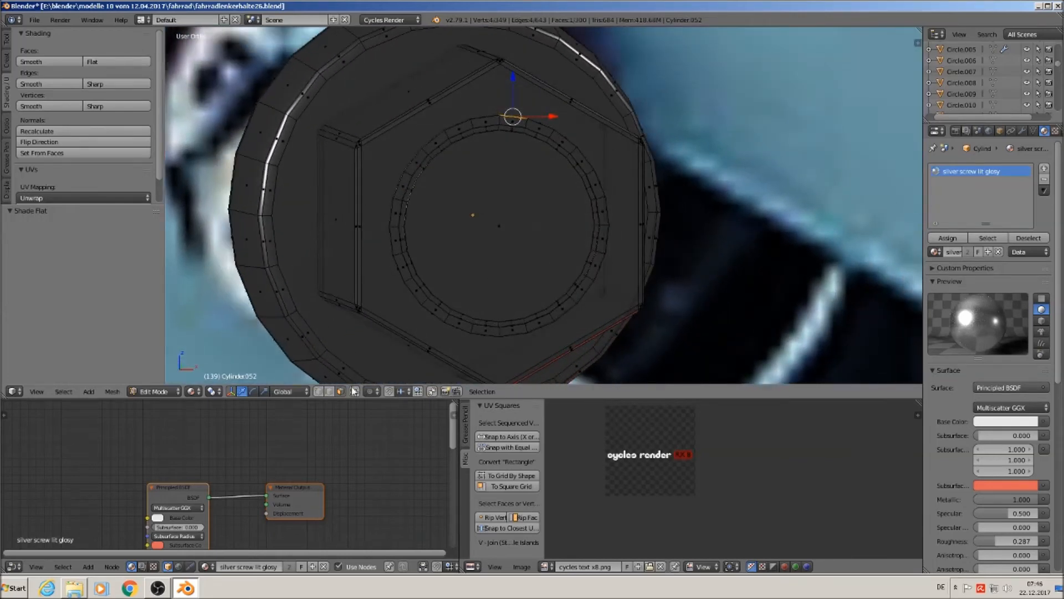
right_click(425, 133)
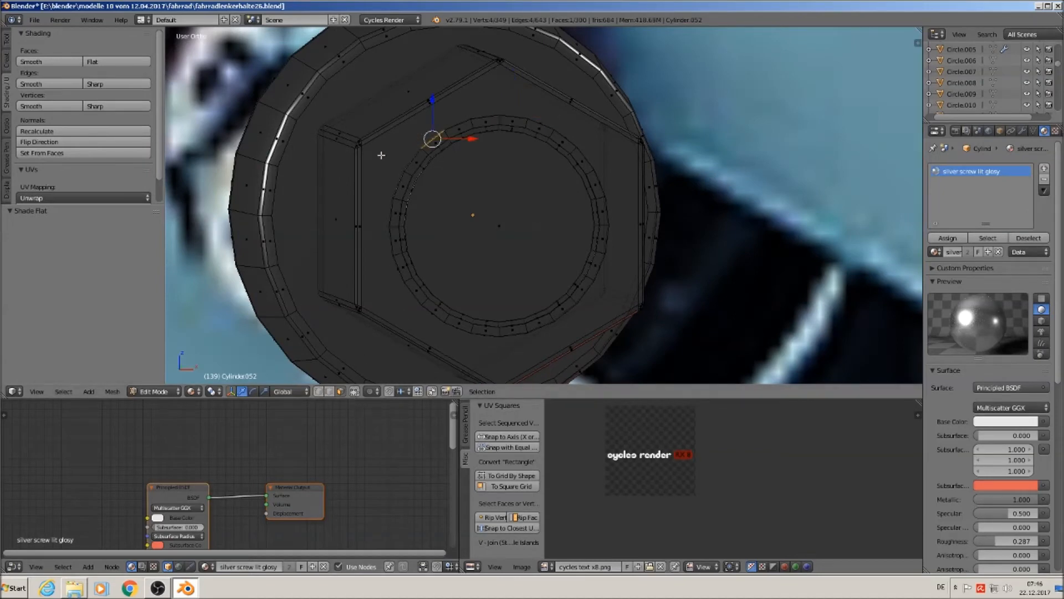
key("Tab")
middle_click_drag(407, 231, 474, 252)
key("Tab")
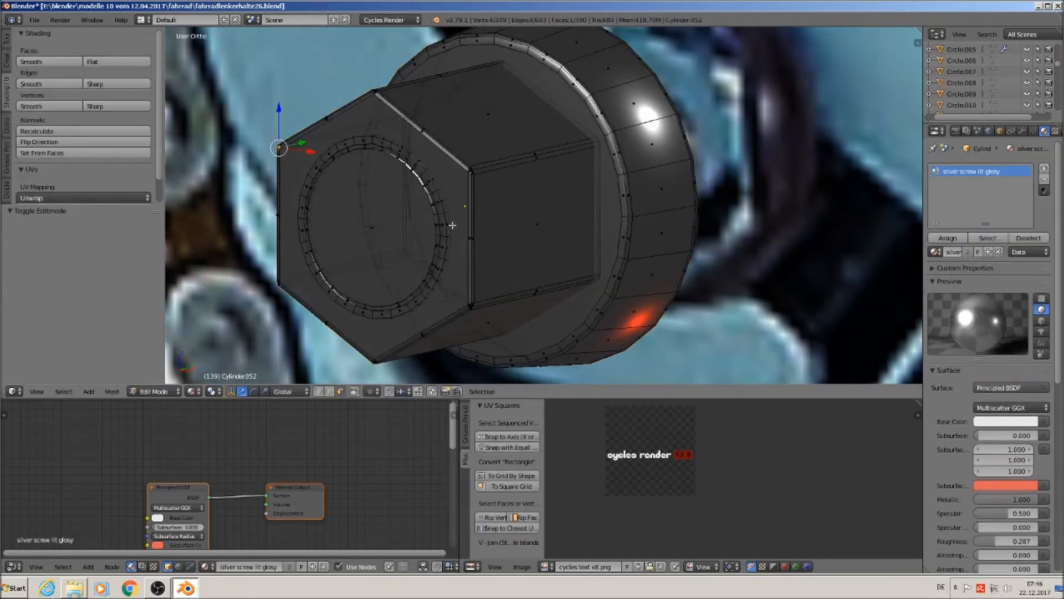
key("l")
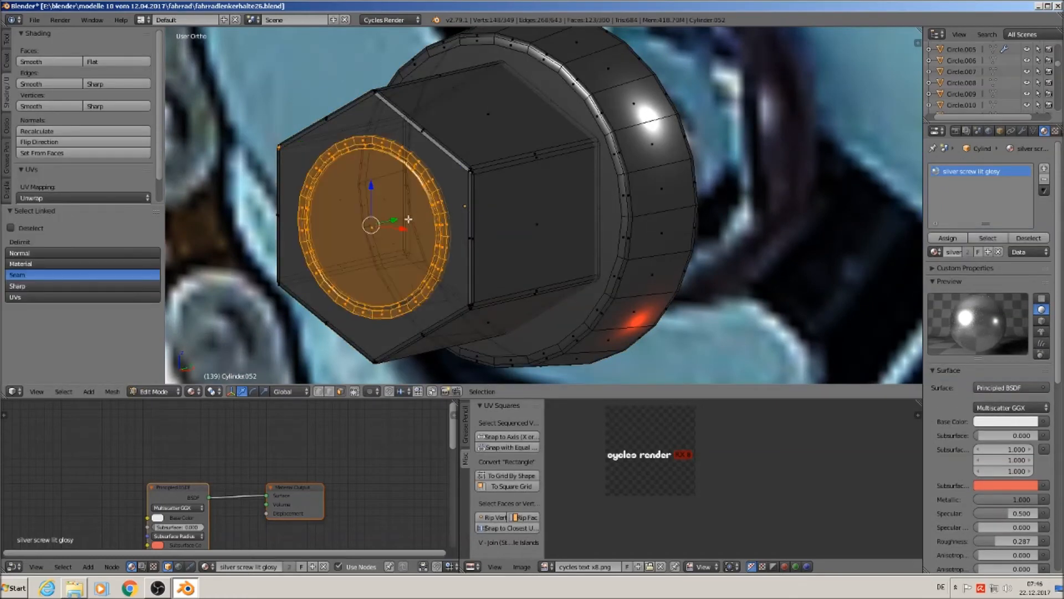
left_click_drag(395, 220, 392, 221)
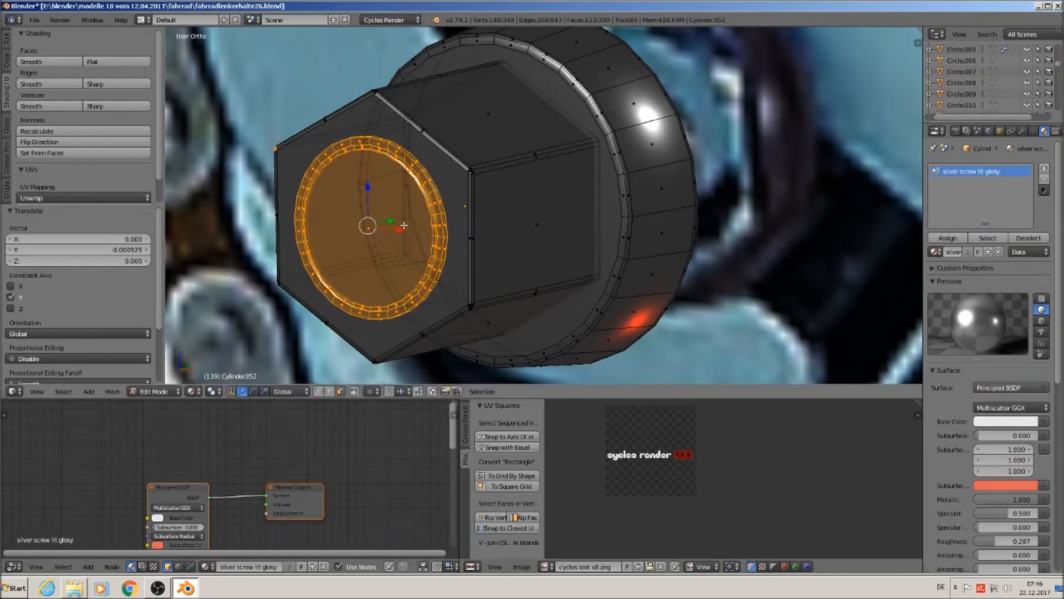
key("Tab")
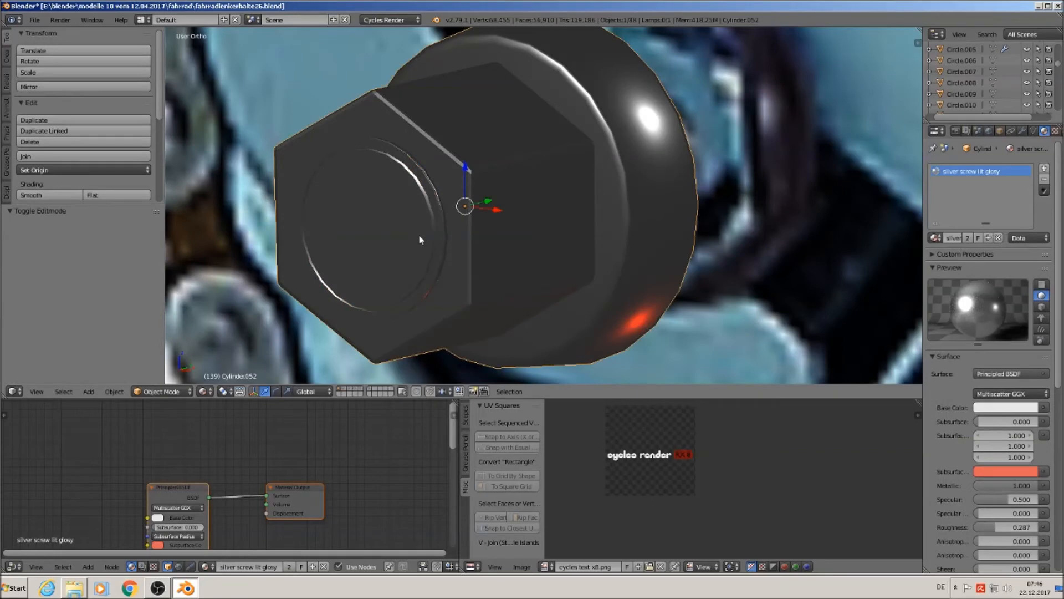
key("ctrl+z")
- Select the end disc together with its surrounding face rings on the axle bolt and set them to flat shading
key("Tab")
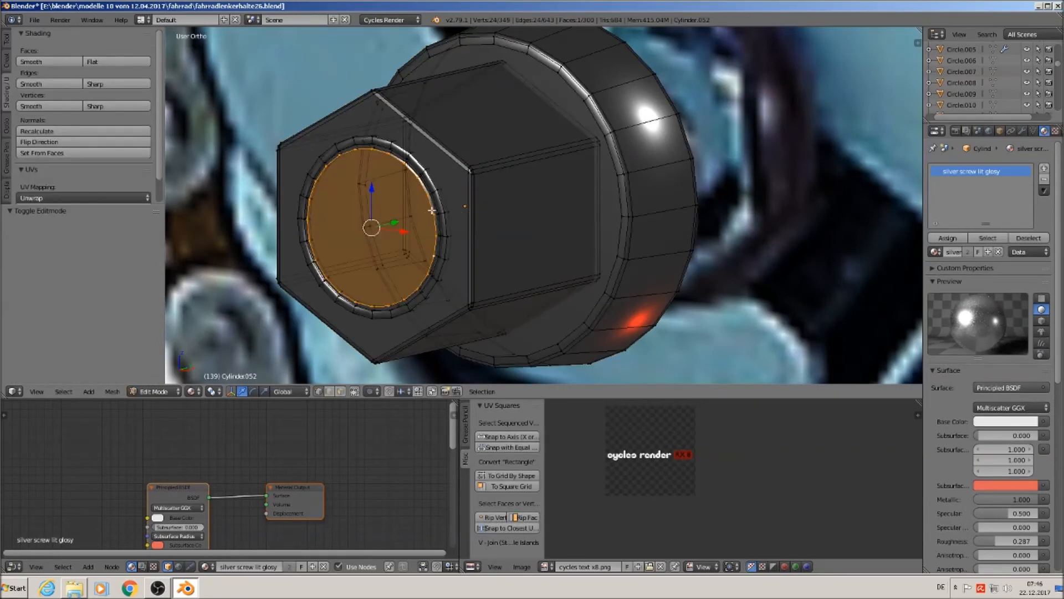
right_click(423, 176, "alt+shift")
right_click(424, 172, "alt+shift")
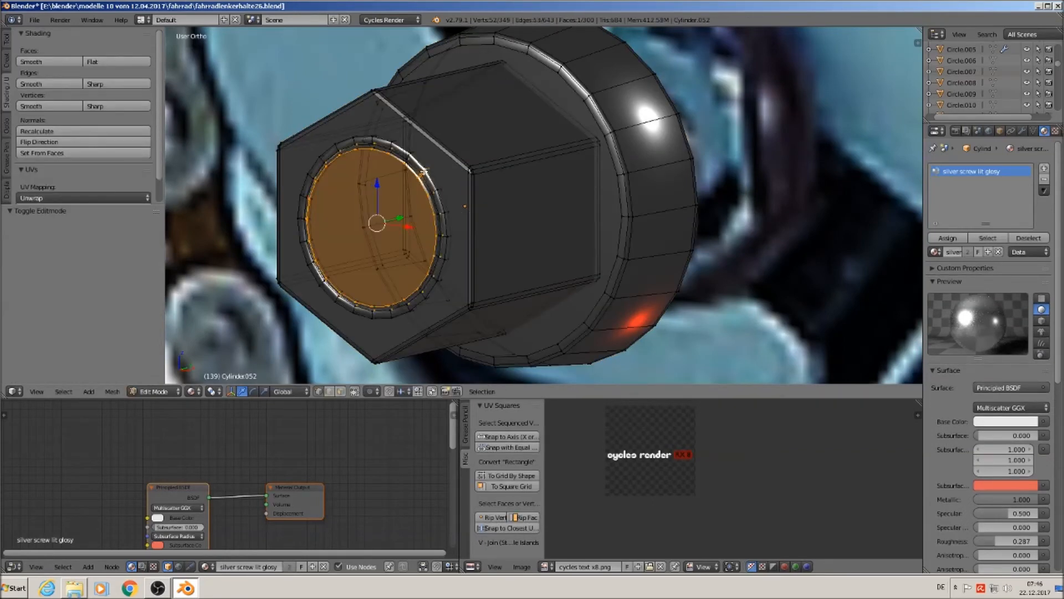
right_click(424, 172, "alt+shift")
key("l")
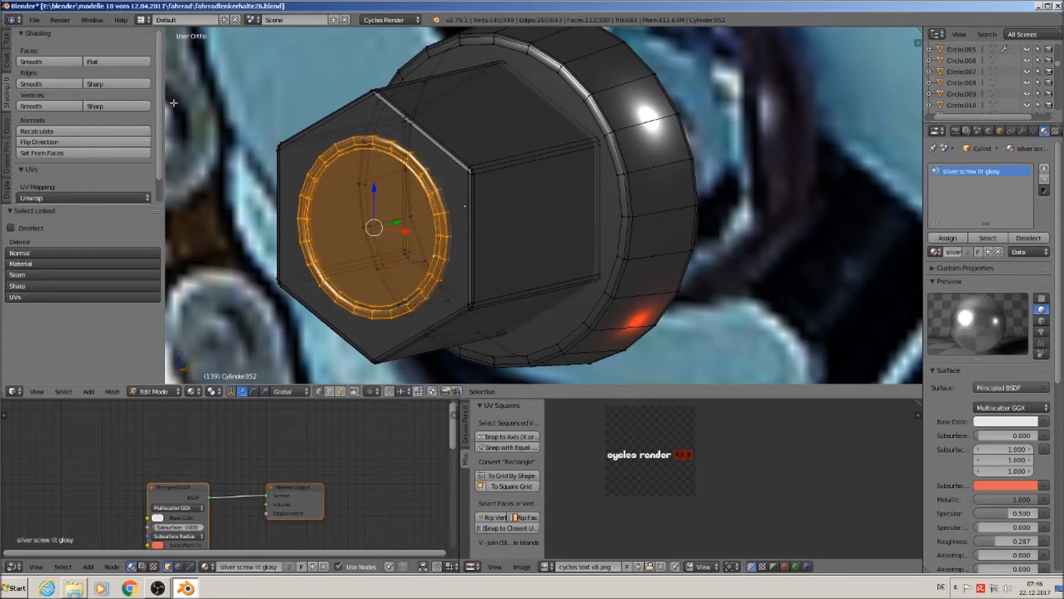
left_click(116, 62)
key("Tab")
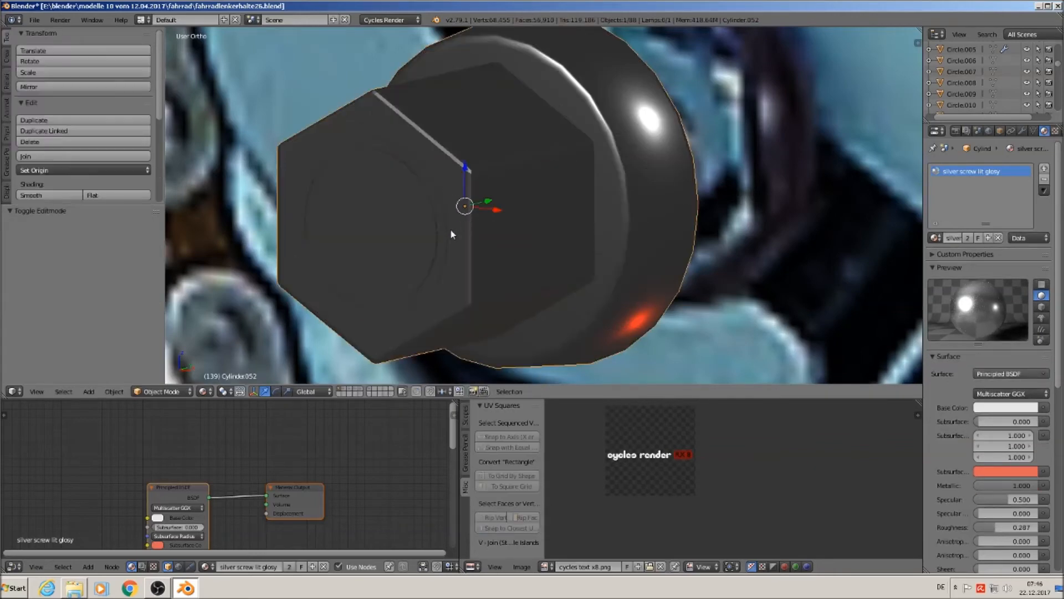
mouse_move(446, 228)
middle_mouse_down()
mouse_move(495, 215)
mouse_move(483, 209)
mouse_move(454, 224)
middle_mouse_up()
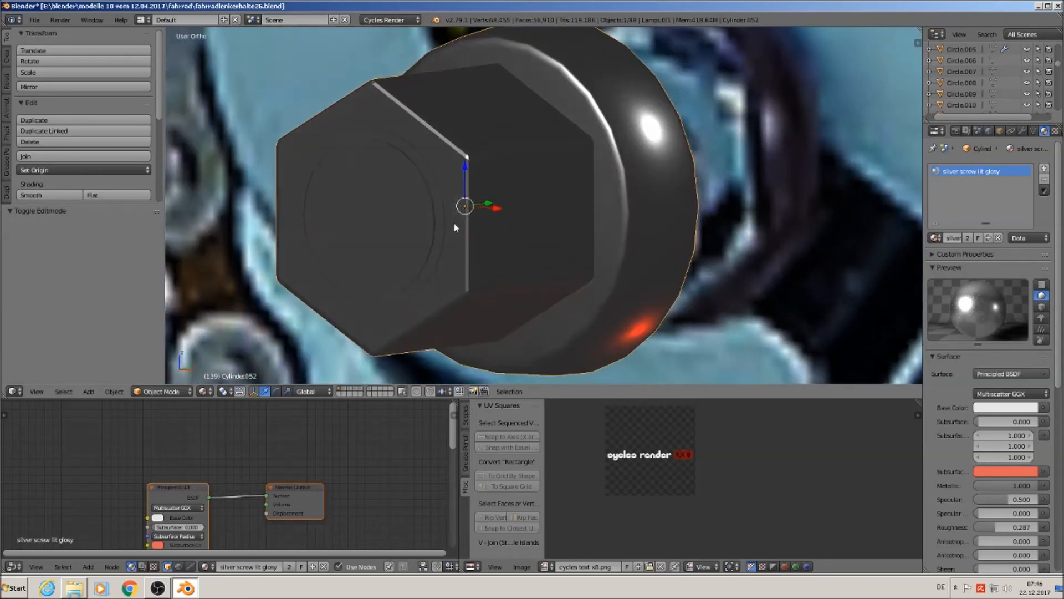
- Shift the selected disc and rings slightly outward along Y and fine-tune their depth on the hex head
key("Tab")
left_click_drag(399, 218, 386, 221)
scroll(430, 242, "up", 1)
middle_click_drag(430, 242, 361, 246)
left_click_drag(377, 225, 388, 225)
key("Tab")
- Duplicate the small dropout bolt onto the chain guard's bolt in the reference image and scale the copy by about 1.256
middle_click_drag(388, 225, 546, 266)
scroll(564, 243, "down", 3)
scroll(548, 266, "down", 6)
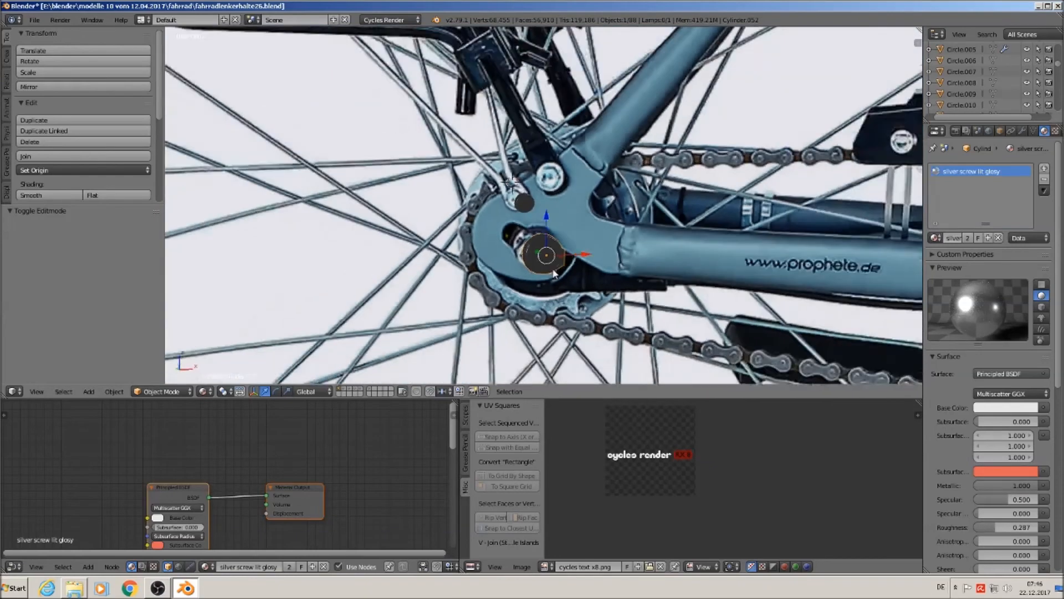
scroll(554, 270, "down", 2)
scroll(600, 271, "down", 6)
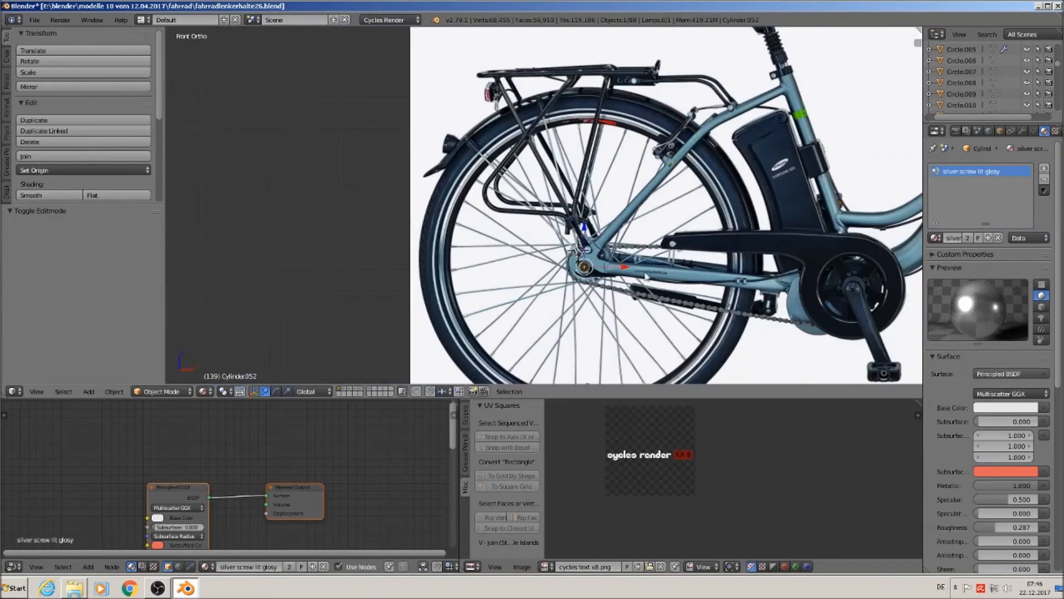
scroll(638, 277, "up", 8)
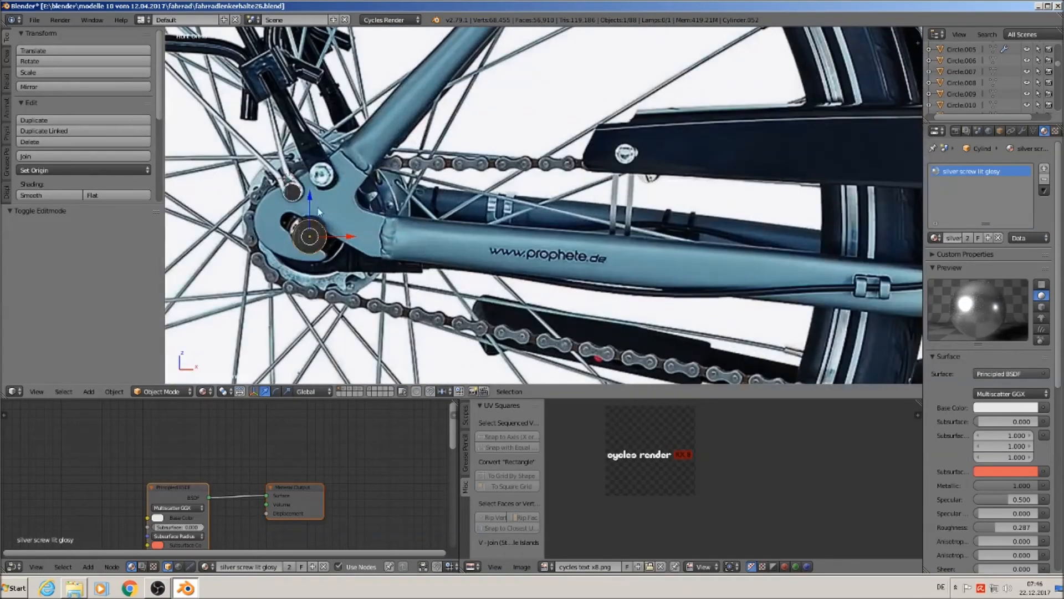
right_click(296, 195)
key("shift+d")
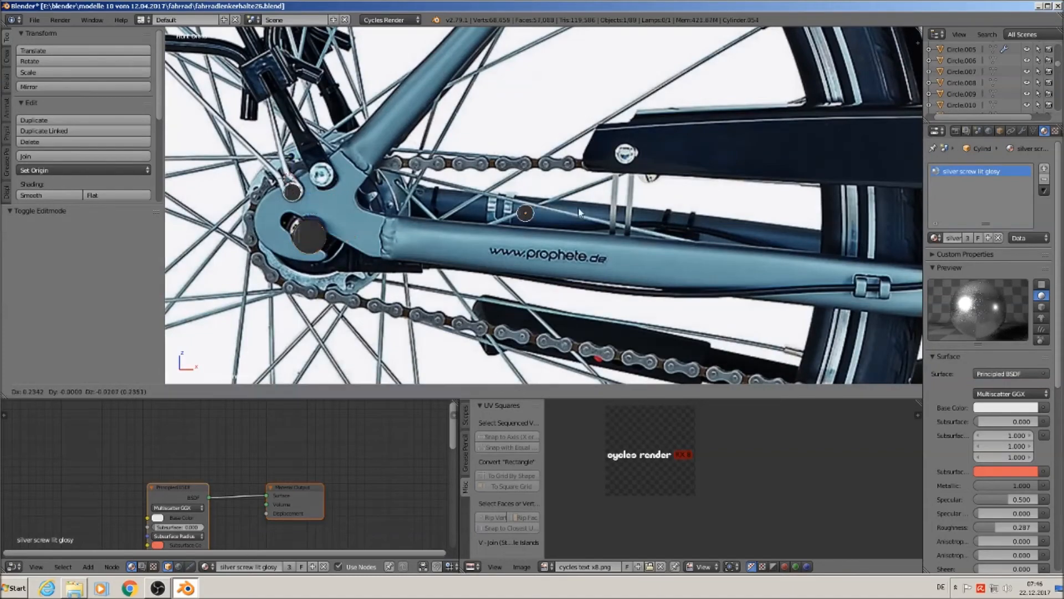
left_click(643, 174)
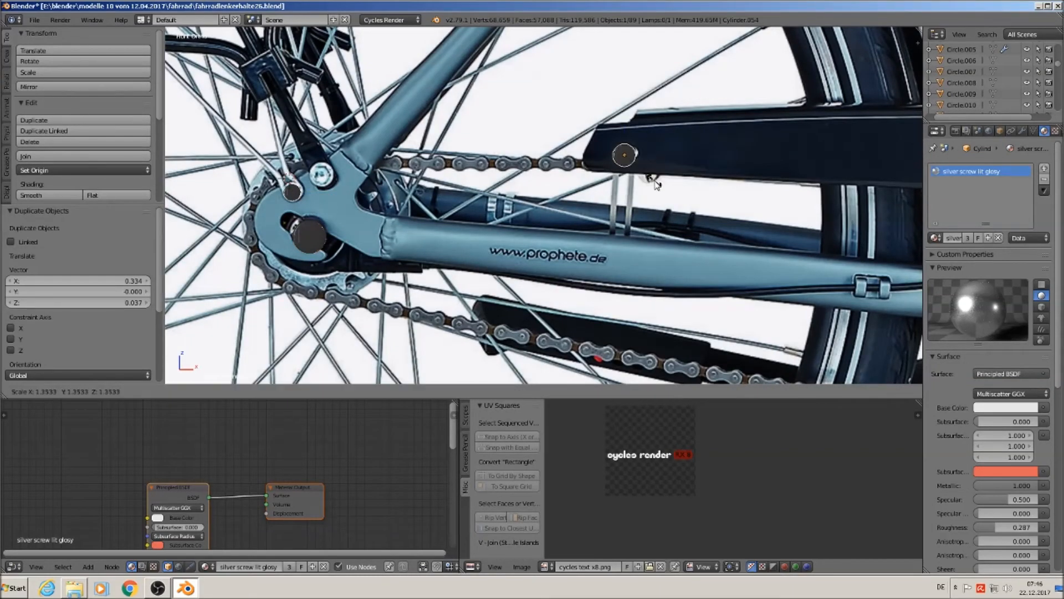
key("s")
left_click(648, 180)
- Move the duplicated bolt from the reference image to the rear end of the modelled bike's chain guard
scroll(652, 244, "down", 5)
scroll(652, 244, "down", 3)
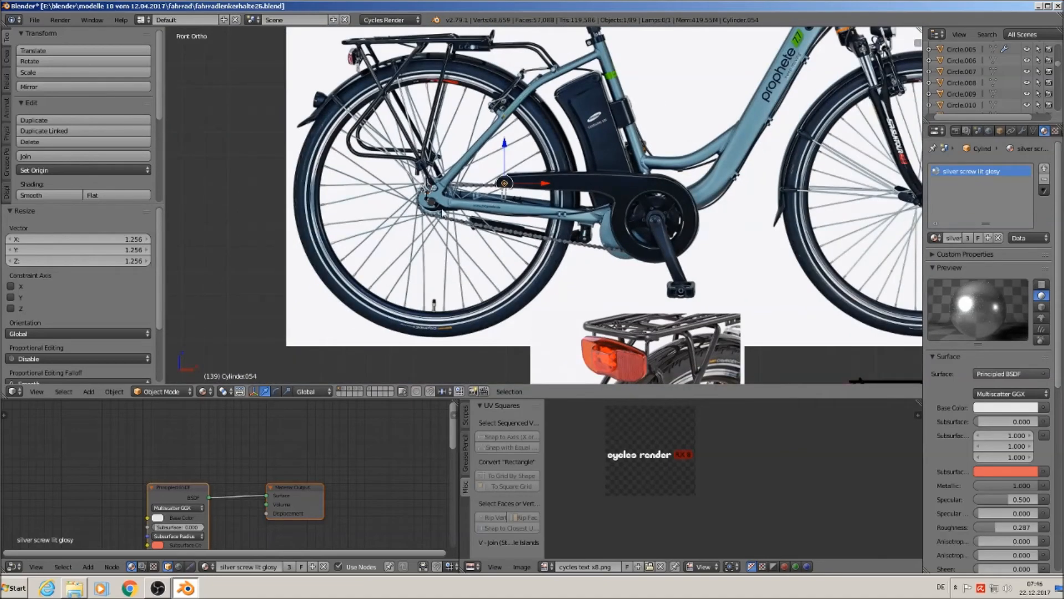
scroll(525, 201, "down", 6)
scroll(459, 183, "up", 6)
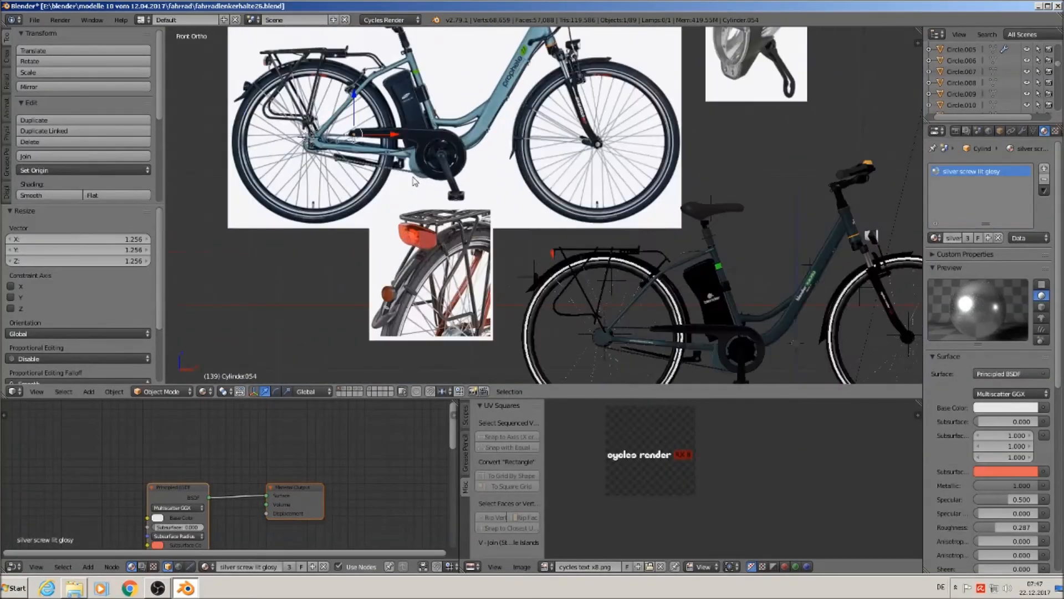
key("g")
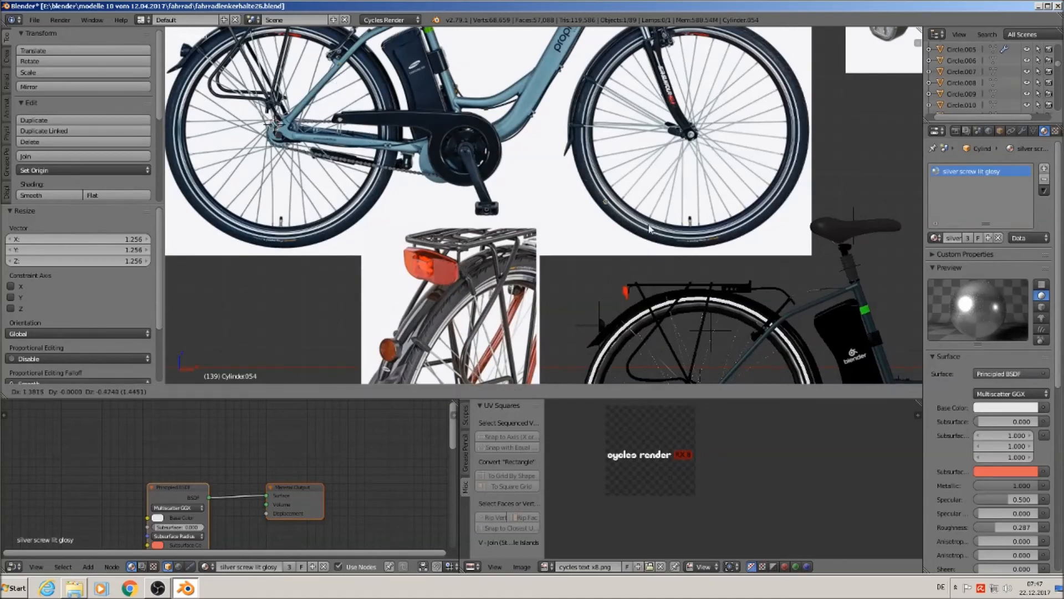
left_click(869, 365)
middle_click_drag(816, 311, 590, 181, "shift")
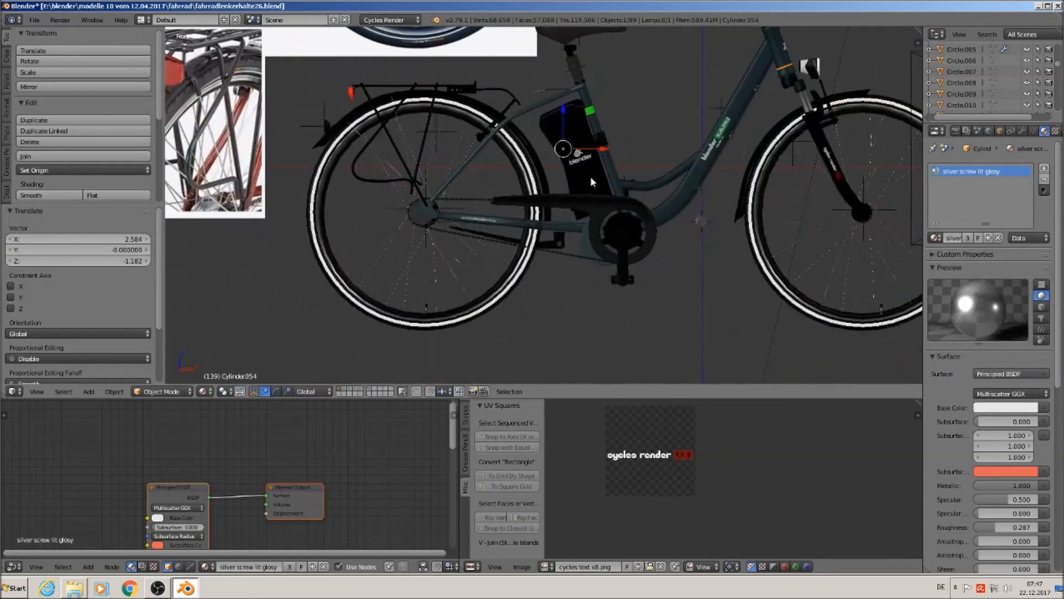
key("g")
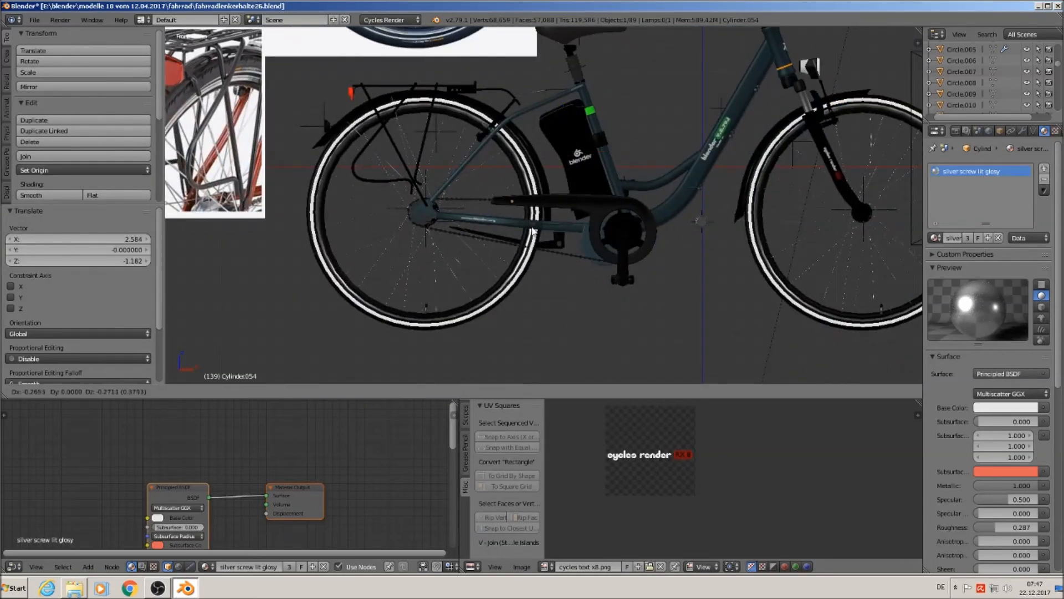
left_click(529, 228)
- Move the duplicated bolt about -1.728 along Y to bring it to the chain guard's outer side
middle_click_drag(527, 212, 474, 223)
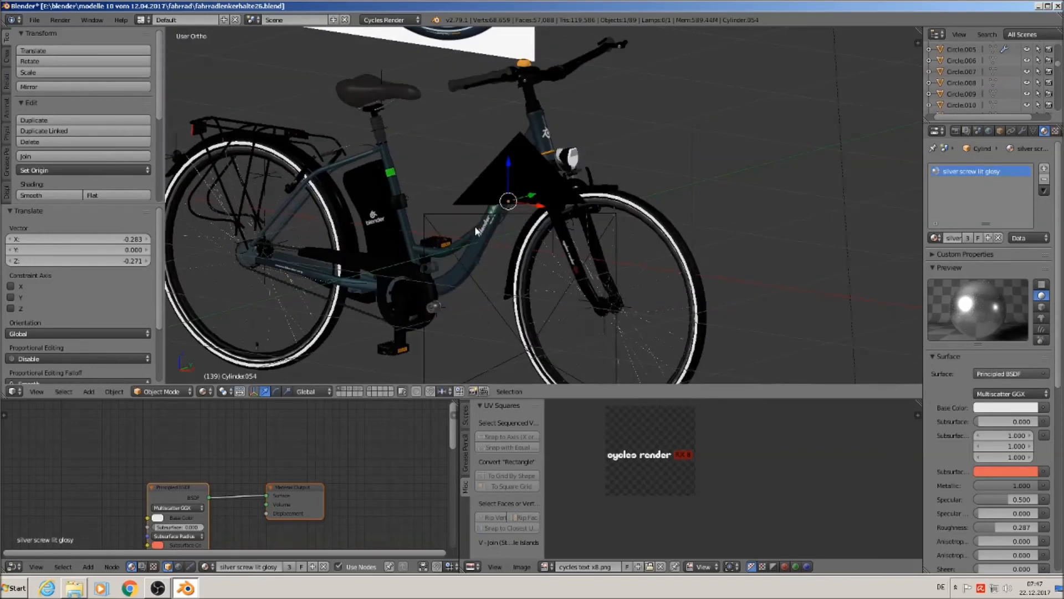
scroll(471, 225, "up", 3)
left_click_drag(559, 179, 386, 229)
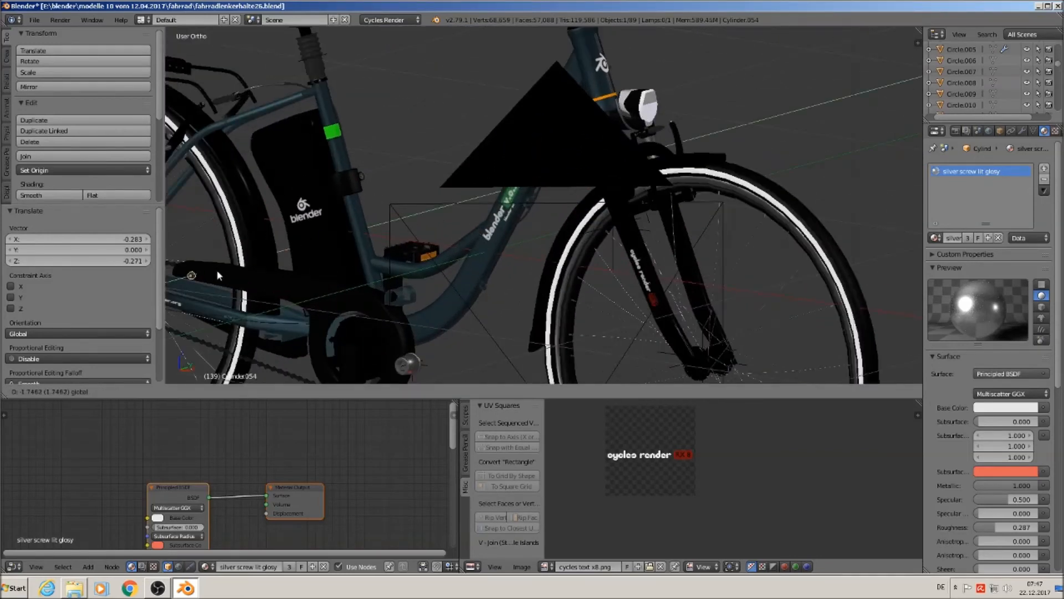
left_click_drag(221, 268, 220, 266)
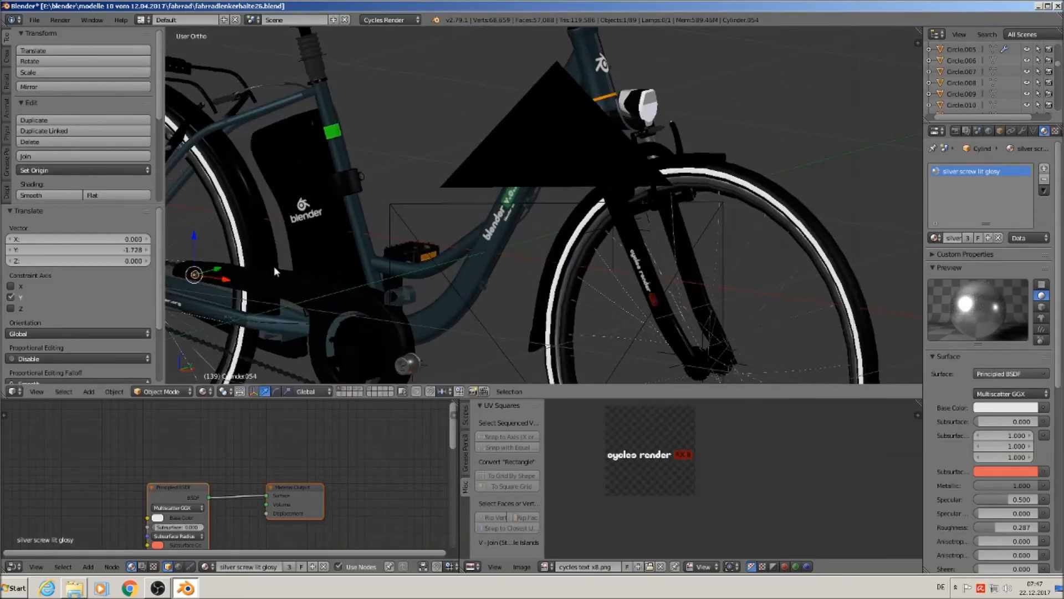
- Move the bolt about 0.004 along Y to seat its flange against the chain guard
key("KP_Decimal")
scroll(544, 250, "down", 5)
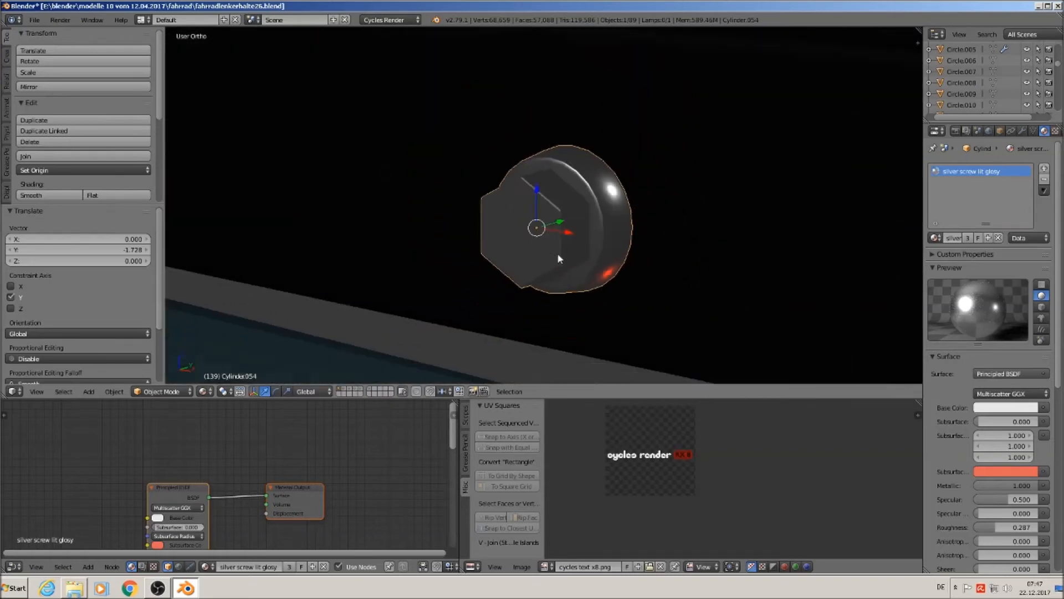
left_click_drag(570, 230, 580, 231)
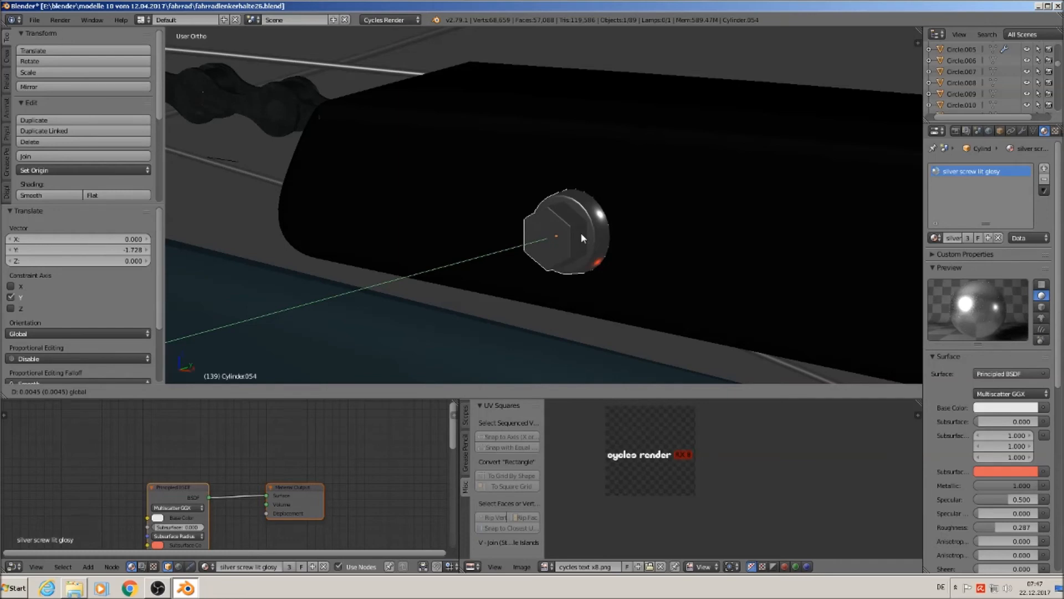
left_click_drag(580, 231, 580, 233)
- Flatten the chain guard bolt to about 0.641 along Y and push it back against the guard's surface
scroll(579, 233, "down", 2)
mouse_move(579, 233)
middle_mouse_down()
mouse_move(565, 252)
mouse_move(633, 258)
mouse_move(659, 280)
mouse_move(715, 287)
mouse_move(601, 283)
mouse_move(583, 236)
middle_mouse_up()
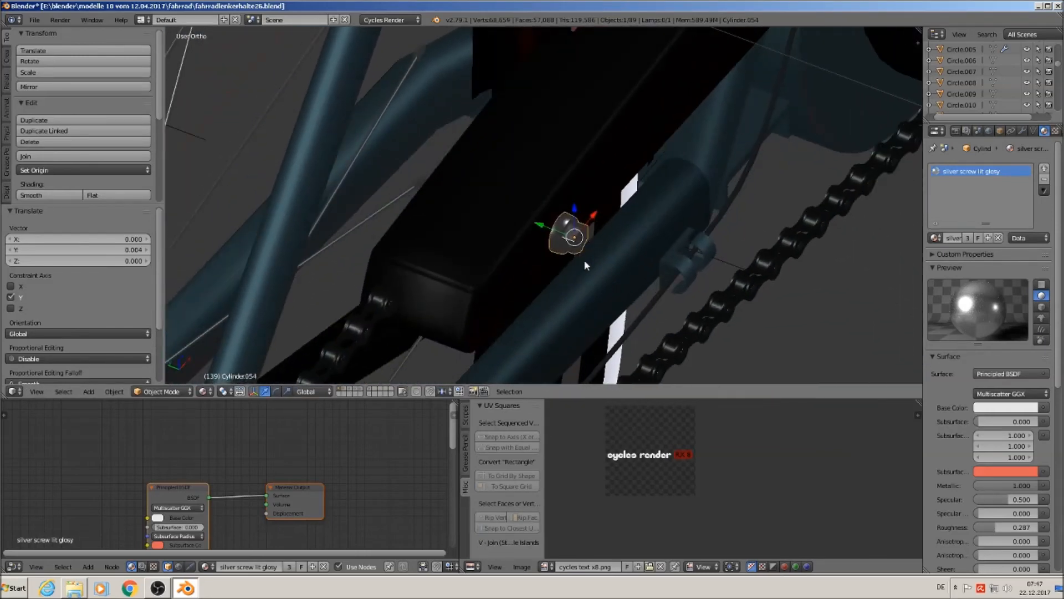
key("s")
key("y")
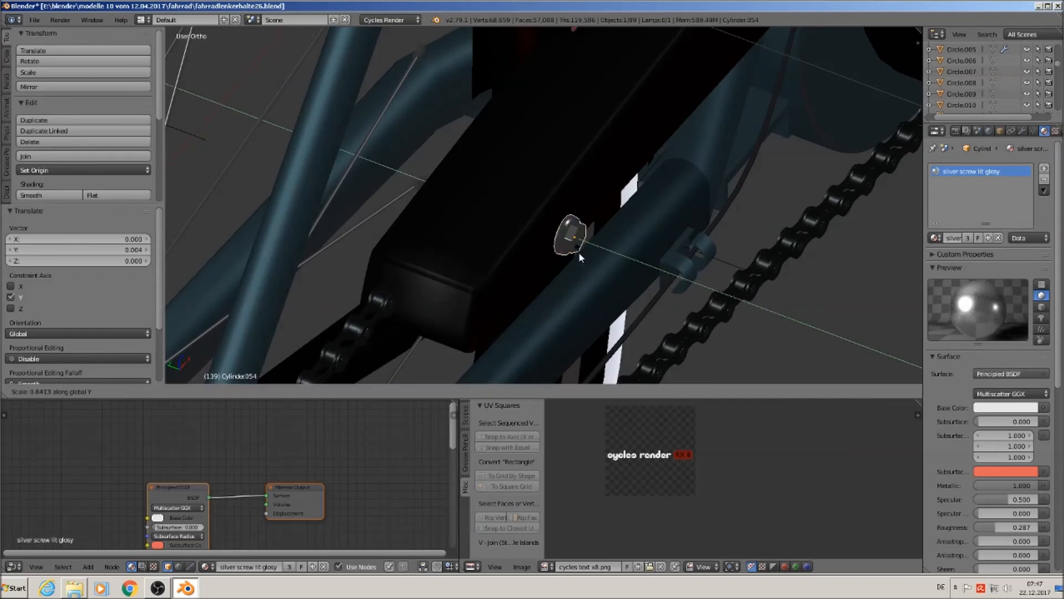
left_click(579, 252)
key("g")
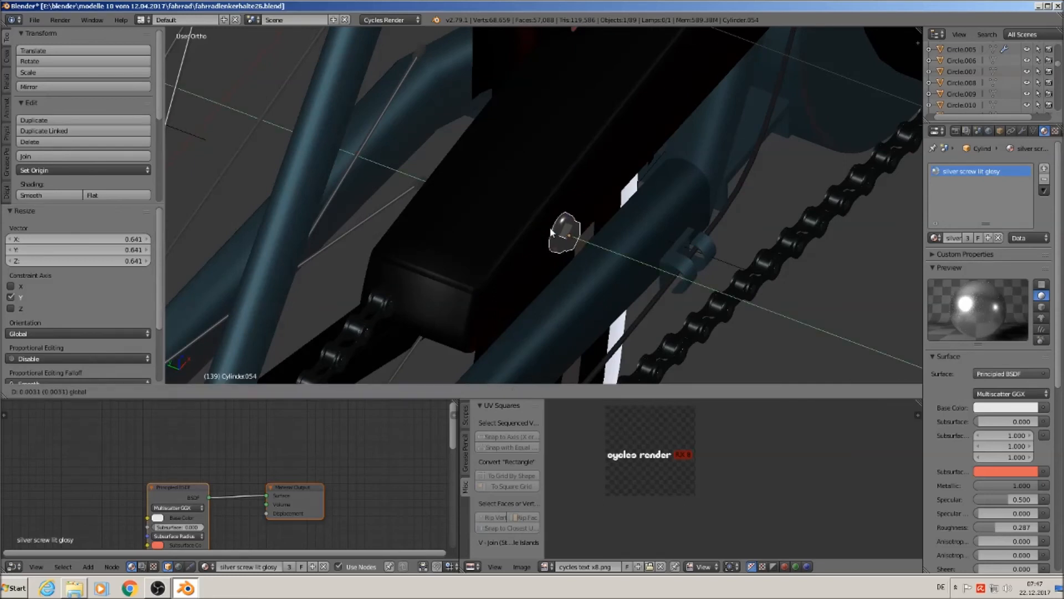
left_click(547, 226)
middle_click_drag(548, 227, 694, 265)
key("a")
scroll(514, 256, "down", 6)
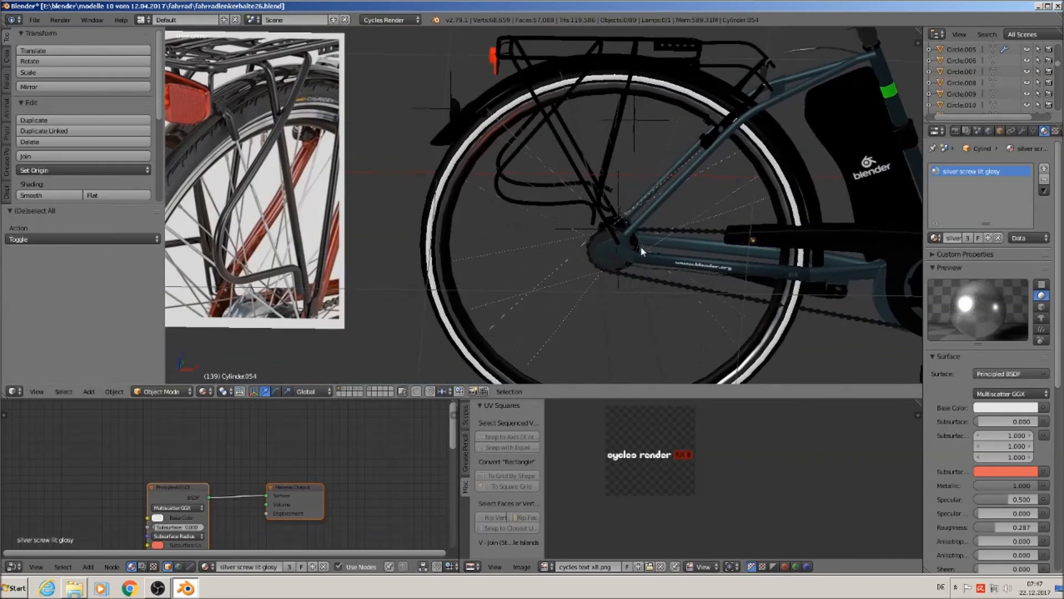
scroll(637, 247, "up", 3)
scroll(605, 242, "down", 3)
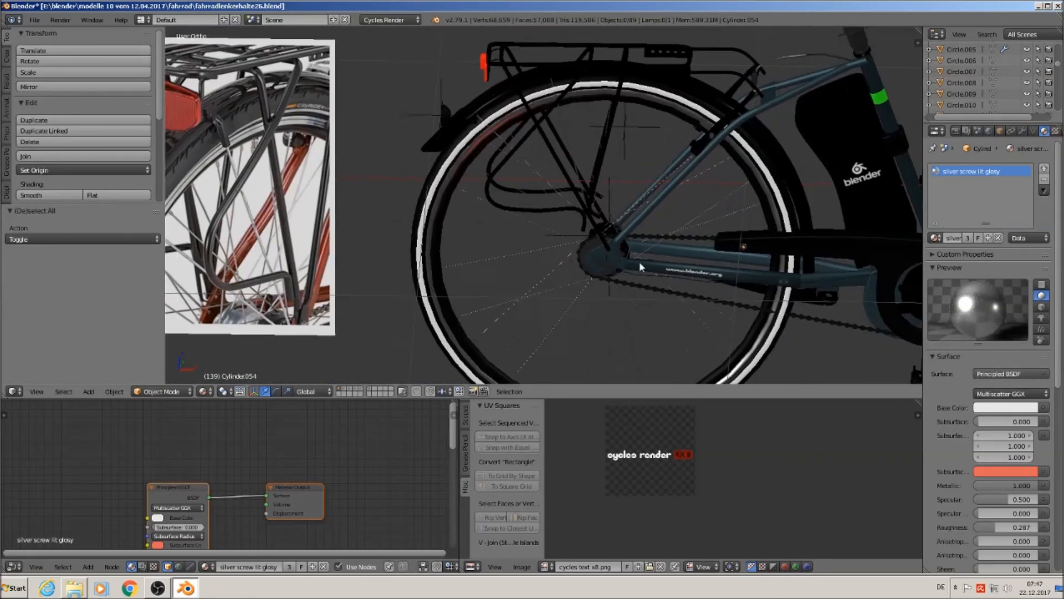
- Move the axle bolt from the bike reference image to the modelled bike's rear hub, about 2.181 along X and -1.440 along Z
scroll(624, 251, "up", 4)
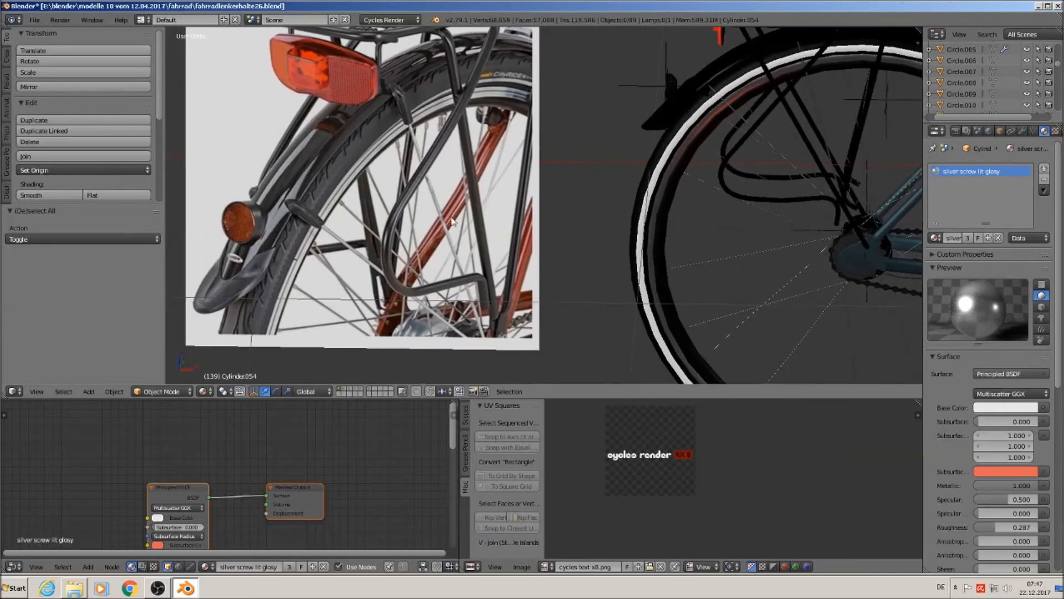
middle_click_drag(469, 218, 472, 199, "shift")
scroll(471, 200, "down", 4)
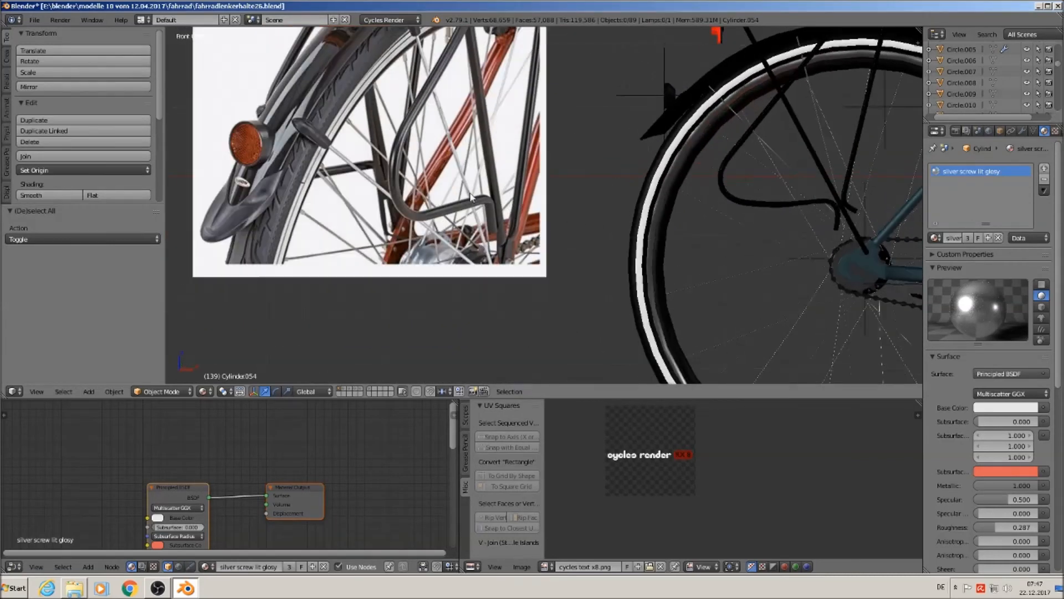
middle_click_drag(361, 204, 642, 258, "shift")
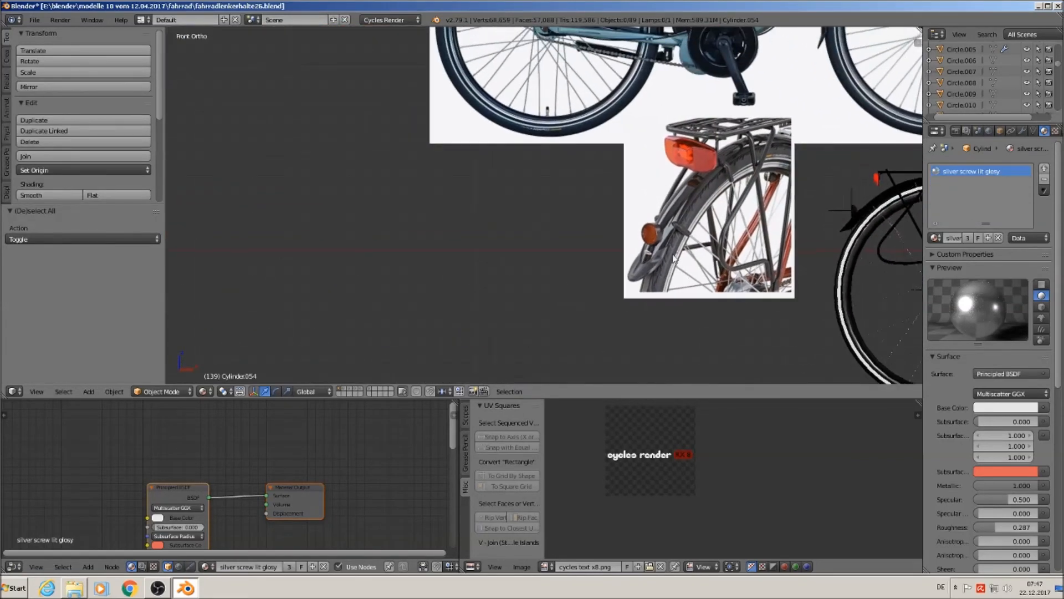
middle_click_drag(585, 99, 546, 280, "shift")
scroll(531, 224, "up", 8)
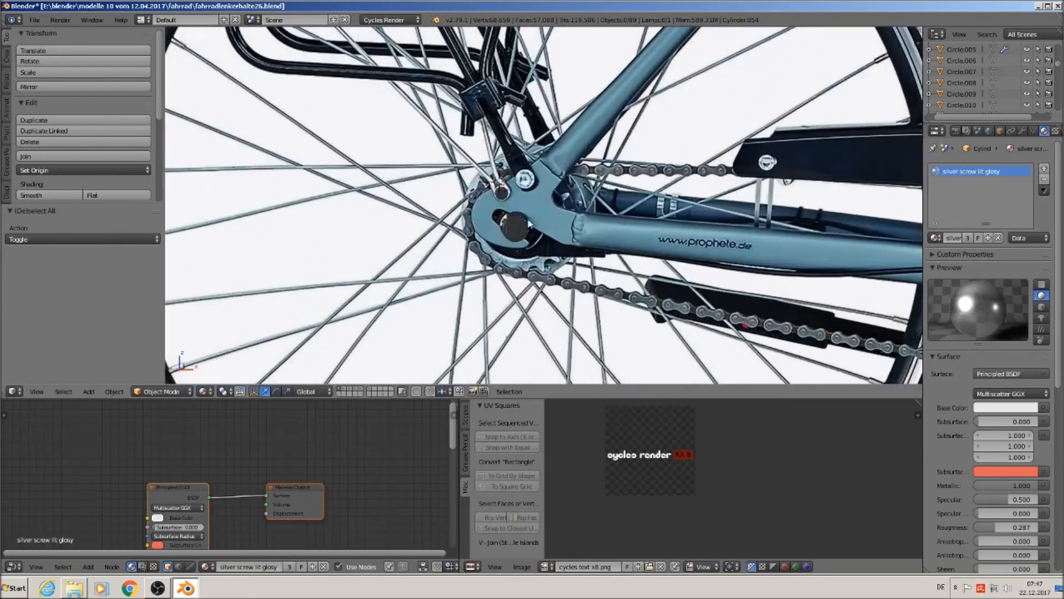
scroll(520, 229, "down", 10)
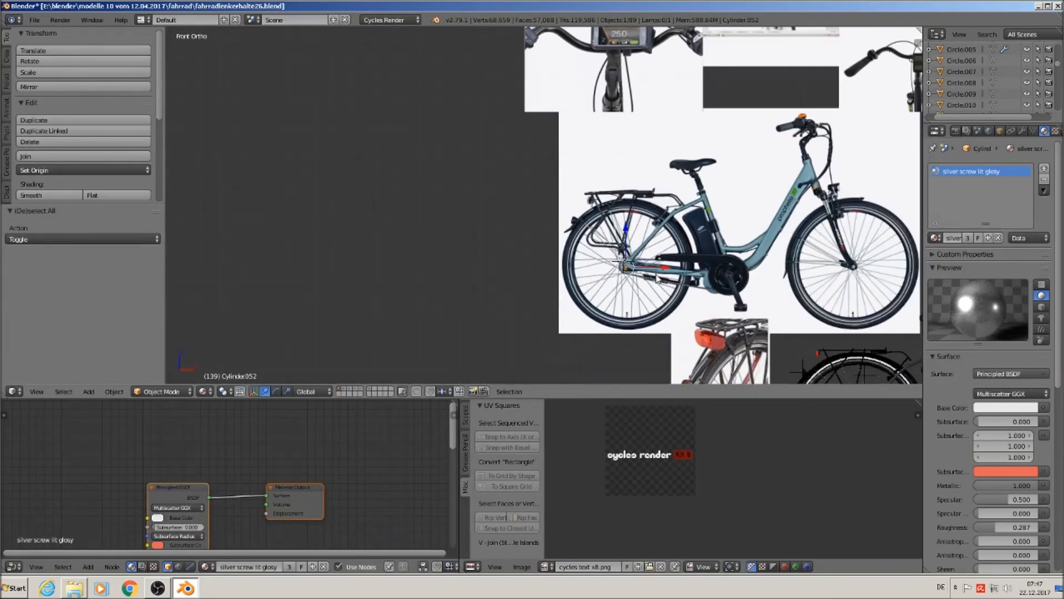
middle_click_drag(468, 190, 425, 149, "shift")
key("g")
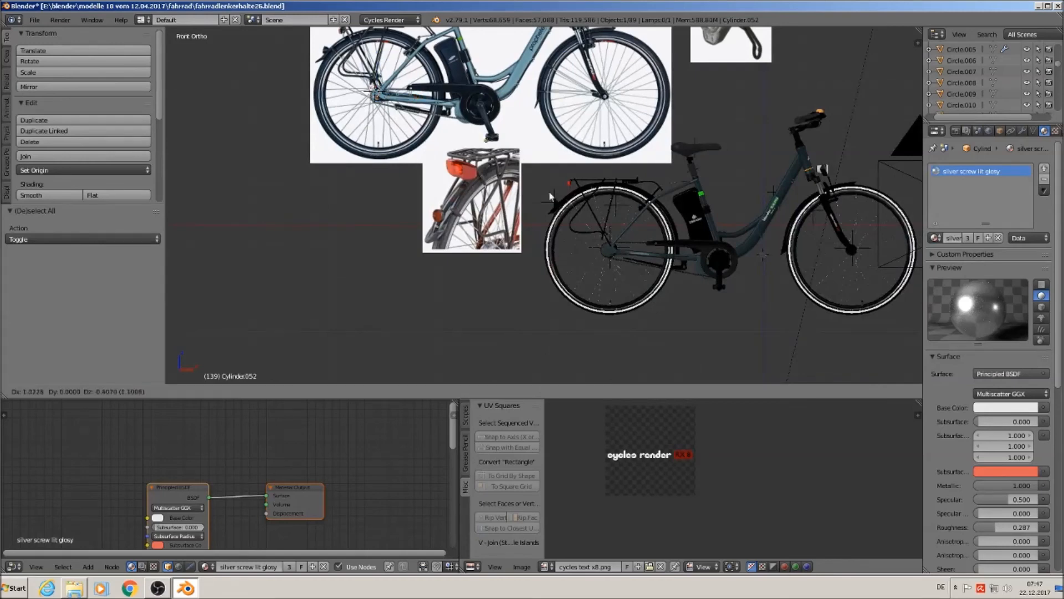
left_click(657, 297)
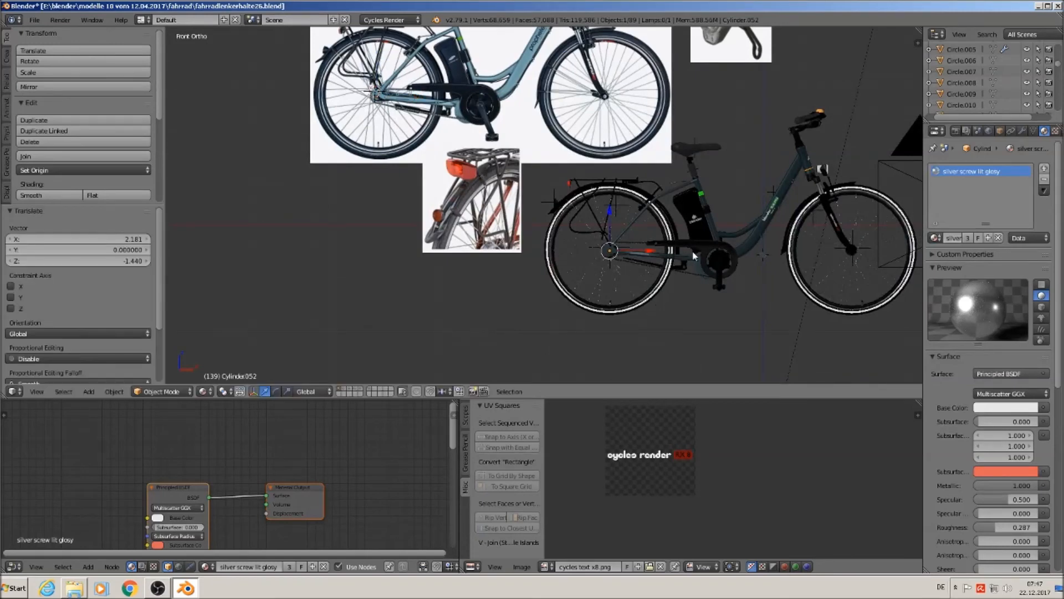
- Bring the axle bolt to the outer side of the rear dropout, about -1.645 and a further -0.083 along Y
key("KP_Decimal")
scroll(643, 240, "down", 7)
middle_click_drag(631, 248, 617, 207)
scroll(598, 264, "down", 6)
left_click_drag(667, 176, 169, 333)
left_click(168, 331)
scroll(636, 206, "up", 8)
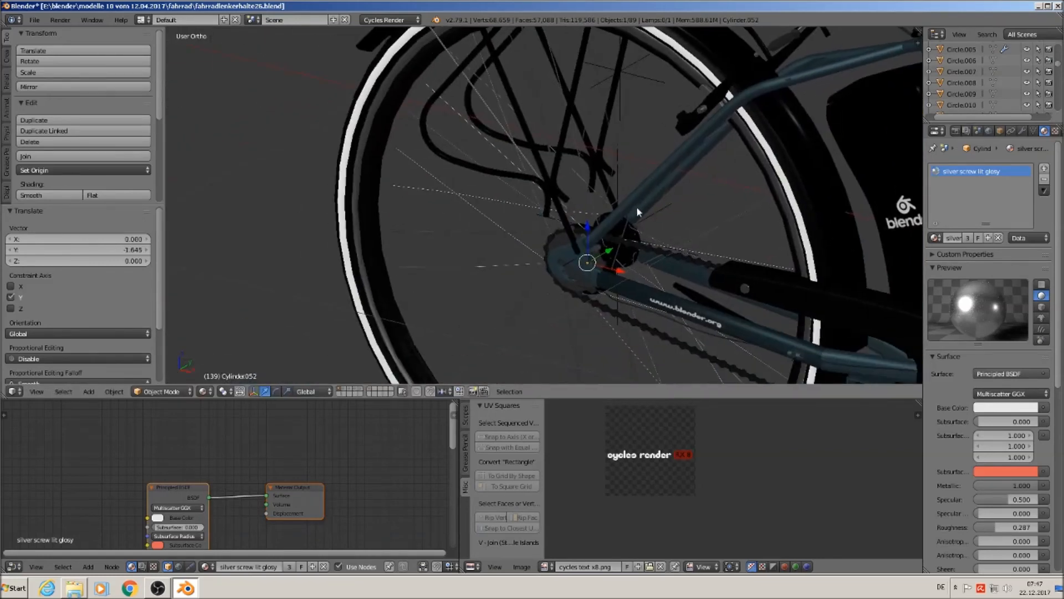
left_click_drag(577, 288, 538, 302)
- Centre the axle bolt over the dropout's axle slot in the front view
key("KP_1")
scroll(552, 256, "up", 2)
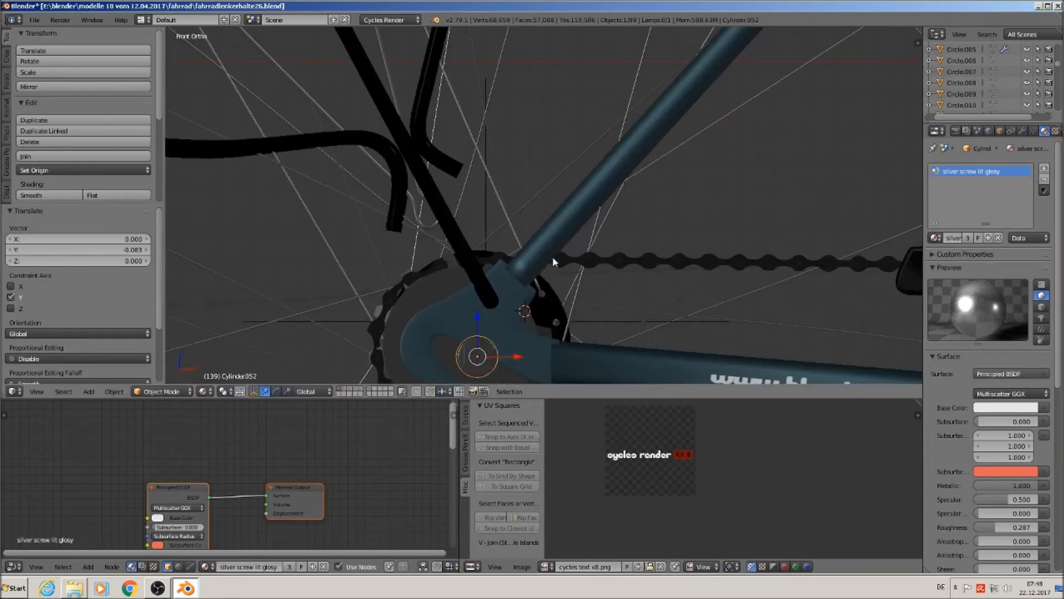
middle_click_drag(552, 256, 689, 197, "shift")
key("g")
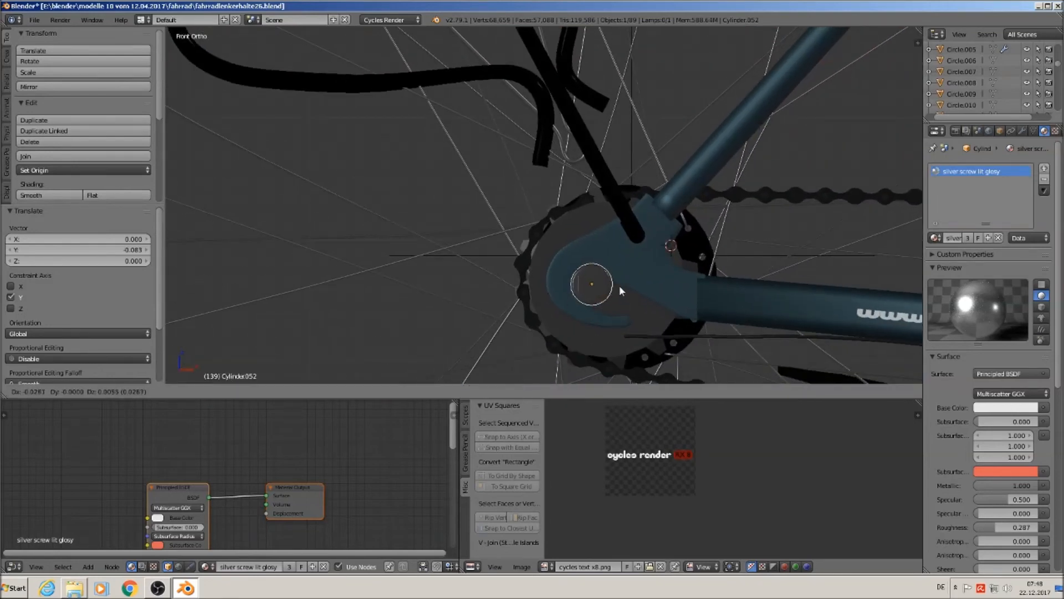
left_click(620, 283)
- Seat the axle bolt against the dropout along Y and fine-tune its position in the slot along X, finishing with about -0.007
mouse_move(619, 283)
middle_mouse_down()
mouse_move(543, 308)
mouse_move(624, 274)
middle_mouse_up()
key("g")
key("x")
left_click(641, 270)
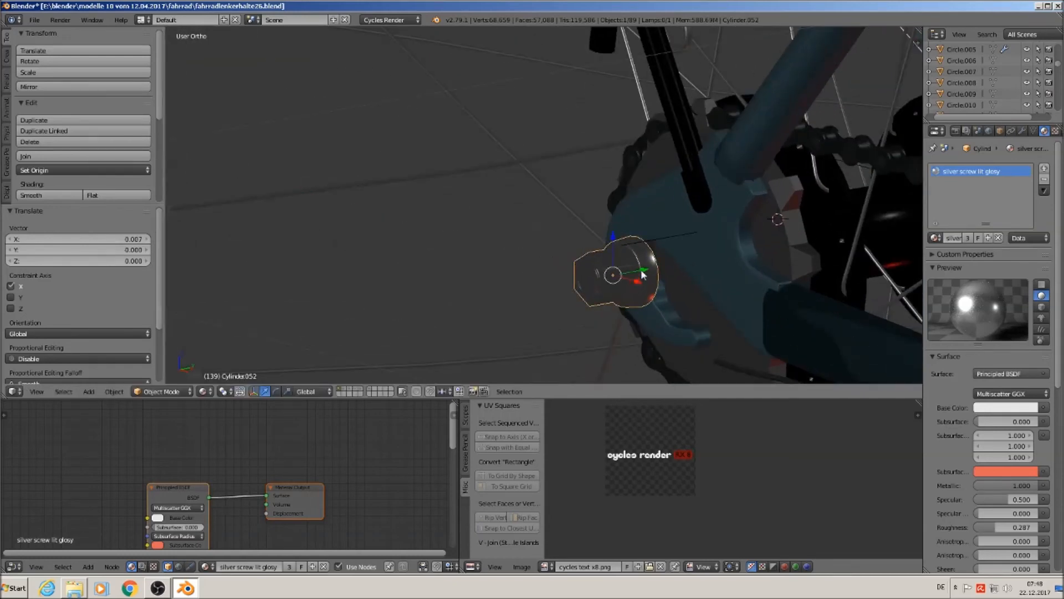
key("g")
key("y")
left_click_drag(664, 255, 663, 256)
middle_click_drag(648, 266, 686, 294)
left_click_drag(659, 281, 646, 270)
middle_click_drag(646, 272, 653, 215)
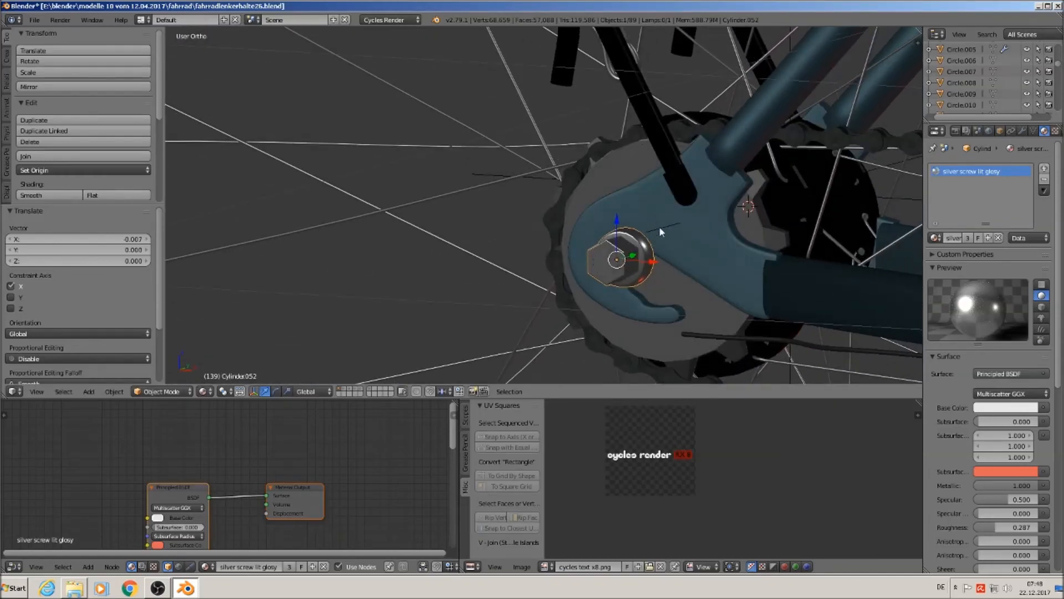
- Shorten the axle bolt to about 0.898 along Y and shift it along Y back against the dropout
scroll(657, 220, "down", 3)
middle_click_drag(696, 266, 727, 294)
key("s")
key("y")
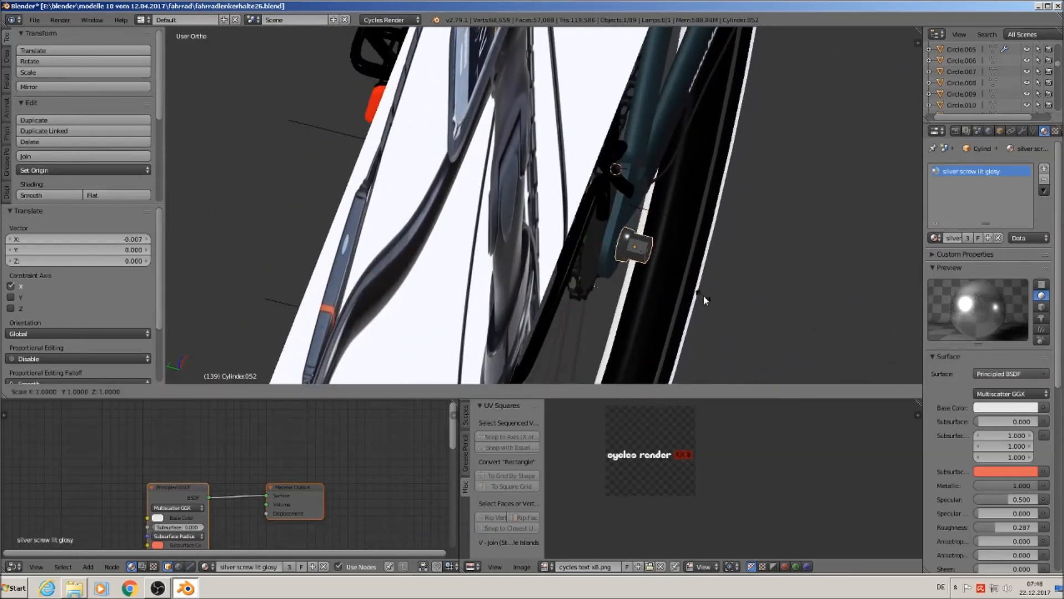
left_click(694, 299)
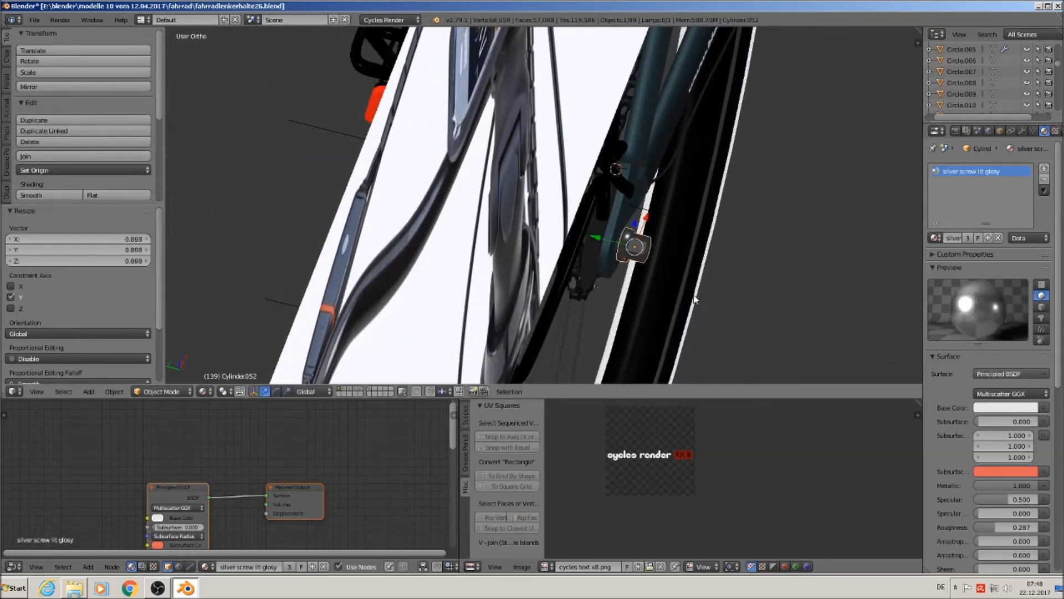
key("g")
key("y")
left_click(603, 237)
- Duplicate the axle bolt about 0.281 along Y to the other side of the rear wheel
middle_click_drag(603, 236, 643, 252)
key("shift+d")
key("y")
left_click(439, 209)
middle_click_drag(439, 209, 530, 228)
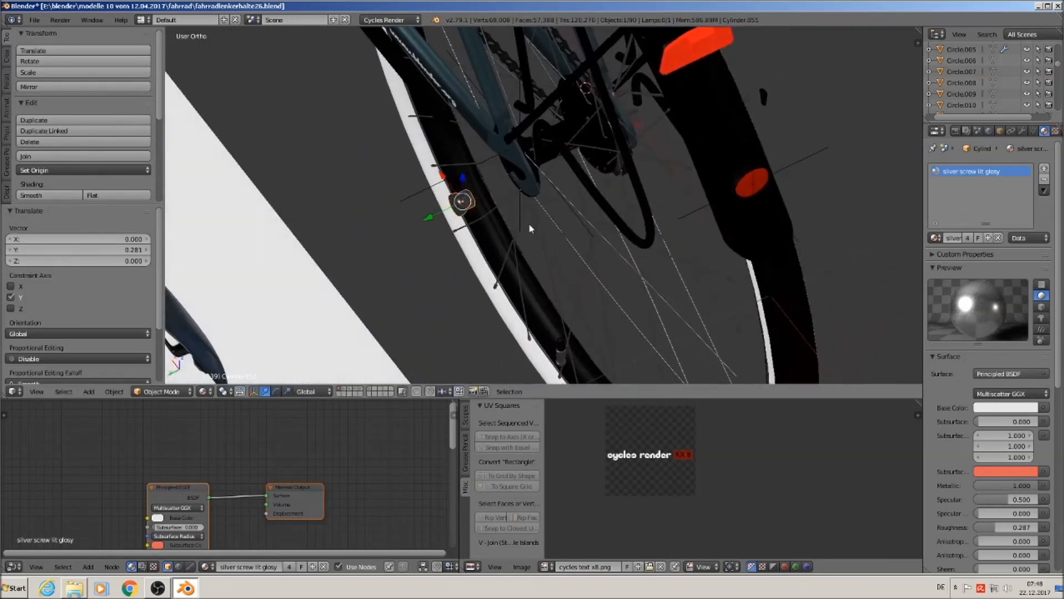
- Rotate the duplicated axle bolt 180° about Z and move it along Y against the opposite dropout
type("rz180")
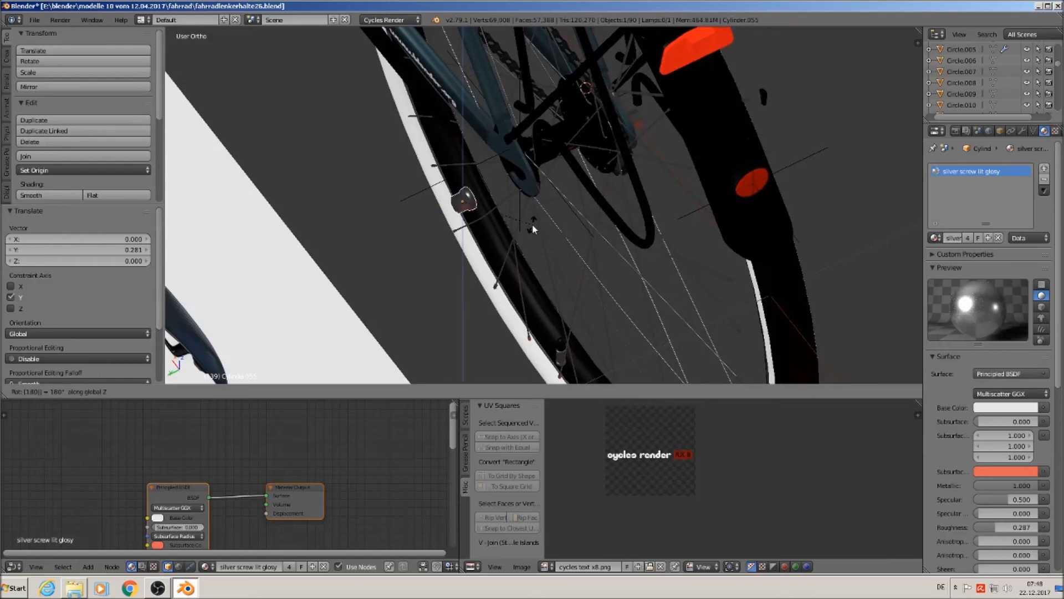
key("Return")
key("g")
key("y")
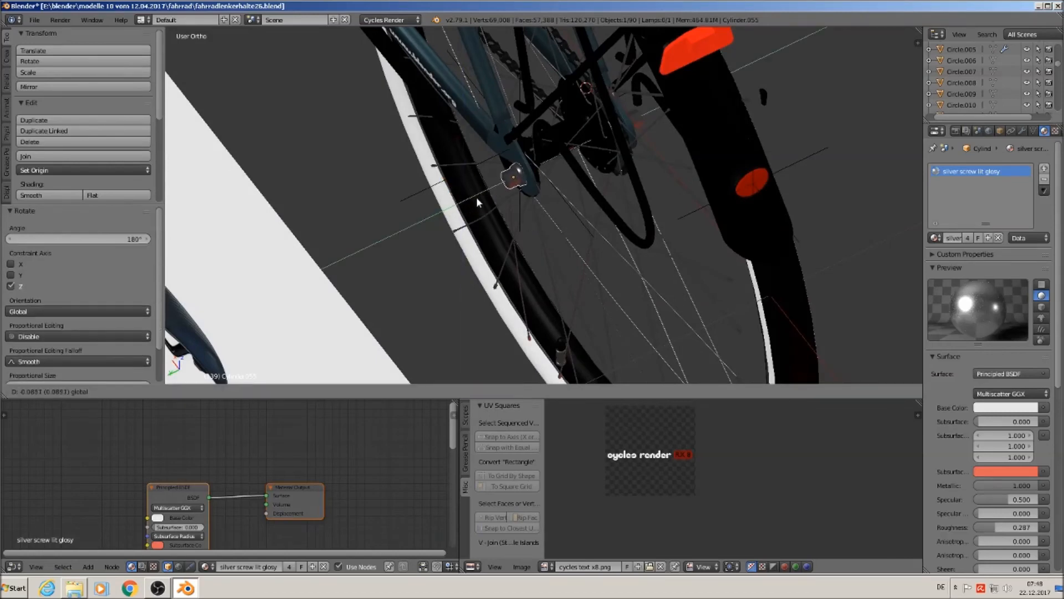
key("Return")
middle_click_drag(474, 195, 553, 219)
key("a")
scroll(566, 216, "down", 3)
scroll(477, 190, "down", 6)
scroll(625, 283, "down", 4)
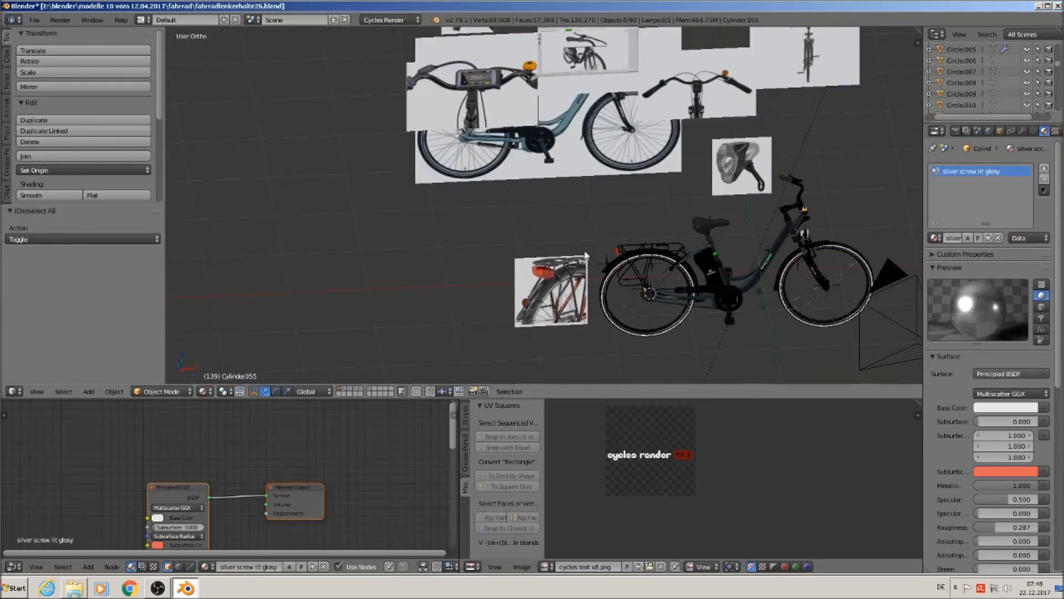
- Duplicate the small bolt onto the rack stay's bolt in the bike reference image and scale it to about 1.587
scroll(575, 242, "up", 5)
key("KP_1")
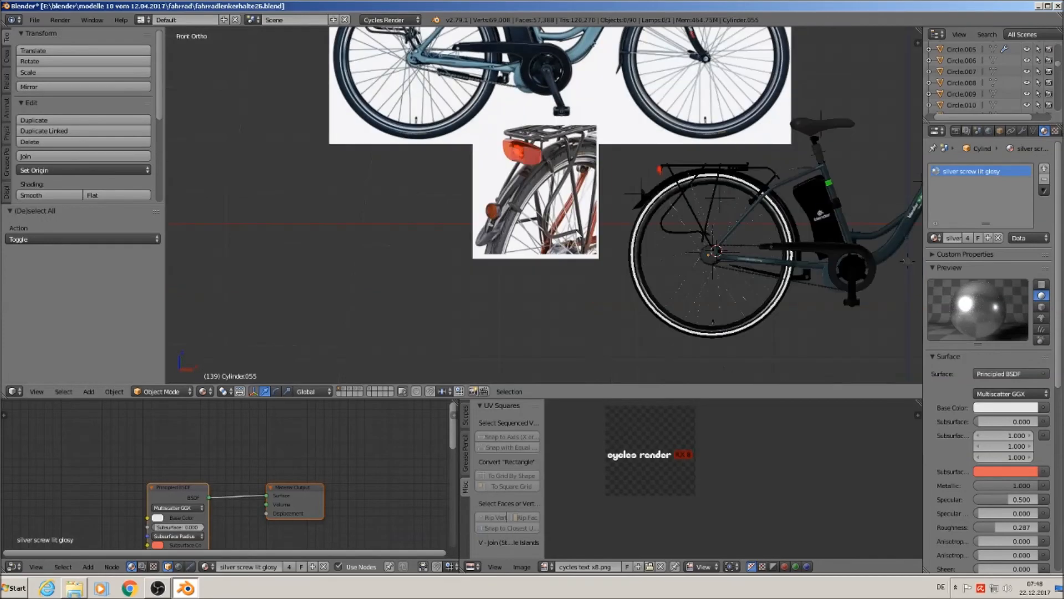
scroll(712, 242, "up", 3)
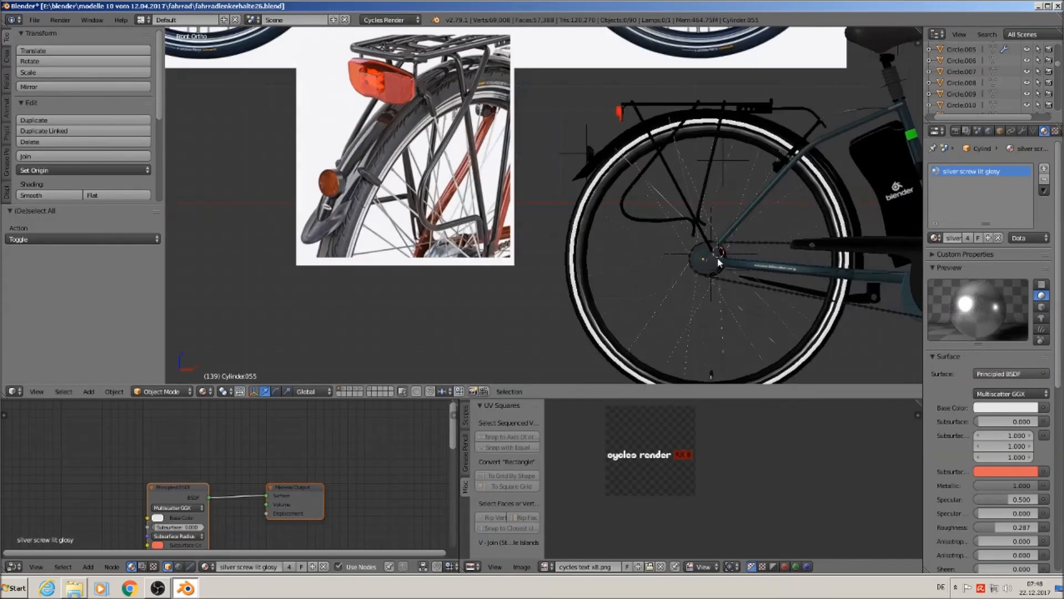
middle_click_drag(537, 178, 699, 366, "shift")
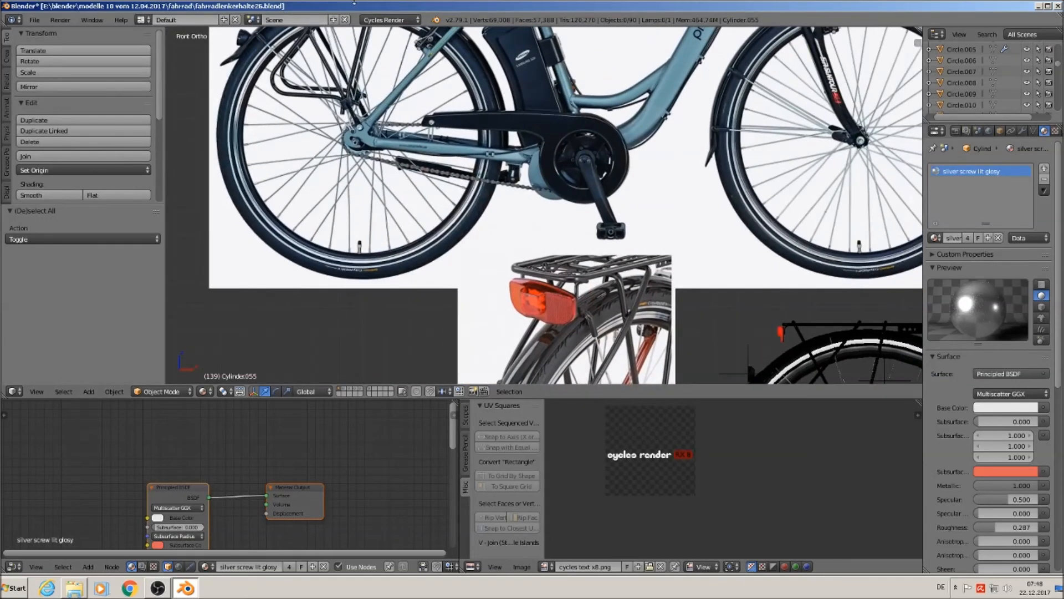
scroll(398, 126, "up", 8)
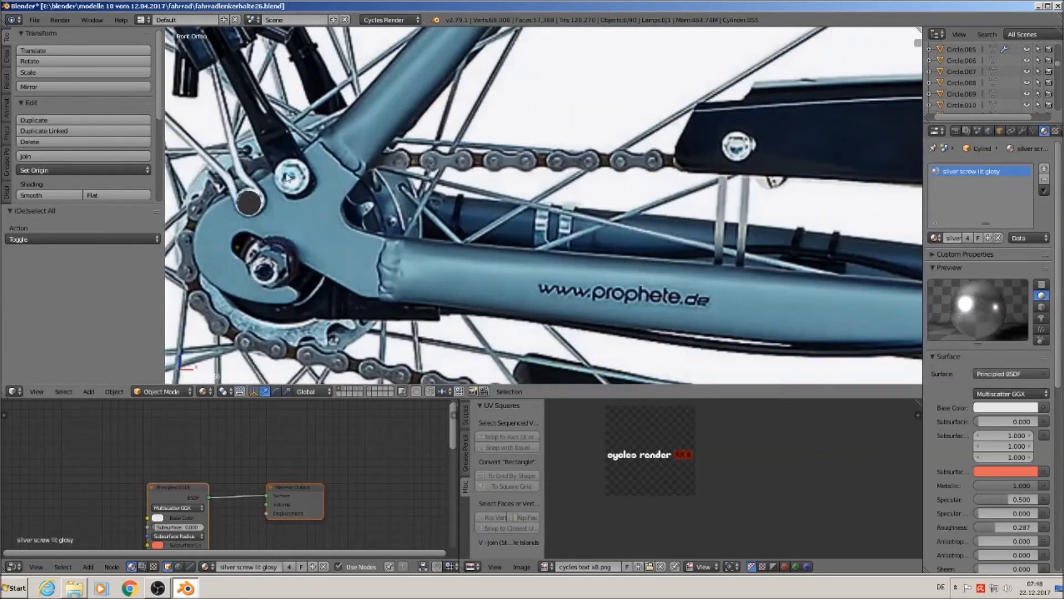
right_click(304, 179)
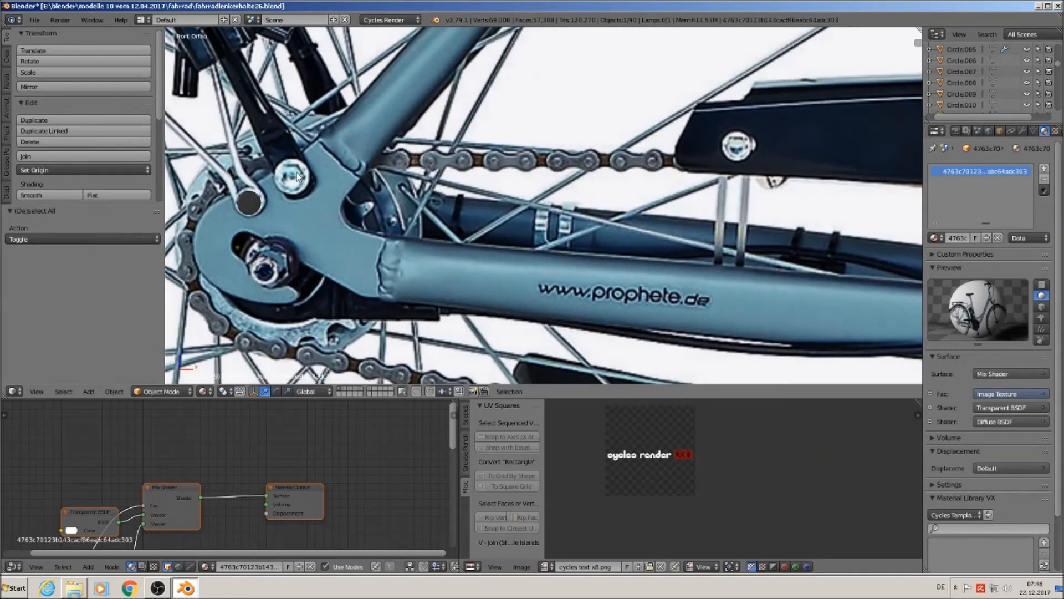
scroll(294, 191, "down", 2)
right_click(287, 204)
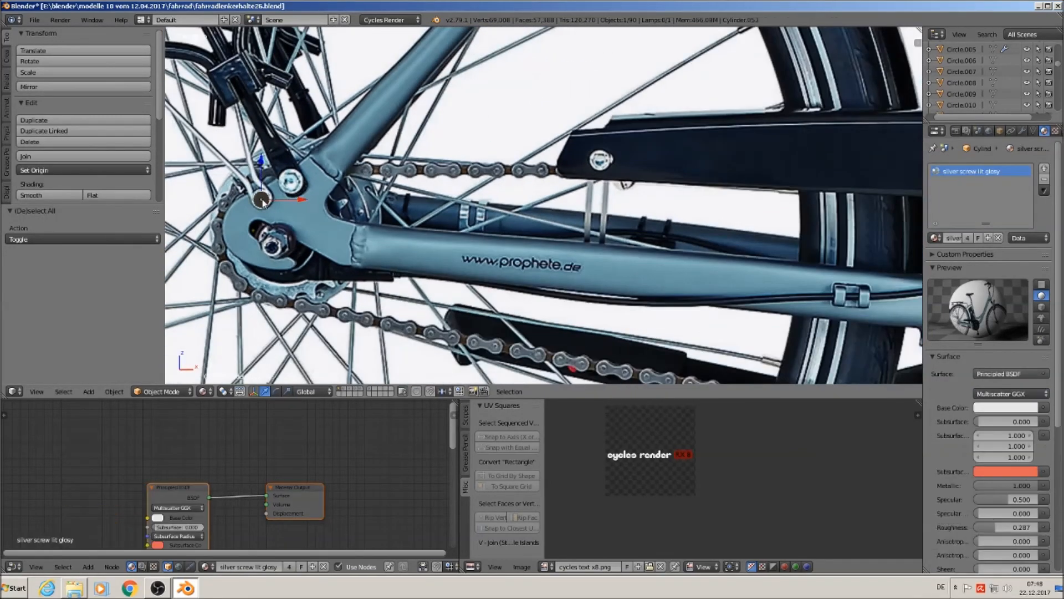
key("shift+d")
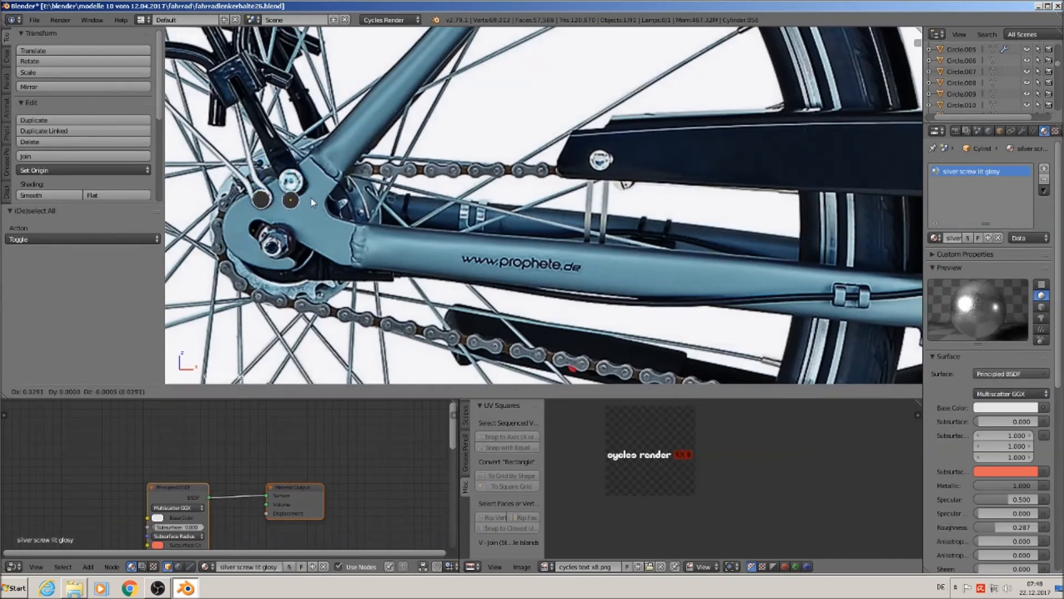
left_click(313, 183)
key("s")
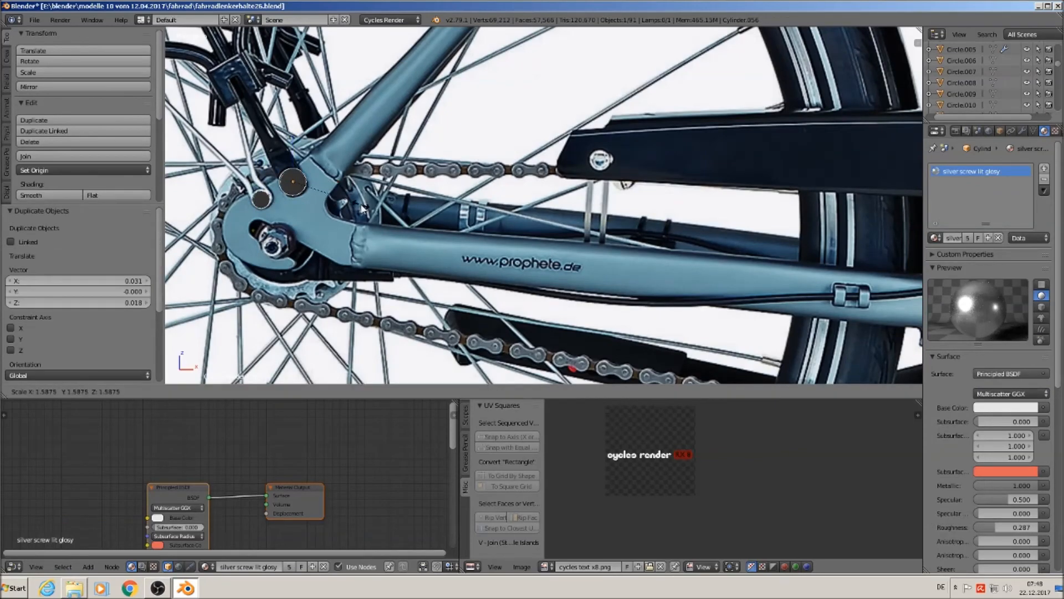
left_click(365, 211)
- Move the rack stay bolt from the reference image to the modelled bike's dropout, about 2.174 along X and -1.439 along Z
scroll(371, 213, "down", 6)
scroll(577, 299, "down", 4)
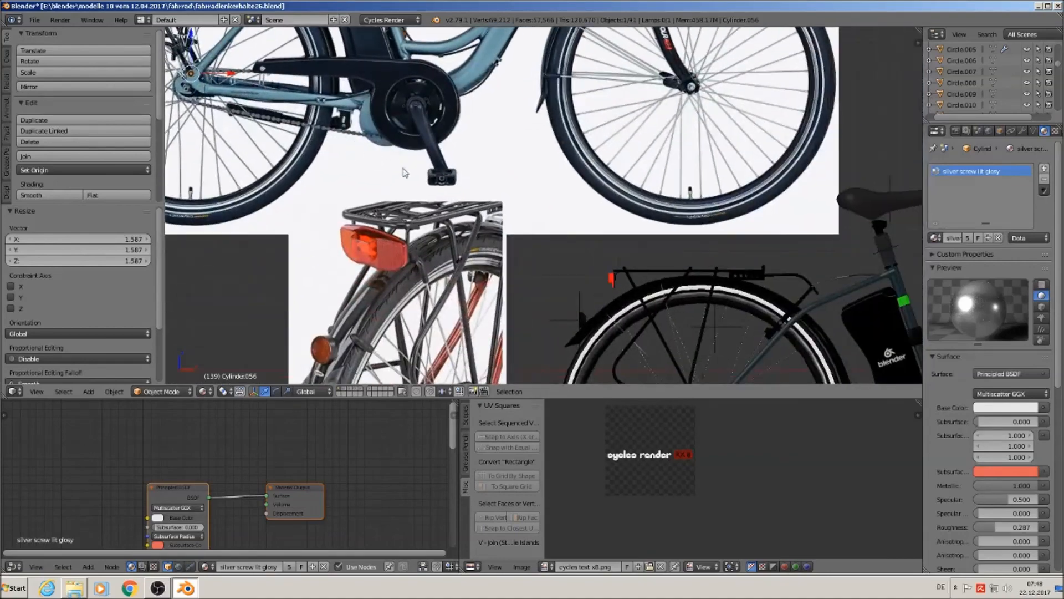
middle_click_drag(494, 213, 421, 202, "shift")
key("g")
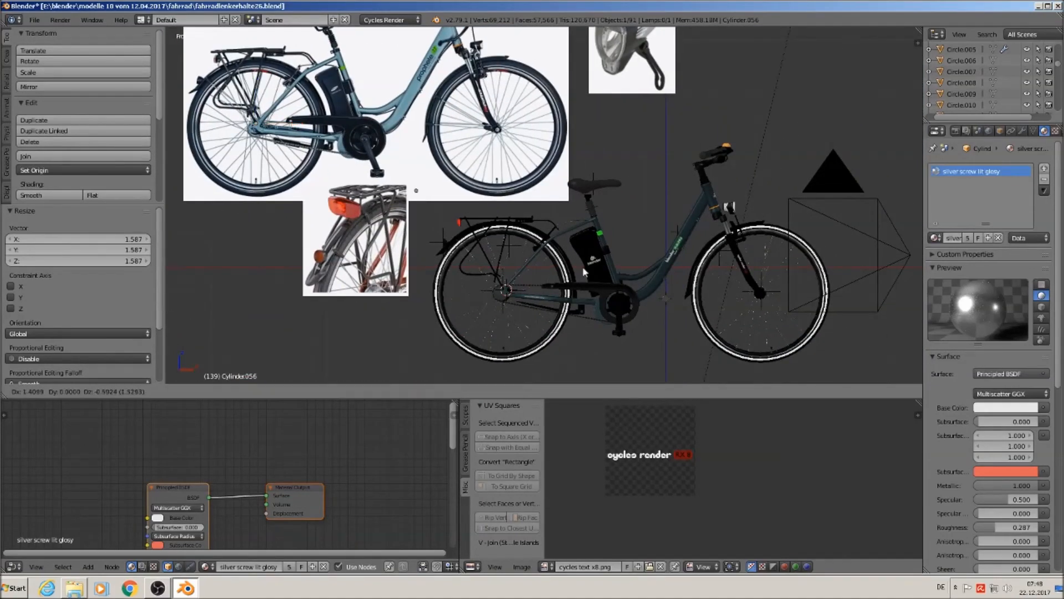
left_click(666, 360)
- Move the rack stay bolt about -1.72 along Y to the outer side of the rear dropout
scroll(643, 319, "up", 12)
middle_click_drag(644, 306, 705, 219)
scroll(596, 327, "down", 6)
scroll(705, 219, "up", 2)
left_click(734, 217)
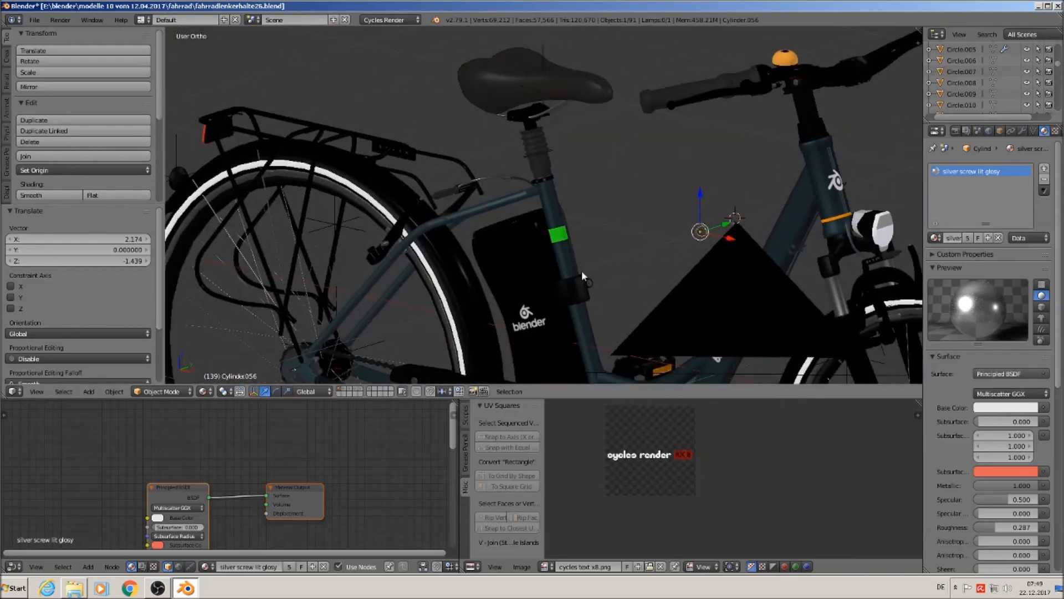
left_click_drag(732, 227, 697, 243)
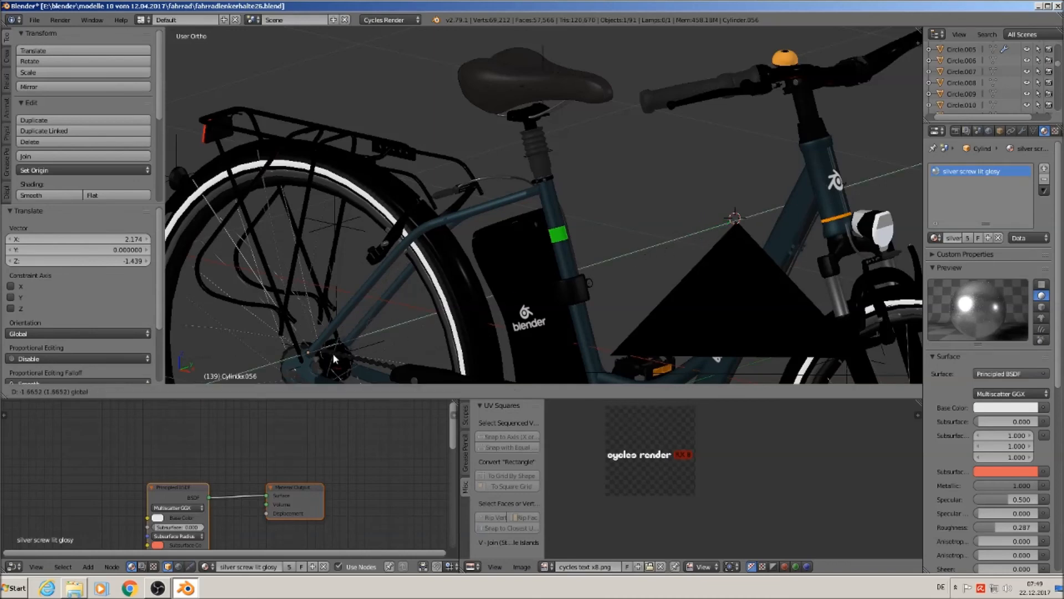
left_click_drag(322, 358, 323, 356)
key("KP_Decimal")
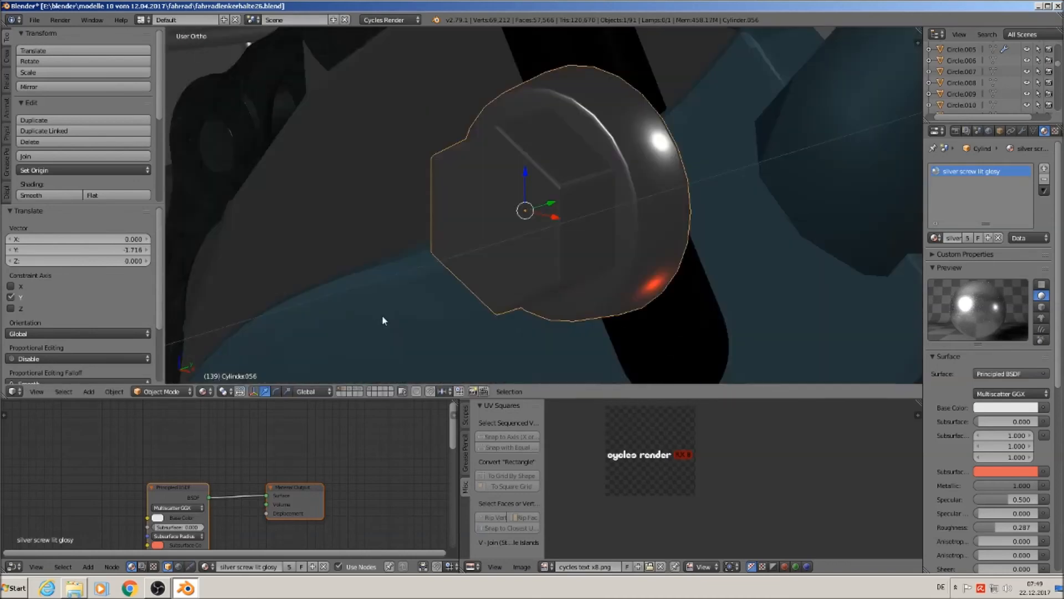
- Scale the rack stay bolt down to about 0.362 and place it on the rounded lower end of the stay
middle_click_drag(484, 272, 514, 160)
key("s")
left_click(503, 269)
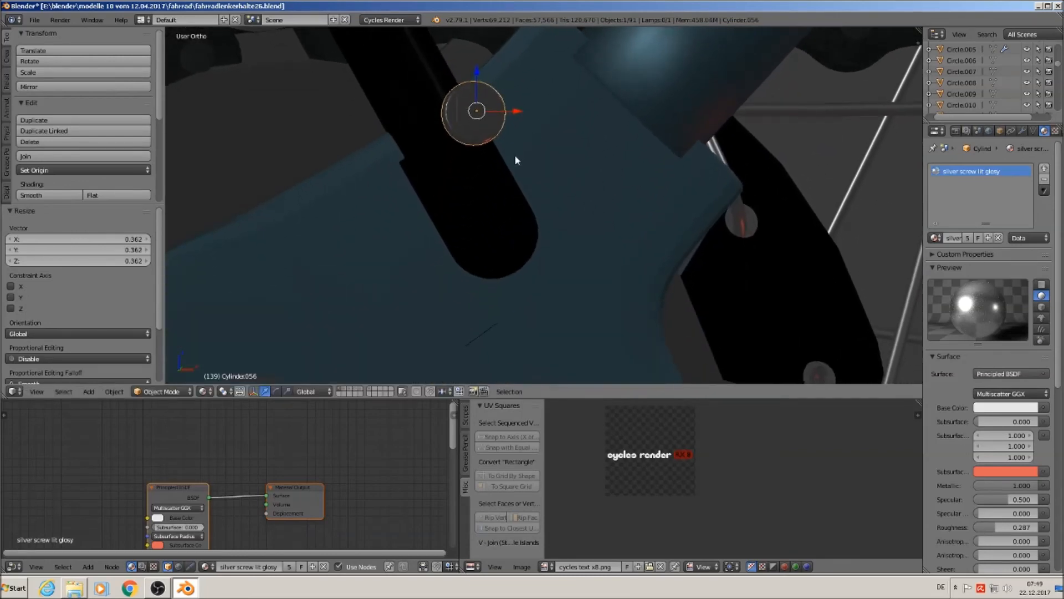
key("g")
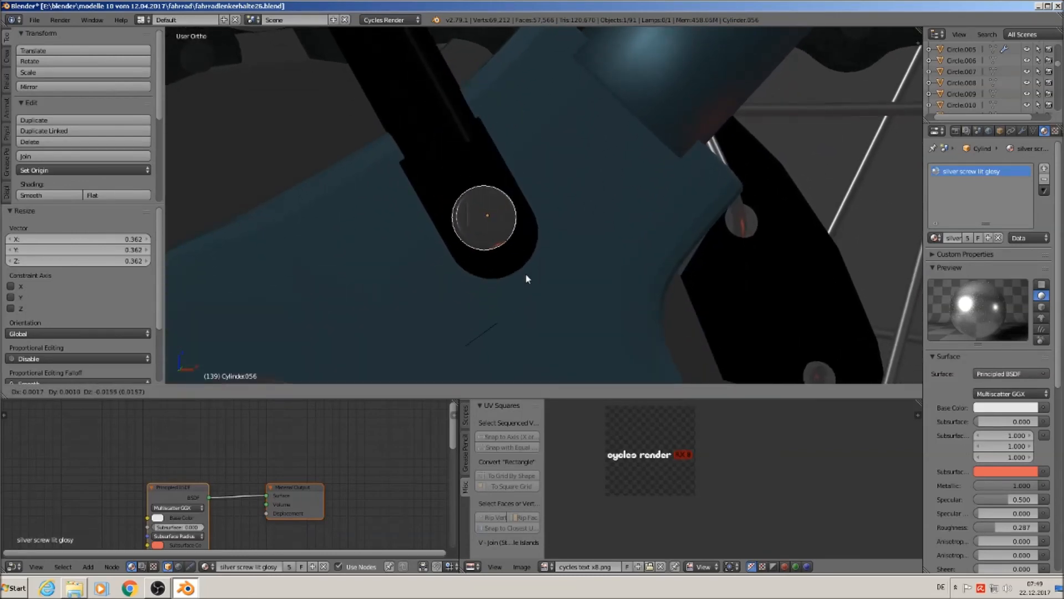
left_click(527, 274)
- Move the rack stay bolt about 0.012 along Y to seat it against the stay
middle_click_drag(525, 275, 447, 299)
left_click_drag(511, 211, 570, 194)
middle_click_drag(571, 194, 787, 225)
middle_click_drag(614, 231, 775, 200, "shift")
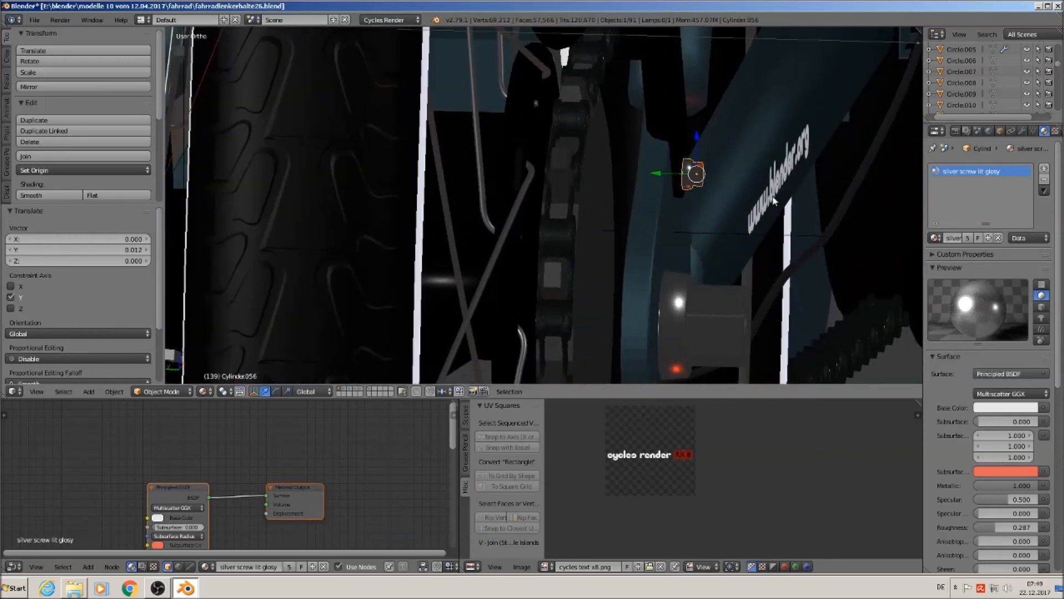
- Duplicate the rack stay bolt and move the copy about 0.123 plus another 0.068 along Y to the opposite rear dropout
key("shift+d")
right_click(710, 178)
key("g")
key("y")
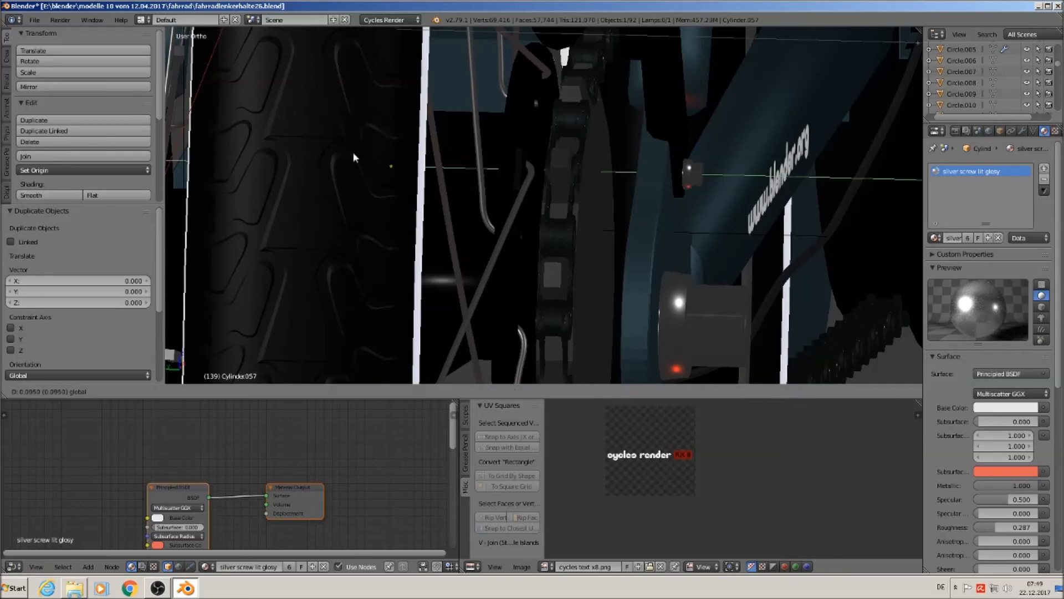
left_click(273, 158)
middle_click_drag(302, 164, 487, 125)
key("g")
key("y")
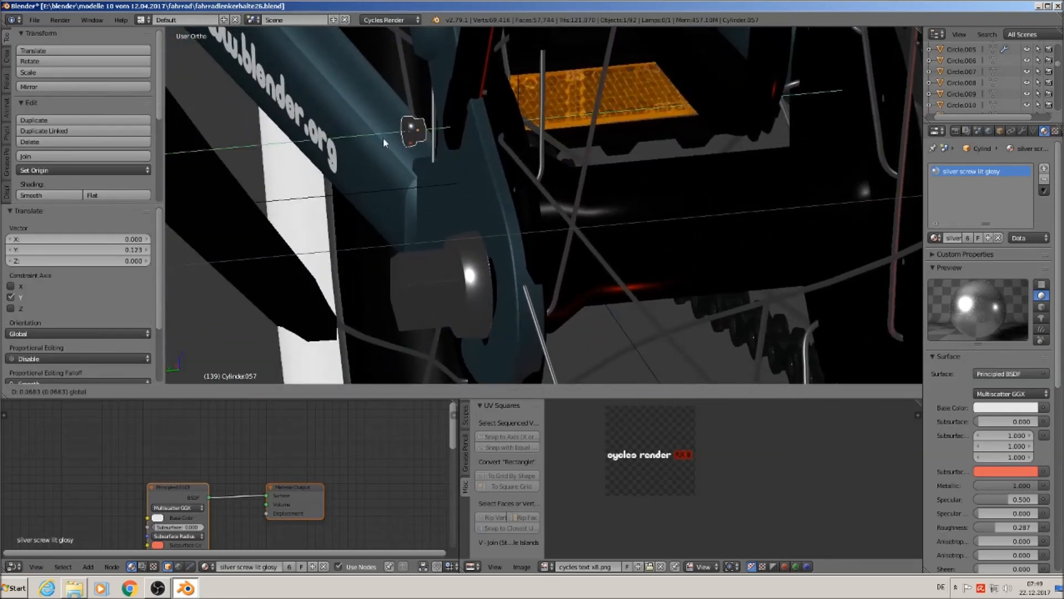
left_click(384, 138)
- Rotate the copied bolt 180° about Z and seat it against the rack stay end with small moves along Y and X
type("rz180")
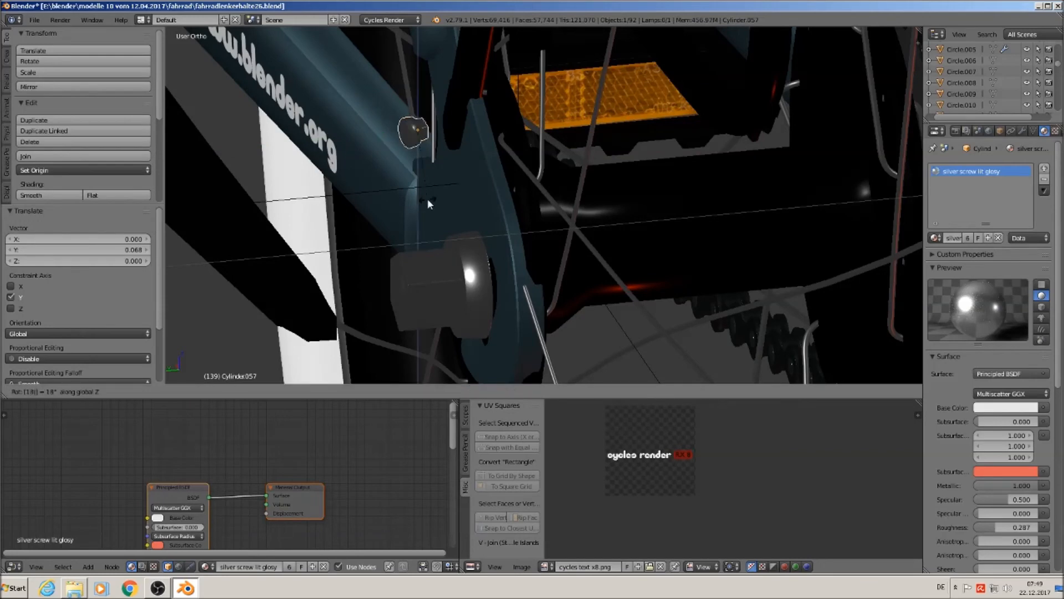
key("Return")
key("g")
key("y")
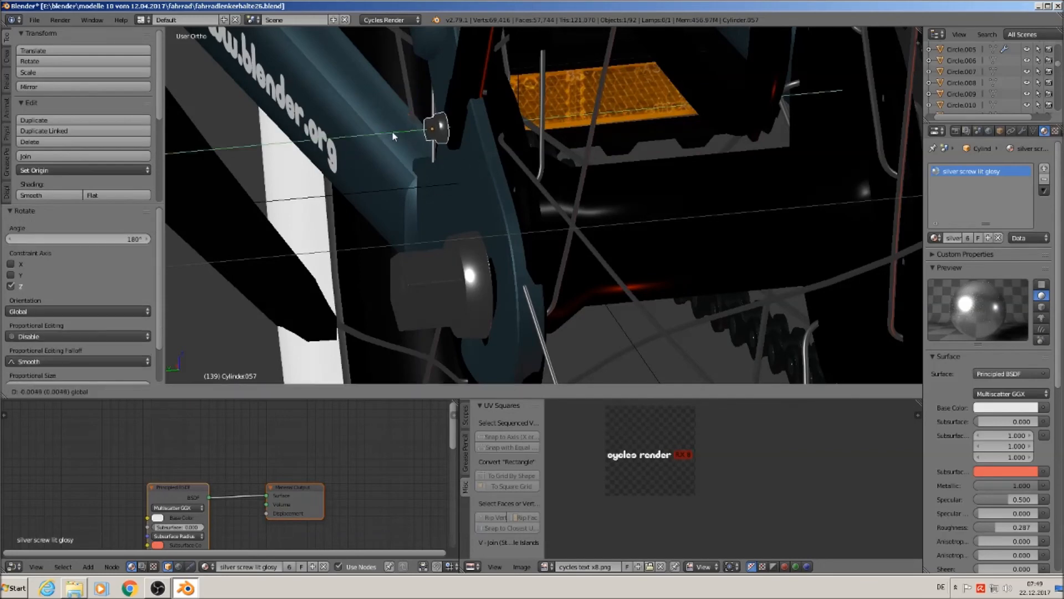
left_click(395, 128)
middle_click_drag(422, 133, 460, 129)
key("g")
key("x")
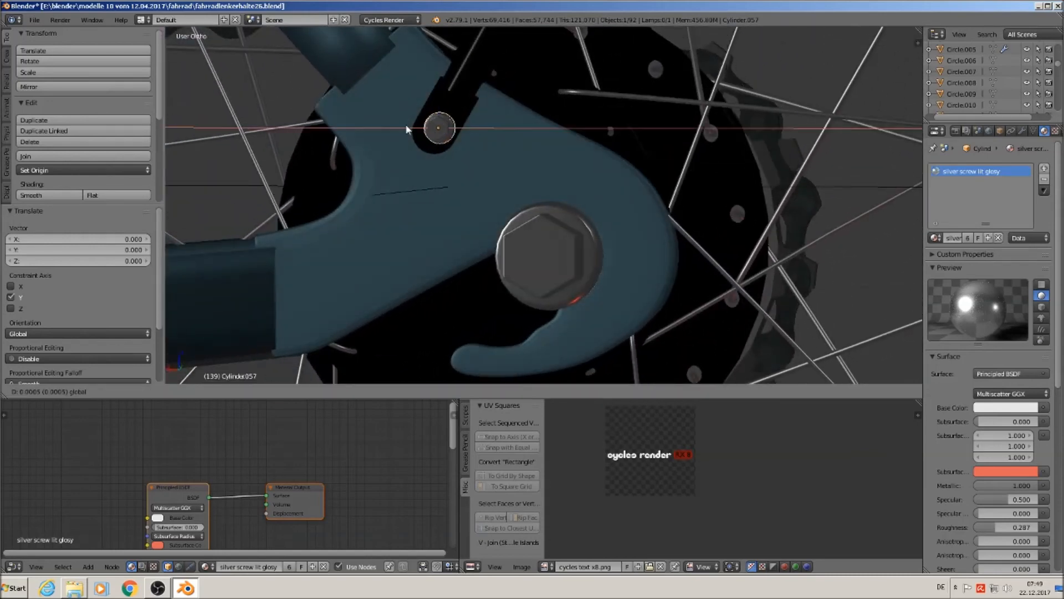
left_click(405, 122)
left_click_drag(438, 90, 408, 126)
left_click_drag(441, 96, 411, 128)
key("a")
- Move the thin silver V-shaped mudguard stay down to the rear dropout, about 0.021 along X and -0.088 along Z
scroll(507, 160, "down", 5)
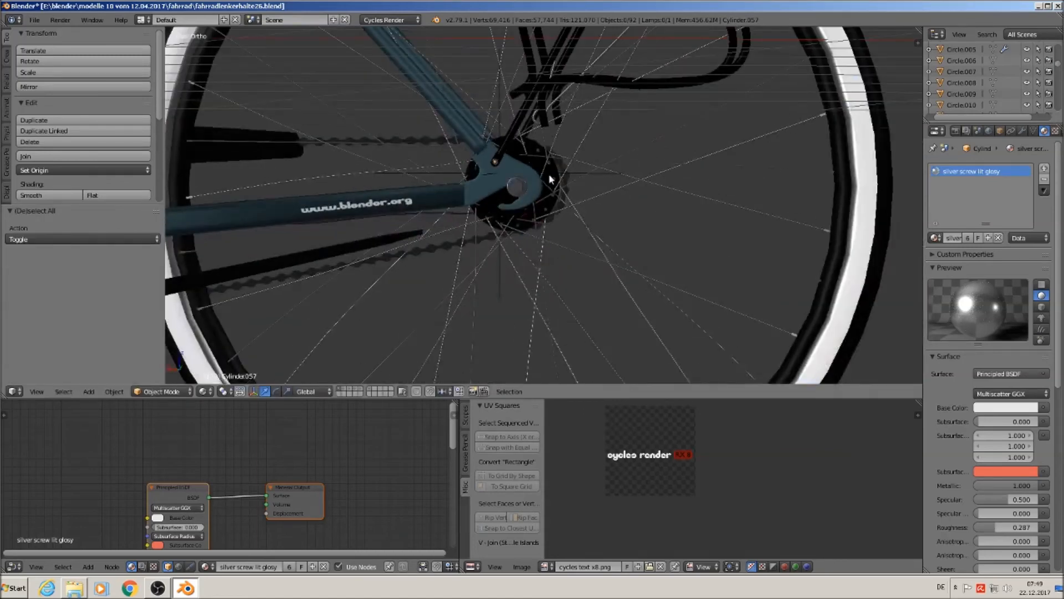
scroll(550, 178, "down", 5)
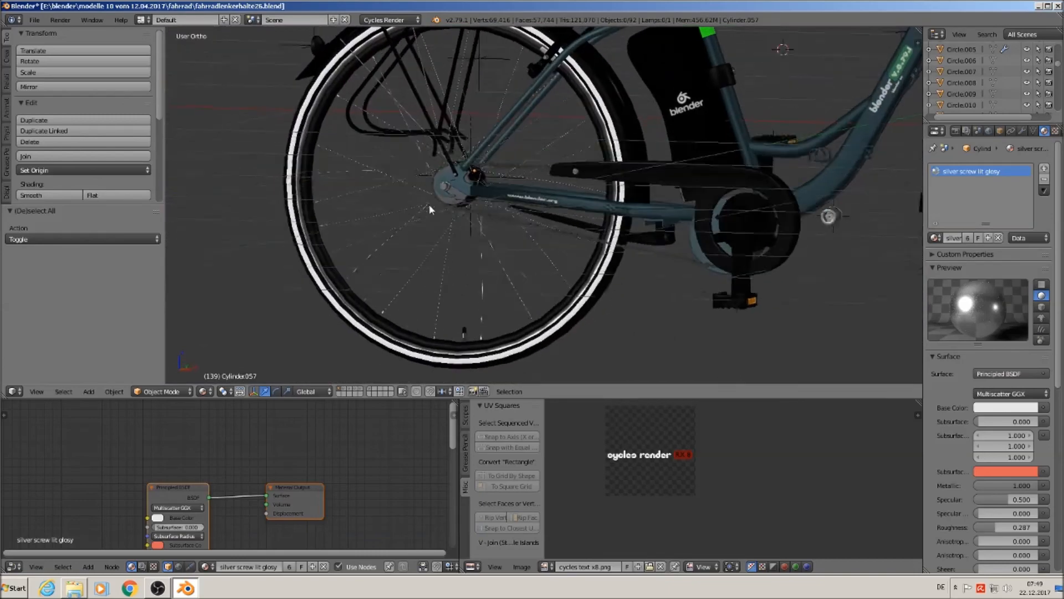
middle_click_drag(425, 208, 450, 205)
middle_click_drag(437, 156, 606, 215, "shift")
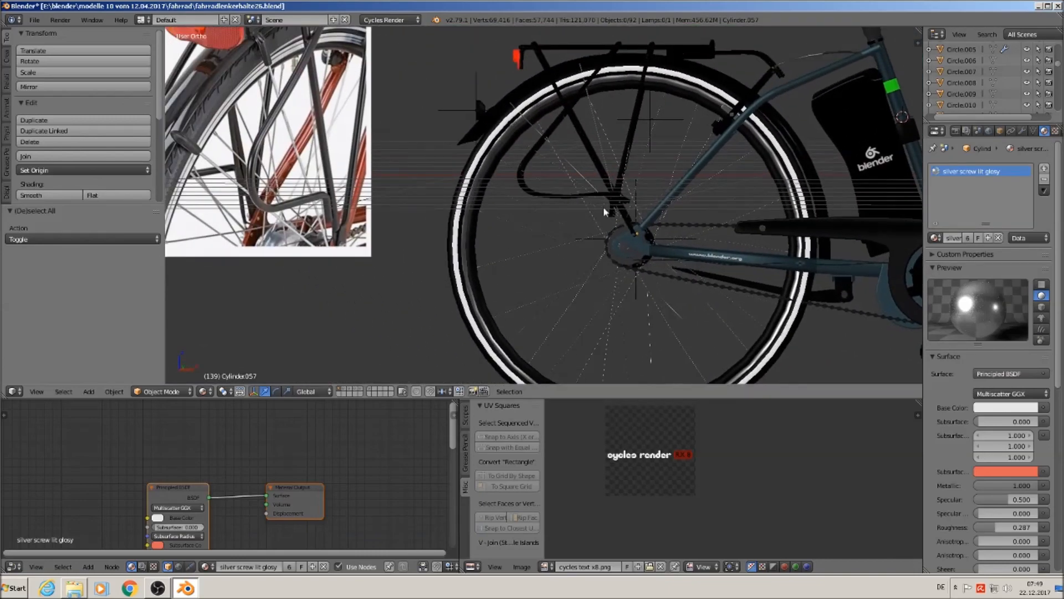
right_click(543, 139)
scroll(547, 149, "up", 3)
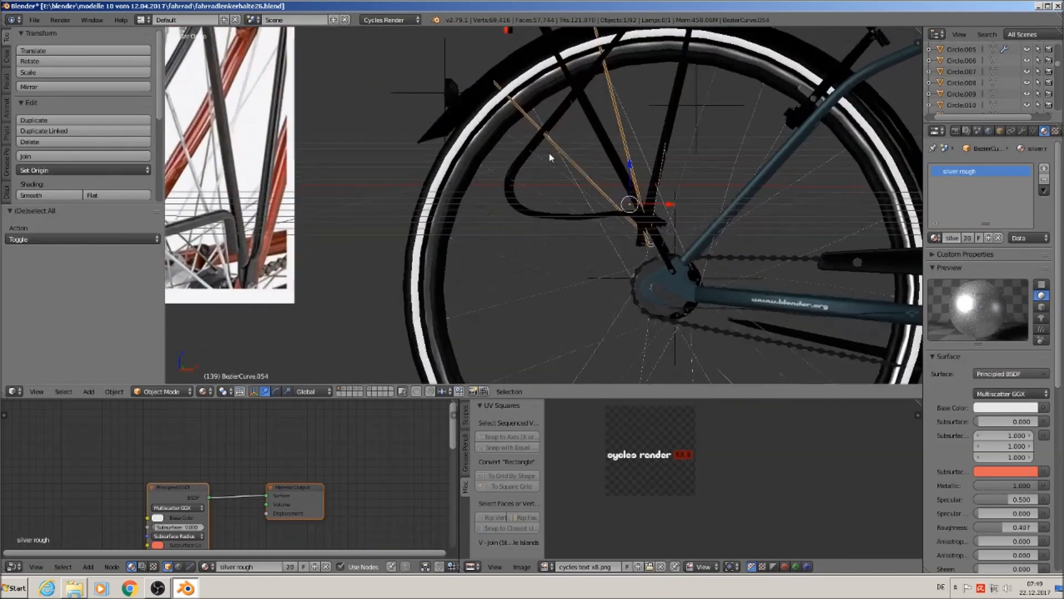
middle_click_drag(588, 198, 643, 244)
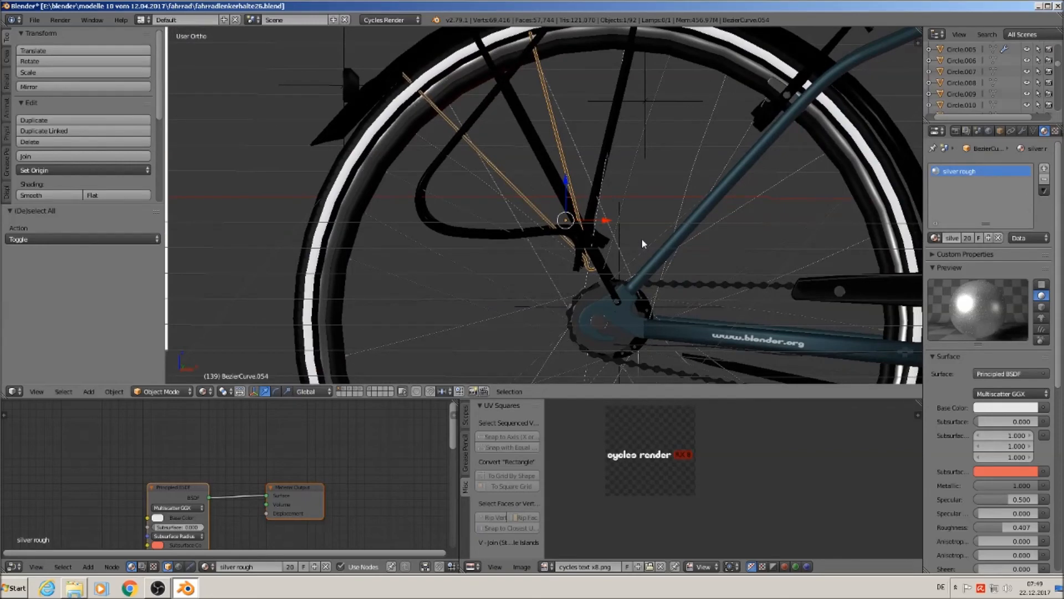
key("g")
left_click(654, 289)
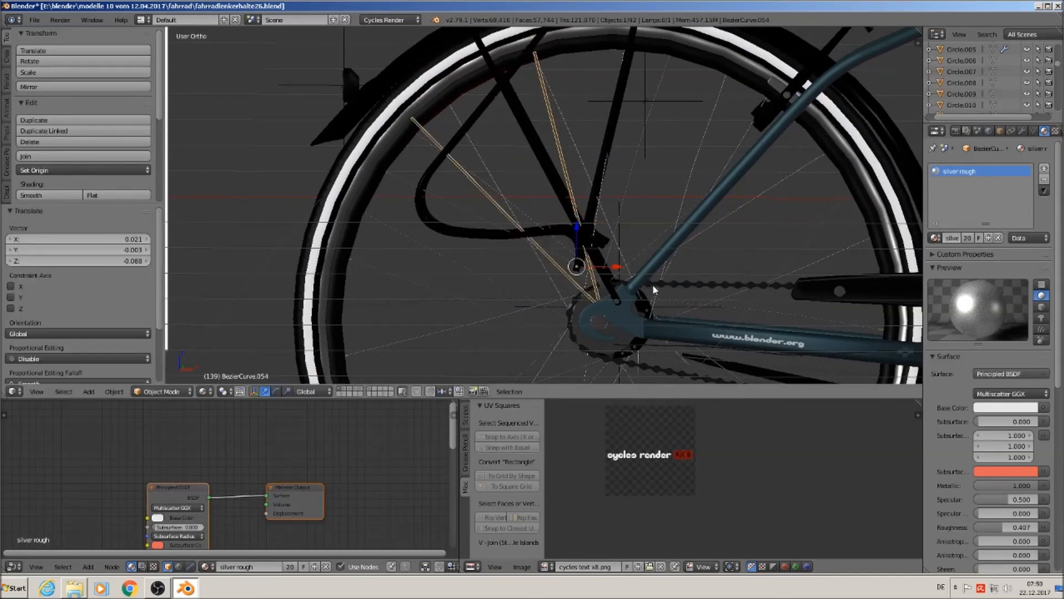
- Move the silver mudguard stay about -0.024 along Y to the outer side of the dropout
middle_click_drag(637, 270, 585, 272)
key("g")
key("y")
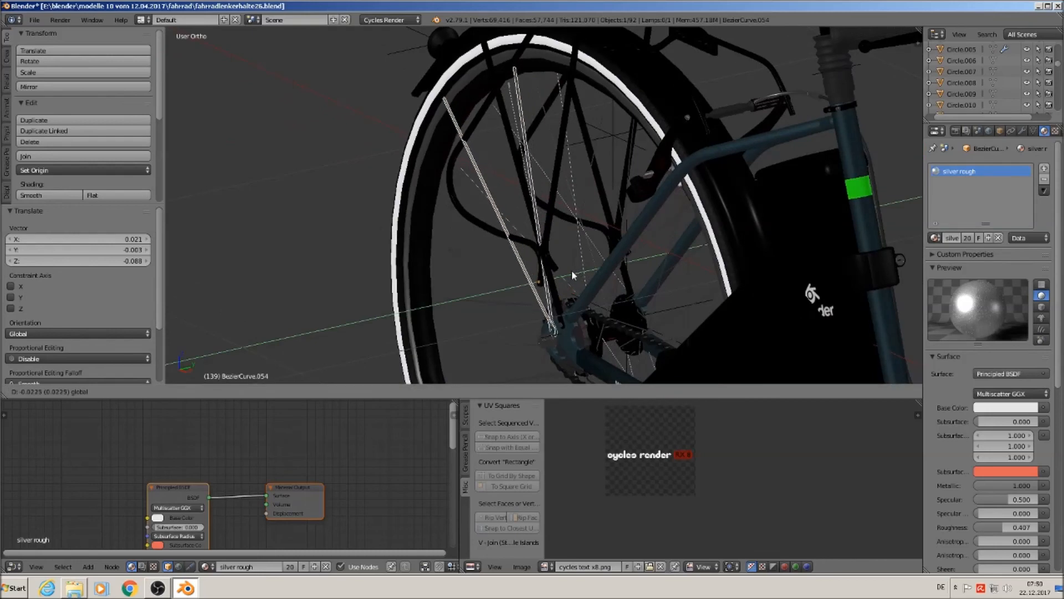
left_click(571, 270)
scroll(629, 272, "up", 2)
middle_click_drag(629, 271, 649, 251)
scroll(644, 273, "up", 2)
middle_click_drag(653, 299, 696, 260, "shift")
scroll(697, 254, "down", 1)
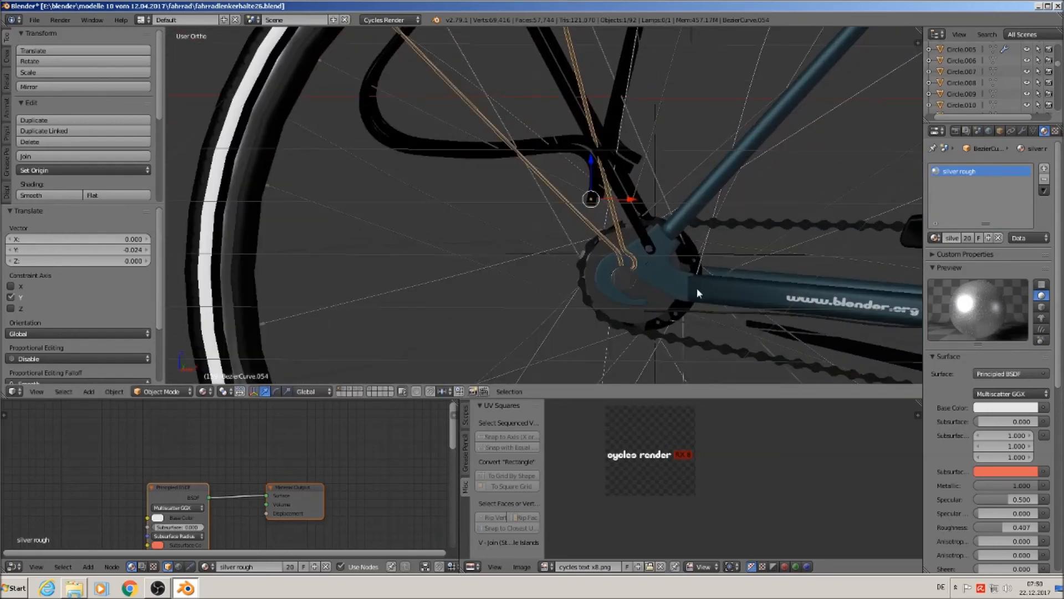
key("s")
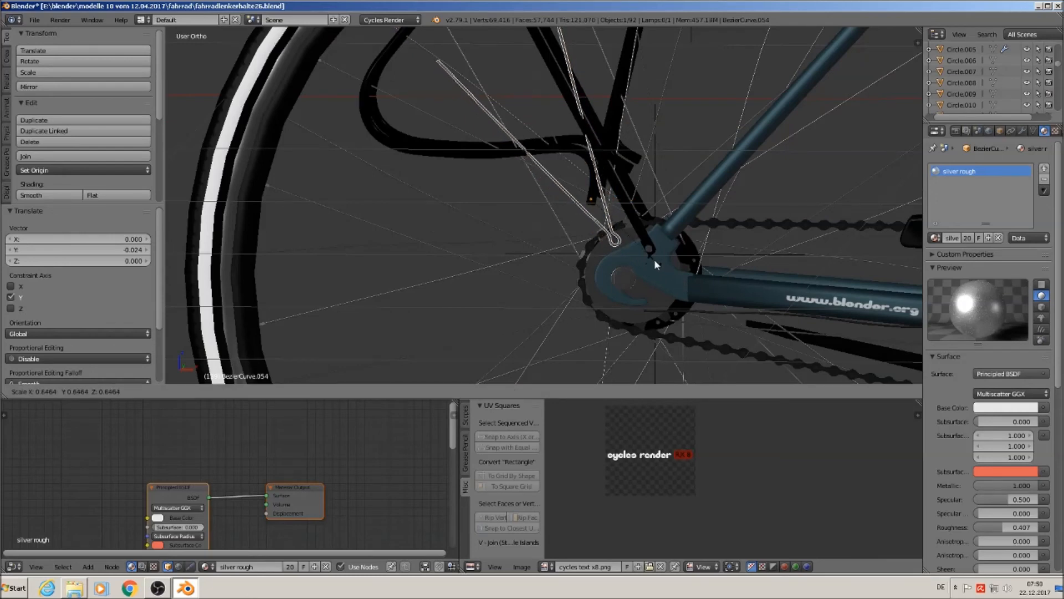
left_click(654, 259)
key("g")
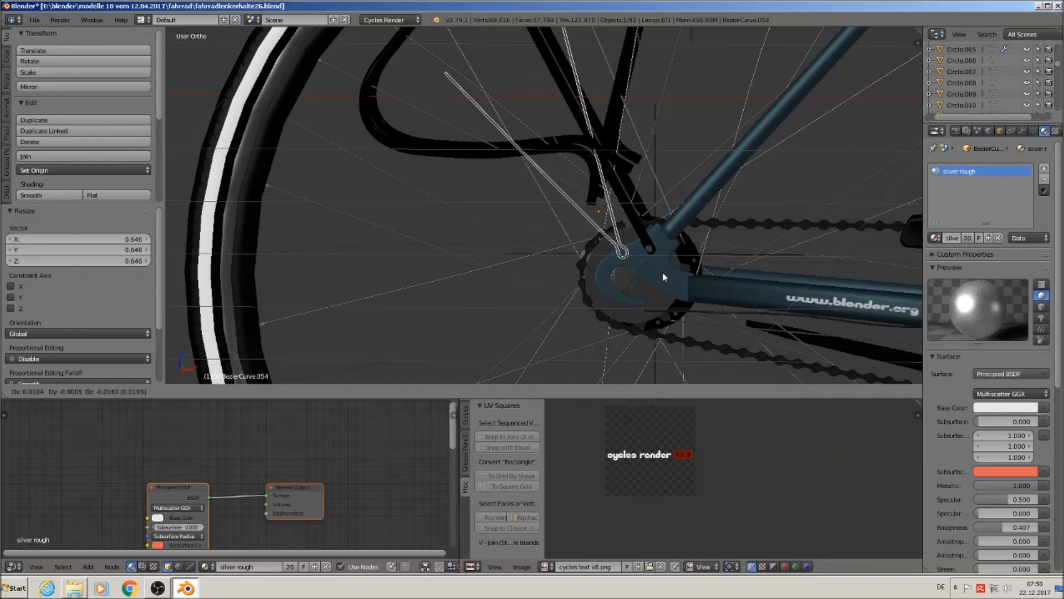
key("Escape")
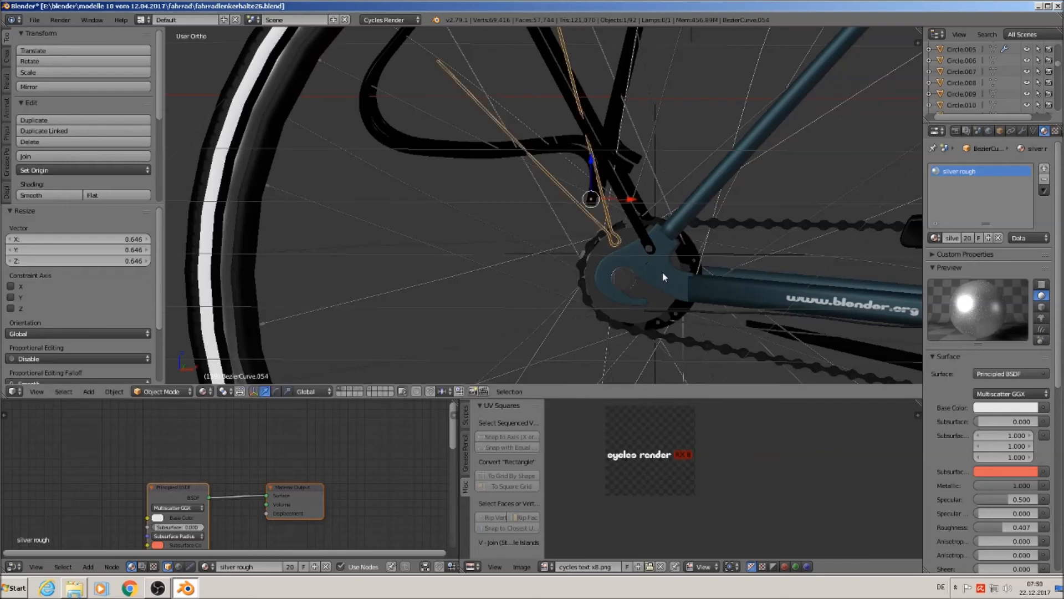
key("ctrl+z")
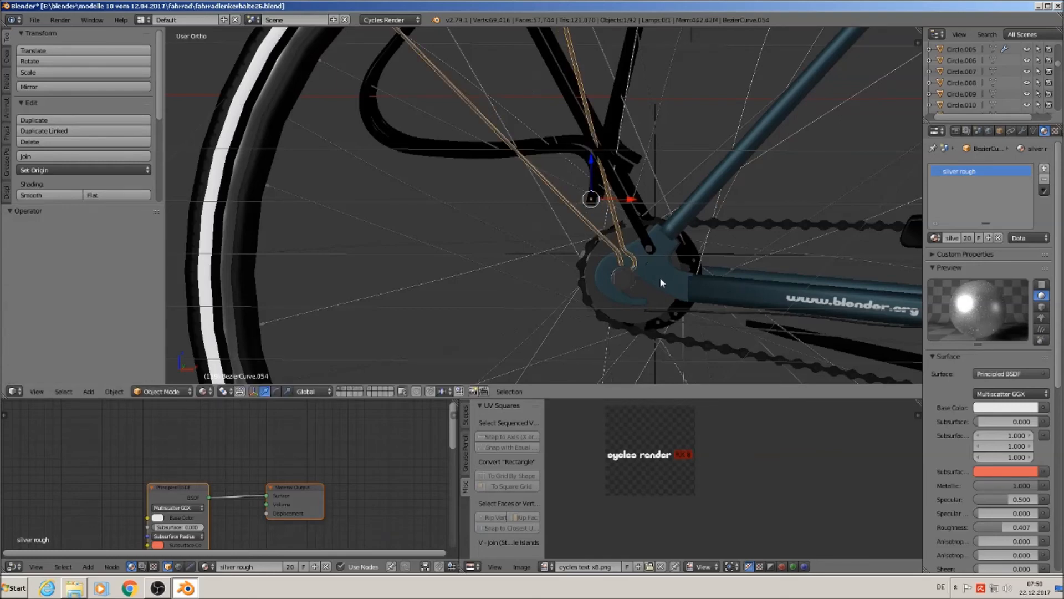
- Scale the silver mudguard stay to about 0.804 and again to 0.980, placing its looped end on the rear dropout
key("s")
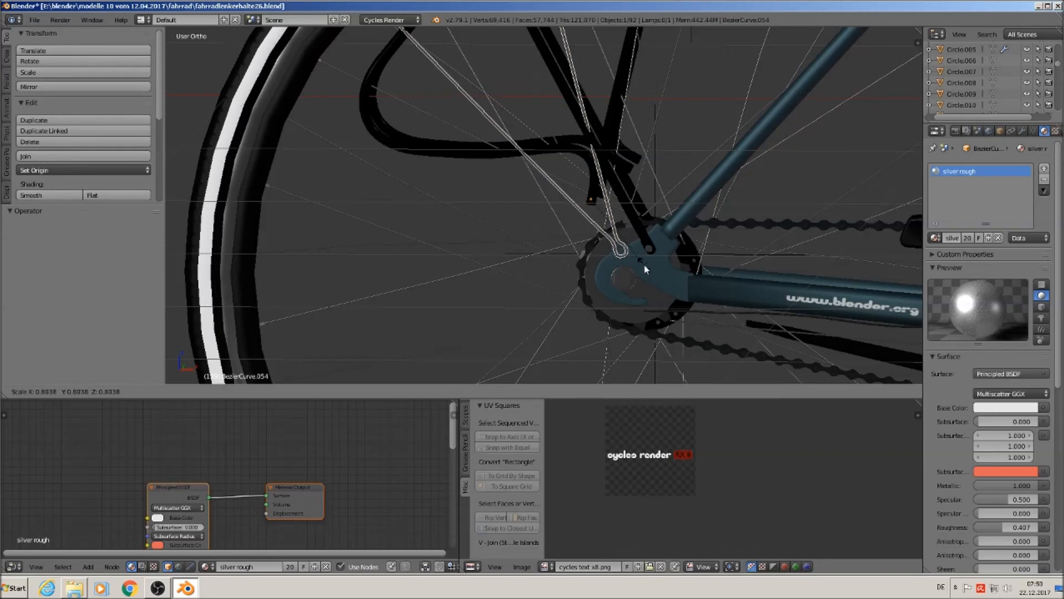
left_click(643, 263)
key("g")
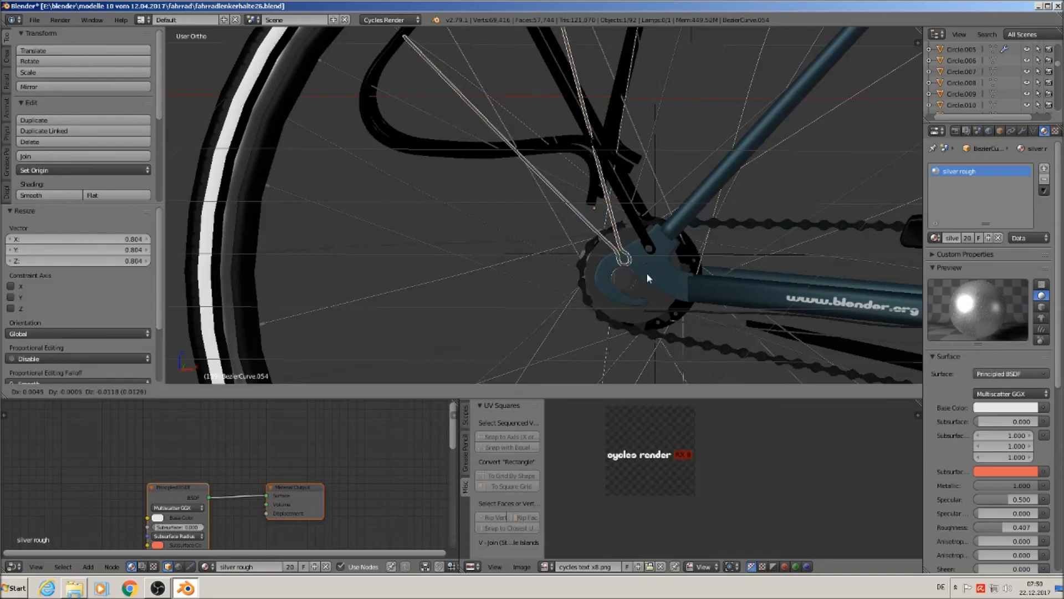
left_click(646, 271)
key("s")
left_click(655, 276)
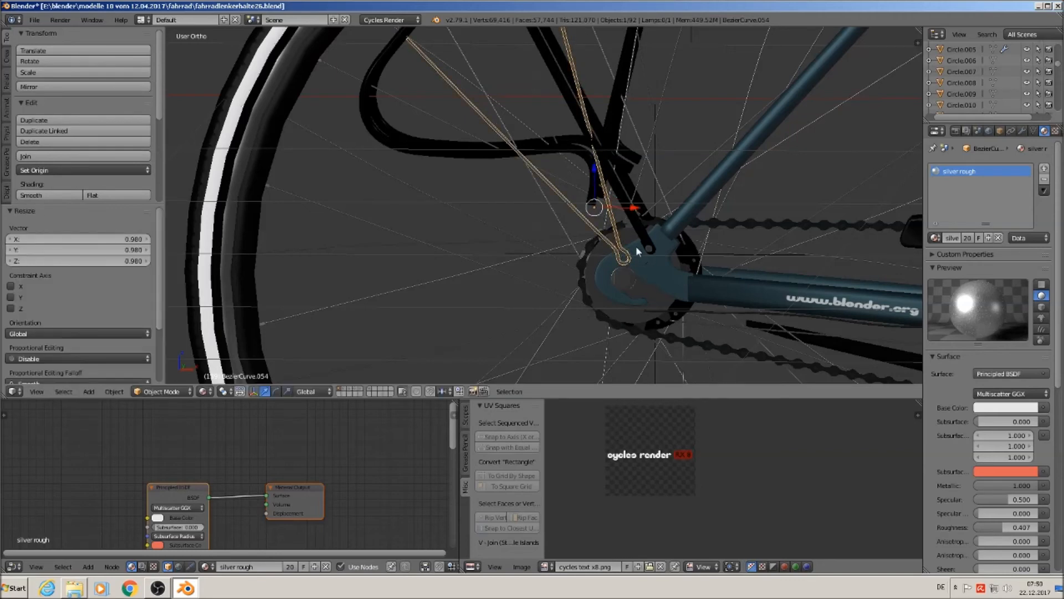
- Extend the front wire of the mudguard stay to the mudguard by moving its end vertices about -0.041 along X and 0.175 along Z
scroll(640, 247, "down", 1)
middle_click_drag(602, 192, 605, 253, "shift")
scroll(605, 244, "down", 2)
scroll(565, 127, "up", 2)
middle_click_drag(570, 136, 593, 147)
scroll(580, 120, "up", 2)
key("Tab")
right_click(583, 118)
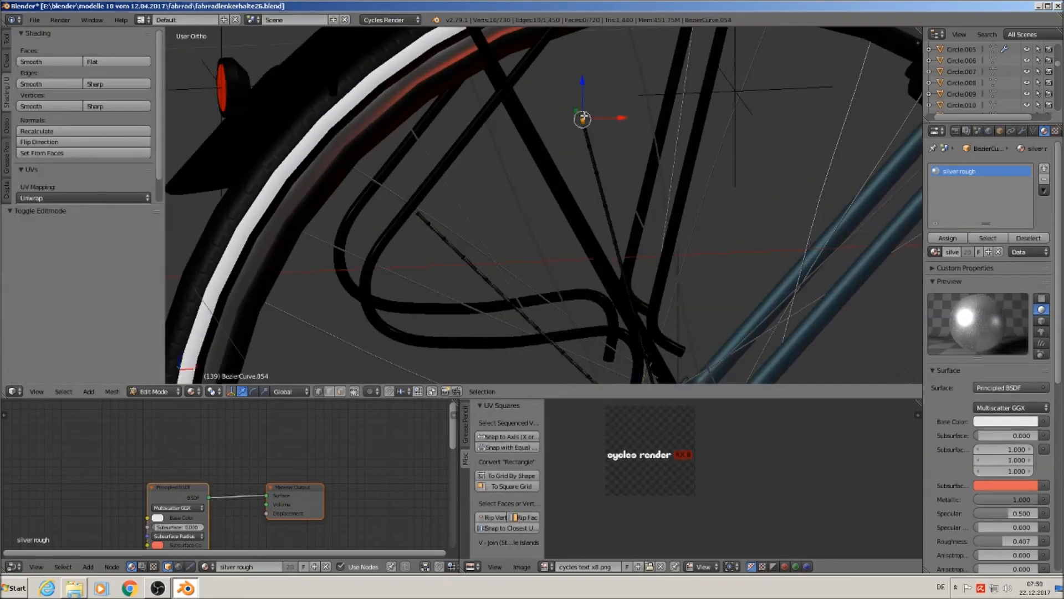
middle_click_drag(593, 125, 573, 102)
scroll(581, 117, "down", 2)
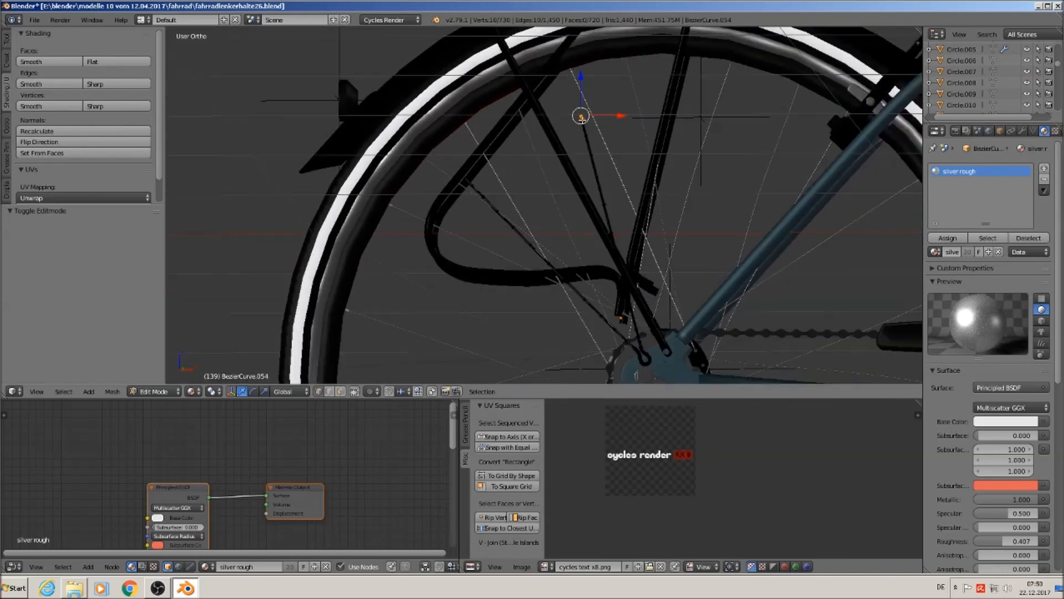
key("KP_1")
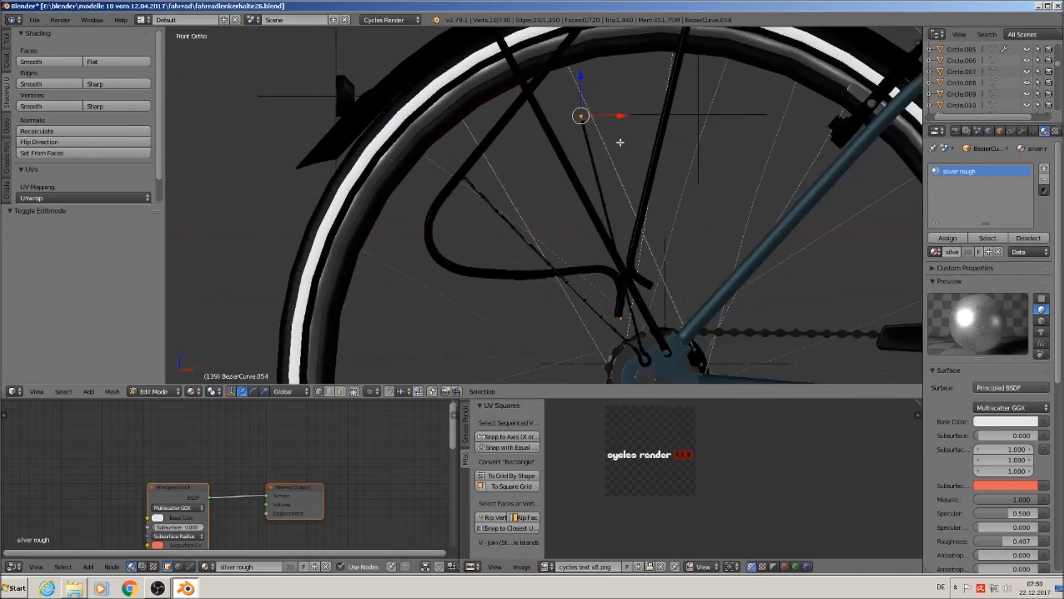
middle_click_drag(620, 130, 579, 255, "shift")
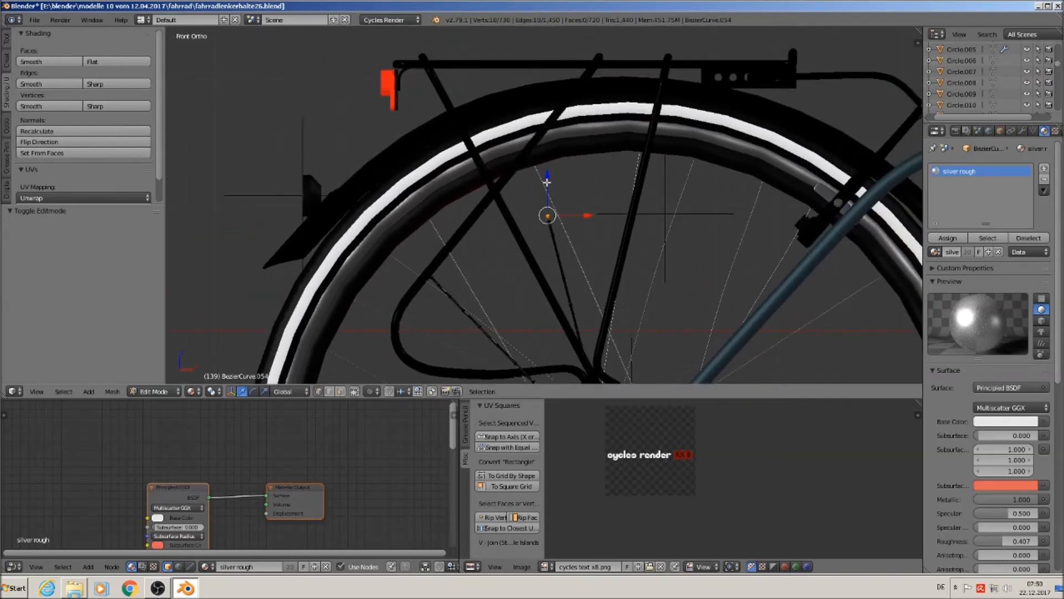
left_click_drag(546, 187, 541, 138)
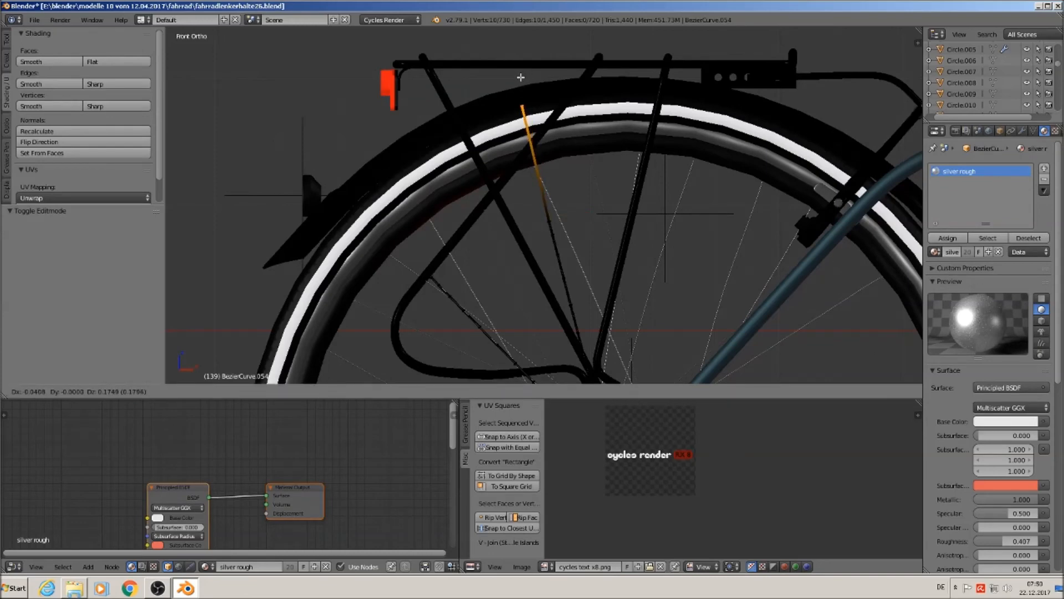
left_click(521, 77)
- Extend the rear wire of the mudguard stay to the mudguard, moving its end vertices about -0.111 along X and 0.120 along Z
middle_click_drag(523, 107, 527, 158)
middle_click_drag(472, 239, 461, 259)
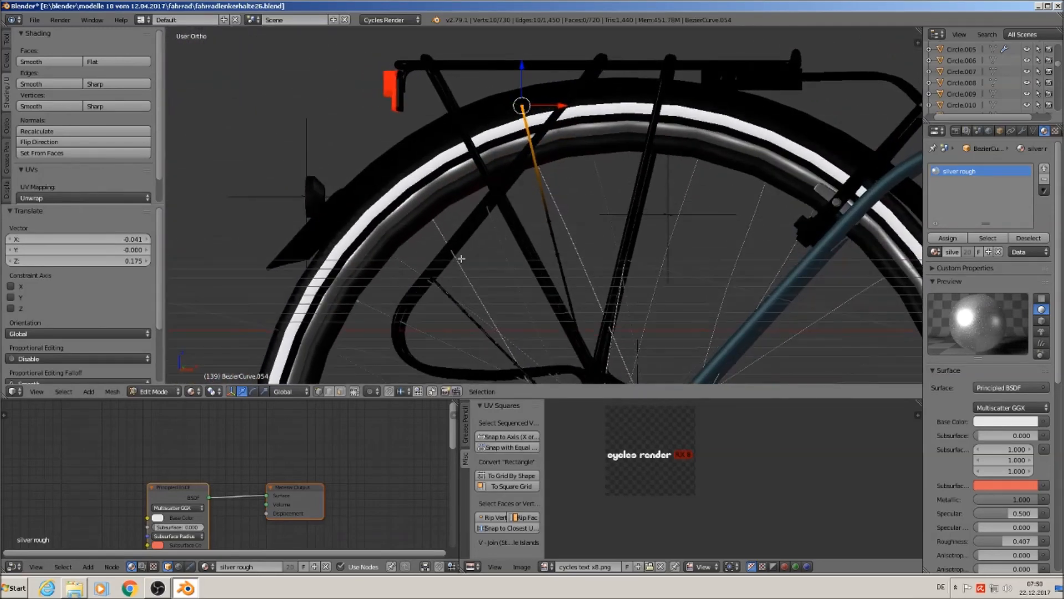
key("a")
key("c")
left_click(402, 233)
right_click(403, 233)
key("c")
right_click(387, 229)
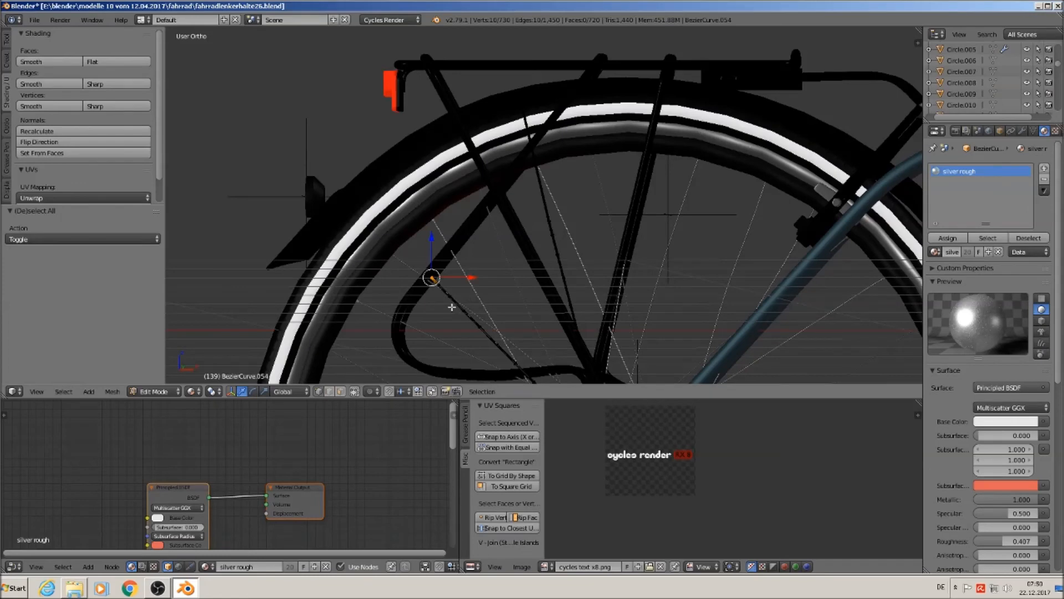
key("g")
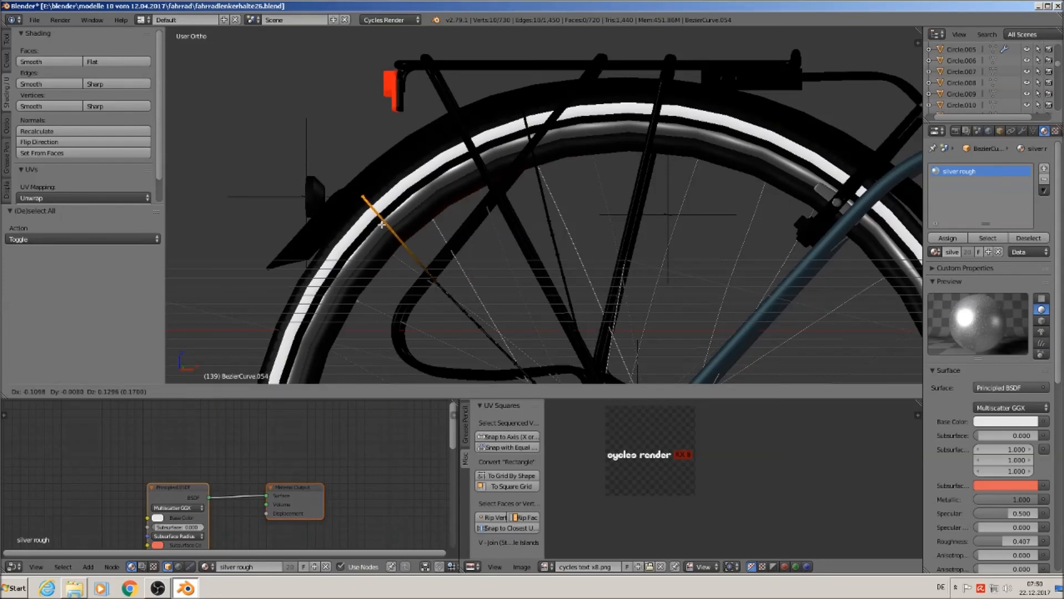
left_click(381, 230)
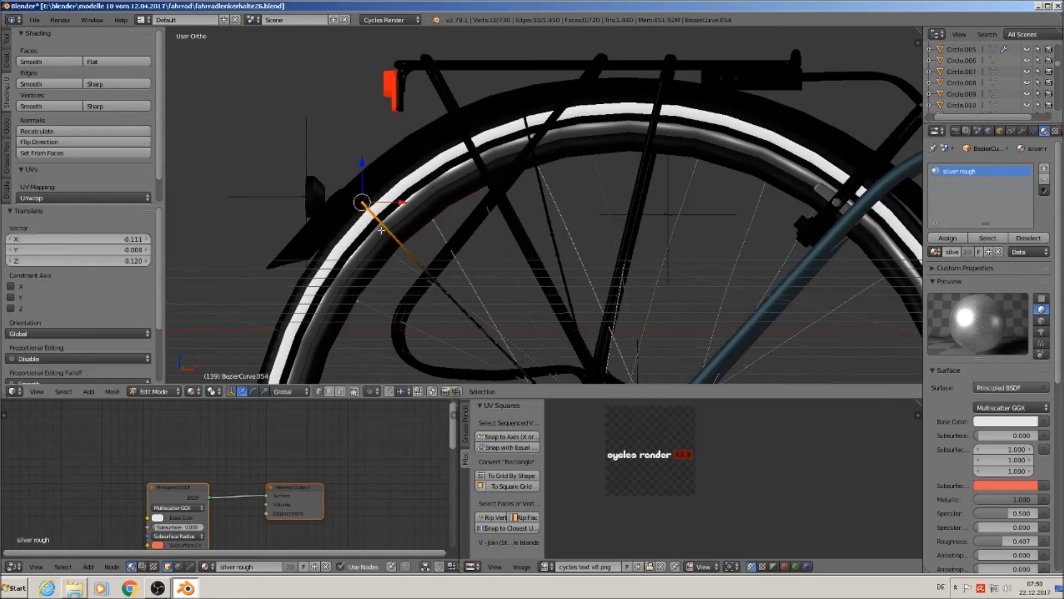
- Move the end vertices of the stay's rear wire about 0.006 along Y toward the mudguard edge
key("Tab")
scroll(485, 266, "down", 2)
middle_click_drag(497, 276, 545, 304)
scroll(530, 303, "up", 4)
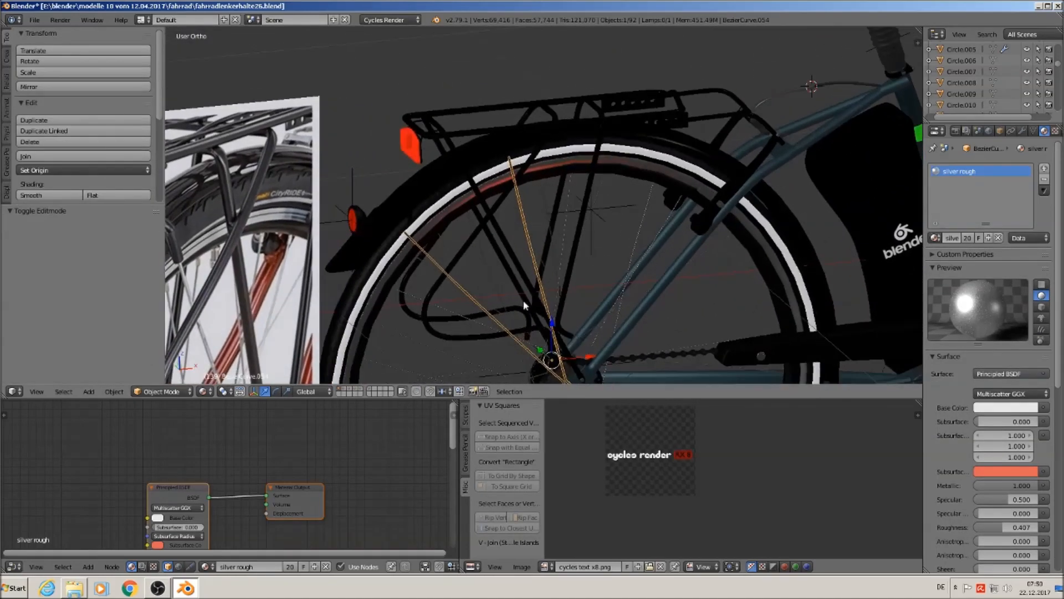
right_click(369, 181)
middle_click_drag(370, 182, 392, 209)
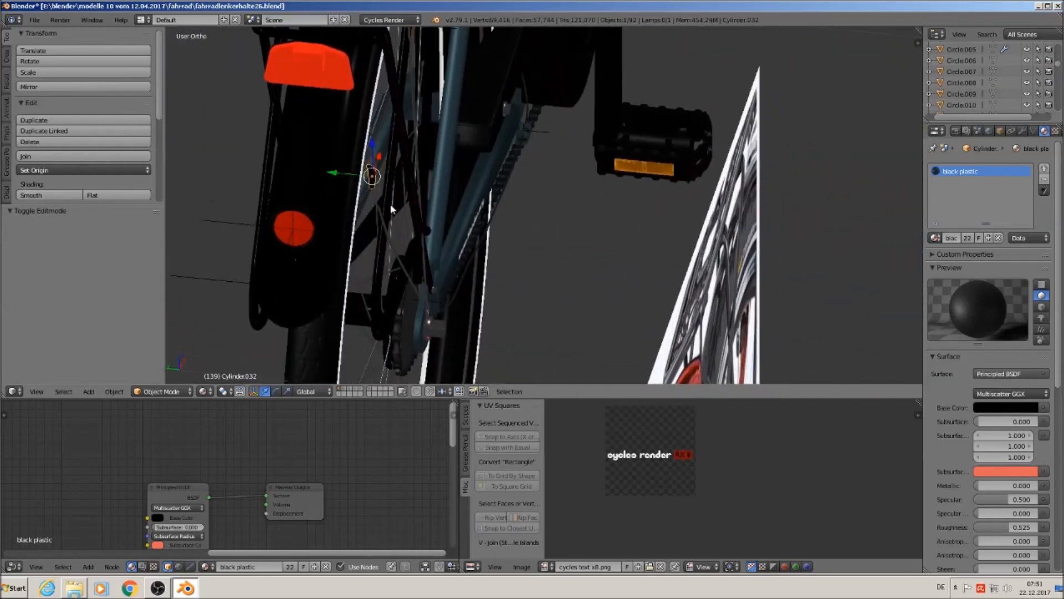
right_click(380, 217)
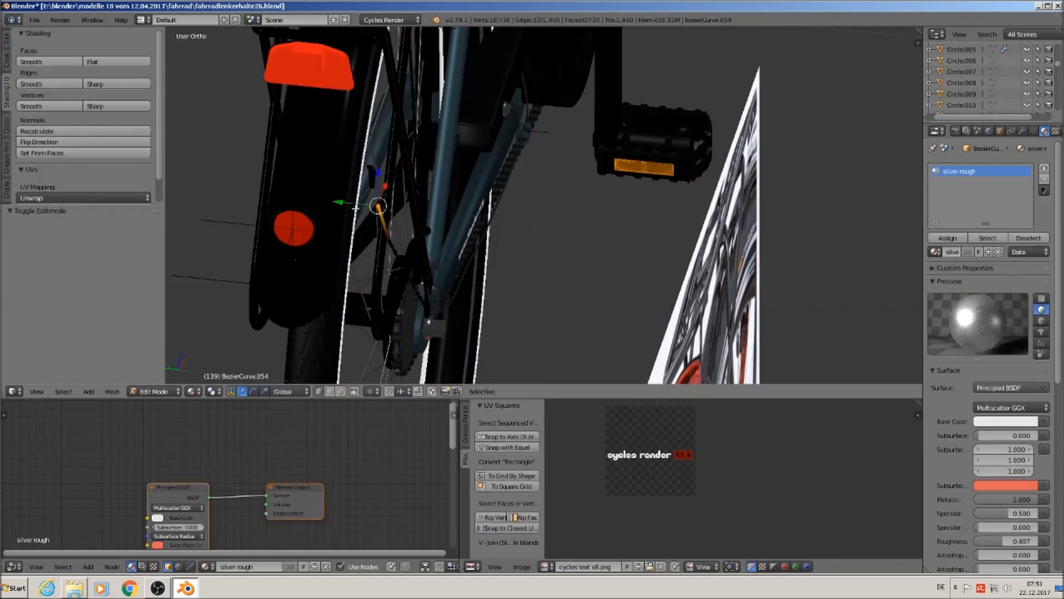
key("Tab")
key("g")
key("x")
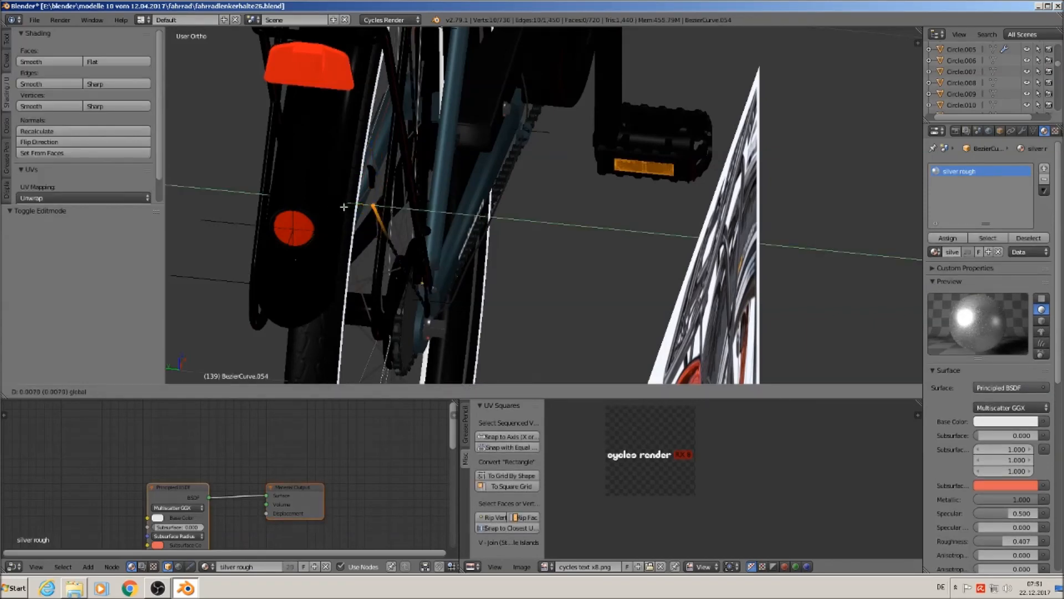
left_click(346, 205)
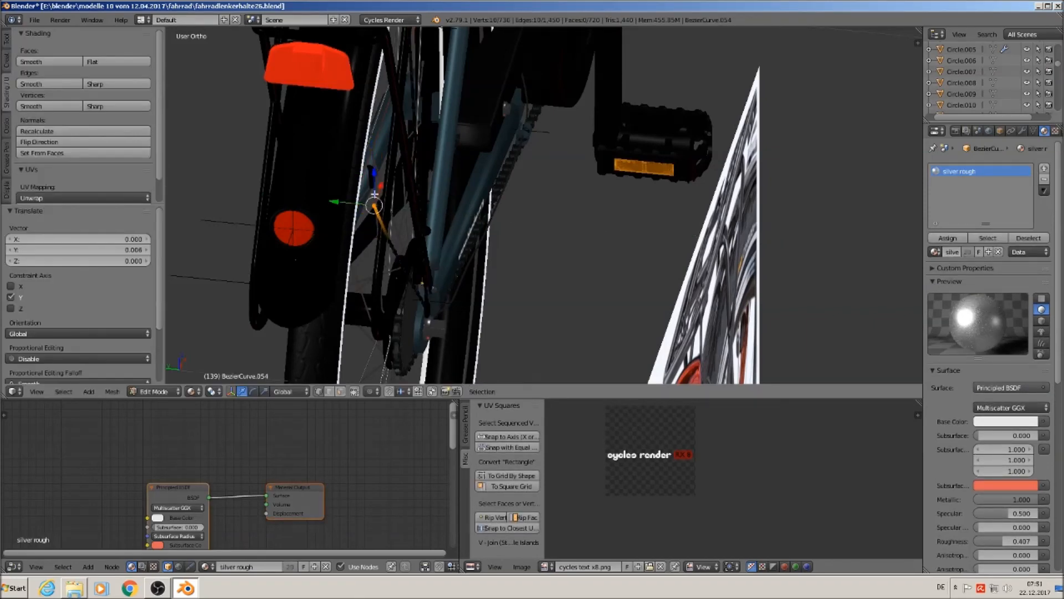
mouse_move(441, 285)
middle_mouse_down()
mouse_move(451, 271)
mouse_move(445, 283)
middle_mouse_up()
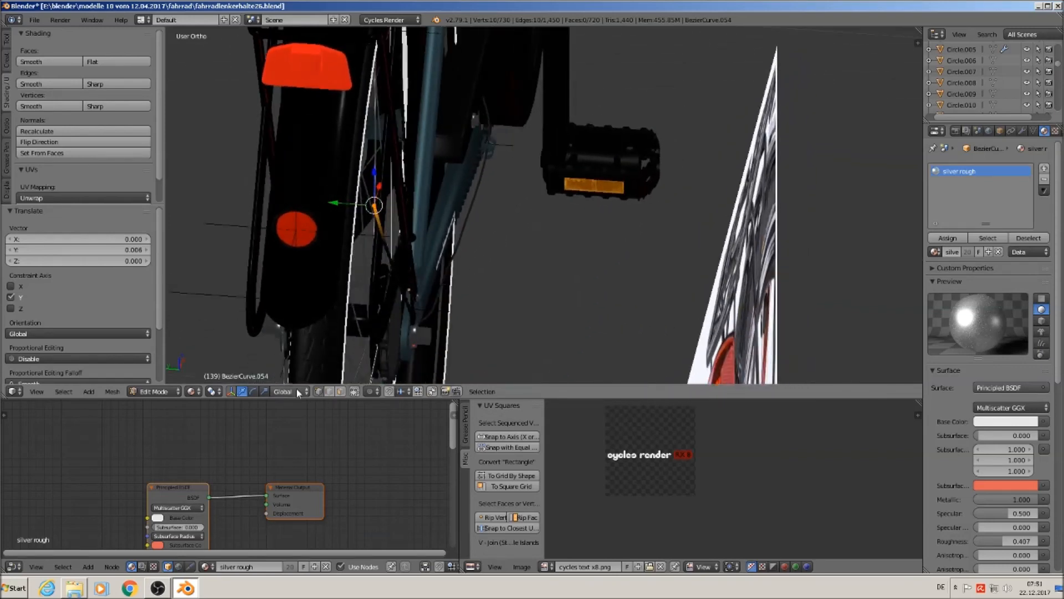
- Move the end vertices of the stay's rear wire about 0.041 along Y with Connected proportional editing, using an enlarged influence radius
left_click(368, 390)
left_click(384, 340)
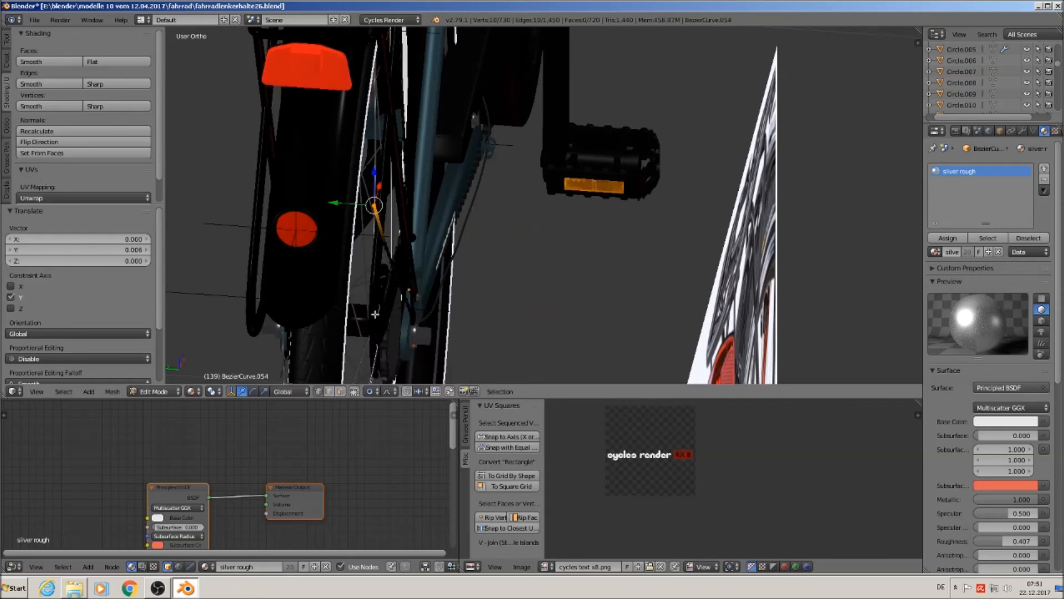
key("g")
key("y")
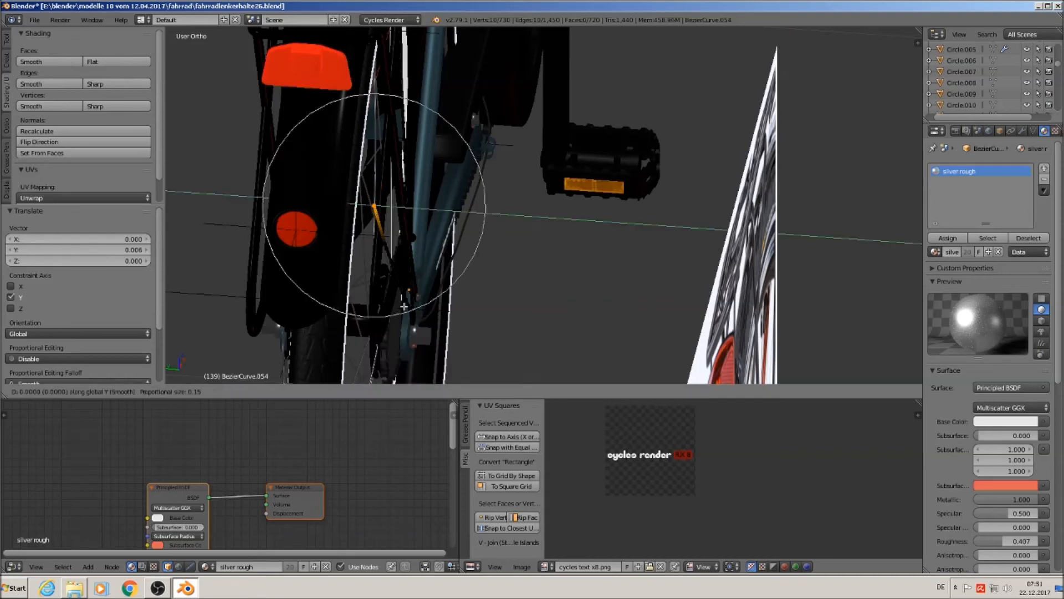
scroll(390, 307, "down", 3)
scroll(389, 307, "down", 7)
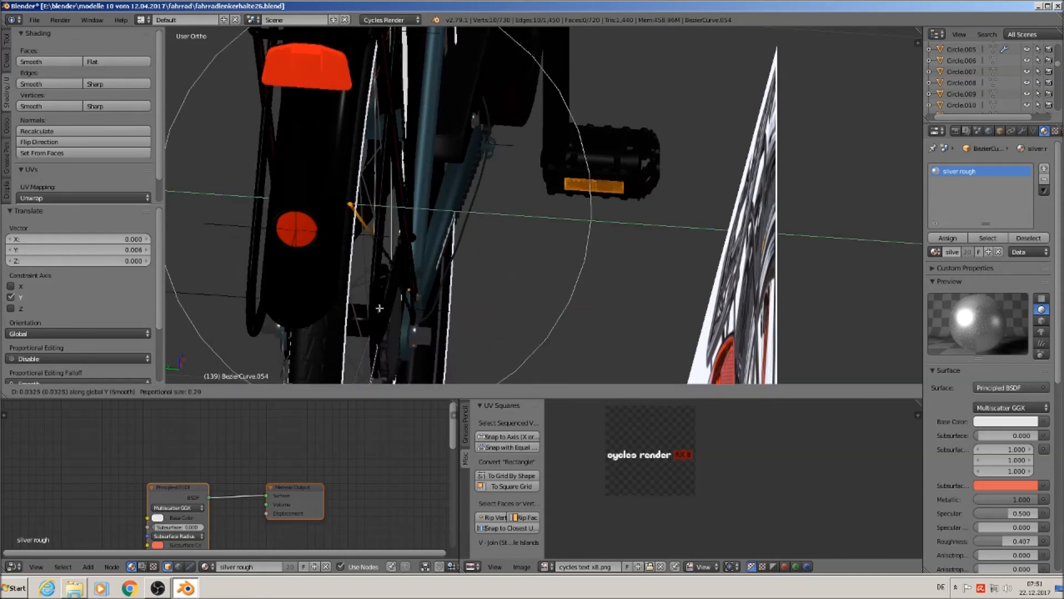
scroll(374, 308, "down", 7)
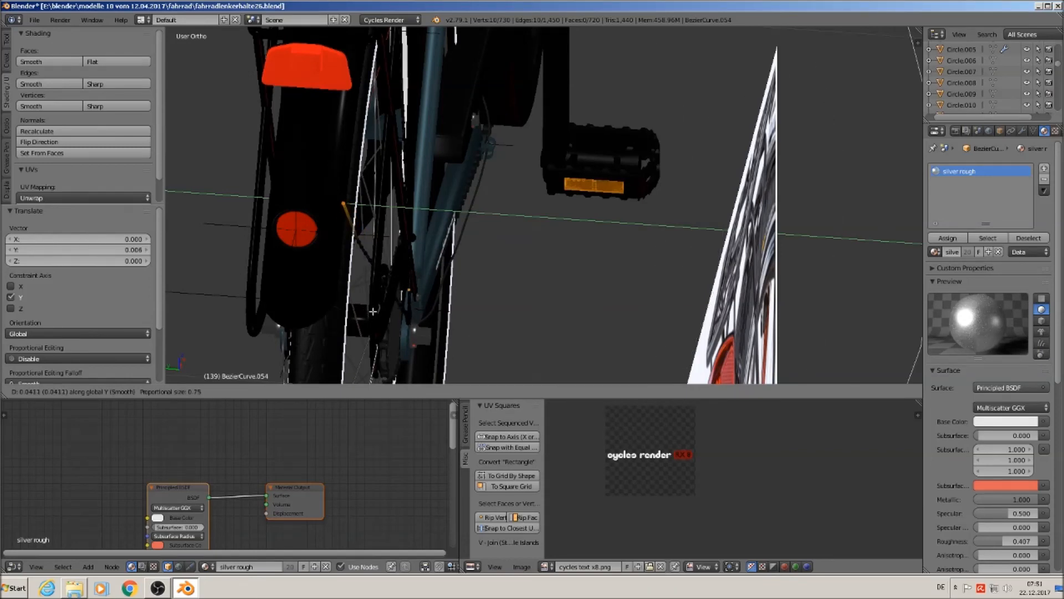
scroll(373, 311, "down", 1)
left_click(373, 311)
middle_click_drag(373, 311, 405, 218)
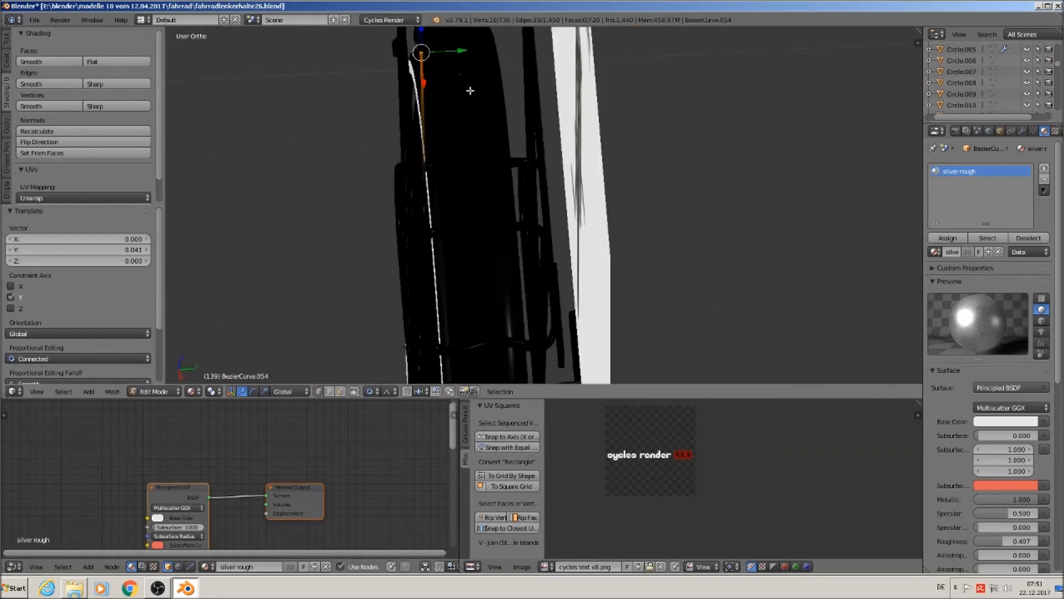
key("Tab")
- Try to shift the rear wheel's mudguard along Y, and undo the move
right_click(469, 91)
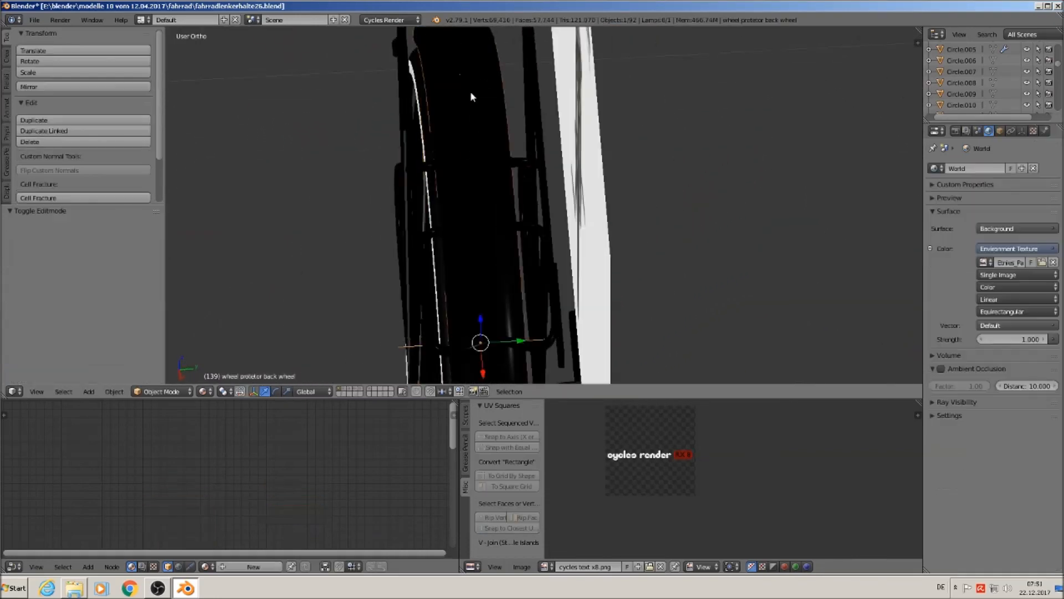
key("g")
key("y")
left_click(502, 341)
middle_click_drag(501, 340, 504, 345)
left_click_drag(503, 344, 514, 352)
middle_click_drag(515, 351, 773, 327)
middle_click_drag(557, 335, 581, 351)
key("ctrl+z")
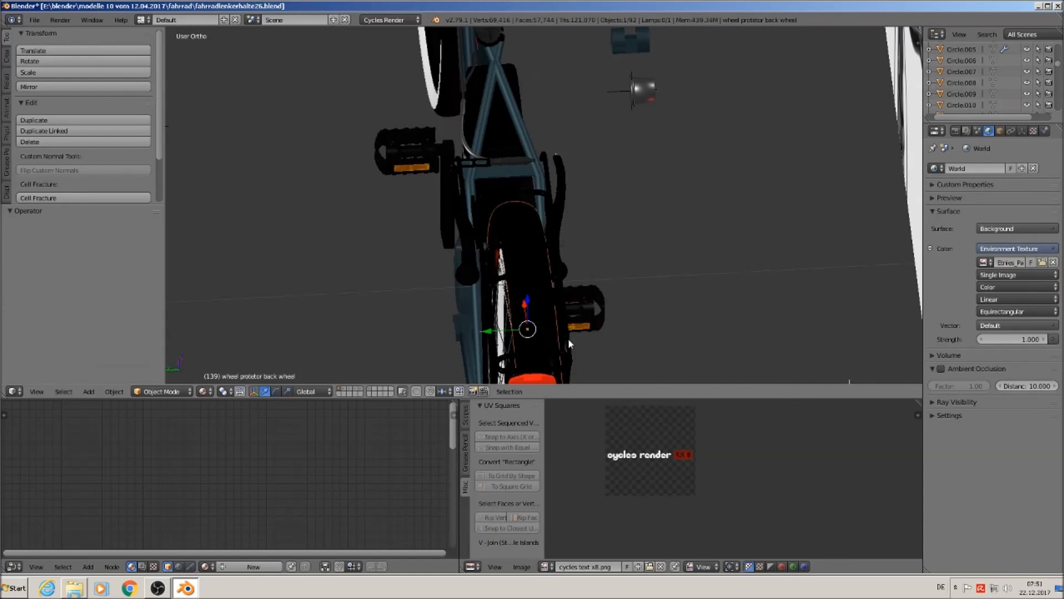
- Select the silver mudguard stay at the rear dropout and move it about -0.030 along Y
middle_click_drag(573, 306, 614, 222, "shift")
scroll(614, 227, "up", 3)
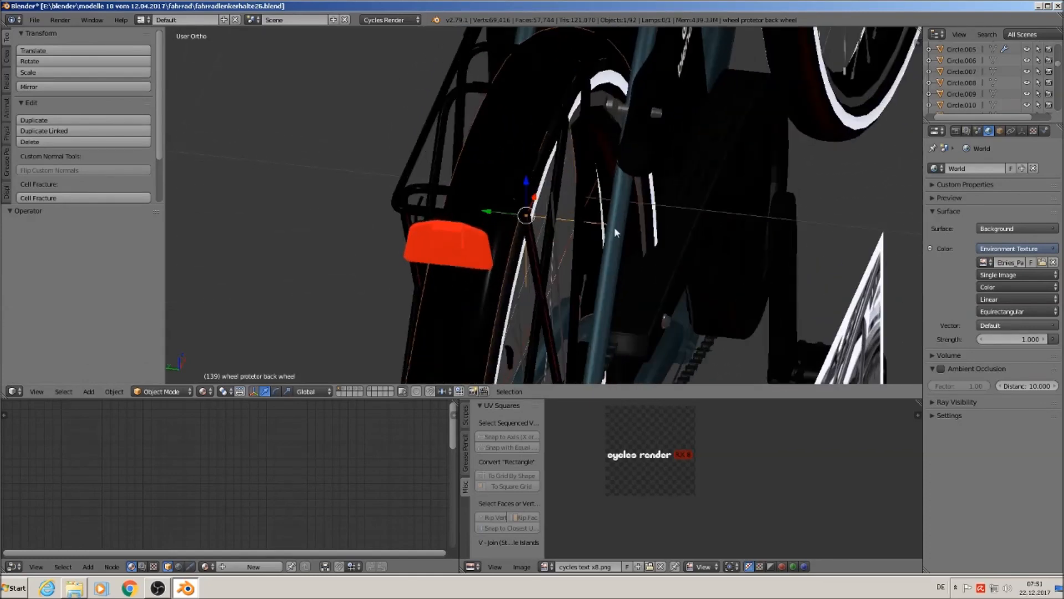
scroll(597, 243, "up", 1)
middle_click_drag(557, 205, 499, 208)
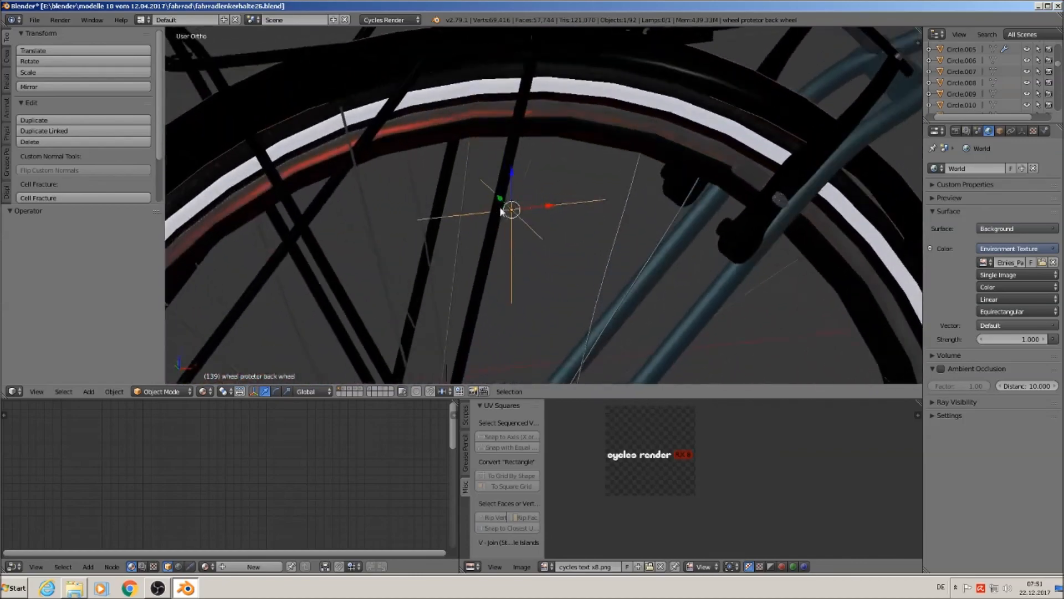
middle_click_drag(424, 239, 580, 109, "shift")
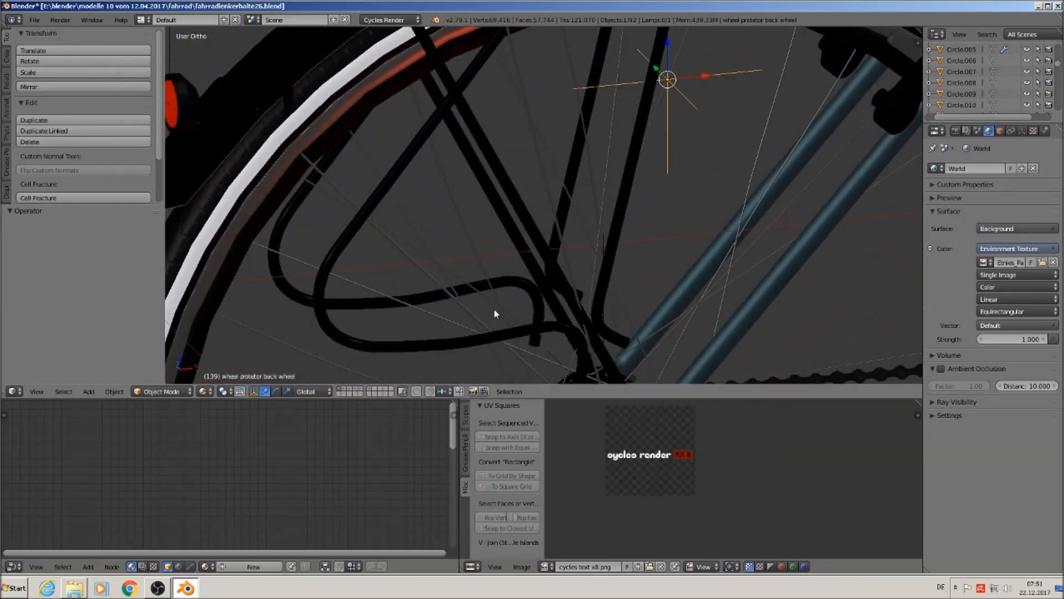
scroll(601, 332, "down", 5)
middle_click_drag(608, 346, 546, 209)
scroll(589, 219, "up", 4)
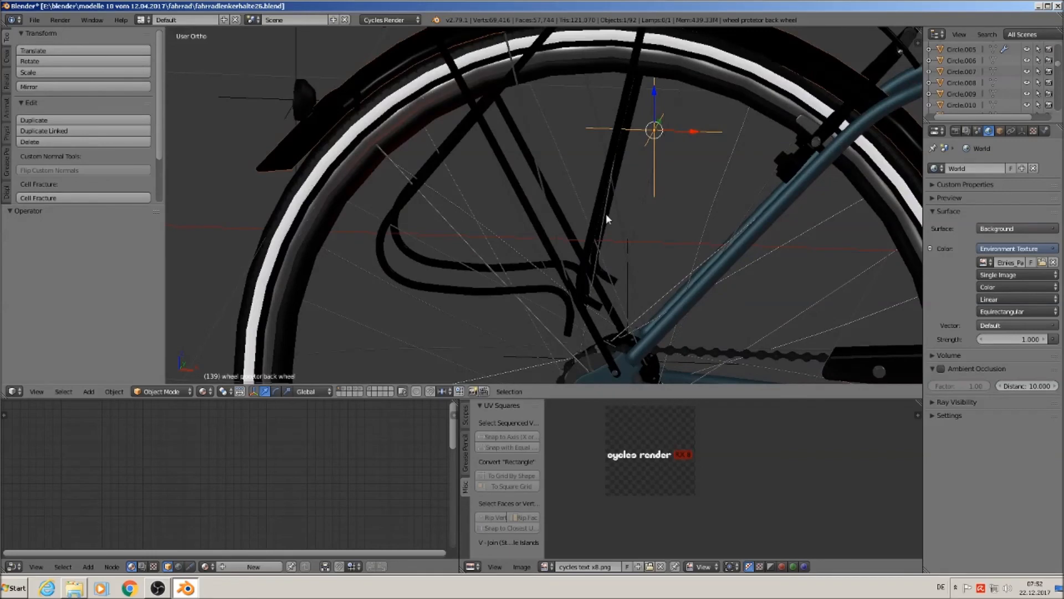
right_click(607, 214)
right_click(606, 214)
right_click(606, 214)
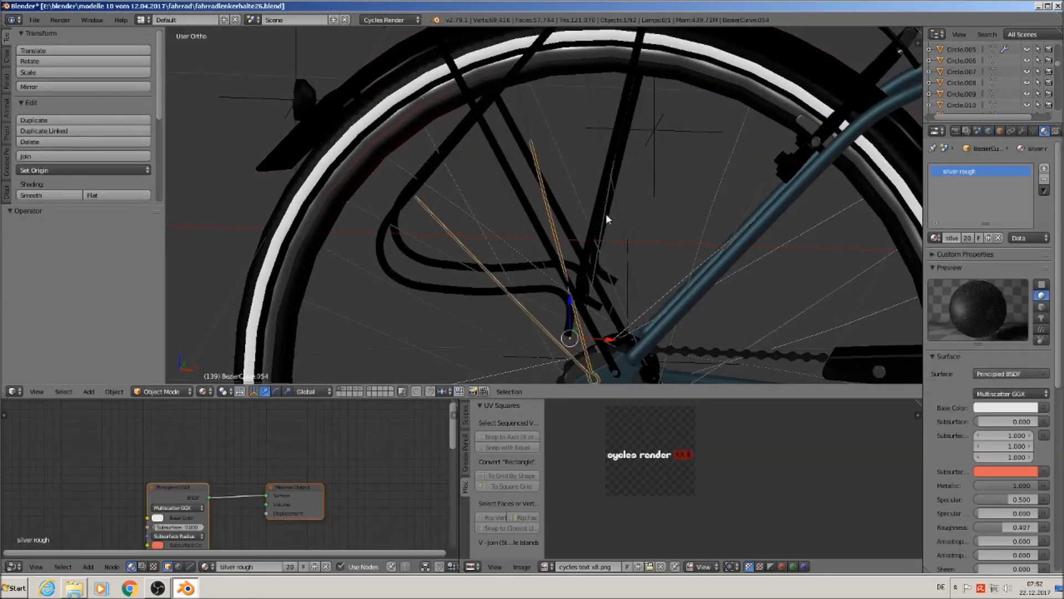
right_click(606, 214)
right_click(606, 214)
right_click(606, 214)
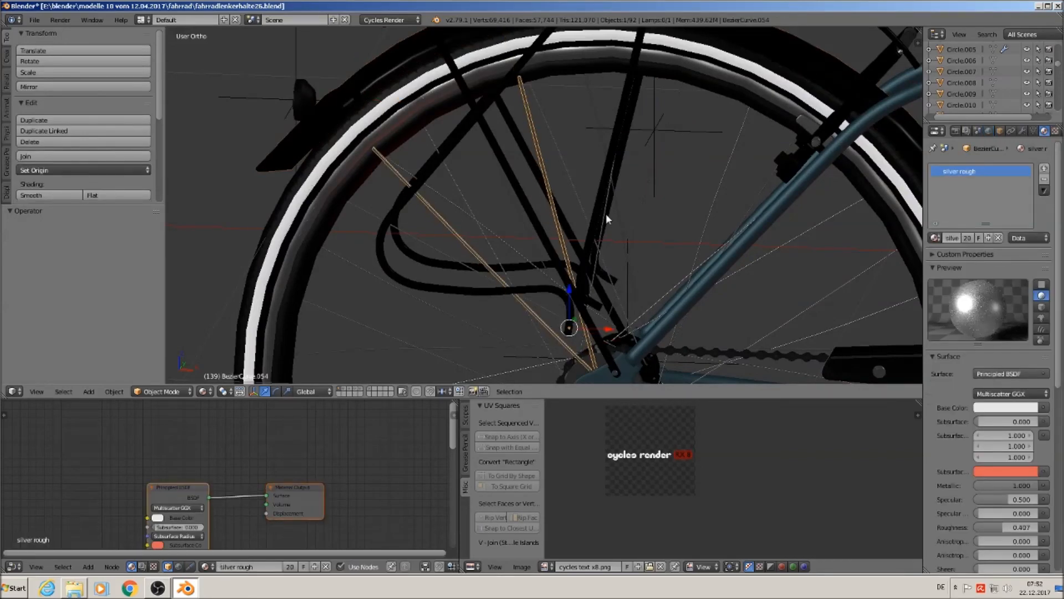
mouse_move(607, 212)
middle_mouse_down()
mouse_move(646, 282)
mouse_move(597, 274)
mouse_move(607, 230)
middle_mouse_up()
key("g")
key("y")
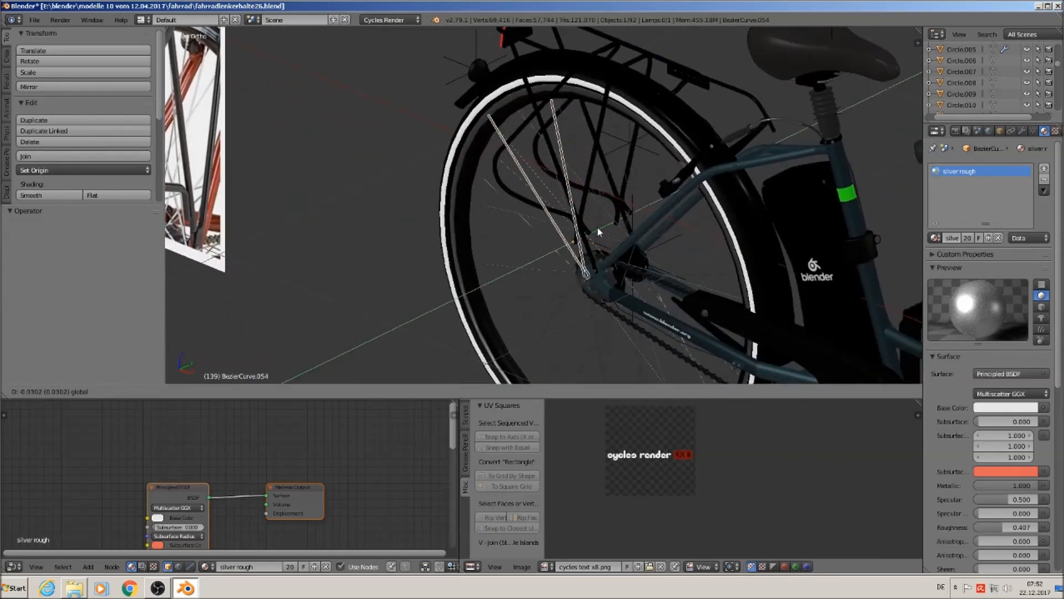
left_click(597, 227)
- Show the layer holding the separate saddle and wheel, and select the black leather saddle
middle_click_drag(597, 227, 649, 213)
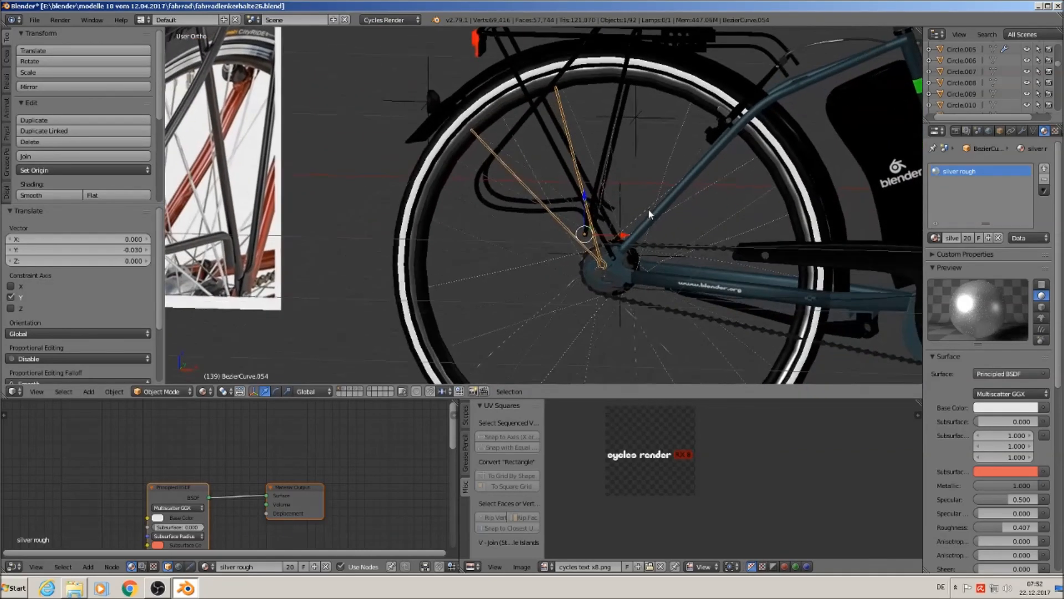
middle_click_drag(690, 260, 468, 164, "shift")
scroll(514, 182, "down", 3)
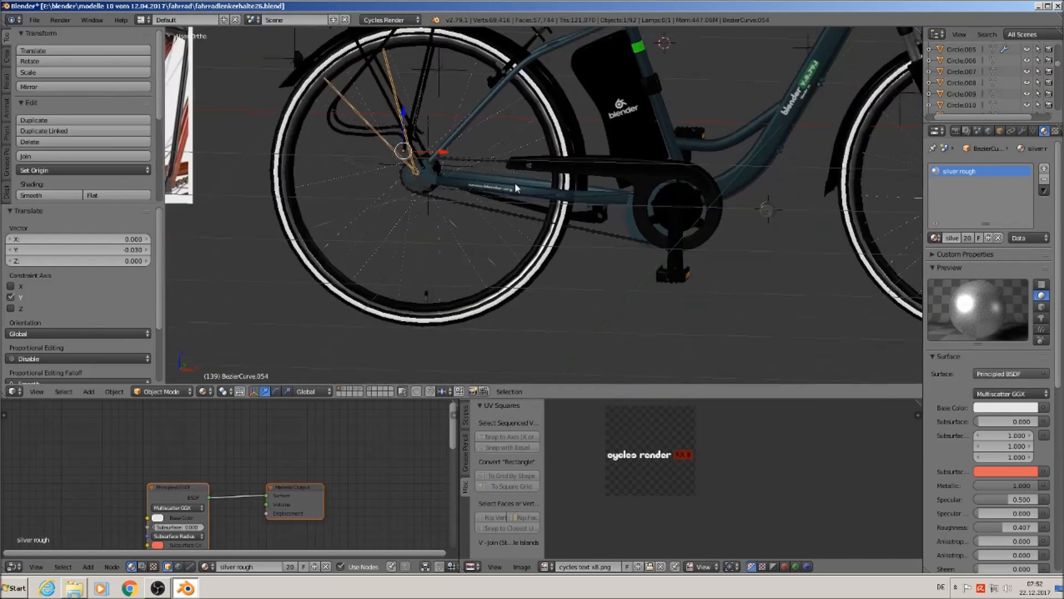
middle_click_drag(588, 214, 567, 254, "shift")
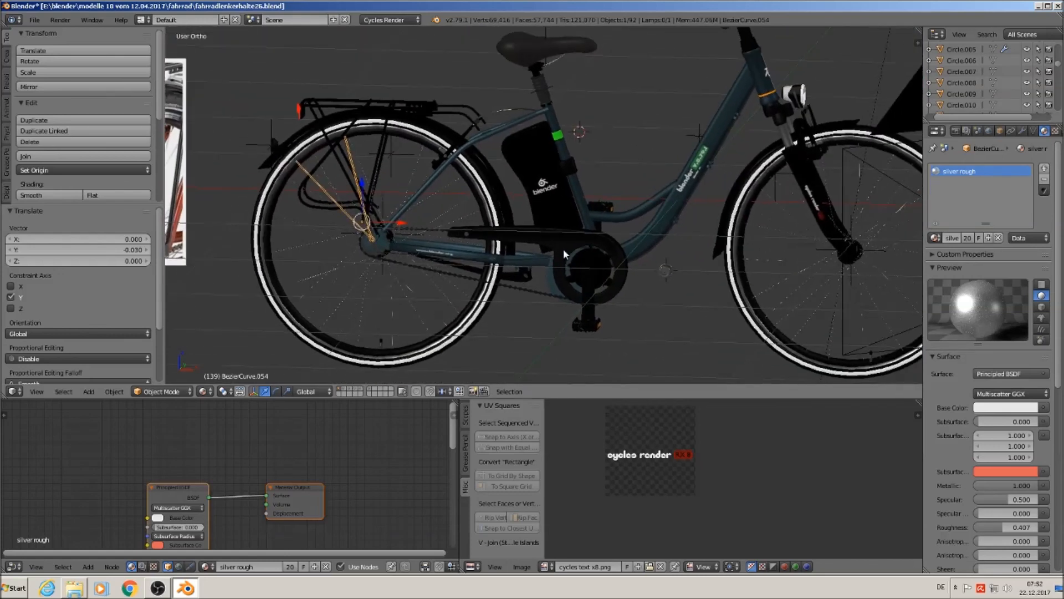
scroll(385, 250, "up", 3)
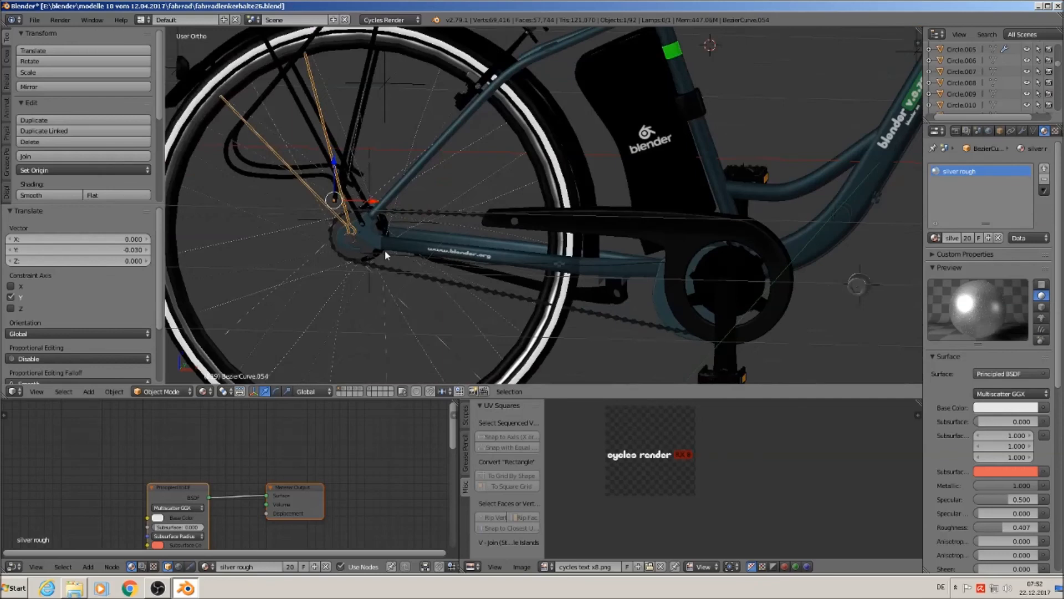
middle_click_drag(397, 253, 496, 312)
scroll(401, 246, "down", 3)
right_click(602, 107)
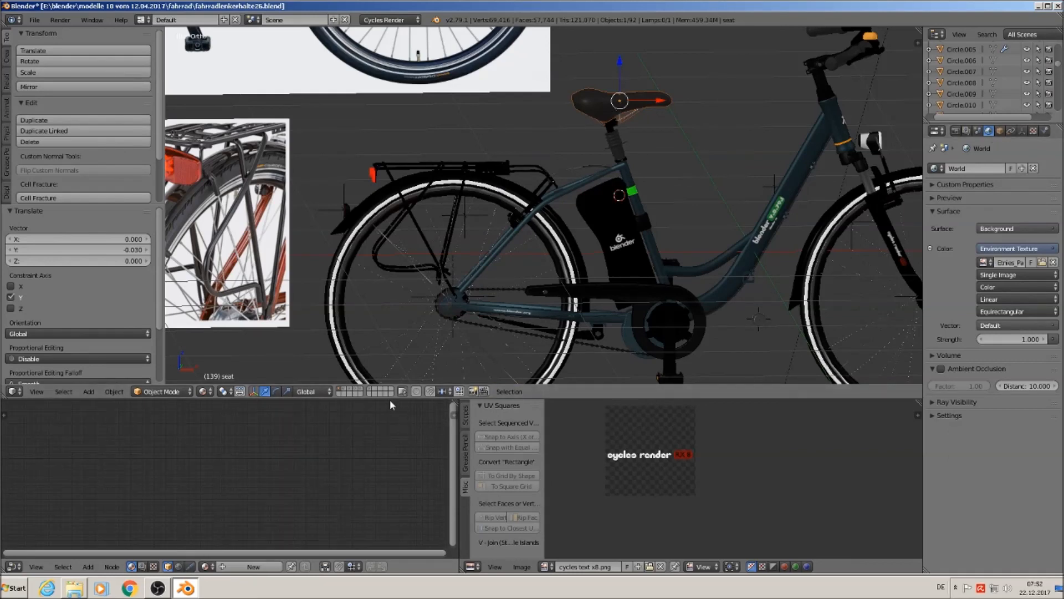
left_click(371, 391)
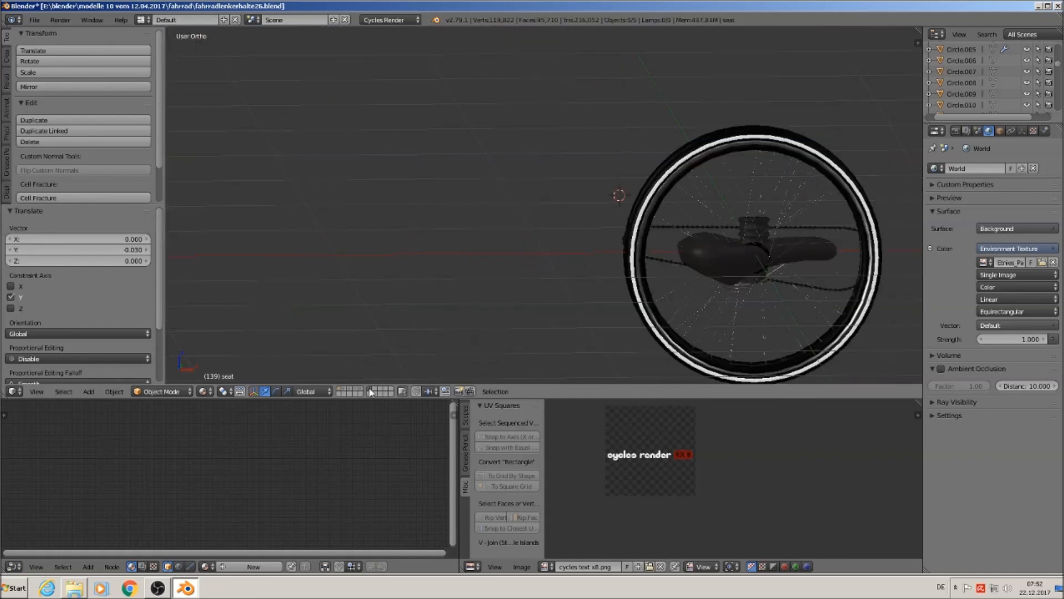
right_click(713, 254)
- Set the Specular to 0.058 and the Roughness to 0.283 in the Principled BSDF of the black leather 1 material
scroll(334, 468, "up", 3)
scroll(335, 448, "up", 5)
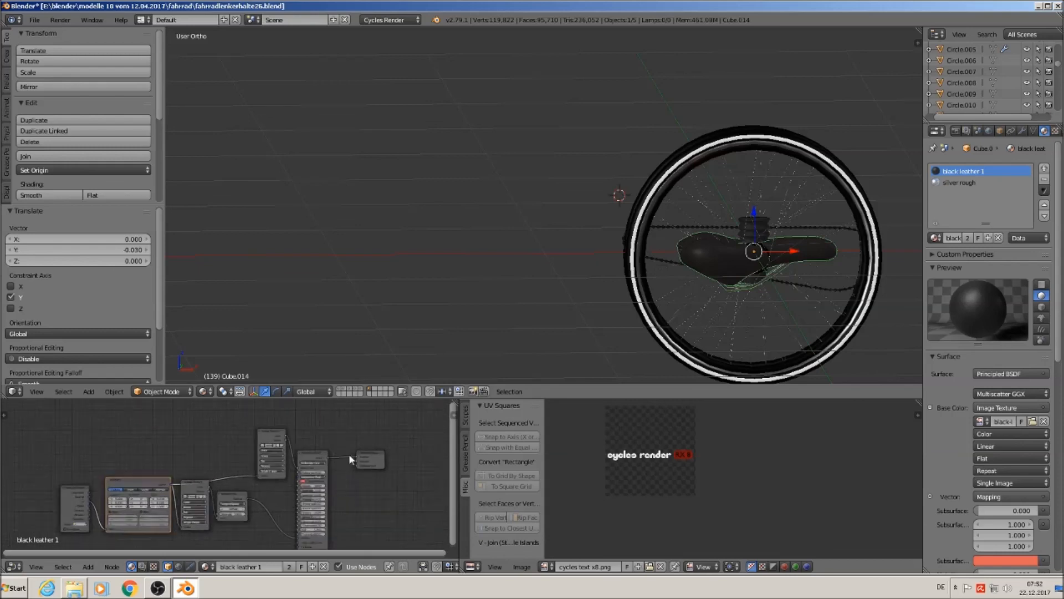
scroll(316, 487, "up", 2)
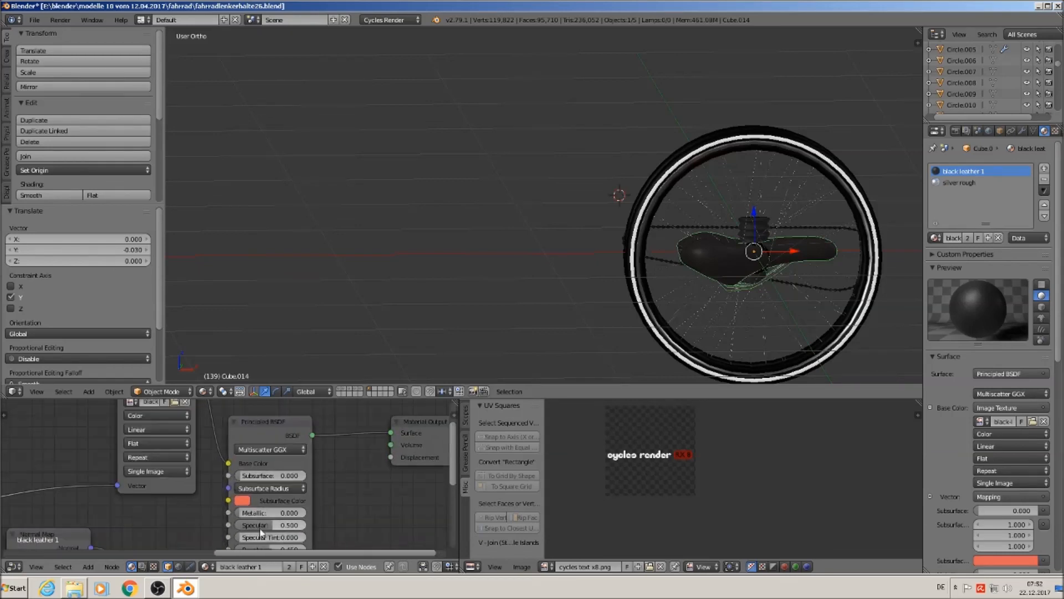
left_click_drag(268, 524, 262, 524)
left_click_drag(264, 524, 244, 527)
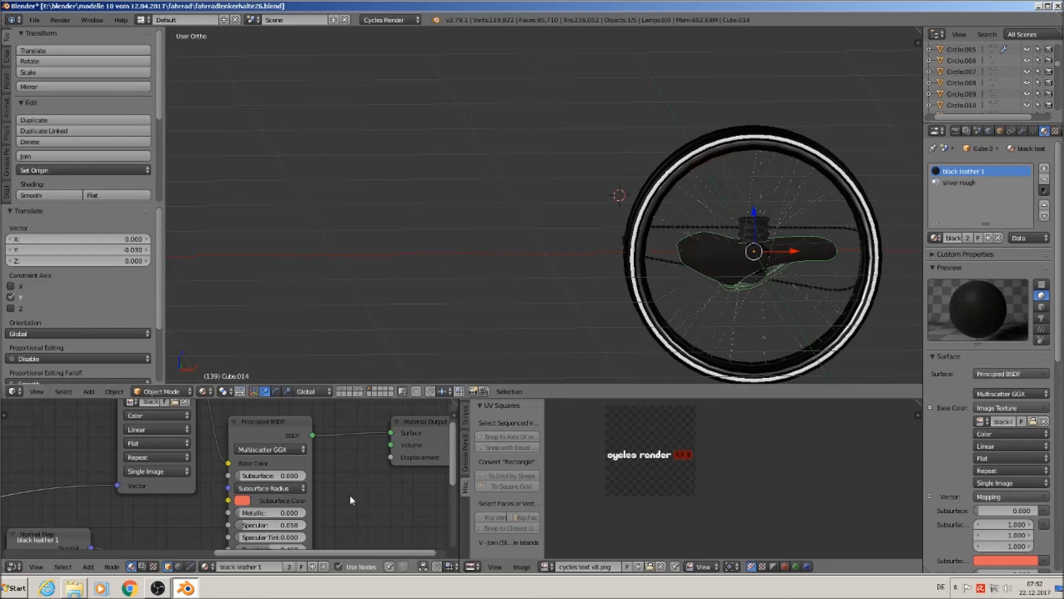
middle_click_drag(350, 494, 408, 427)
mouse_move(321, 489)
left_mouse_down()
mouse_move(294, 490)
mouse_move(325, 489)
left_mouse_up()
- Preview the saddle in rendered viewport shading and examine the Normal Map node's strength
left_click(202, 391)
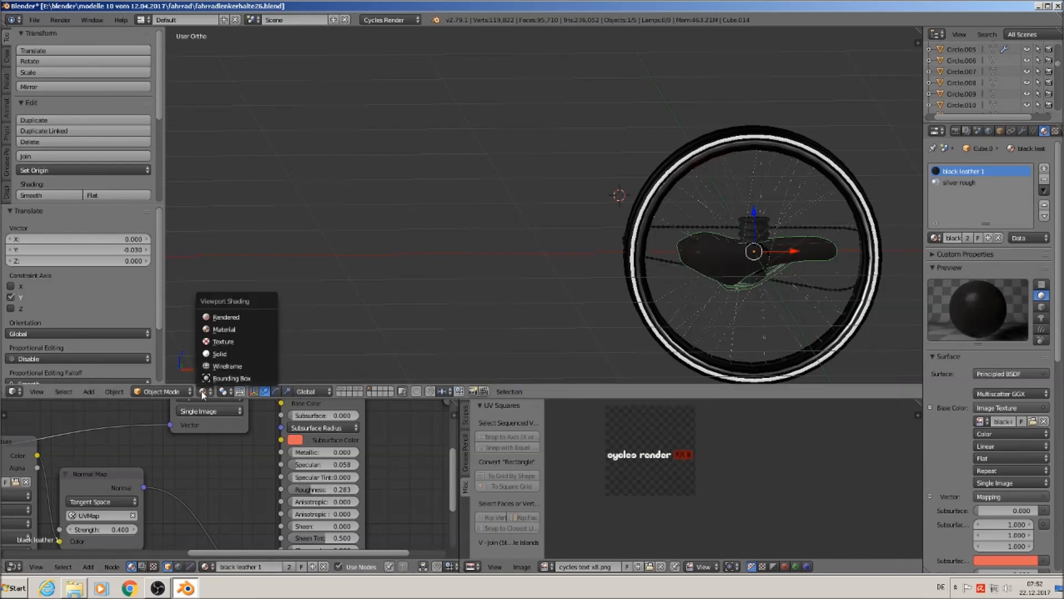
left_click(228, 317)
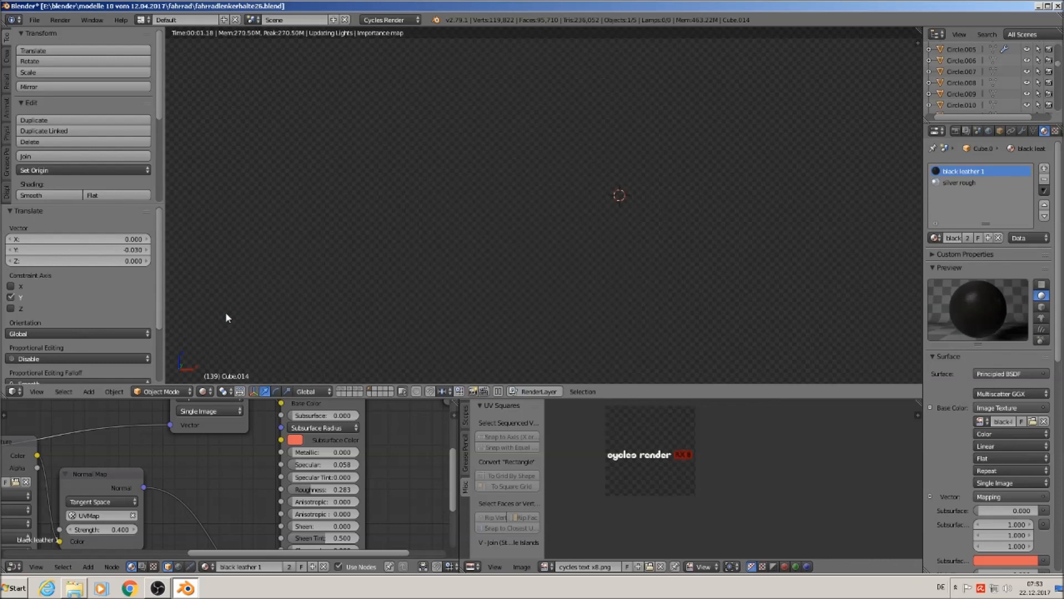
scroll(255, 474, "down", 3)
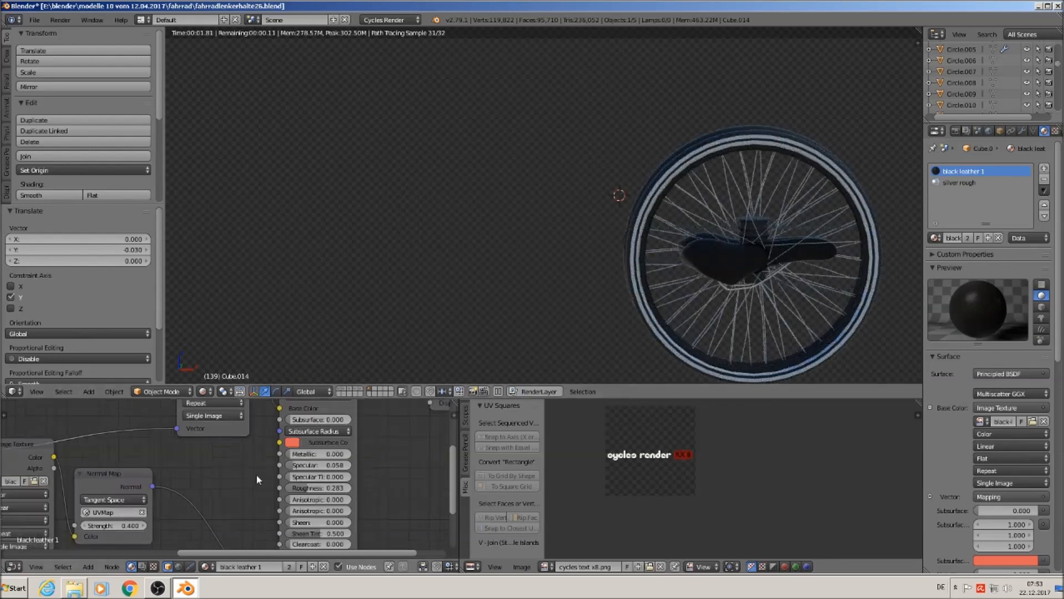
scroll(169, 519, "up", 2)
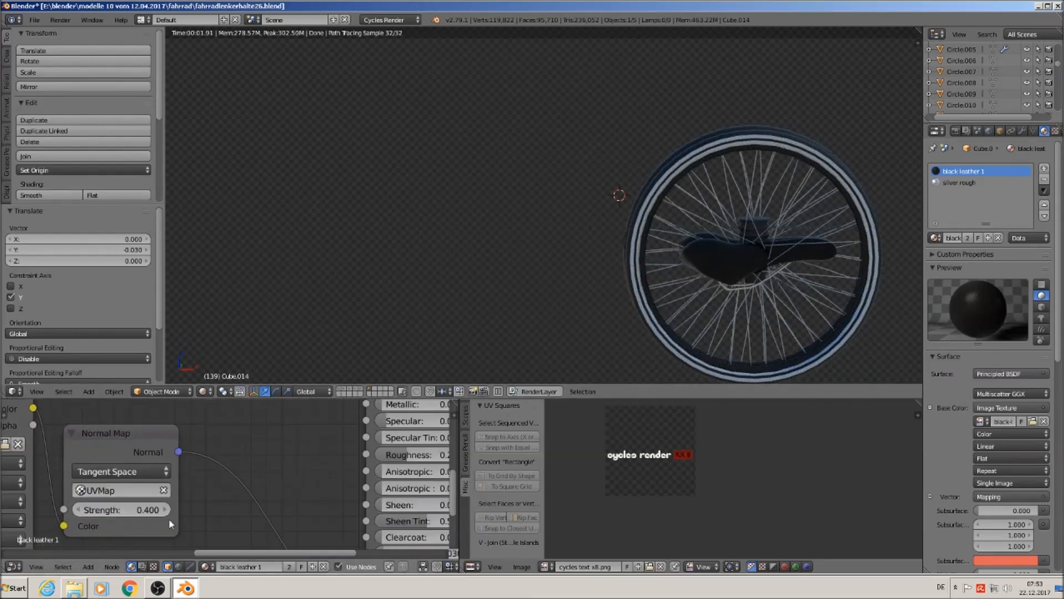
- Insert a MixRGB node between the colour Image Texture and the Principled BSDF's Base Color, with Color2 set to black
scroll(204, 511, "down", 3)
middle_click_drag(239, 477, 267, 547)
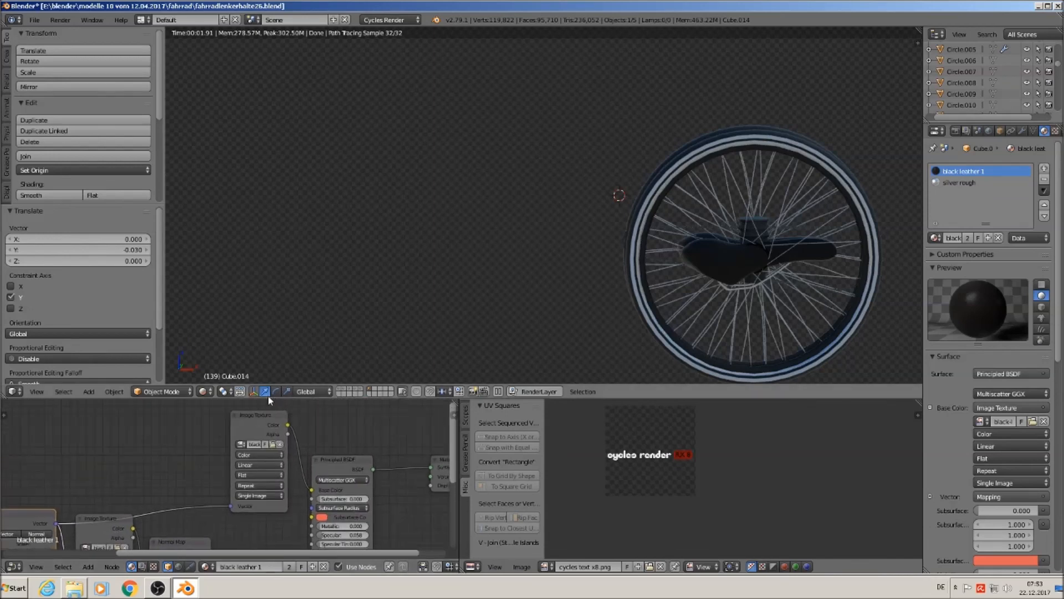
left_click_drag(262, 413, 137, 408)
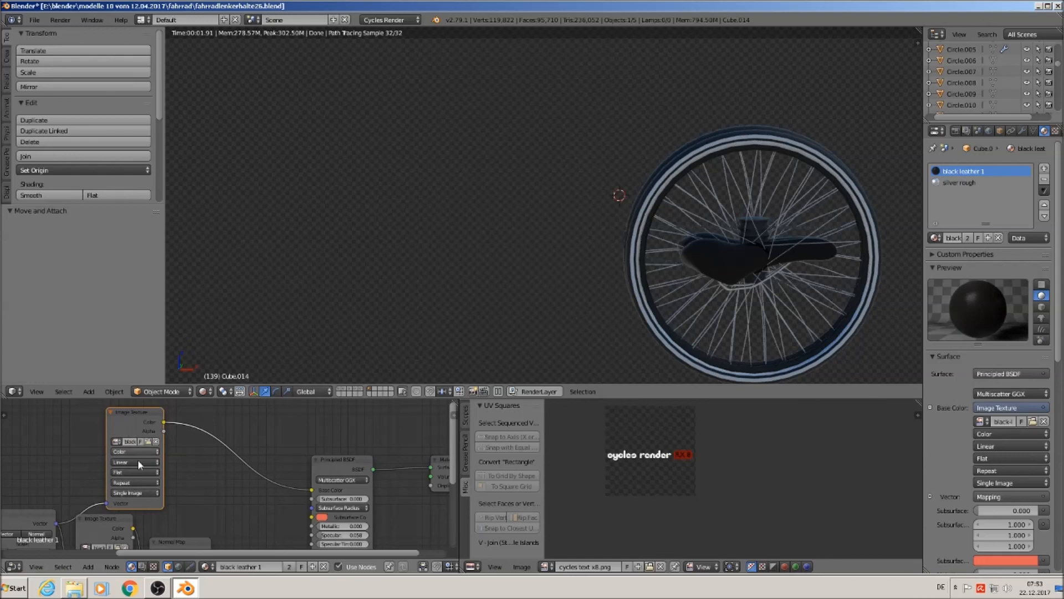
left_click(88, 567)
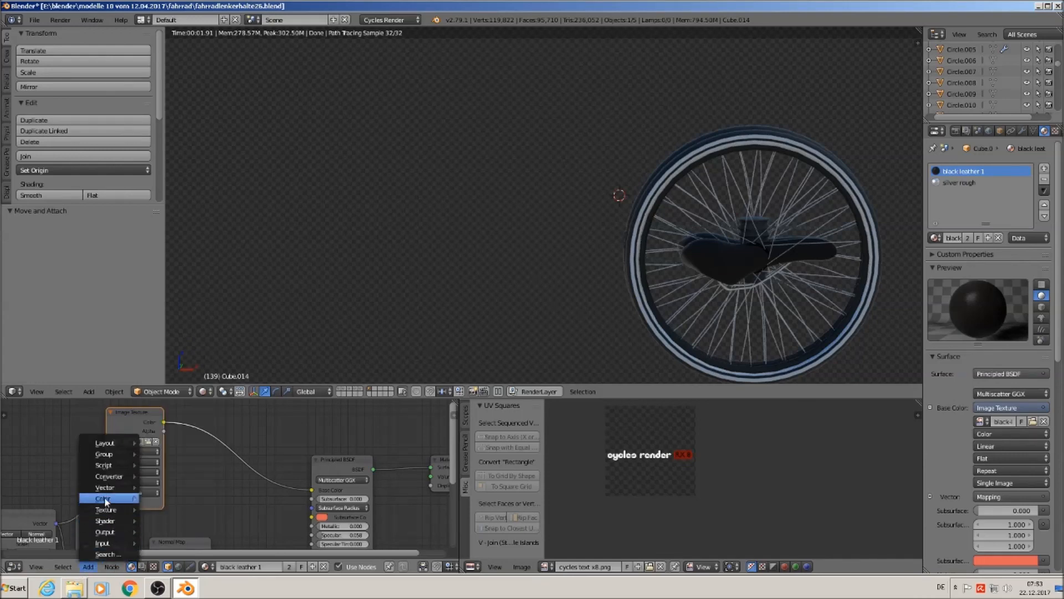
mouse_move(105, 499)
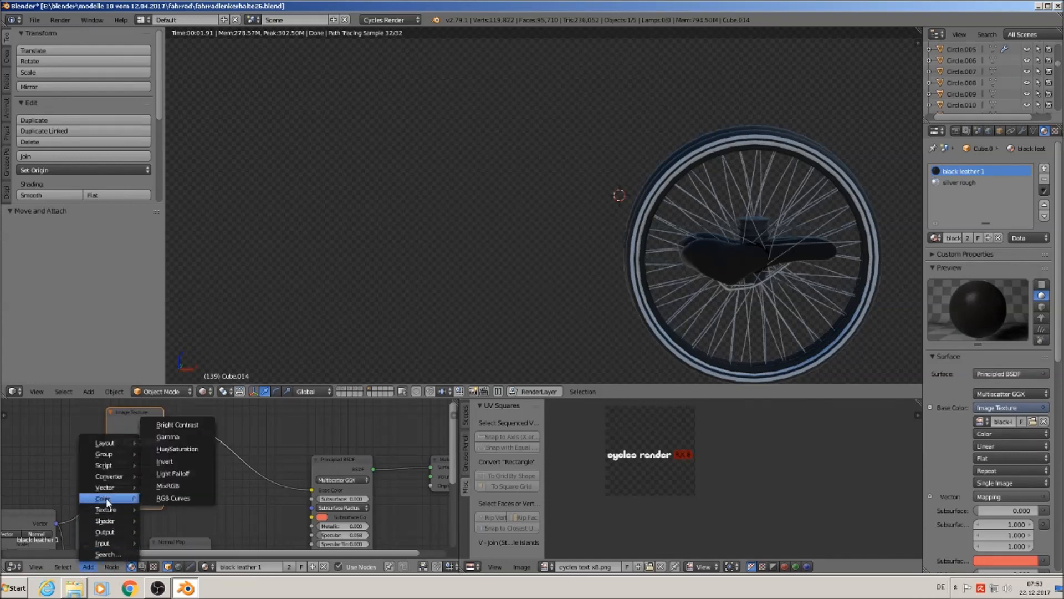
left_click(187, 489)
left_click(239, 411)
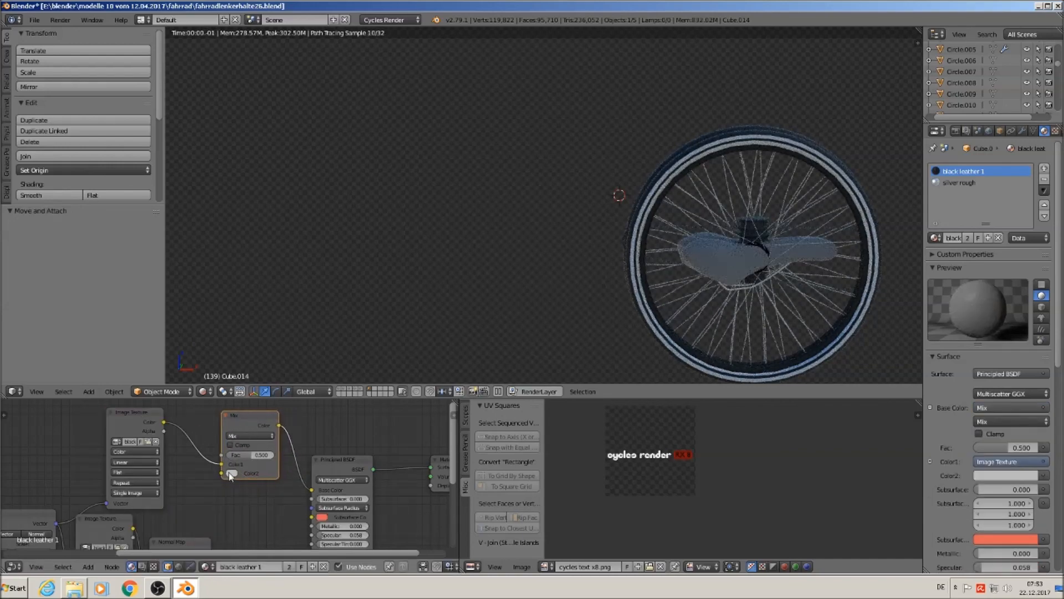
left_click(231, 475)
left_click(298, 409)
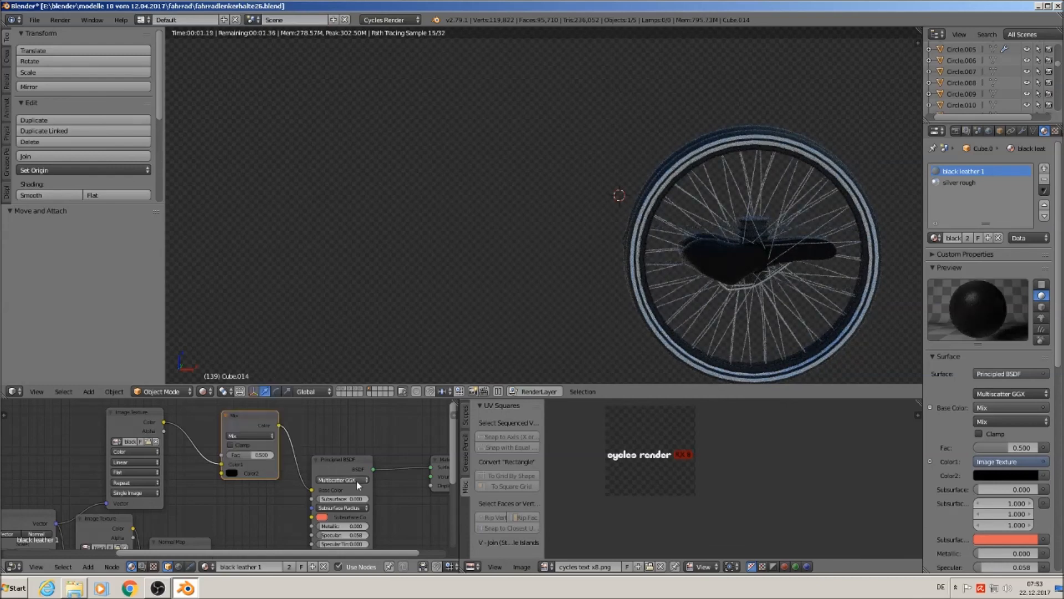
- Set the colour mix node of the black leather 1 material to Multiply with a Fac of 0.491
scroll(254, 453, "up", 3)
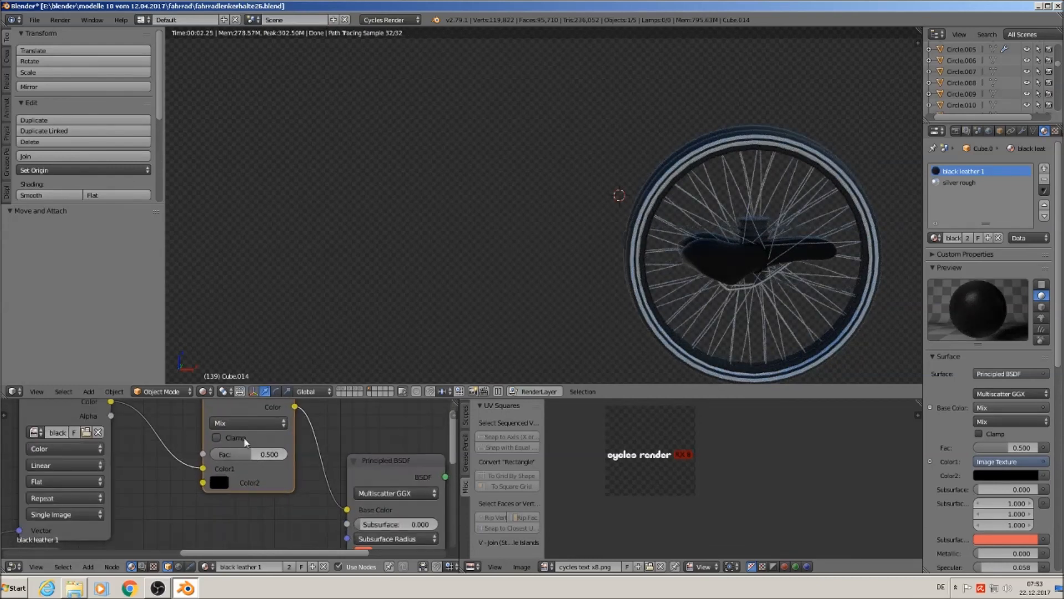
left_click(246, 422)
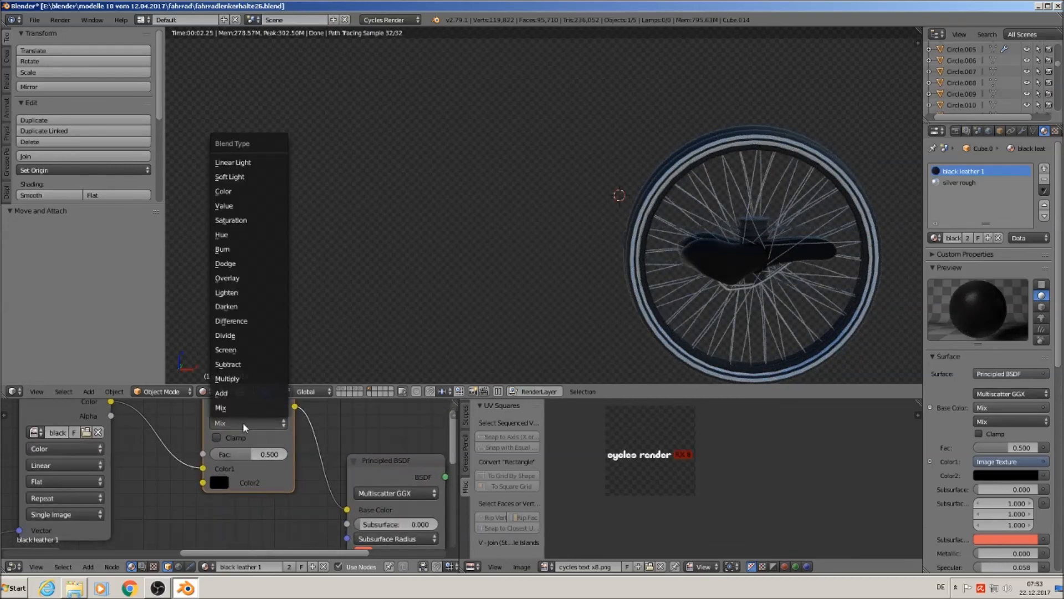
left_click(250, 395)
mouse_move(270, 447)
left_mouse_down()
mouse_move(269, 458)
mouse_move(217, 457)
mouse_move(255, 457)
left_mouse_up()
left_click(249, 422)
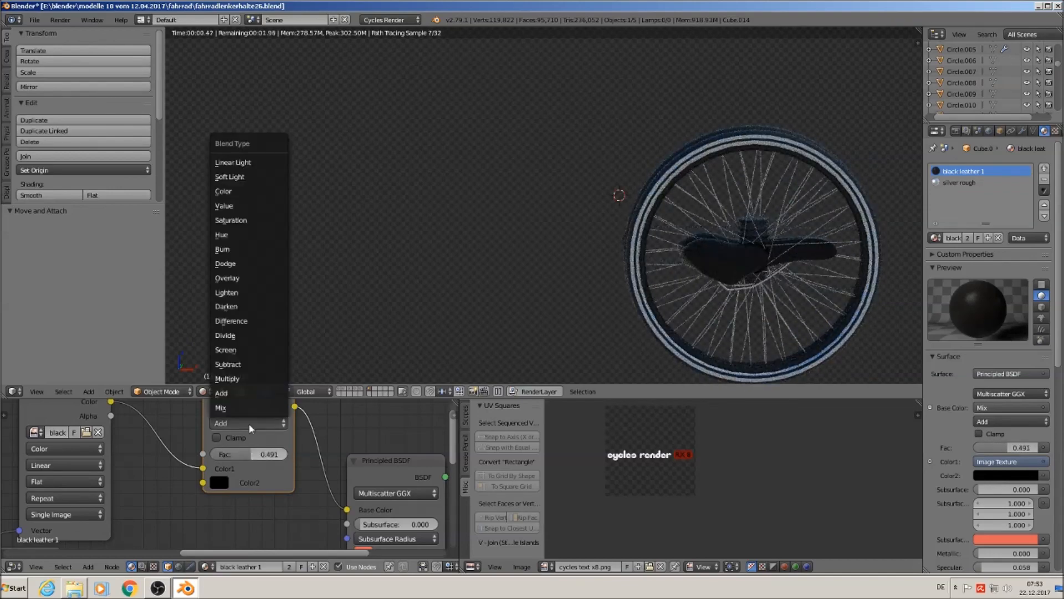
left_click(255, 379)
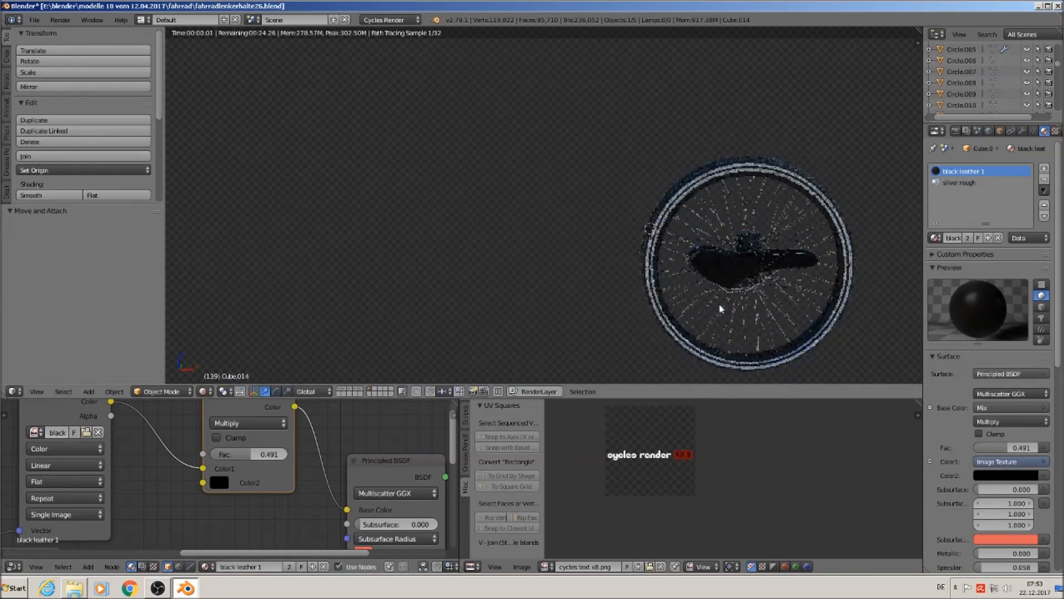
- Switch the viewport to Material shading and show the first layer with the complete bike in front view
left_click(203, 392)
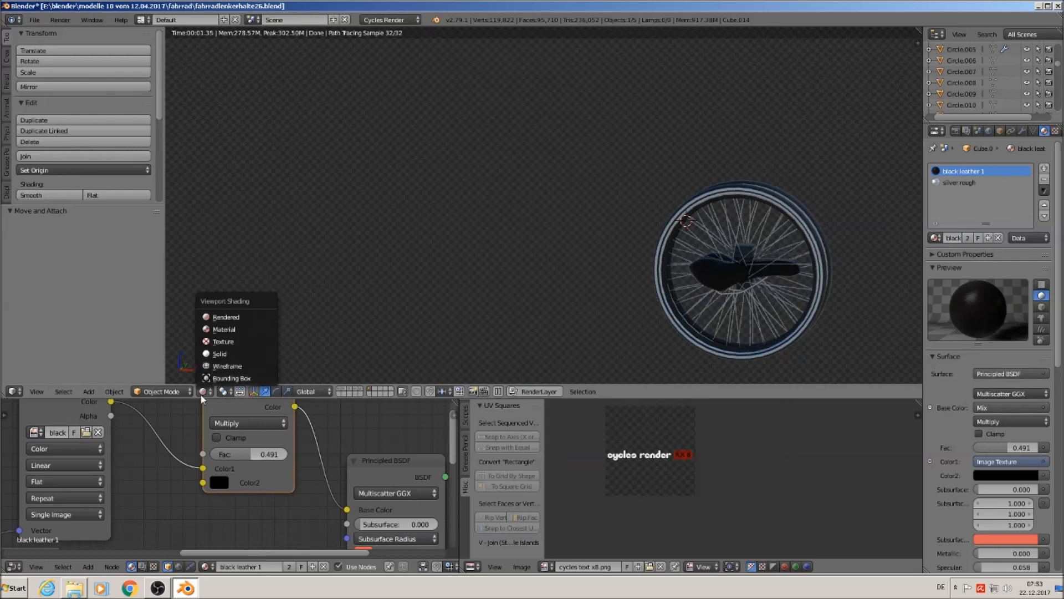
left_click(233, 330)
scroll(582, 313, "down", 5)
key("KP_1")
left_click(342, 392)
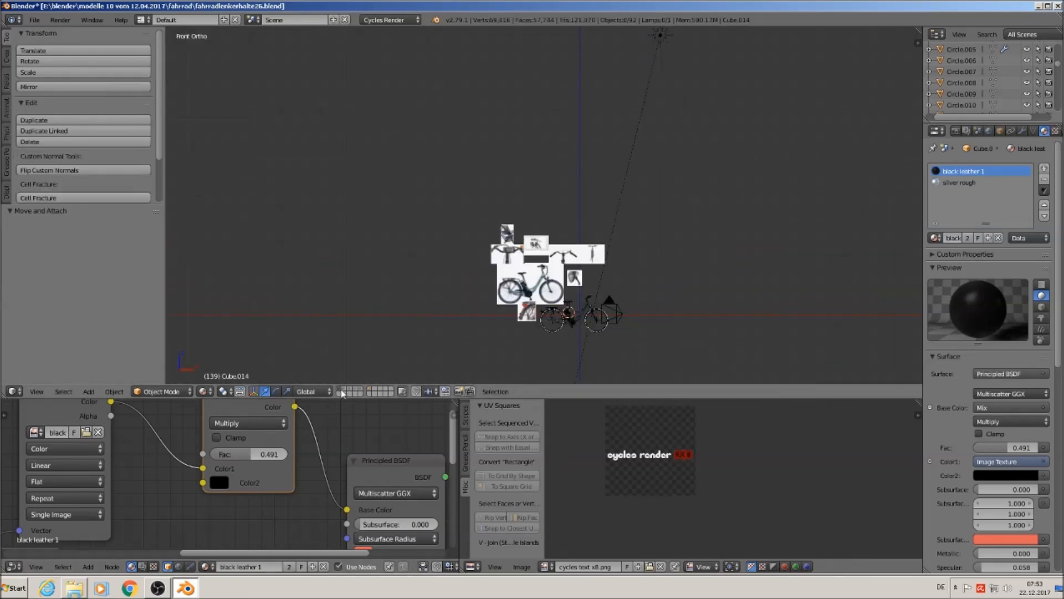
scroll(575, 331, "up", 6)
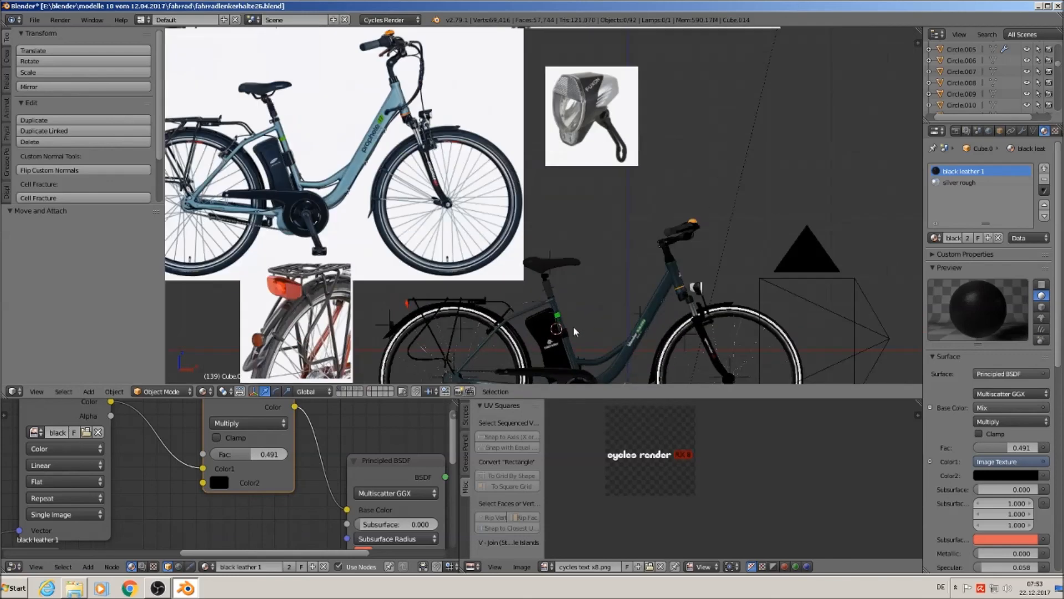
middle_click_drag(574, 331, 575, 217, "shift")
scroll(575, 217, "up", 3)
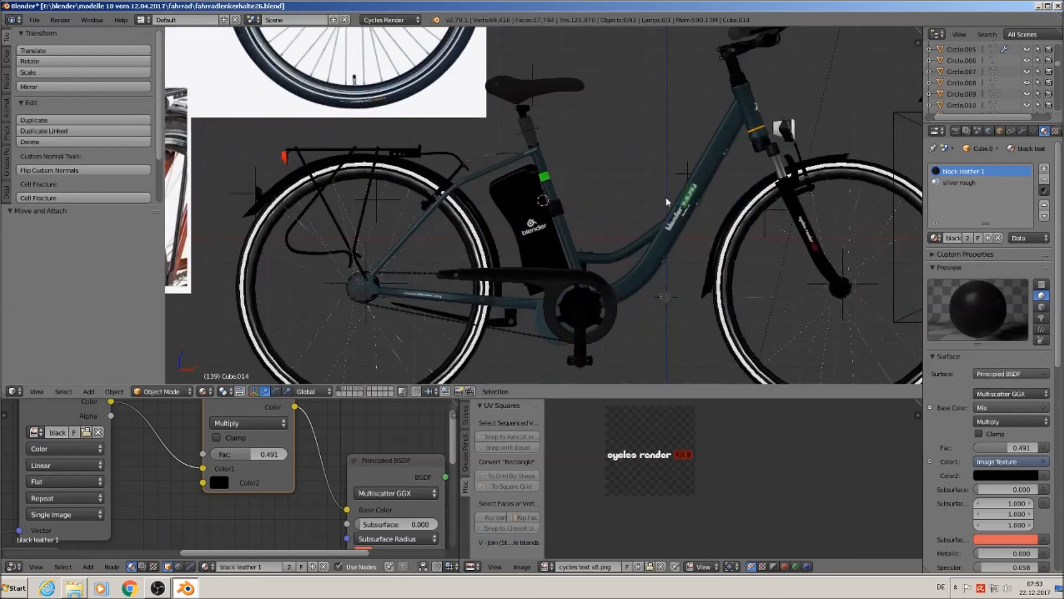
- Give the chain guard its own copy of the black plastic material and rename it black plasticglossy
right_click(565, 282)
scroll(573, 289, "up", 4)
middle_click_drag(574, 288, 525, 303)
scroll(574, 299, "up", 3)
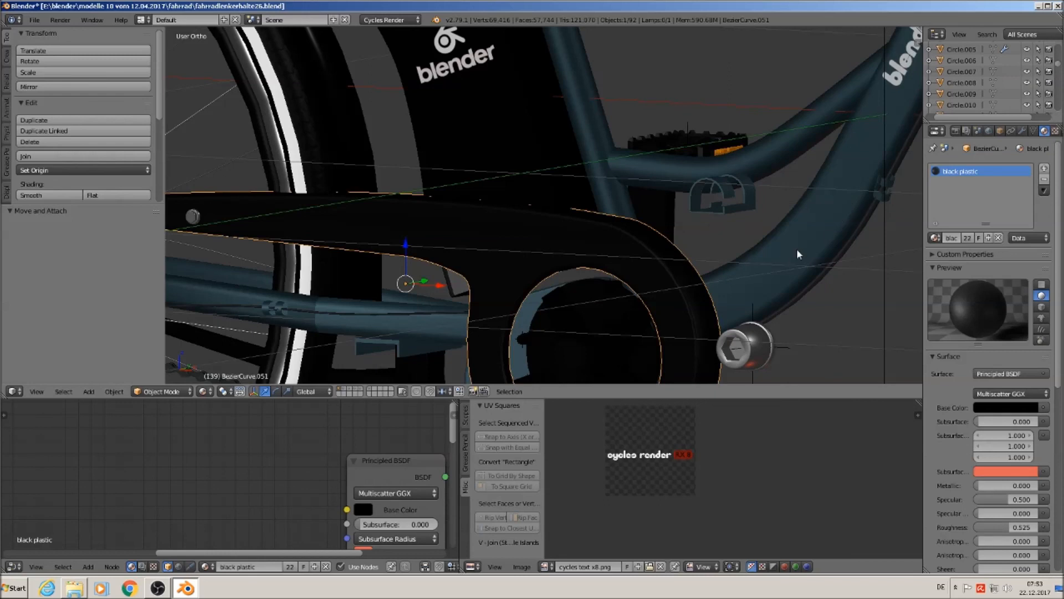
left_click(967, 238)
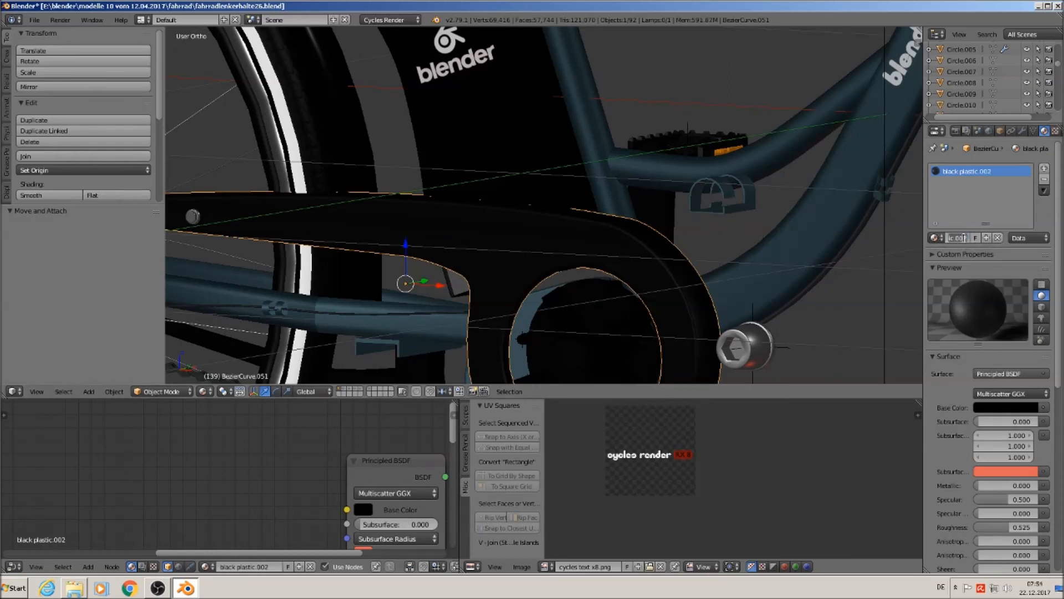
left_click(968, 235)
left_click_drag(964, 235, 953, 235)
key("BackSpace")
type("glossy")
key("Return")
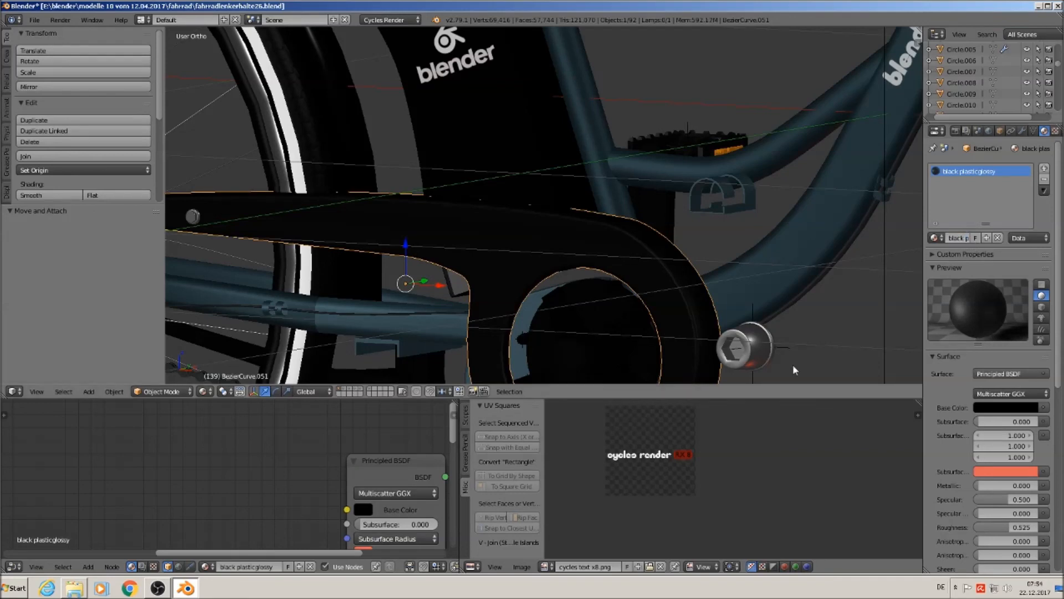
- Set the Roughness of the black plasticglossy material's Principled BSDF to 0.258
middle_click_drag(374, 496, 256, 439)
scroll(207, 427, "down", 2)
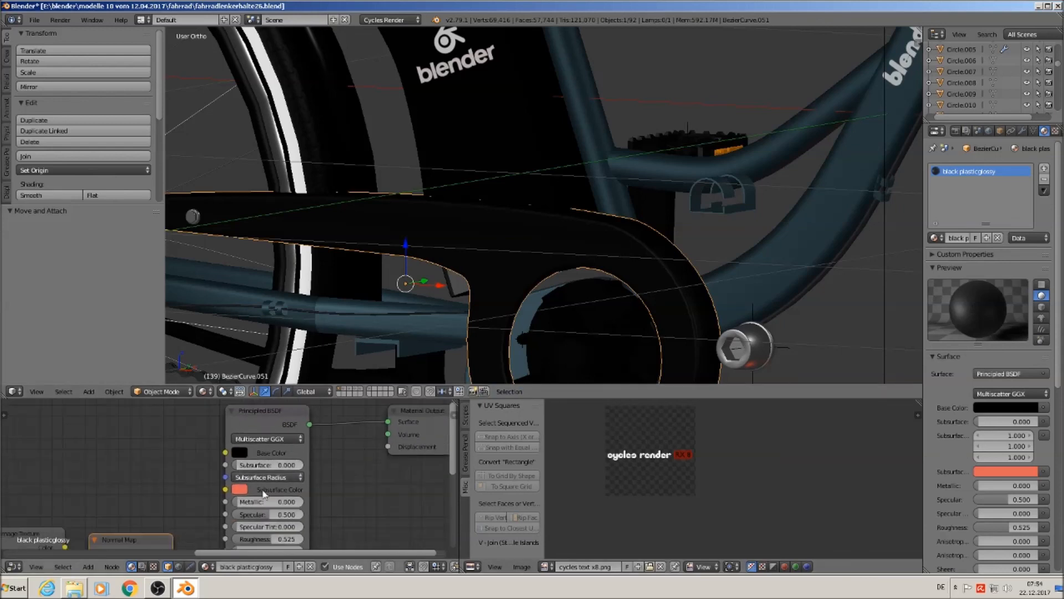
scroll(264, 491, "up", 2)
middle_click_drag(265, 529, 318, 461)
scroll(328, 478, "up", 2)
left_click_drag(320, 476, 300, 475)
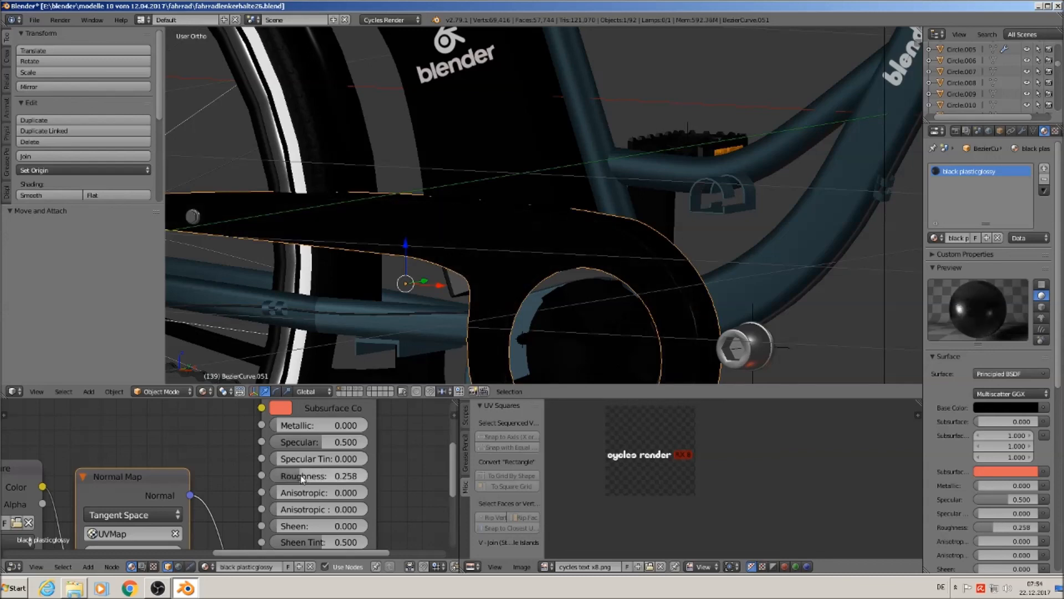
- Check the chain guard's mesh and UV layout, deselect everything and examine the whole bike for parts needing material changes
key("Tab")
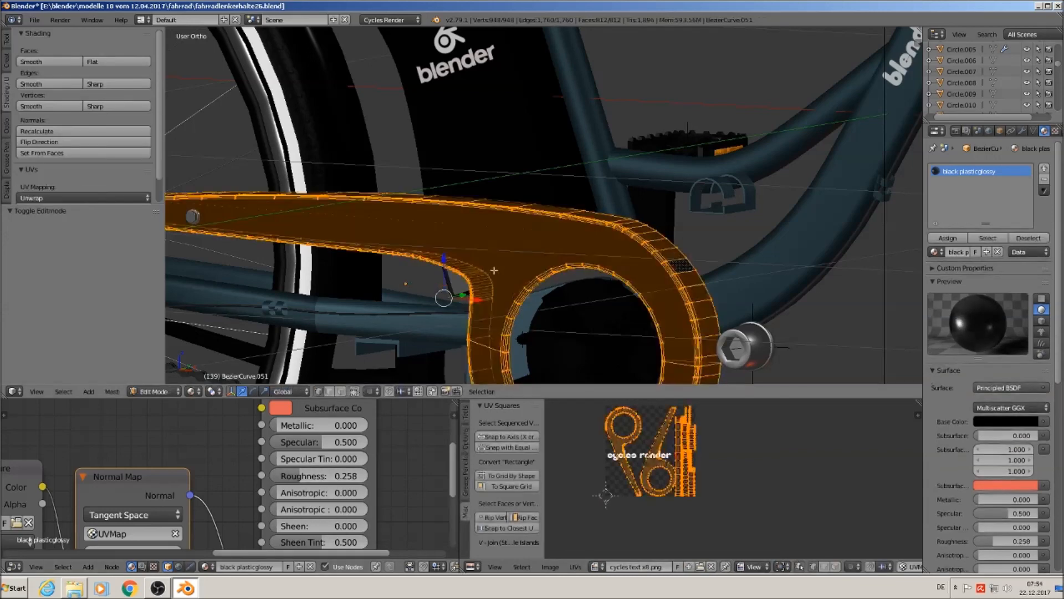
key("Tab")
scroll(497, 277, "down", 3)
scroll(497, 277, "down", 5)
key("a")
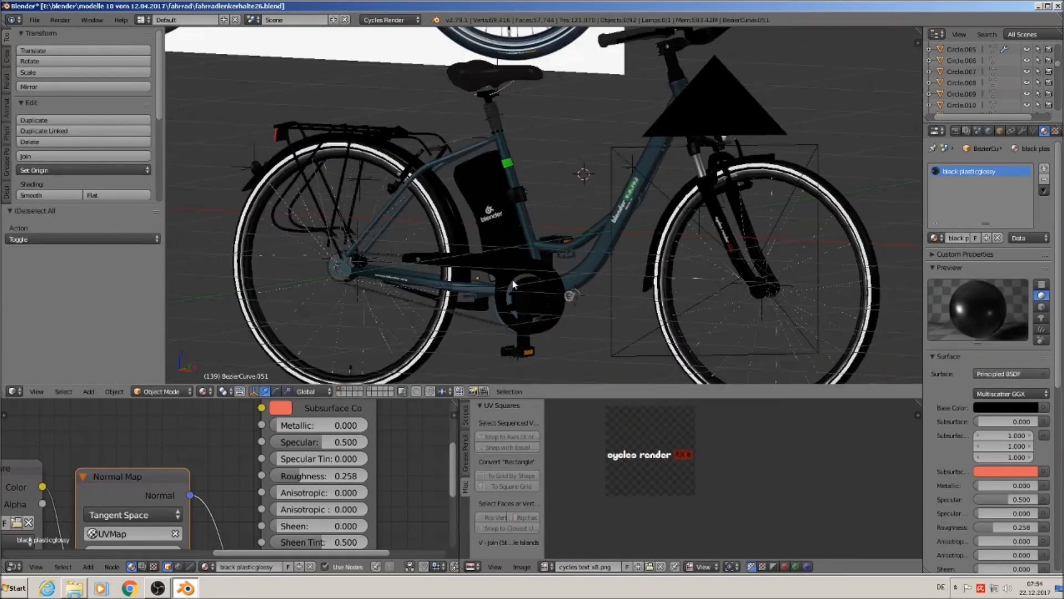
scroll(513, 277, "up", 2)
scroll(549, 293, "down", 3)
mouse_move(559, 299)
middle_mouse_down()
mouse_move(568, 314)
mouse_move(549, 305)
middle_mouse_up()
scroll(566, 315, "up", 1)
middle_click_drag(509, 215, 451, 181)
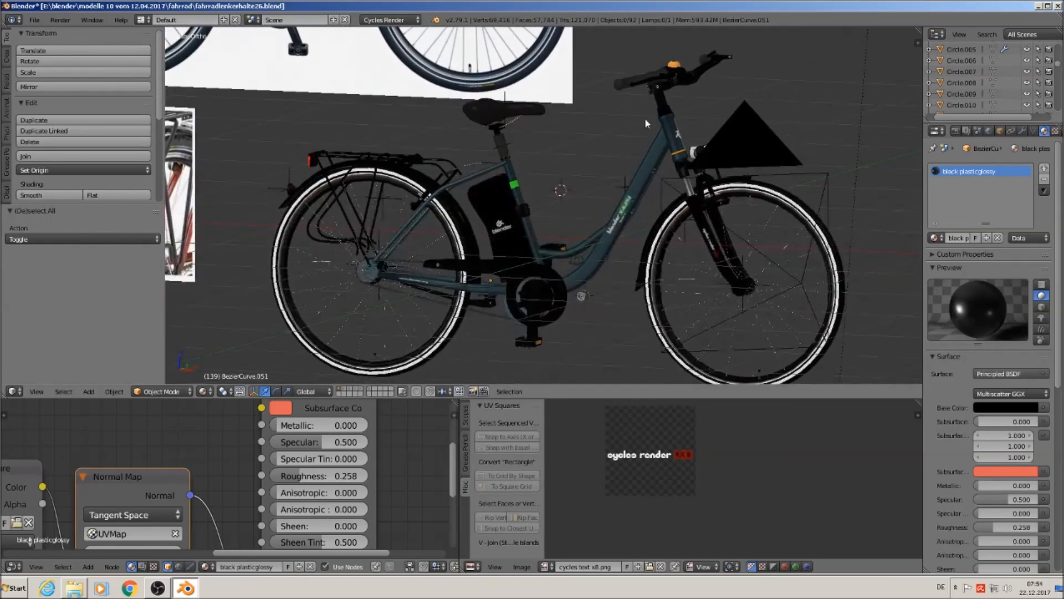